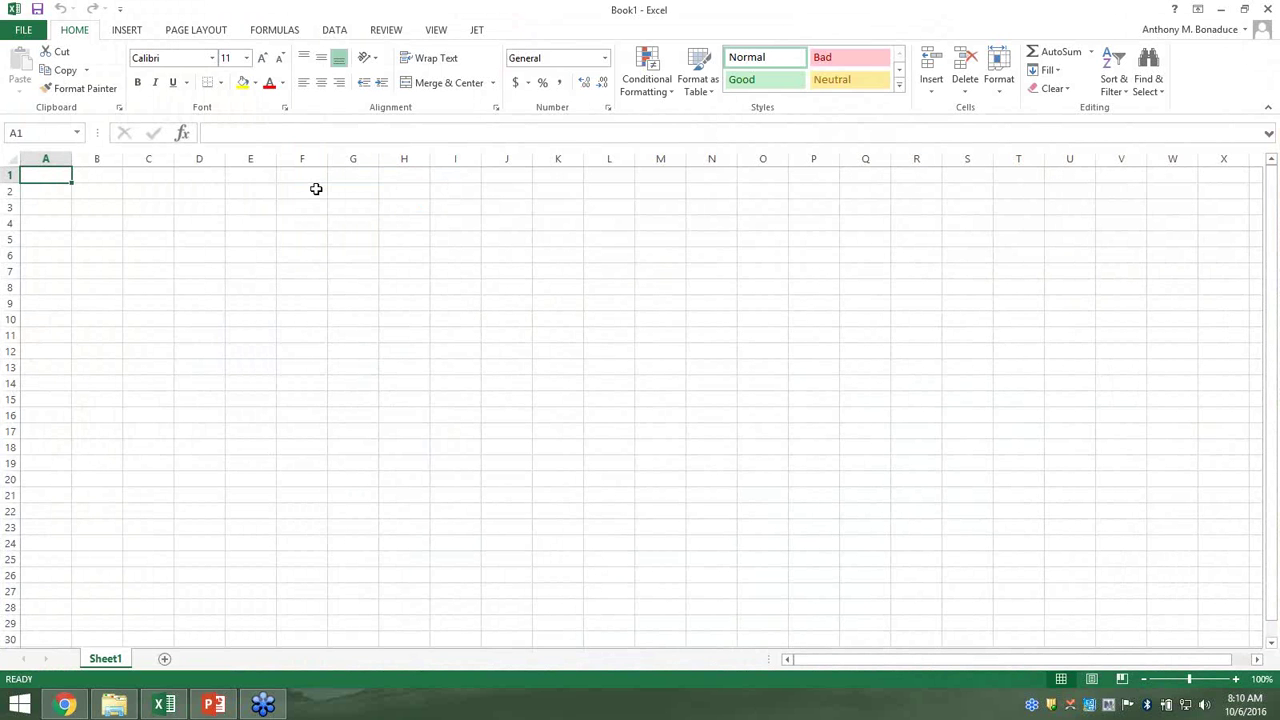
Browse the Jet, Home, Insert, Page Layout, Formulas and Data ribbon tabs, ending back on Jet
{"action": "left_click", "coordinate": [477, 30]}
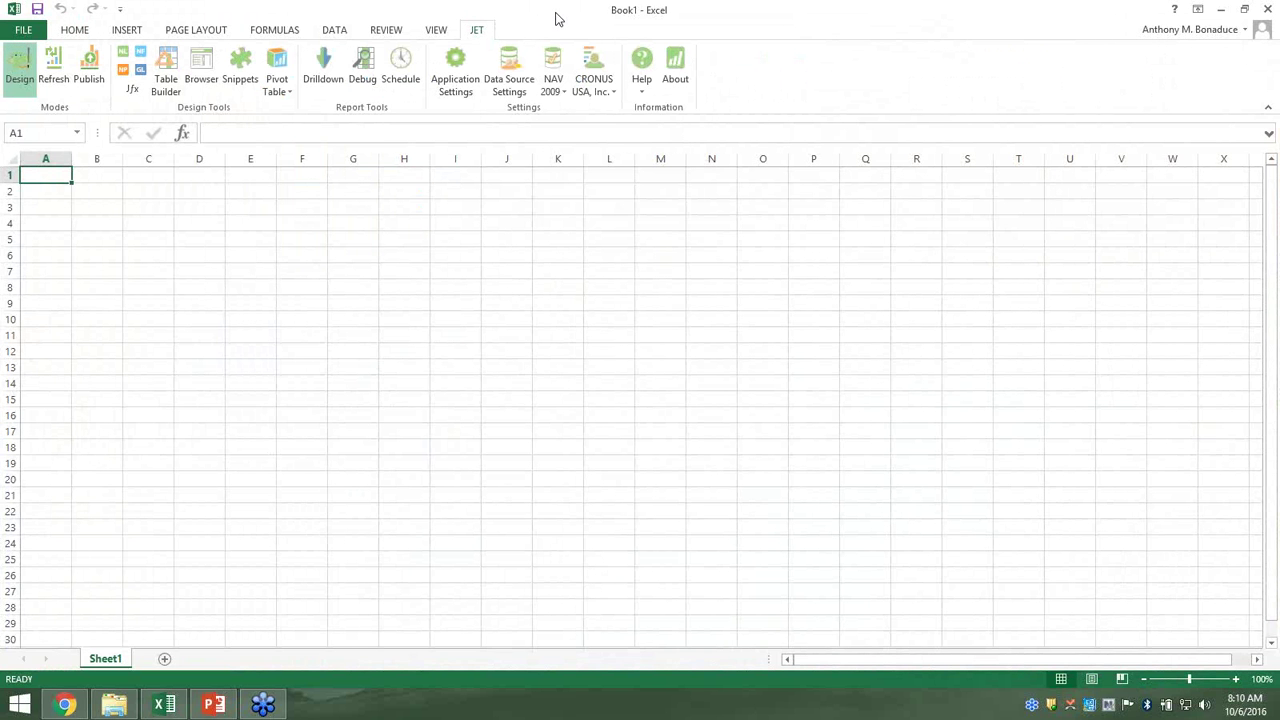
{"action": "left_click", "coordinate": [76, 31]}
{"action": "left_click", "coordinate": [127, 31]}
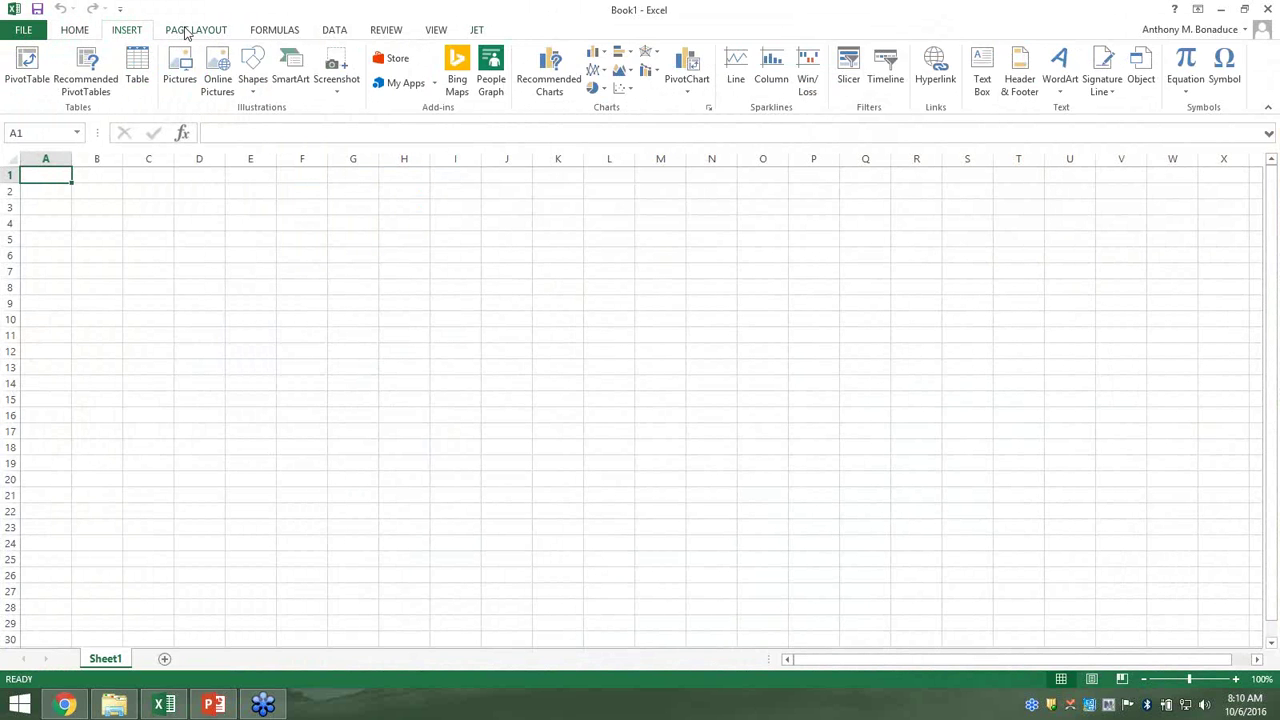
{"action": "left_click", "coordinate": [190, 31]}
{"action": "left_click", "coordinate": [289, 32]}
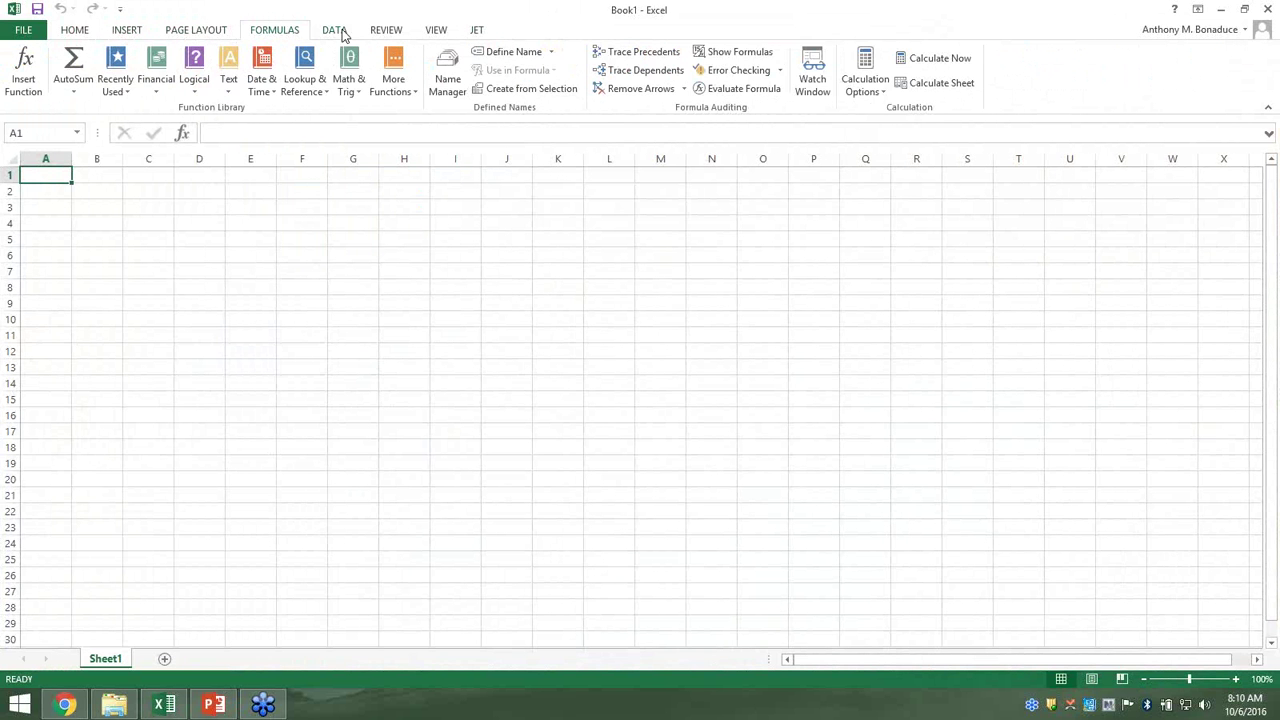
{"action": "left_click", "coordinate": [343, 34]}
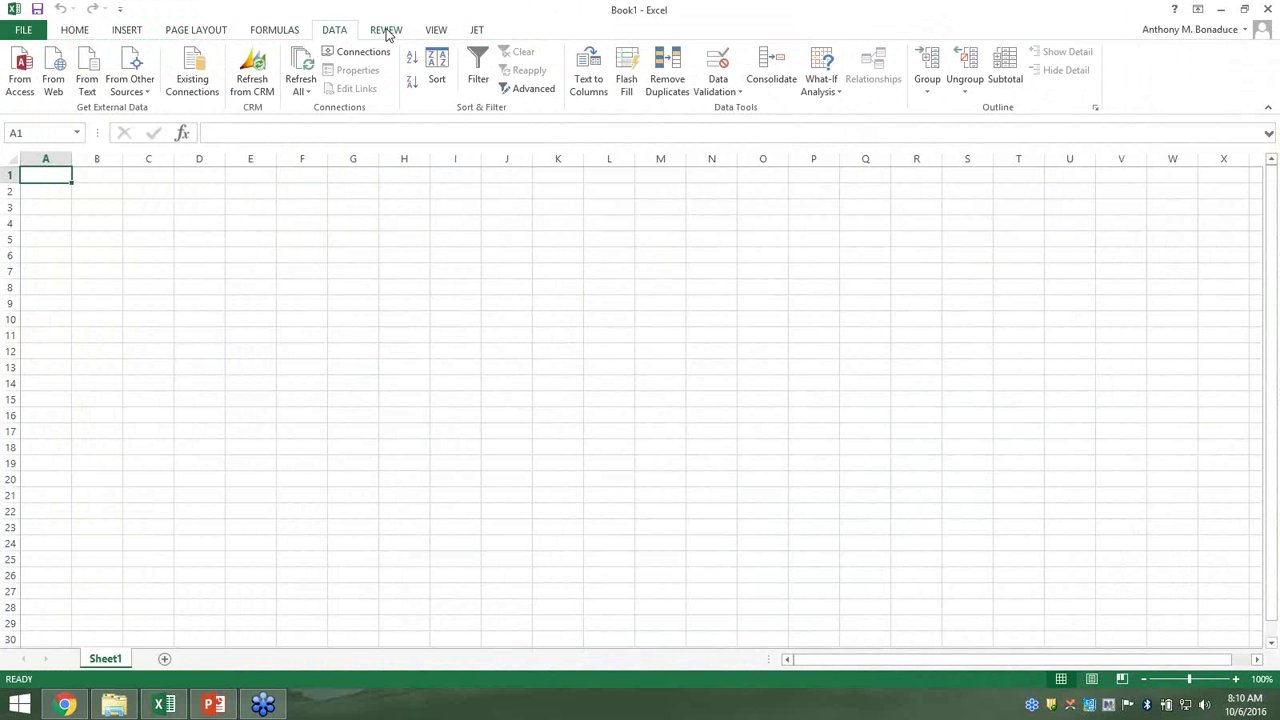
{"action": "left_click", "coordinate": [477, 30]}
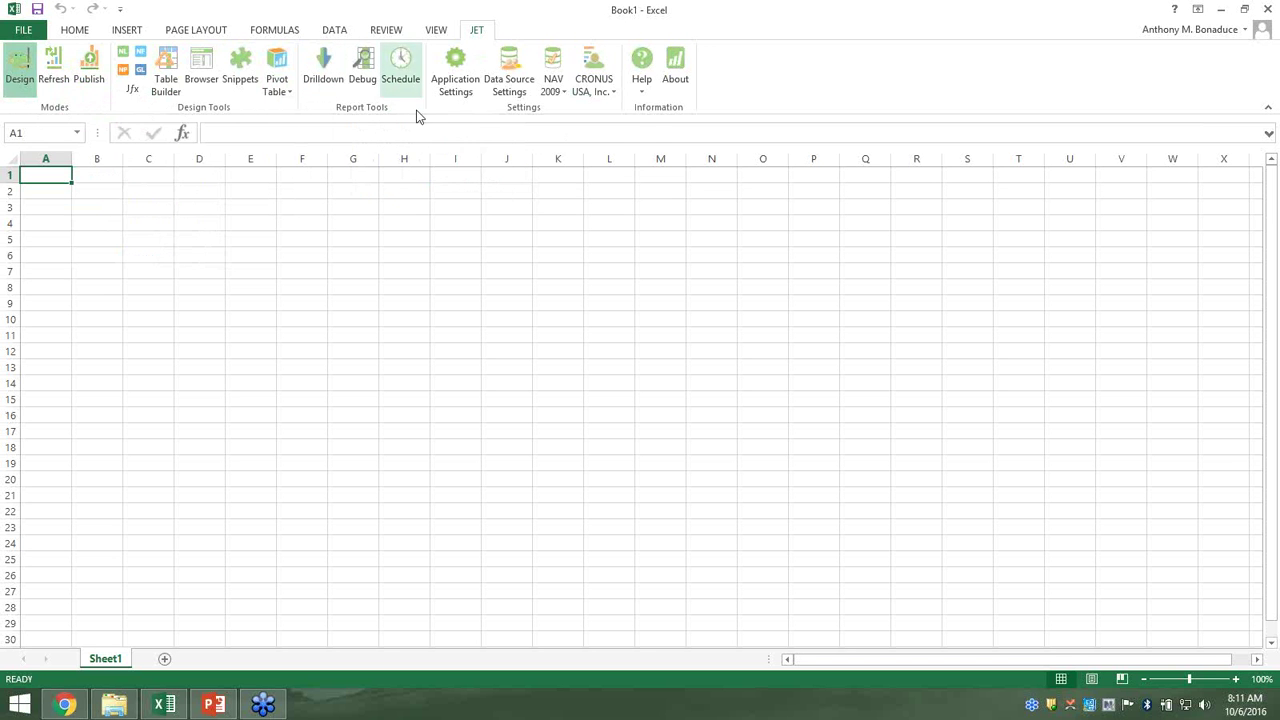
Review the available data sources and keep NAV 2009 as the active one
{"action": "left_click", "coordinate": [557, 93]}
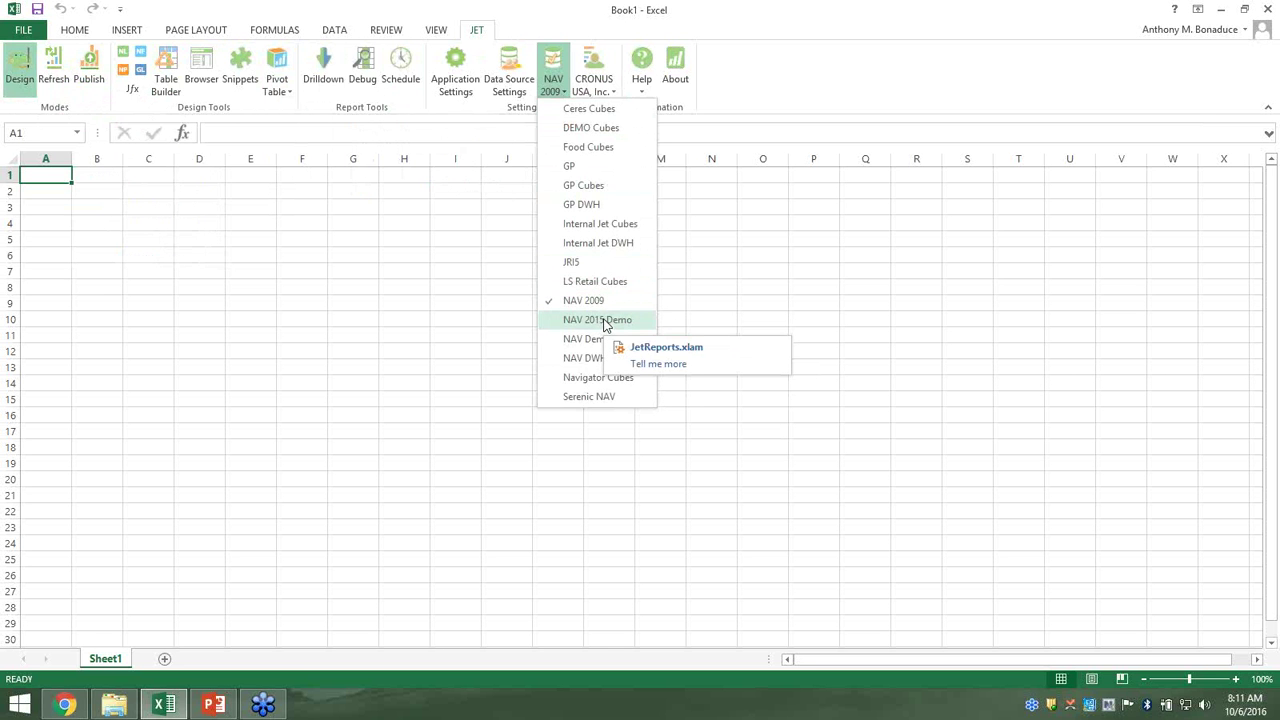
{"action": "left_click", "coordinate": [553, 80]}
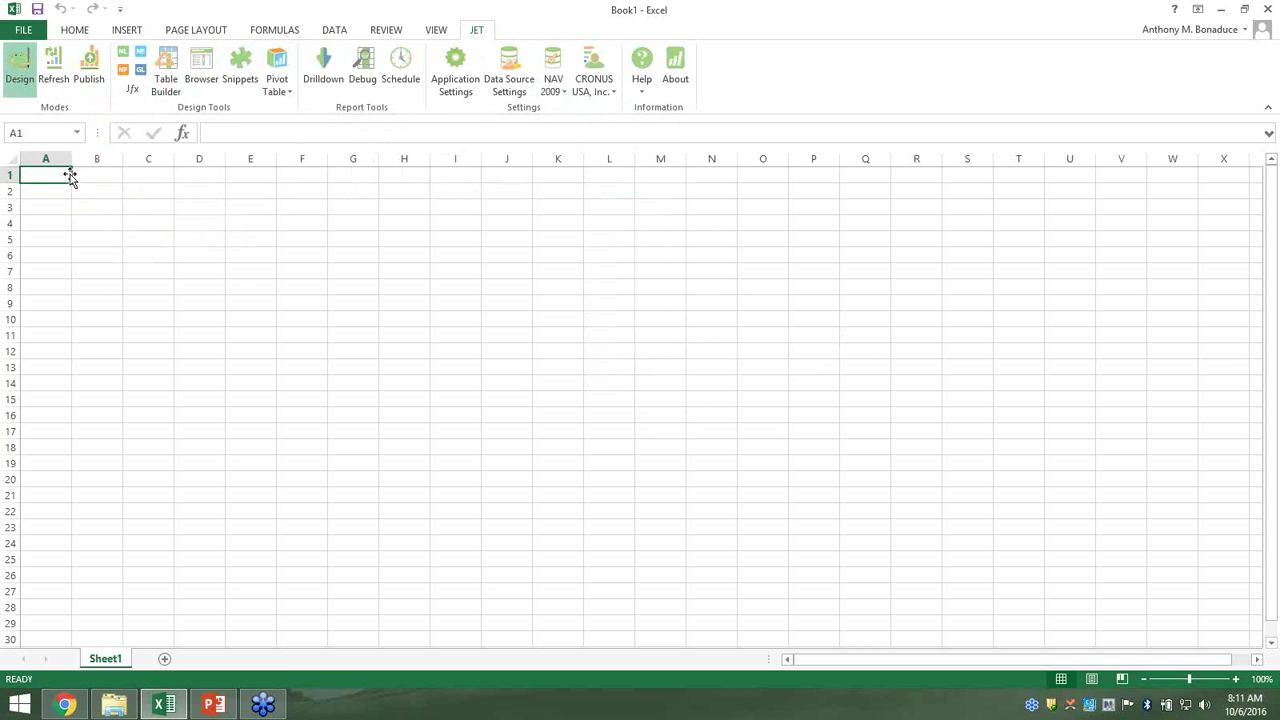
Refresh the empty report, switch on Design mode to add Auto+Hide, and select G10
{"action": "left_click", "coordinate": [53, 84]}
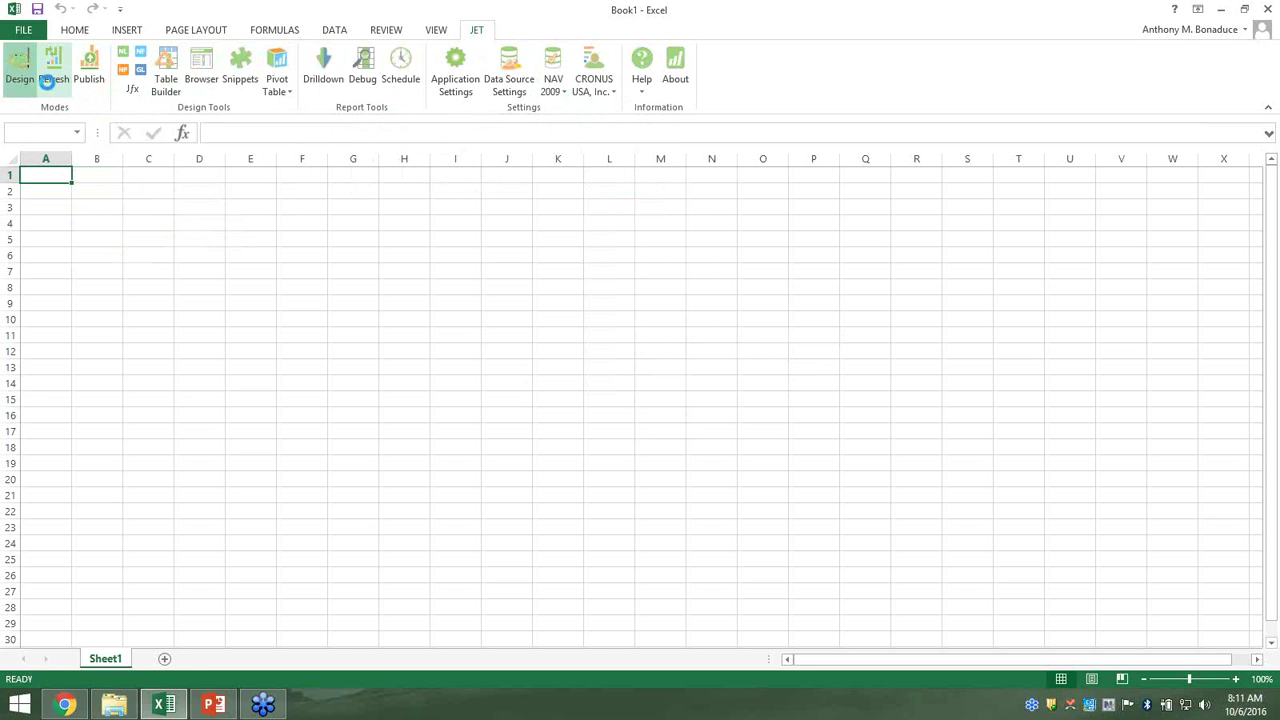
{"action": "left_click", "coordinate": [20, 78]}
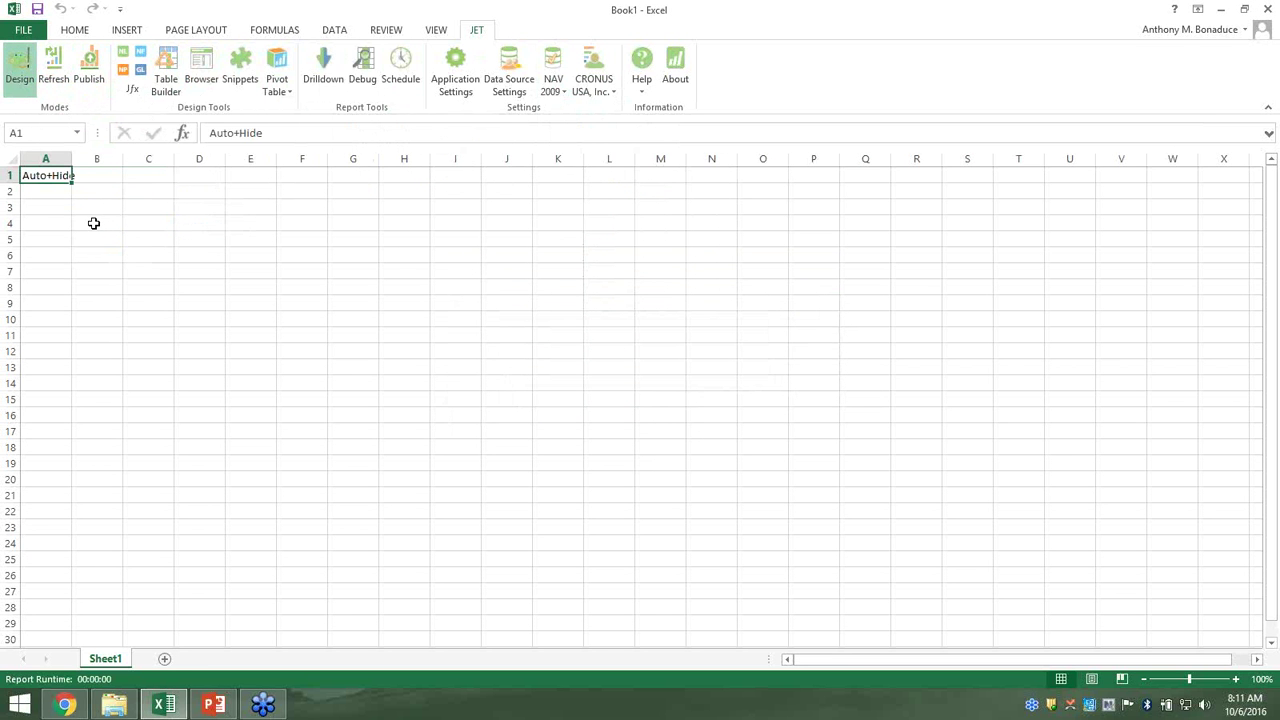
{"action": "left_click", "coordinate": [350, 349]}
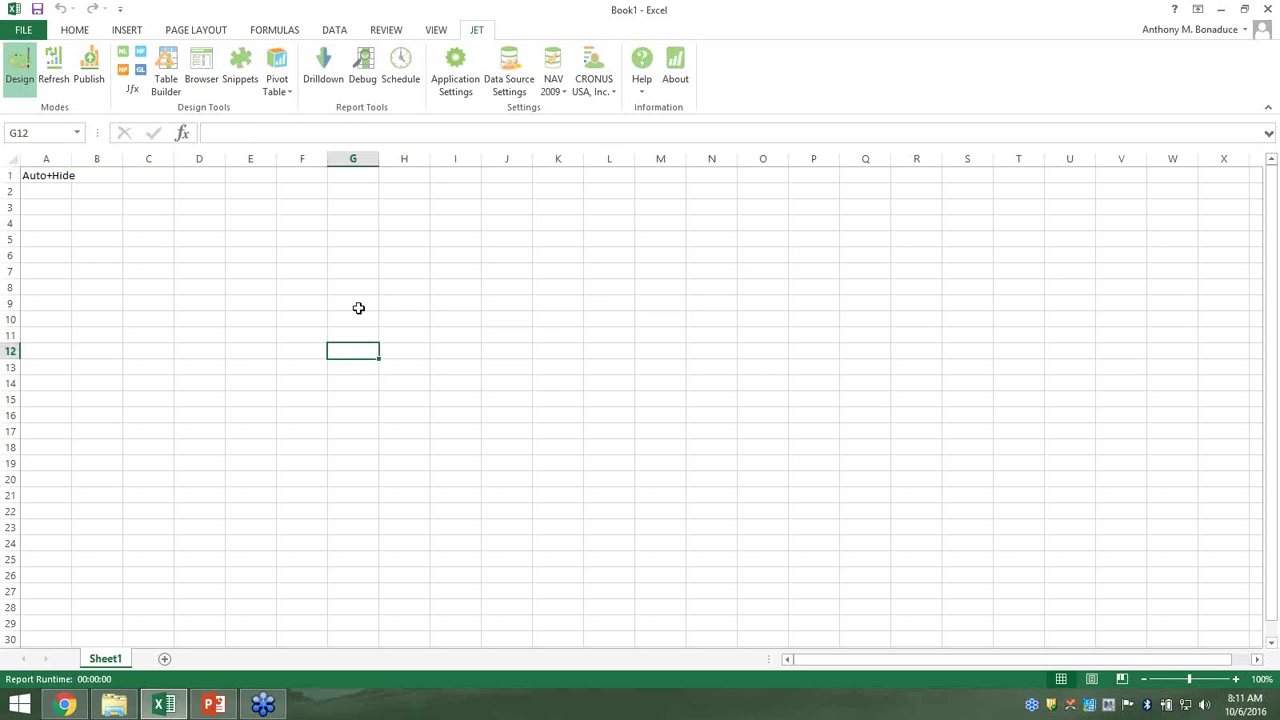
{"action": "left_click", "coordinate": [354, 331]}
{"action": "left_click", "coordinate": [357, 322]}
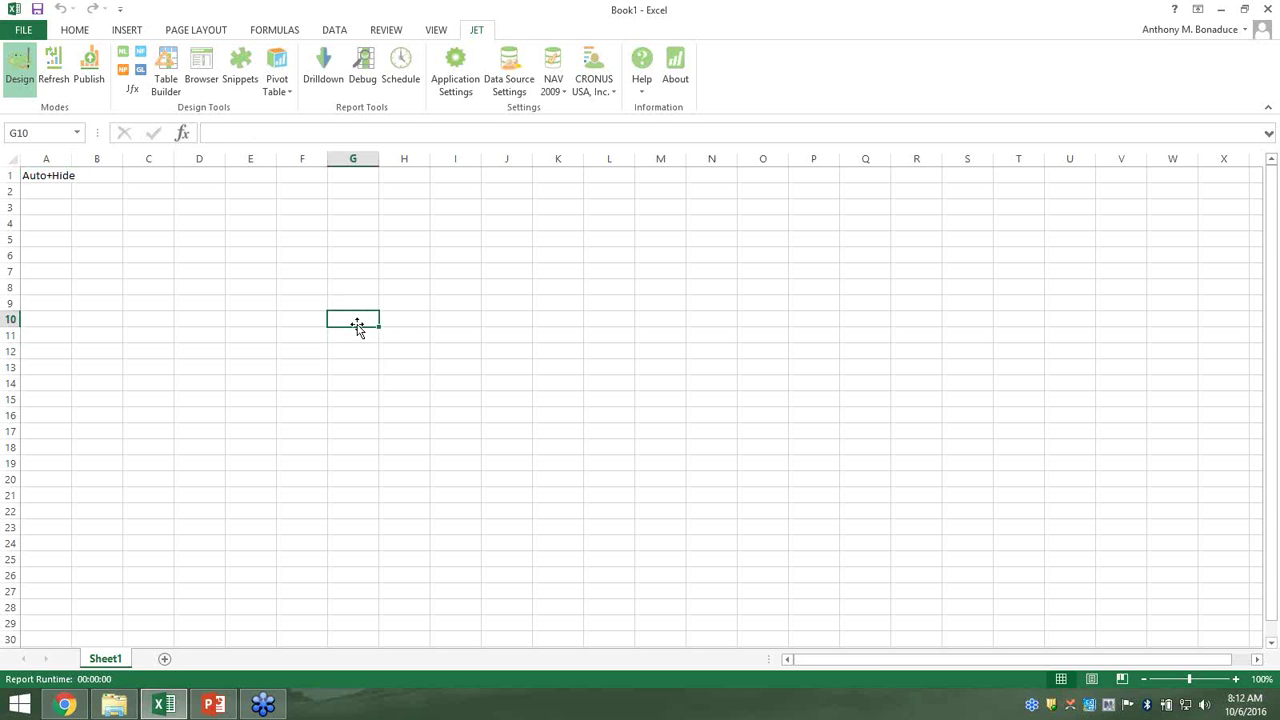
Enter the headers Account Filter, Key, No., Name and Amount across G10:K10
{"action": "type", "text": "Account "}
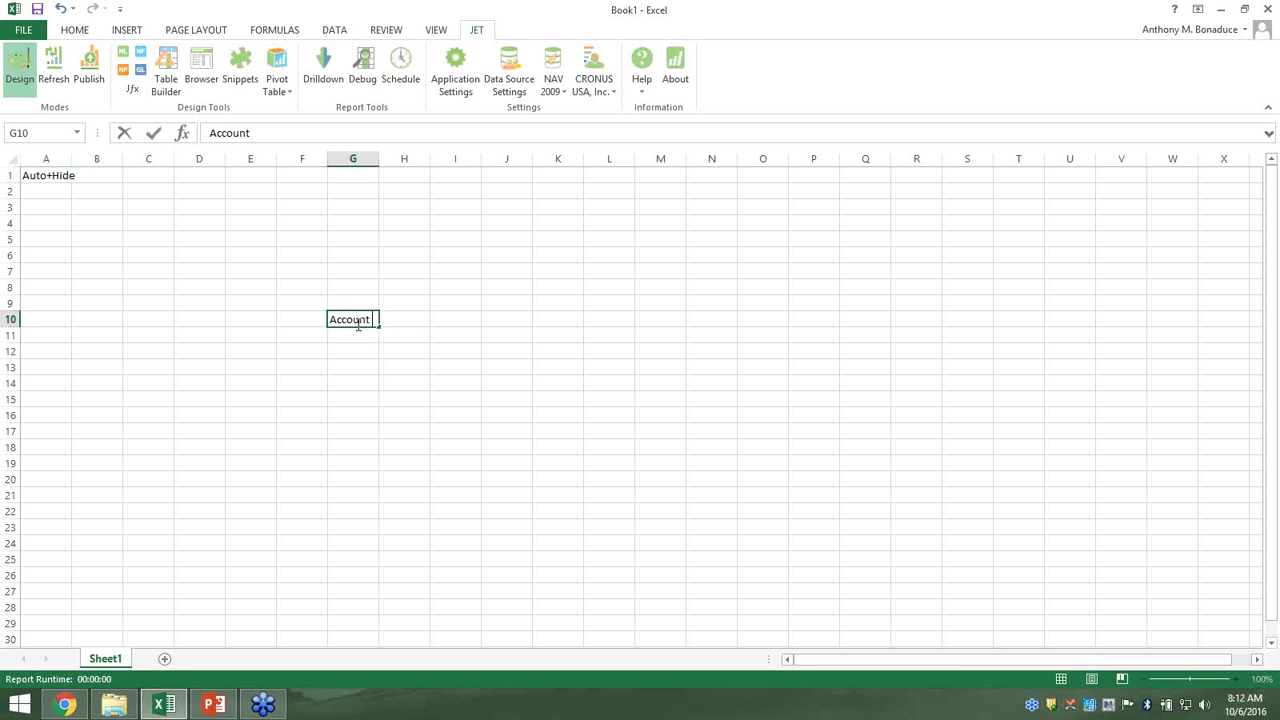
{"action": "type", "text": "Filter"}
{"action": "key", "text": "Tab"}
{"action": "type", "text": "Key"}
{"action": "key", "text": "Tab"}
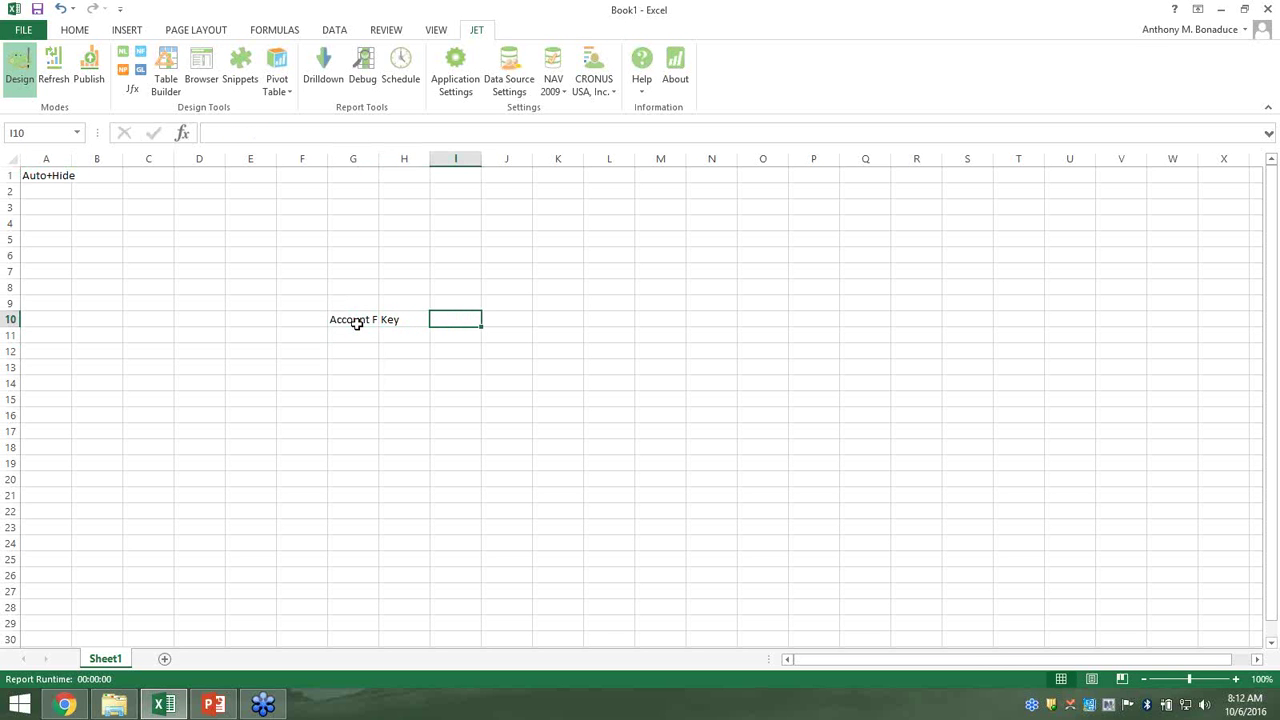
{"action": "type", "text": "No."}
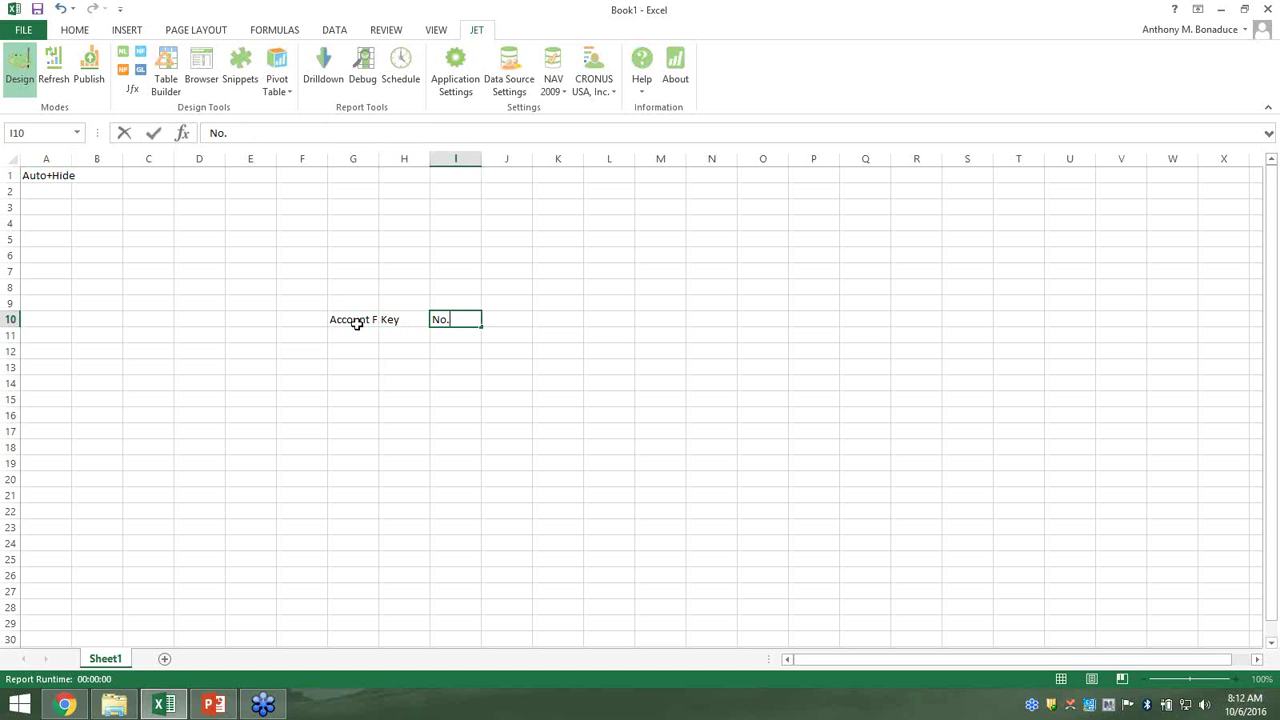
{"action": "key", "text": "Tab"}
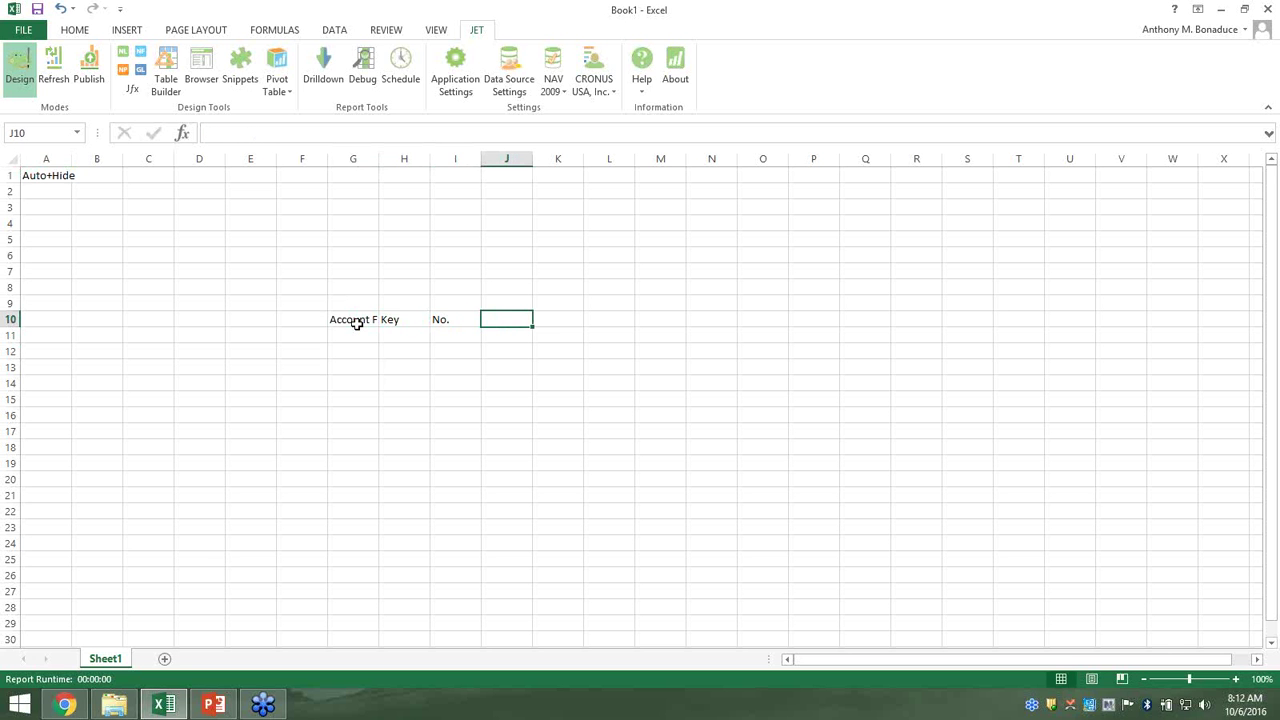
{"action": "type", "text": "Name"}
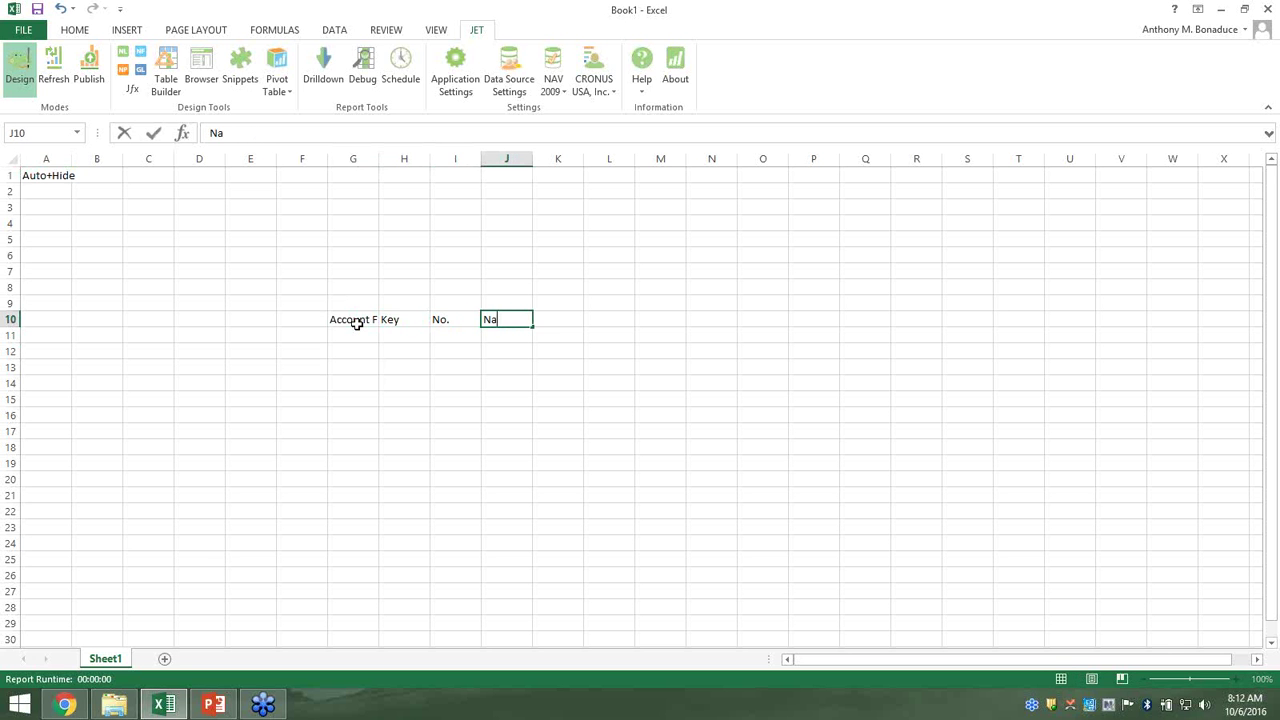
{"action": "key", "text": "Tab"}
{"action": "type", "text": "Amount"}
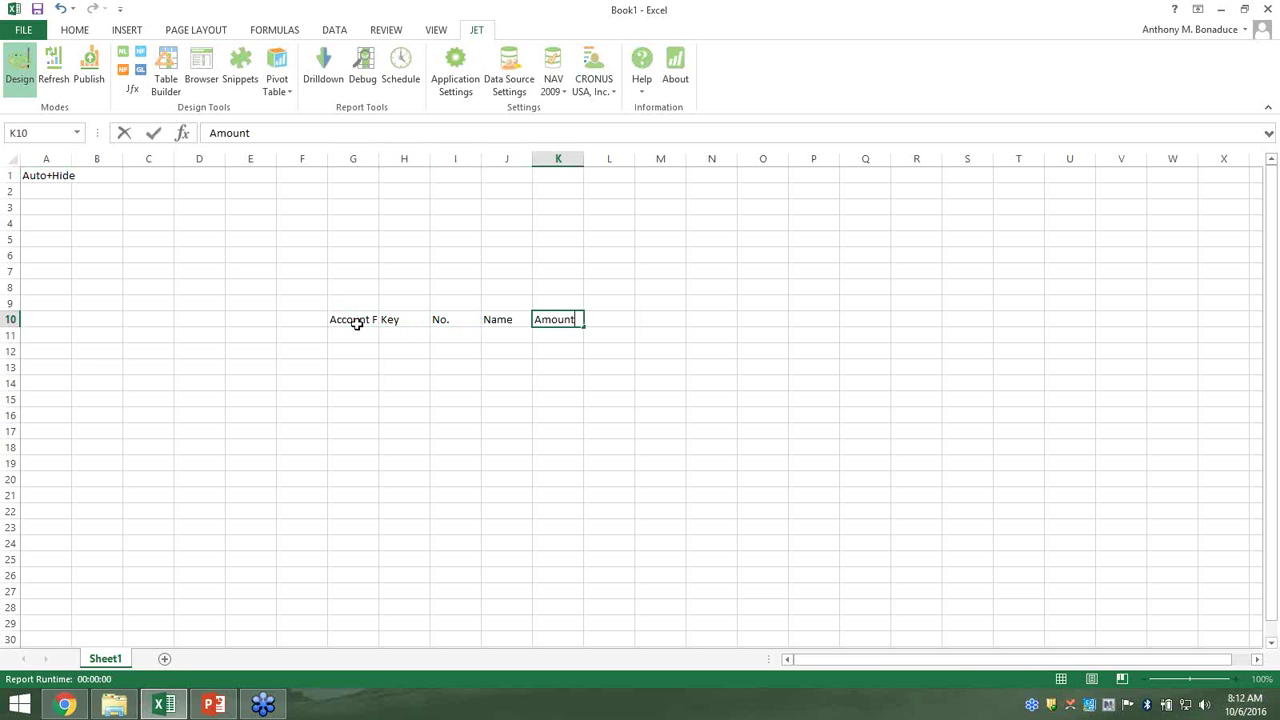
{"action": "key", "text": "Tab"}
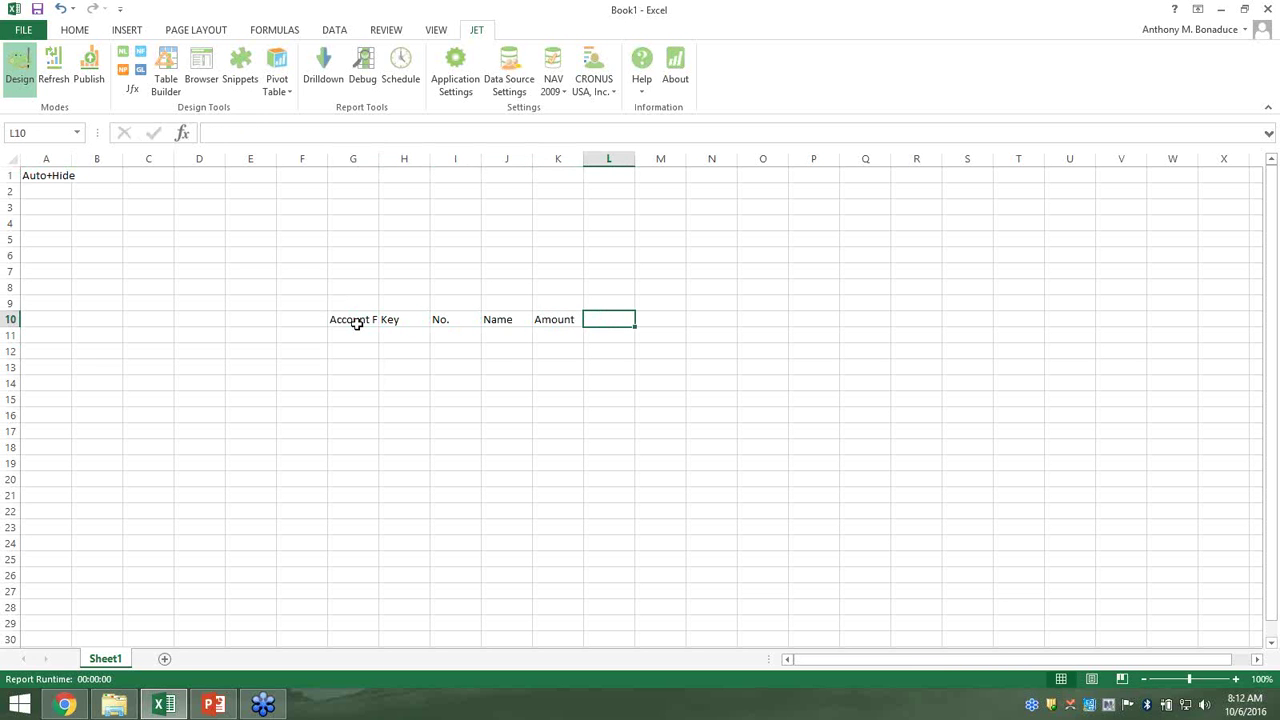
Add the Posting Date filter 01/01/2000..12/31/2016 in C4:D4 and widen columns C and D
{"action": "left_click", "coordinate": [155, 224]}
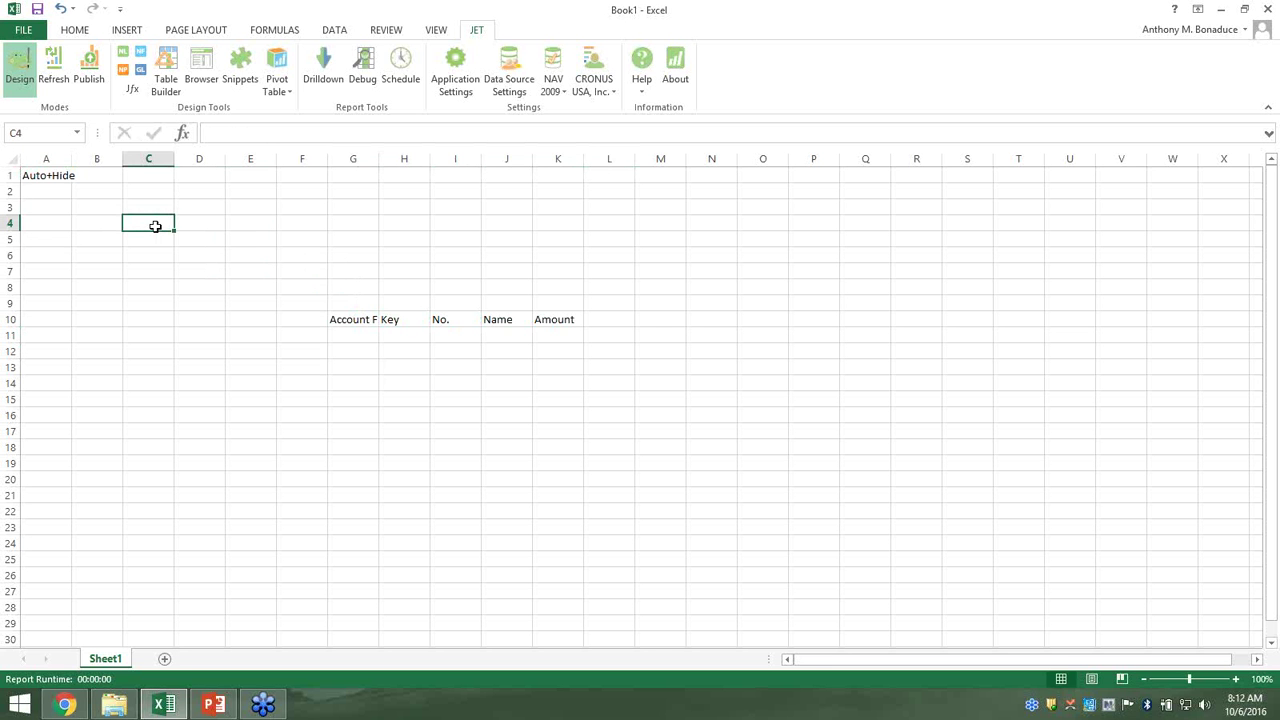
{"action": "type", "text": "Posting Date"}
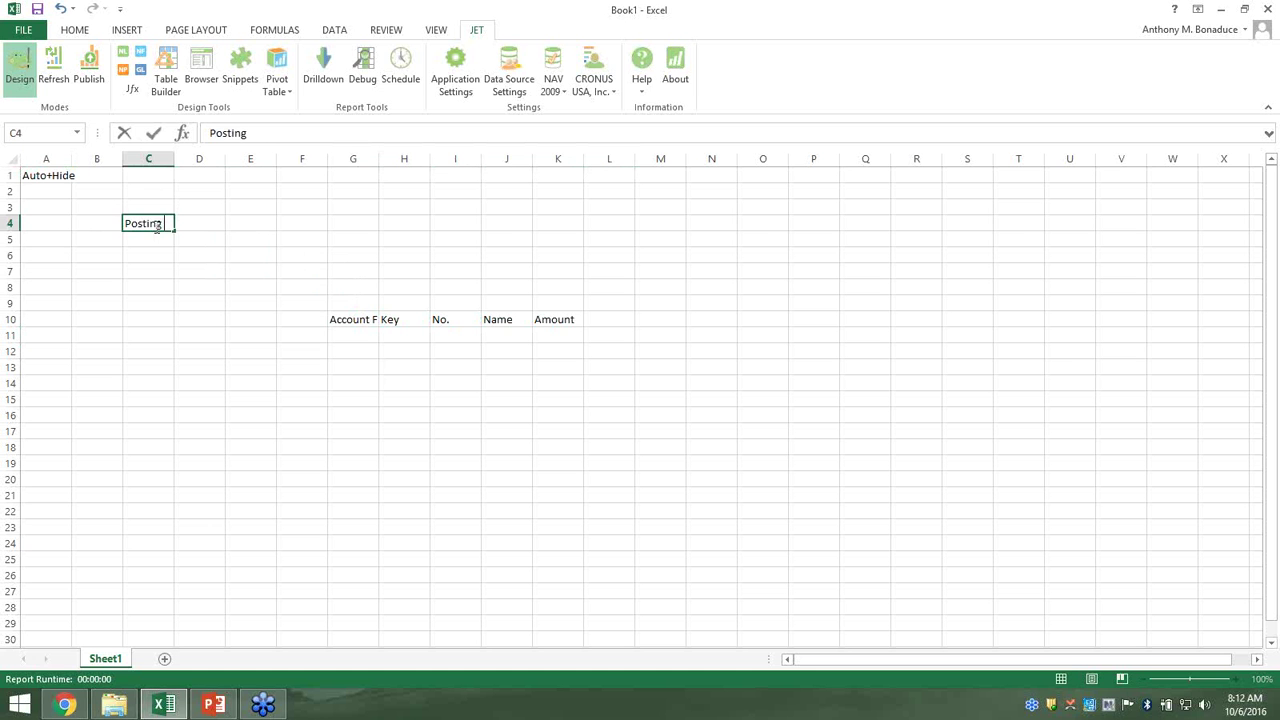
{"action": "key", "text": "Tab"}
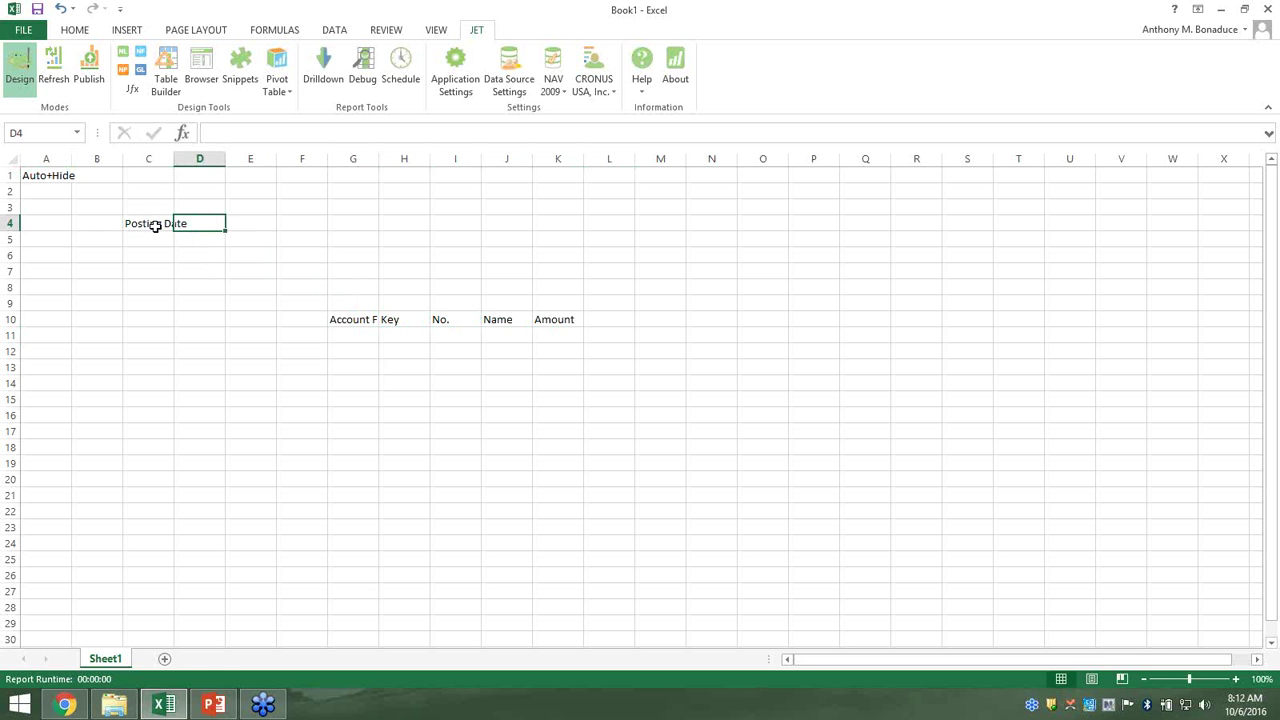
{"action": "type", "text": "1/1"}
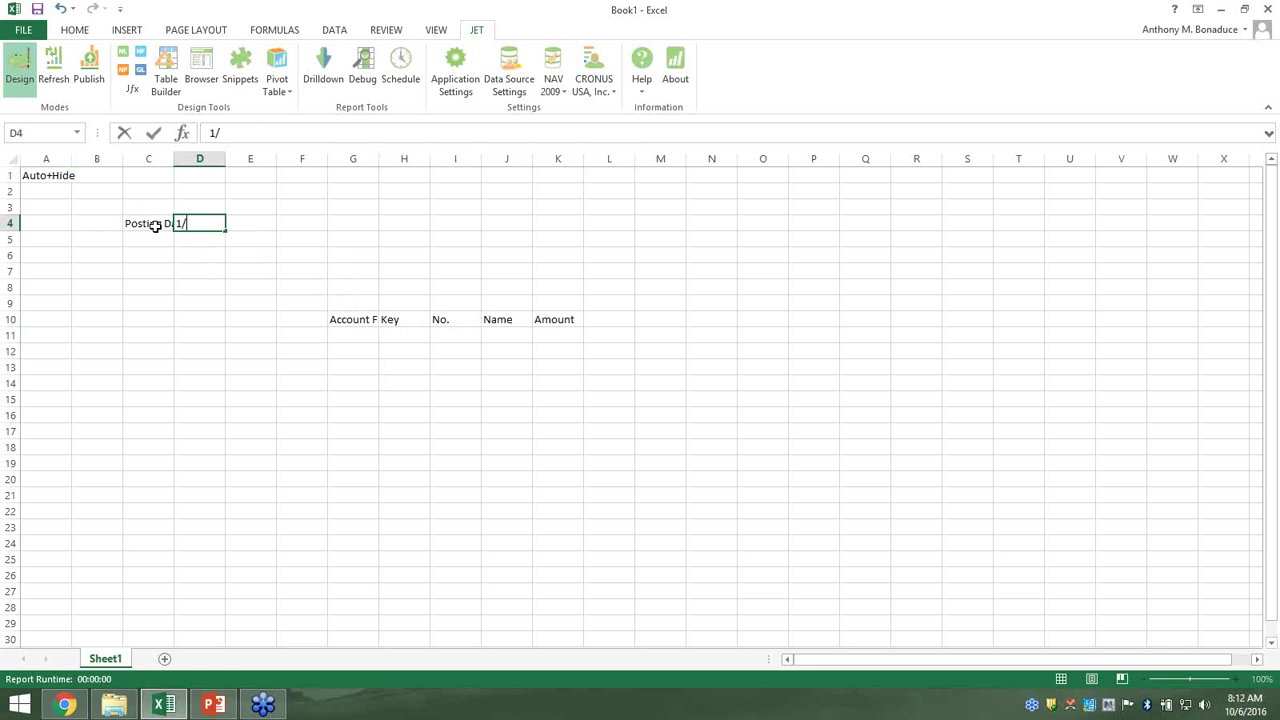
{"action": "key", "text": "BackSpace"}
{"action": "key", "text": "BackSpace"}
{"action": "key", "text": "BackSpace"}
{"action": "type", "text": "01/1"}
{"action": "key", "text": "BackSpace"}
{"action": "type", "text": "01/201"}
{"action": "key", "text": "BackSpace"}
{"action": "type", "text": "00.."}
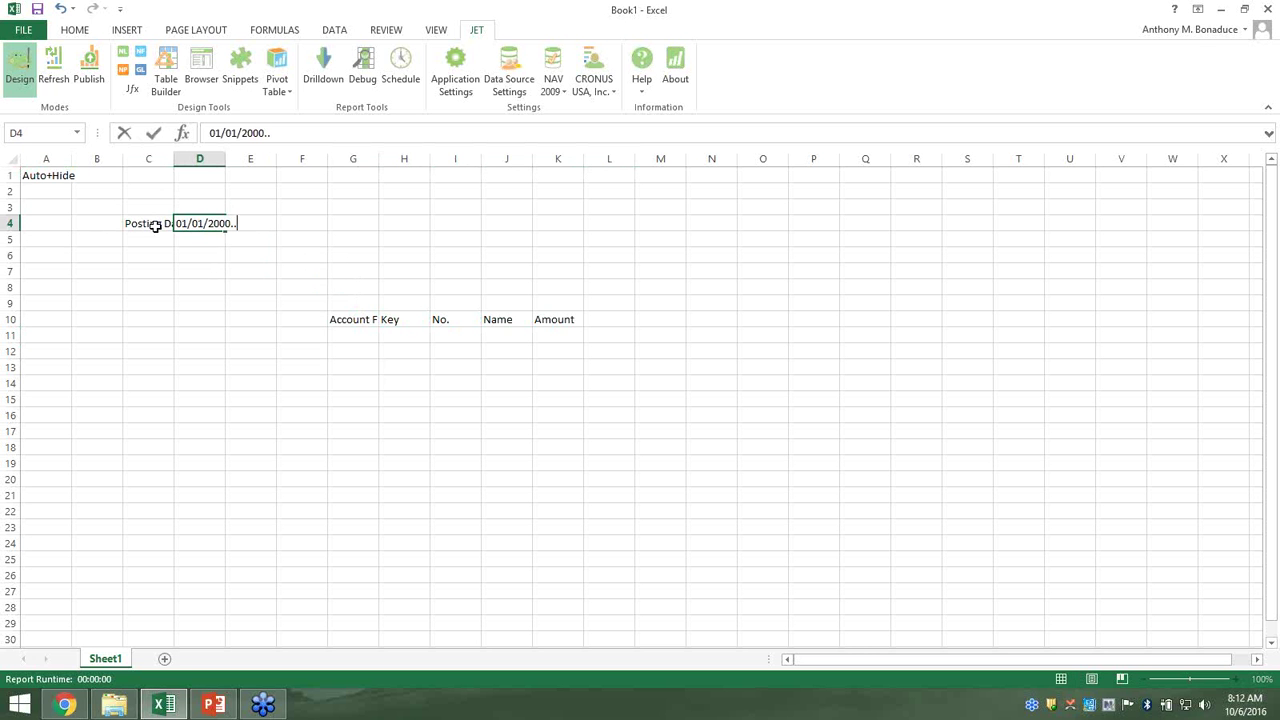
{"action": "type", "text": "12/31/2016"}
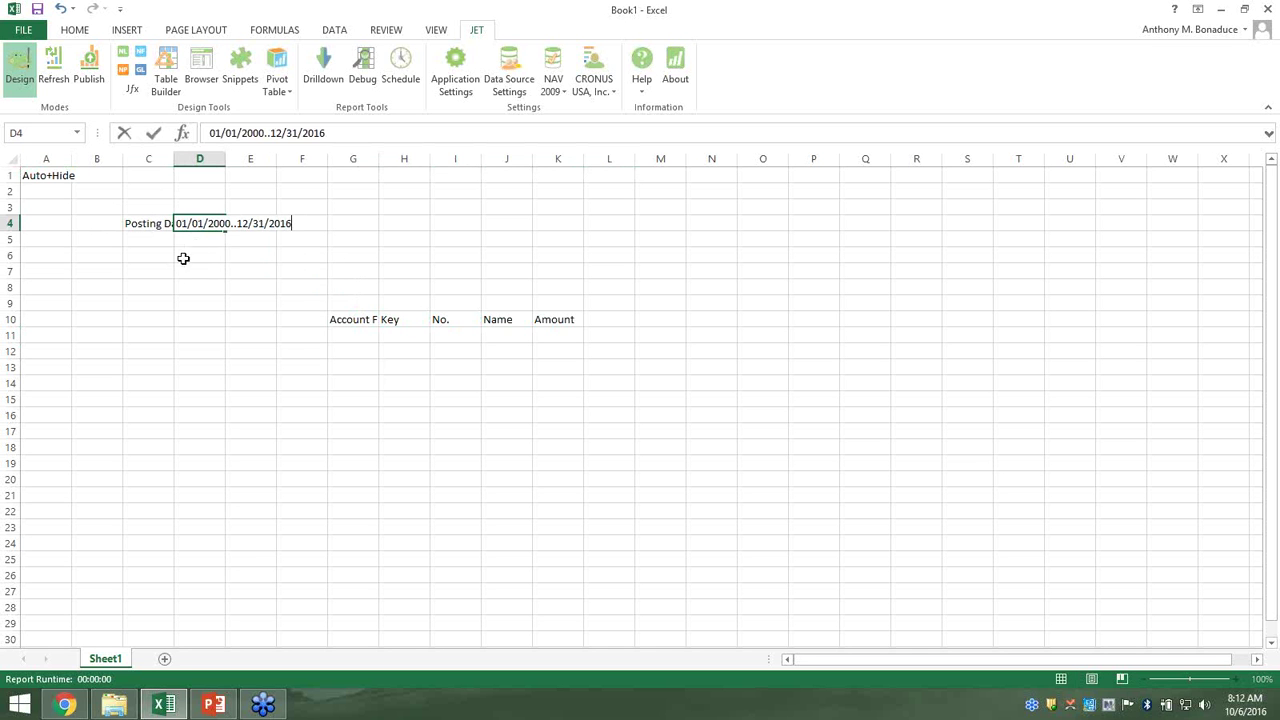
{"action": "left_click", "coordinate": [198, 241]}
{"action": "left_click_drag", "start_coordinate": [225, 158], "coordinate": [296, 160]}
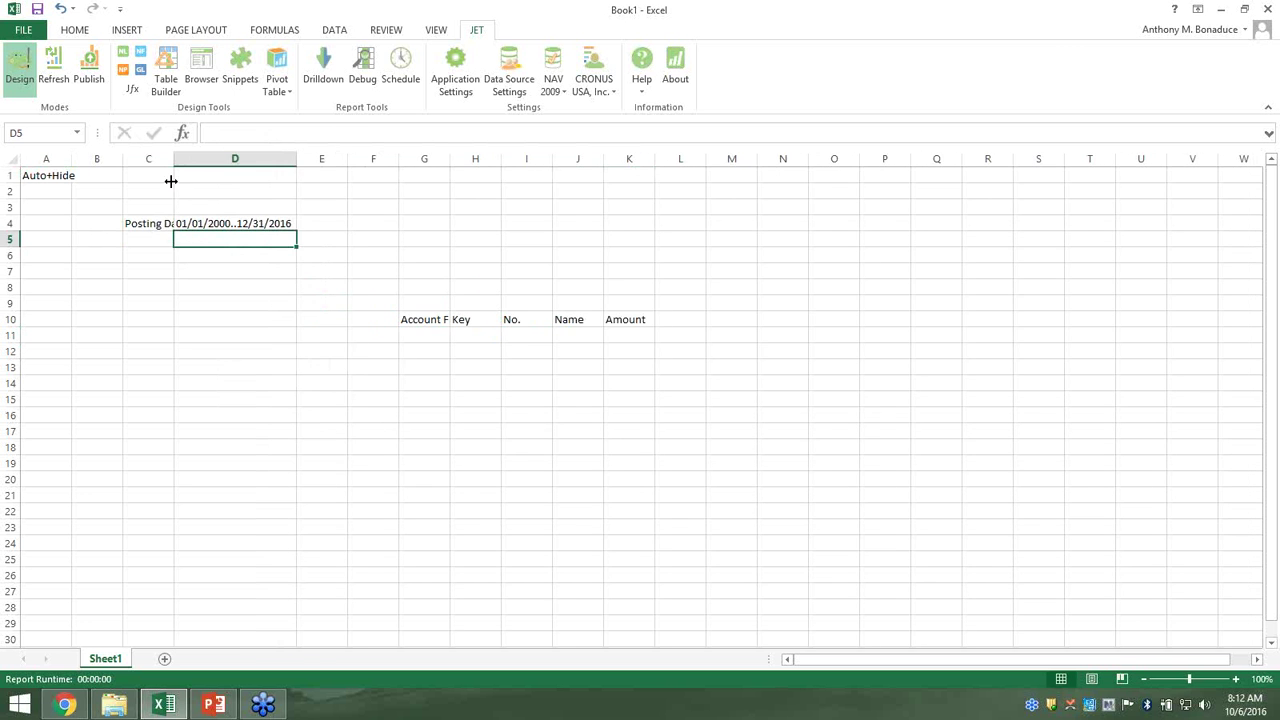
{"action": "left_click_drag", "start_coordinate": [174, 158], "coordinate": [237, 158]}
Enter the labels Global Dimension 1 and Global Dimension 2 in C5 and C6
{"action": "left_click", "coordinate": [153, 247]}
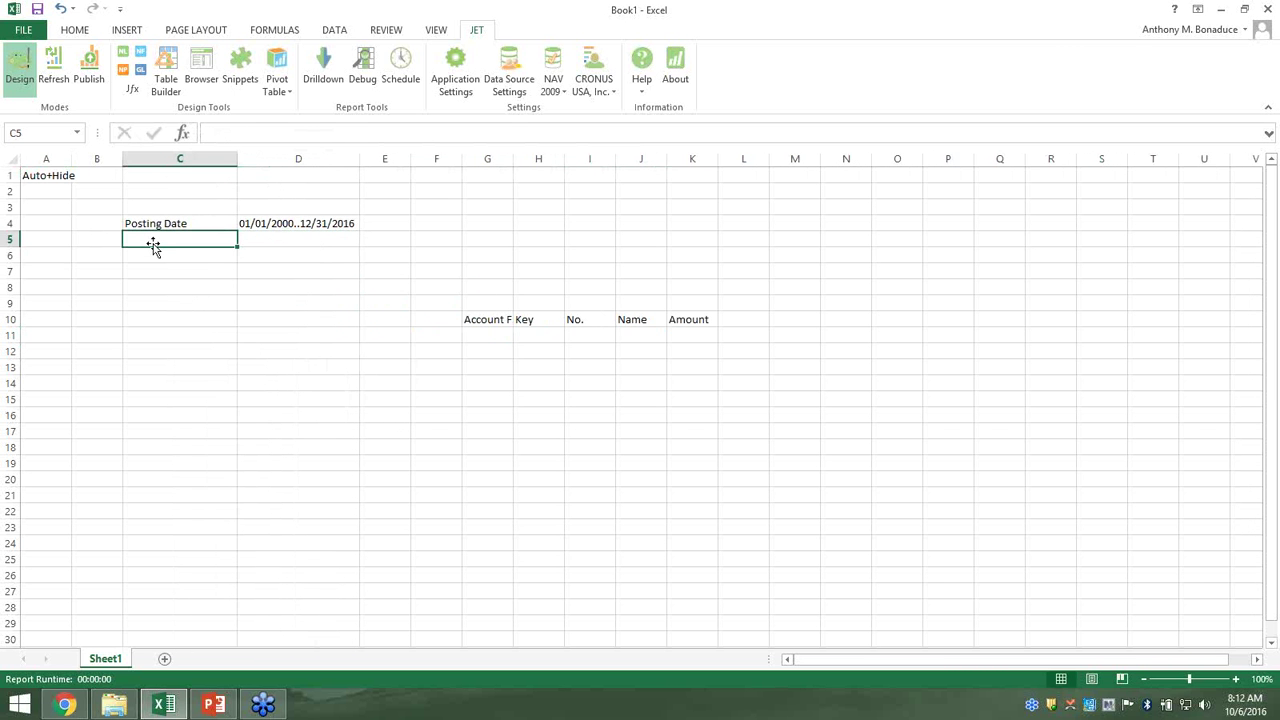
{"action": "type", "text": "Global Dimen"}
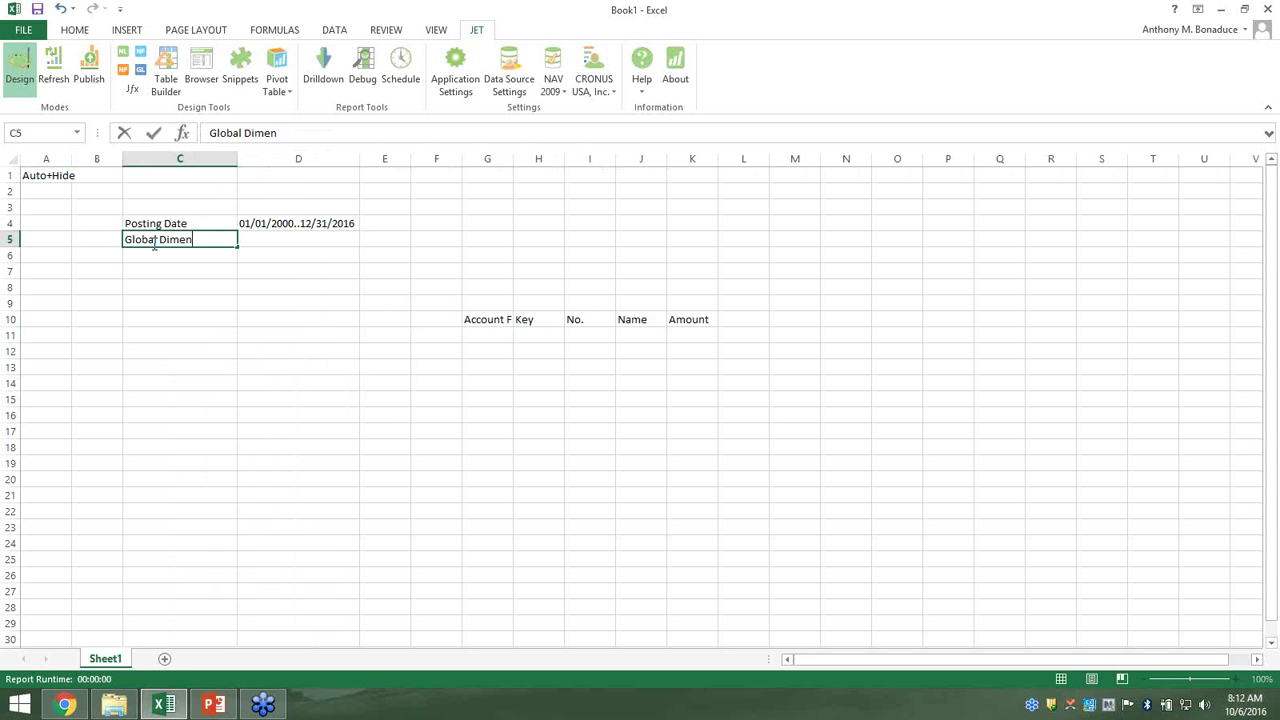
{"action": "type", "text": "sion 1"}
{"action": "key", "text": "Return"}
{"action": "type", "text": "Glon"}
{"action": "key", "text": "BackSpace"}
{"action": "type", "text": "b"}
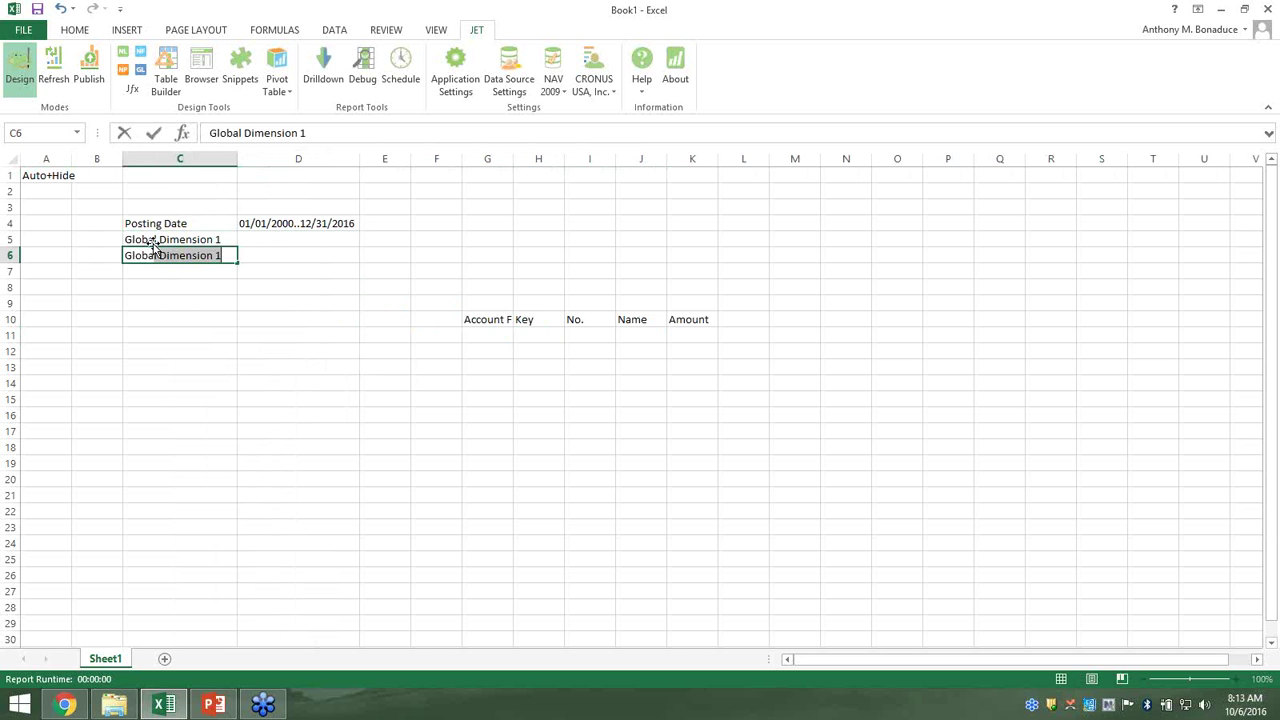
{"action": "left_click", "coordinate": [333, 131]}
{"action": "key", "text": "BackSpace"}
{"action": "type", "text": "2"}
{"action": "key", "text": "Return"}
Set both dimension filters in D5 and D6 to *, and widen column G
{"action": "left_click", "coordinate": [289, 238]}
{"action": "type", "text": "*"}
{"action": "key", "text": "Return"}
{"action": "type", "text": "*"}
{"action": "key", "text": "Return"}
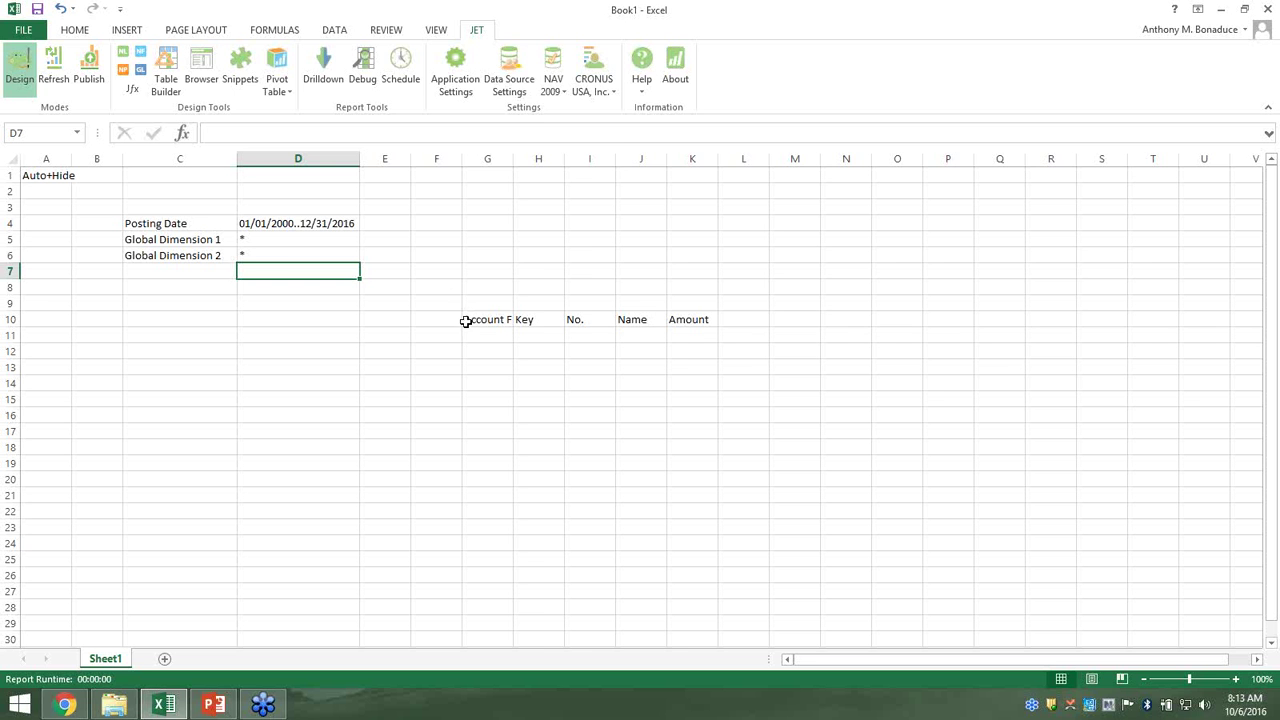
{"action": "left_click_drag", "start_coordinate": [512, 160], "coordinate": [550, 161]}
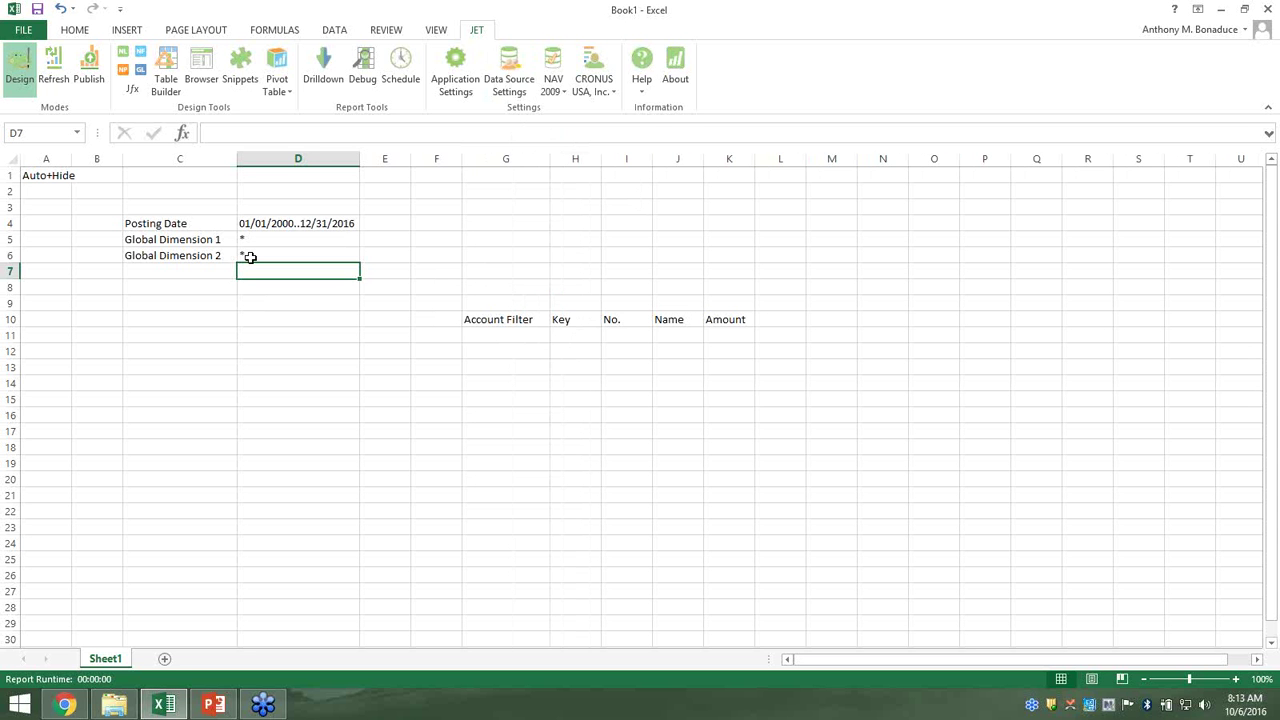
Enter the account range 40000..49999 in G11, then select H11
{"action": "left_click", "coordinate": [496, 336]}
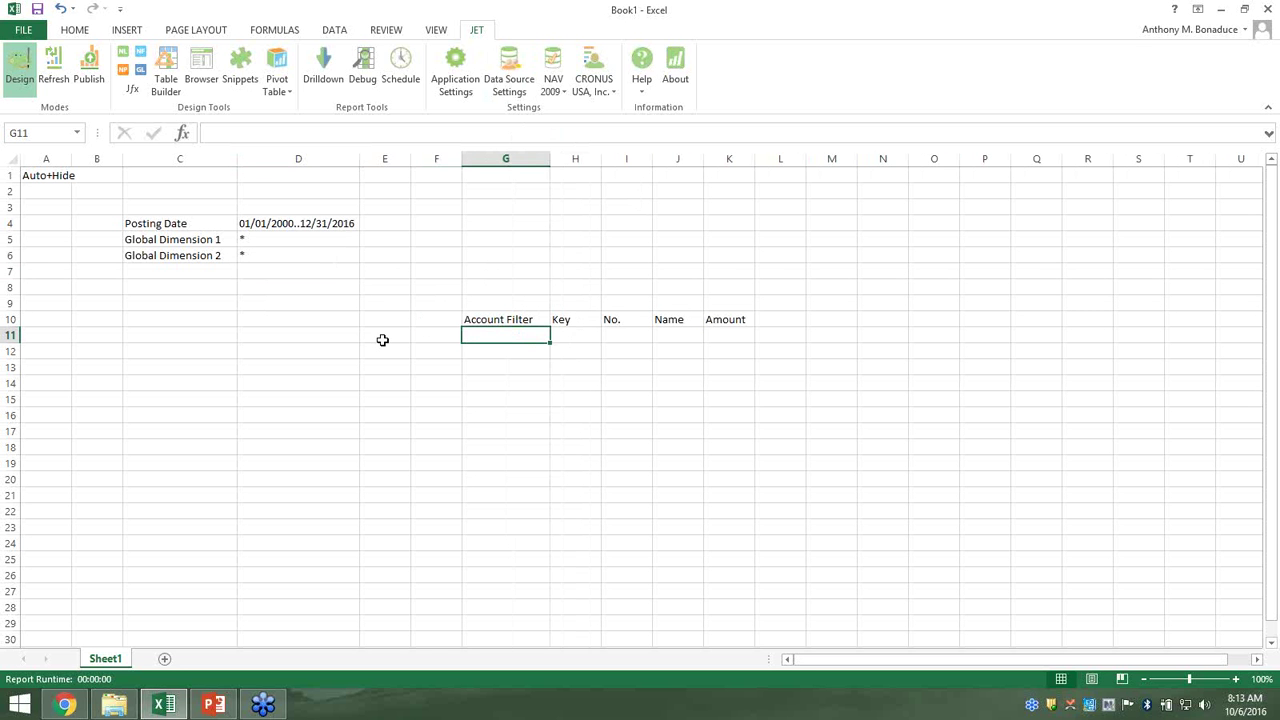
{"action": "type", "text": "40"}
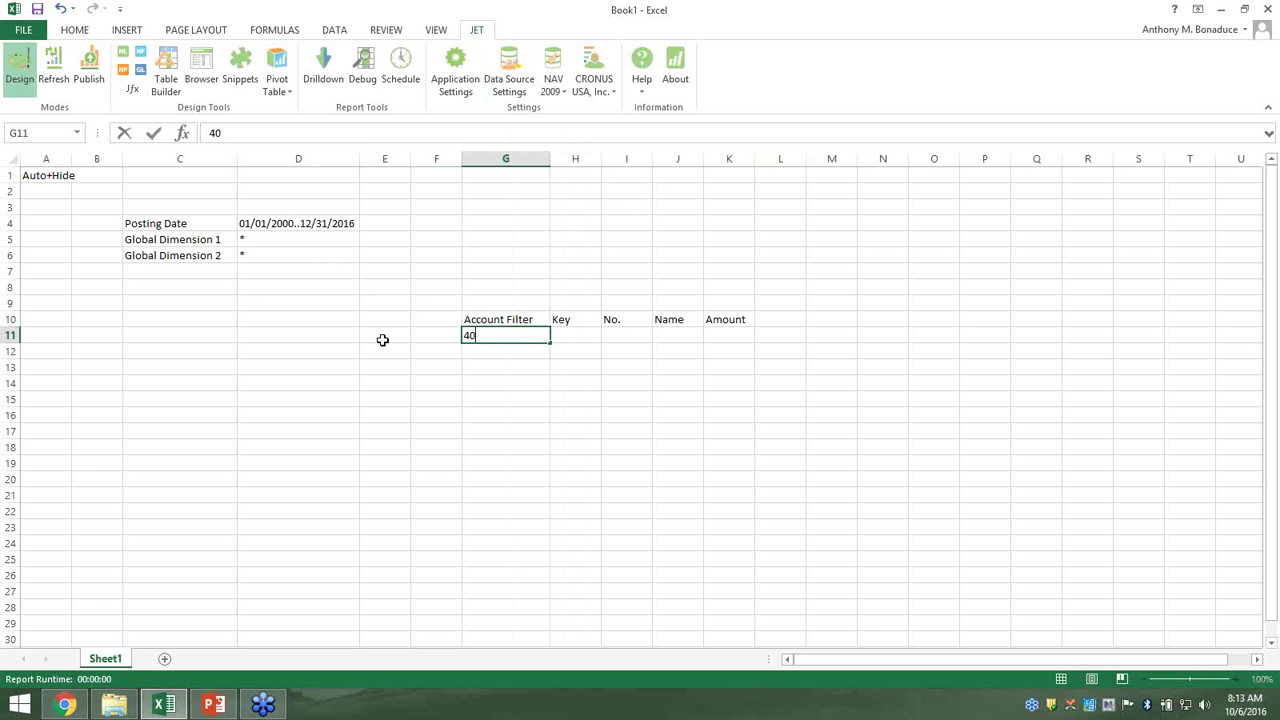
{"action": "type", "text": "000..49999"}
{"action": "key", "text": "Return"}
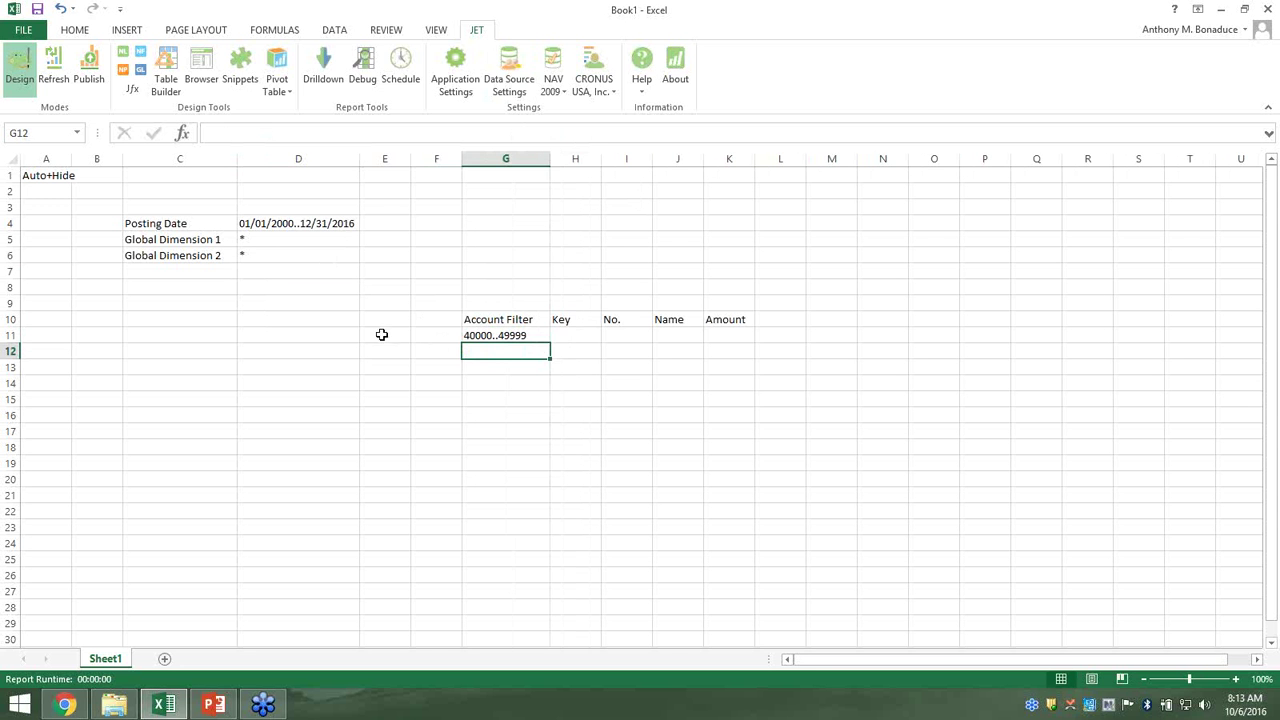
{"action": "left_click", "coordinate": [588, 333]}
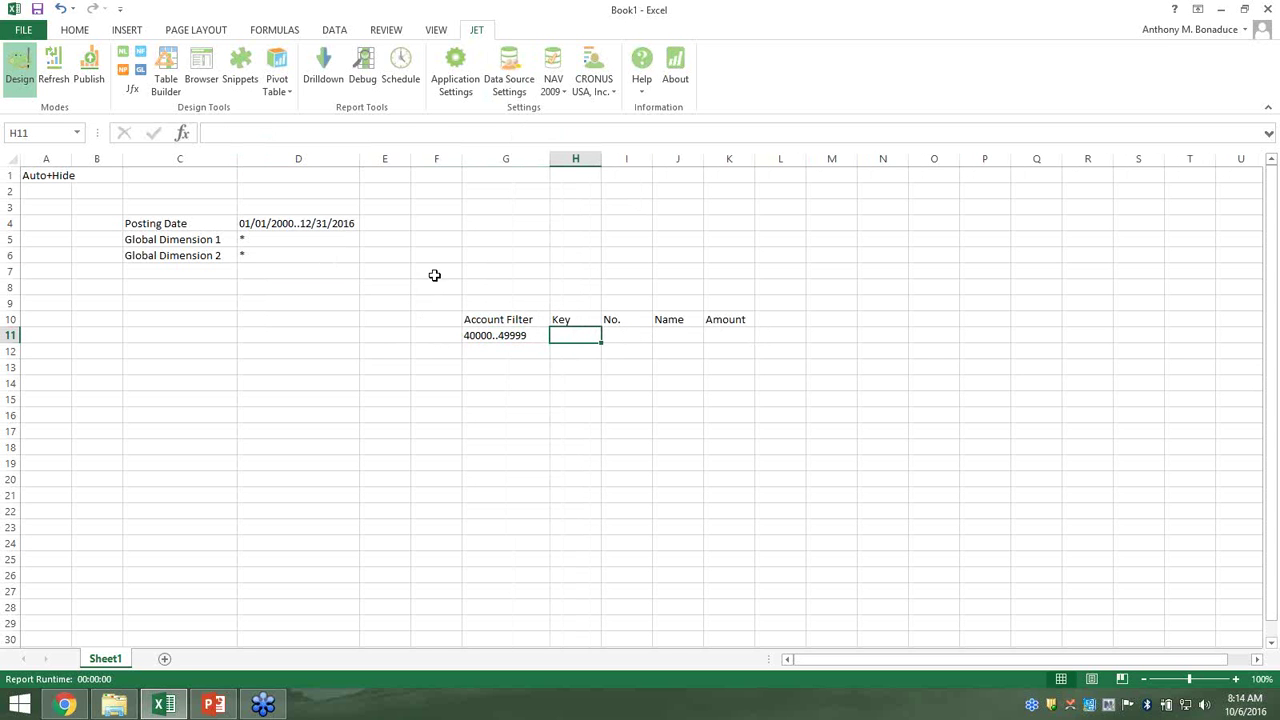
Start an NL function returning Rows from the G/L Account table
{"action": "left_click", "coordinate": [133, 60]}
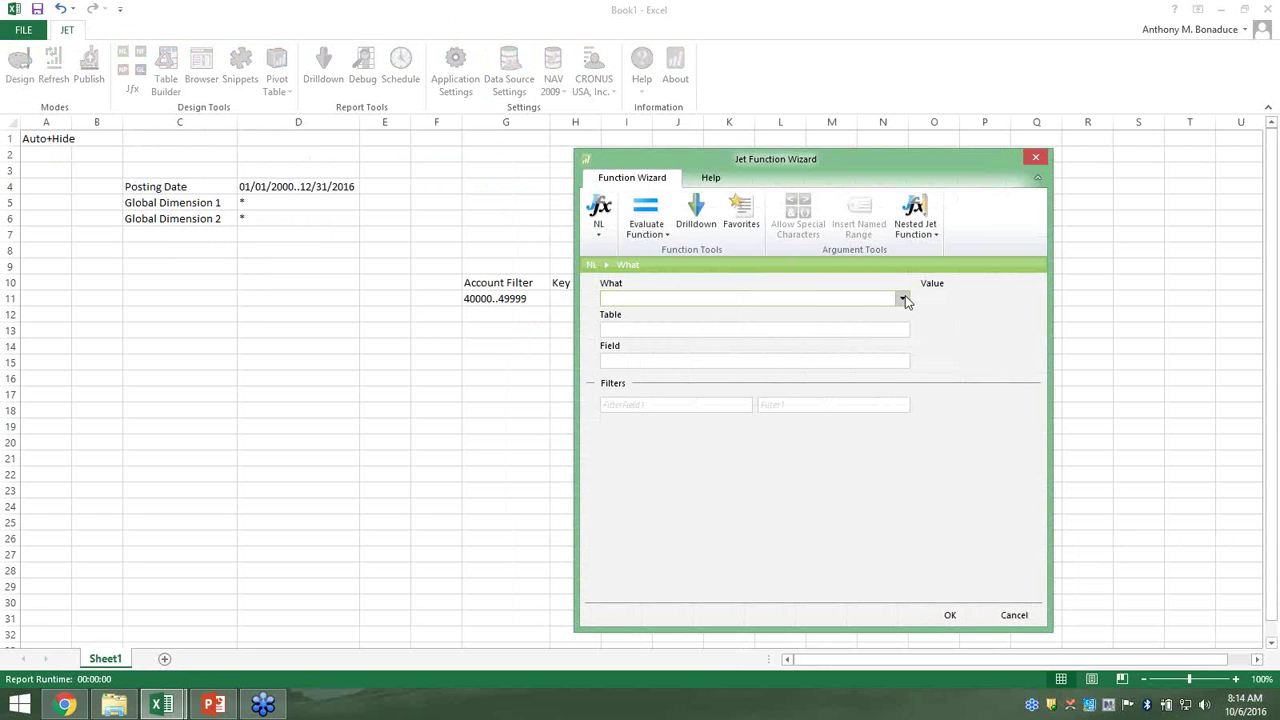
{"action": "left_click", "coordinate": [903, 299]}
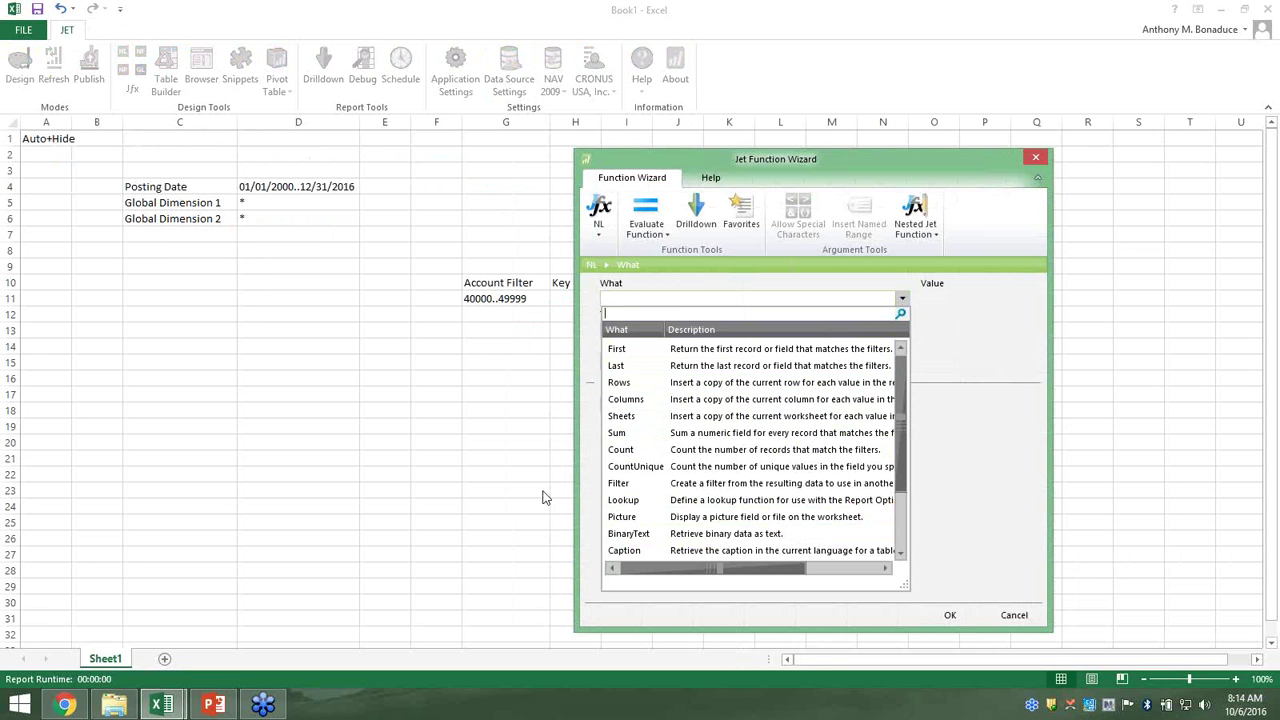
{"action": "left_click", "coordinate": [730, 383]}
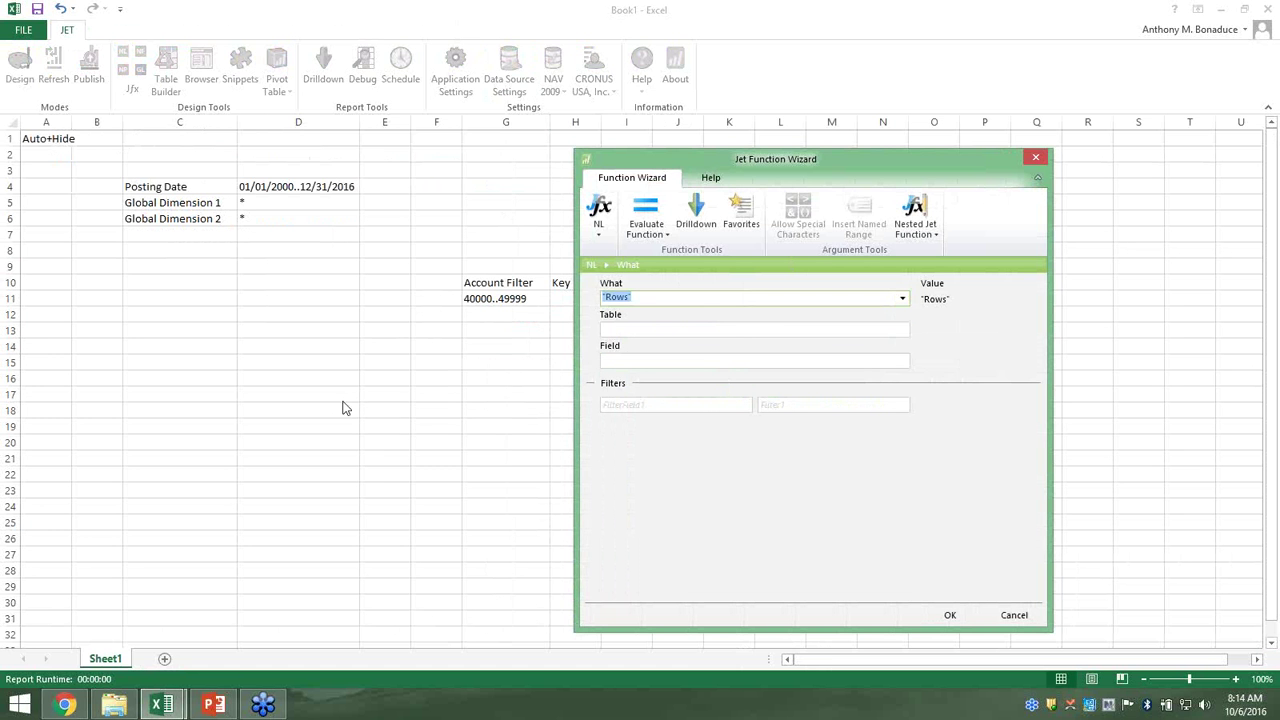
{"action": "left_click", "coordinate": [785, 327]}
{"action": "left_click", "coordinate": [902, 330]}
{"action": "type", "text": "g/l"}
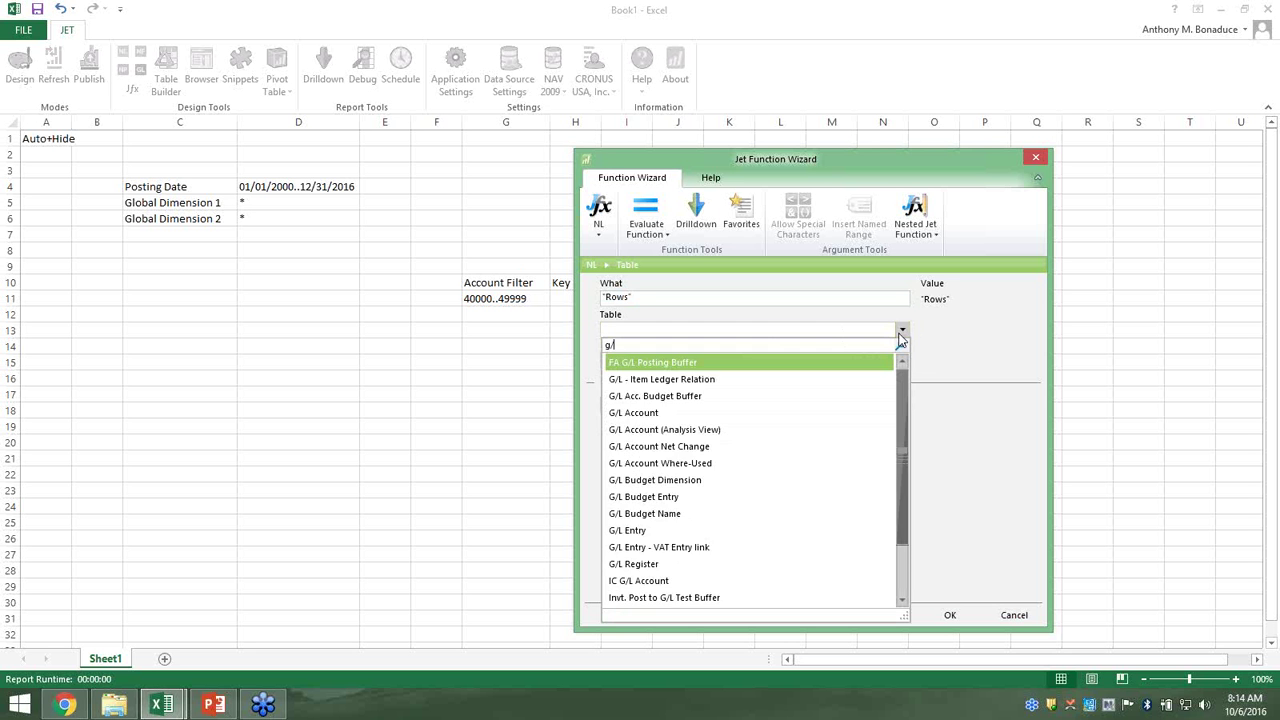
{"action": "type", "text": " a"}
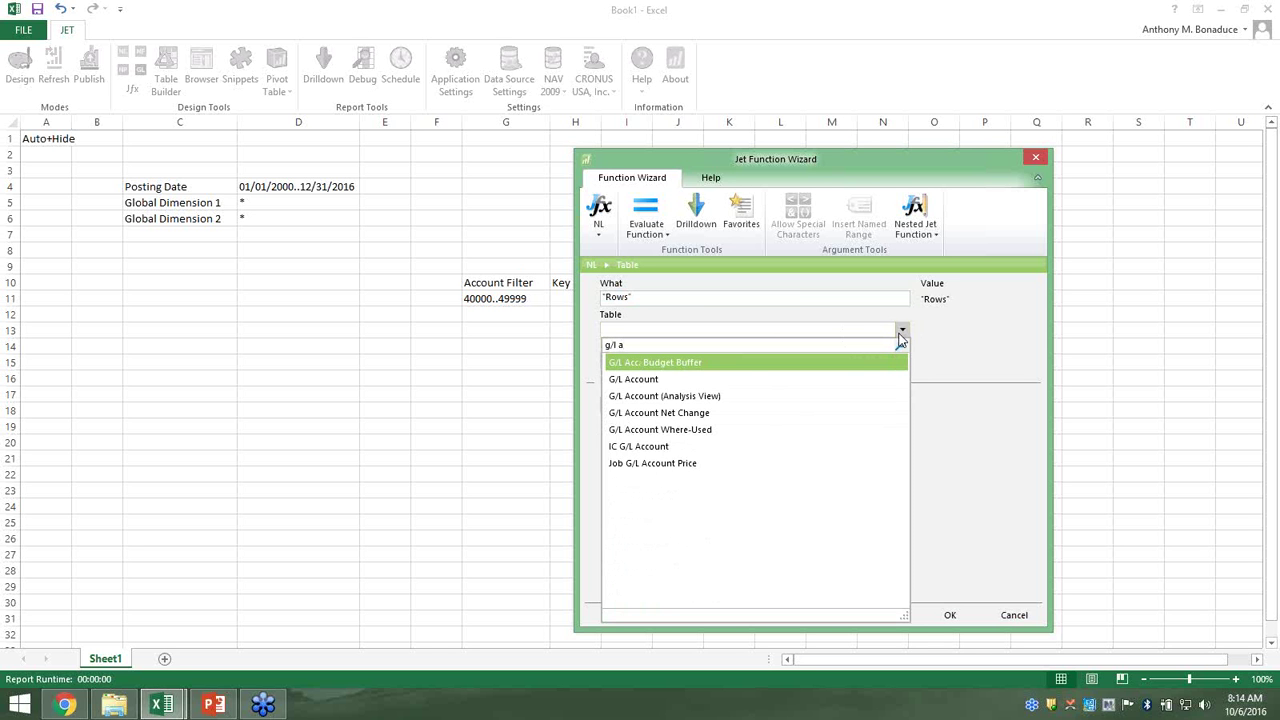
{"action": "left_click", "coordinate": [706, 381]}
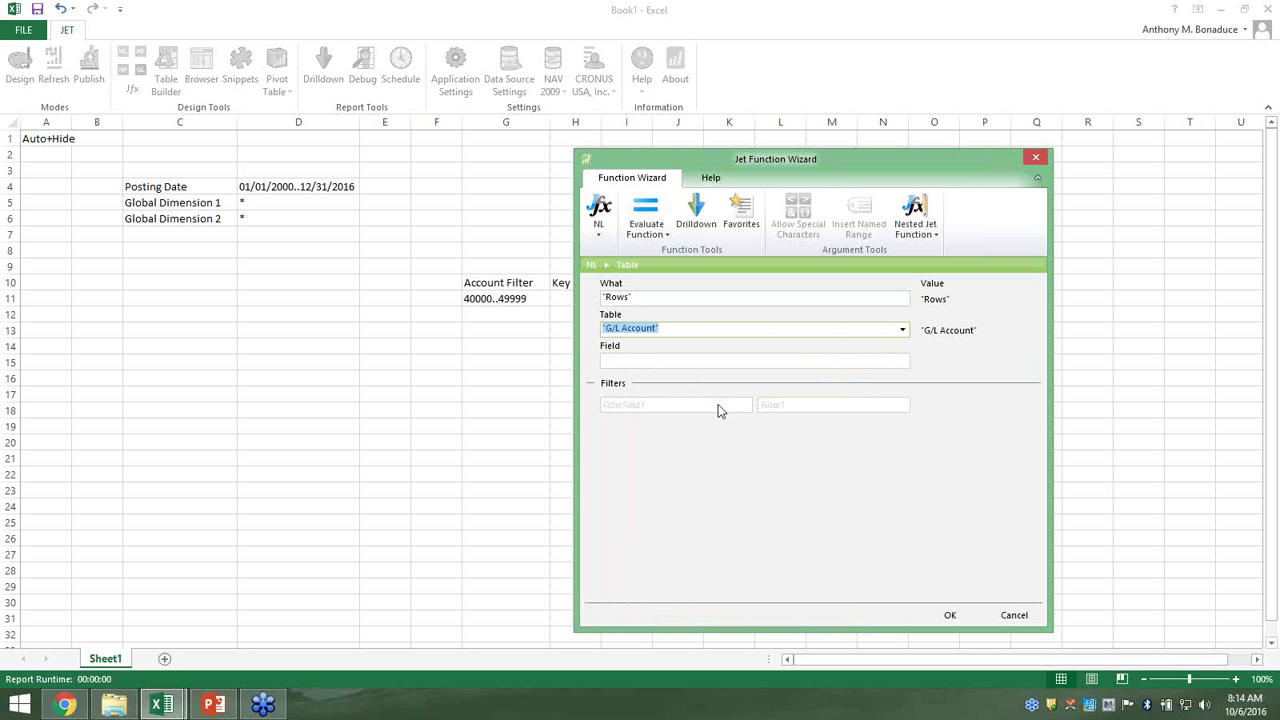
Add a filter on the No. field using cell G11 as its value
{"action": "left_click", "coordinate": [713, 404]}
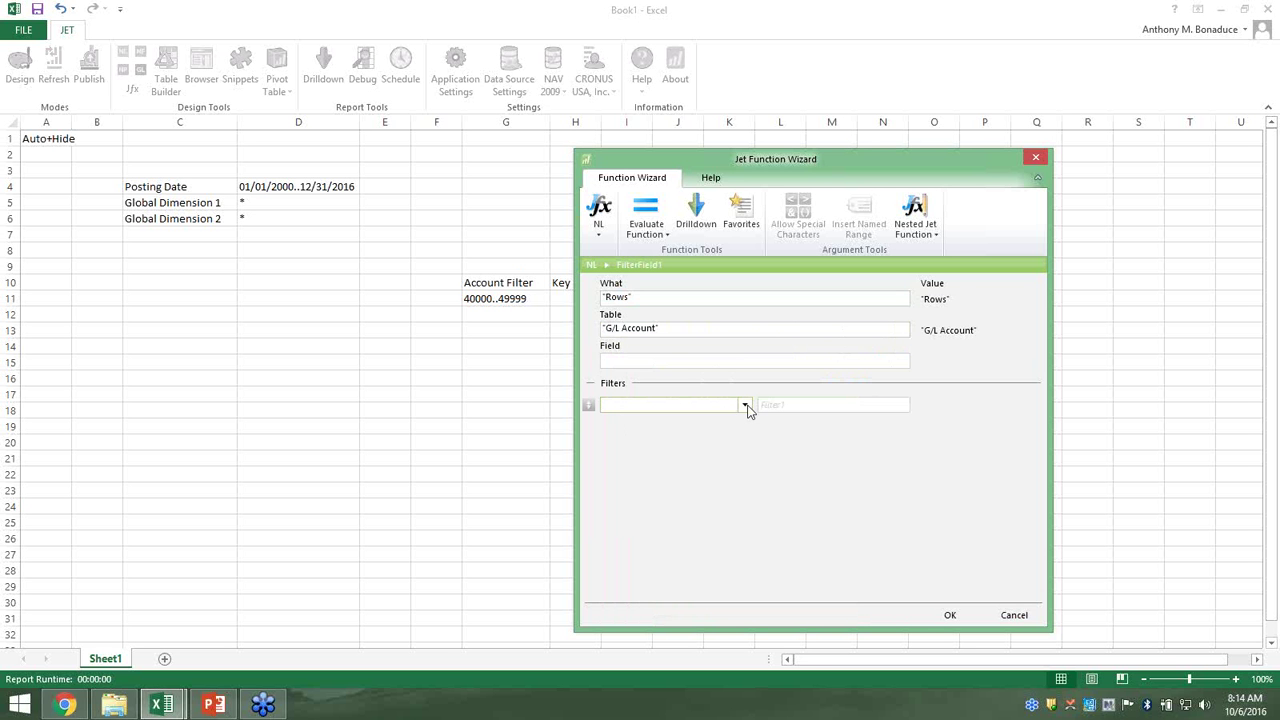
{"action": "left_click", "coordinate": [745, 405]}
{"action": "type", "text": "no"}
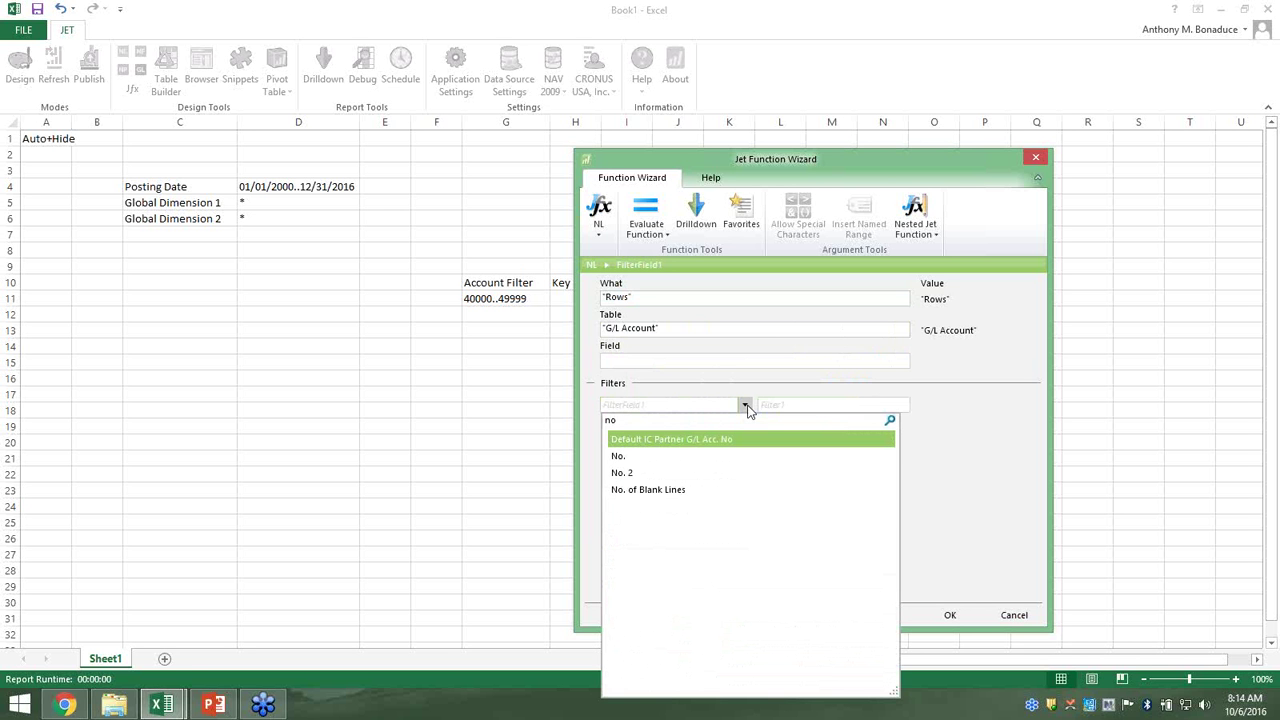
{"action": "type", "text": "."}
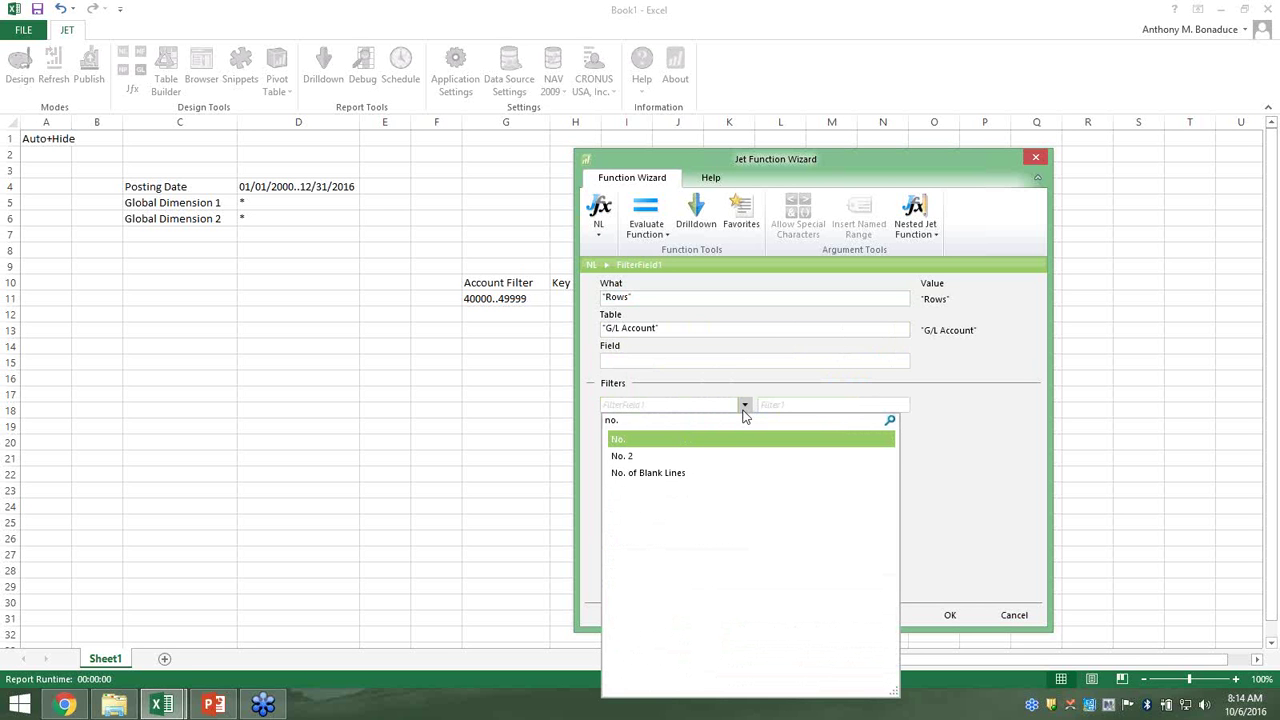
{"action": "left_click", "coordinate": [733, 440]}
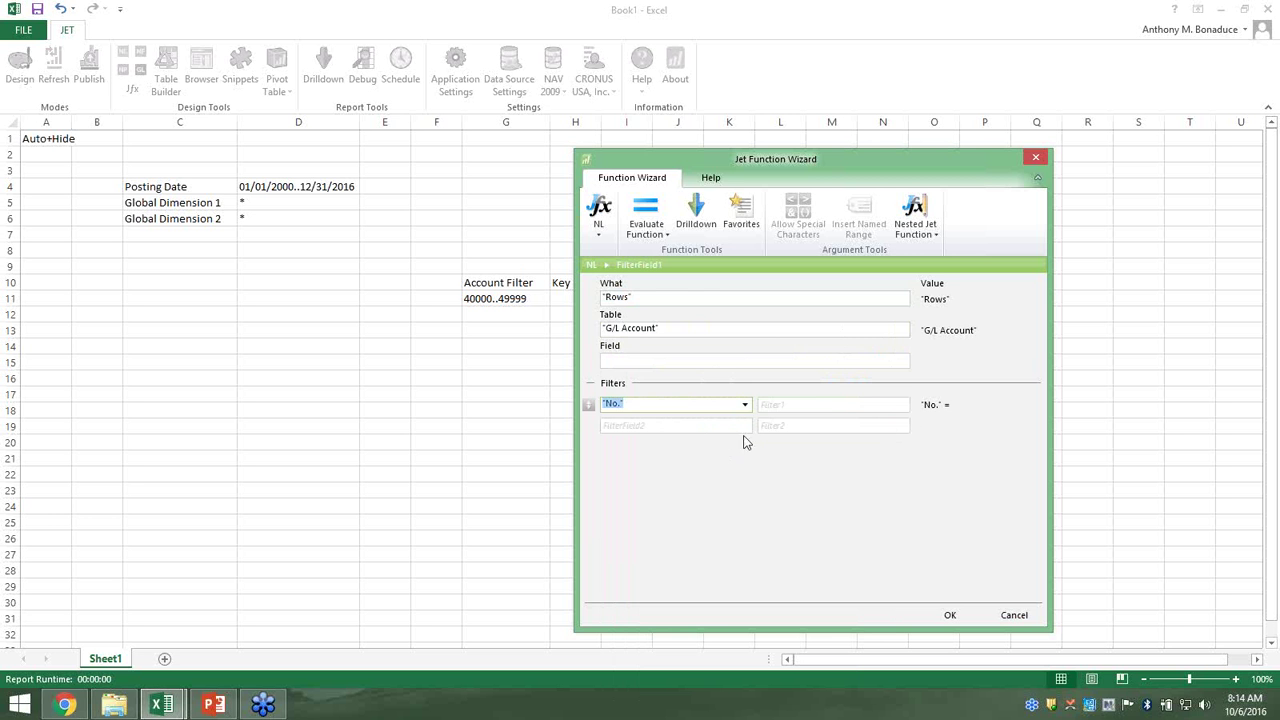
{"action": "left_click", "coordinate": [825, 404]}
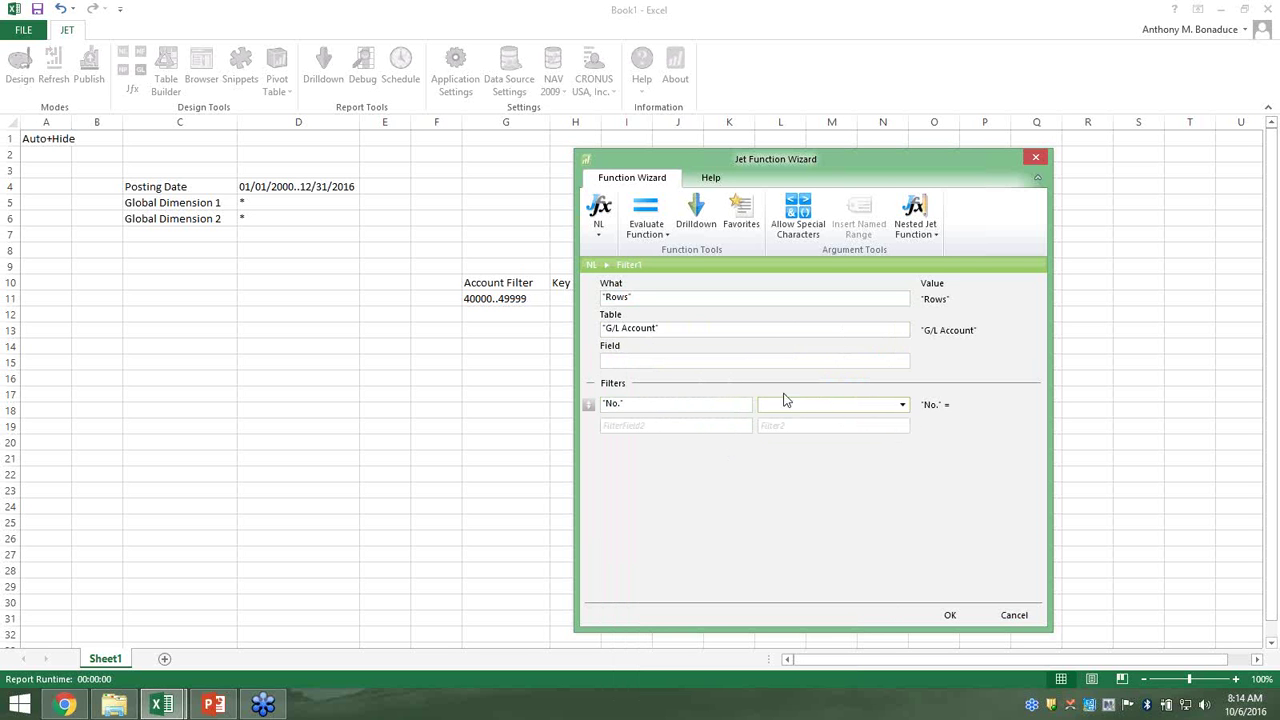
{"action": "left_click", "coordinate": [903, 404]}
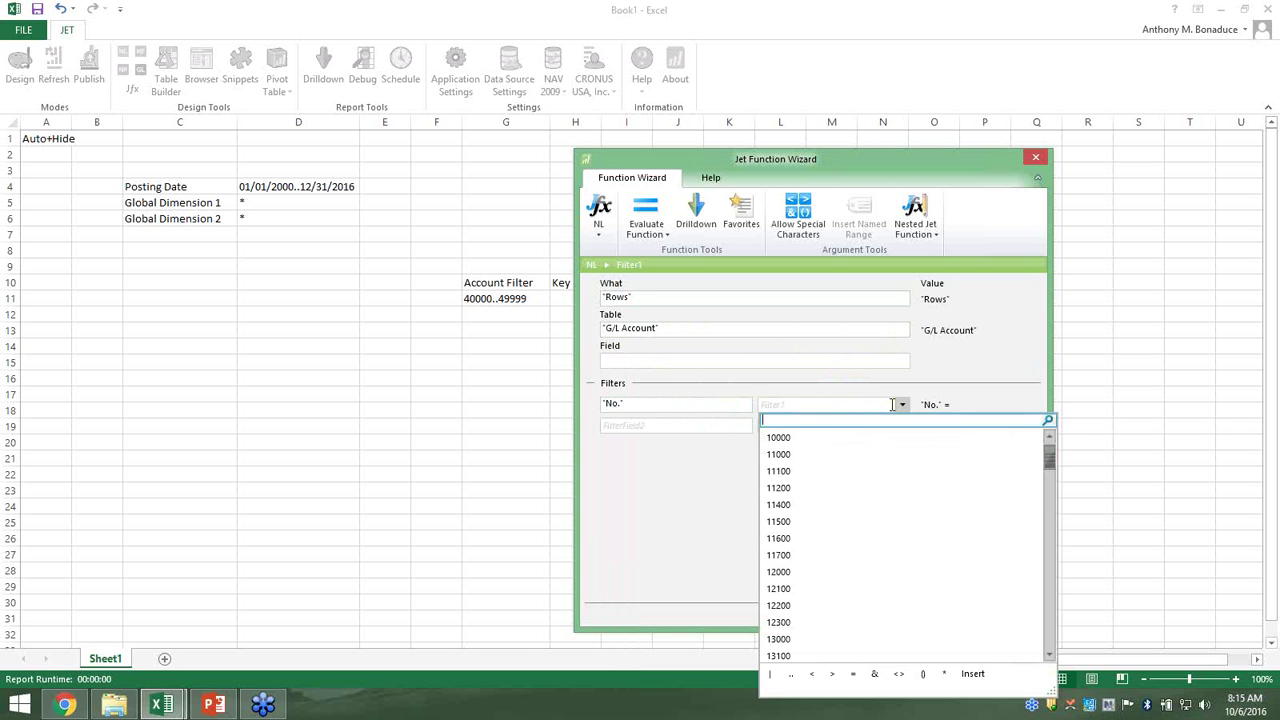
{"action": "left_click", "coordinate": [806, 405]}
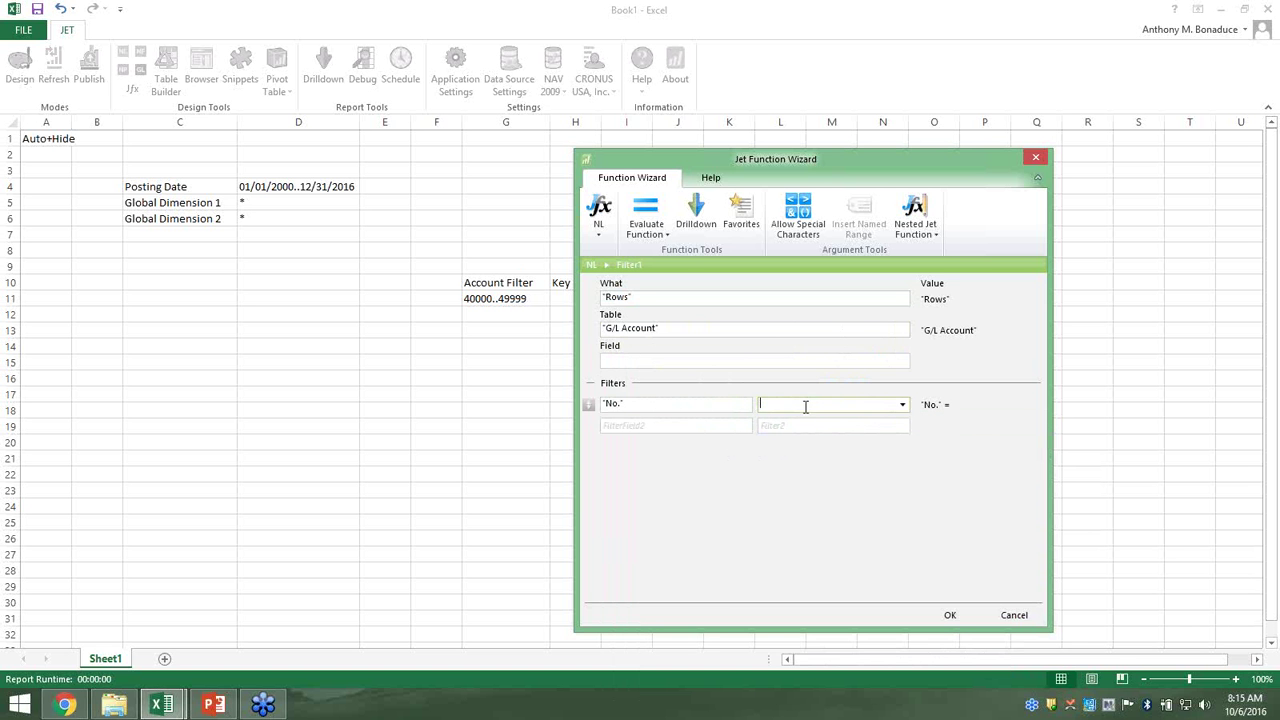
{"action": "left_click", "coordinate": [519, 306]}
{"action": "left_click", "coordinate": [519, 306]}
Add an Account Type = Posting filter and insert the NL formula into H11
{"action": "left_click", "coordinate": [696, 425]}
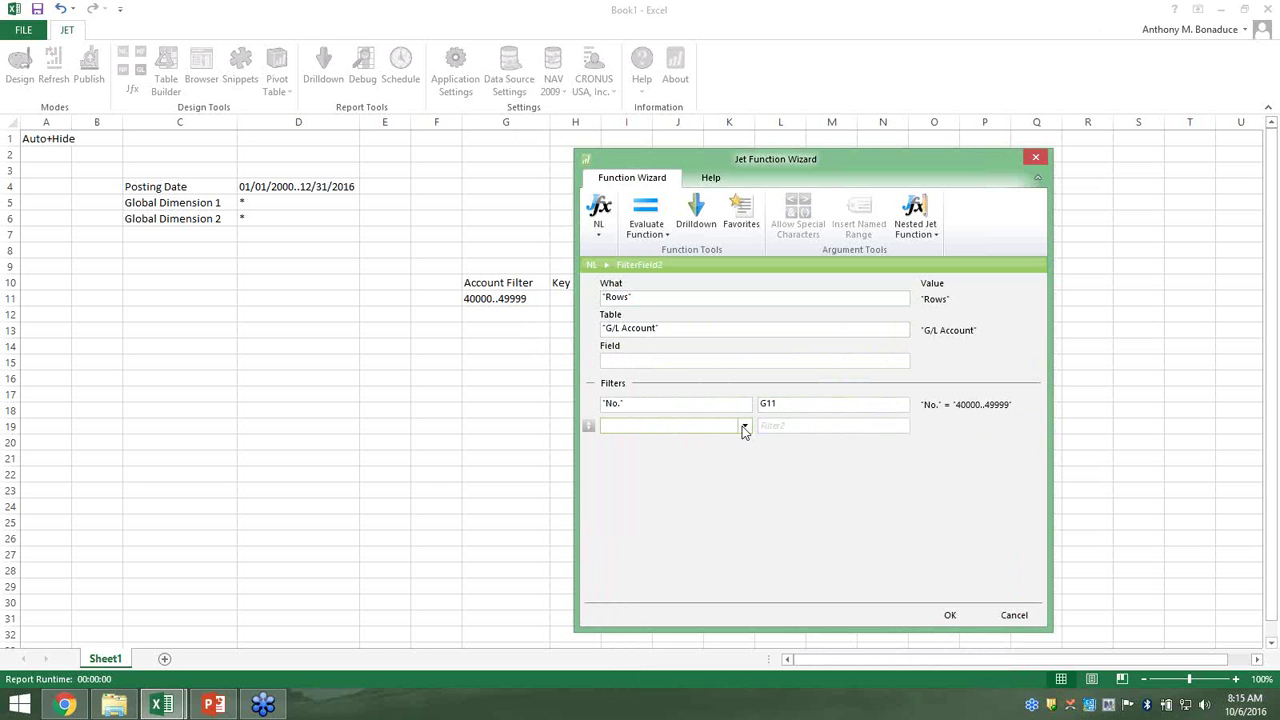
{"action": "left_click", "coordinate": [745, 427]}
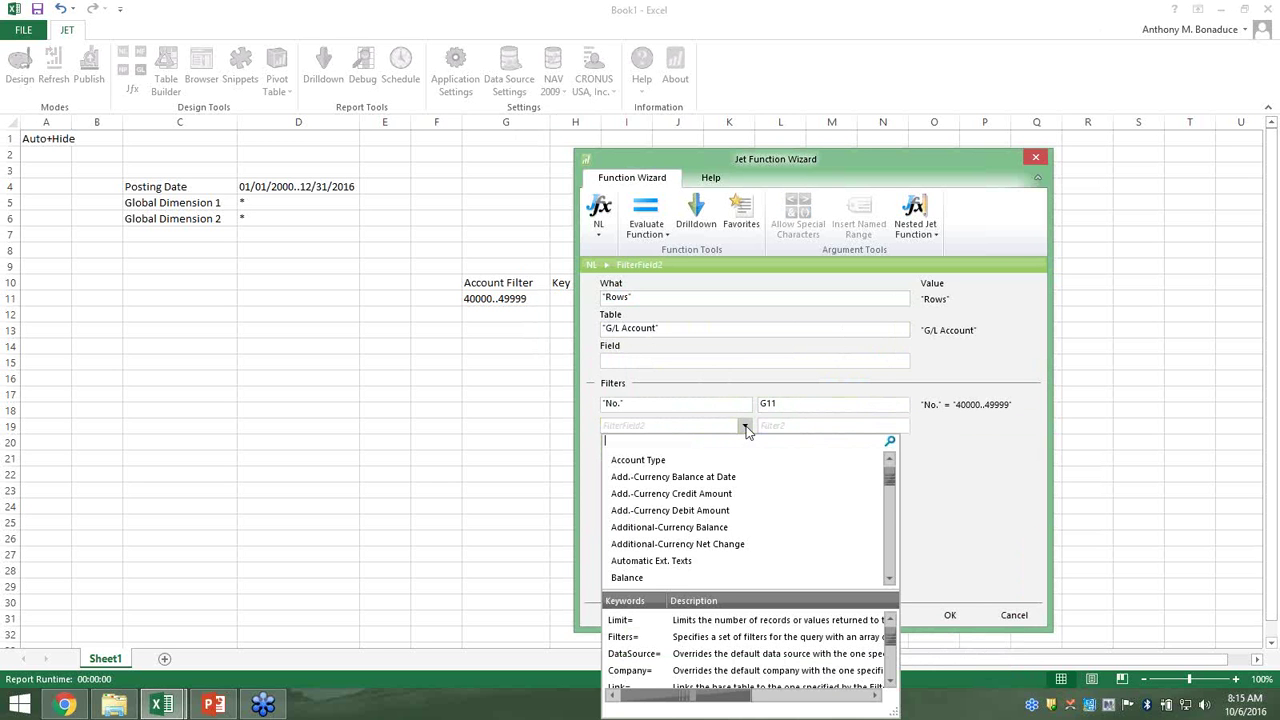
{"action": "type", "text": "acc"}
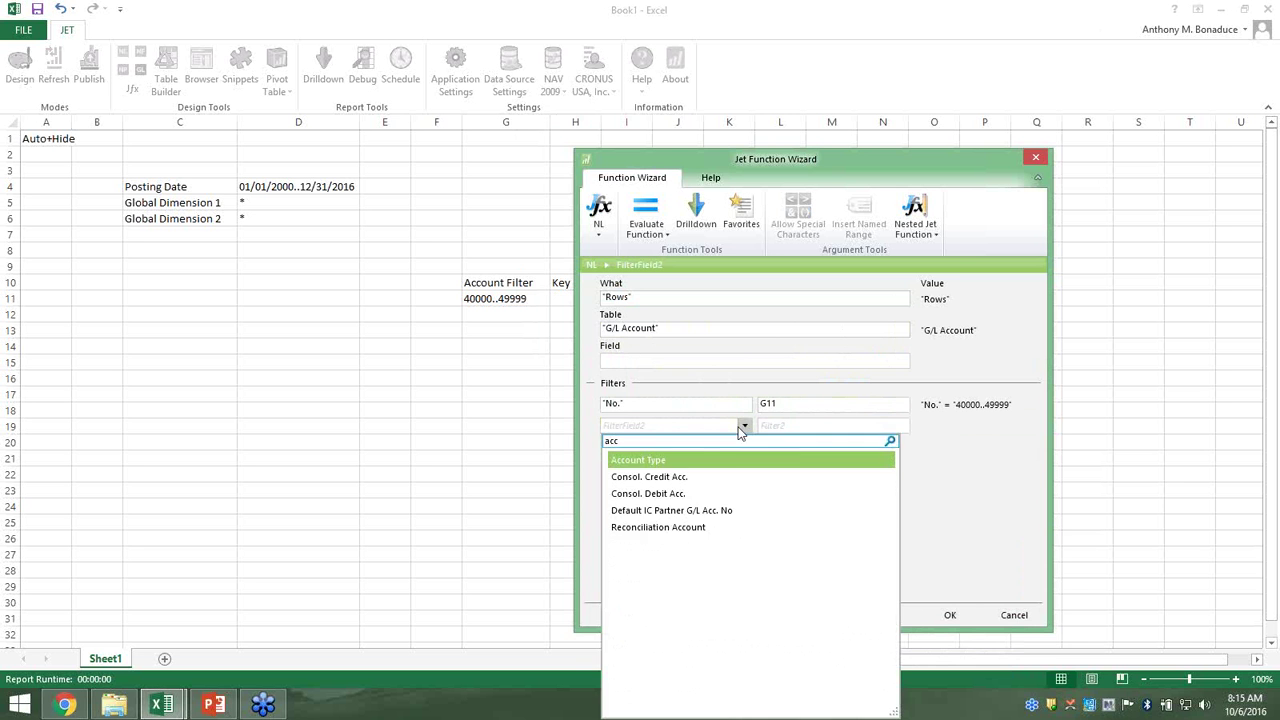
{"action": "left_click", "coordinate": [703, 462]}
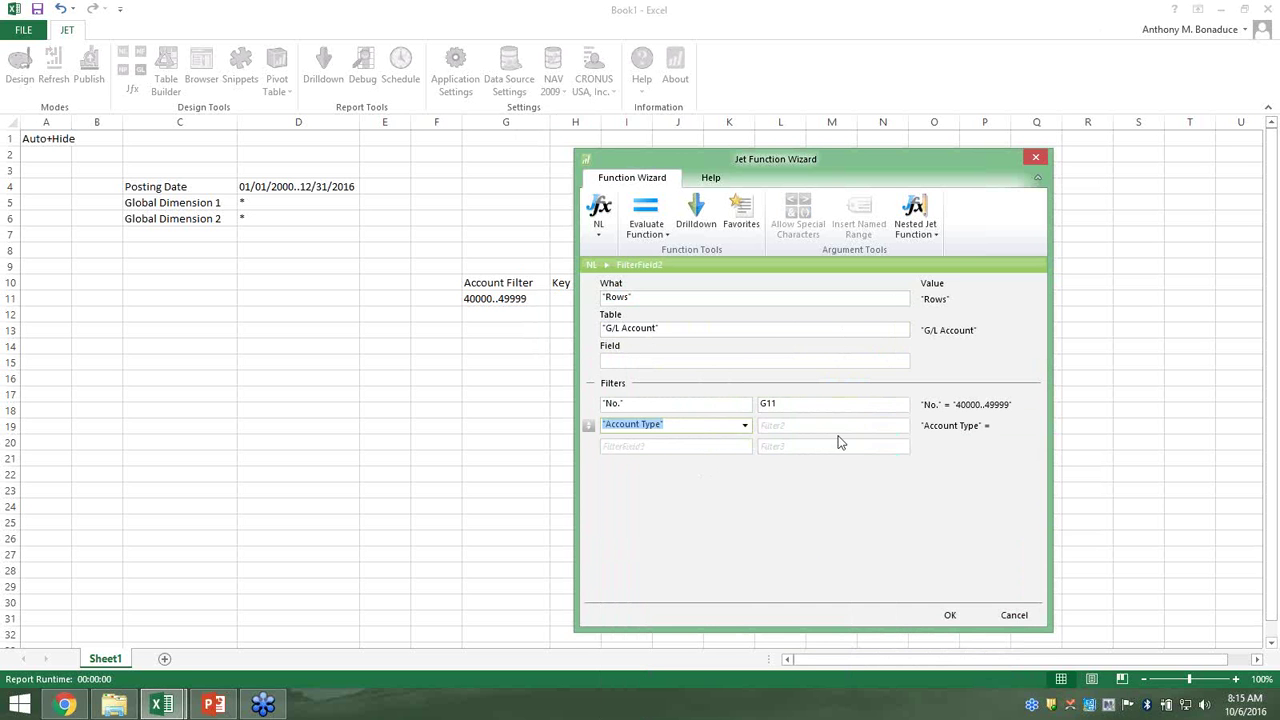
{"action": "left_click", "coordinate": [903, 427]}
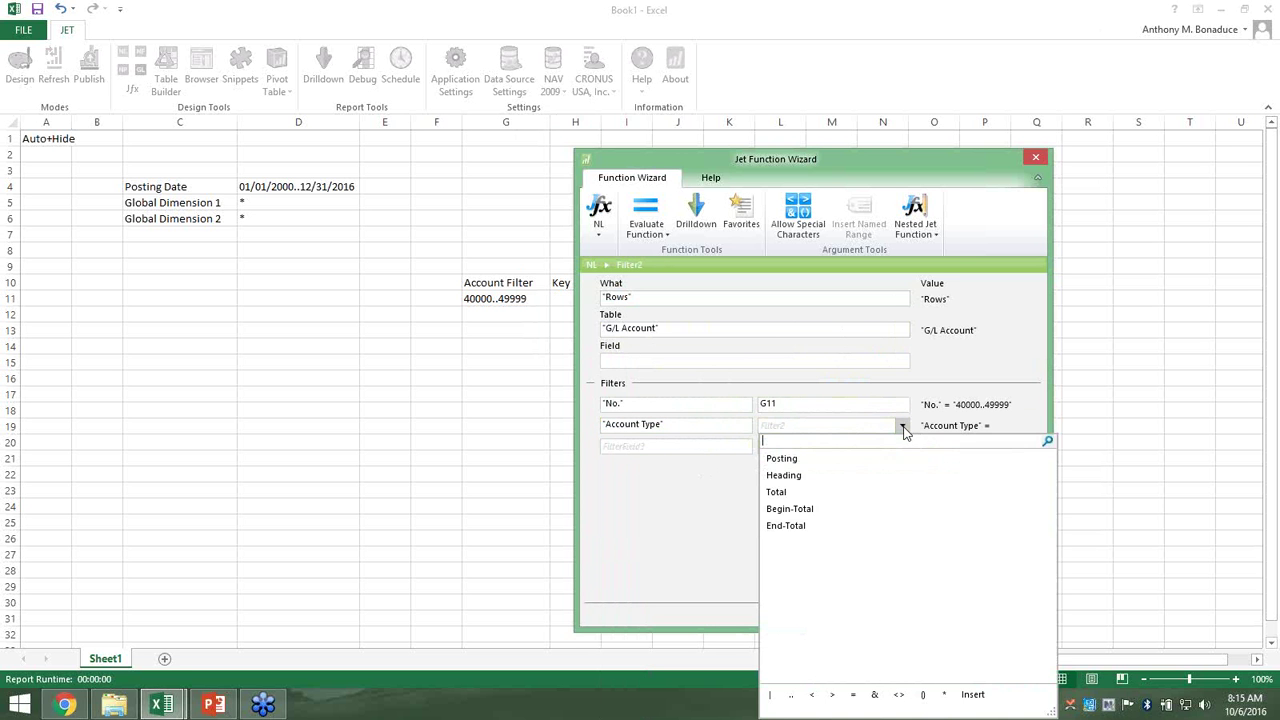
{"action": "left_click", "coordinate": [819, 460]}
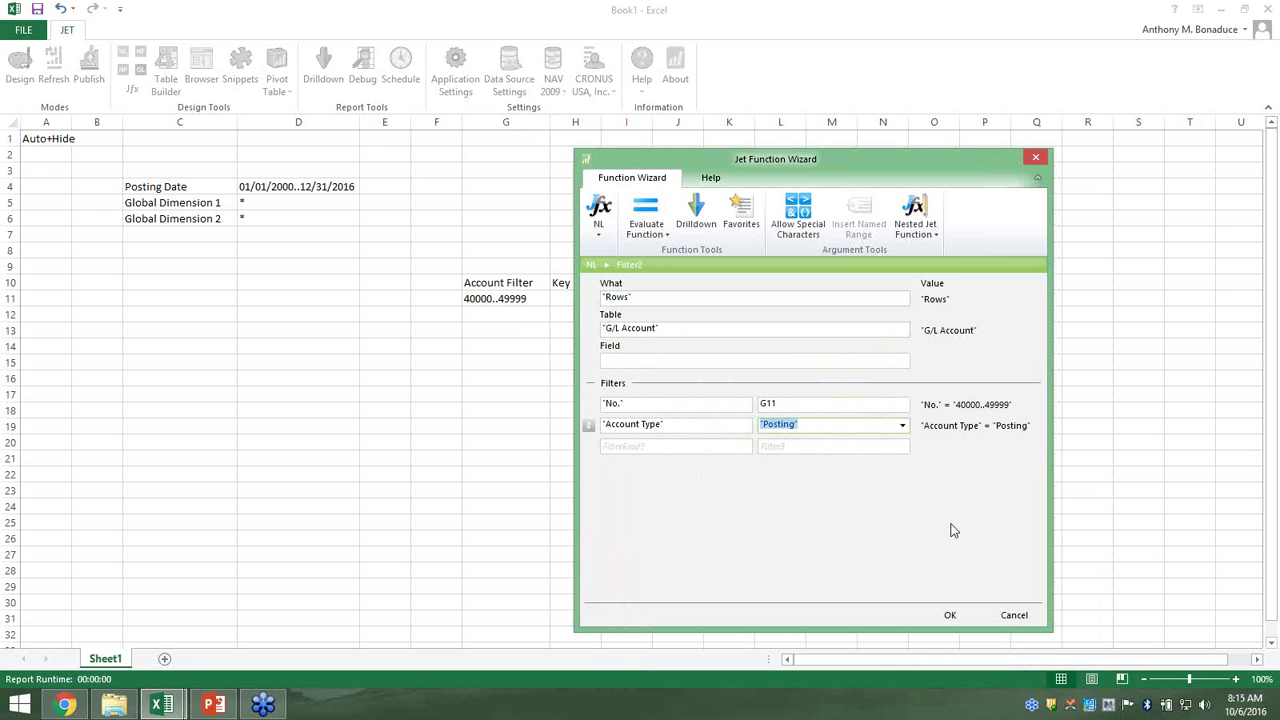
{"action": "left_click", "coordinate": [950, 617]}
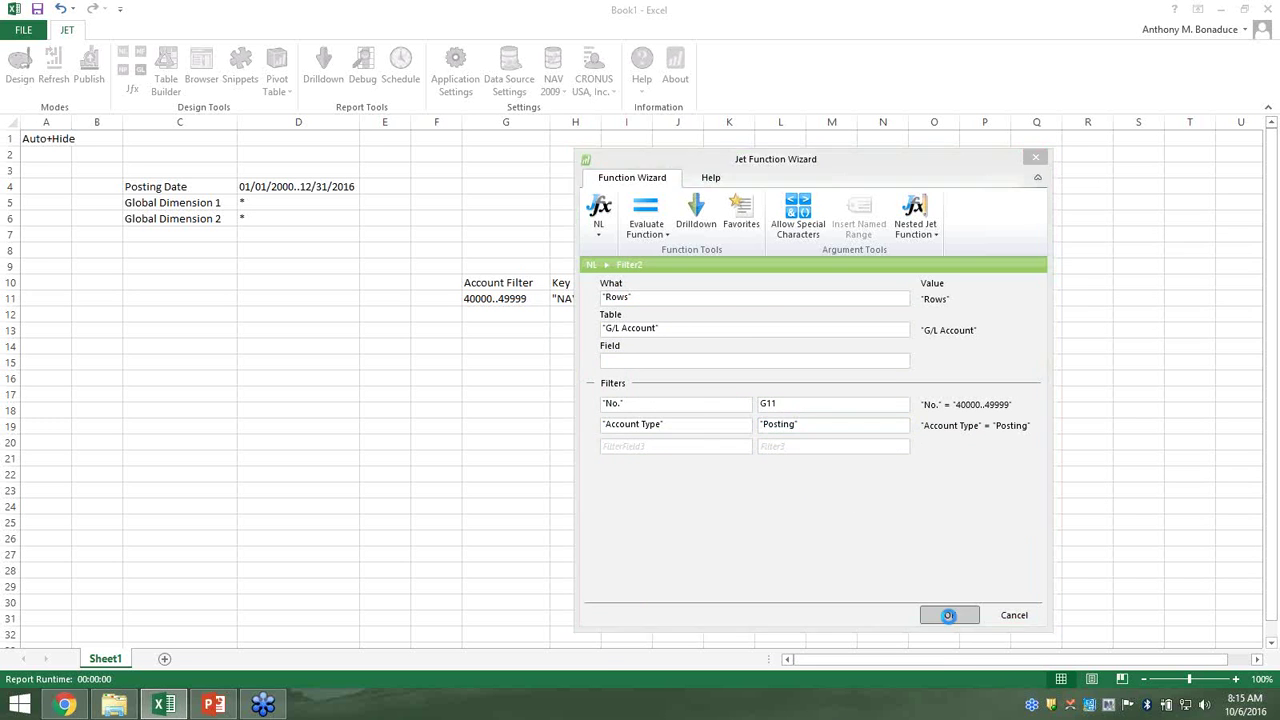
{"action": "left_click", "coordinate": [566, 336]}
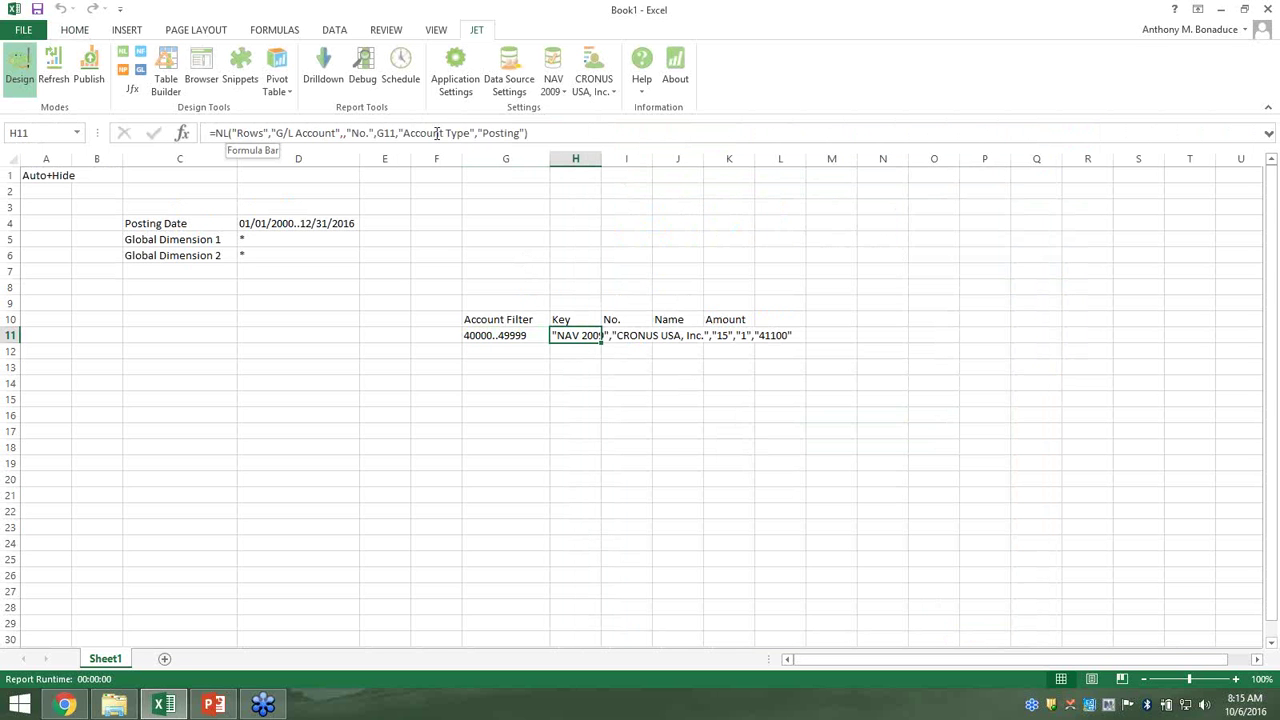
Insert =NF(H11,"No.") in I11, returning account number 41100
{"action": "left_click", "coordinate": [638, 336]}
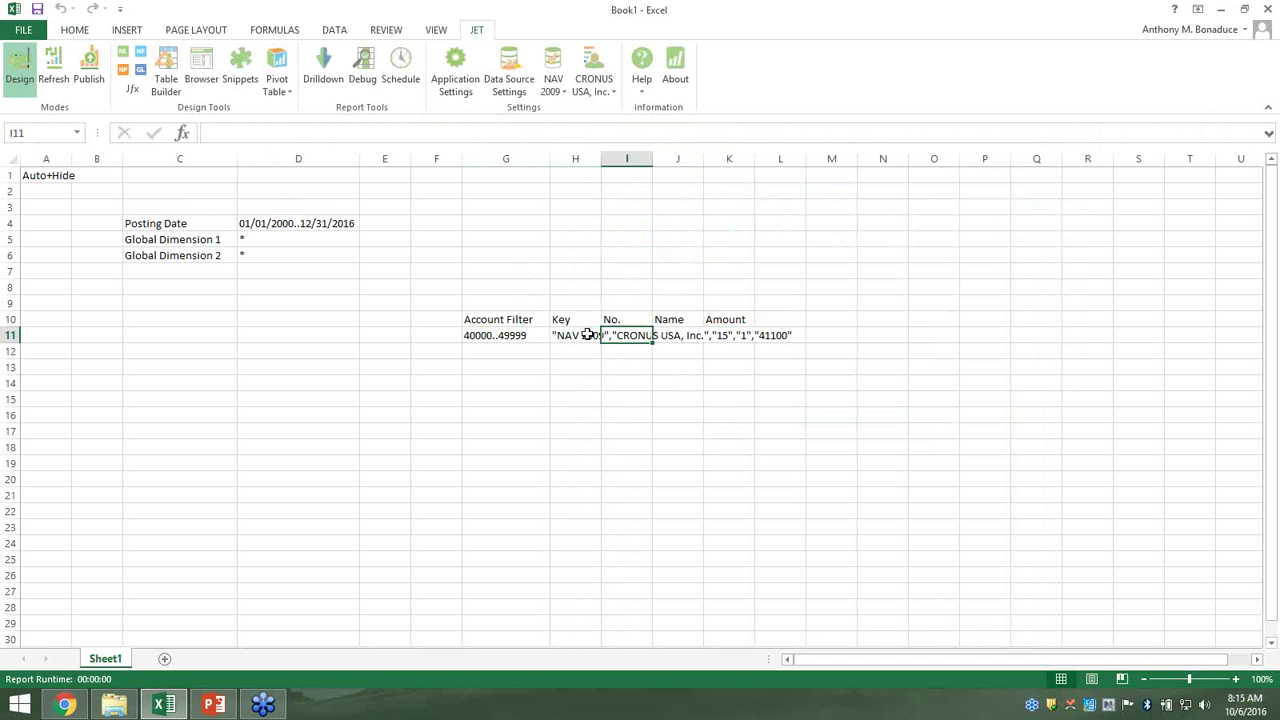
{"action": "left_click", "coordinate": [141, 60]}
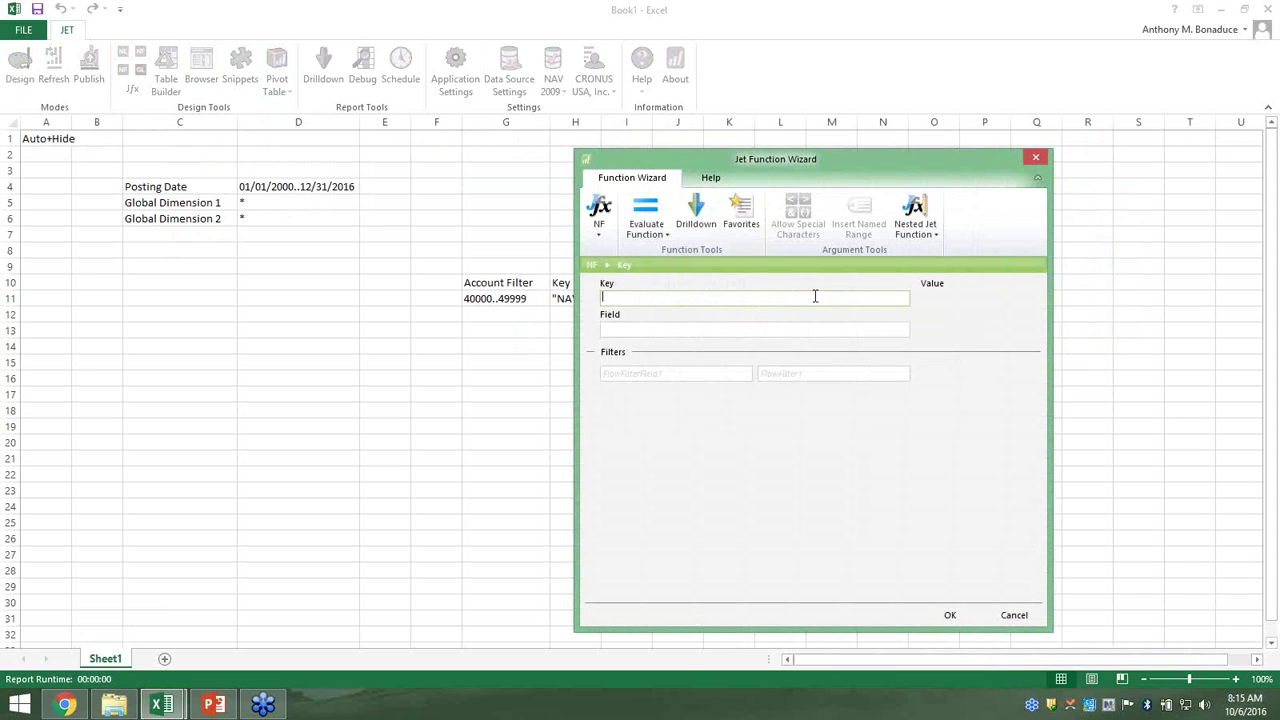
{"action": "left_click_drag", "start_coordinate": [843, 166], "coordinate": [917, 170]}
{"action": "left_click", "coordinate": [575, 299]}
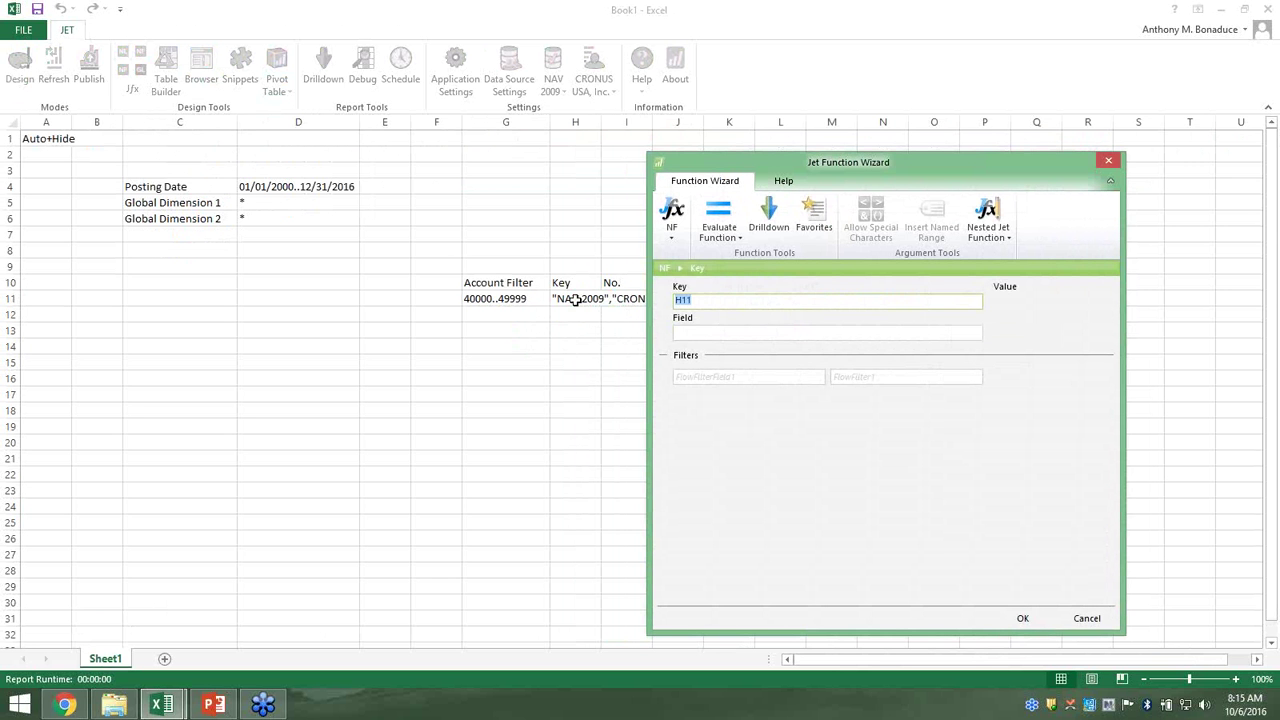
{"action": "left_click", "coordinate": [847, 328]}
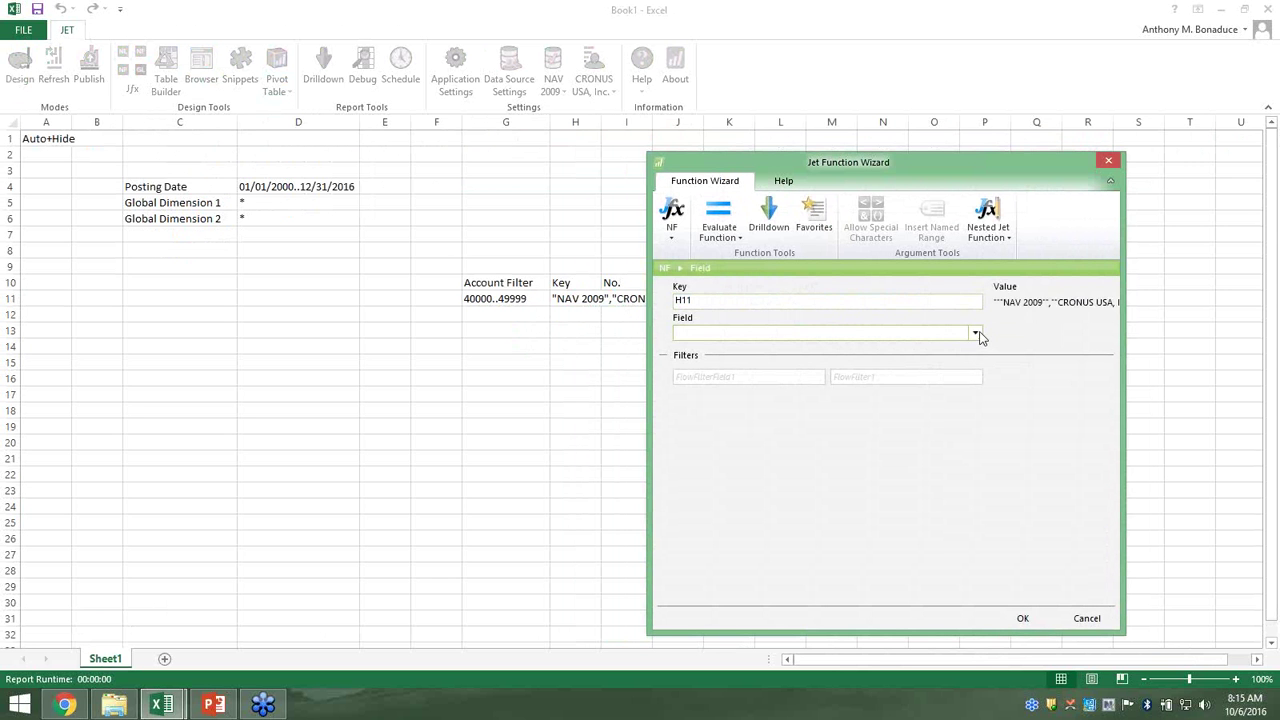
{"action": "left_click_drag", "start_coordinate": [945, 165], "coordinate": [1043, 139]}
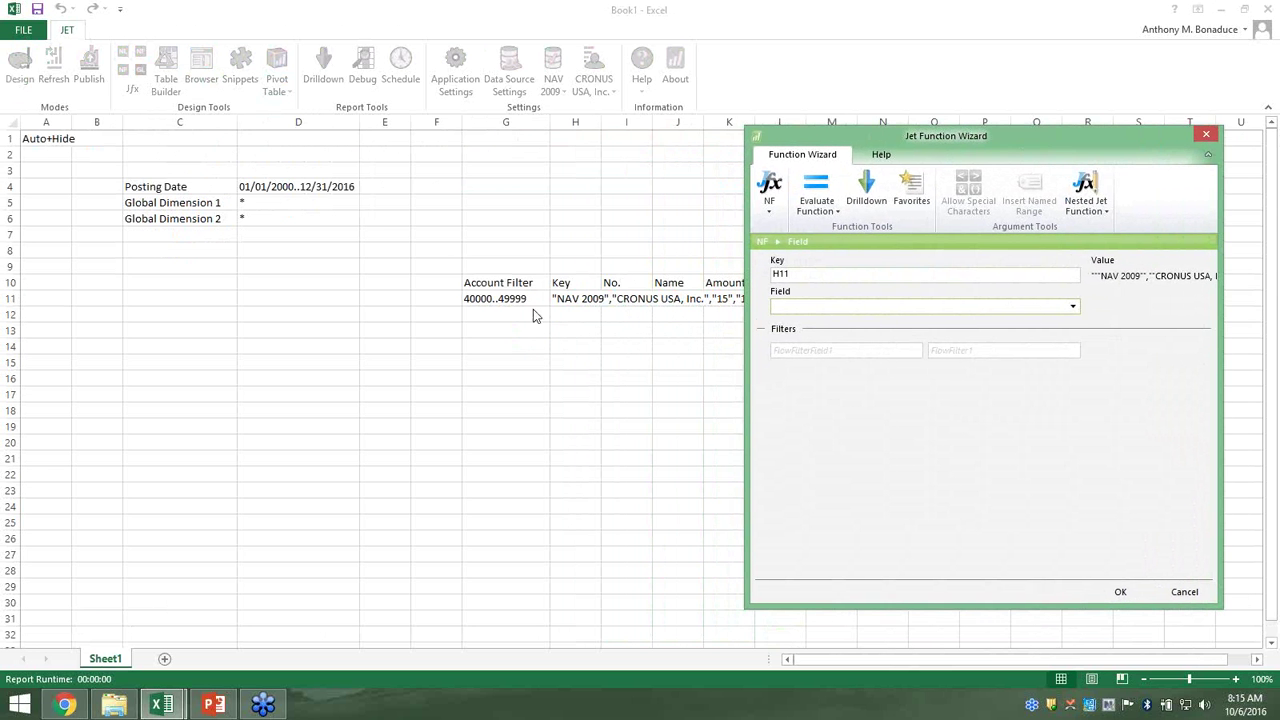
{"action": "left_click", "coordinate": [1072, 306]}
{"action": "type", "text": "no."}
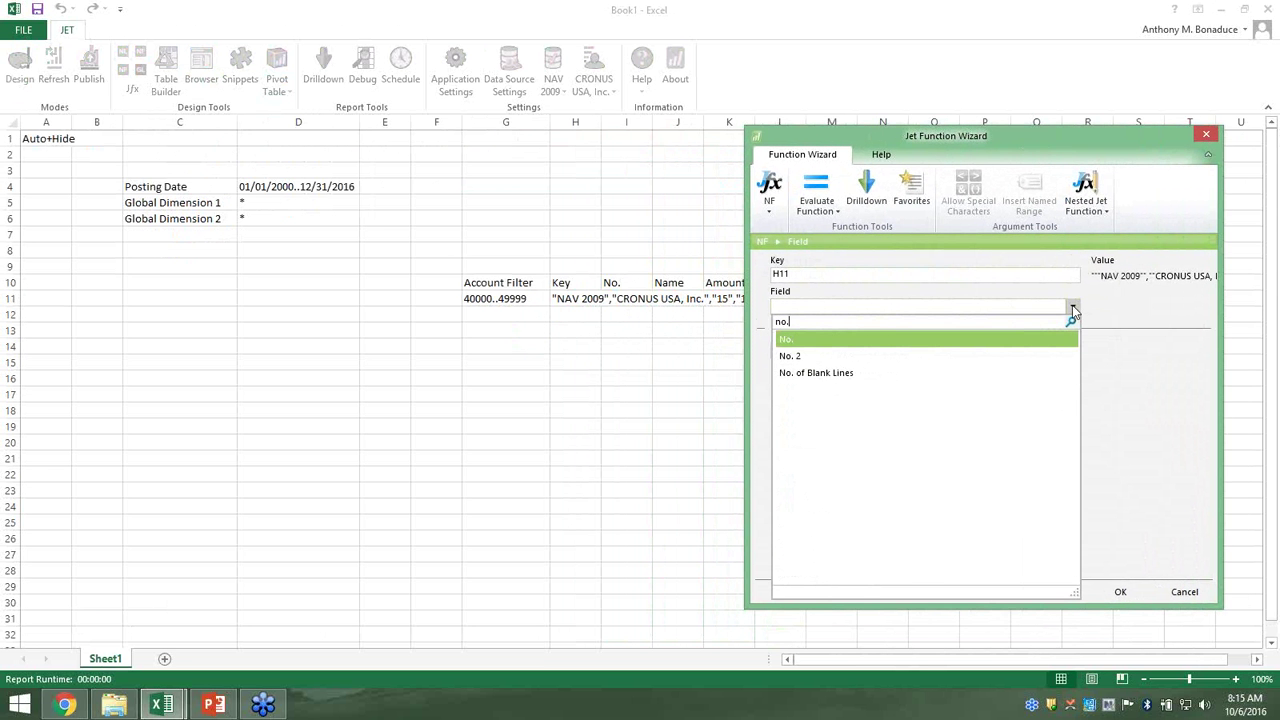
{"action": "left_click", "coordinate": [911, 340]}
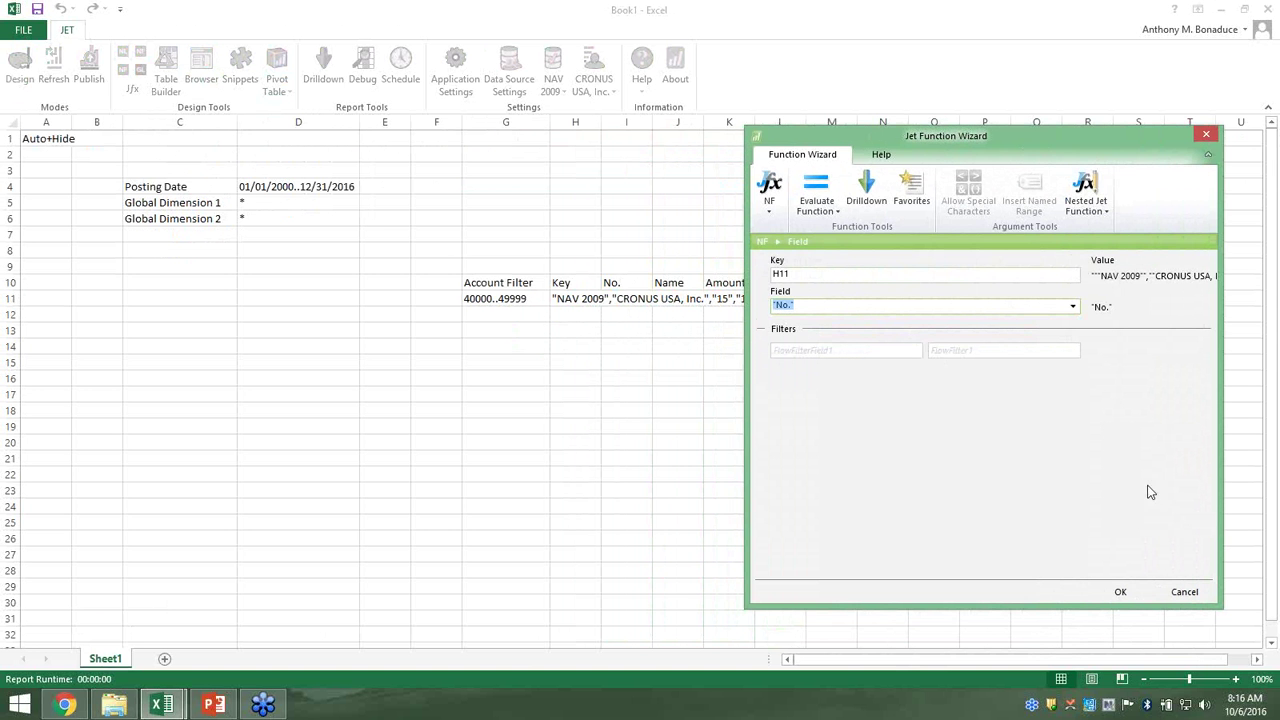
{"action": "left_click", "coordinate": [1122, 591]}
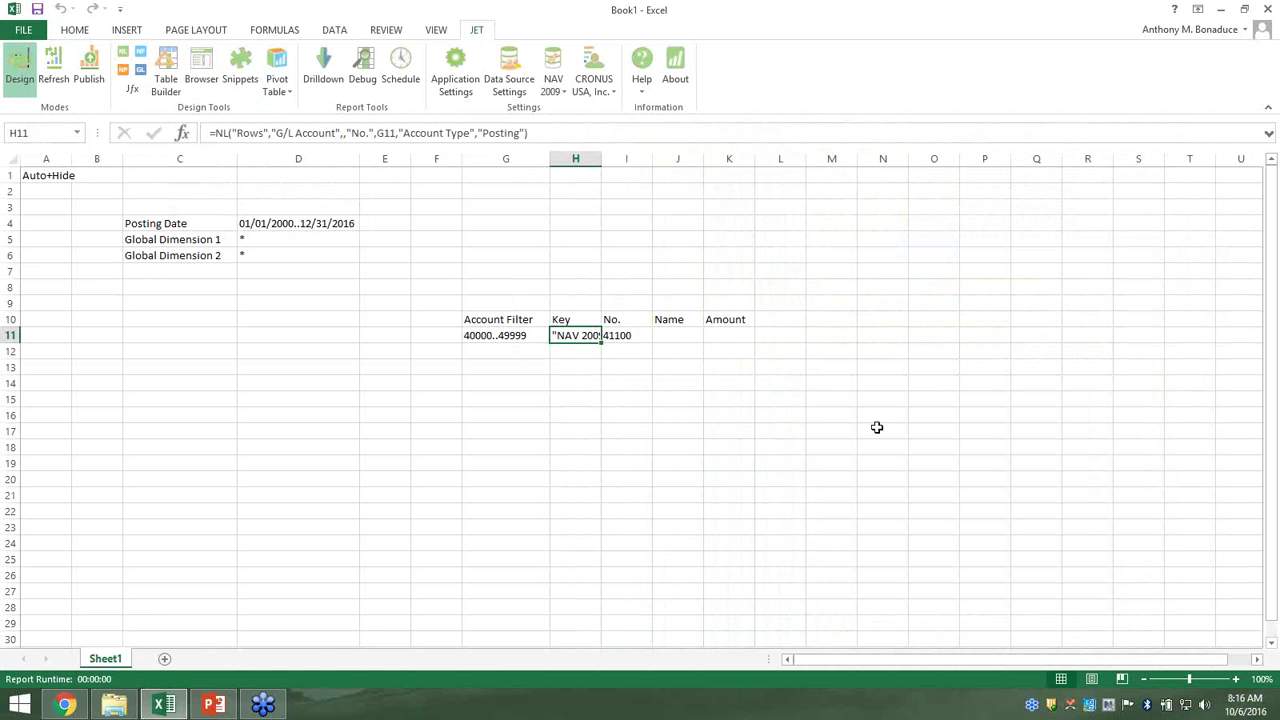
{"action": "left_click", "coordinate": [624, 335]}
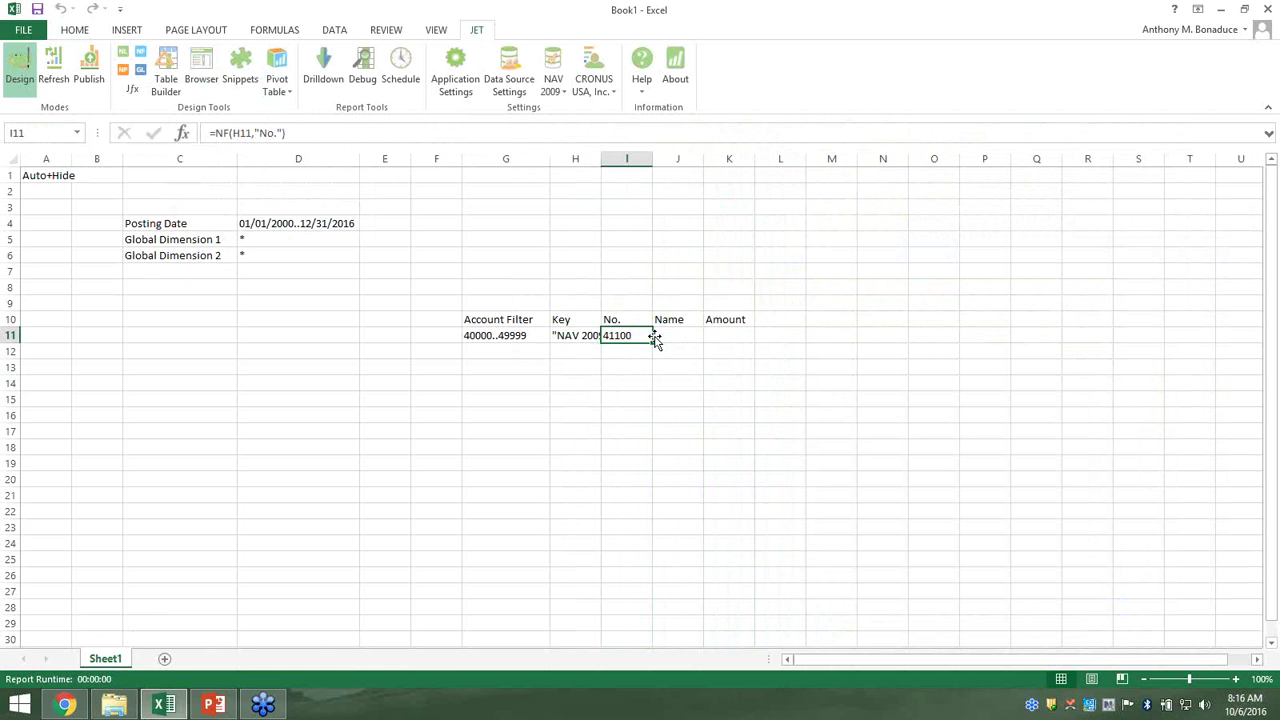
Start an NF lookup for J11 keyed on H11 with the Name field
{"action": "left_click", "coordinate": [679, 338]}
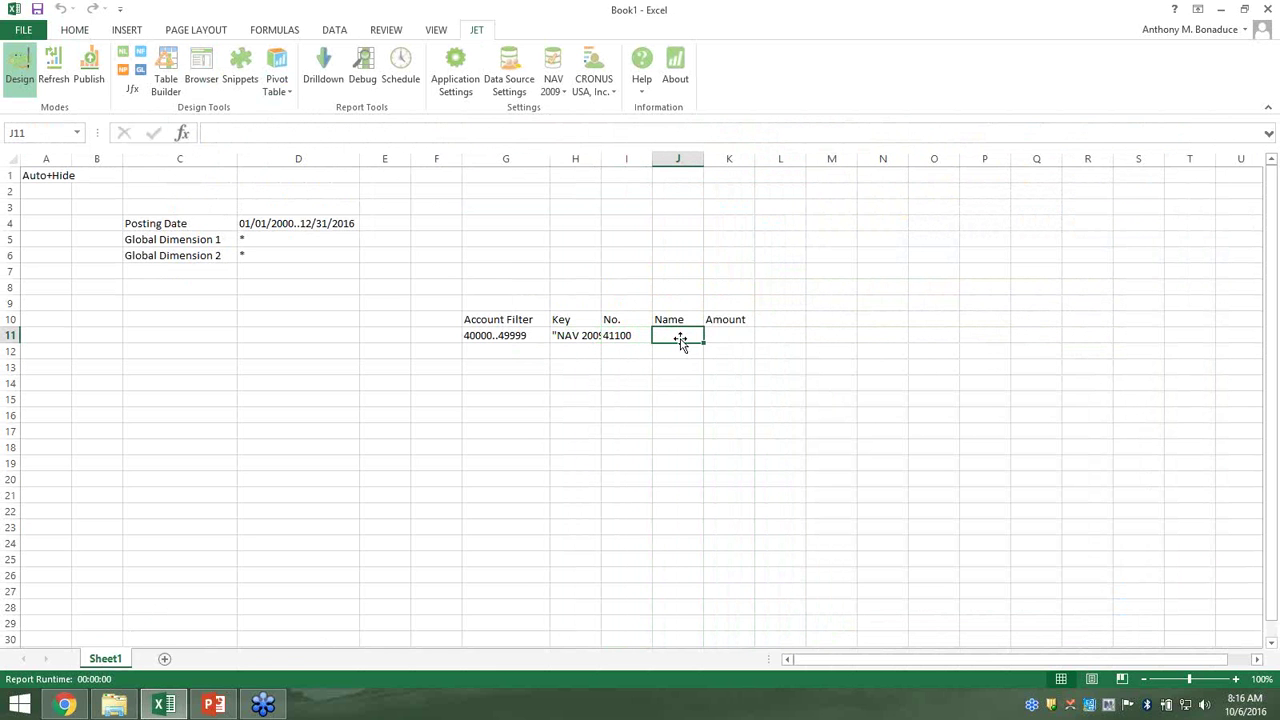
{"action": "left_click", "coordinate": [141, 55]}
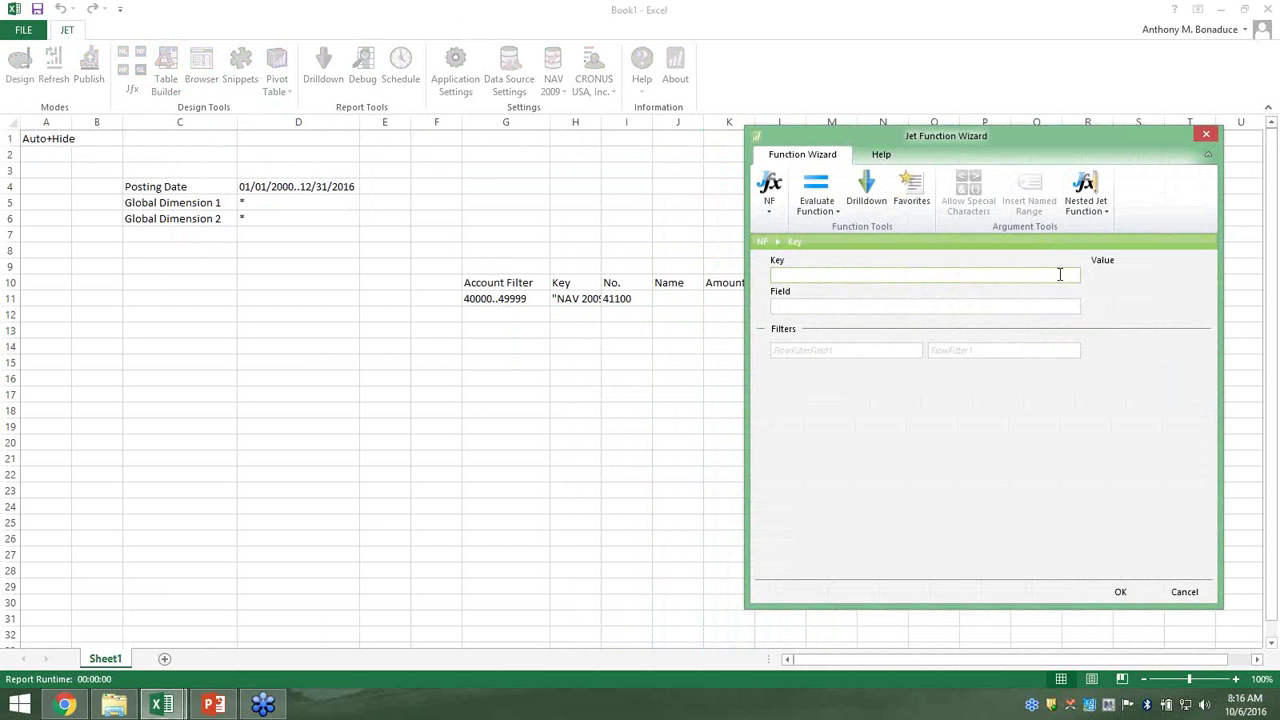
{"action": "left_click", "coordinate": [575, 298]}
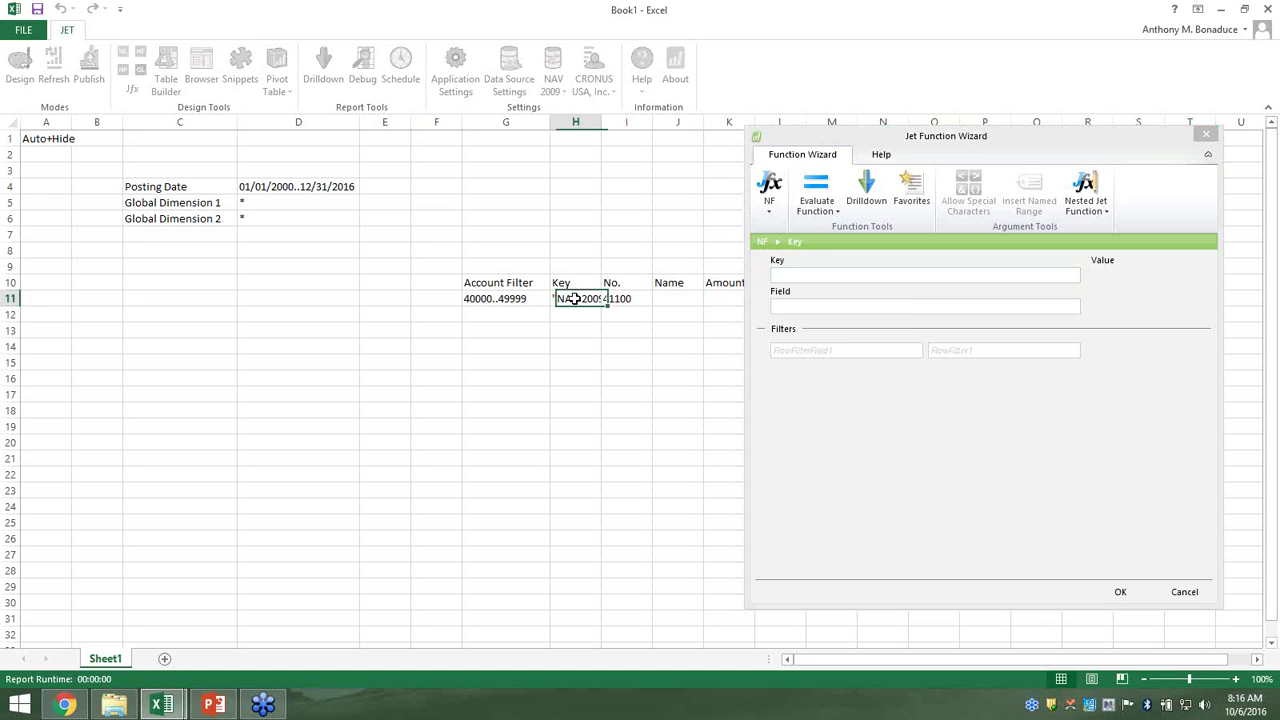
{"action": "left_click", "coordinate": [908, 306]}
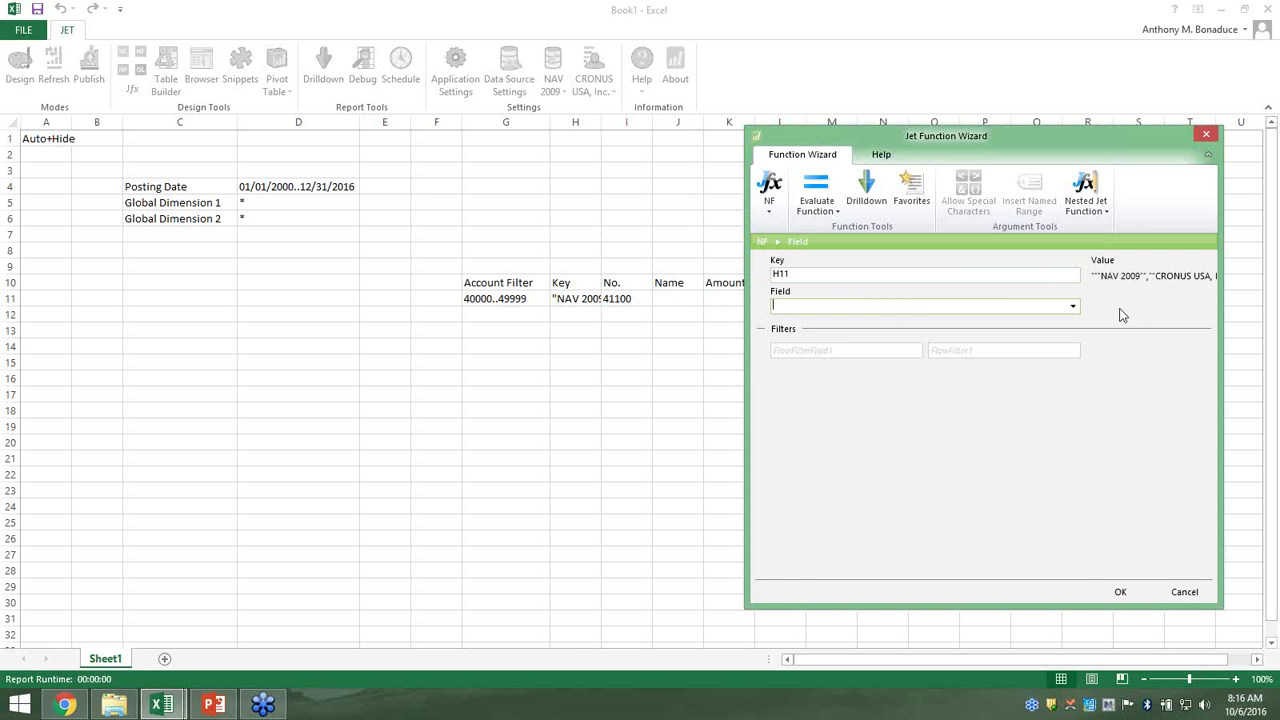
{"action": "left_click", "coordinate": [1073, 308]}
{"action": "type", "text": "name"}
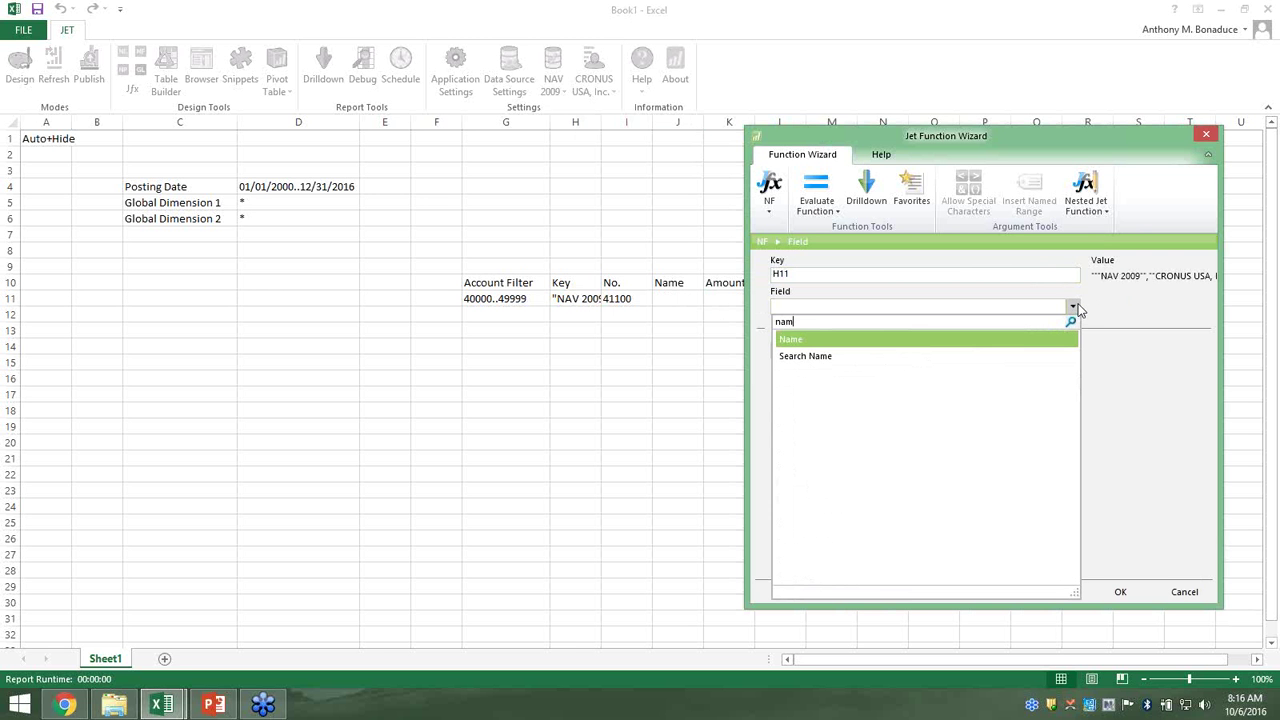
{"action": "left_click", "coordinate": [913, 342]}
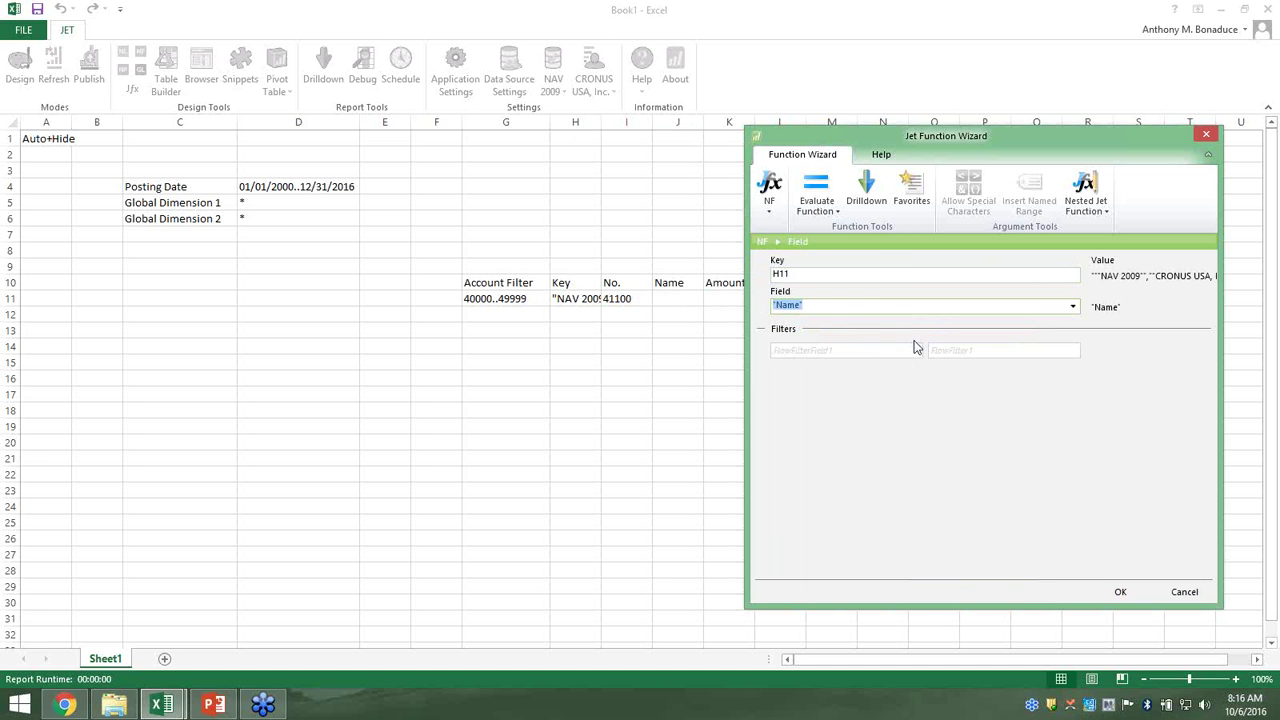
Confirm the Name lookup so J11 shows Sales, Other Job Expenses
{"action": "left_click", "coordinate": [1075, 306]}
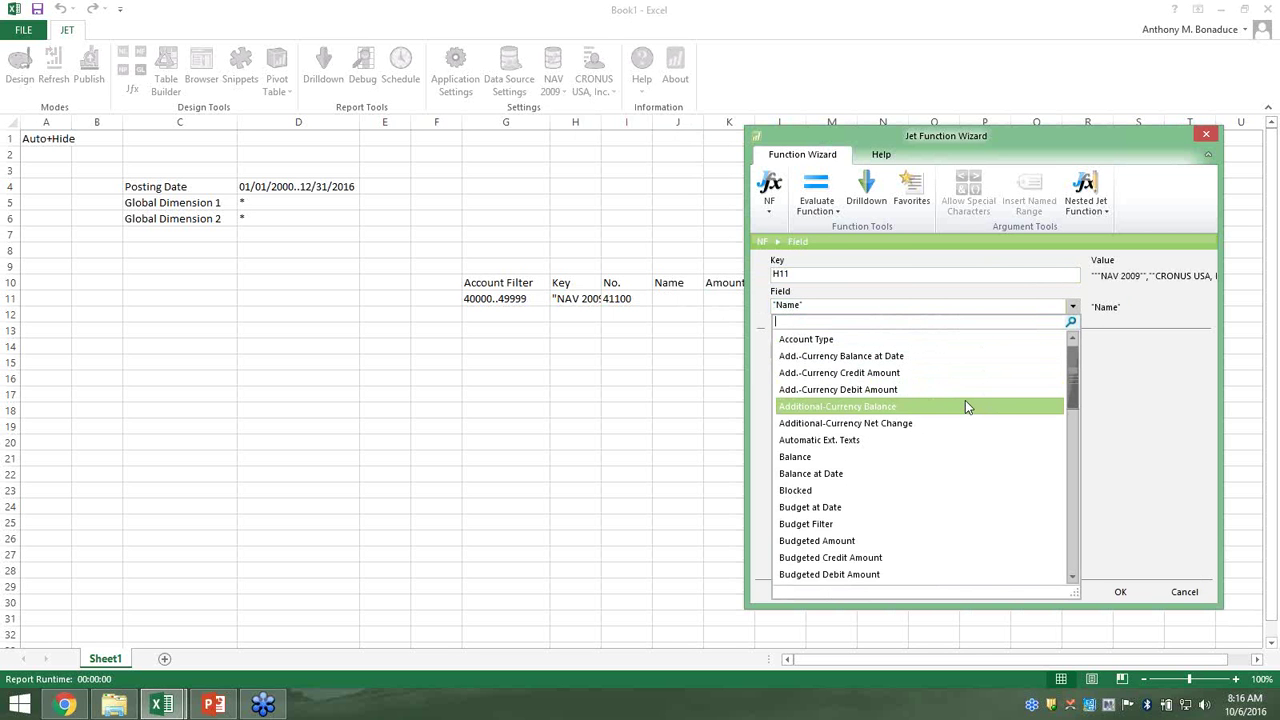
{"action": "scroll", "coordinate": [969, 431], "scroll_direction": "down", "scroll_amount": 10}
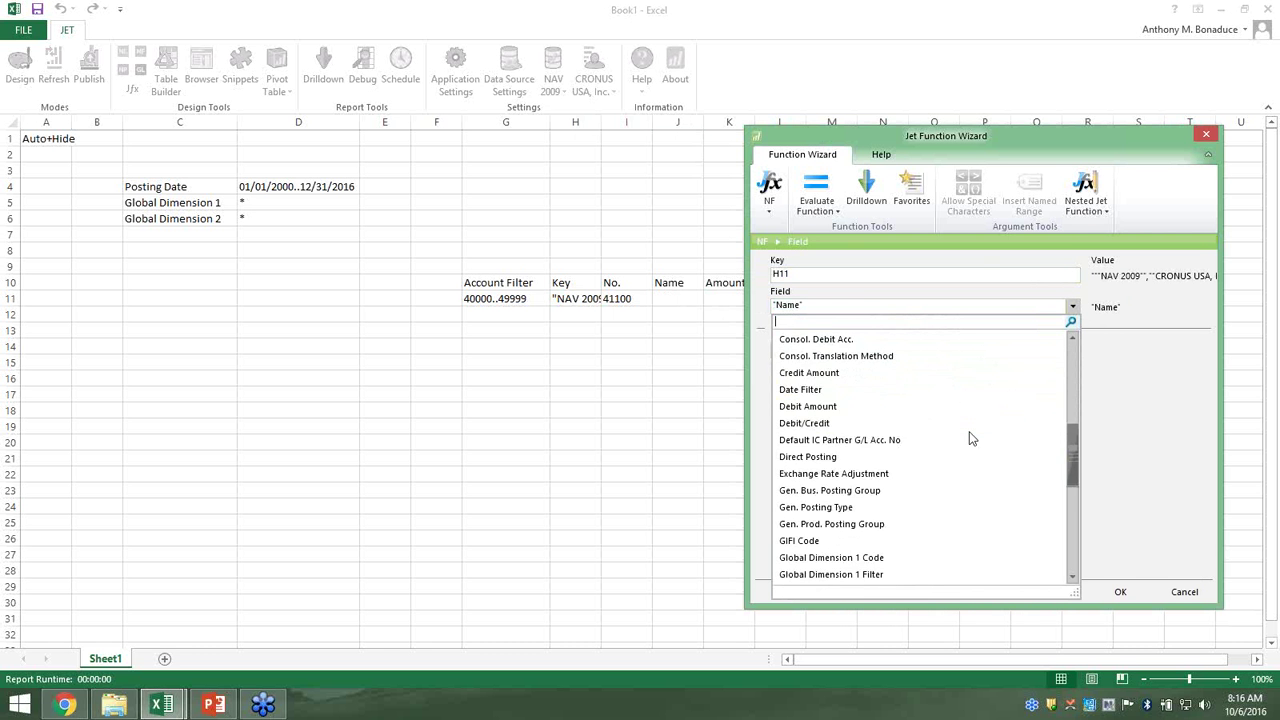
{"action": "scroll", "coordinate": [965, 432], "scroll_direction": "down", "scroll_amount": 2}
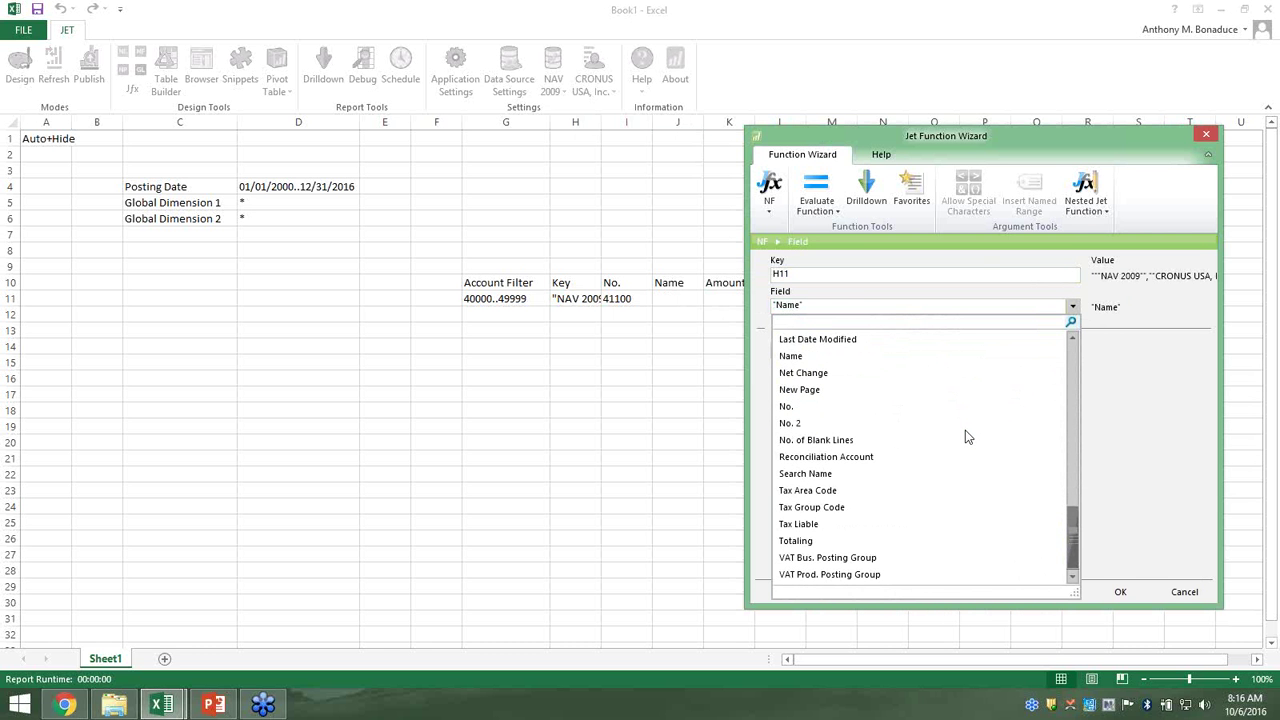
{"action": "scroll", "coordinate": [965, 432], "scroll_direction": "up", "scroll_amount": 4}
{"action": "scroll", "coordinate": [969, 431], "scroll_direction": "up", "scroll_amount": 7}
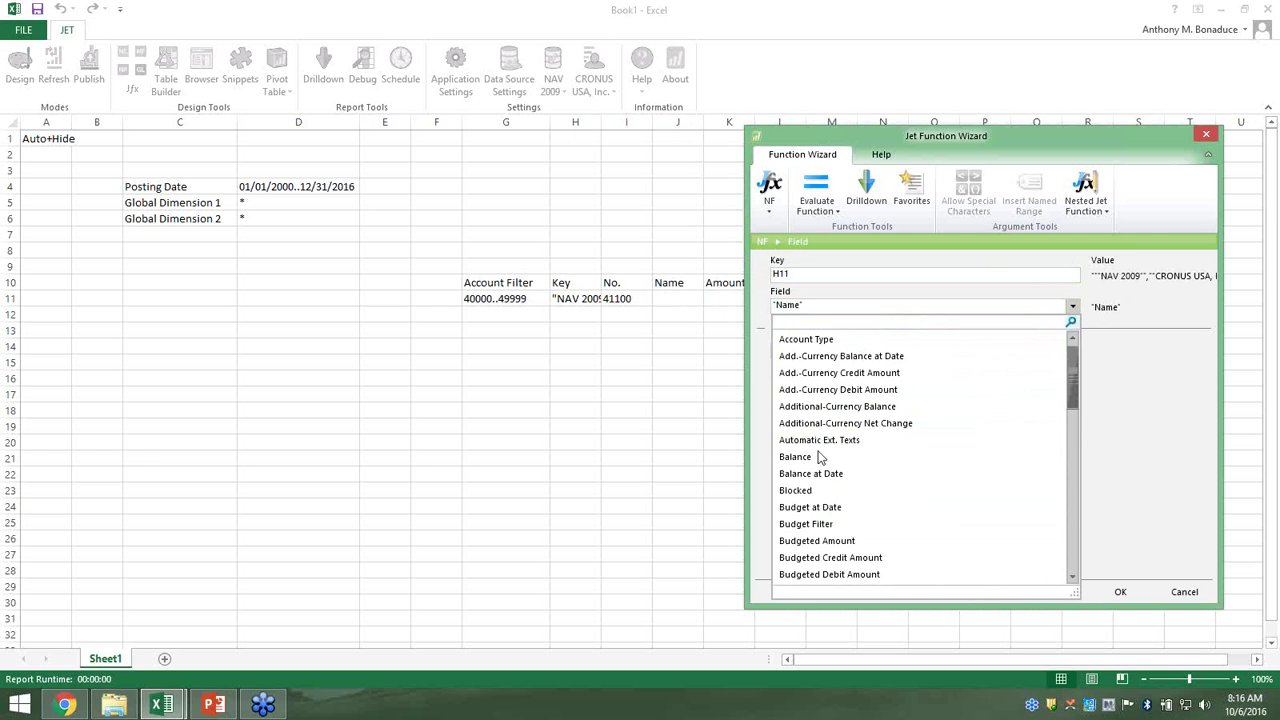
{"action": "left_click", "coordinate": [1073, 306]}
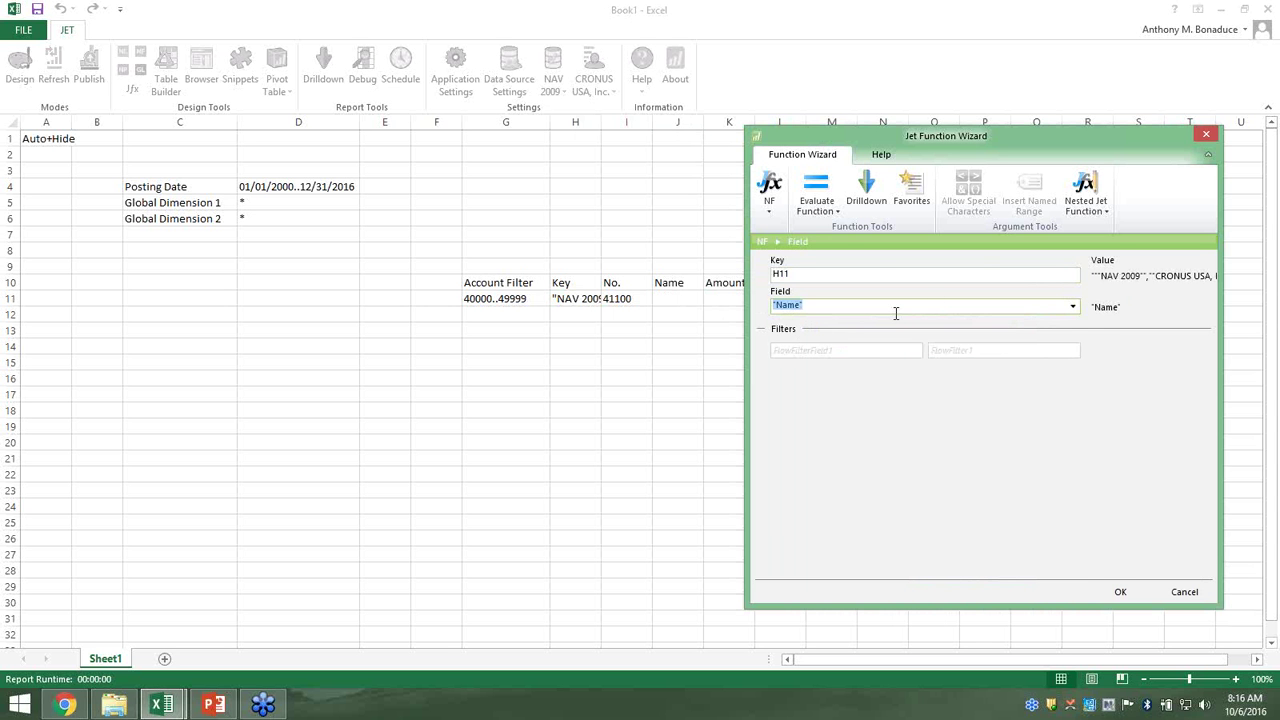
{"action": "left_click", "coordinate": [868, 351]}
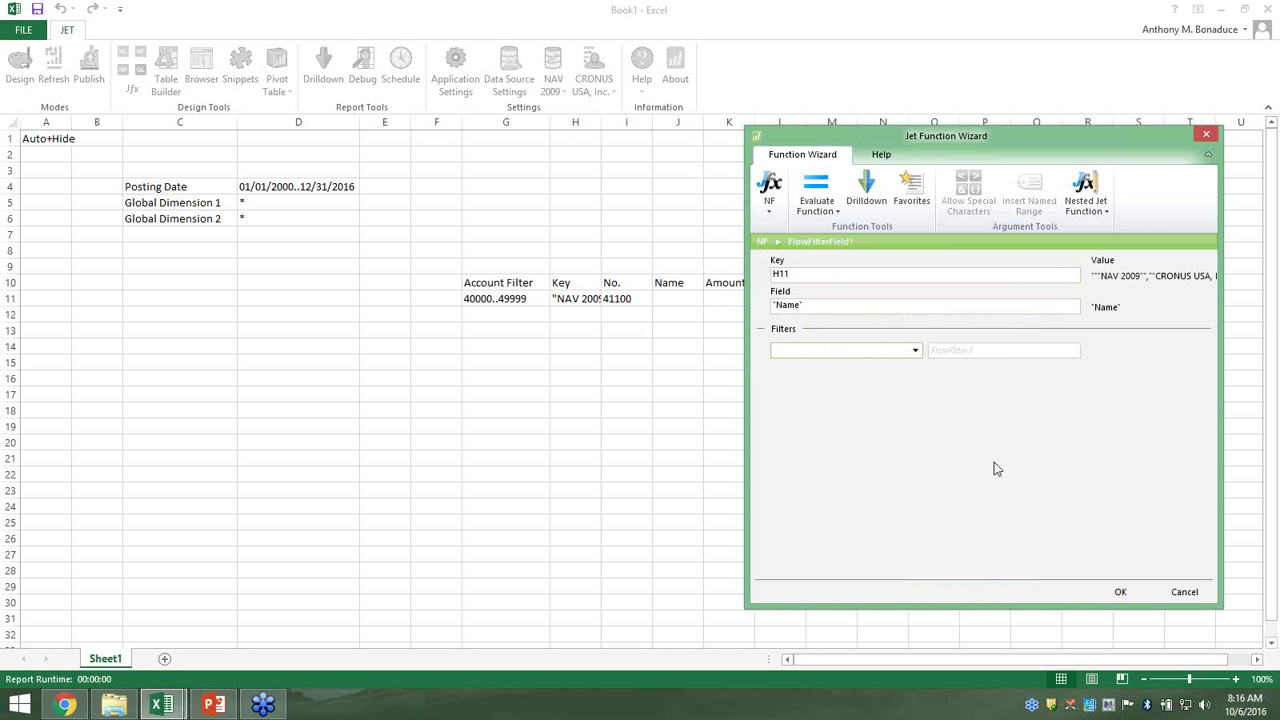
{"action": "left_click", "coordinate": [1121, 592]}
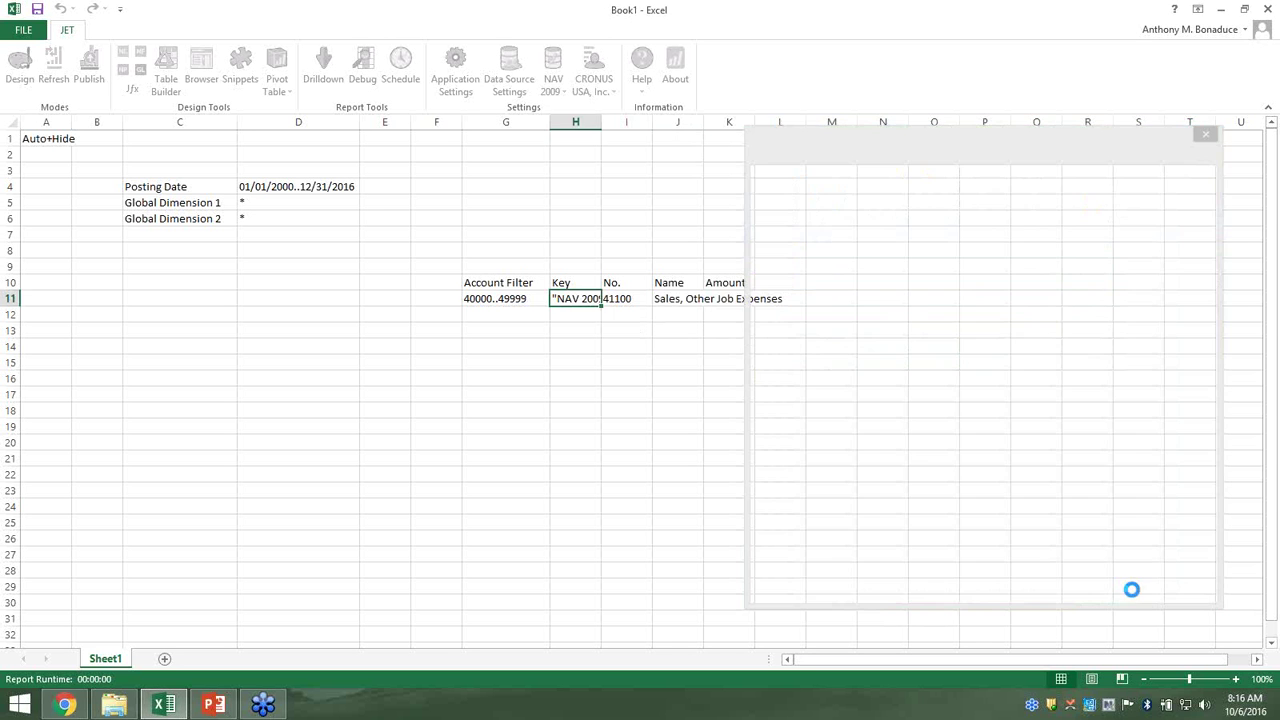
Start an NF function for K11 keyed on H11 returning Net Change, with a Date Filter
{"action": "left_click", "coordinate": [737, 335]}
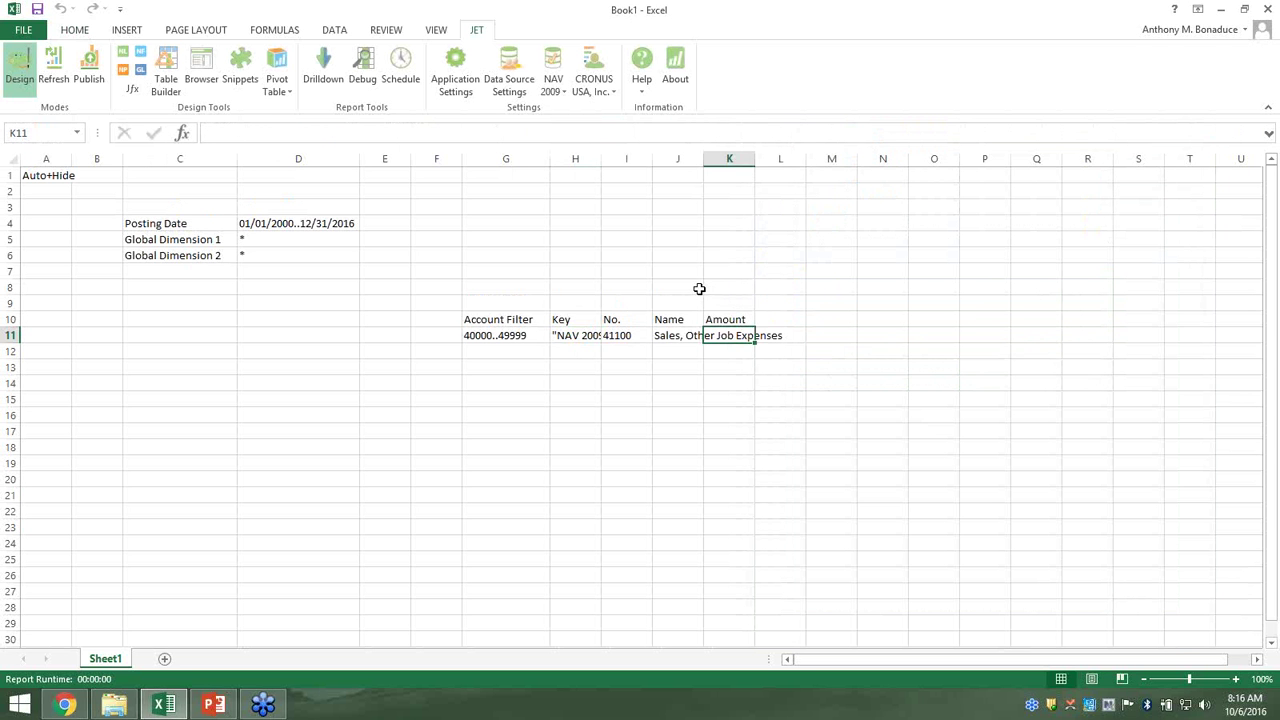
{"action": "left_click", "coordinate": [142, 57]}
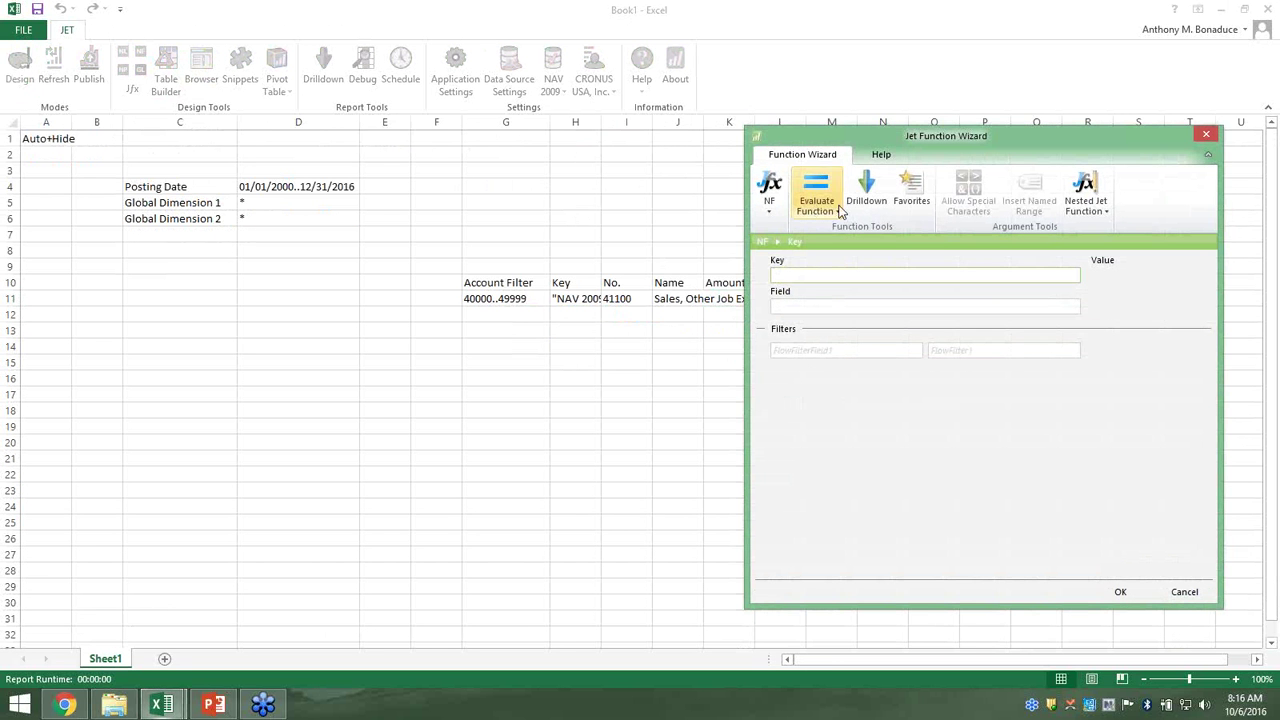
{"action": "left_click", "coordinate": [582, 300]}
{"action": "left_click", "coordinate": [875, 310]}
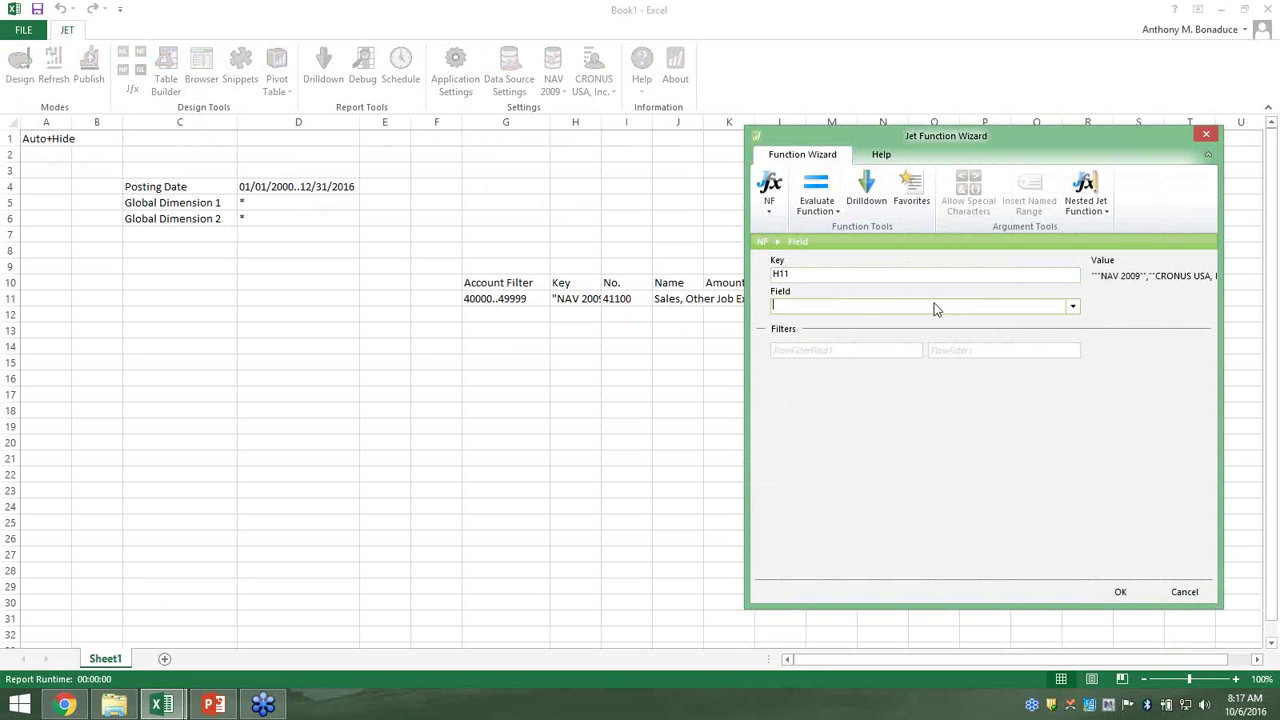
{"action": "left_click", "coordinate": [1074, 308]}
{"action": "type", "text": "net c"}
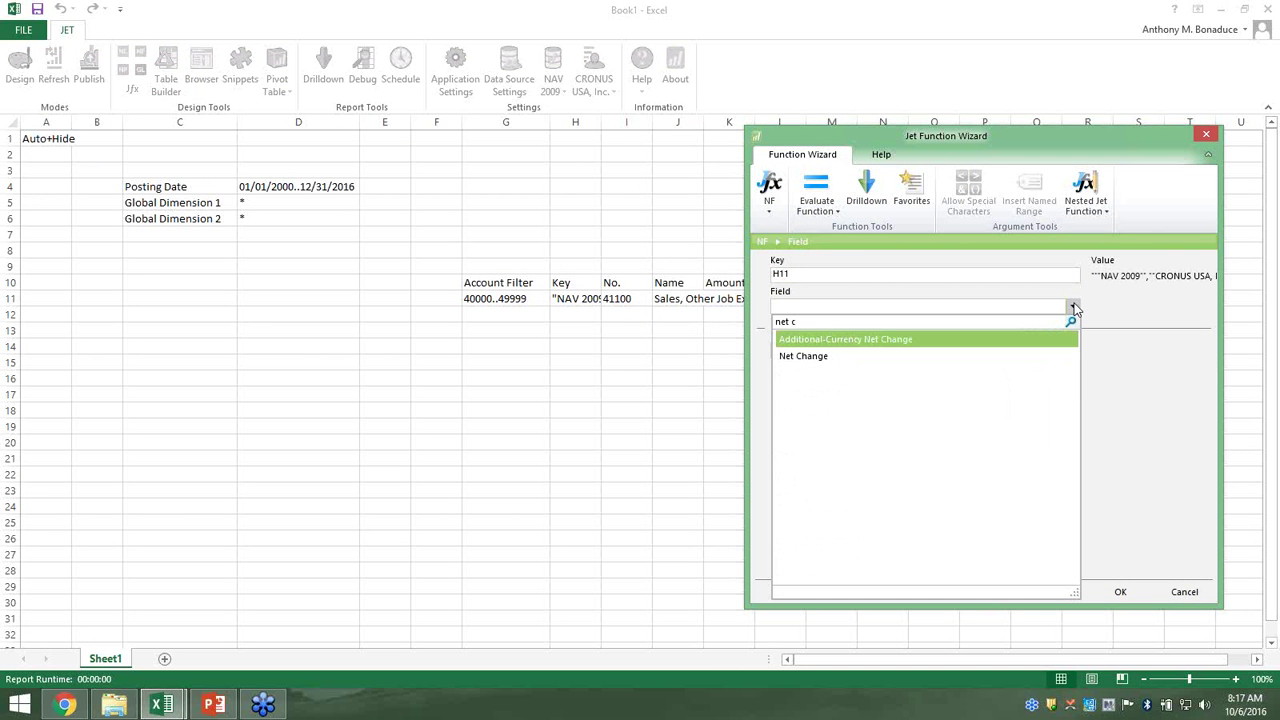
{"action": "left_click", "coordinate": [870, 357]}
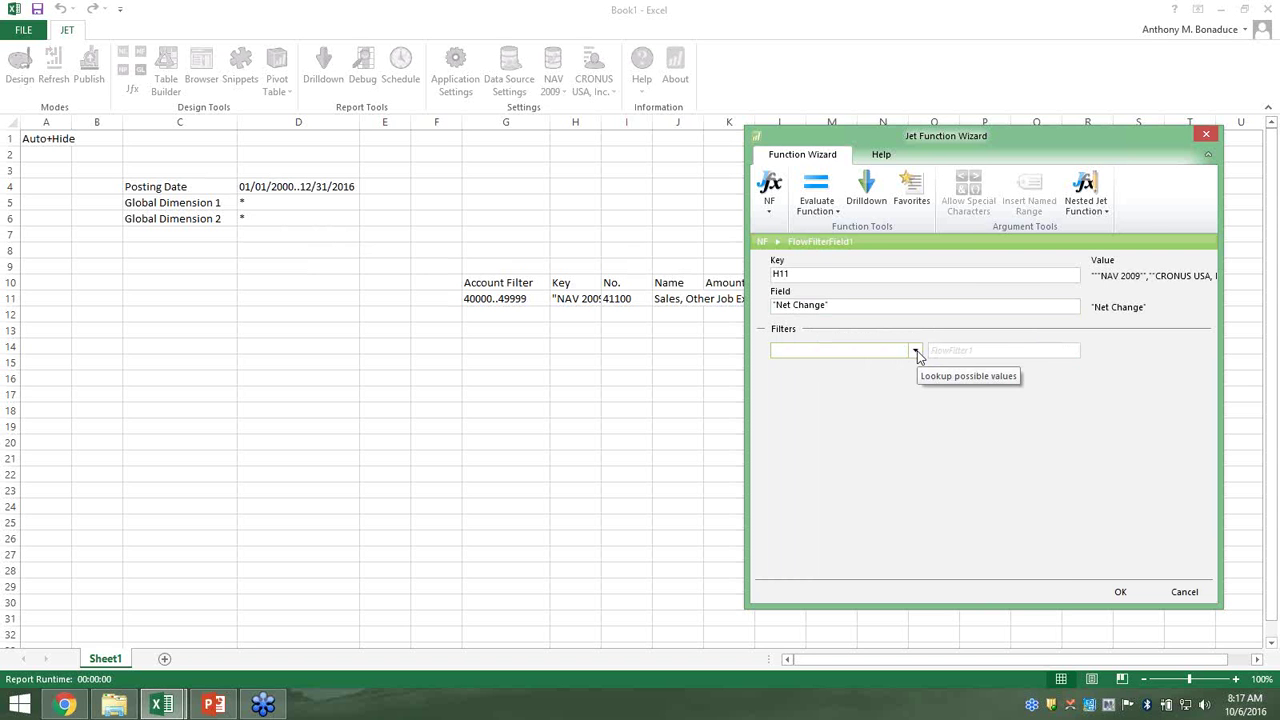
{"action": "left_click", "coordinate": [916, 352]}
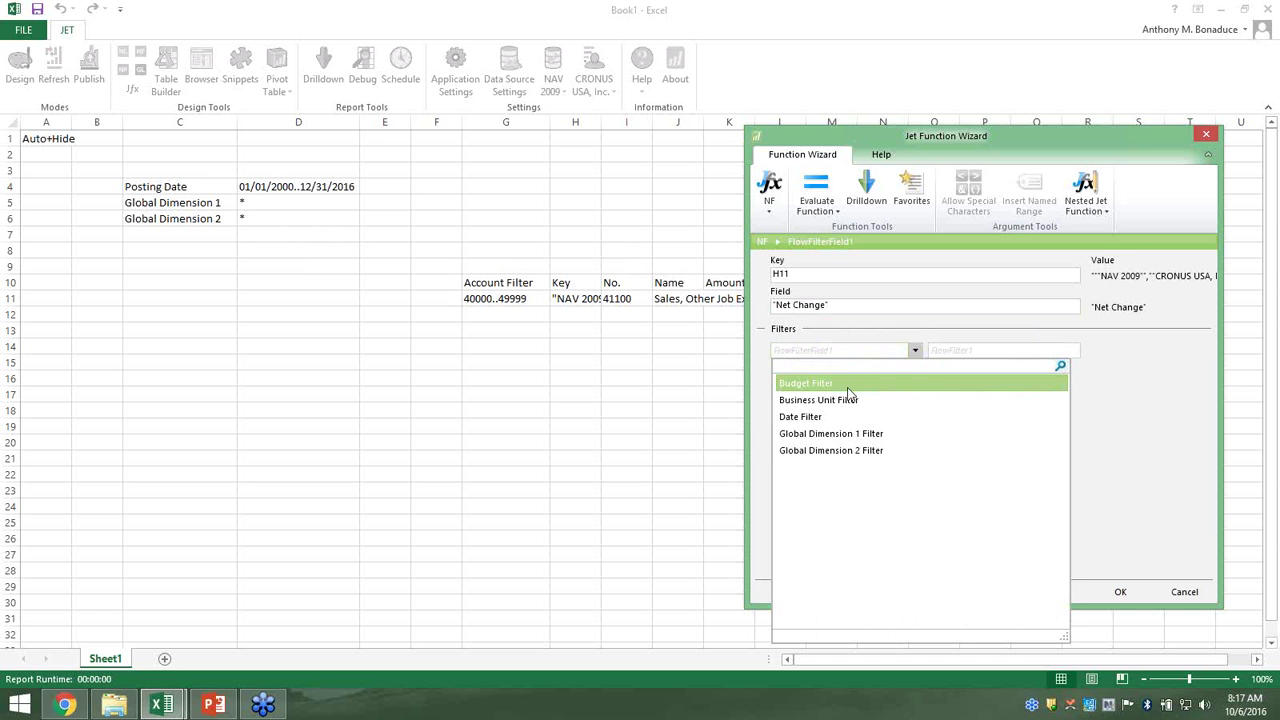
{"action": "left_click", "coordinate": [820, 416]}
{"action": "left_click", "coordinate": [966, 349]}
Set Date Filter to $D$4 and Global Dimension 1 Filter to $D$5
{"action": "left_click", "coordinate": [293, 187]}
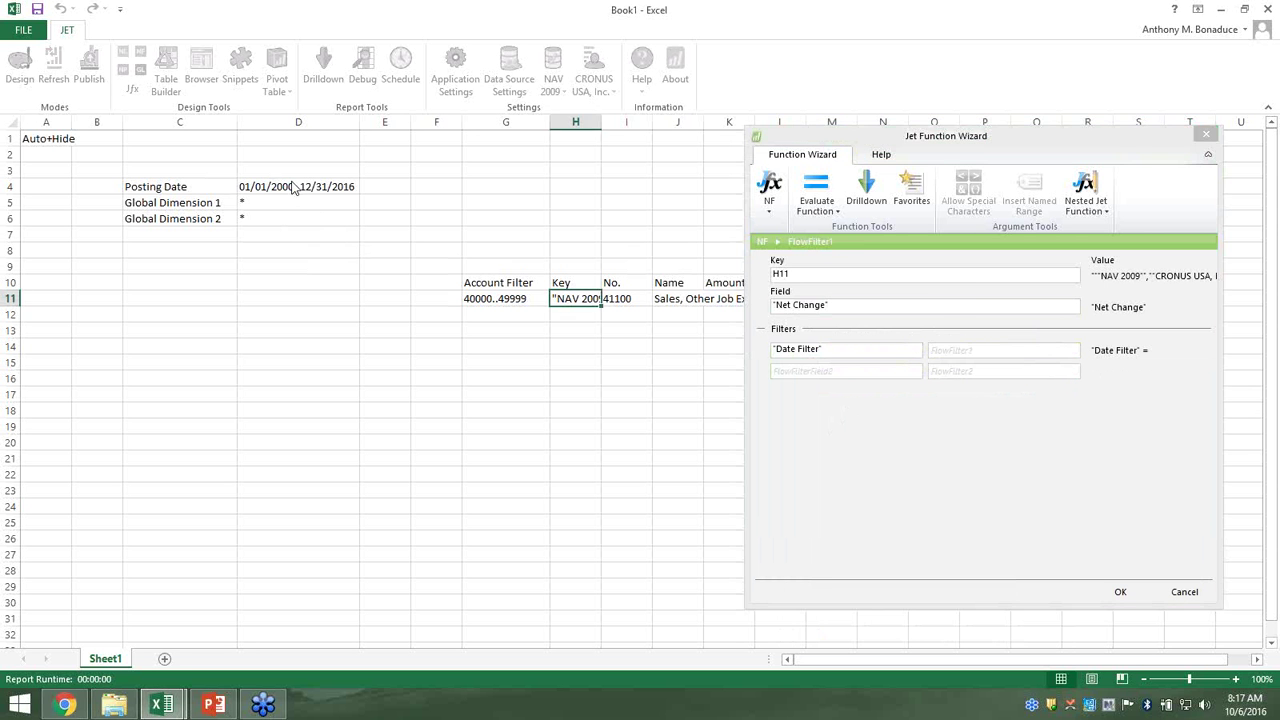
{"action": "key", "text": "F4"}
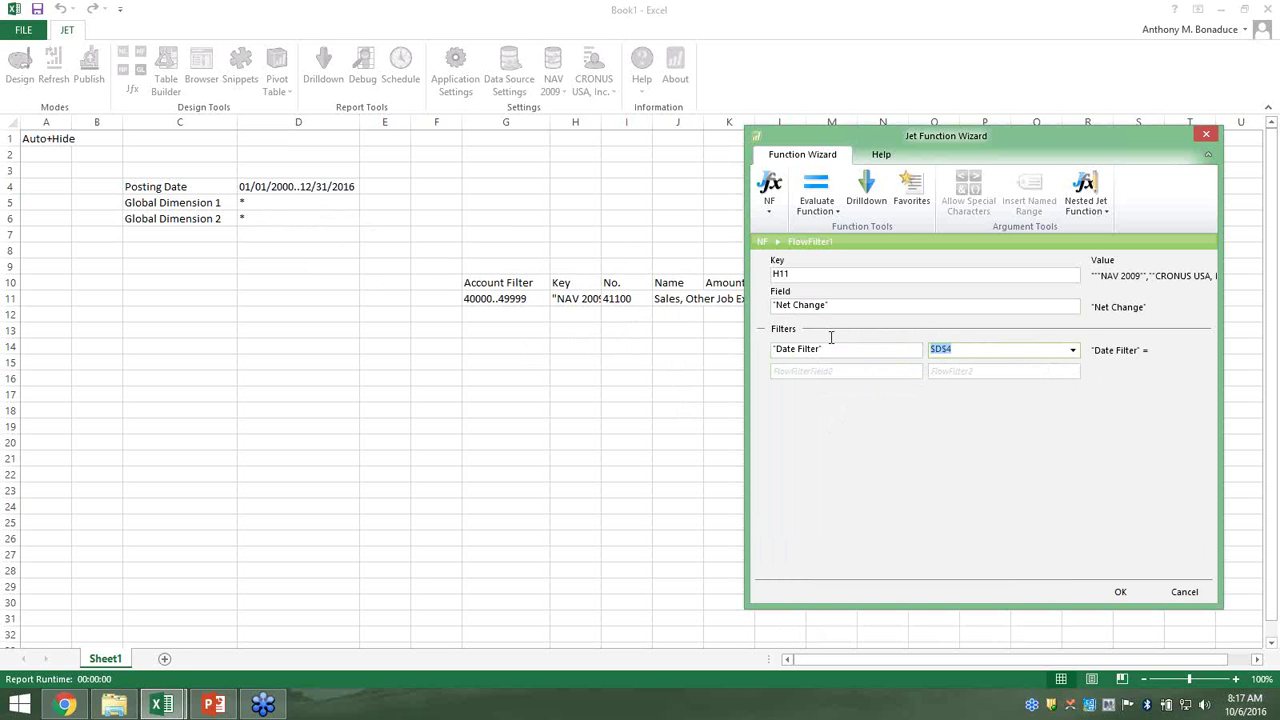
{"action": "left_click", "coordinate": [869, 368]}
{"action": "left_click", "coordinate": [915, 370]}
{"action": "type", "text": "g"}
{"action": "left_click", "coordinate": [886, 421]}
{"action": "key", "text": "Tab"}
{"action": "left_click", "coordinate": [293, 209]}
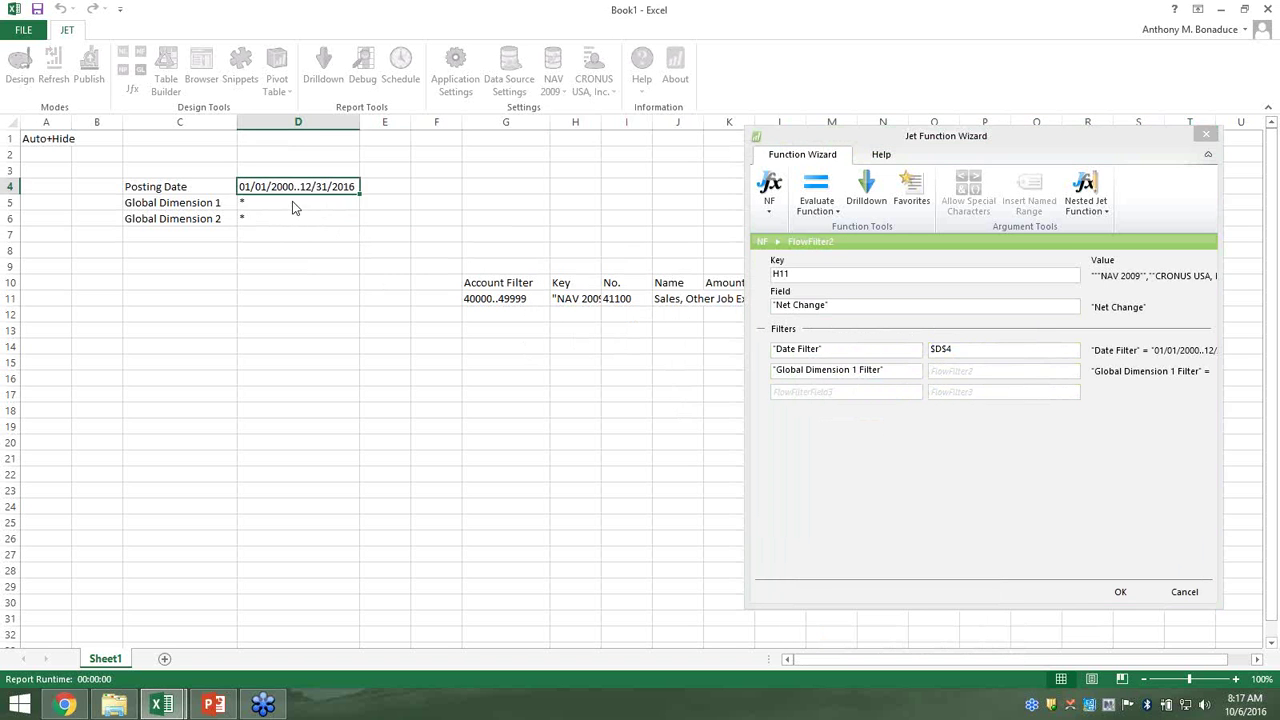
{"action": "key", "text": "F4"}
Add Global Dimension 2 Filter from D6 and insert the Net Change formula into K11
{"action": "left_click", "coordinate": [900, 397]}
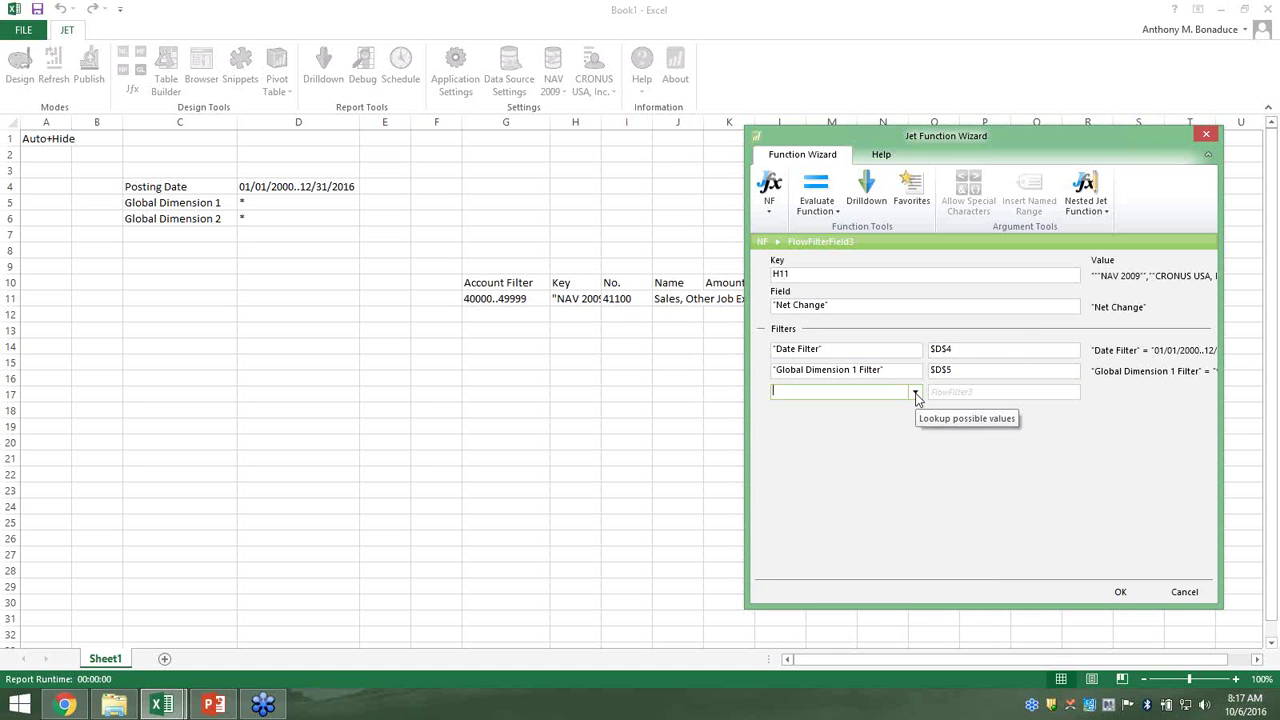
{"action": "left_click", "coordinate": [916, 394]}
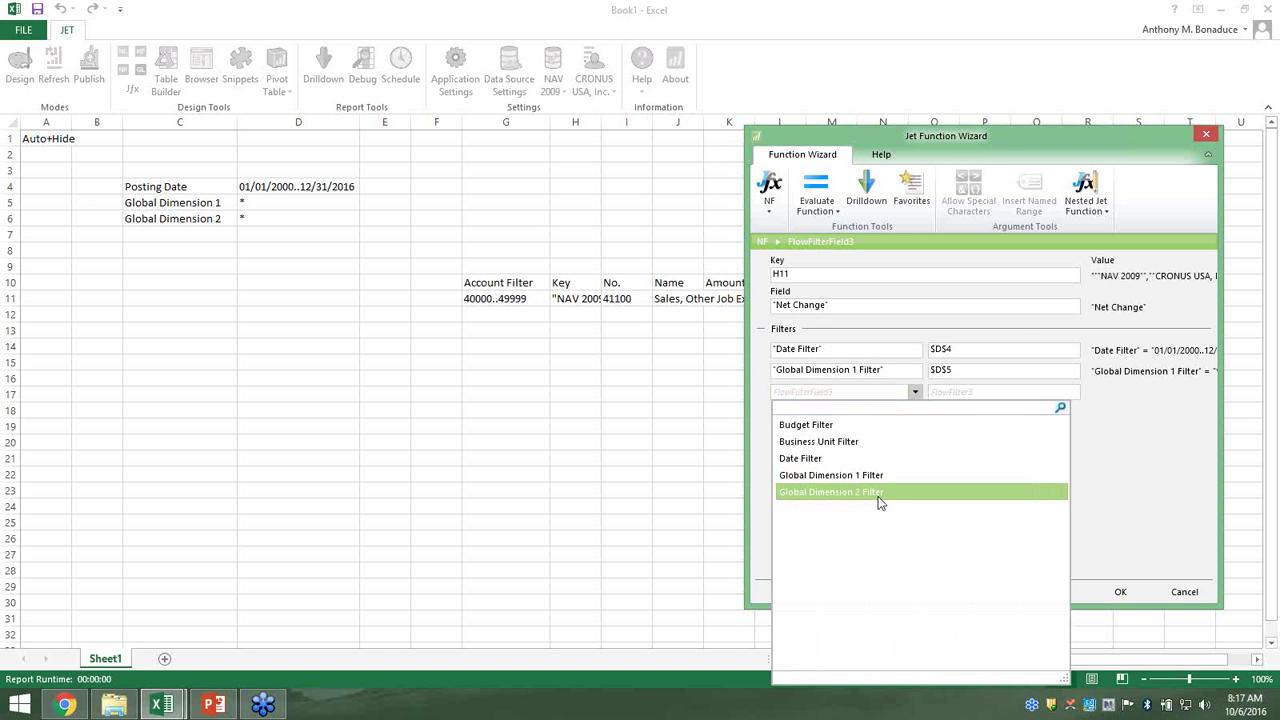
{"action": "left_click", "coordinate": [880, 500]}
{"action": "left_click", "coordinate": [962, 395]}
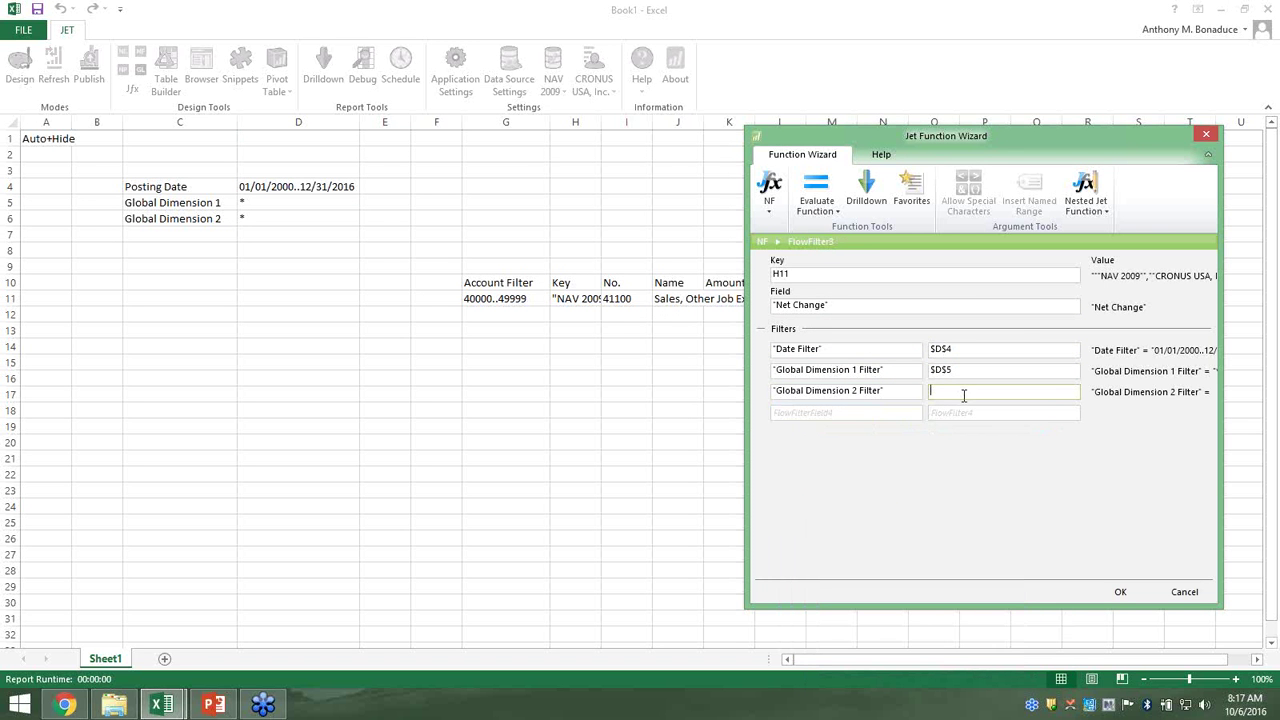
{"action": "left_click", "coordinate": [277, 220]}
{"action": "left_click", "coordinate": [1121, 592]}
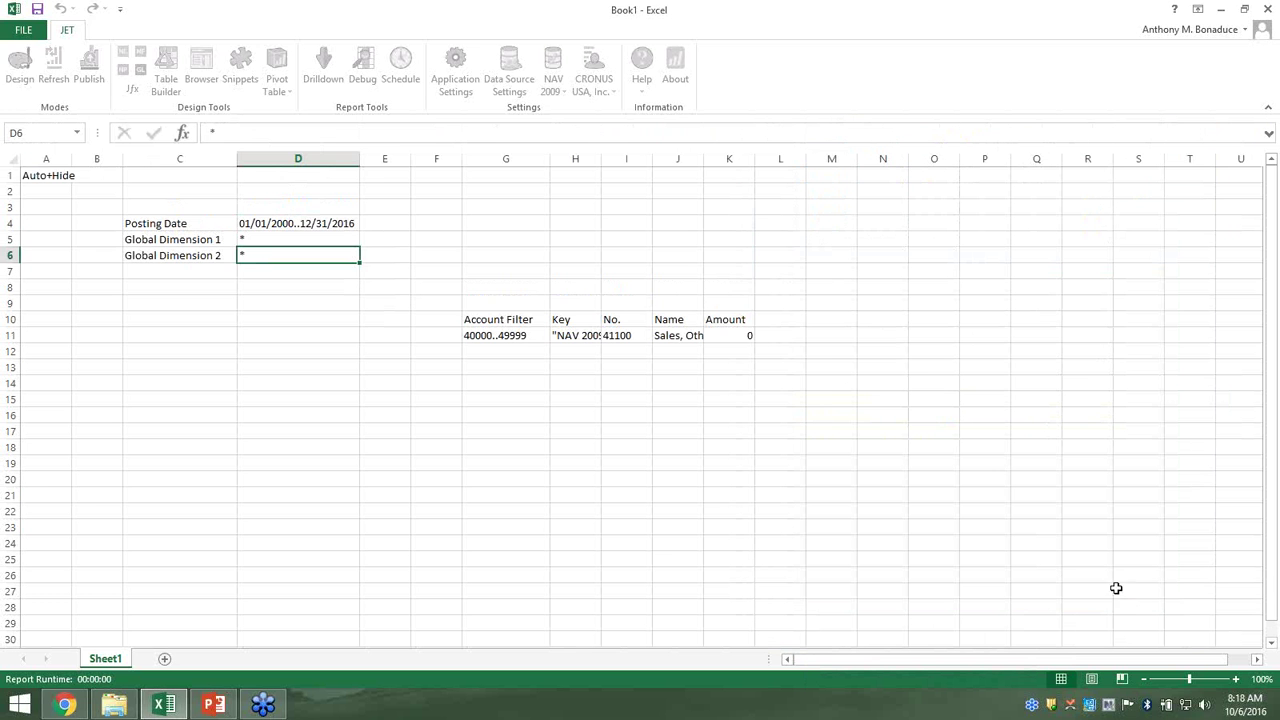
Negate the K11 Amount formula so it reads =-NF(...)
{"action": "left_click", "coordinate": [727, 336]}
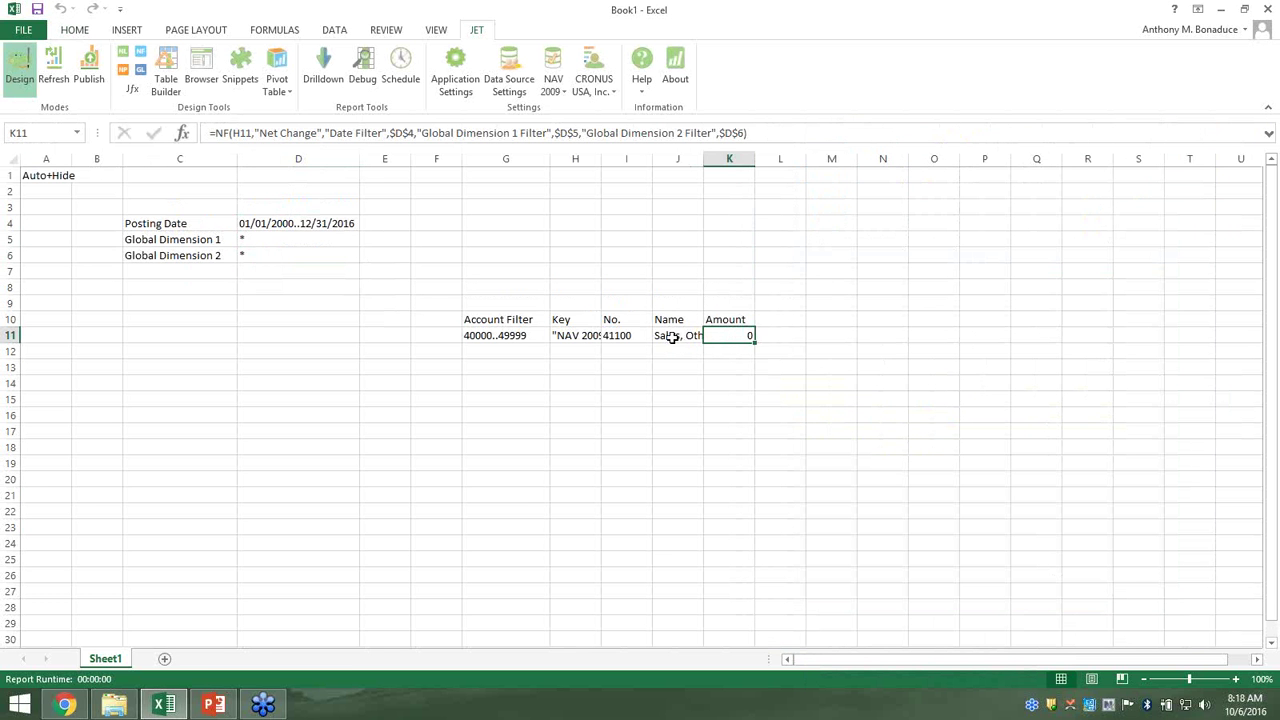
{"action": "left_click", "coordinate": [217, 132]}
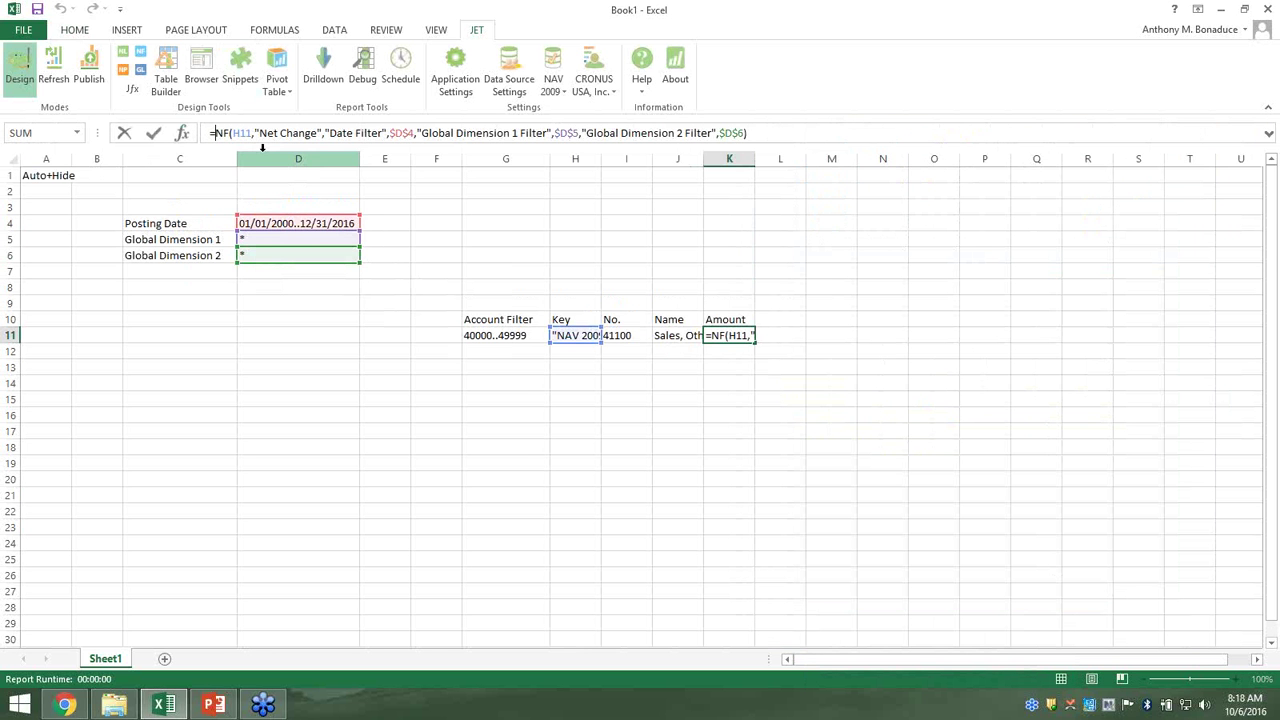
{"action": "type", "text": "-"}
{"action": "key", "text": "Return"}
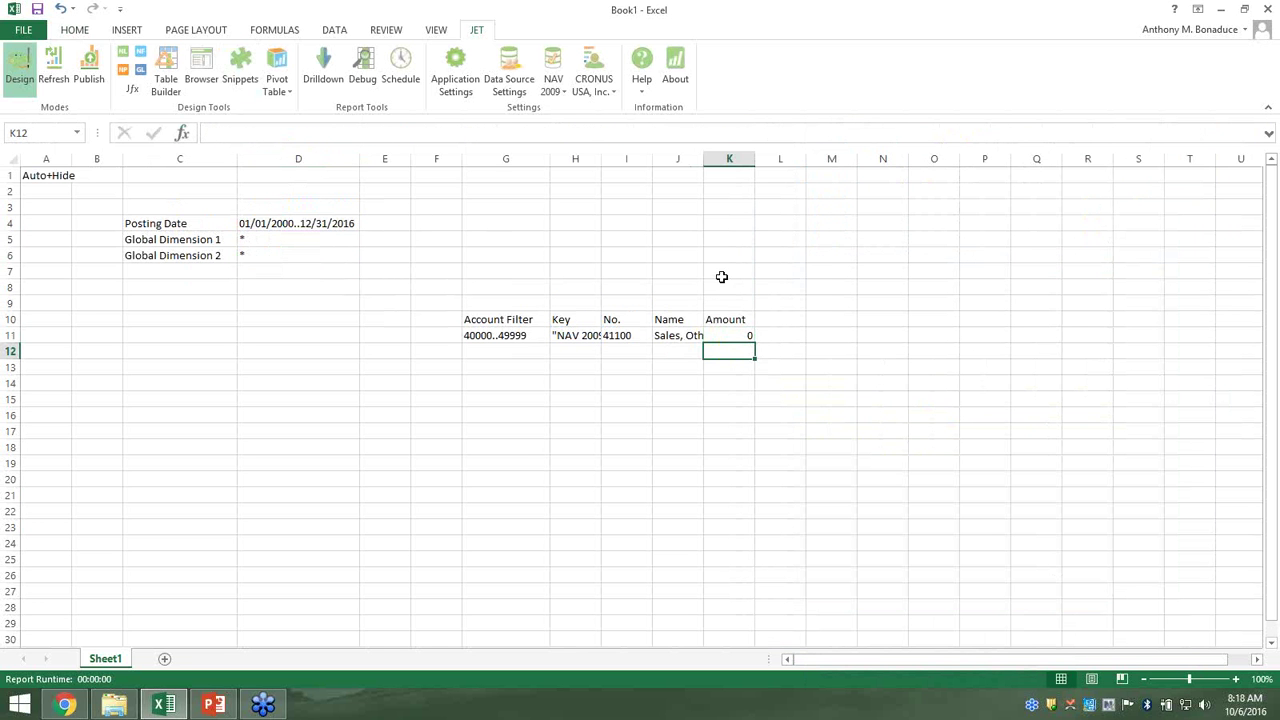
Enter the Fit keyword in cells C1 and D1
{"action": "left_click", "coordinate": [810, 334]}
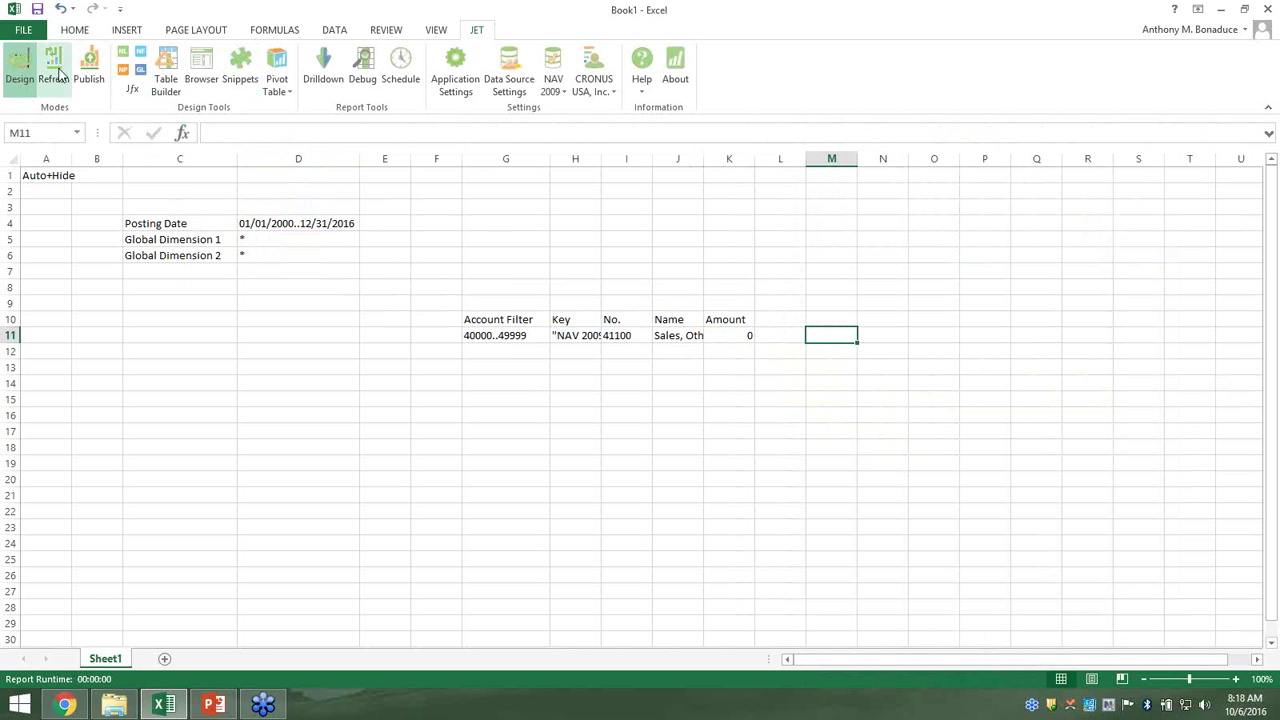
{"action": "left_click", "coordinate": [205, 174]}
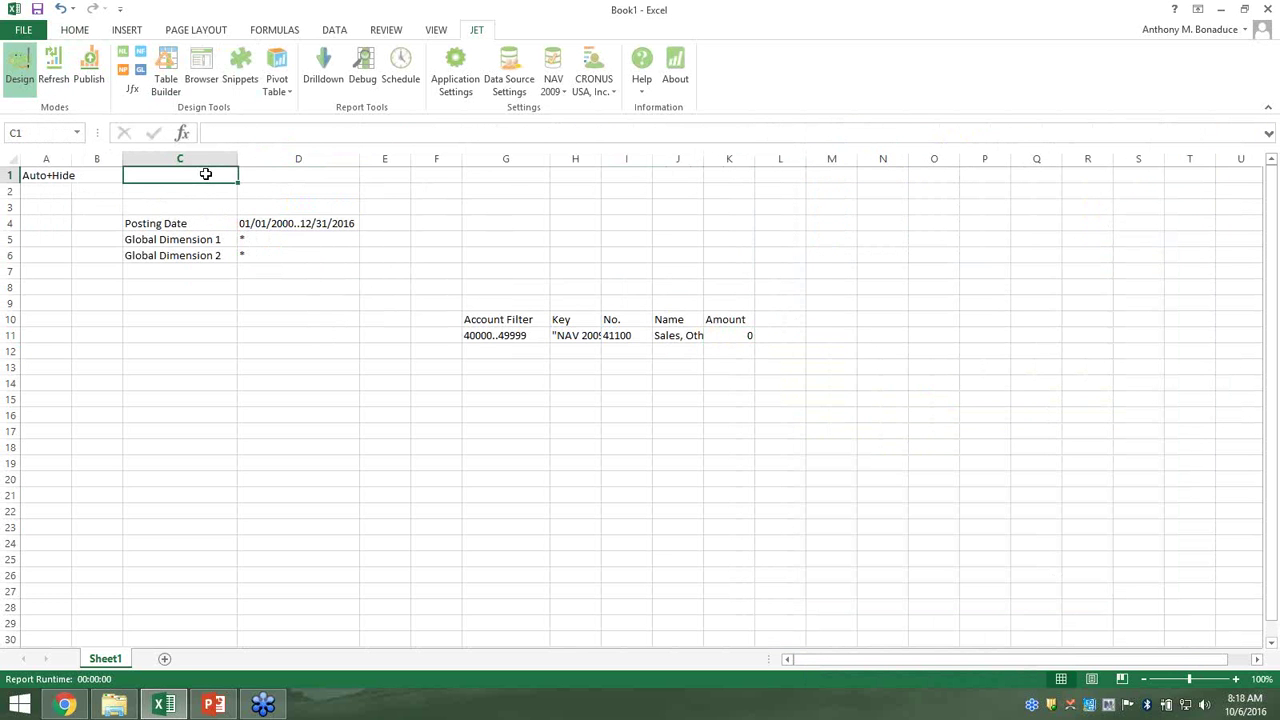
{"action": "left_click", "coordinate": [45, 156]}
{"action": "left_click", "coordinate": [10, 176]}
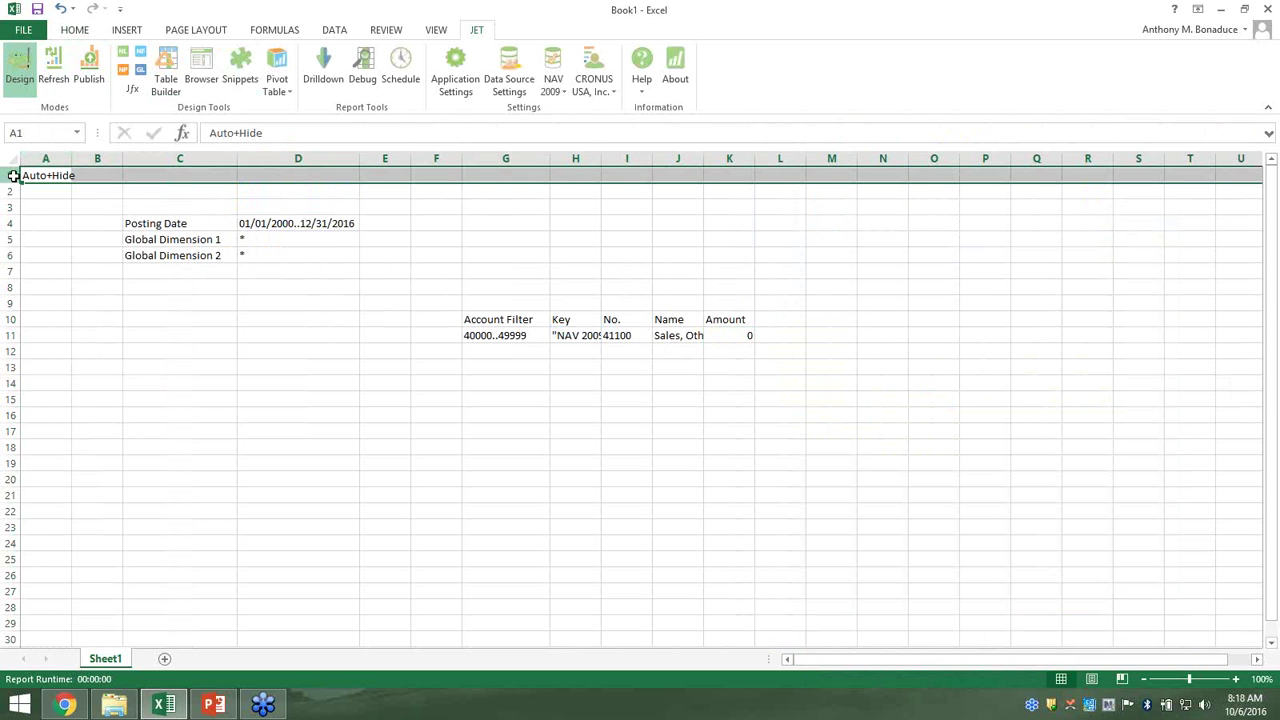
{"action": "left_click", "coordinate": [25, 90]}
{"action": "left_click", "coordinate": [166, 173]}
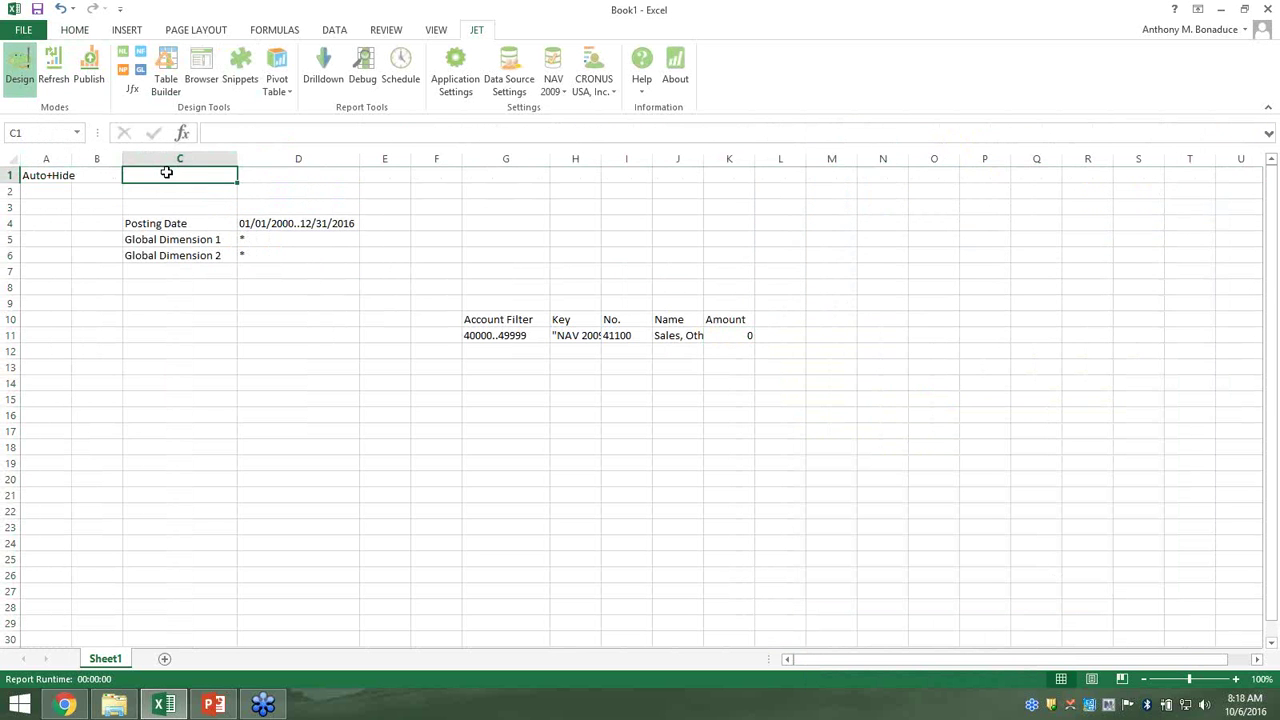
{"action": "type", "text": "Fit"}
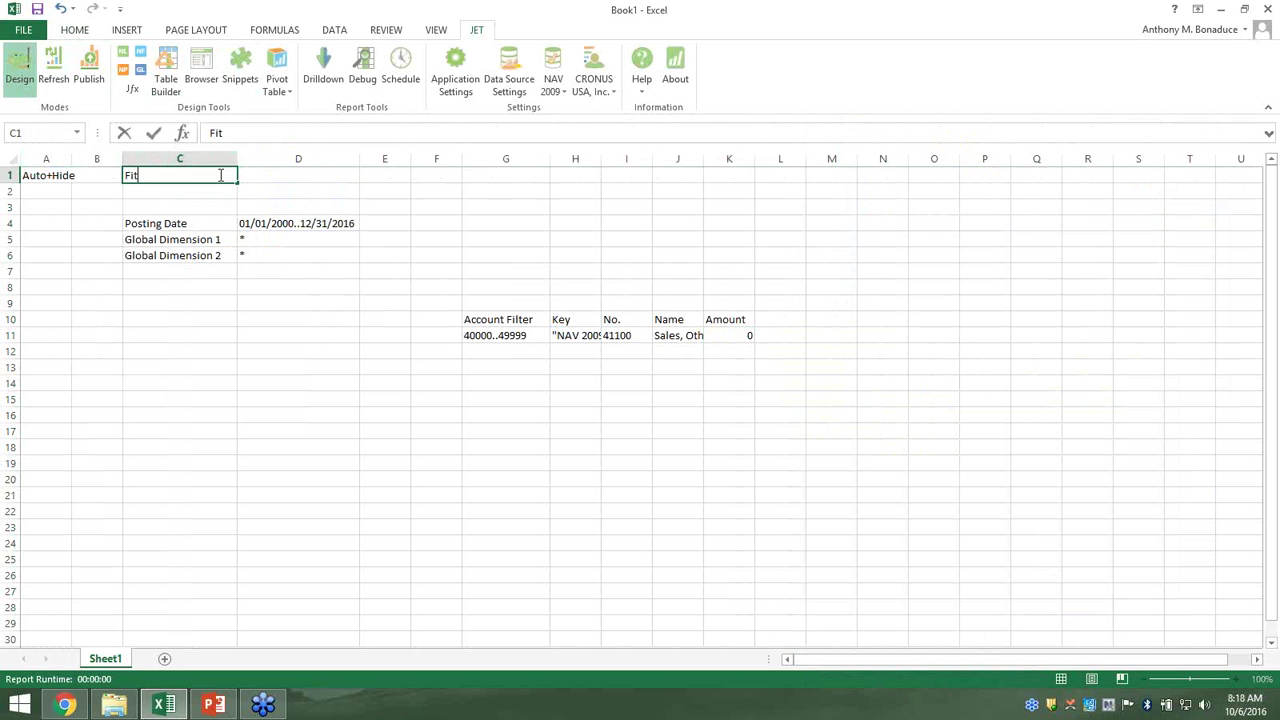
{"action": "left_click", "coordinate": [243, 174]}
{"action": "type", "text": "Fit"}
{"action": "key", "text": "Tab"}
{"action": "left_click_drag", "start_coordinate": [360, 158], "coordinate": [292, 160]}
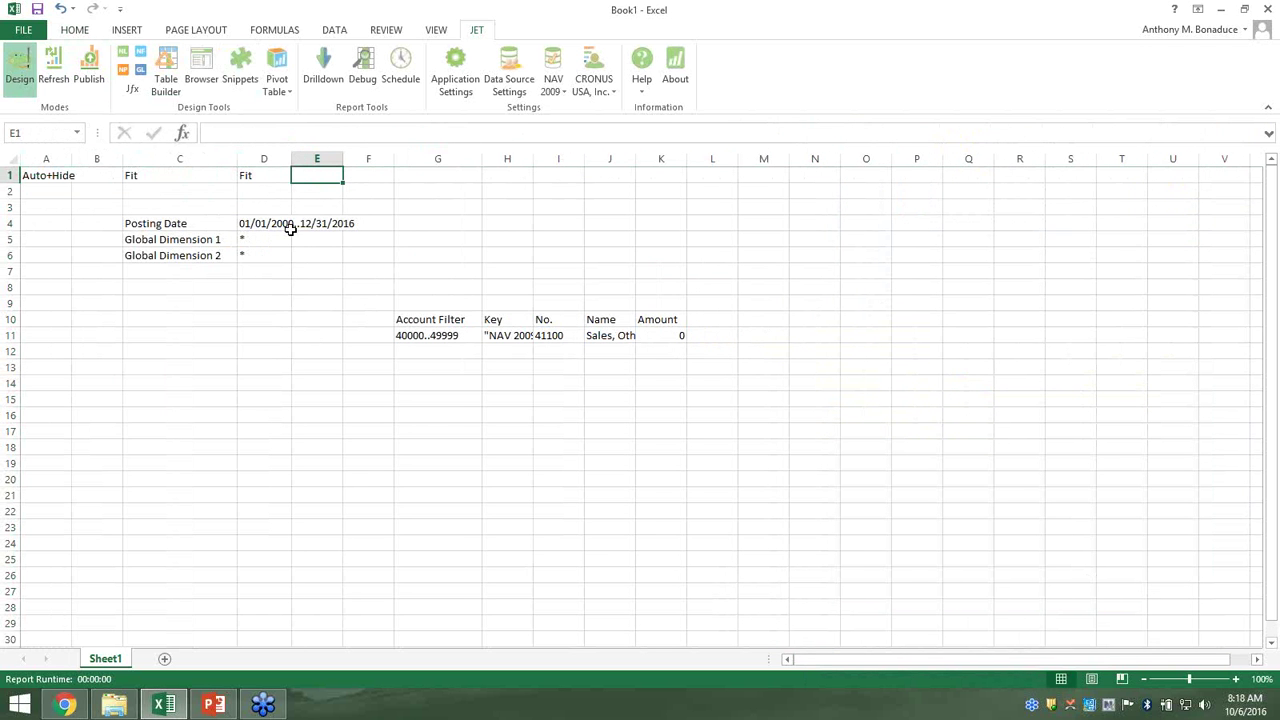
{"action": "left_click_drag", "start_coordinate": [291, 158], "coordinate": [362, 158]}
Enter Hide in G1 and H1, and Fit in I1, J1 and K1
{"action": "left_click", "coordinate": [521, 176]}
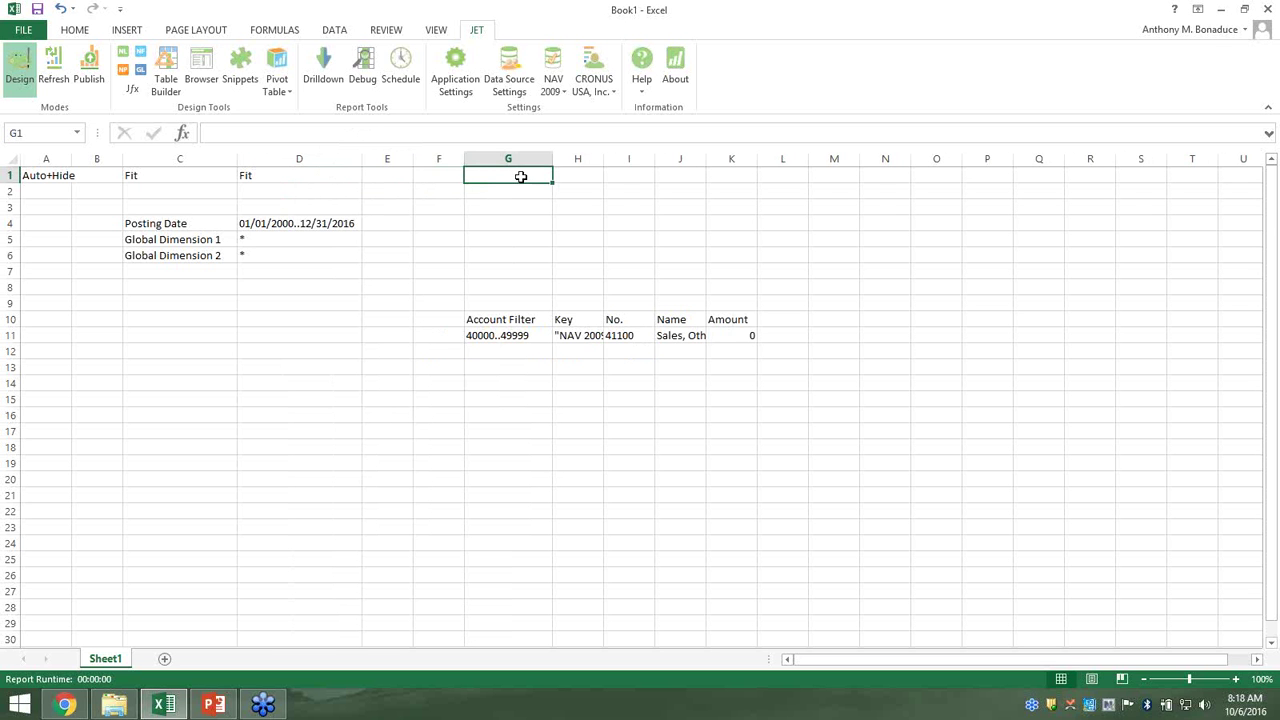
{"action": "type", "text": "Hide"}
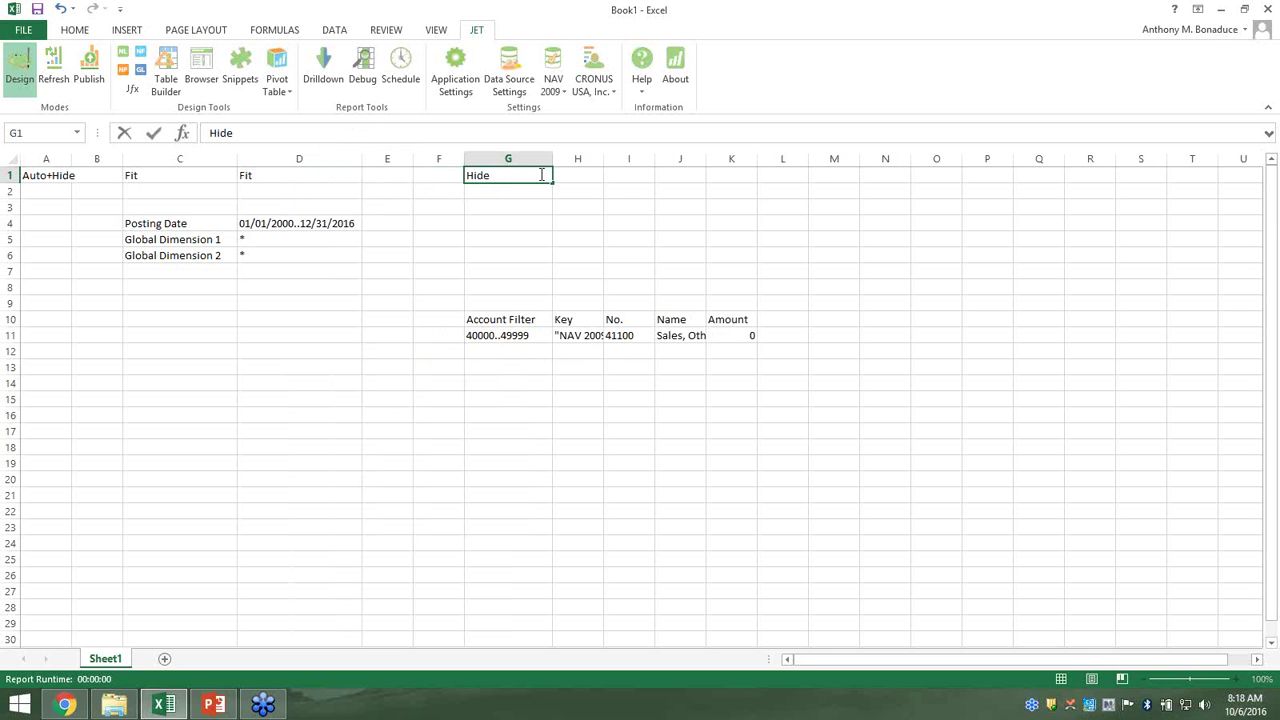
{"action": "left_click", "coordinate": [589, 181]}
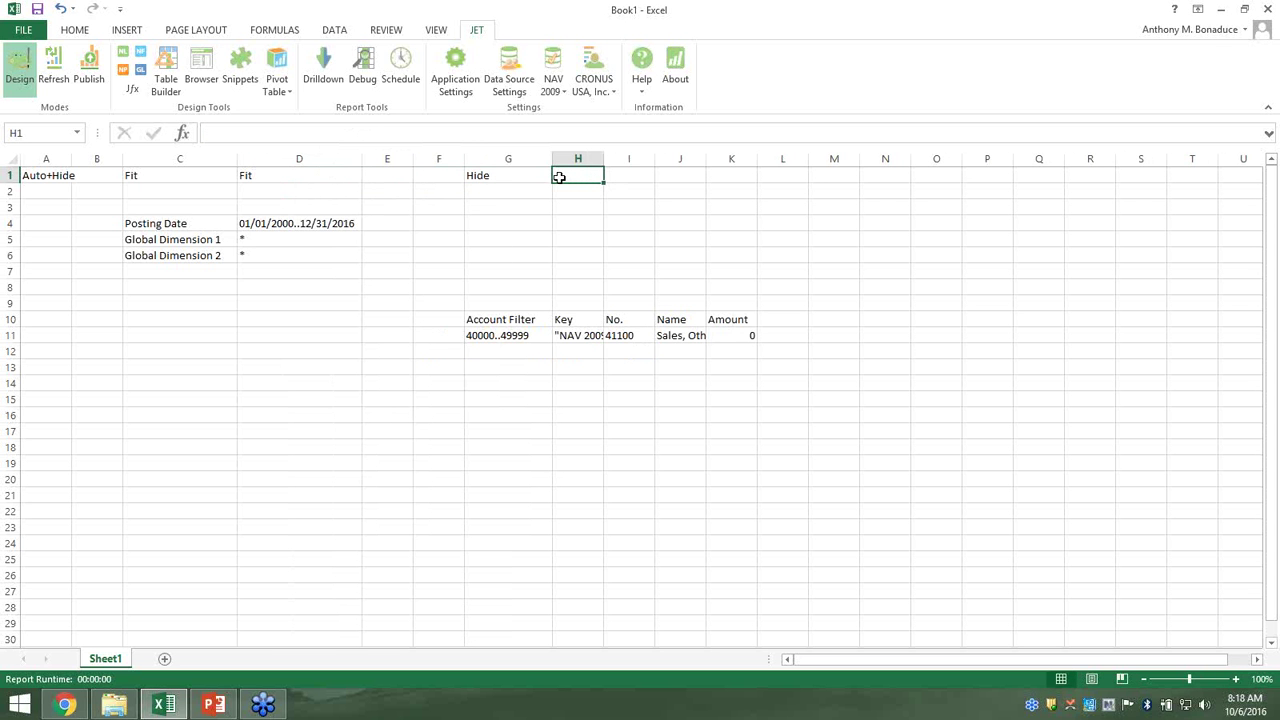
{"action": "type", "text": "Hide"}
{"action": "key", "text": "Tab"}
{"action": "type", "text": "Fit"}
{"action": "key", "text": "Tab"}
{"action": "type", "text": "F"}
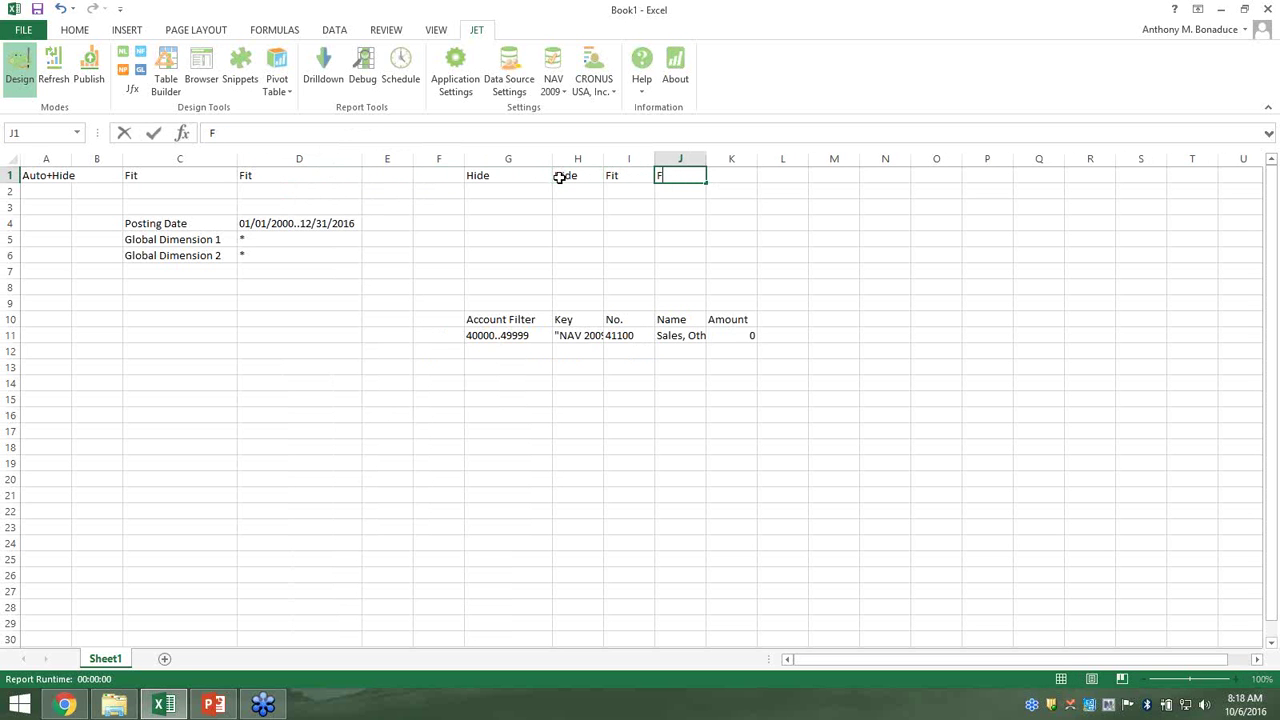
{"action": "key", "text": "Tab"}
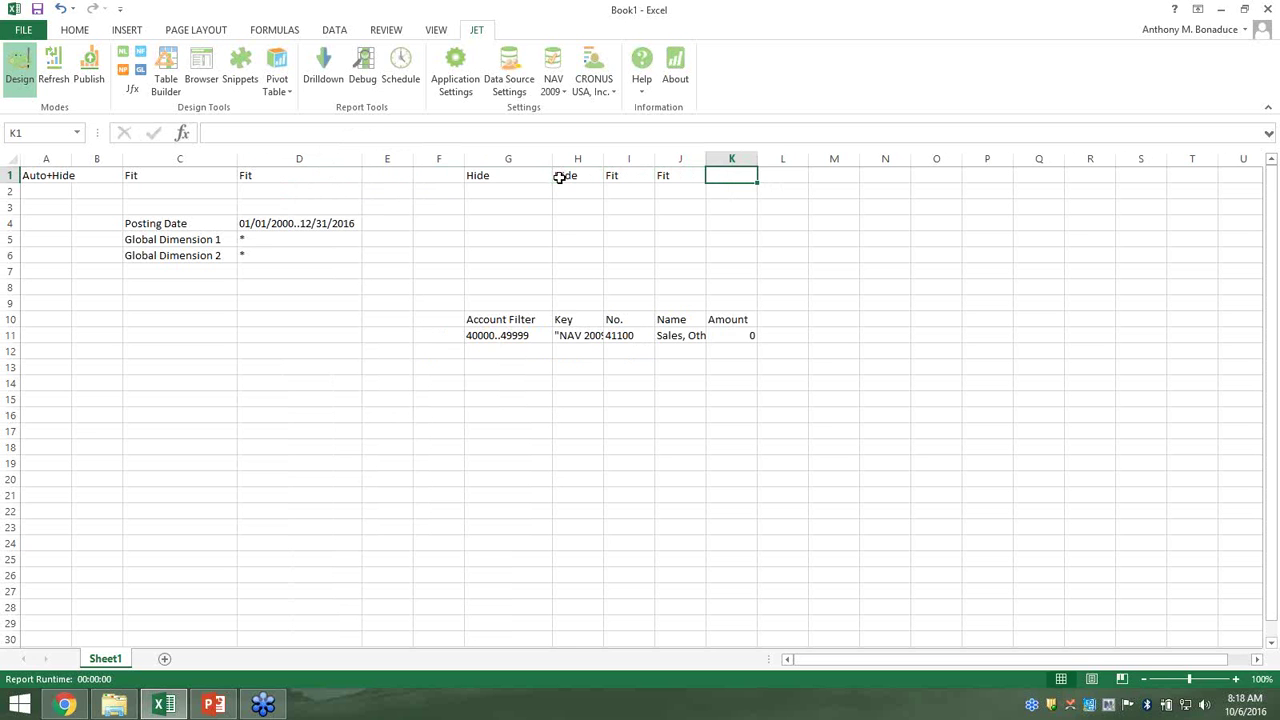
{"action": "type", "text": "Fit"}
{"action": "key", "text": "Tab"}
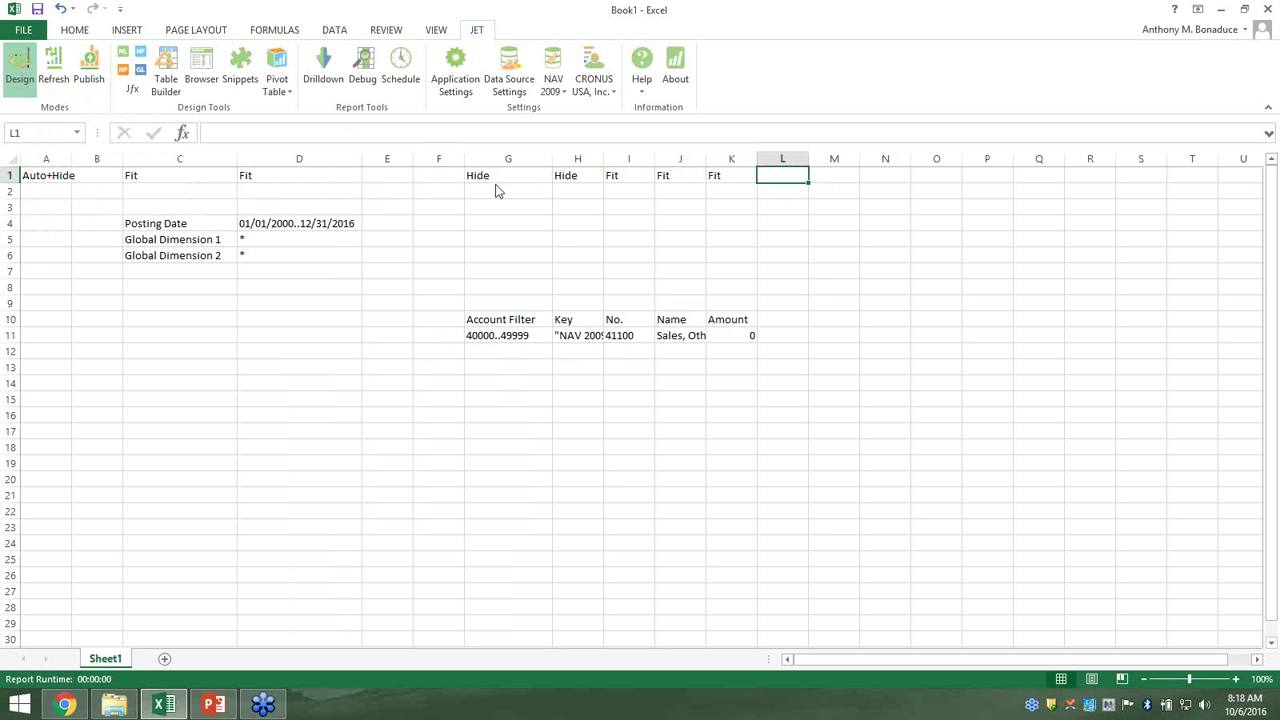
Refresh the Jet report to review the full NAV account list, then return to Design mode
{"action": "left_click", "coordinate": [57, 82]}
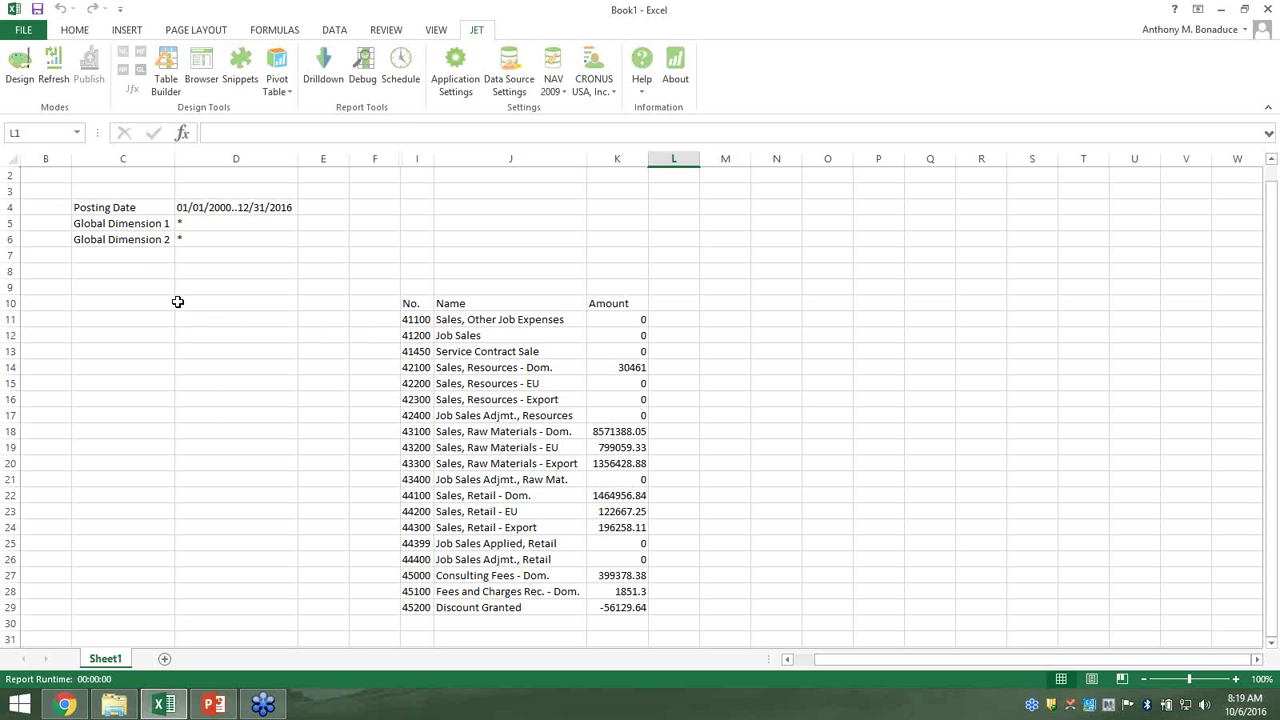
{"action": "left_click", "coordinate": [18, 68]}
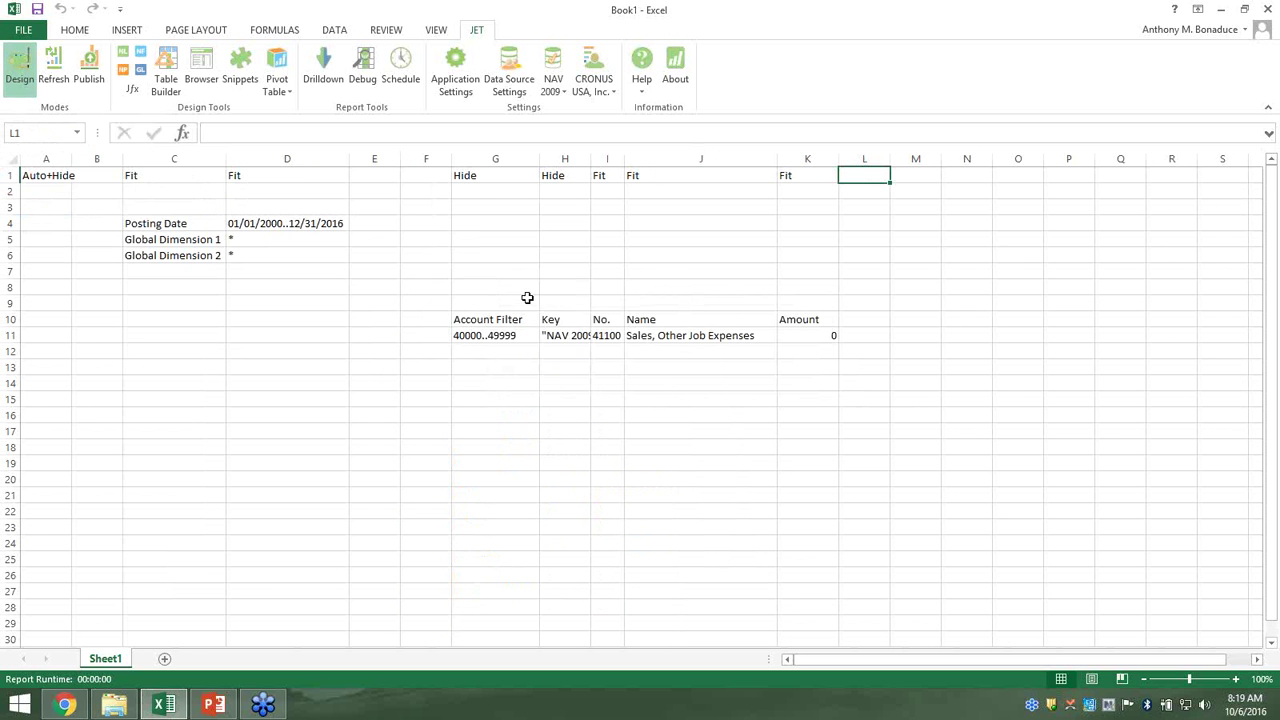
Enter the heading Sales in J8
{"action": "left_click", "coordinate": [665, 289]}
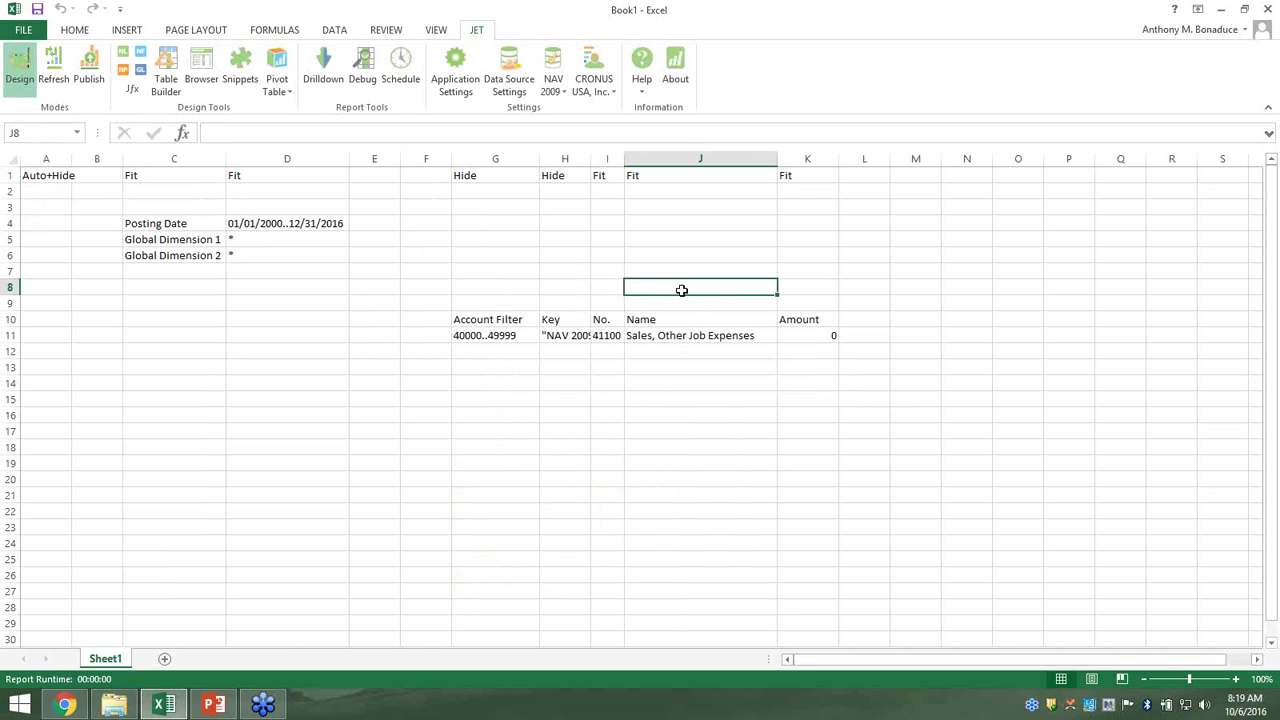
{"action": "type", "text": "Sale"}
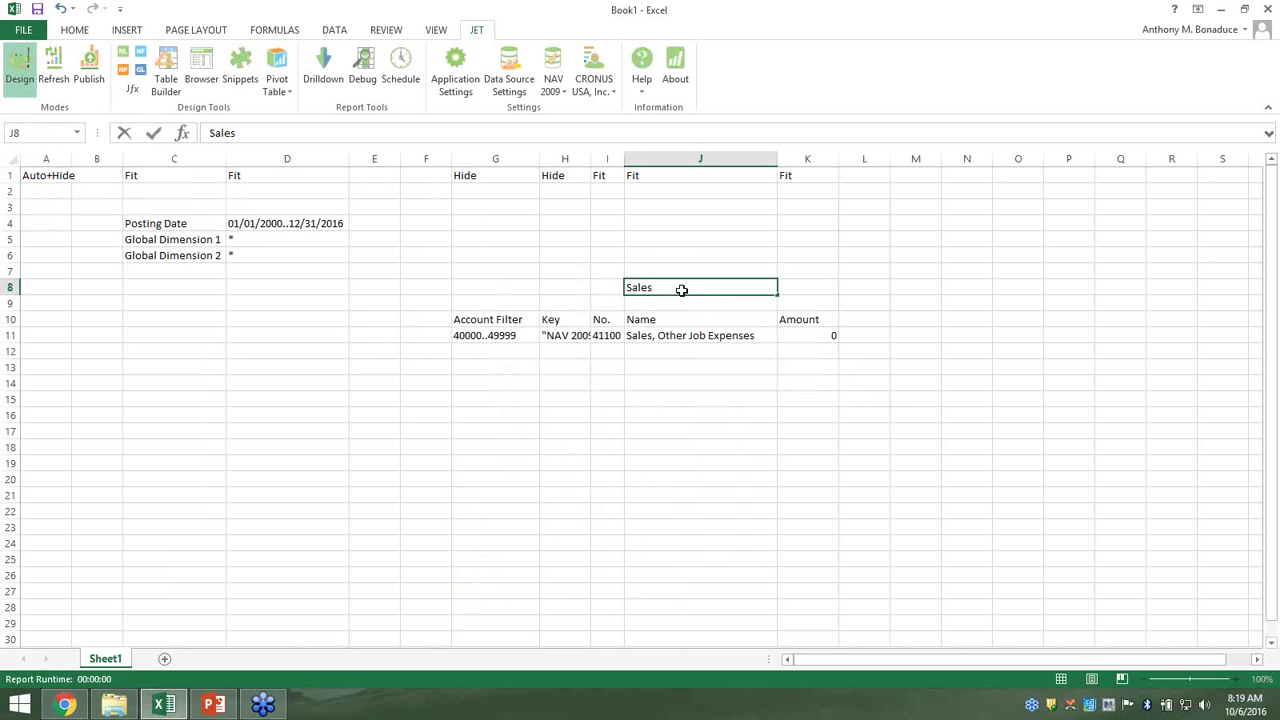
{"action": "type", "text": "s"}
{"action": "key", "text": "Return"}
Enter the formula ="Total "&J8 in J13 to label Total Sales
{"action": "left_click", "coordinate": [675, 362]}
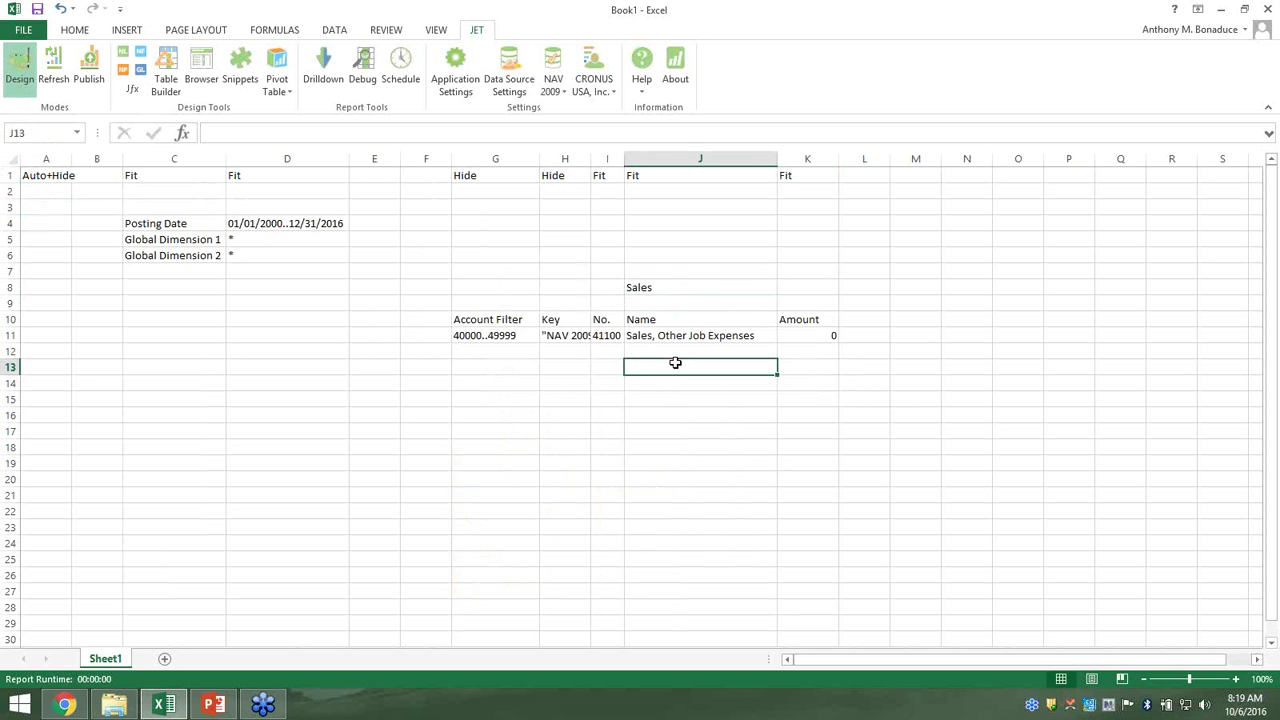
{"action": "type", "text": "="}
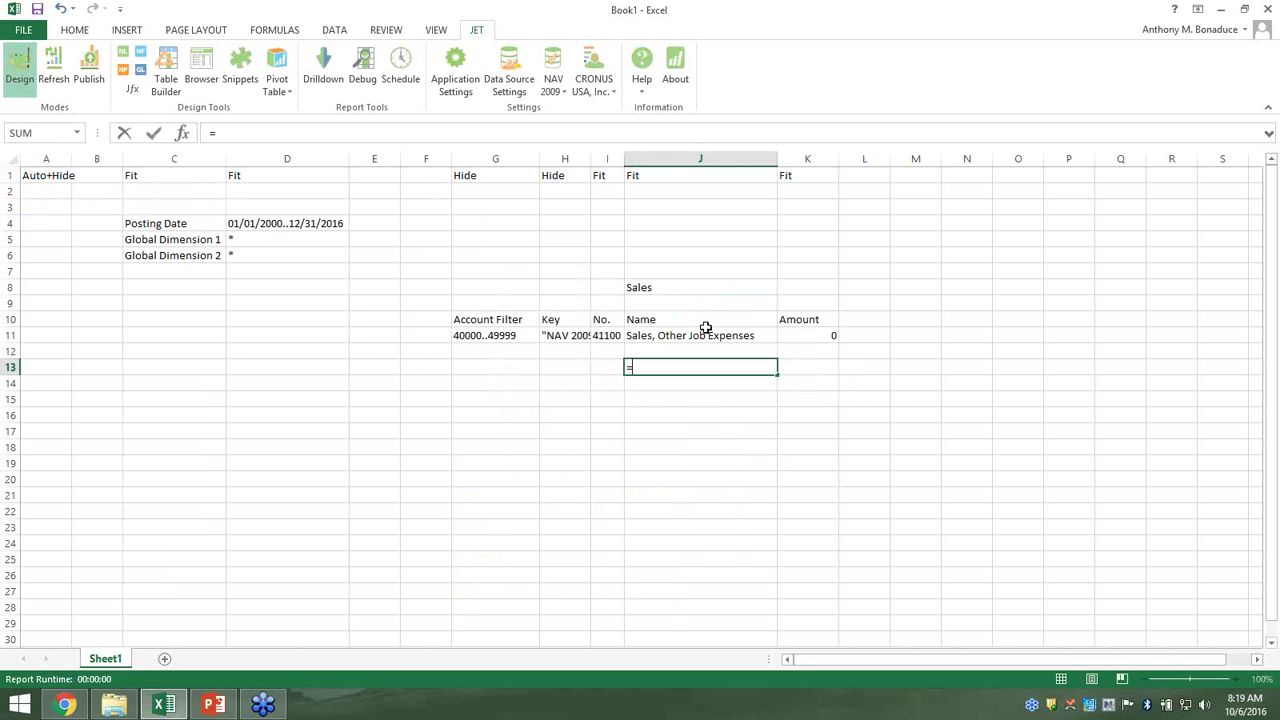
{"action": "type", "text": "\"Total \"&"}
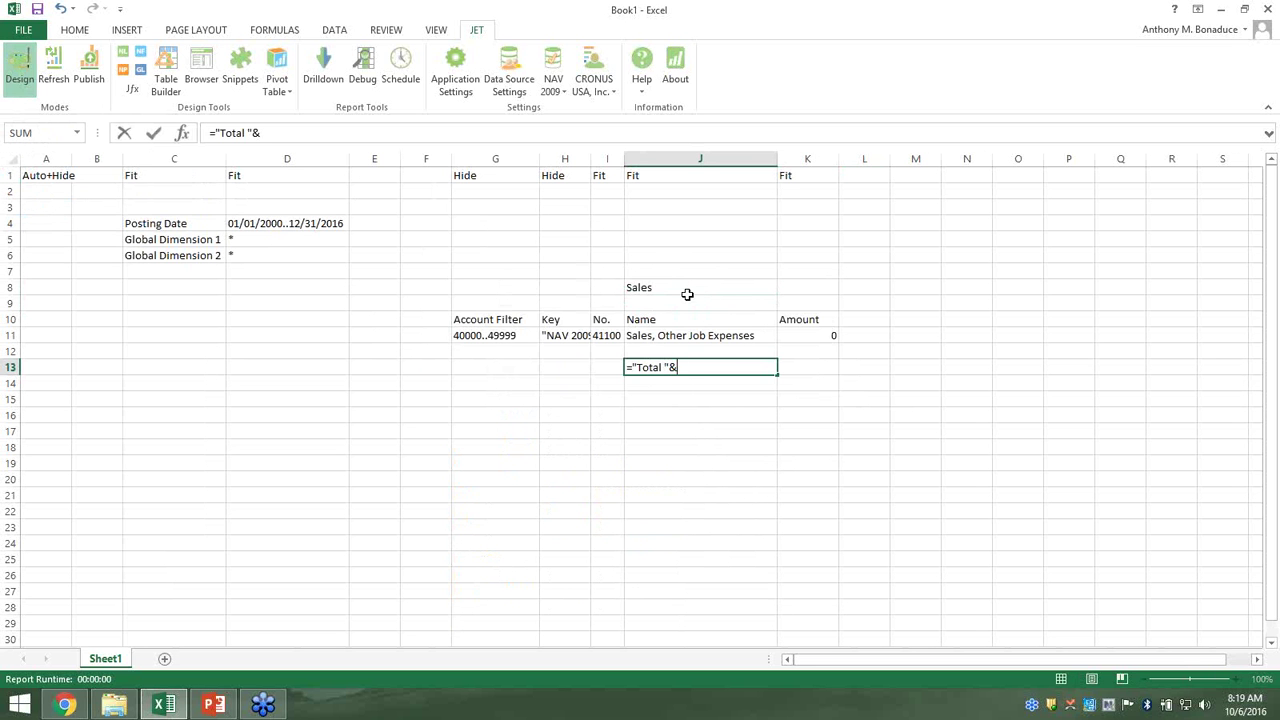
{"action": "left_click", "coordinate": [684, 287]}
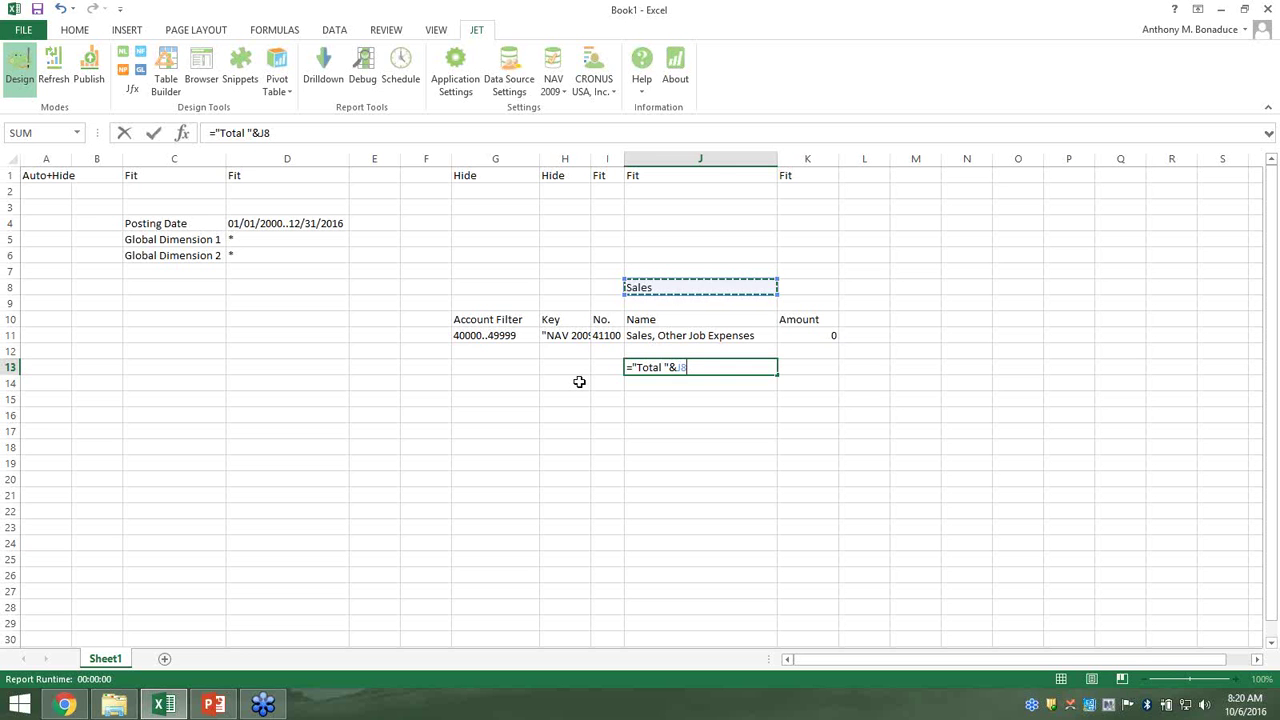
{"action": "key", "text": "Return"}
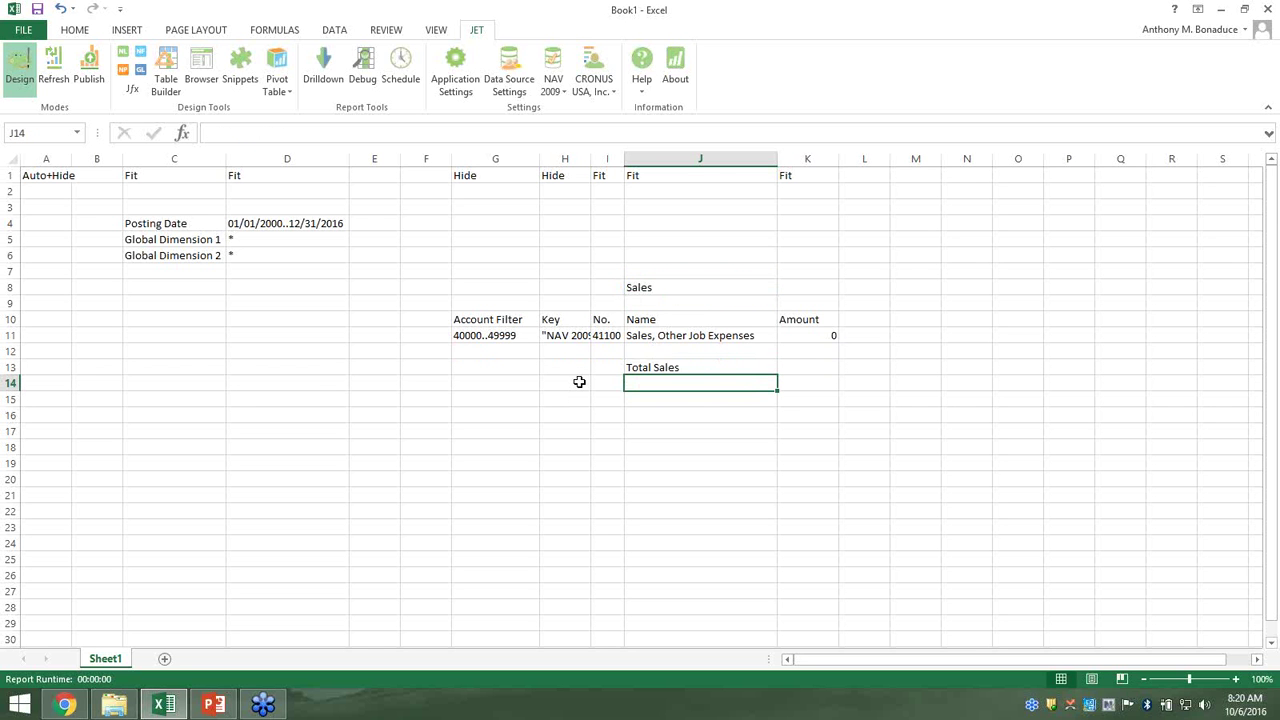
Enter =subtotal(9,K11:K12) in K13, then select K11:K13
{"action": "left_click", "coordinate": [691, 365]}
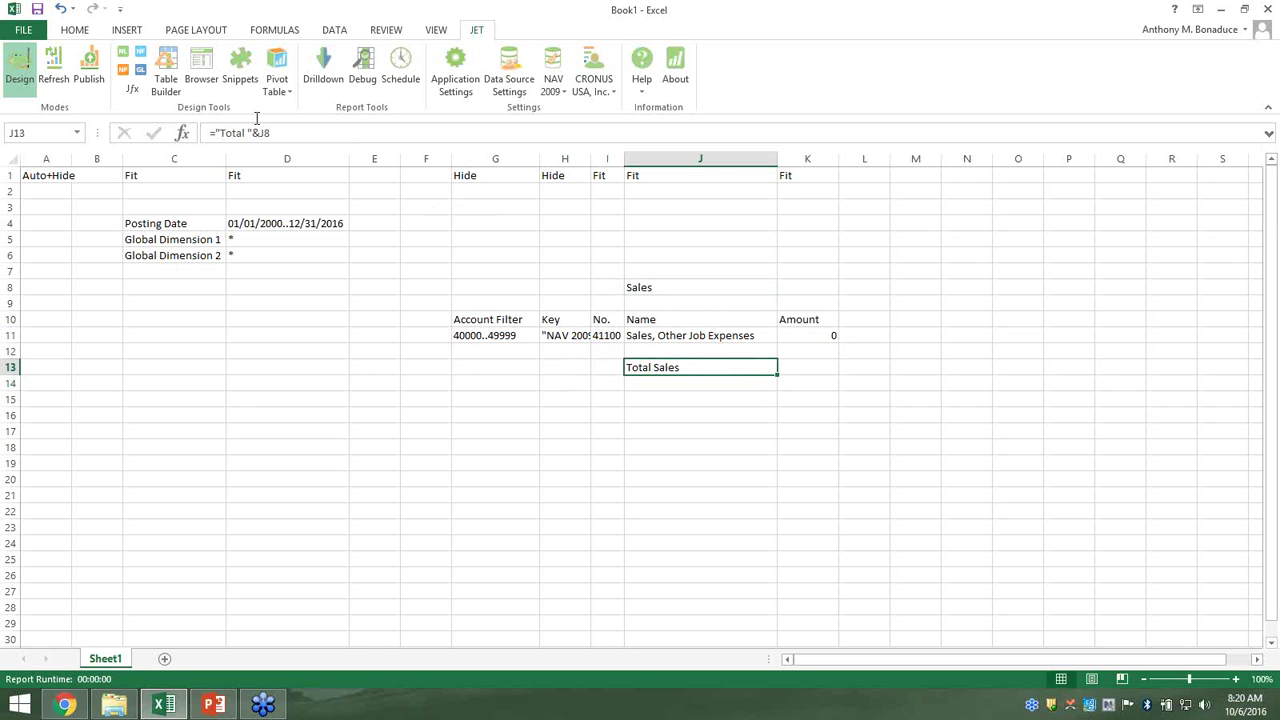
{"action": "left_click", "coordinate": [822, 368]}
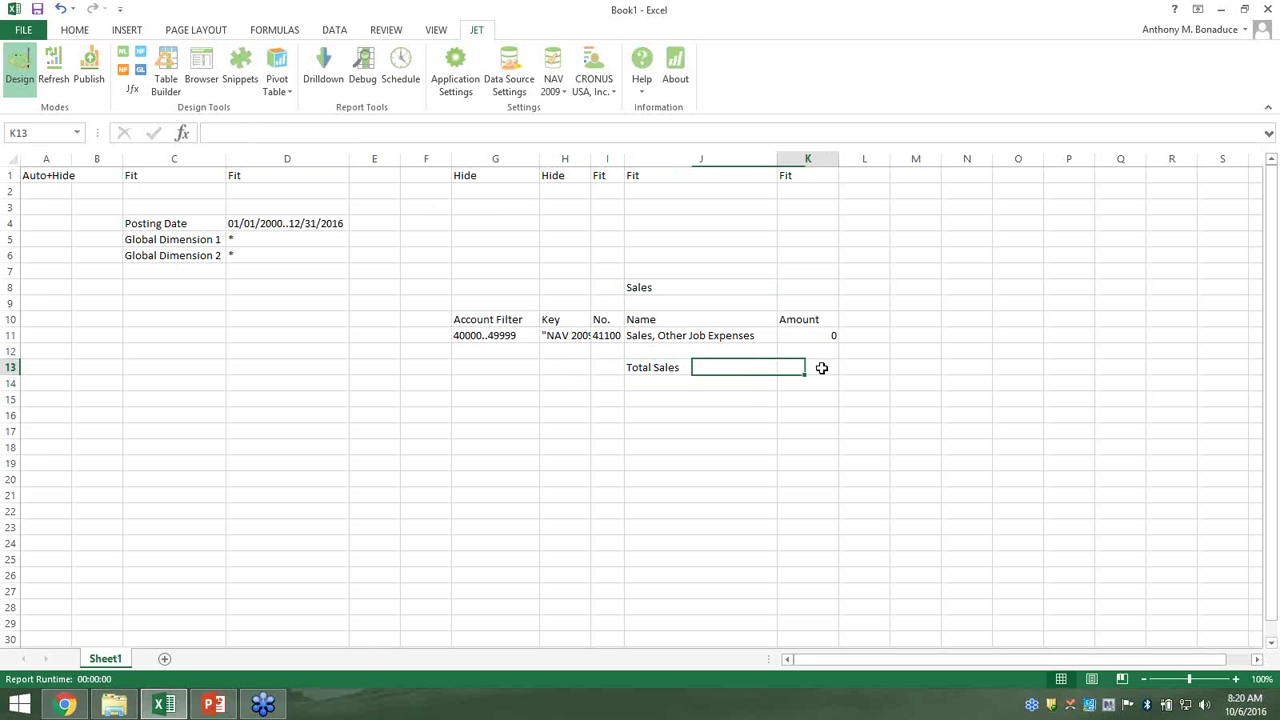
{"action": "type", "text": "="}
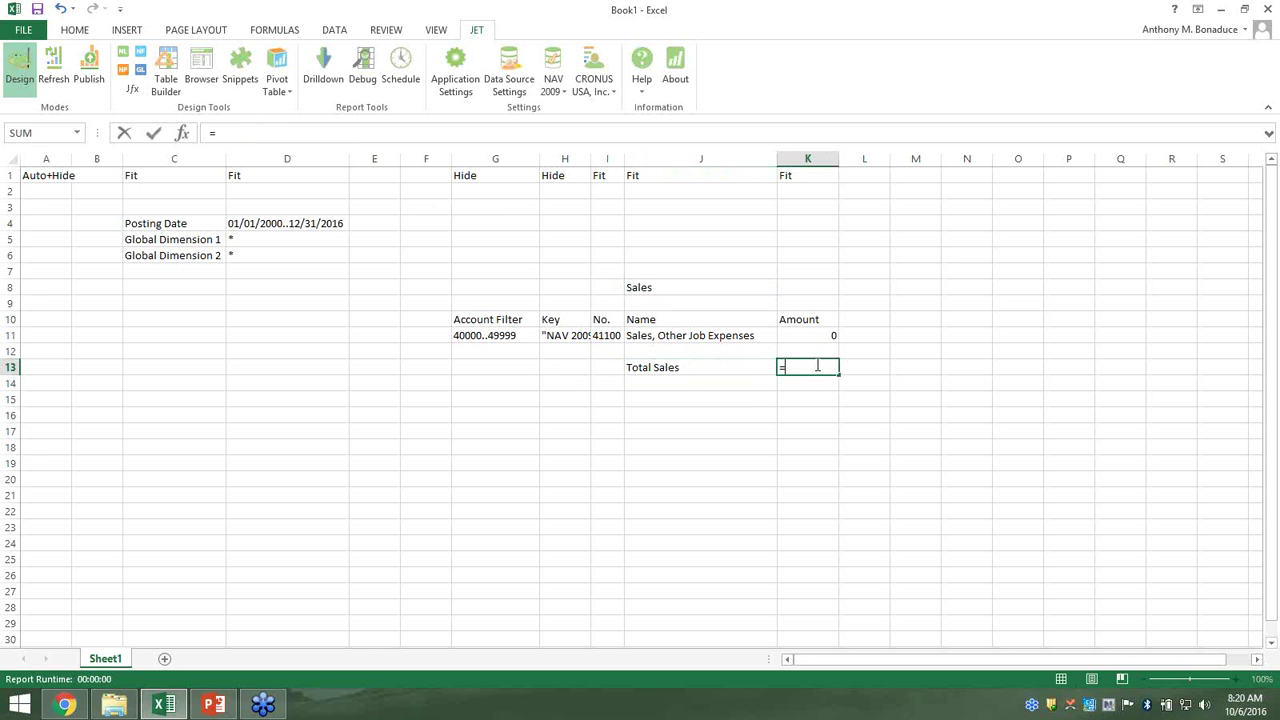
{"action": "type", "text": "subtotal"}
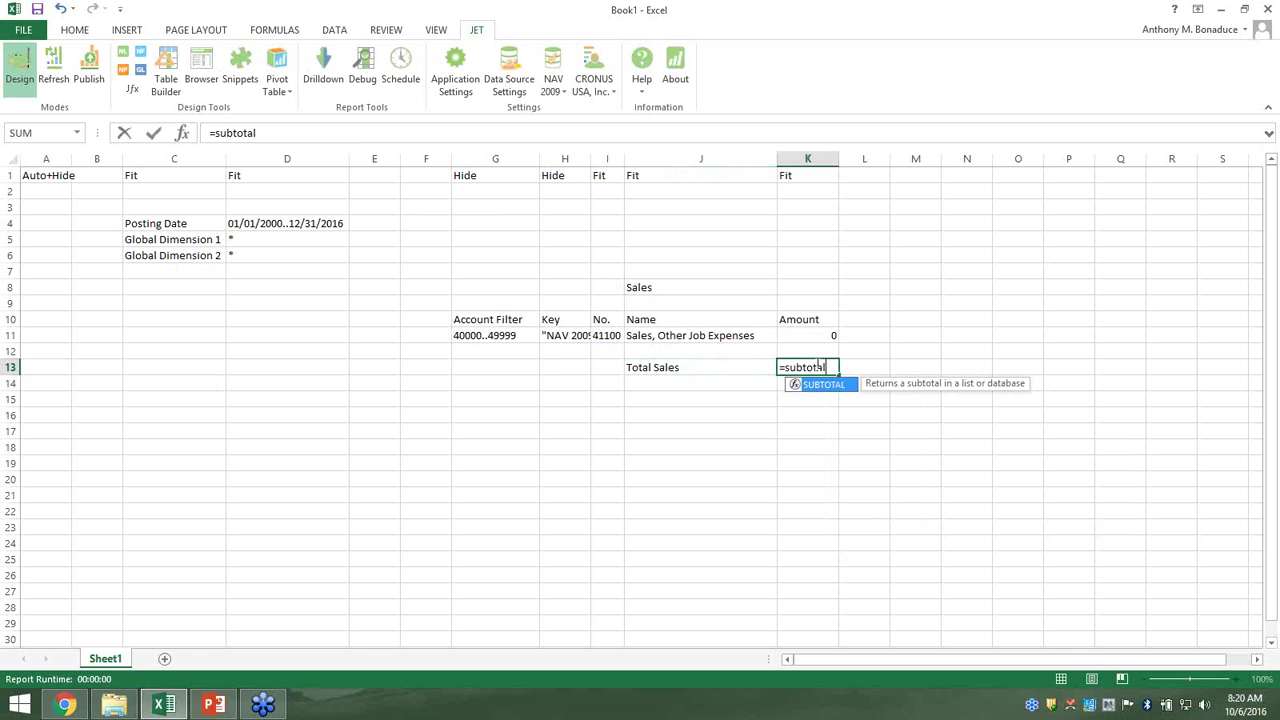
{"action": "type", "text": "("}
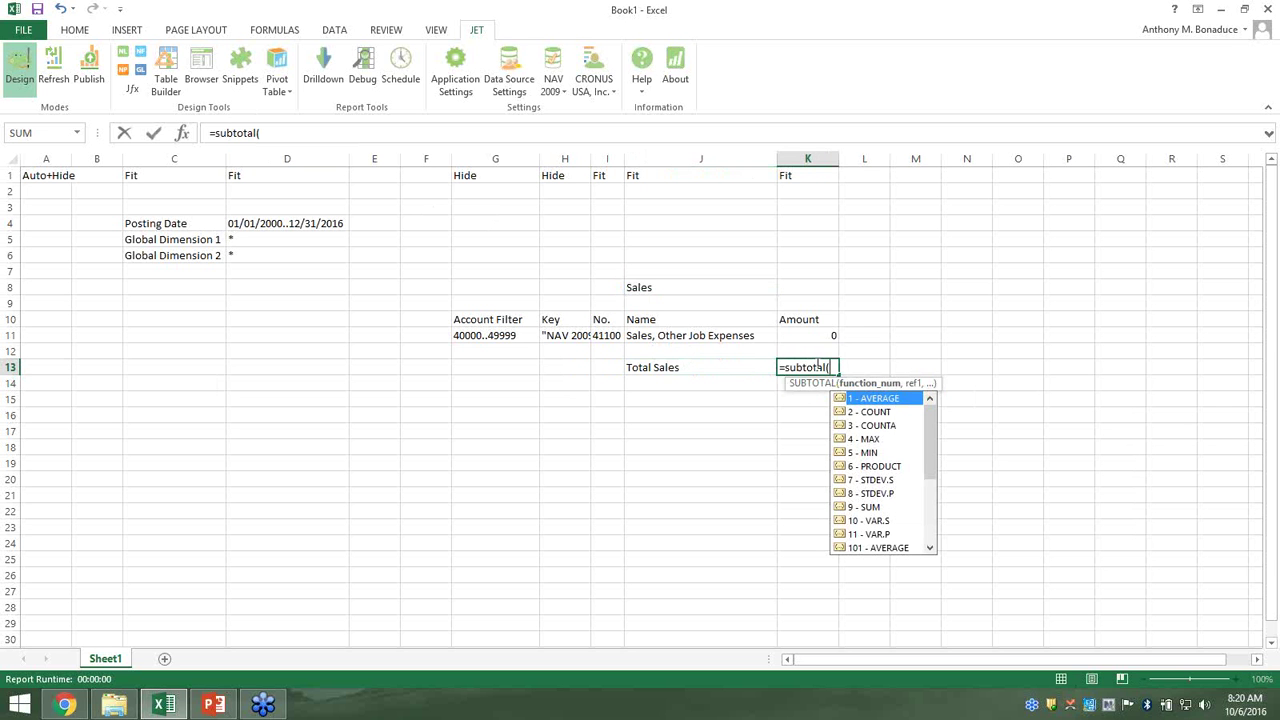
{"action": "type", "text": "9,"}
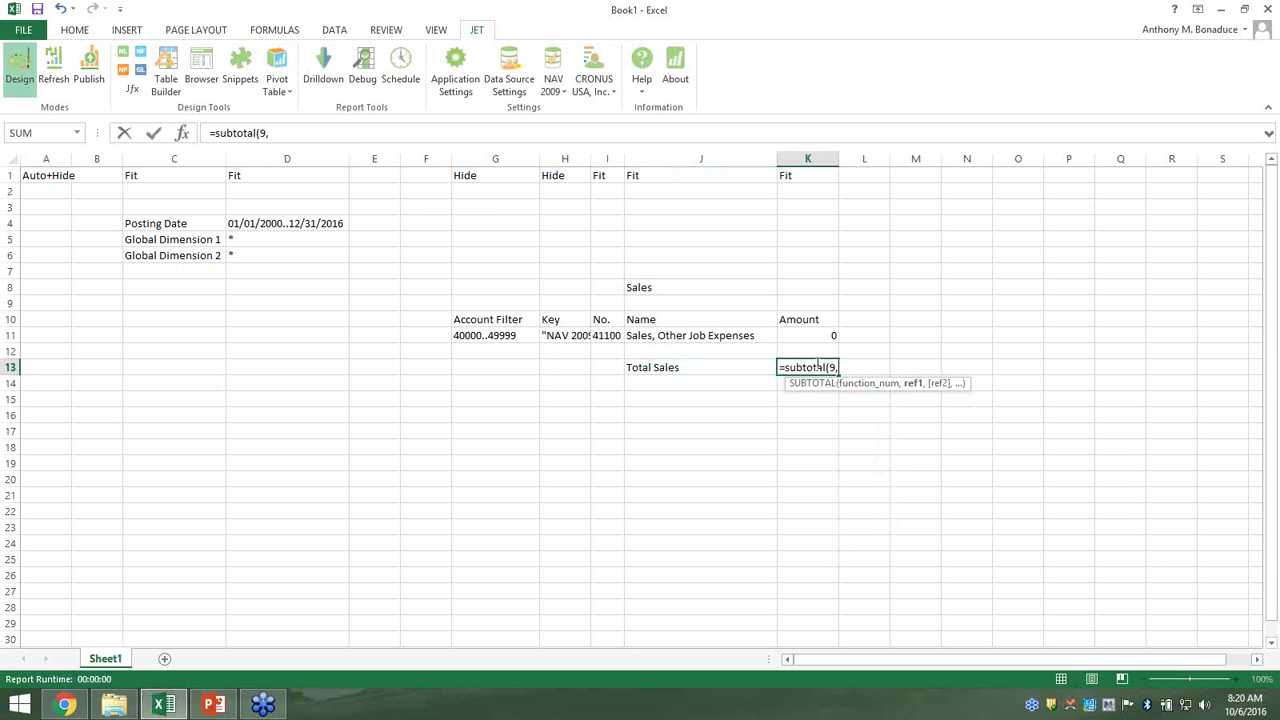
{"action": "left_click_drag", "start_coordinate": [809, 334], "coordinate": [814, 348]}
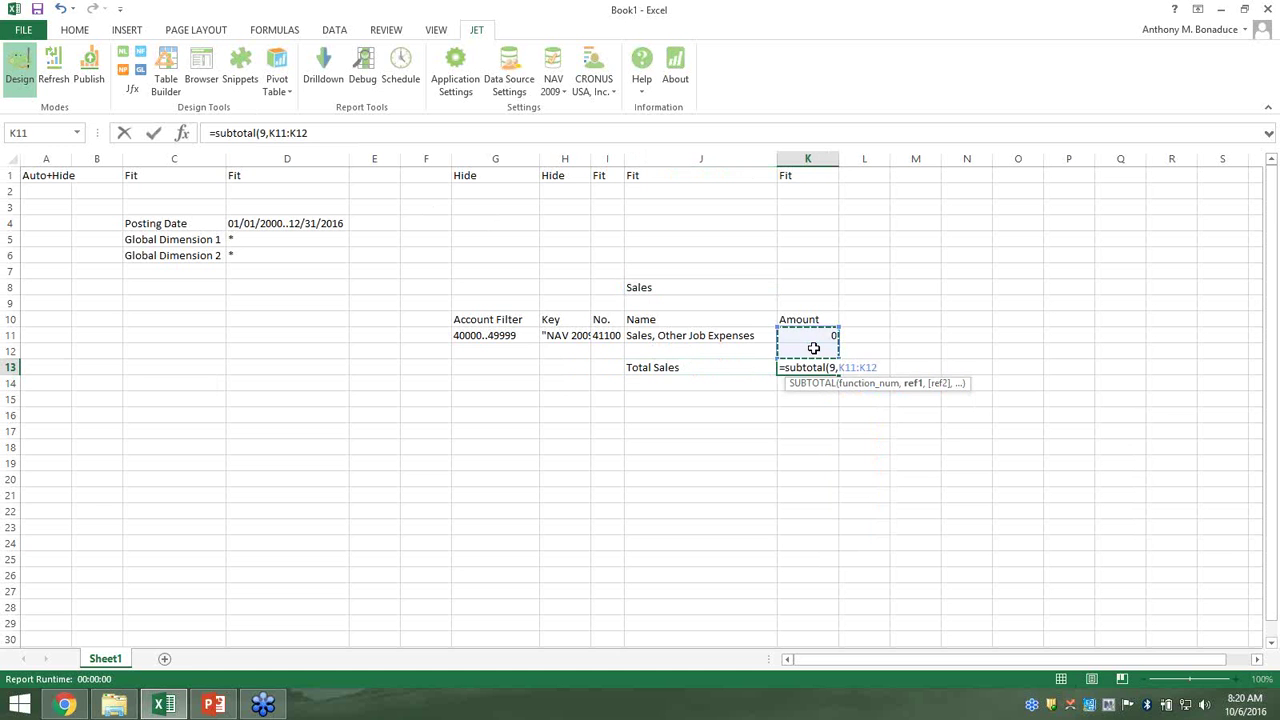
{"action": "type", "text": ")"}
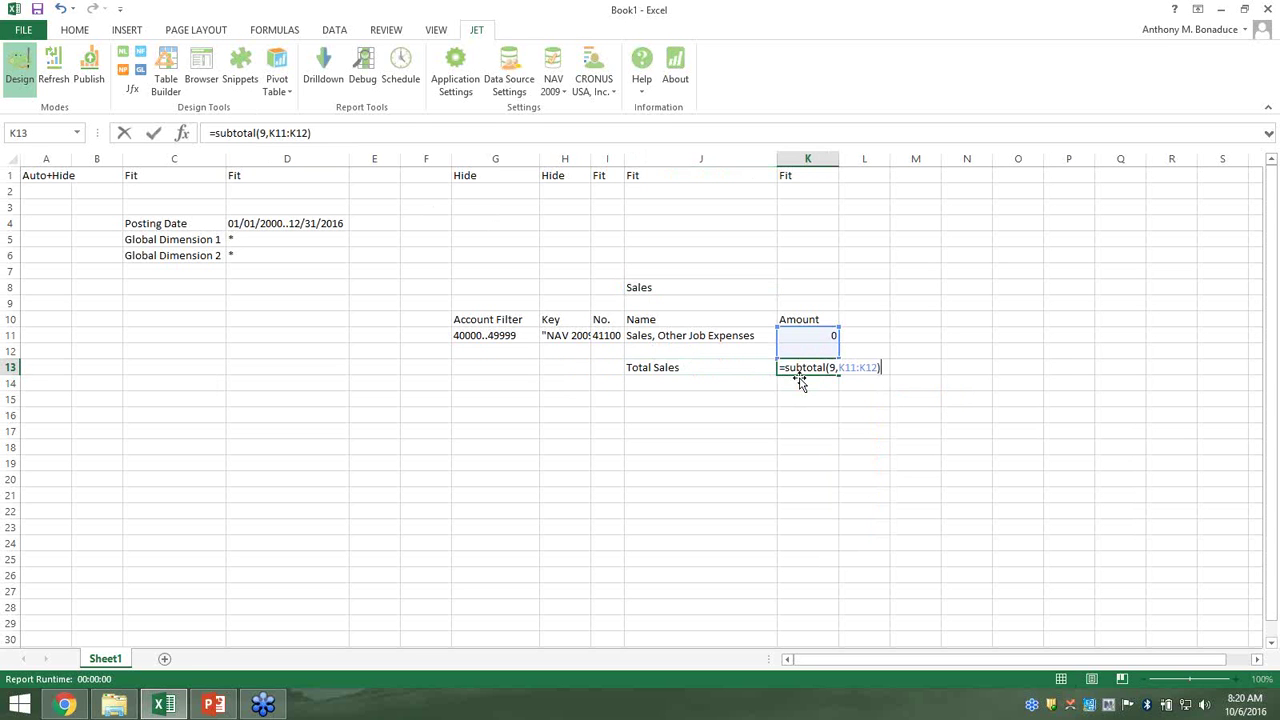
{"action": "key", "text": "Return"}
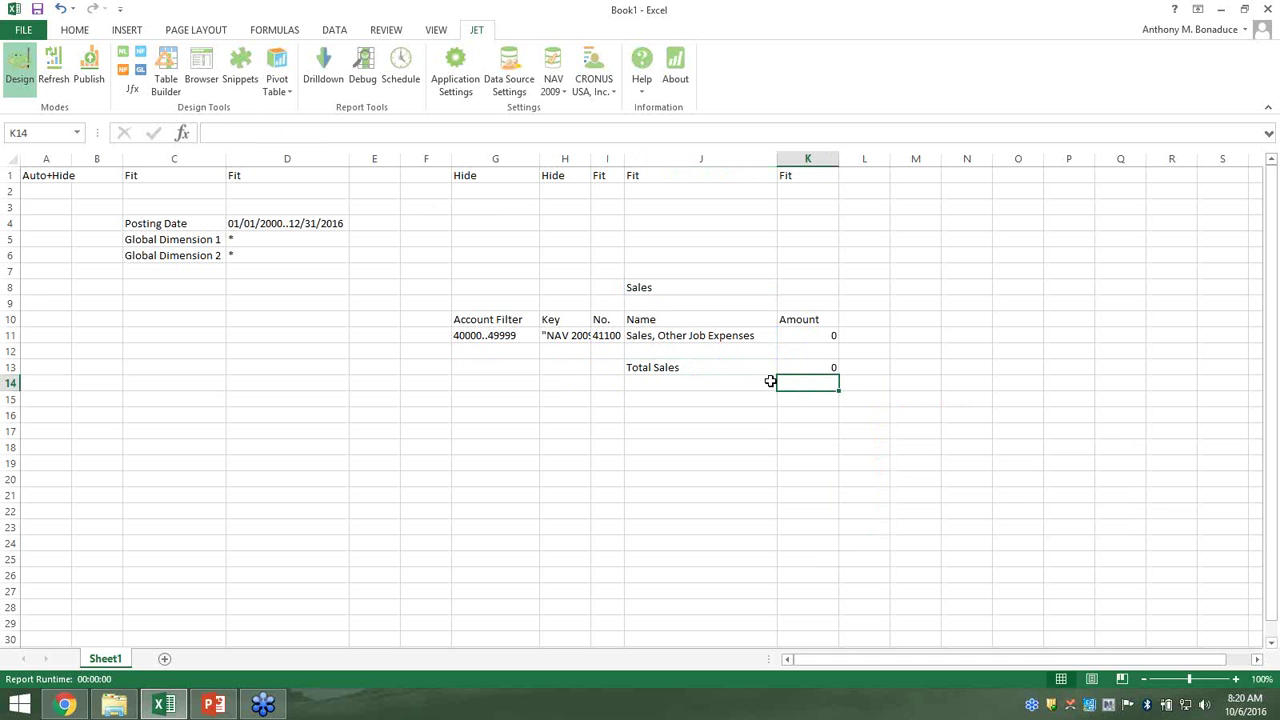
{"action": "left_click_drag", "start_coordinate": [806, 335], "coordinate": [808, 368]}
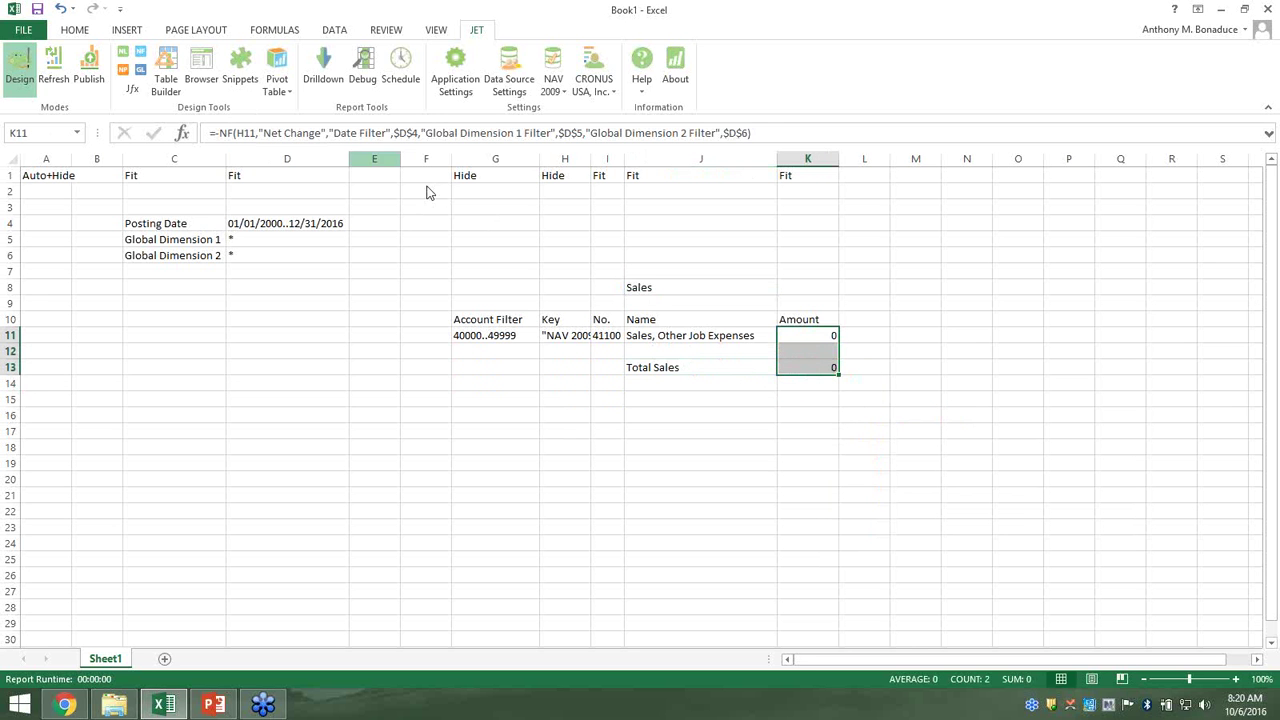
Apply Accounting Number Format to the amounts in K11:K13
{"action": "left_click", "coordinate": [74, 30]}
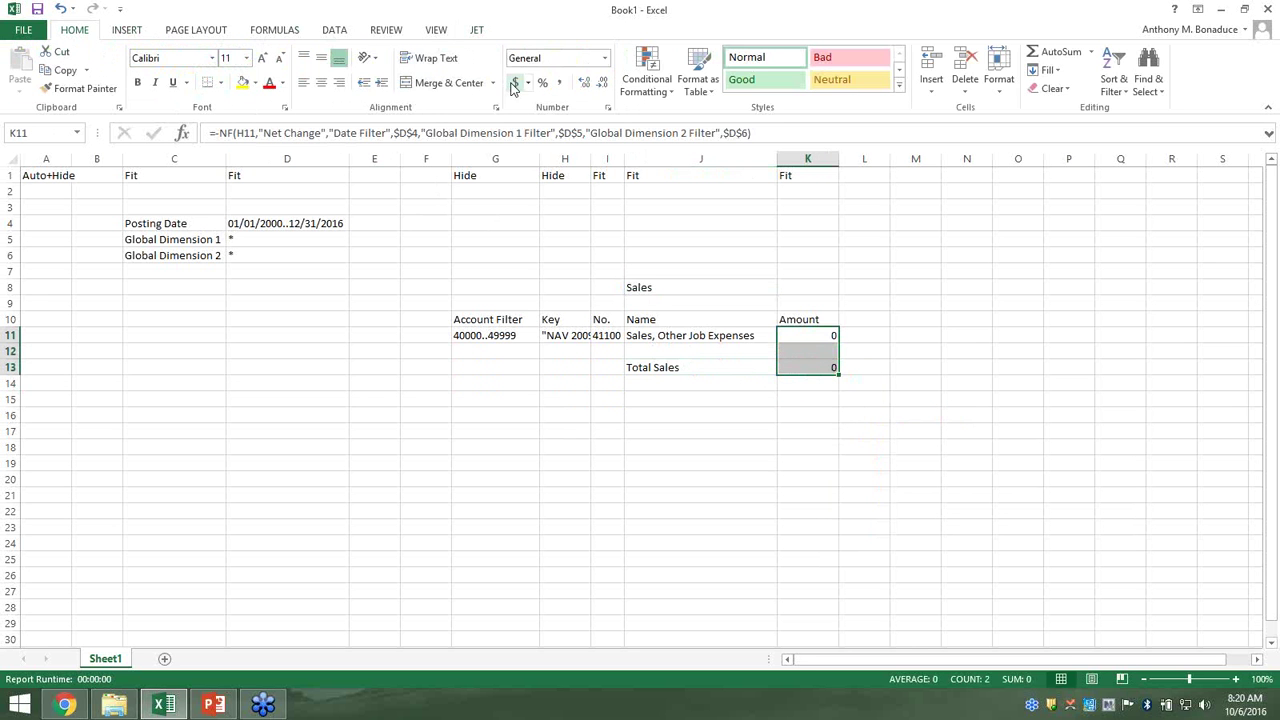
{"action": "left_click", "coordinate": [515, 82]}
{"action": "left_click", "coordinate": [850, 387]}
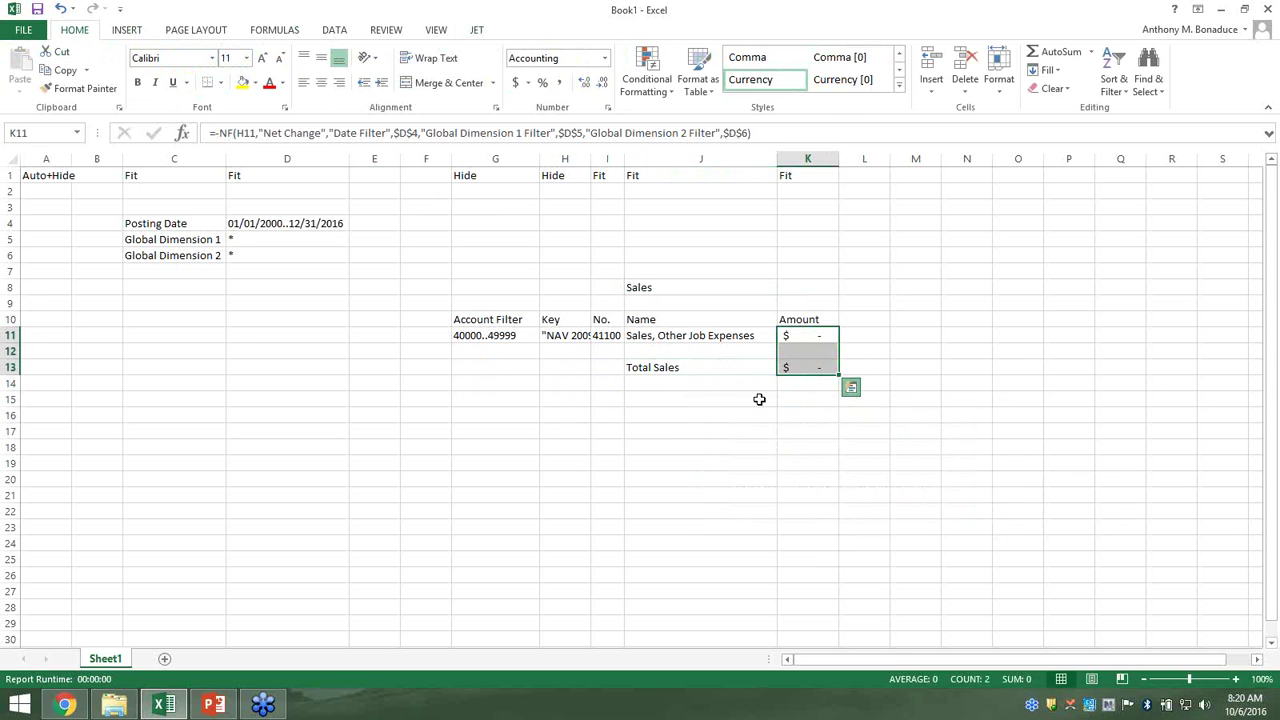
{"action": "left_click", "coordinate": [757, 398]}
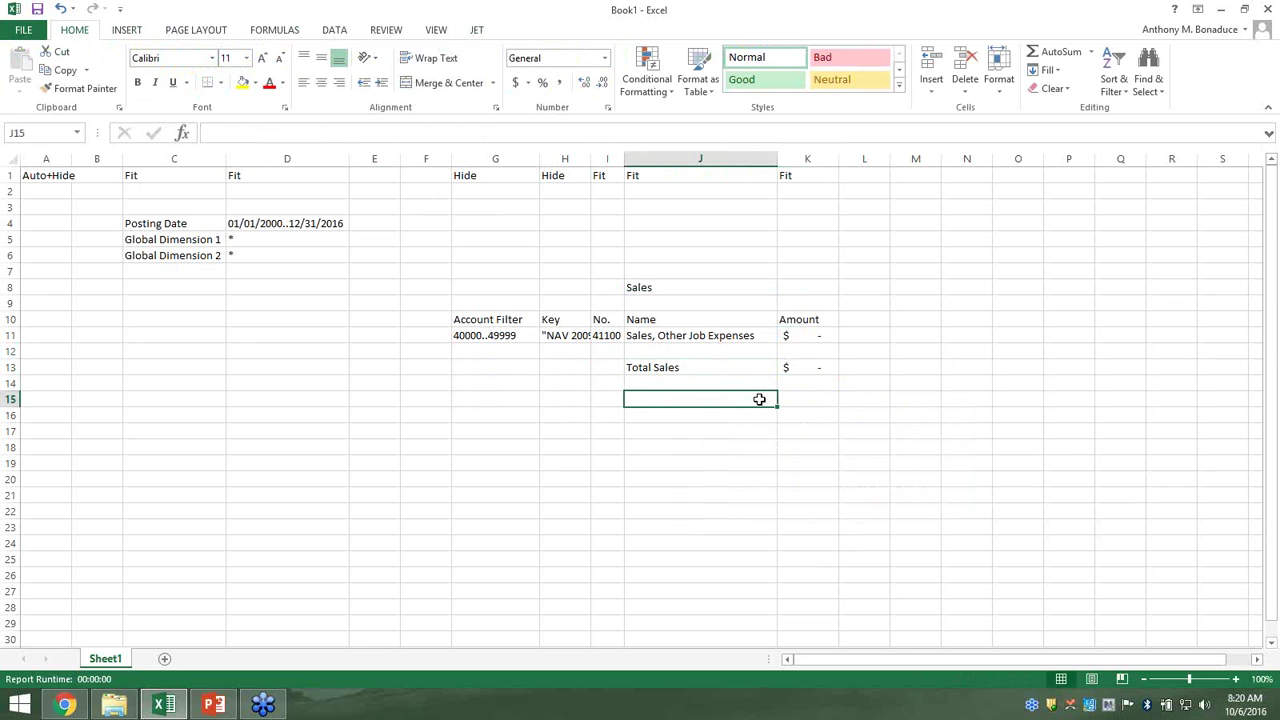
Bold the Sales heading in J8 and the Total Sales row J13:K13
{"action": "left_click", "coordinate": [637, 288]}
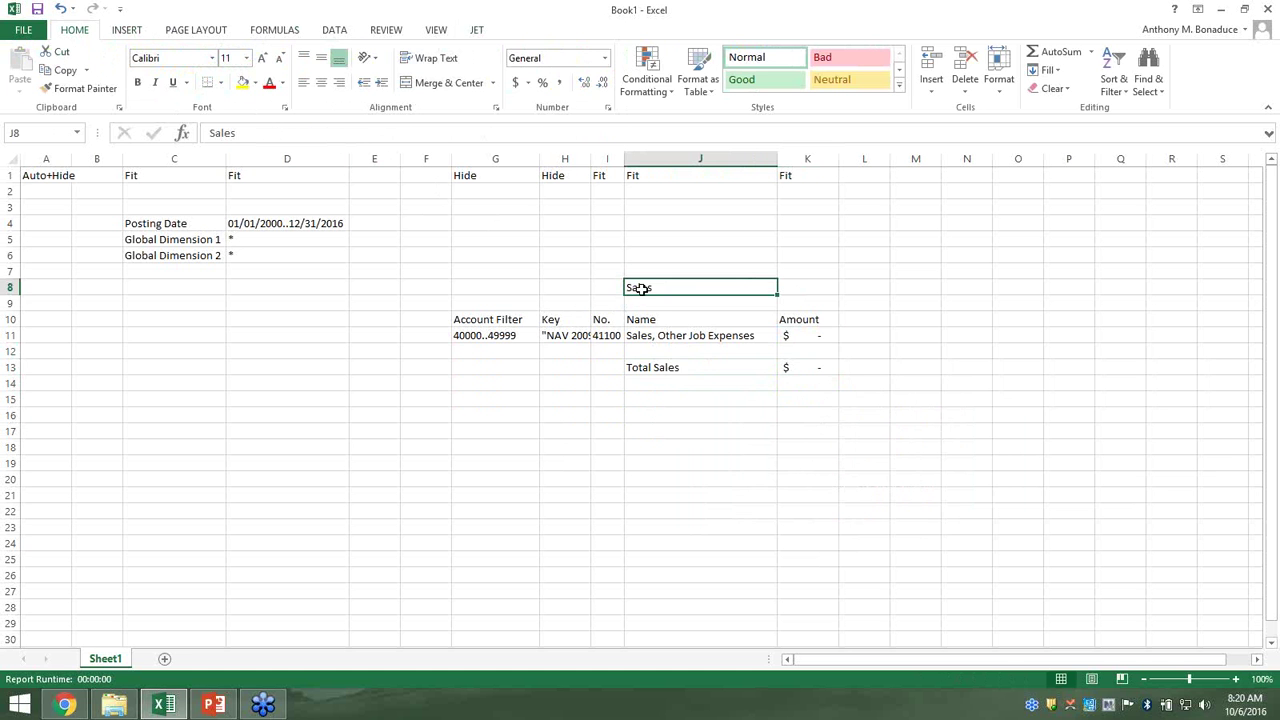
{"action": "key", "text": "ctrl+b"}
{"action": "left_click_drag", "start_coordinate": [675, 371], "coordinate": [783, 369]}
{"action": "key", "text": "ctrl+b"}
Add a top border to the Total Sales row and widen column A
{"action": "left_click", "coordinate": [220, 82]}
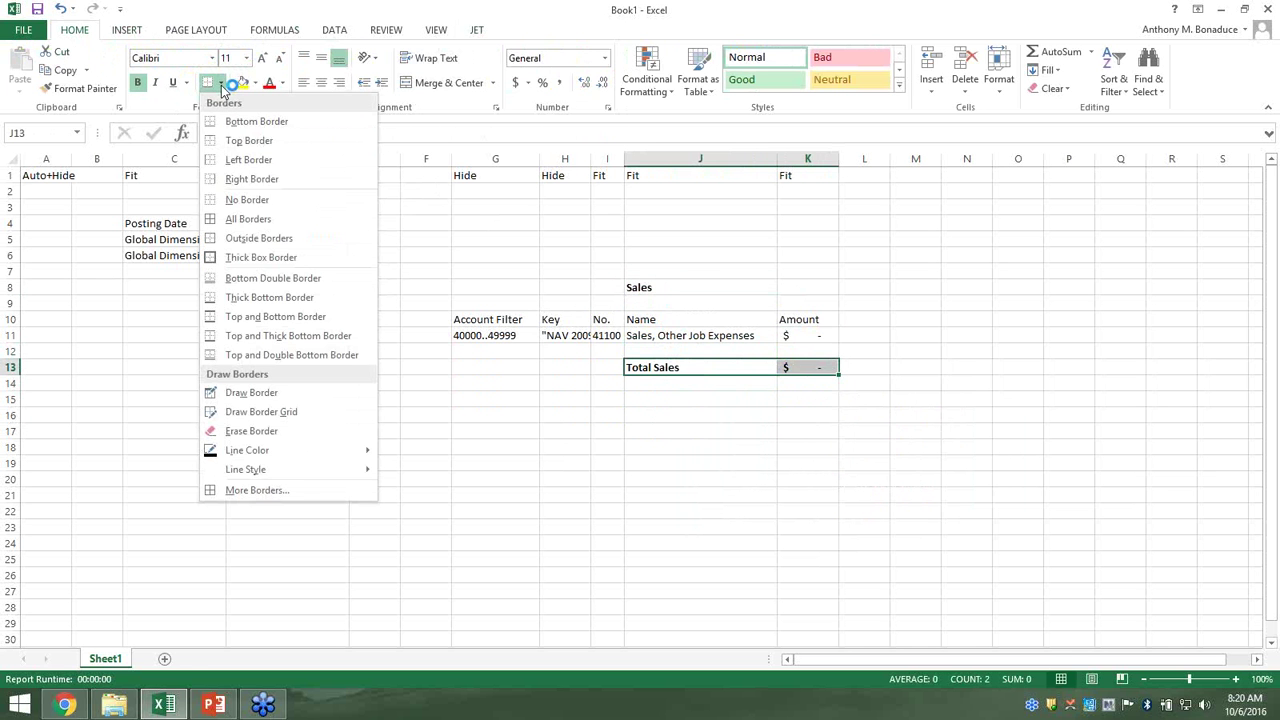
{"action": "left_click", "coordinate": [276, 140]}
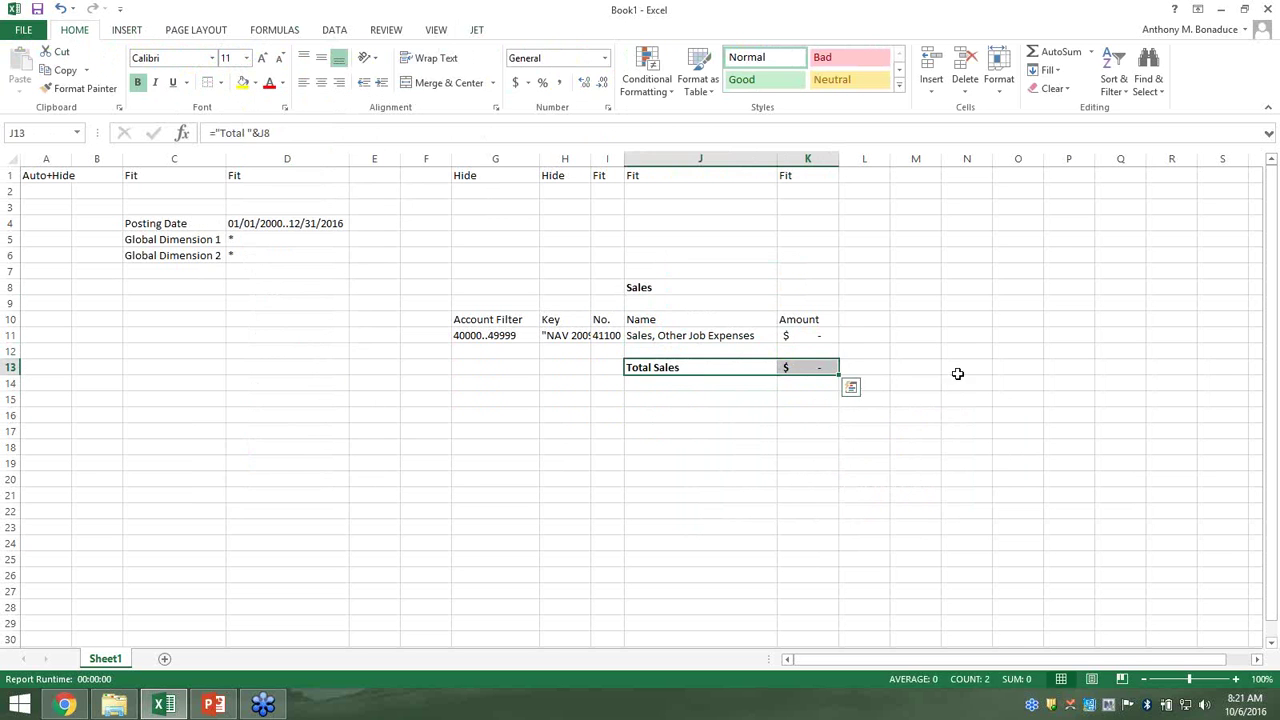
{"action": "left_click", "coordinate": [960, 370]}
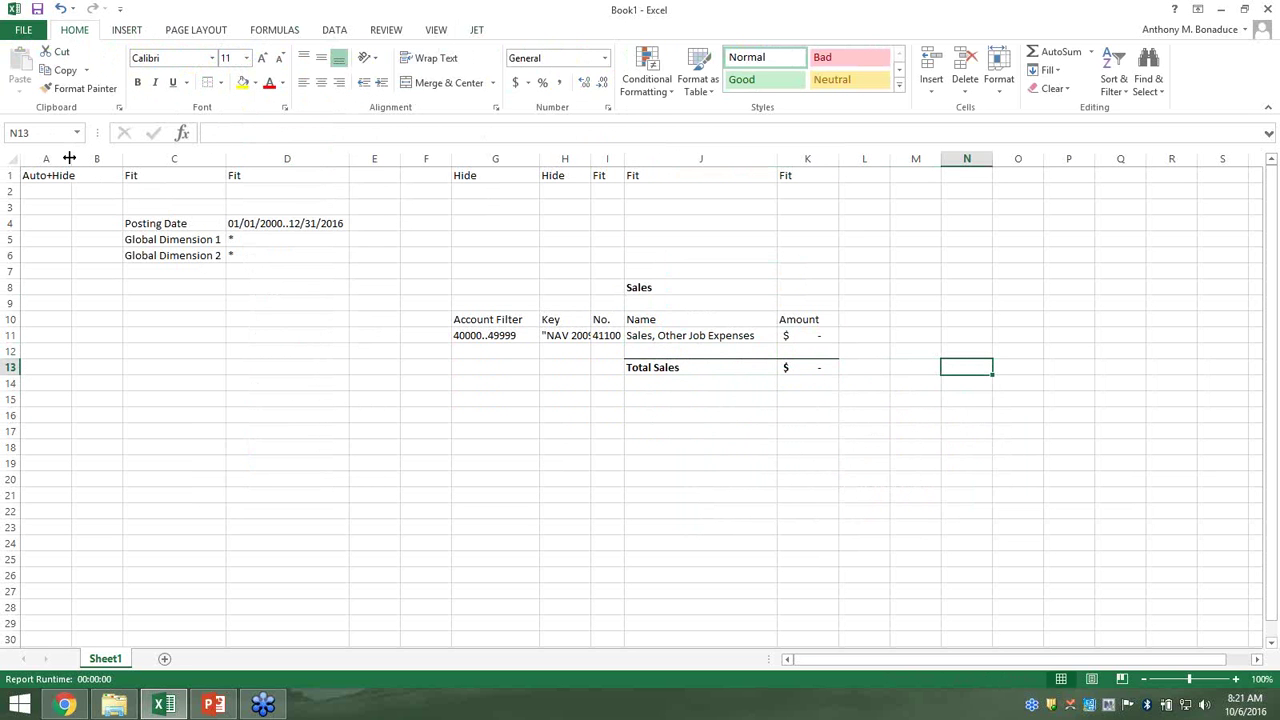
{"action": "left_click_drag", "start_coordinate": [71, 158], "coordinate": [92, 158]}
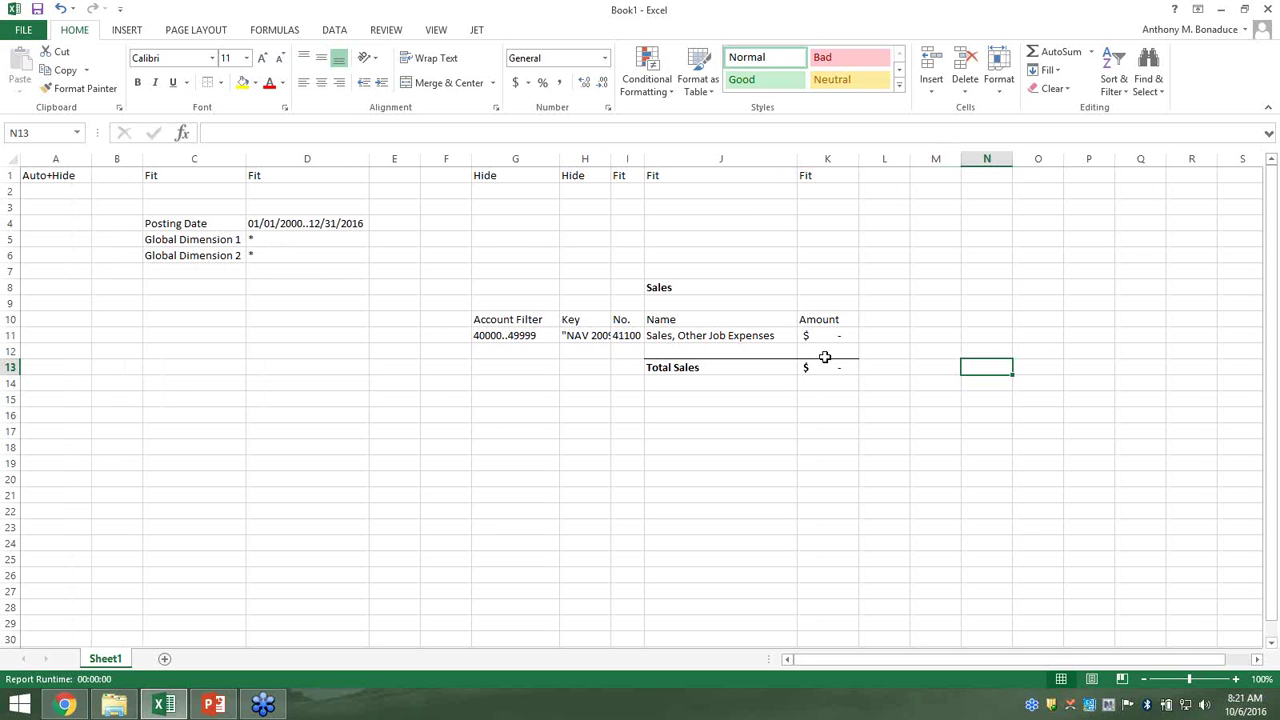
Enter the header hide+? in B1 and =IF(K11=0,"Hide","Show") in B11
{"action": "left_click", "coordinate": [111, 174]}
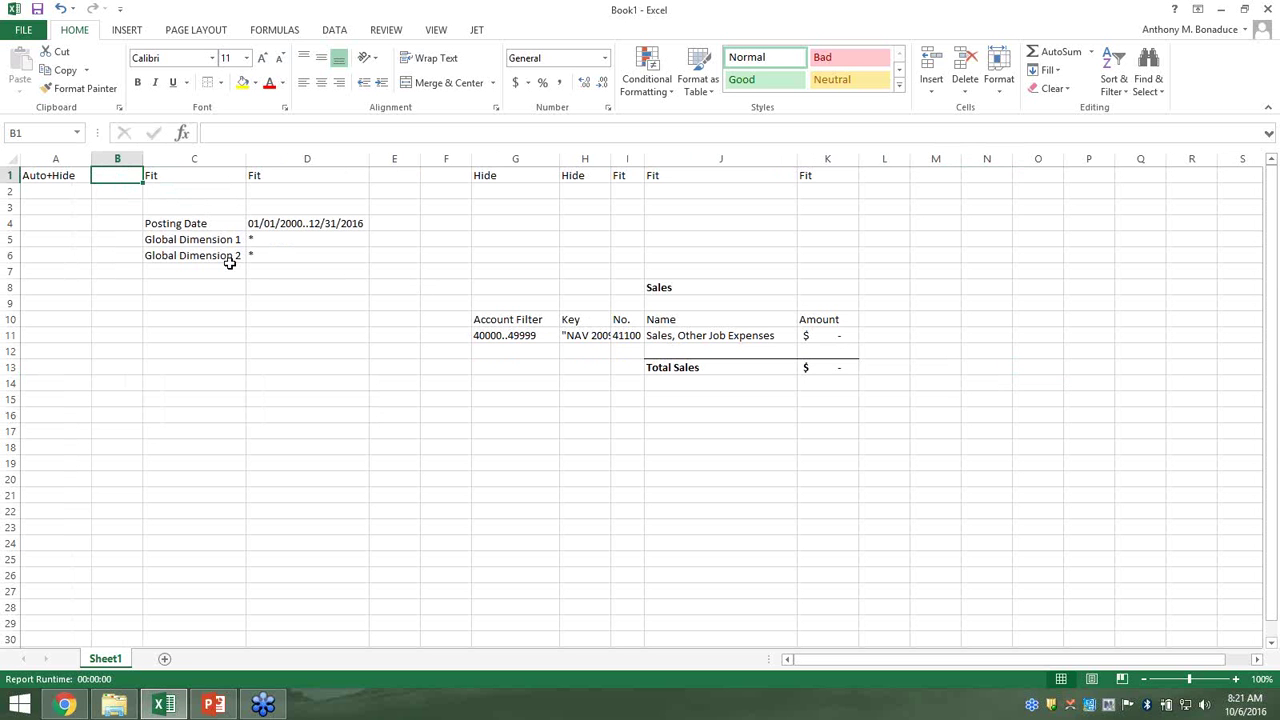
{"action": "type", "text": "hid"}
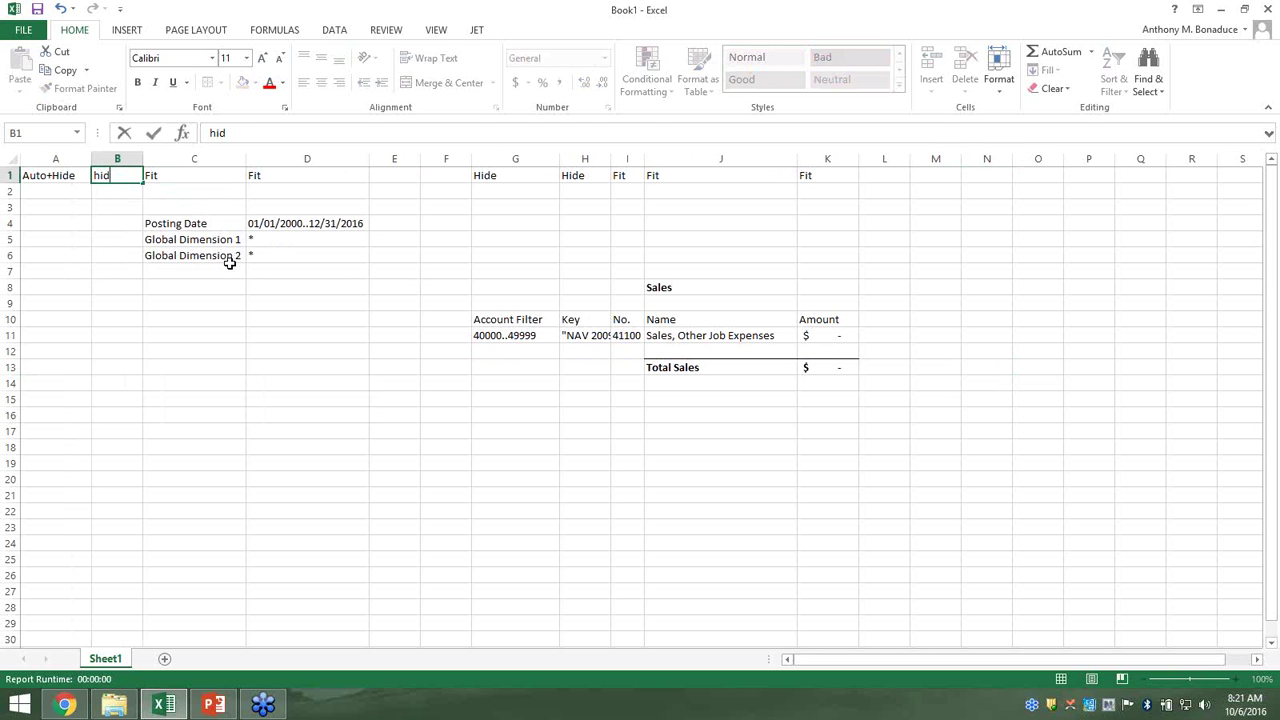
{"action": "type", "text": "e+?"}
{"action": "left_click", "coordinate": [119, 337]}
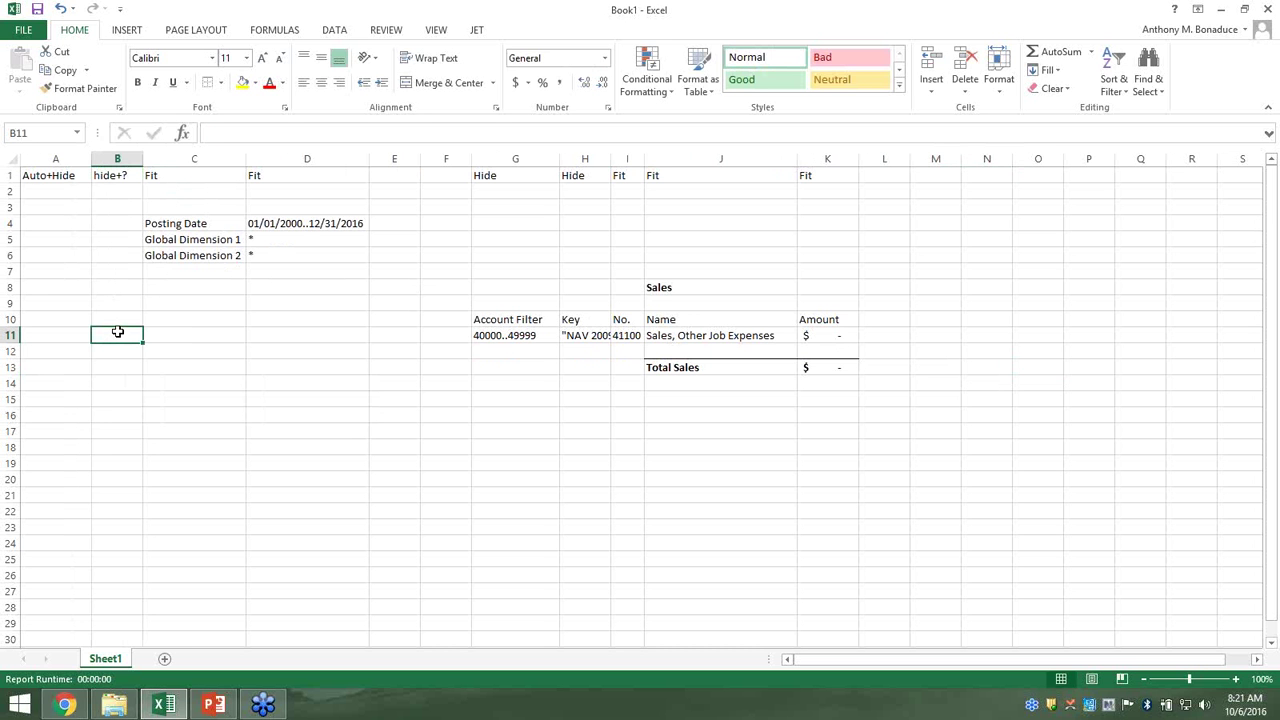
{"action": "type", "text": "="}
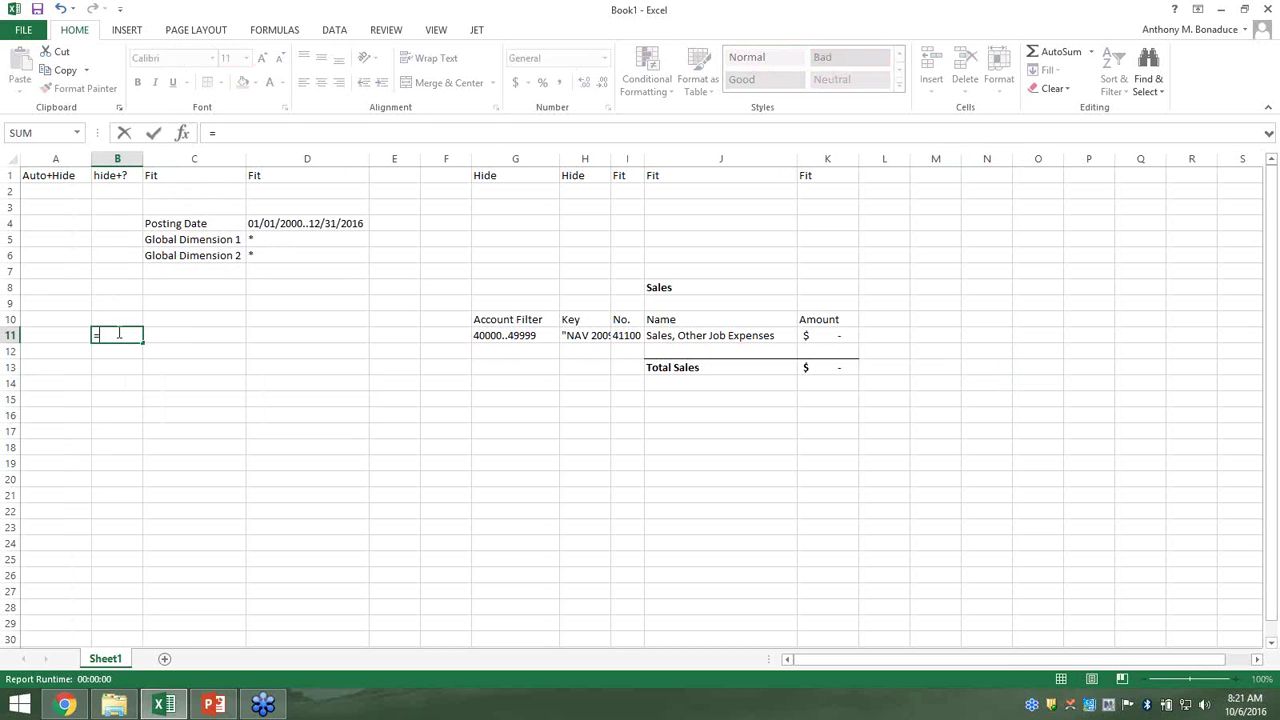
{"action": "type", "text": "IF("}
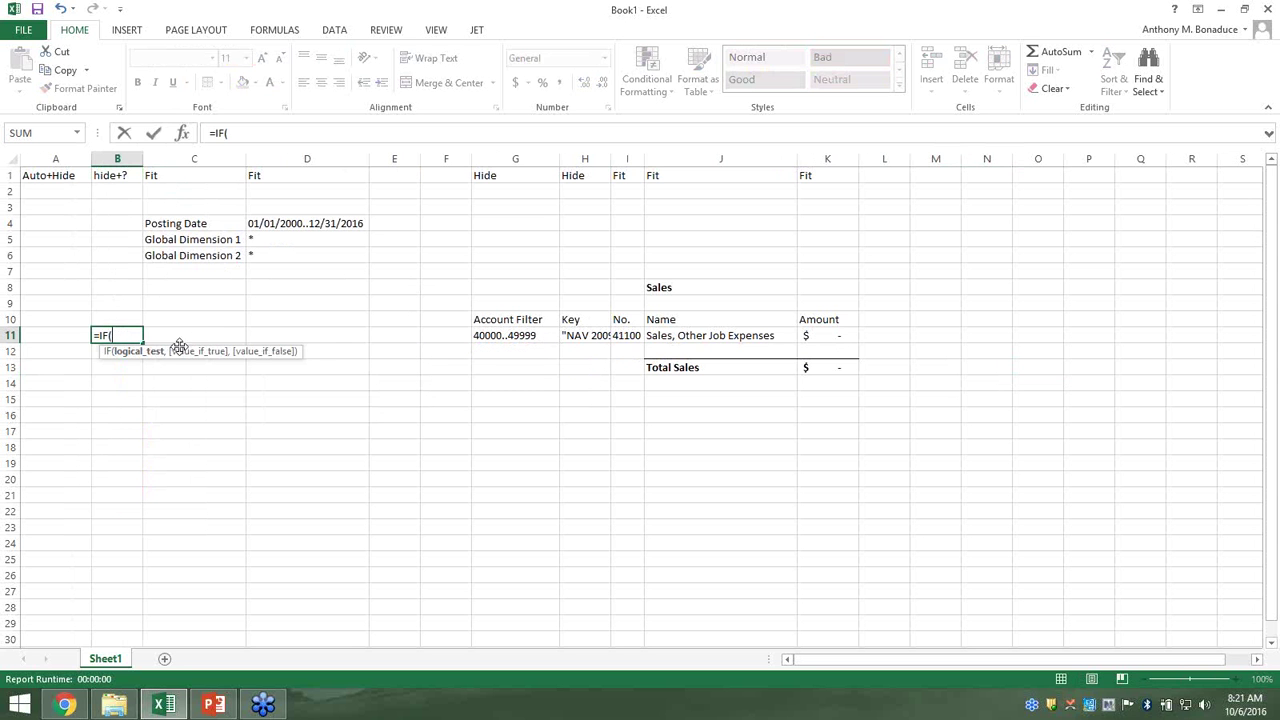
{"action": "left_click", "coordinate": [836, 335]}
{"action": "type", "text": "=0"}
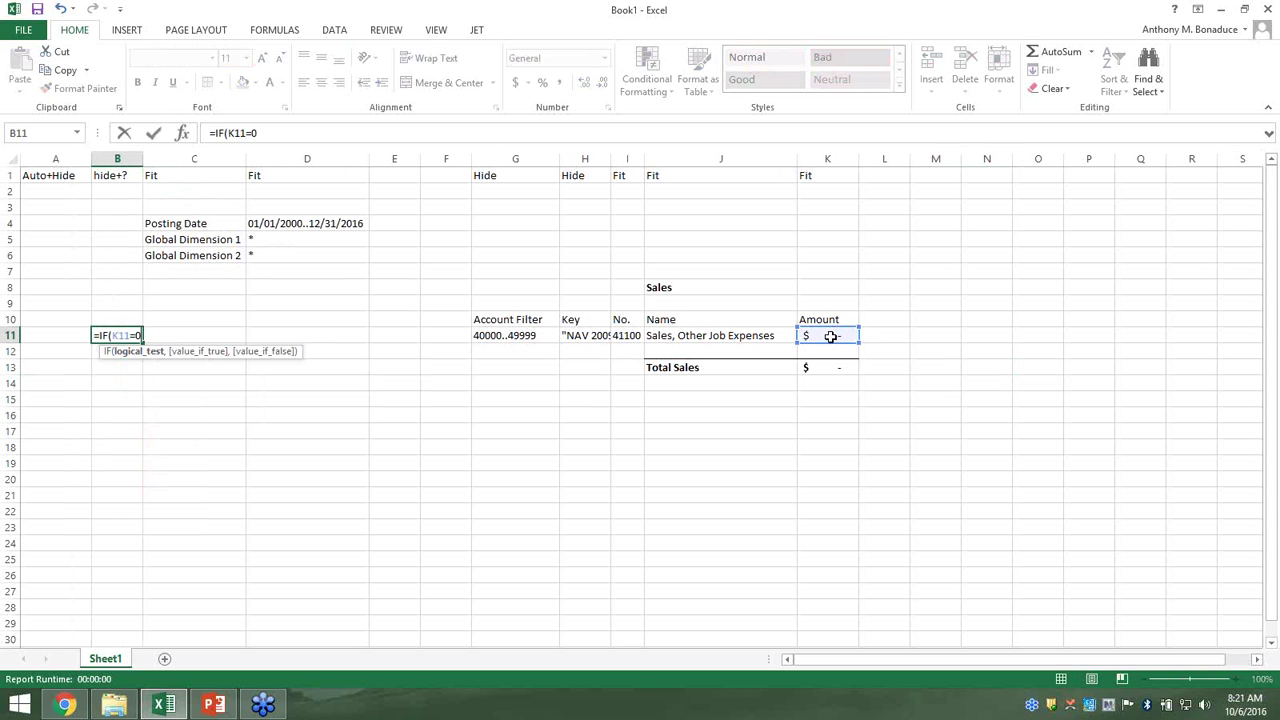
{"action": "type", "text": ",\""}
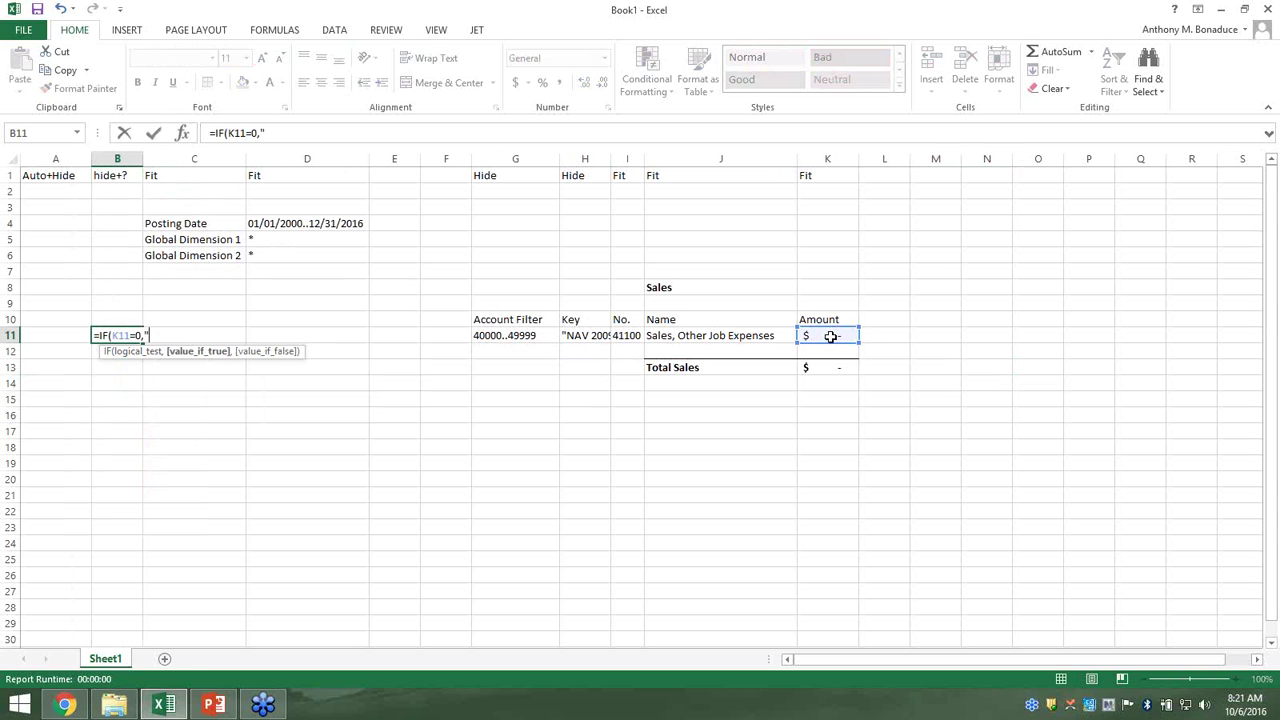
{"action": "type", "text": "Hide\",\""}
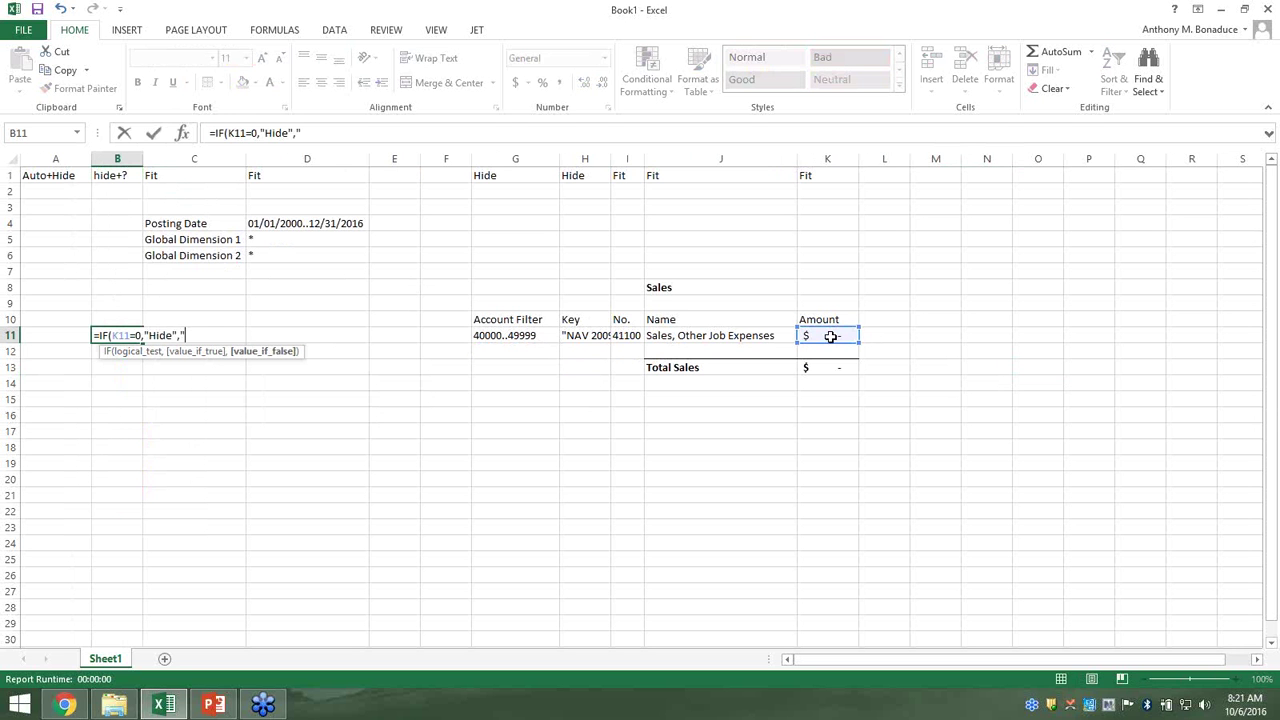
{"action": "type", "text": "Show\")"}
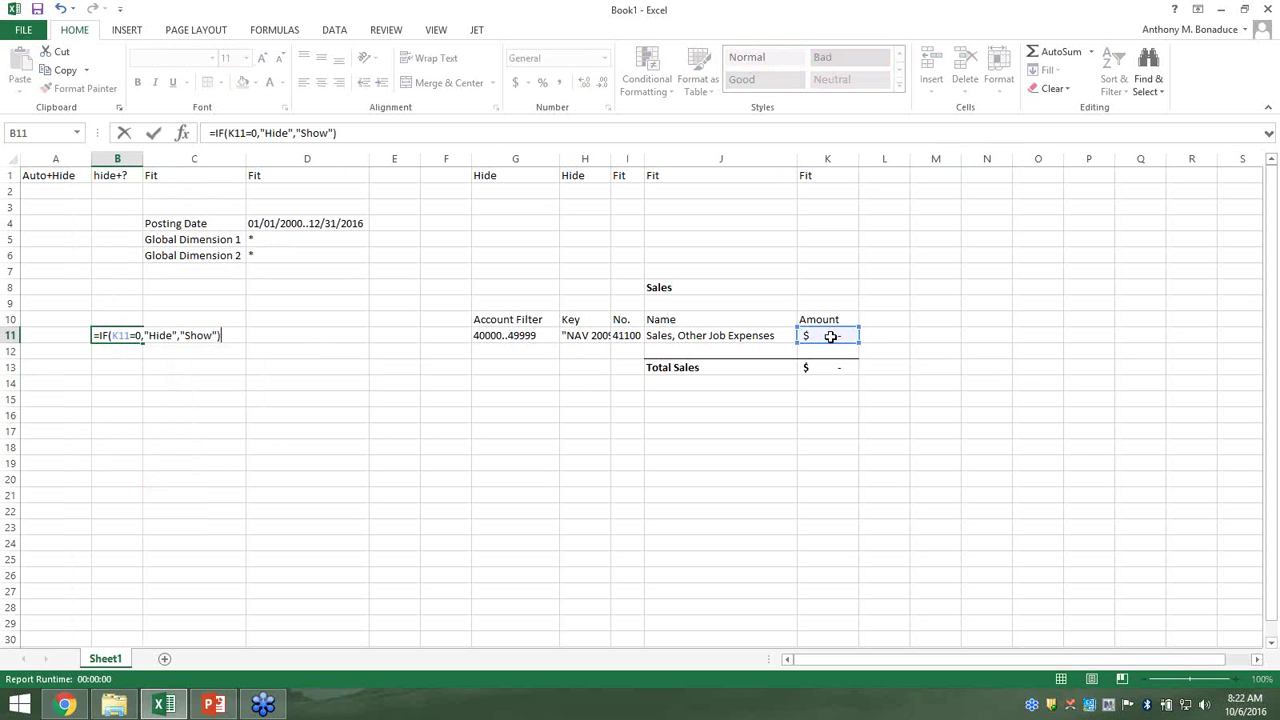
{"action": "key", "text": "Return"}
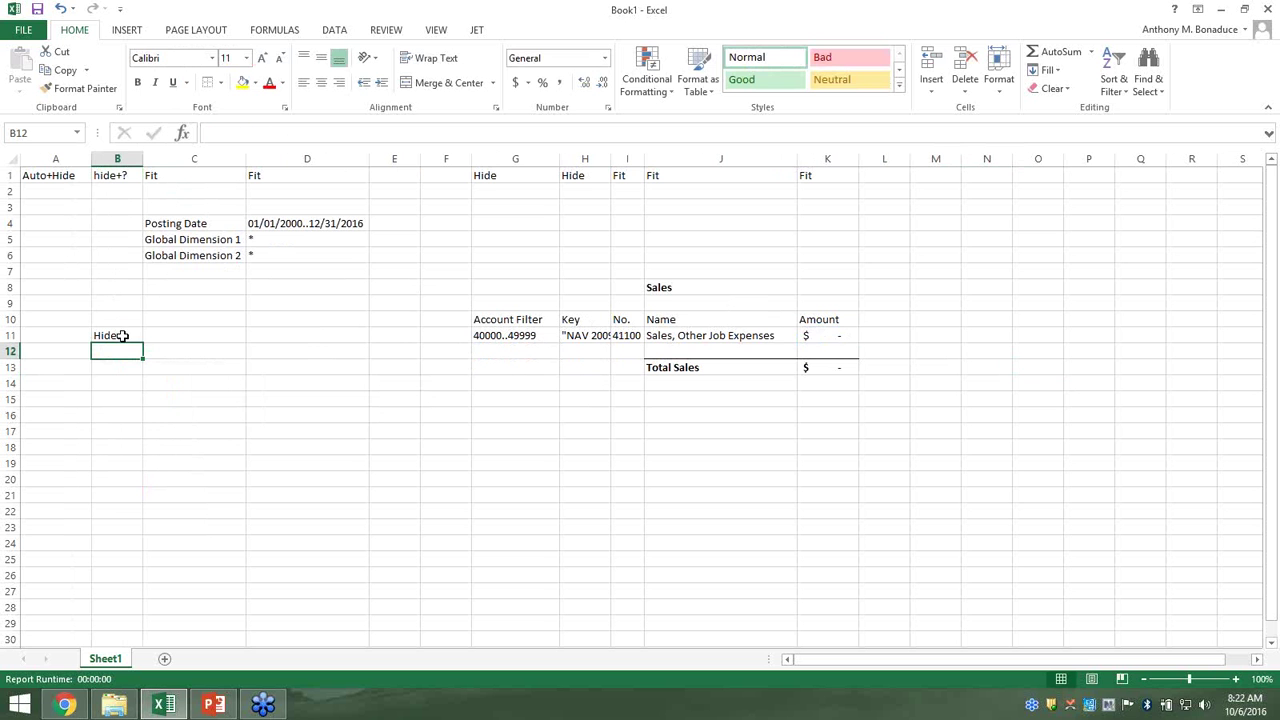
{"action": "left_click", "coordinate": [191, 335]}
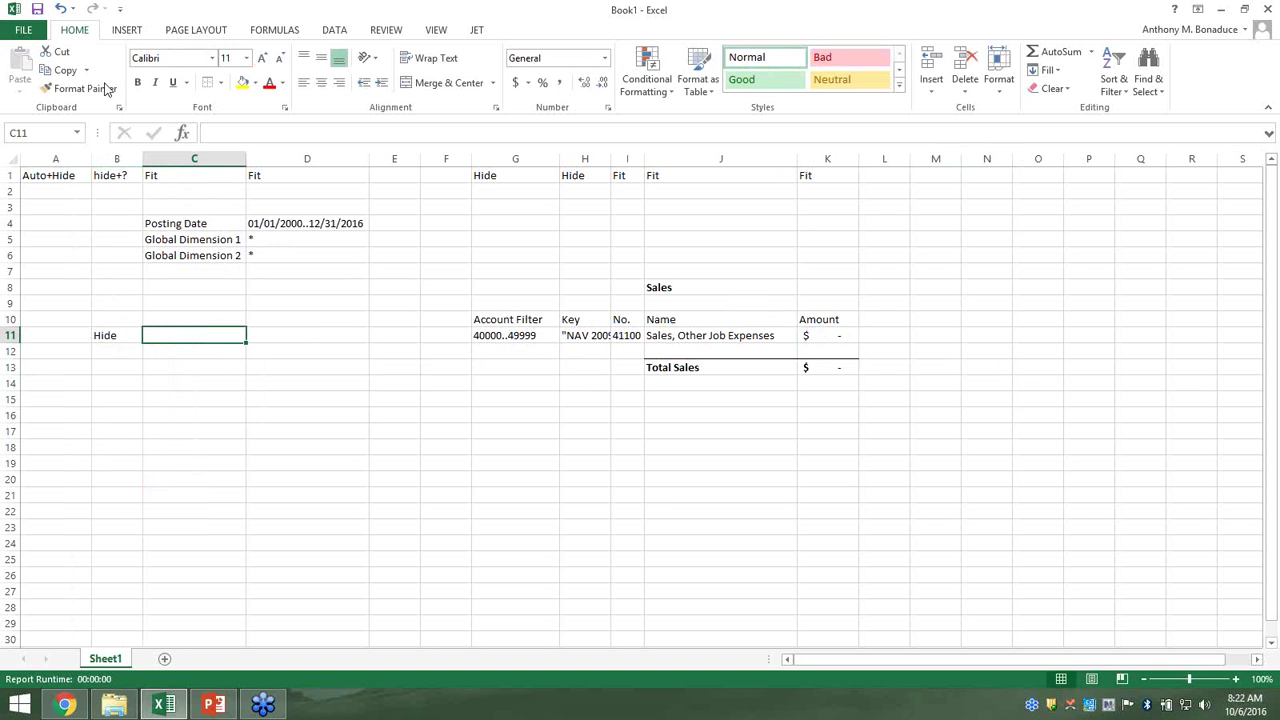
{"action": "left_click", "coordinate": [481, 30]}
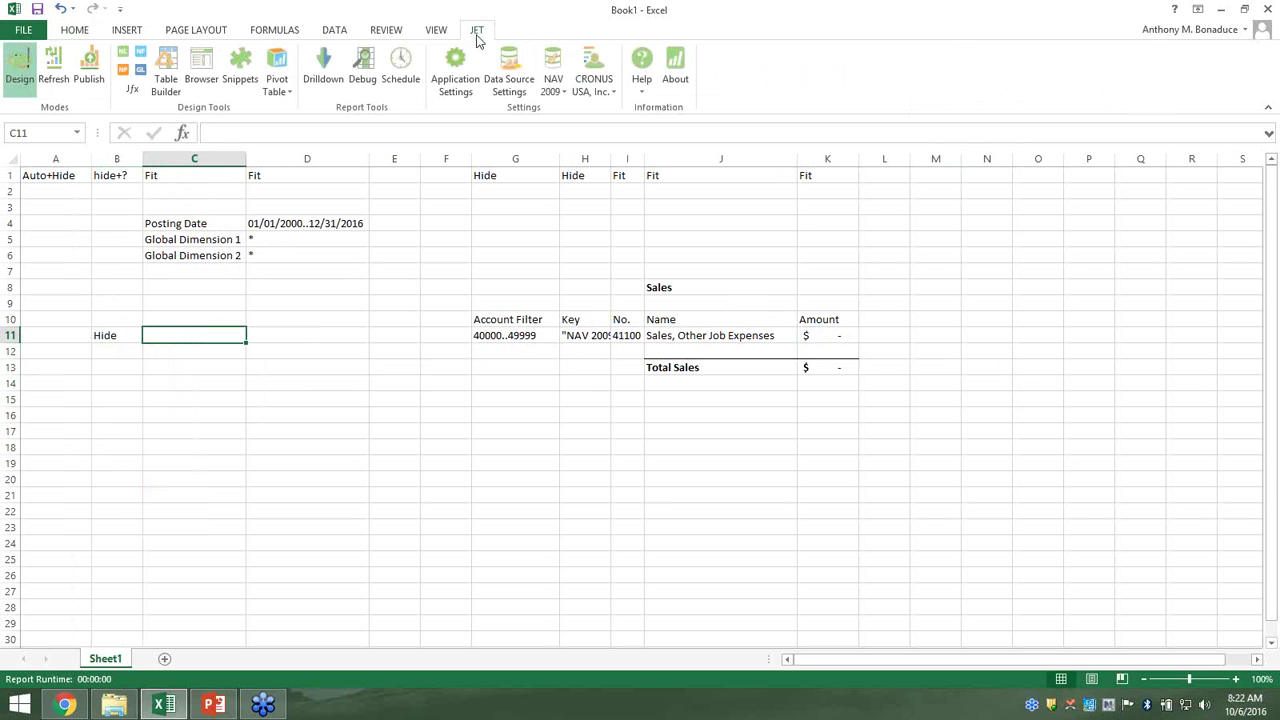
{"action": "left_click", "coordinate": [52, 82]}
{"action": "left_click", "coordinate": [690, 380]}
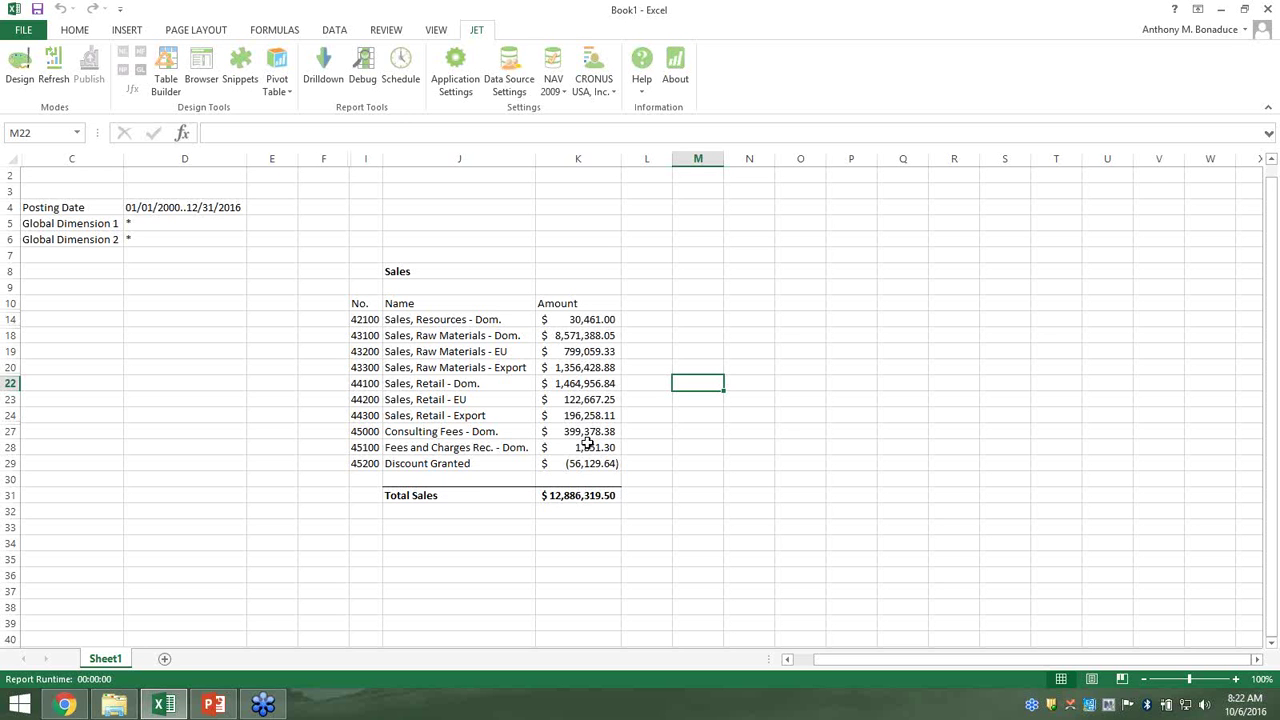
{"action": "left_click", "coordinate": [20, 72]}
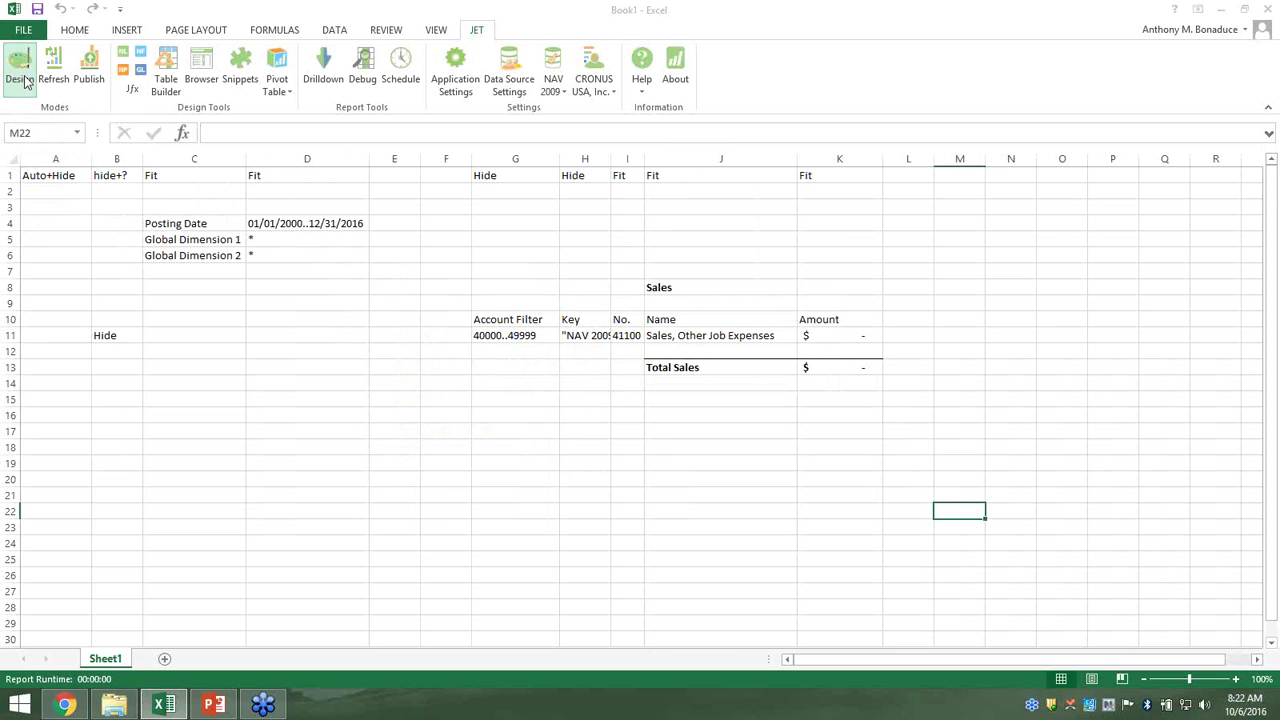
{"action": "left_click", "coordinate": [46, 317]}
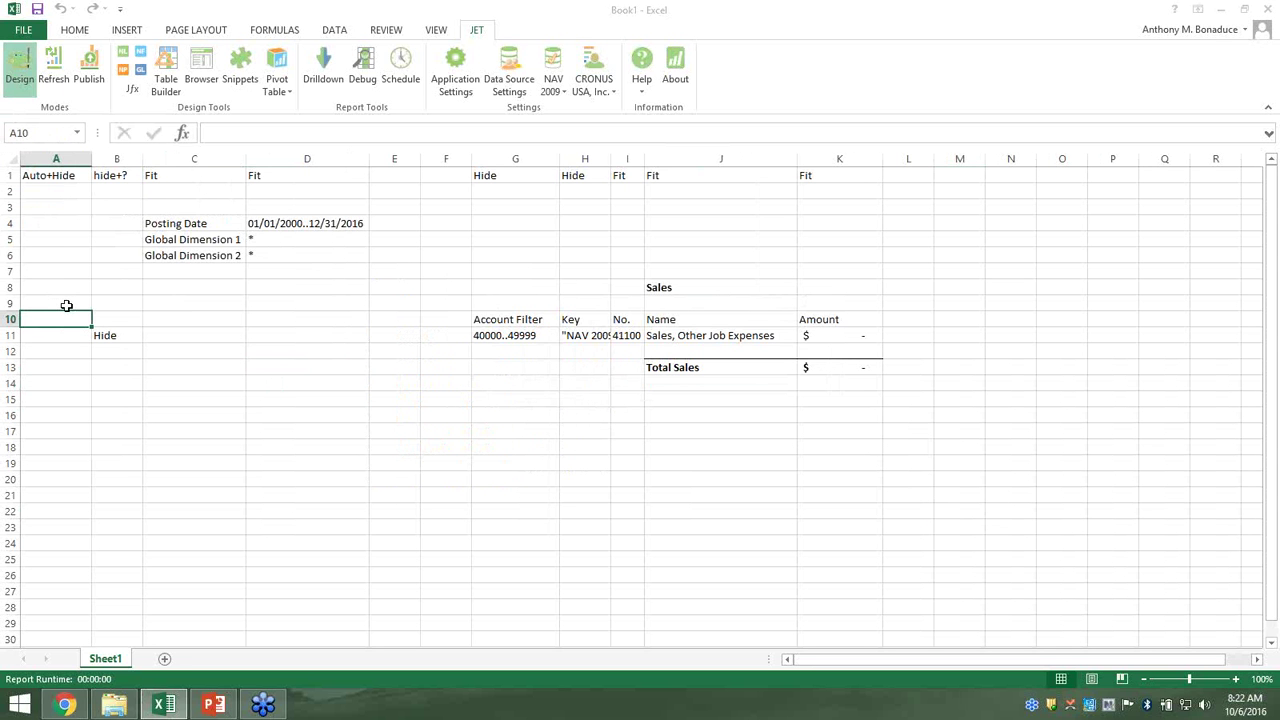
{"action": "left_click", "coordinate": [53, 66]}
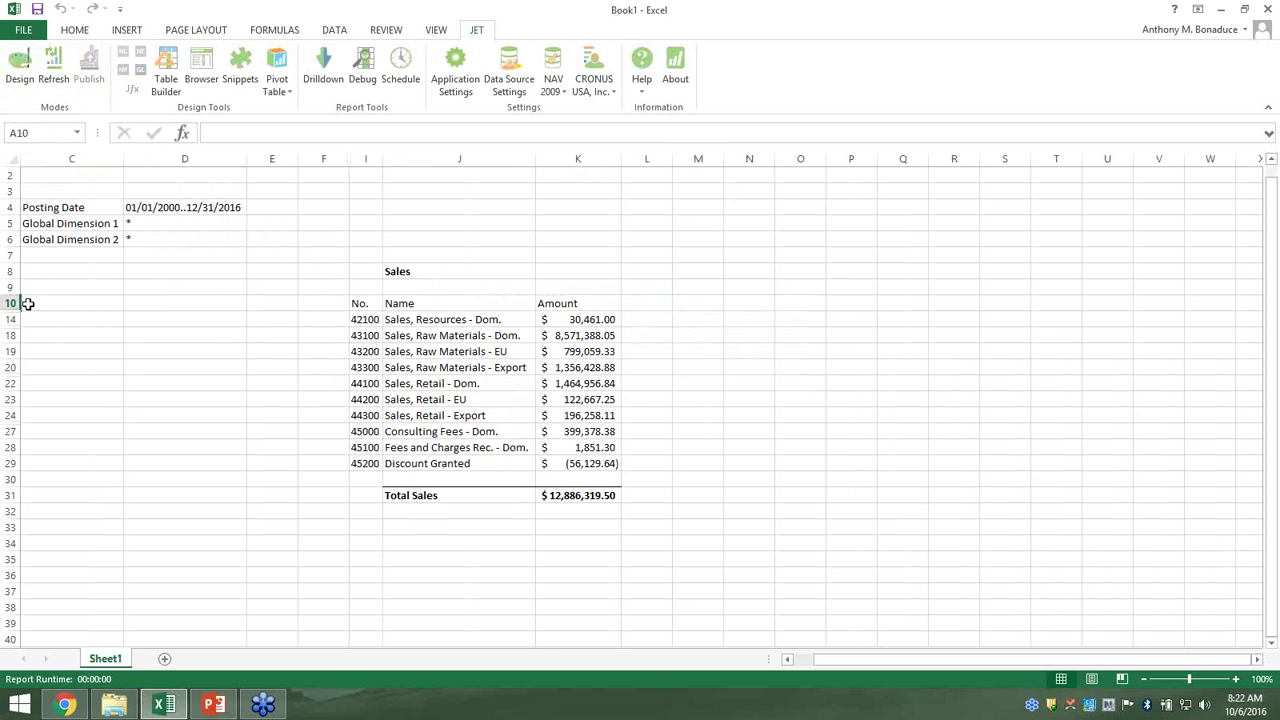
{"action": "left_click", "coordinate": [20, 70]}
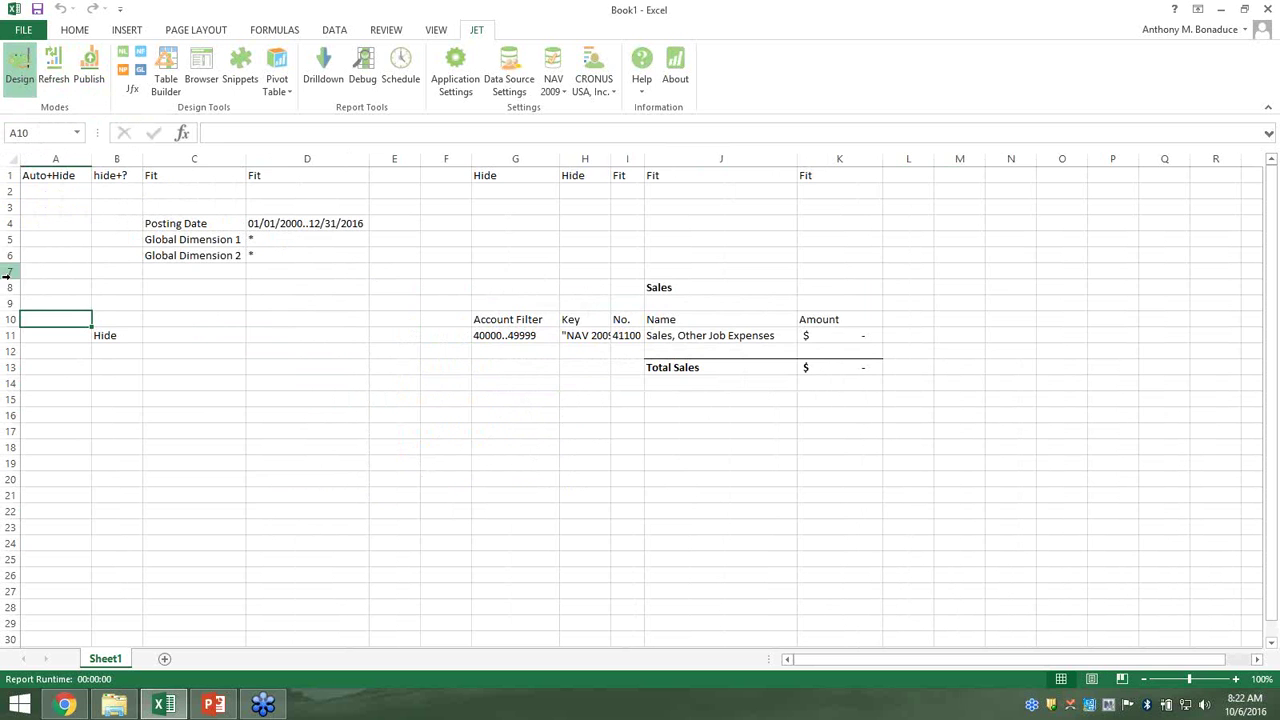
Copy rows 8–13 containing the Sales block
{"action": "left_click_drag", "start_coordinate": [8, 287], "coordinate": [8, 366]}
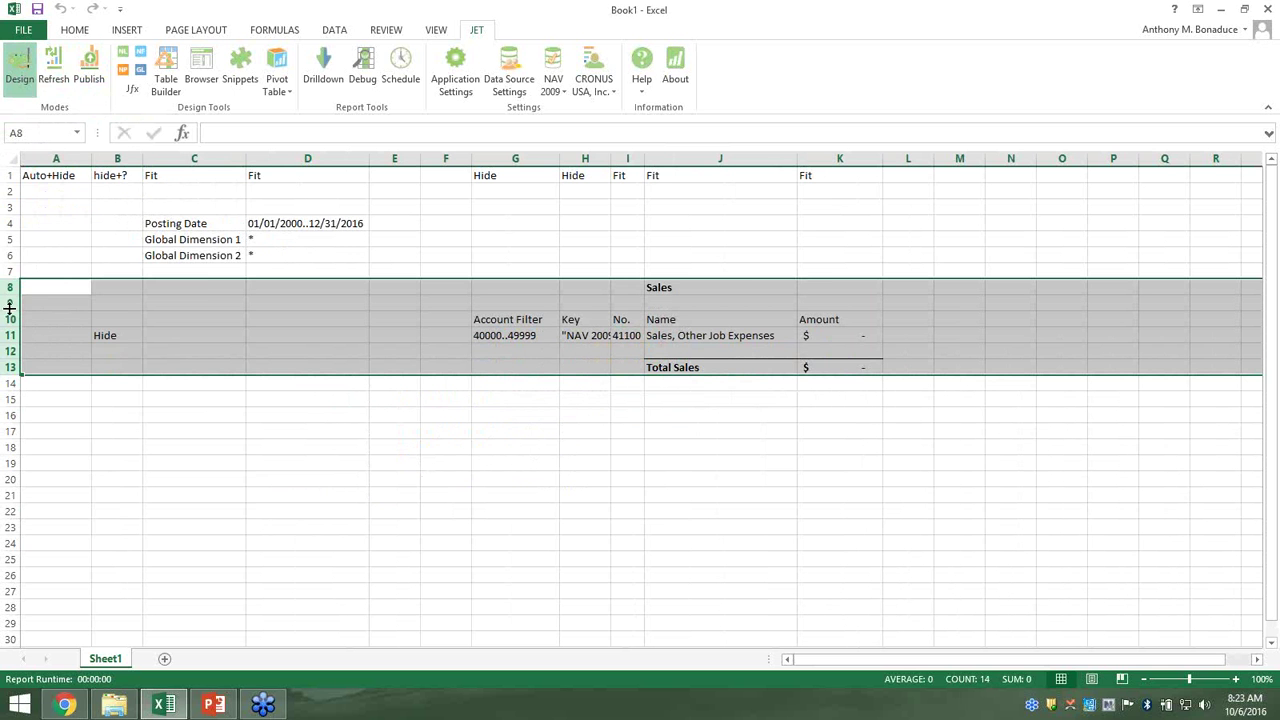
{"action": "right_click", "coordinate": [8, 305]}
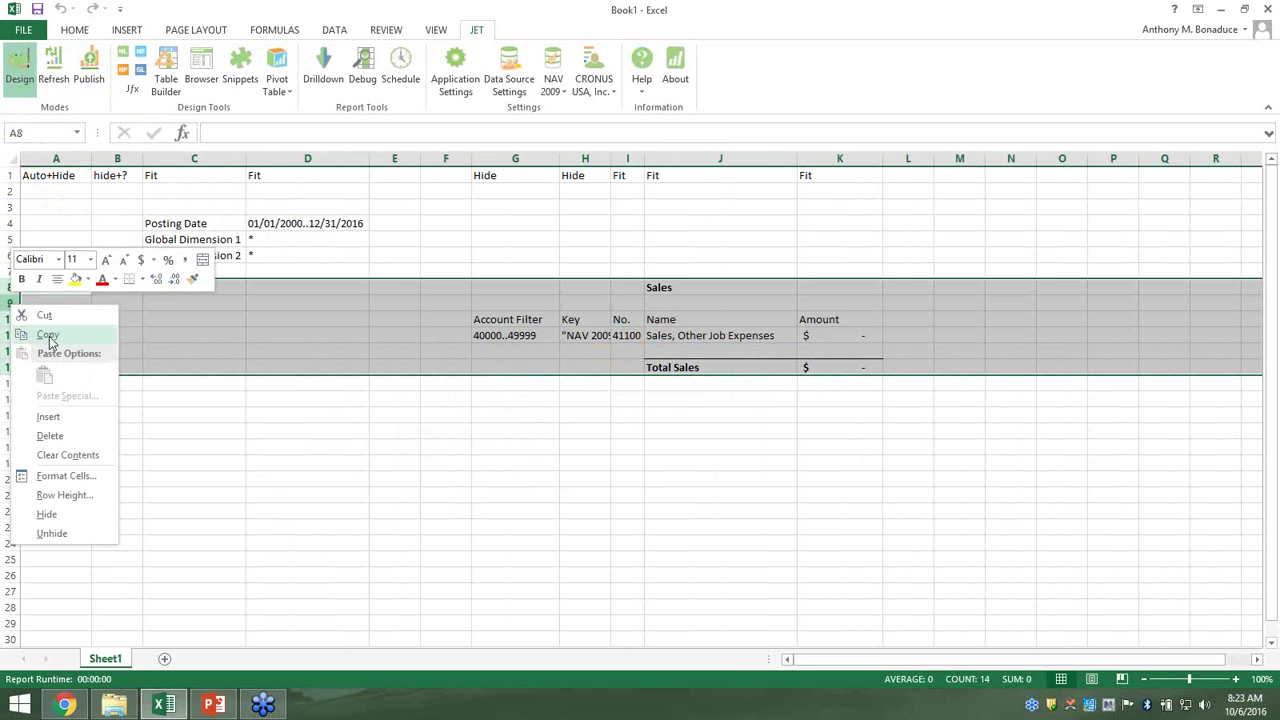
{"action": "left_click", "coordinate": [48, 333]}
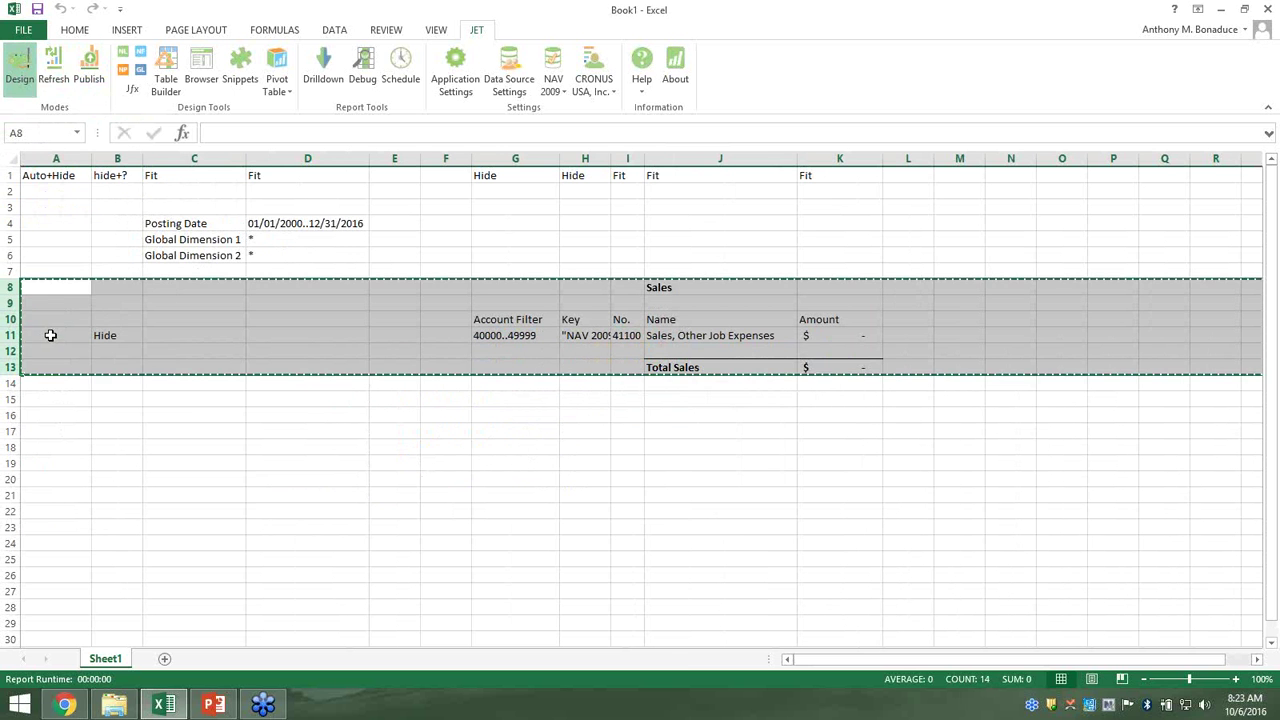
Paste the copied rows at row 15 and clear the copy marquee
{"action": "left_click", "coordinate": [10, 399]}
{"action": "right_click", "coordinate": [9, 399]}
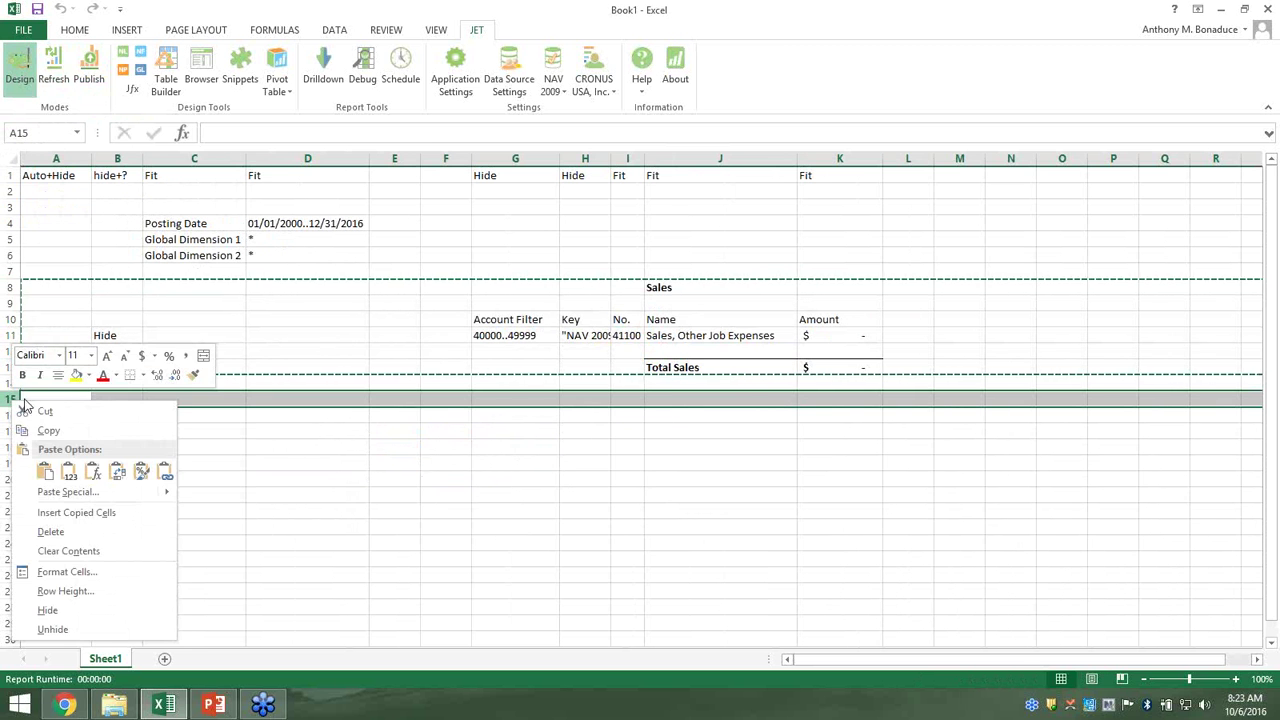
{"action": "left_click", "coordinate": [46, 475]}
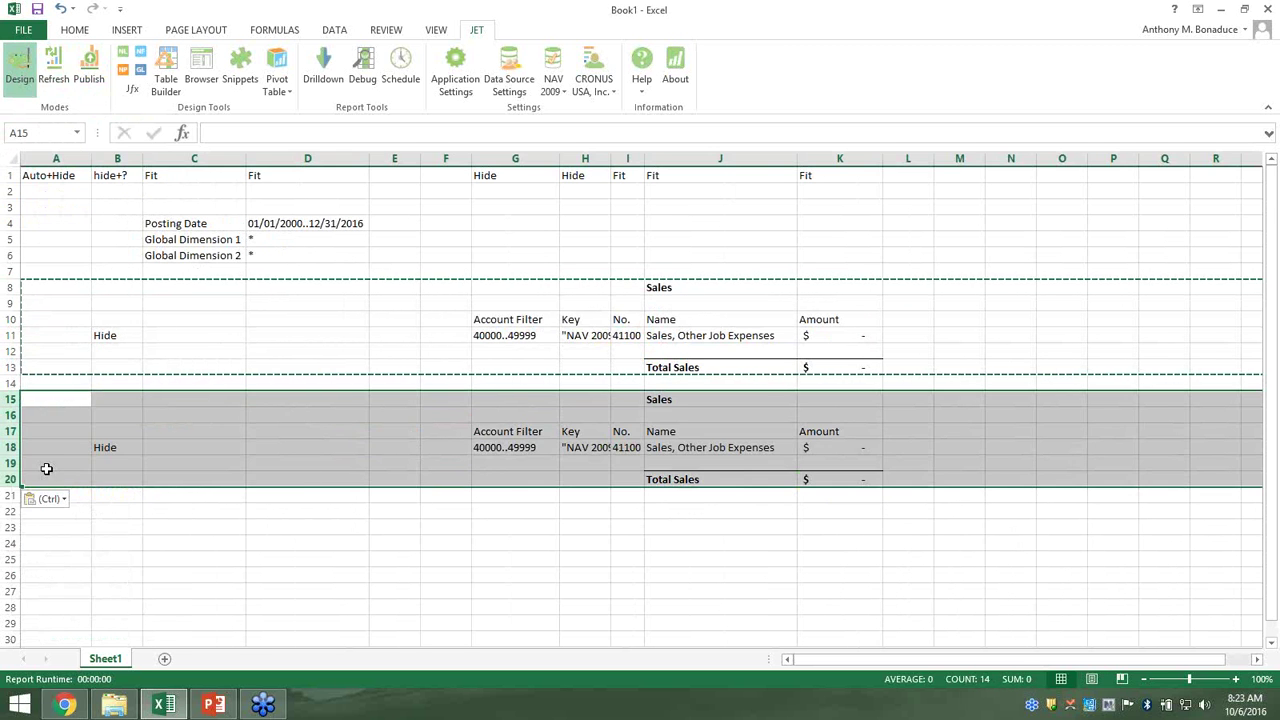
{"action": "left_click", "coordinate": [815, 577]}
{"action": "key", "text": "Escape"}
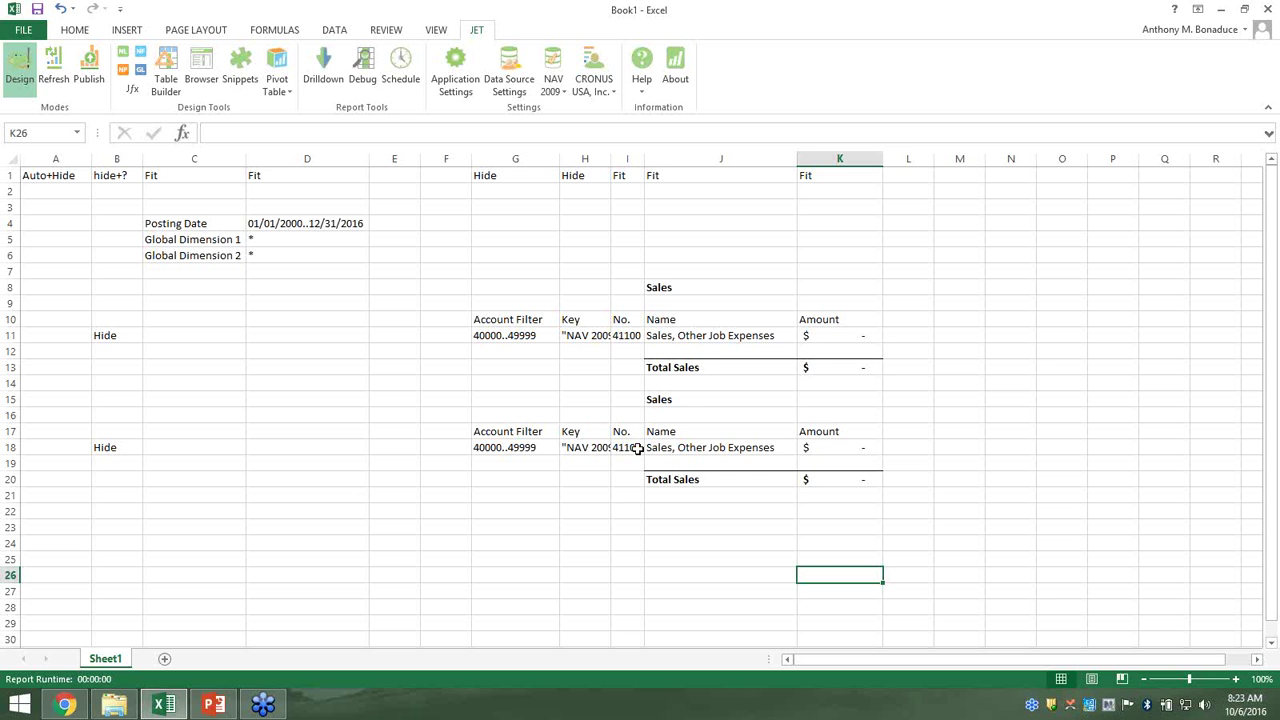
Rename the copied block's heading in J15 to Cost of GS
{"action": "left_click", "coordinate": [698, 402]}
{"action": "type", "text": "Cost of GS"}
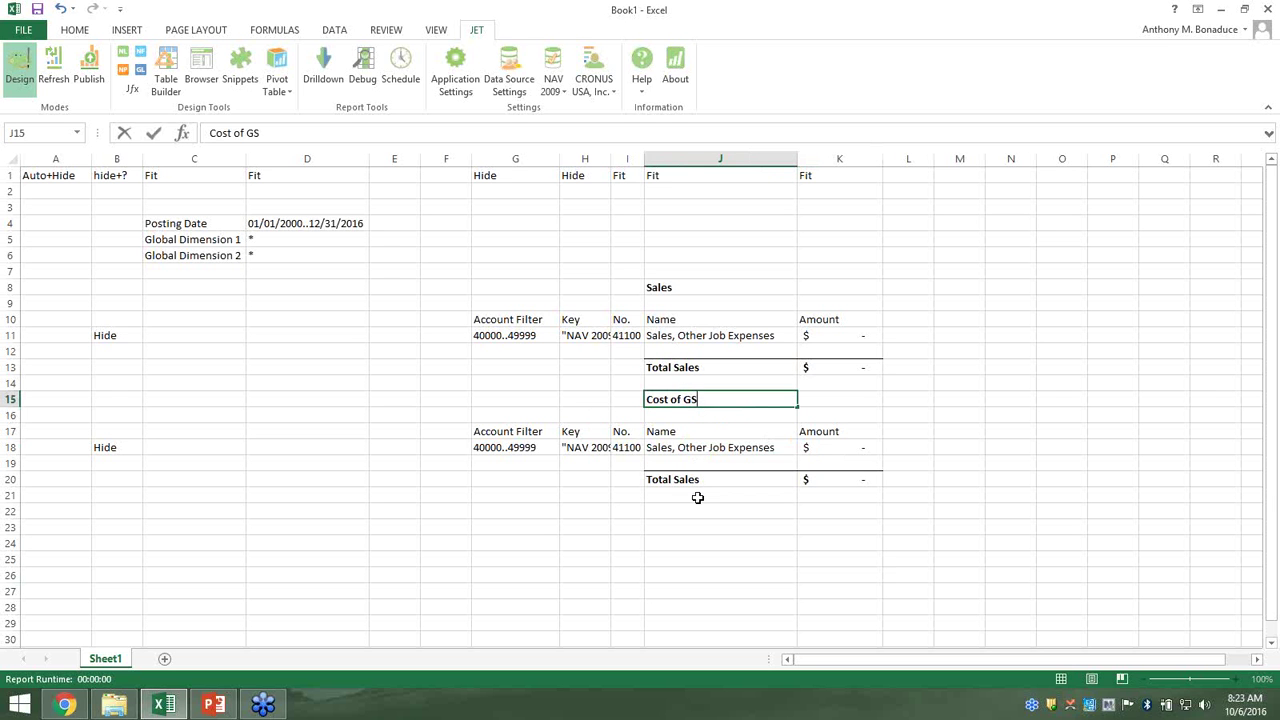
{"action": "left_click", "coordinate": [709, 542]}
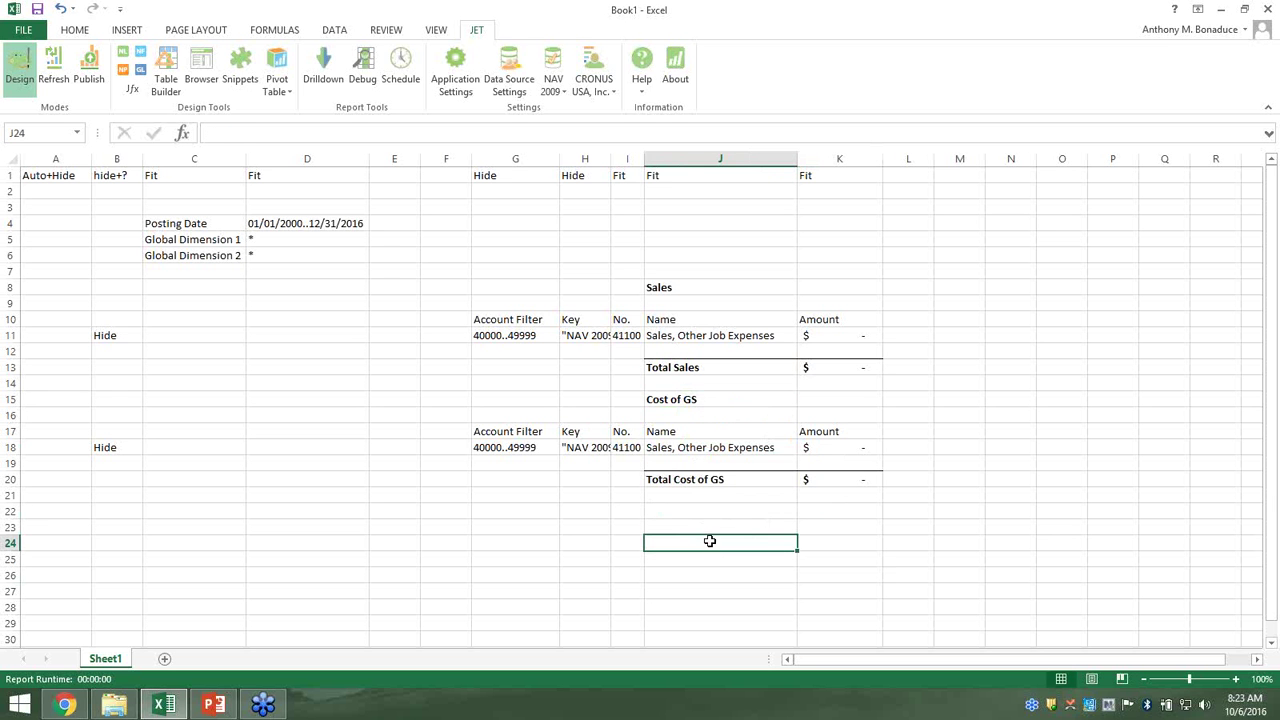
{"action": "left_click", "coordinate": [709, 371]}
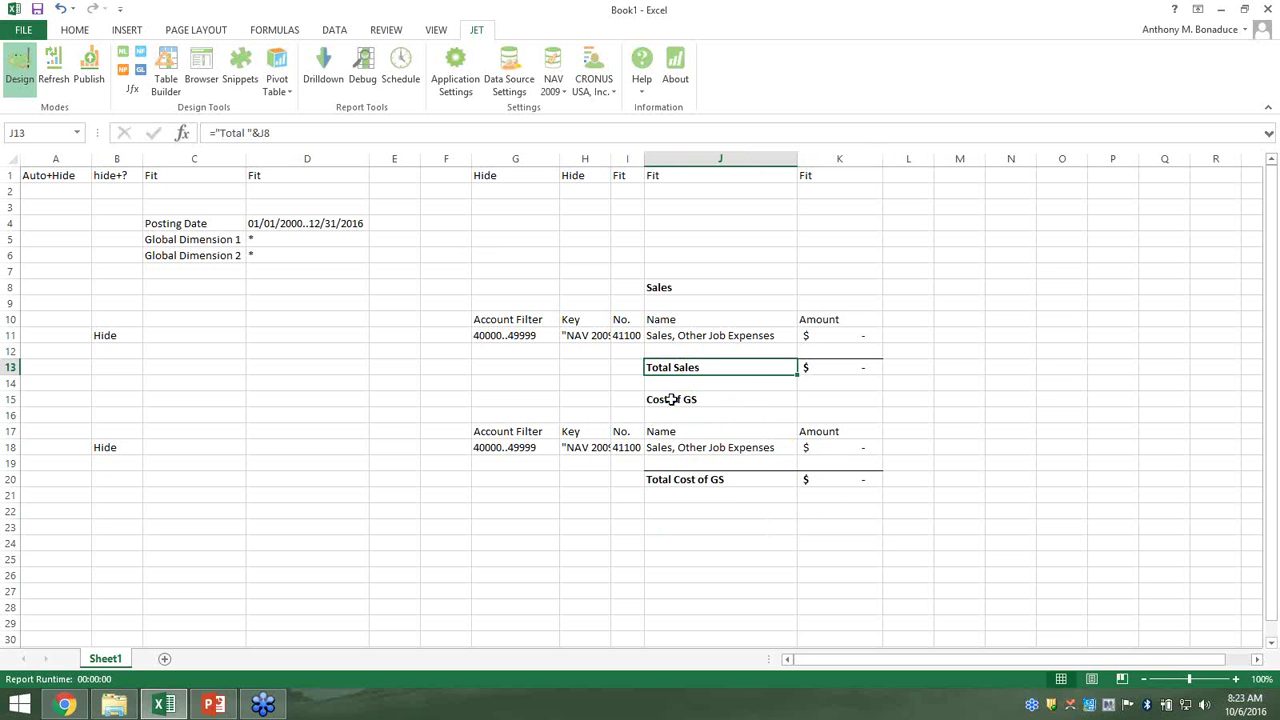
{"action": "left_click", "coordinate": [703, 528]}
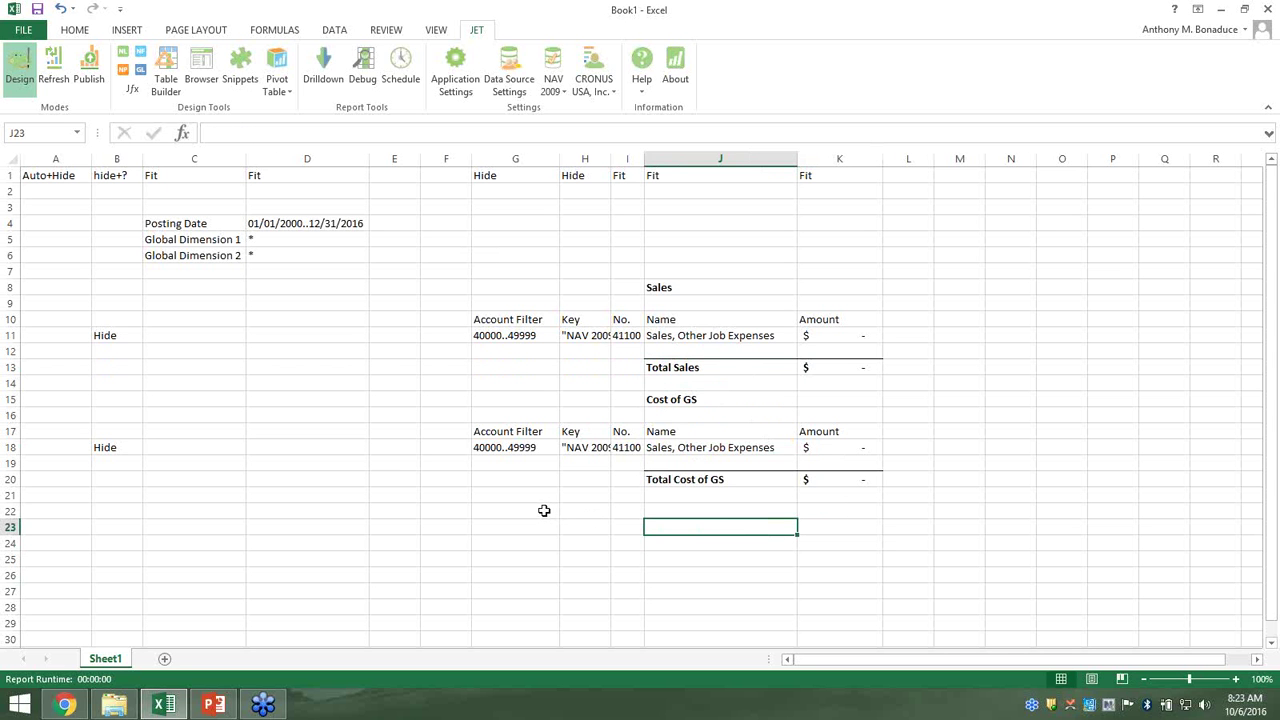
Remove the minus sign from the K18 amount formula, leaving =NF(...)
{"action": "left_click", "coordinate": [833, 447]}
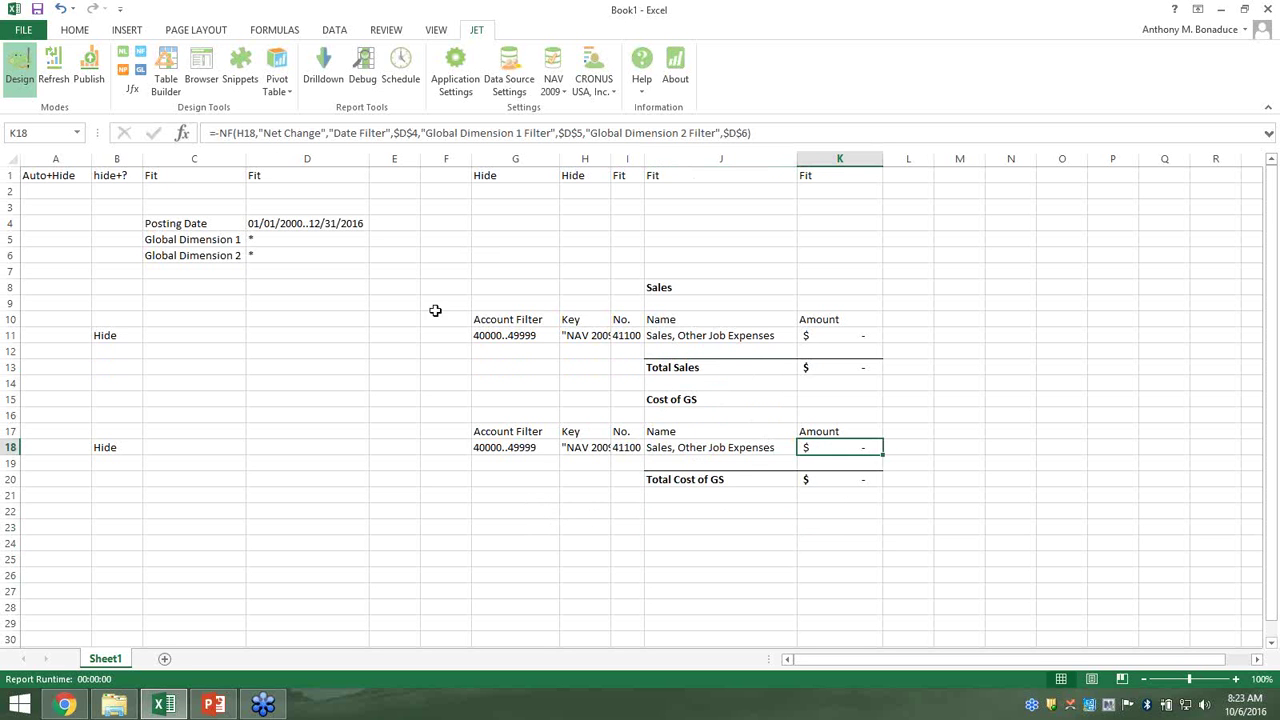
{"action": "left_click", "coordinate": [221, 133]}
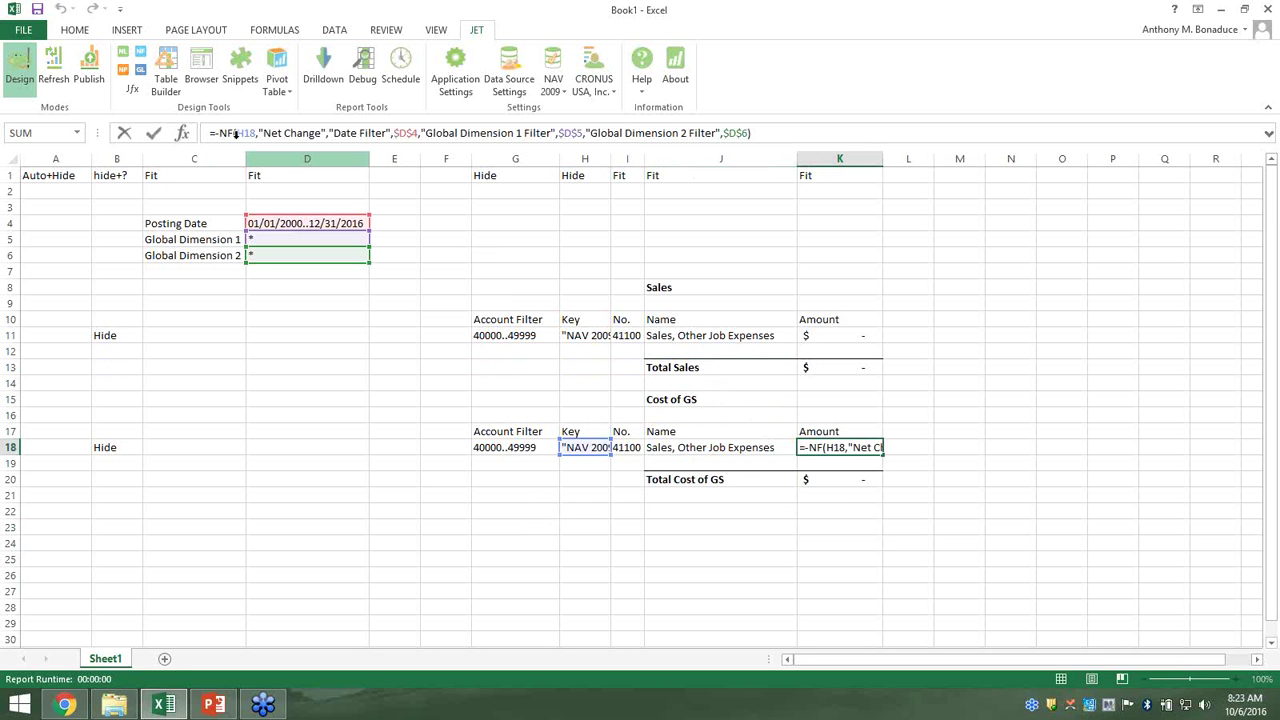
{"action": "key", "text": "BackSpace"}
{"action": "key", "text": "Return"}
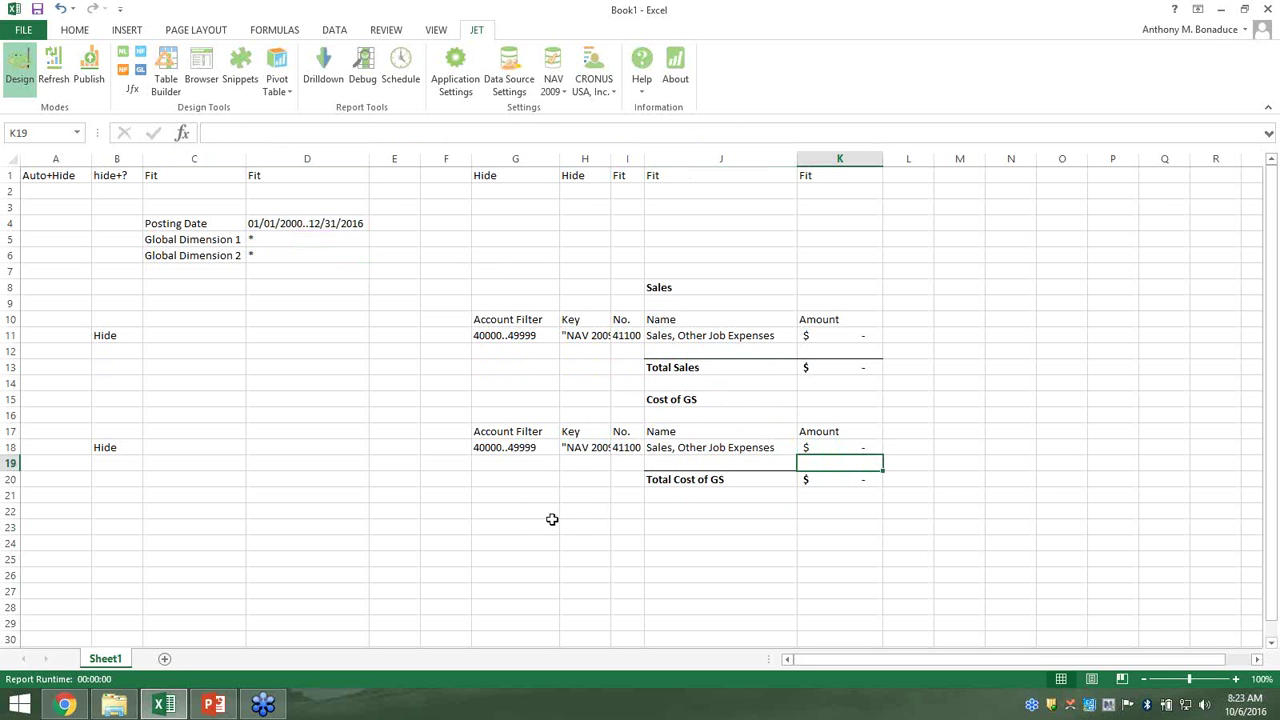
Change the G18 account filter to 50000..59999
{"action": "left_click", "coordinate": [514, 449]}
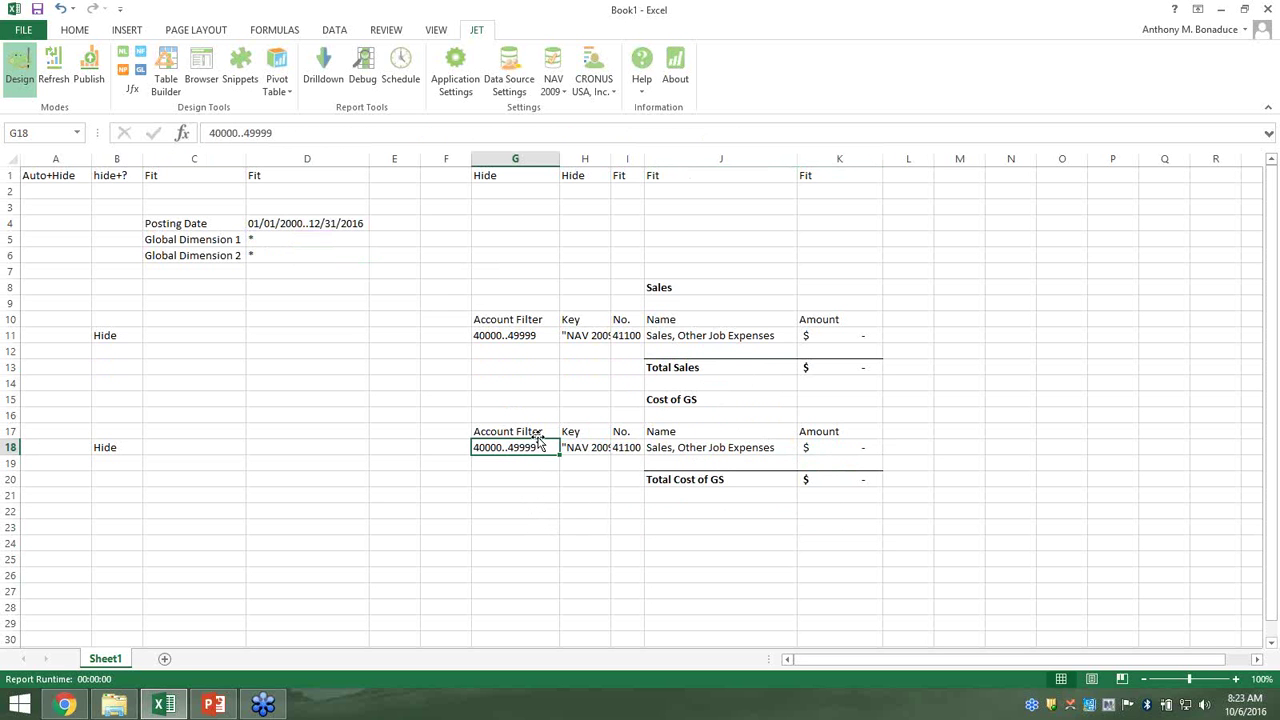
{"action": "left_click", "coordinate": [211, 133]}
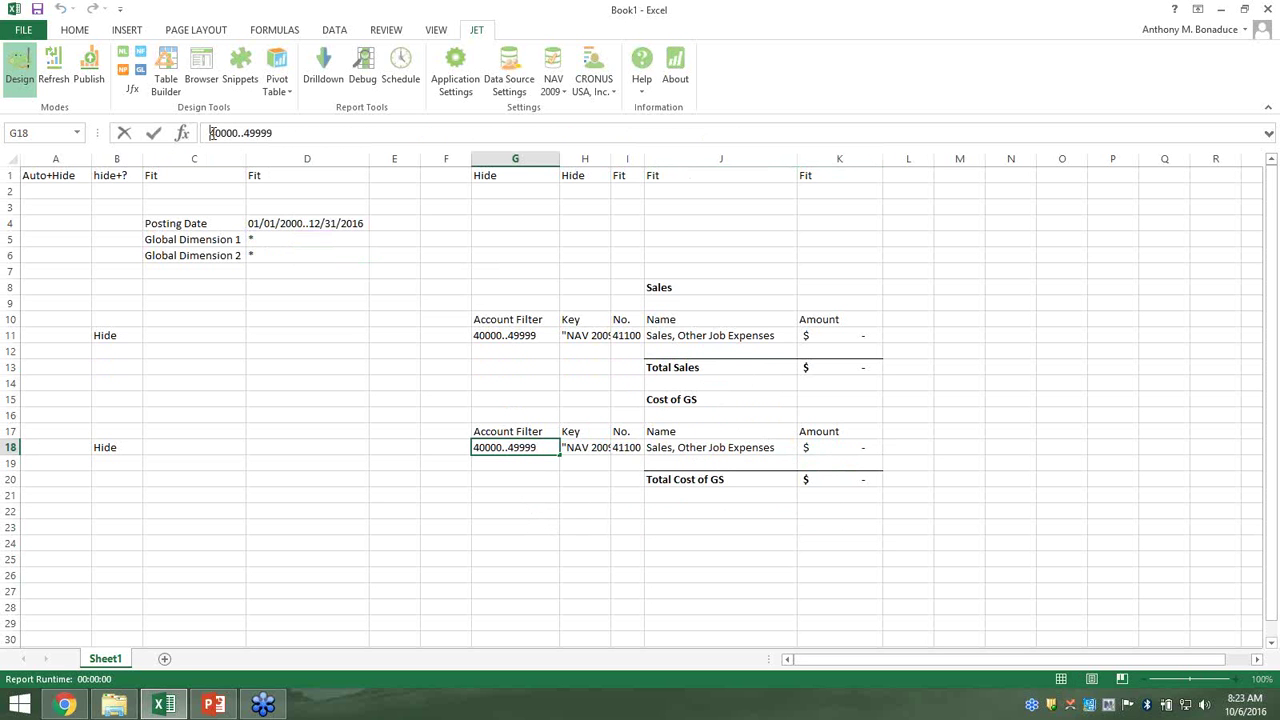
{"action": "key", "text": "Delete"}
{"action": "type", "text": "5"}
{"action": "key", "text": "Return"}
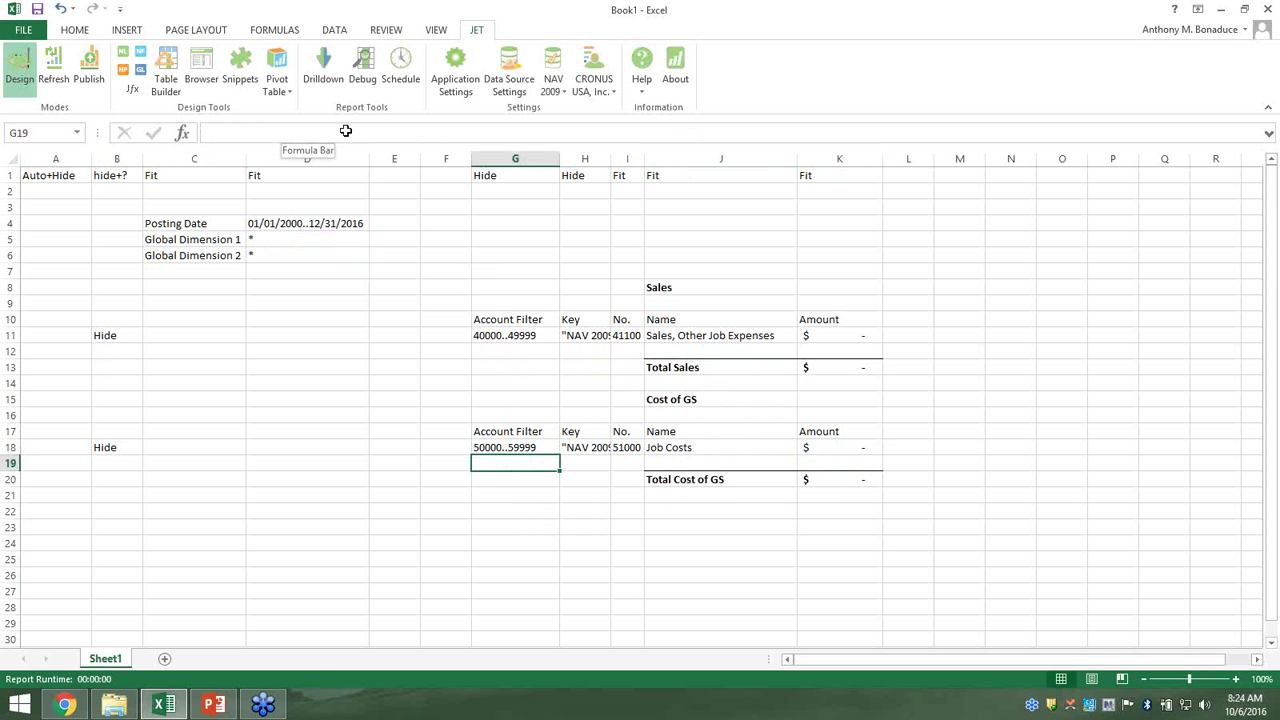
{"action": "left_click", "coordinate": [672, 511]}
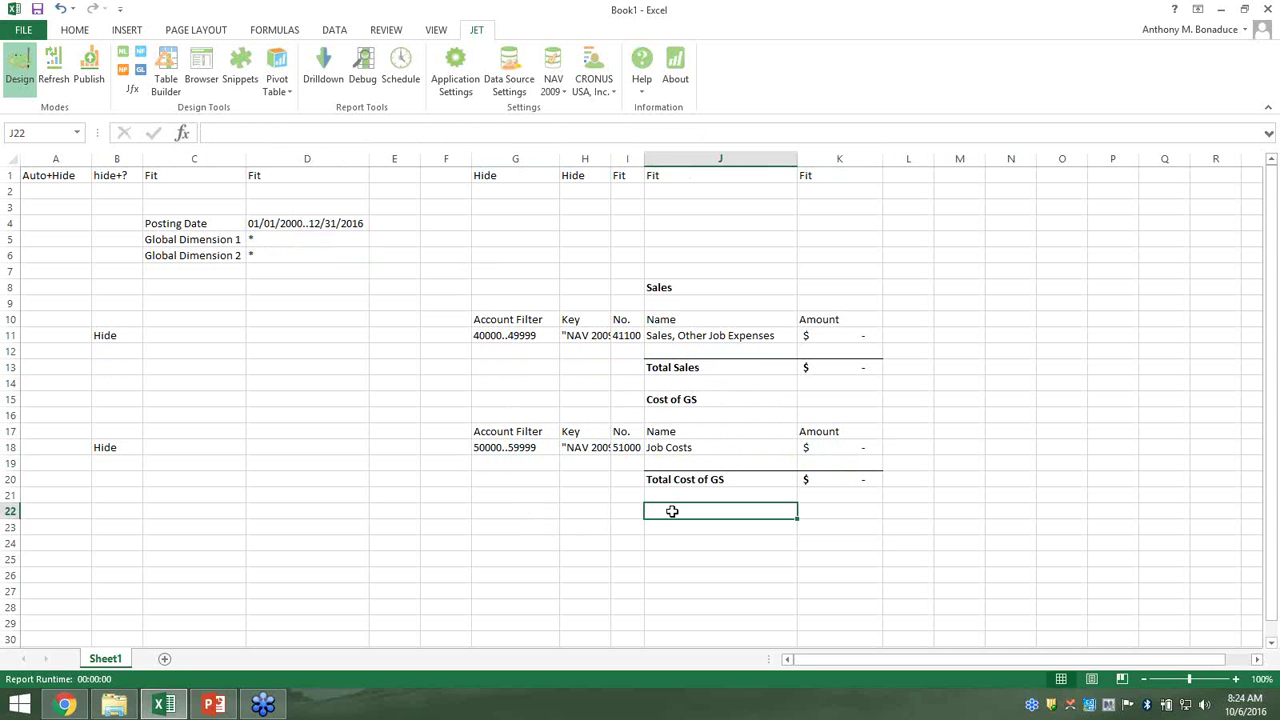
Enter the label Gross Profit in J22 and the formula =K13-K20 in K22
{"action": "type", "text": "Gross Profit"}
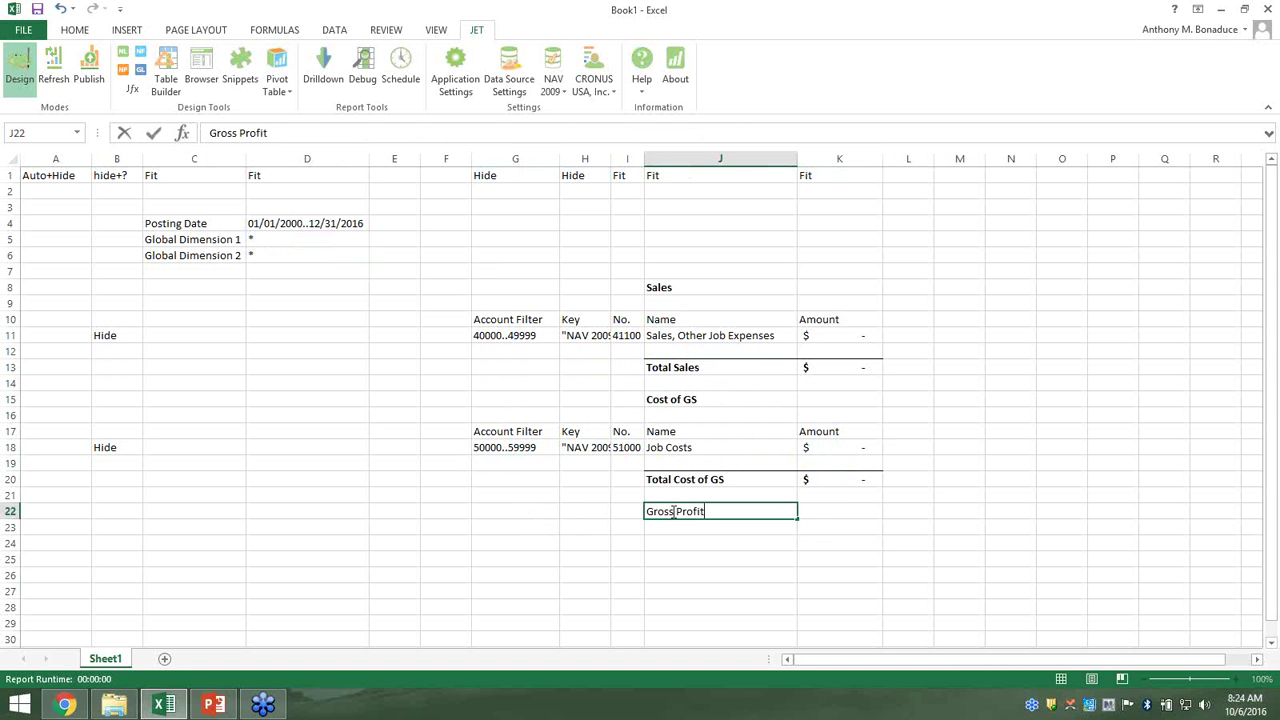
{"action": "key", "text": "Tab"}
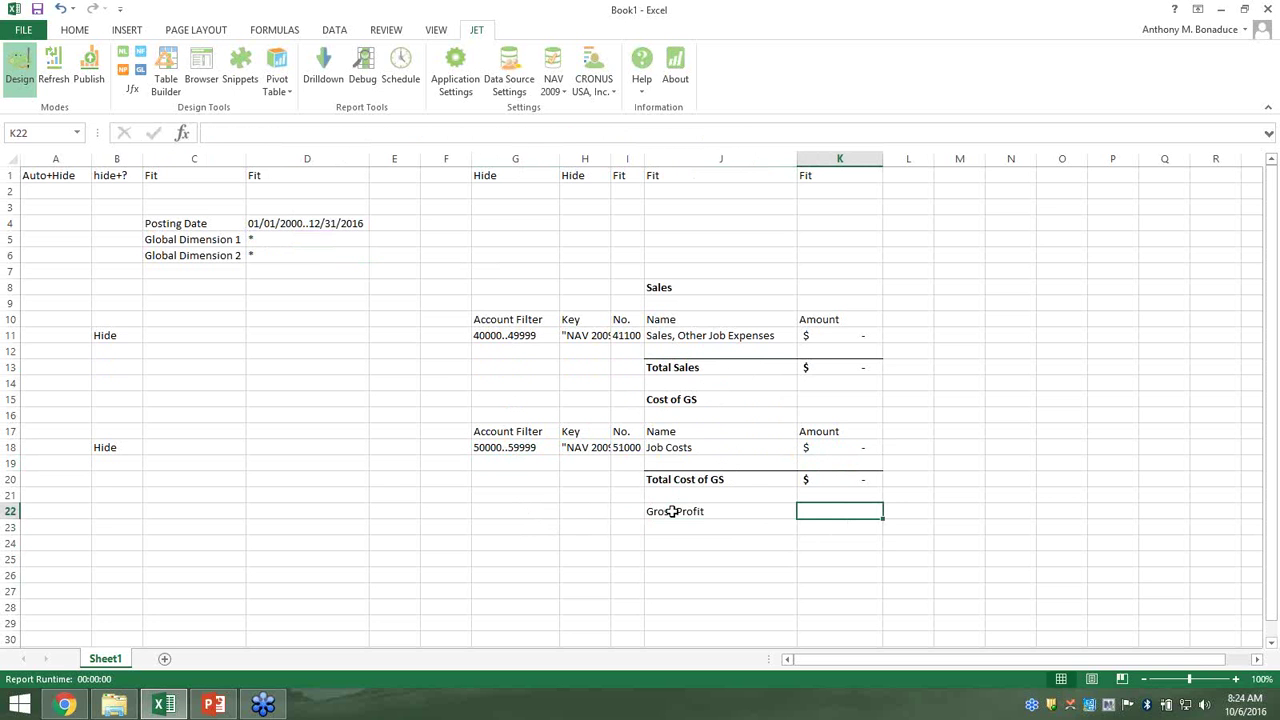
{"action": "type", "text": "="}
{"action": "left_click", "coordinate": [824, 367]}
{"action": "type", "text": "-"}
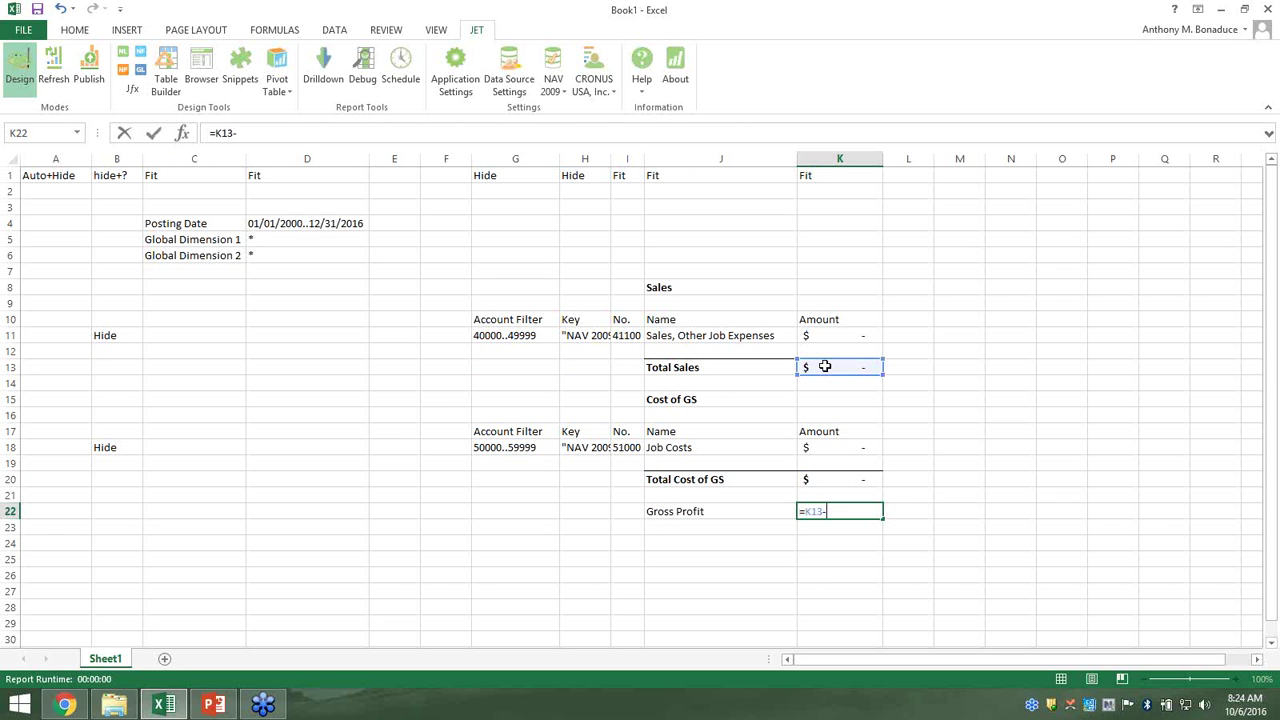
{"action": "left_click", "coordinate": [837, 480]}
{"action": "key", "text": "Return"}
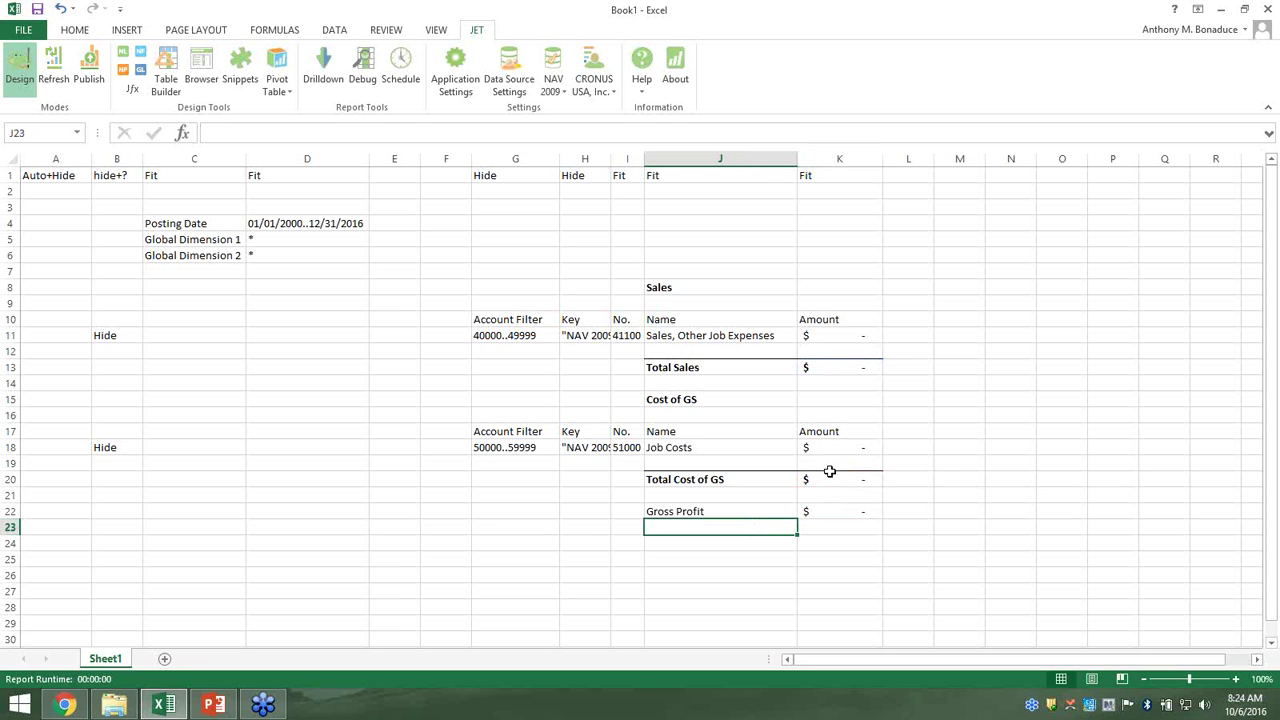
Make the Gross Profit row J22:K22 bold and increase its font size
{"action": "left_click_drag", "start_coordinate": [686, 511], "coordinate": [838, 510]}
{"action": "left_click", "coordinate": [80, 31]}
{"action": "left_click", "coordinate": [138, 83]}
{"action": "left_click", "coordinate": [262, 58]}
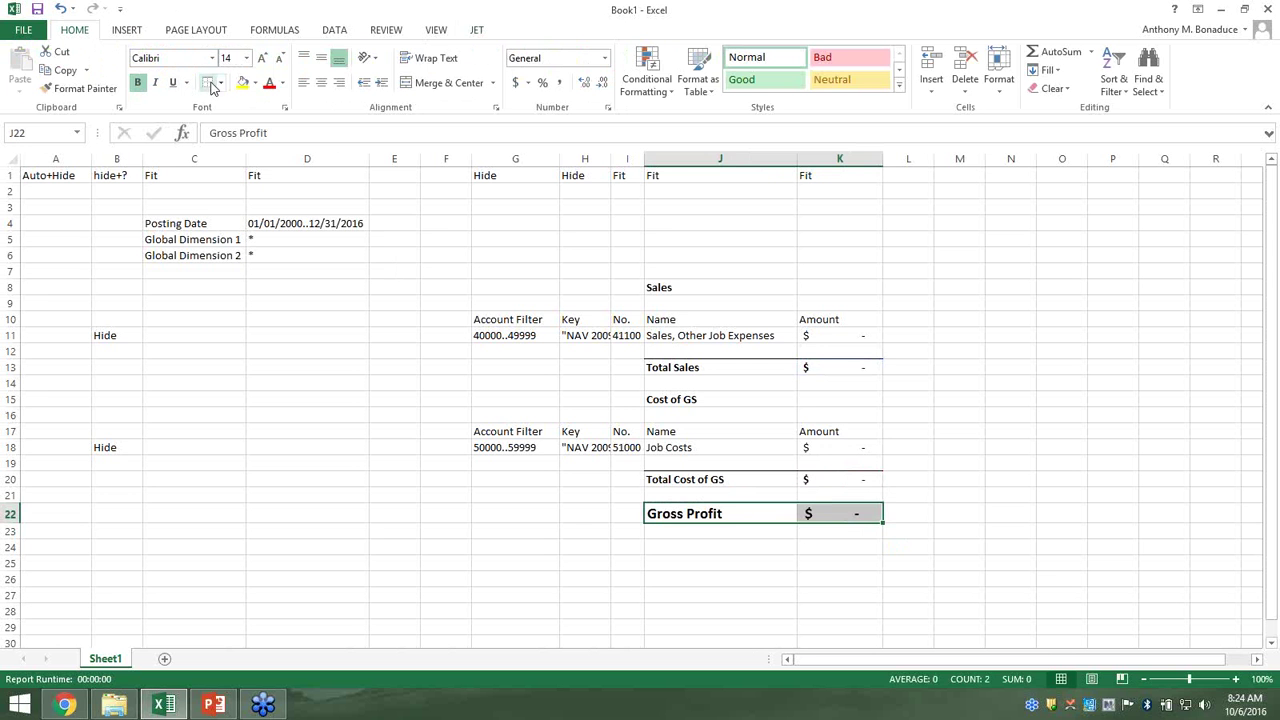
{"action": "left_click", "coordinate": [978, 545]}
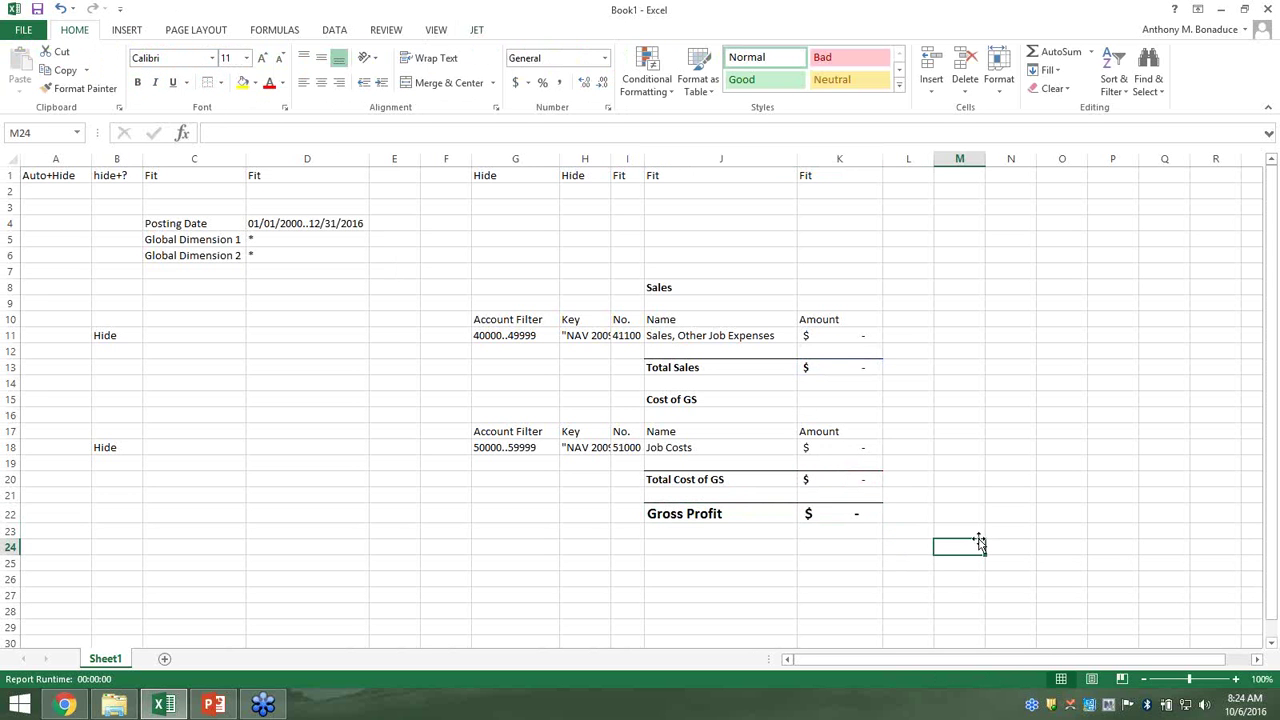
Refresh the Jet report, check the $5,829,212.34 Gross Profit, then return to Design mode
{"action": "left_click", "coordinate": [476, 30]}
{"action": "left_click", "coordinate": [54, 80]}
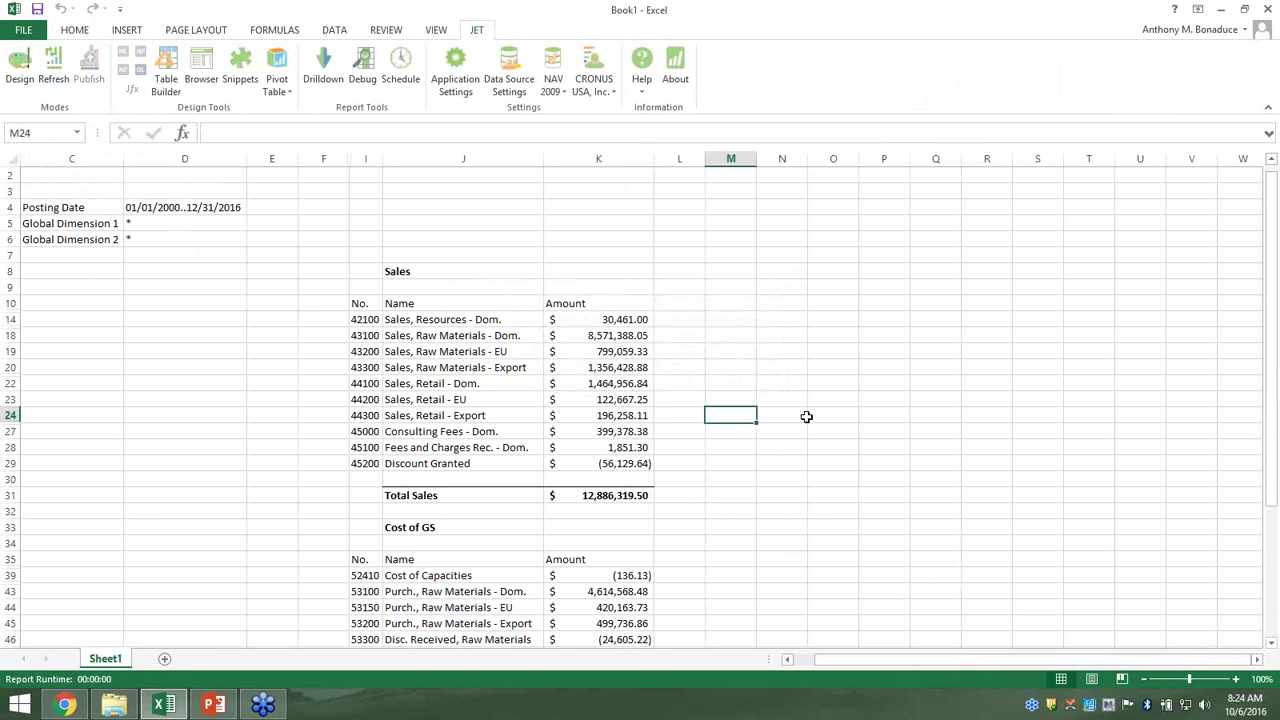
{"action": "left_click", "coordinate": [831, 369]}
{"action": "scroll", "coordinate": [686, 457], "scroll_direction": "down", "scroll_amount": 4}
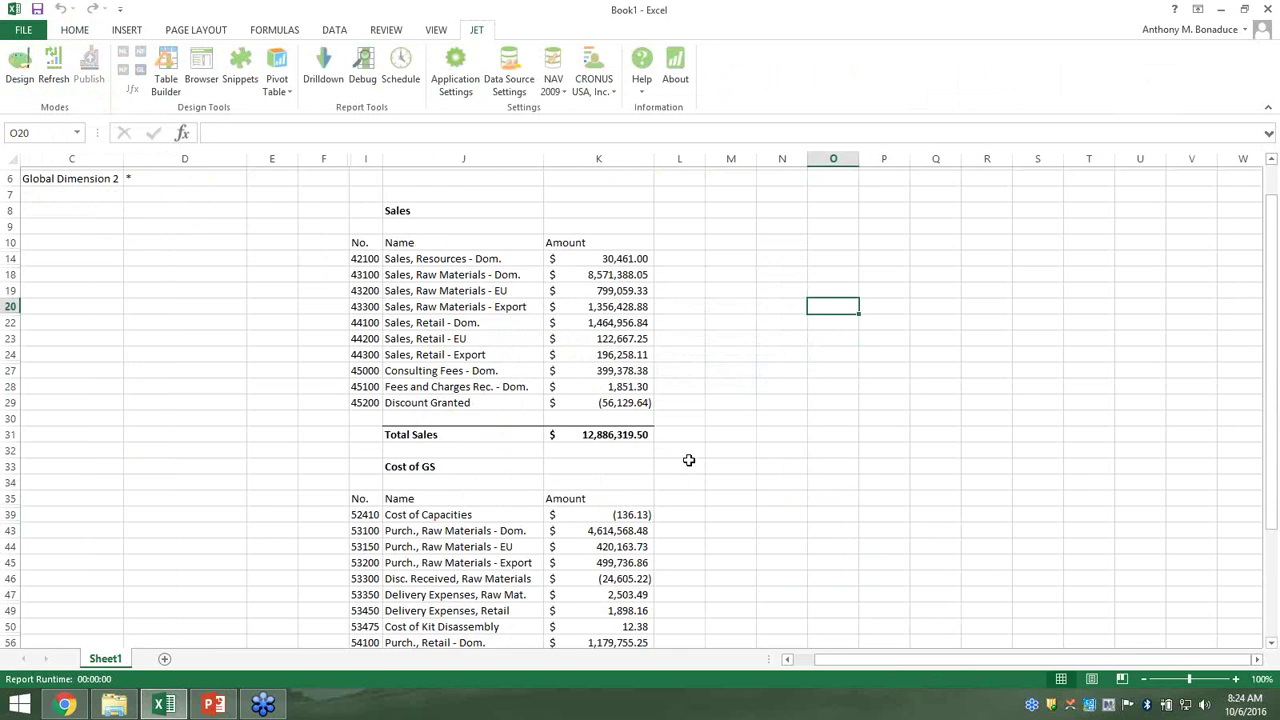
{"action": "scroll", "coordinate": [586, 471], "scroll_direction": "down", "scroll_amount": 5}
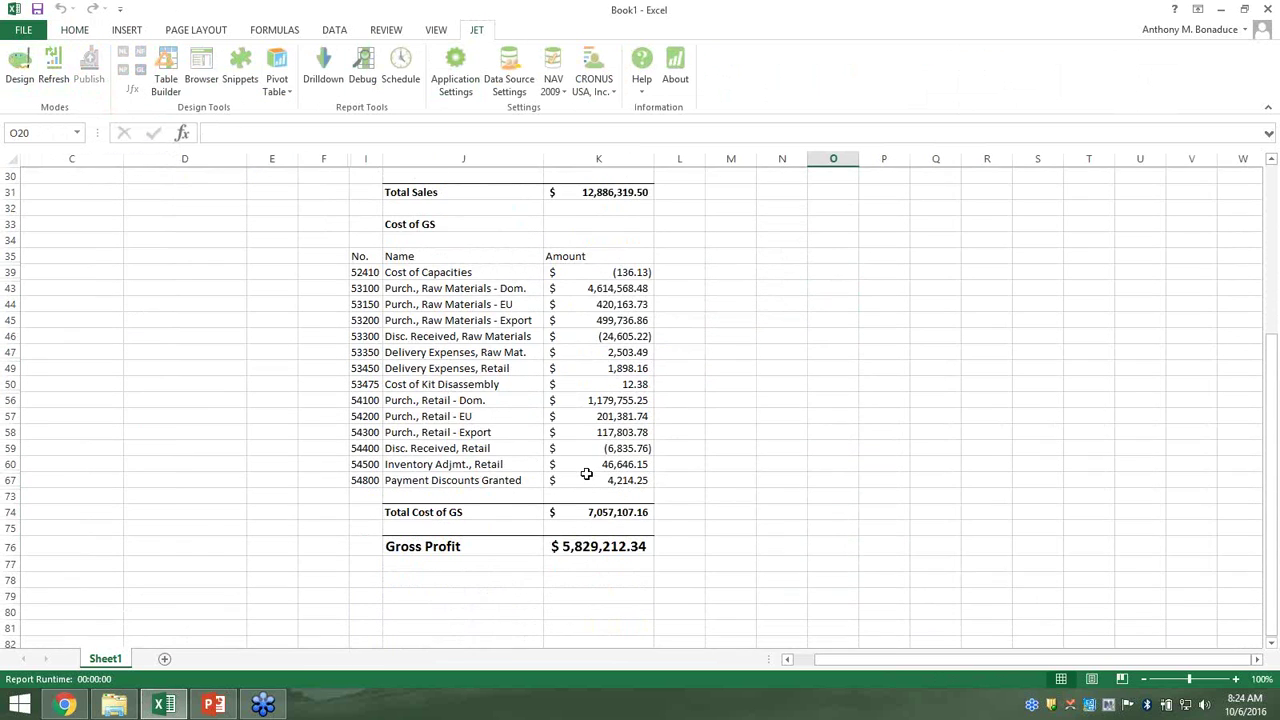
{"action": "scroll", "coordinate": [728, 487], "scroll_direction": "up", "scroll_amount": 6}
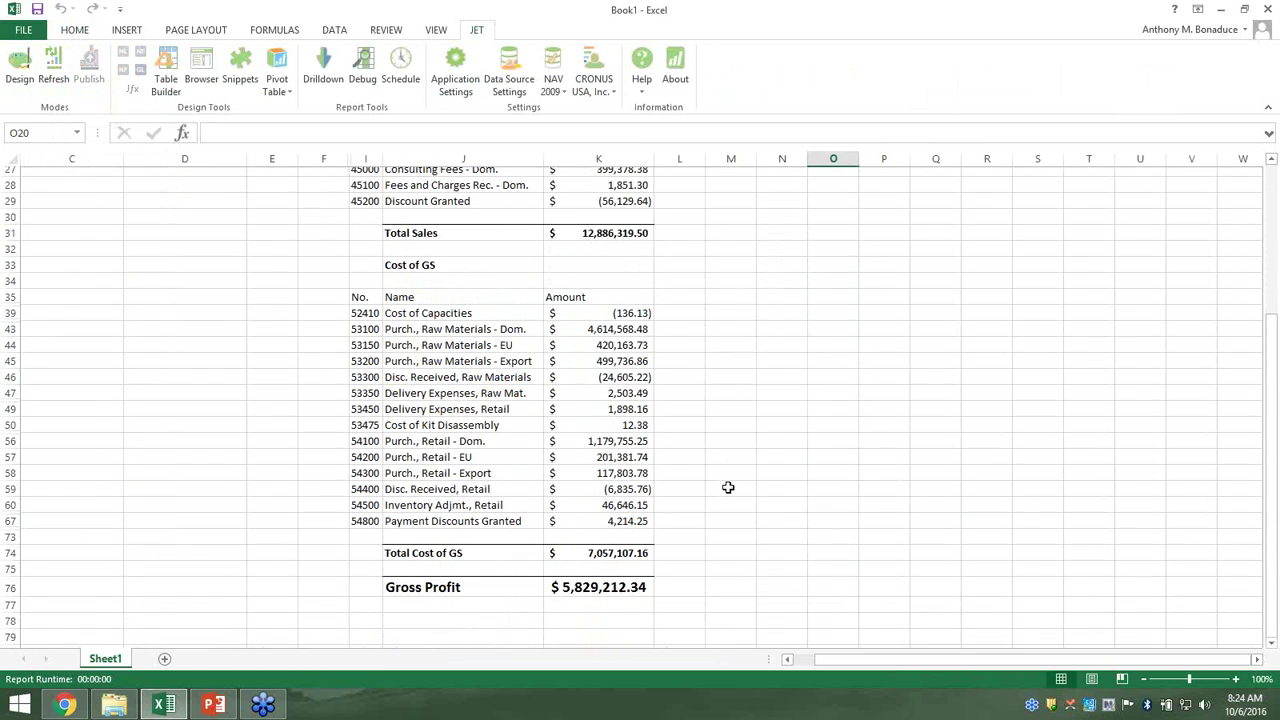
{"action": "scroll", "coordinate": [728, 487], "scroll_direction": "up", "scroll_amount": 3}
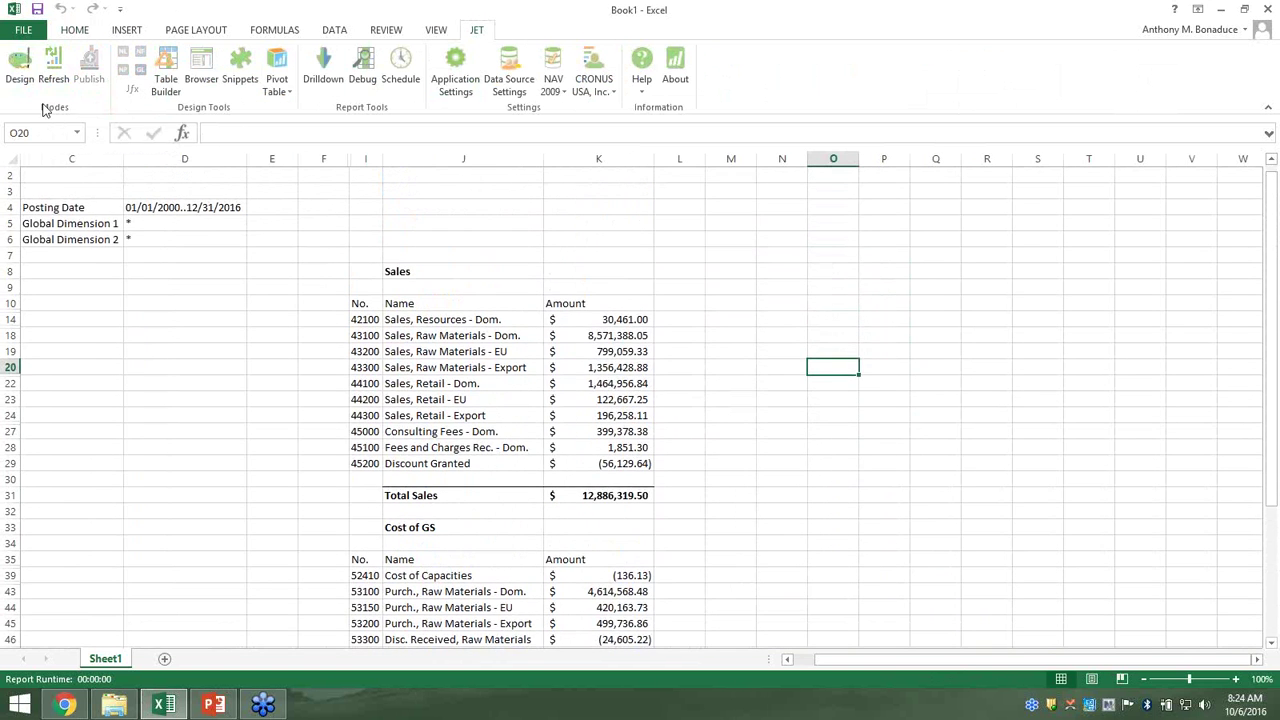
{"action": "left_click", "coordinate": [18, 70]}
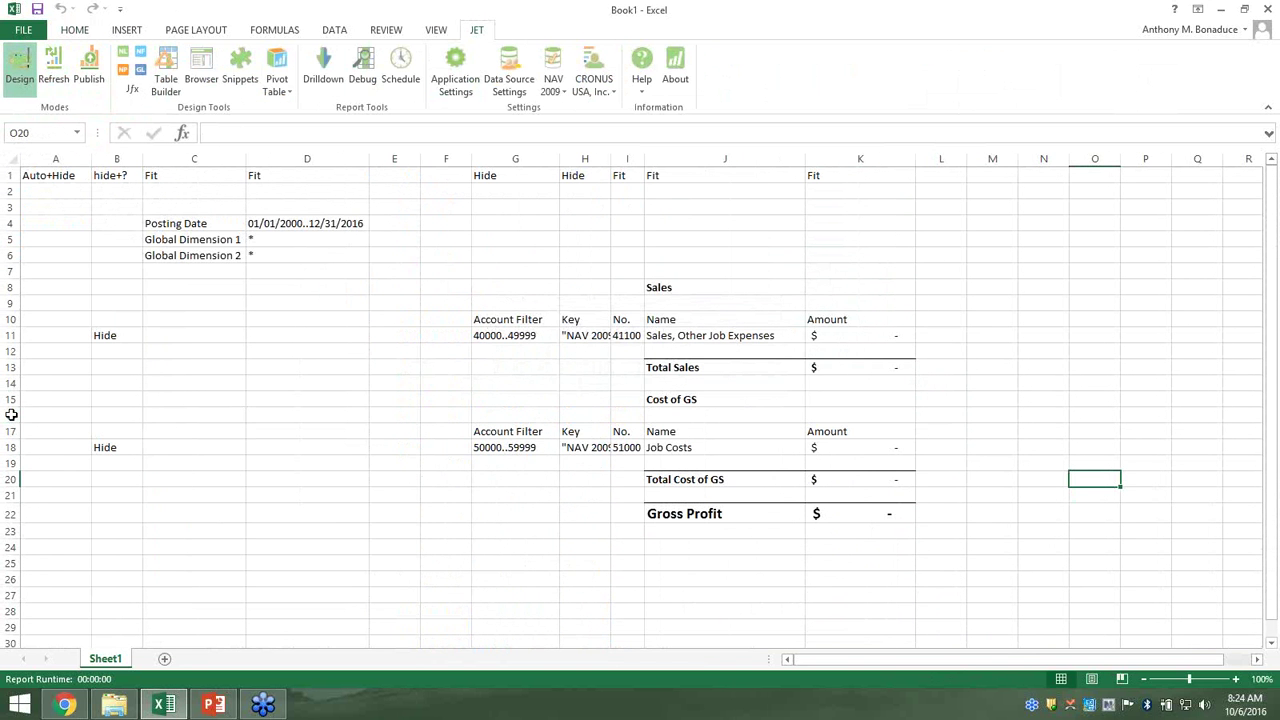
Copy the Cost of GS rows 15–20 and insert them at row 24
{"action": "left_click_drag", "start_coordinate": [8, 399], "coordinate": [8, 471]}
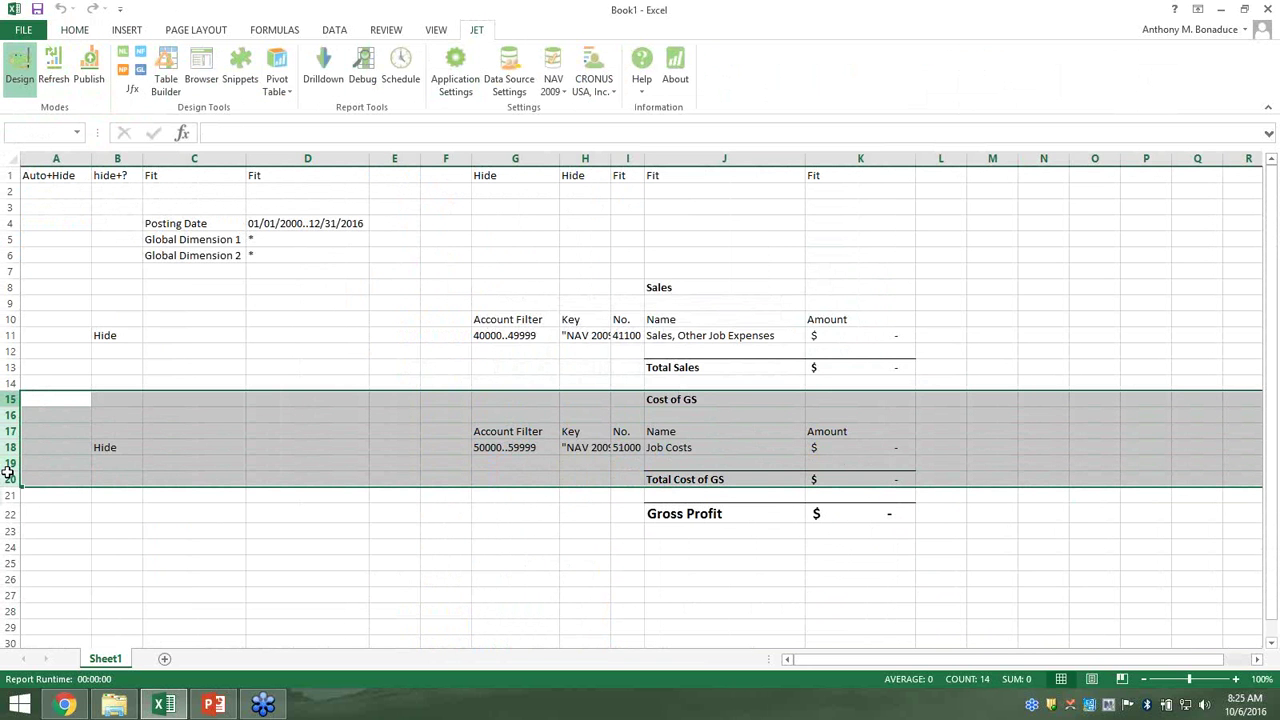
{"action": "right_click", "coordinate": [8, 471]}
{"action": "left_click", "coordinate": [50, 446]}
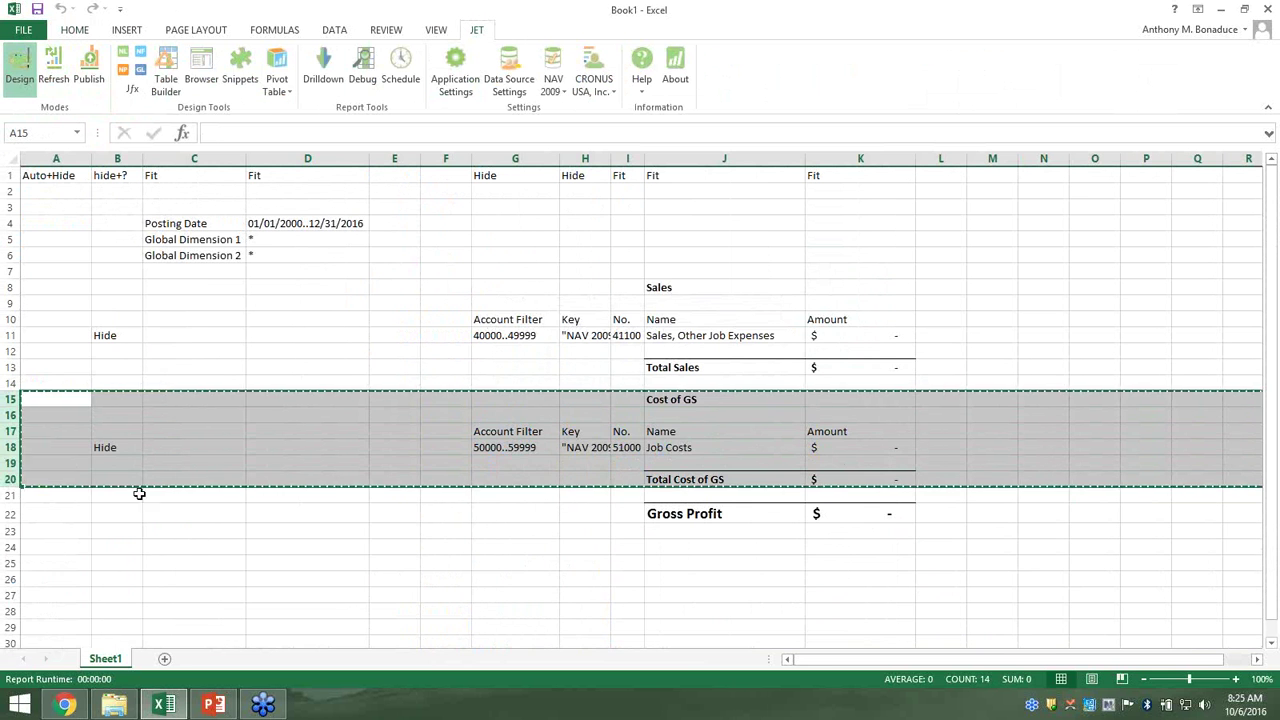
{"action": "left_click", "coordinate": [8, 531]}
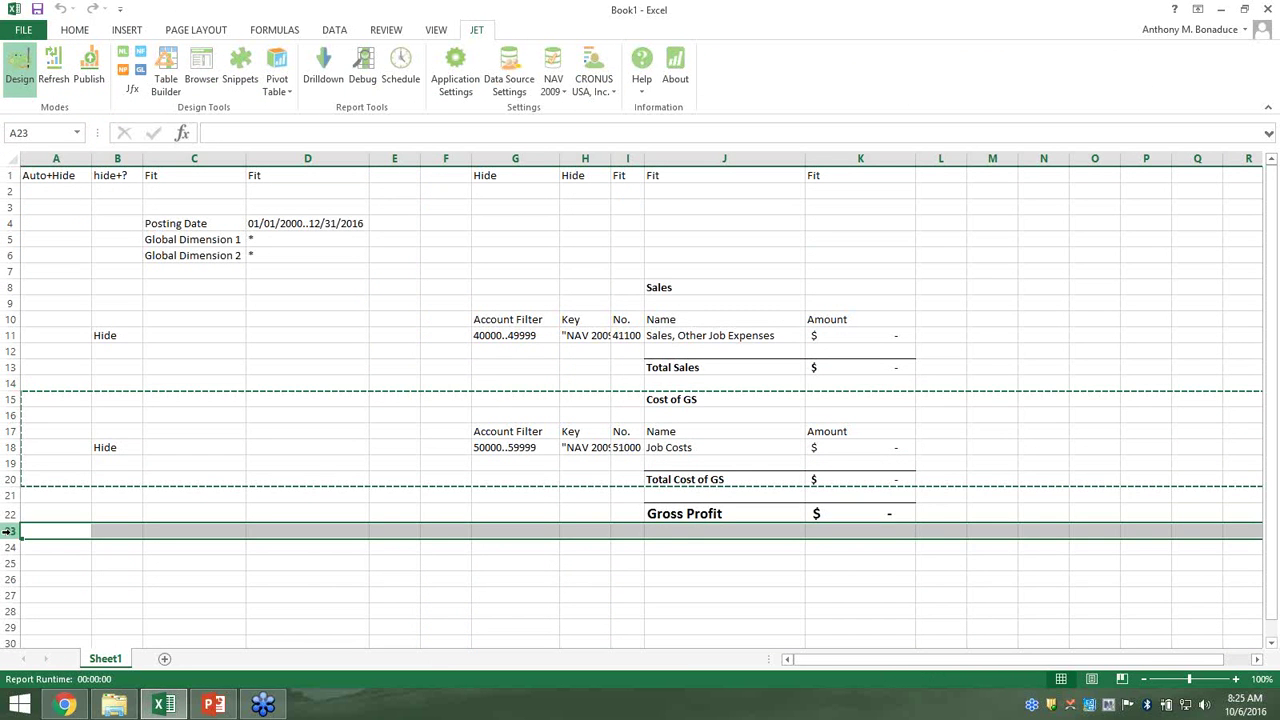
{"action": "left_click", "coordinate": [8, 547]}
{"action": "right_click", "coordinate": [8, 547]}
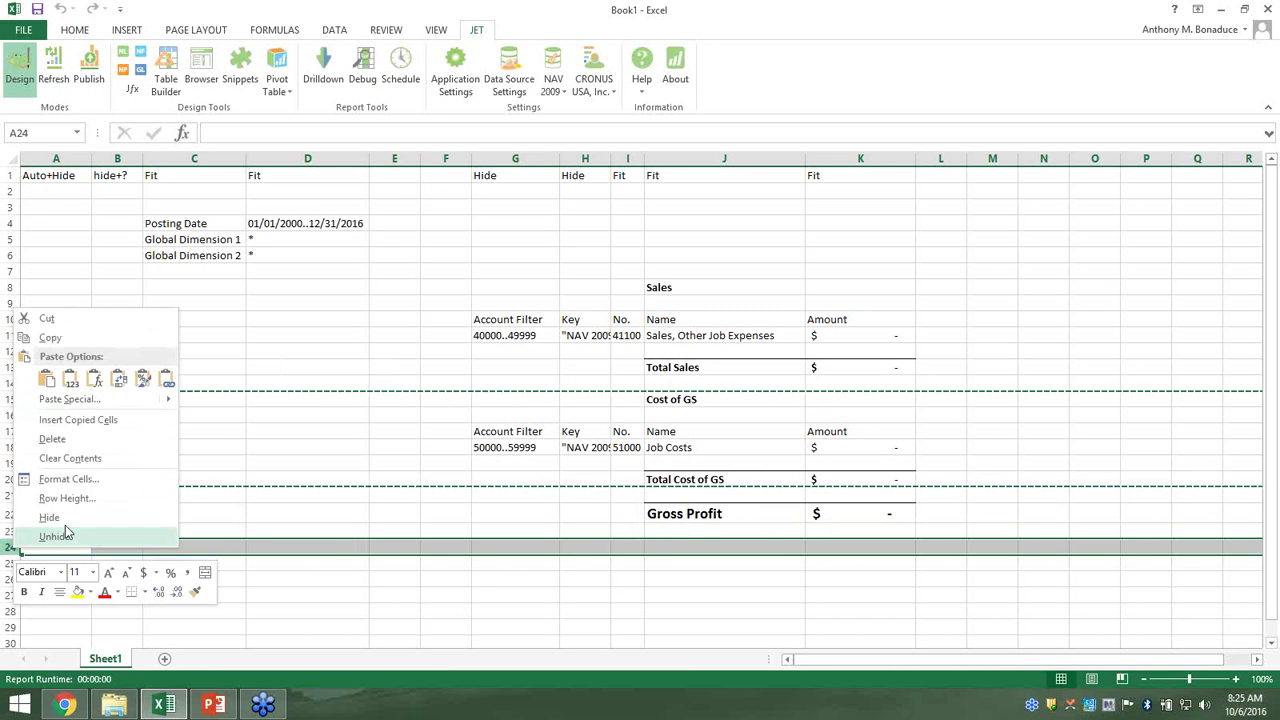
{"action": "left_click", "coordinate": [100, 417]}
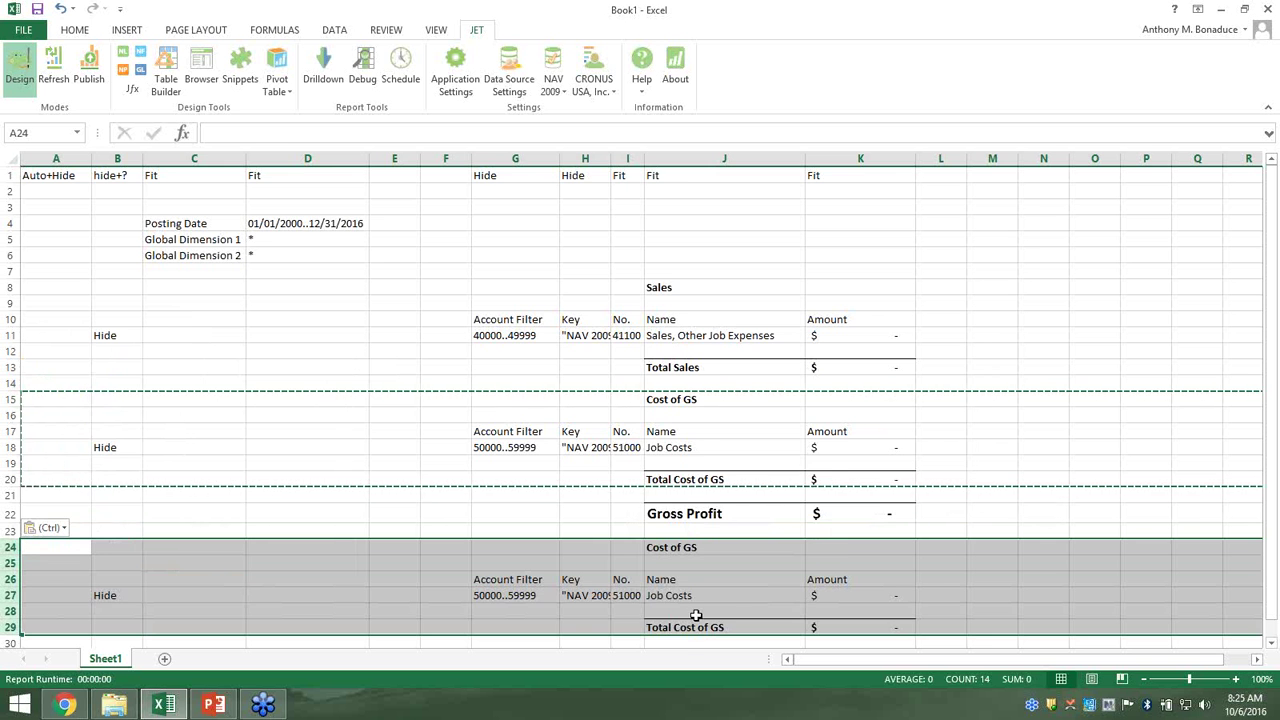
Rename the copied section heading in J24 to 'Administrative and Other'
{"action": "scroll", "coordinate": [690, 612], "scroll_direction": "down", "scroll_amount": 1}
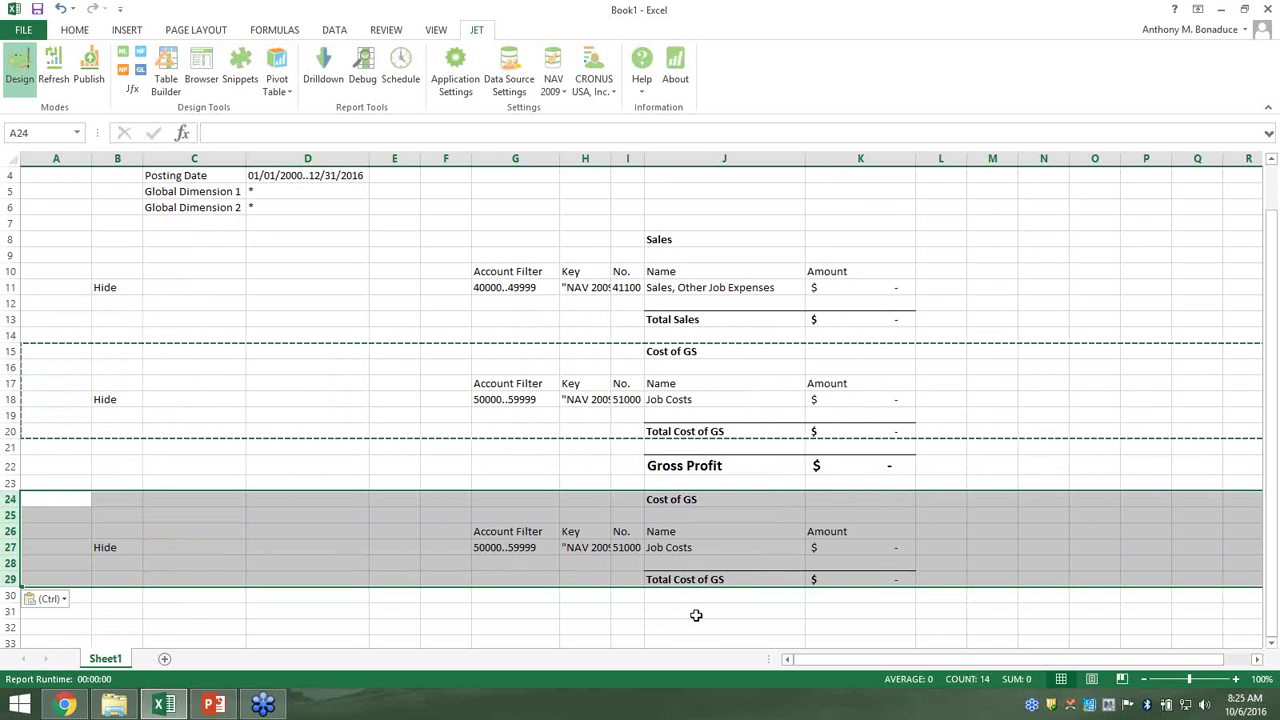
{"action": "scroll", "coordinate": [696, 615], "scroll_direction": "down", "scroll_amount": 1}
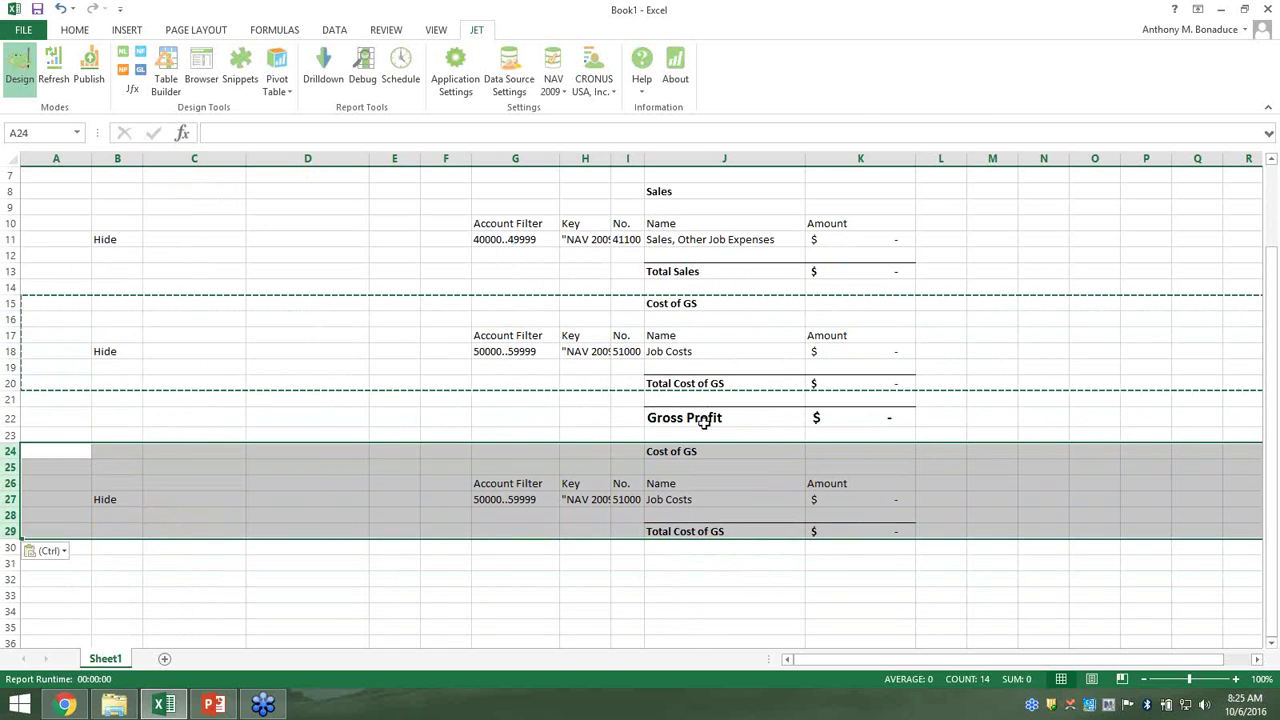
{"action": "left_click", "coordinate": [690, 452]}
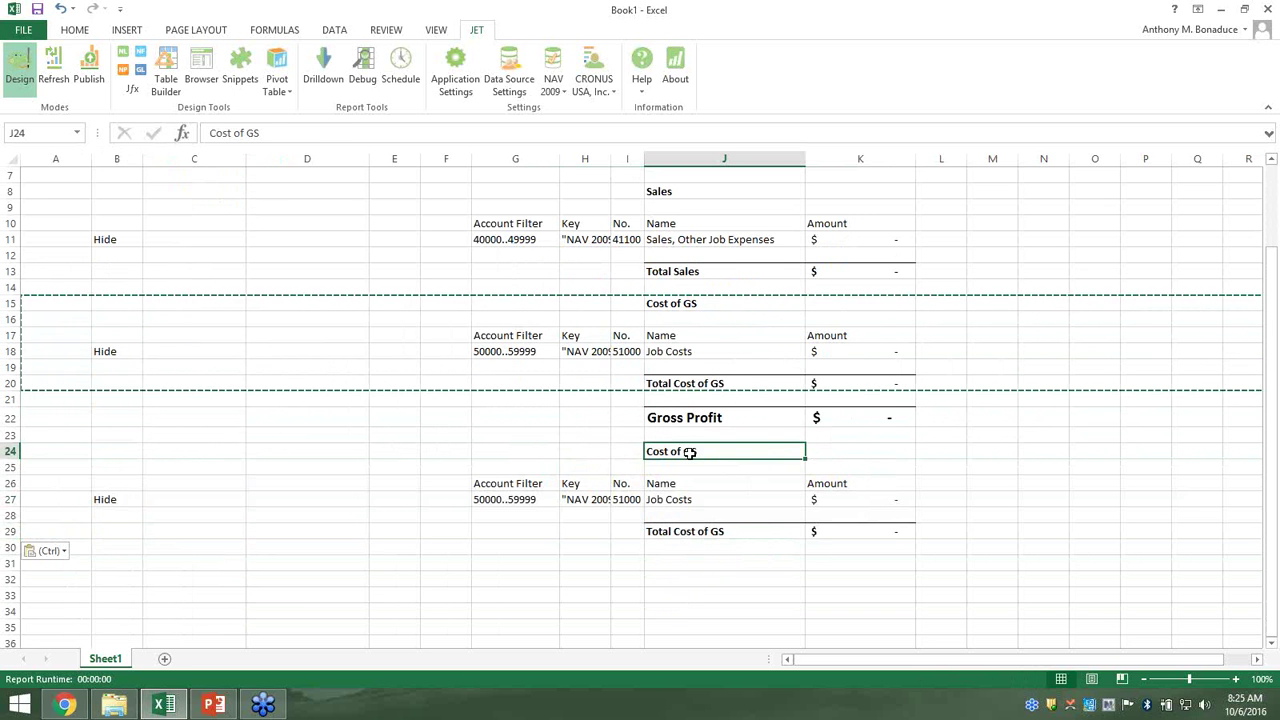
{"action": "type", "text": "Administrative and Other"}
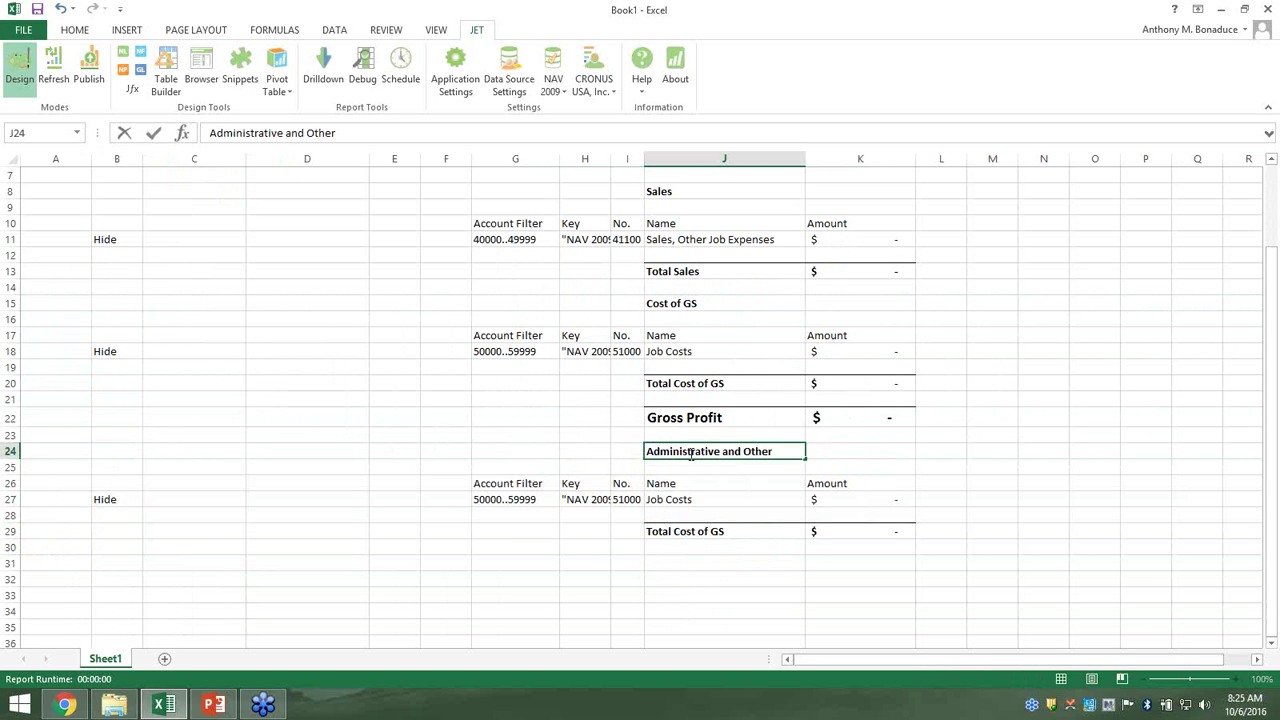
{"action": "key", "text": "Return"}
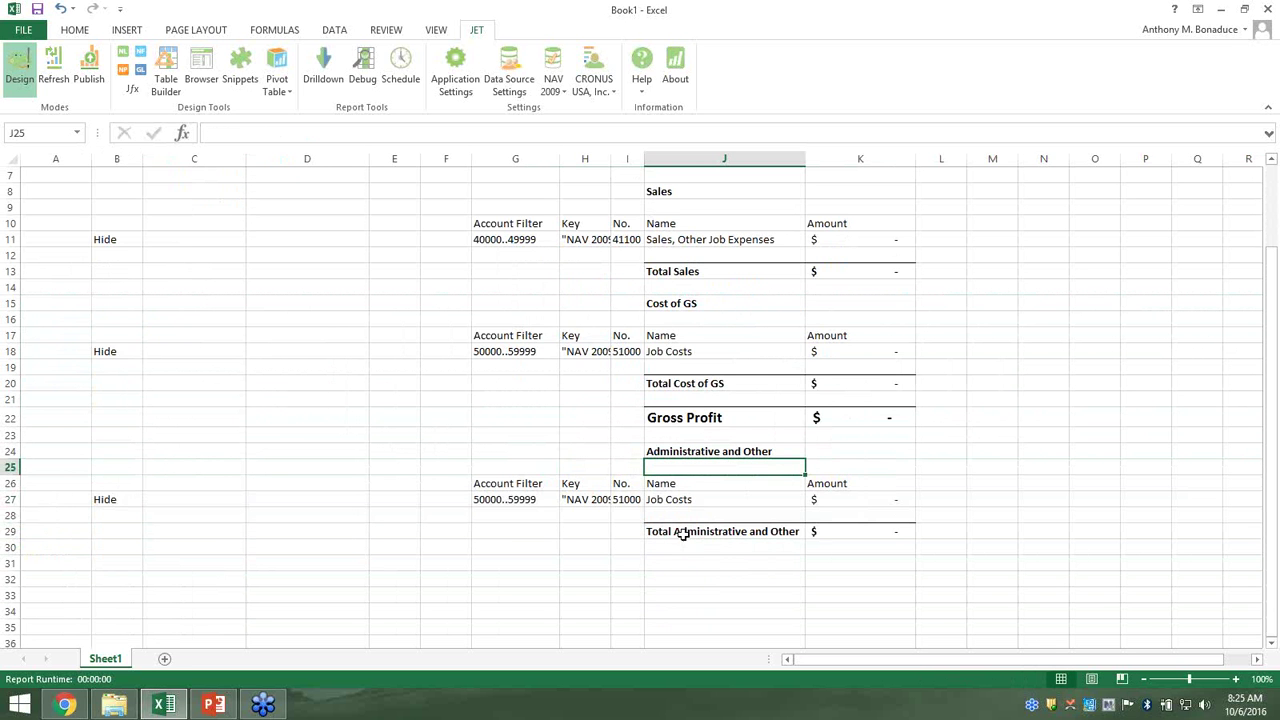
Change the G27 account filter to 60000..99999
{"action": "left_click", "coordinate": [516, 499]}
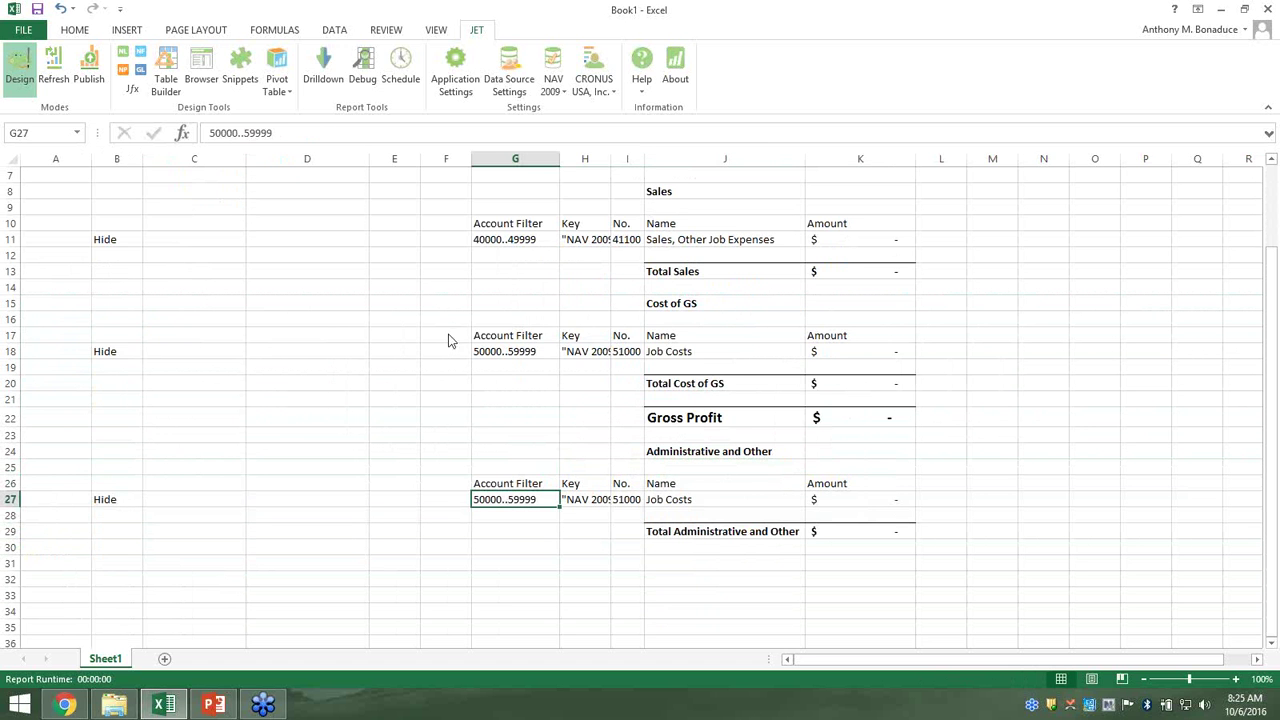
{"action": "left_click", "coordinate": [216, 133]}
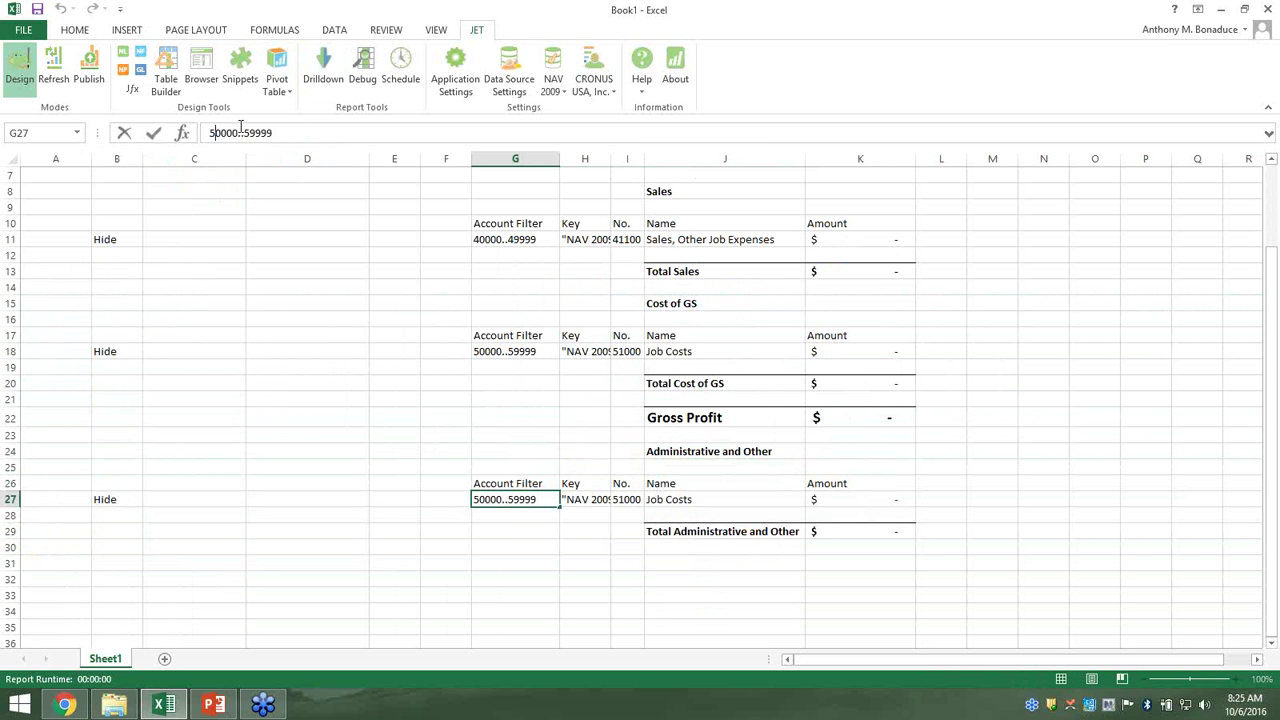
{"action": "key", "text": "BackSpace"}
{"action": "type", "text": "6"}
{"action": "key", "text": "Return"}
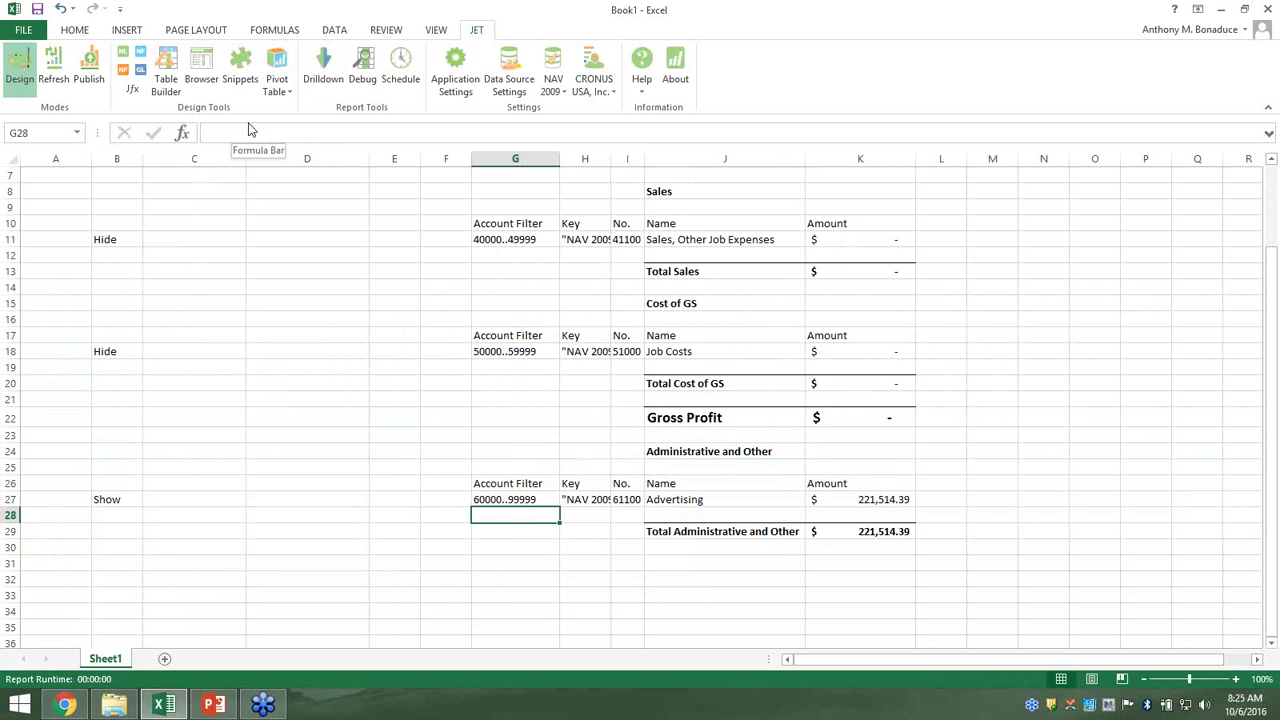
Add 'Net Profit' in J31 with the formula =K22-K29 in K31
{"action": "left_click", "coordinate": [688, 565]}
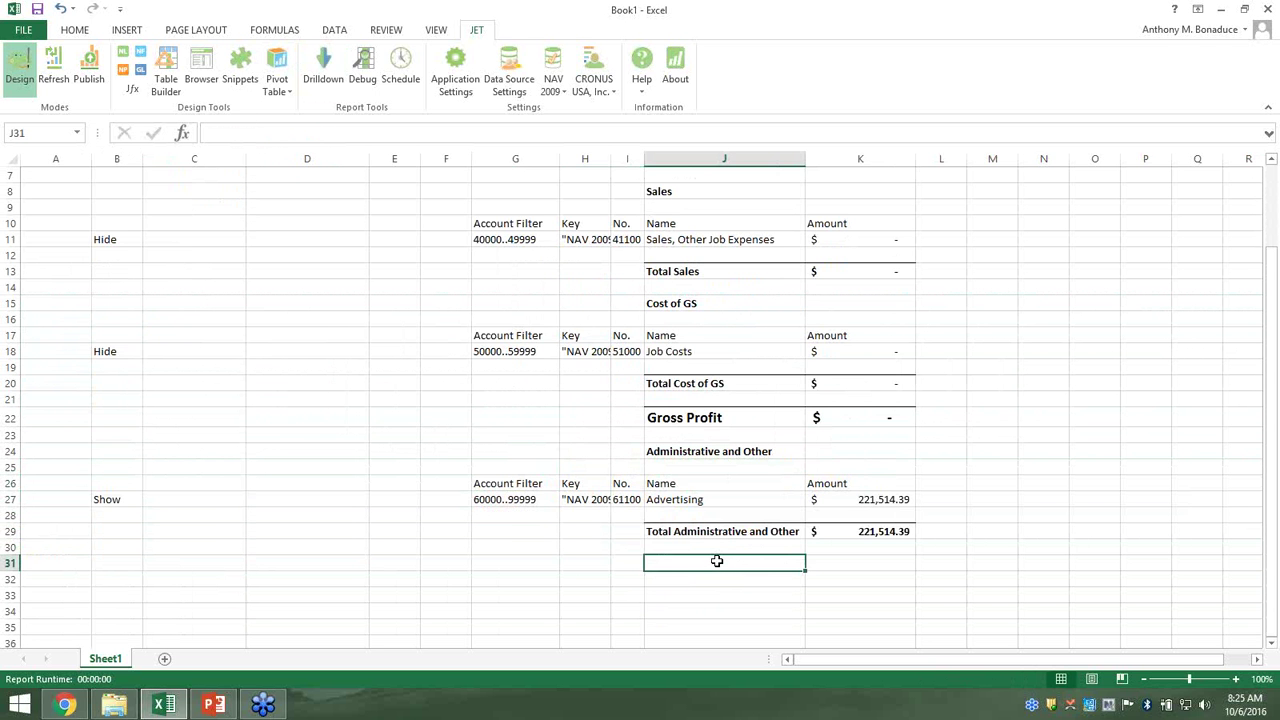
{"action": "type", "text": "Net Profit"}
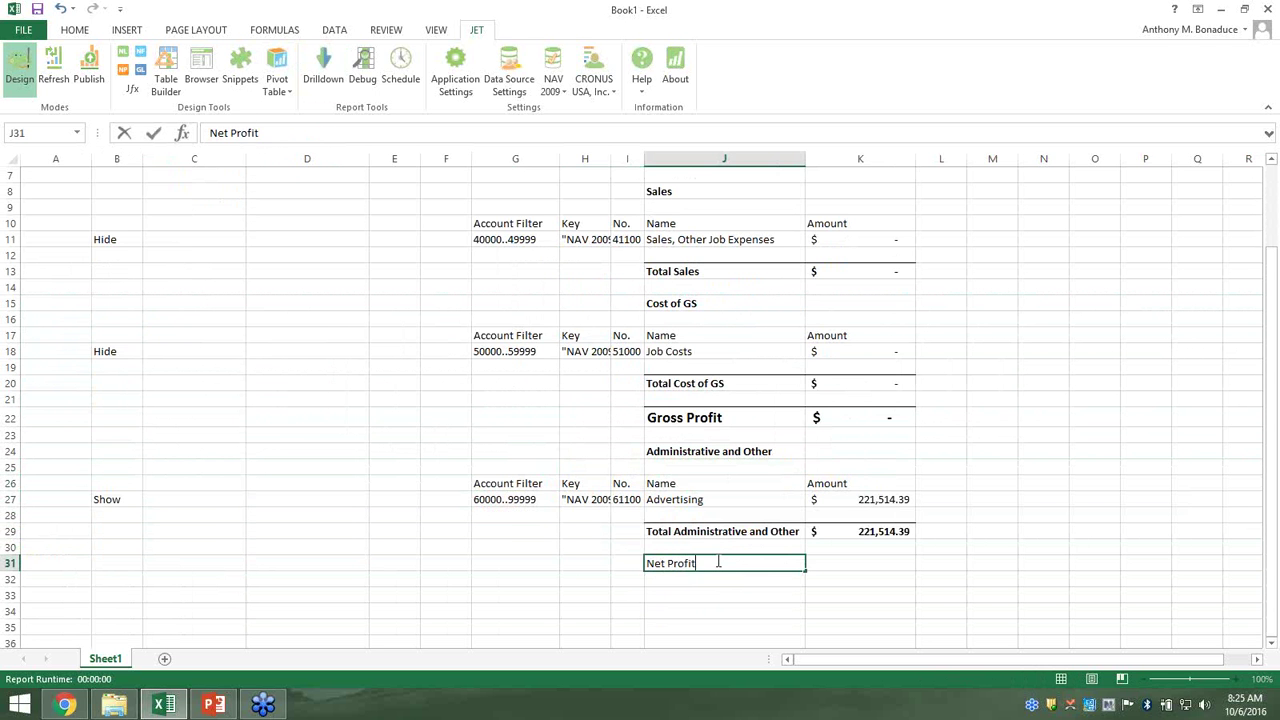
{"action": "key", "text": "Tab"}
{"action": "type", "text": "="}
{"action": "left_click", "coordinate": [856, 415]}
{"action": "type", "text": "-"}
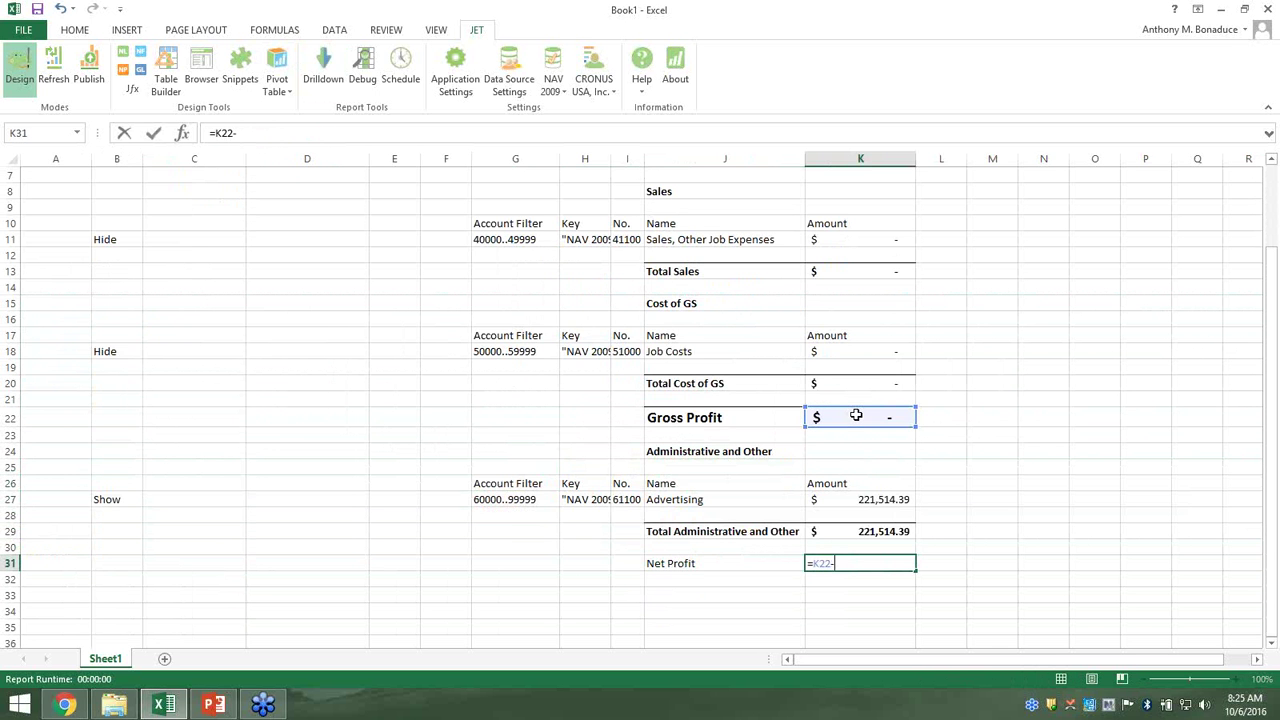
{"action": "left_click", "coordinate": [872, 532]}
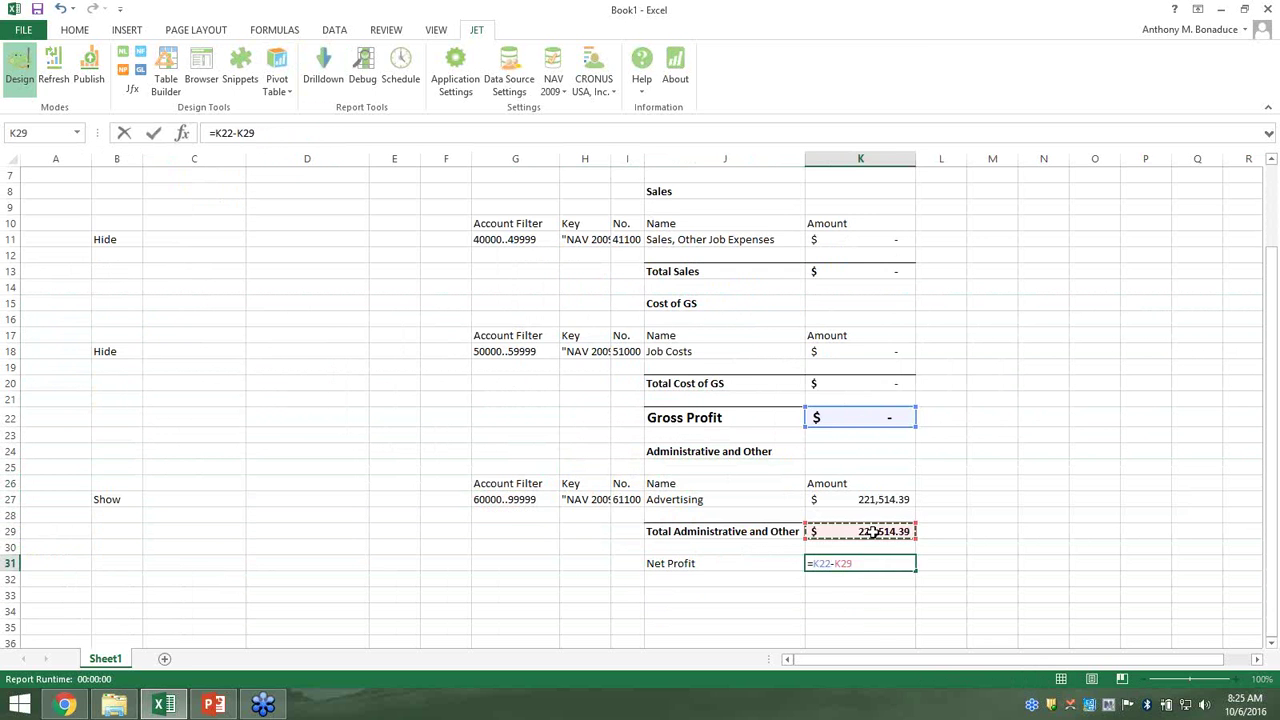
{"action": "key", "text": "Return"}
Format J31:K31 bold at font size 14 with top and double bottom borders
{"action": "left_click_drag", "start_coordinate": [717, 565], "coordinate": [849, 563]}
{"action": "left_click", "coordinate": [75, 29]}
{"action": "left_click", "coordinate": [138, 82]}
{"action": "left_click", "coordinate": [262, 58]}
{"action": "left_click", "coordinate": [262, 58]}
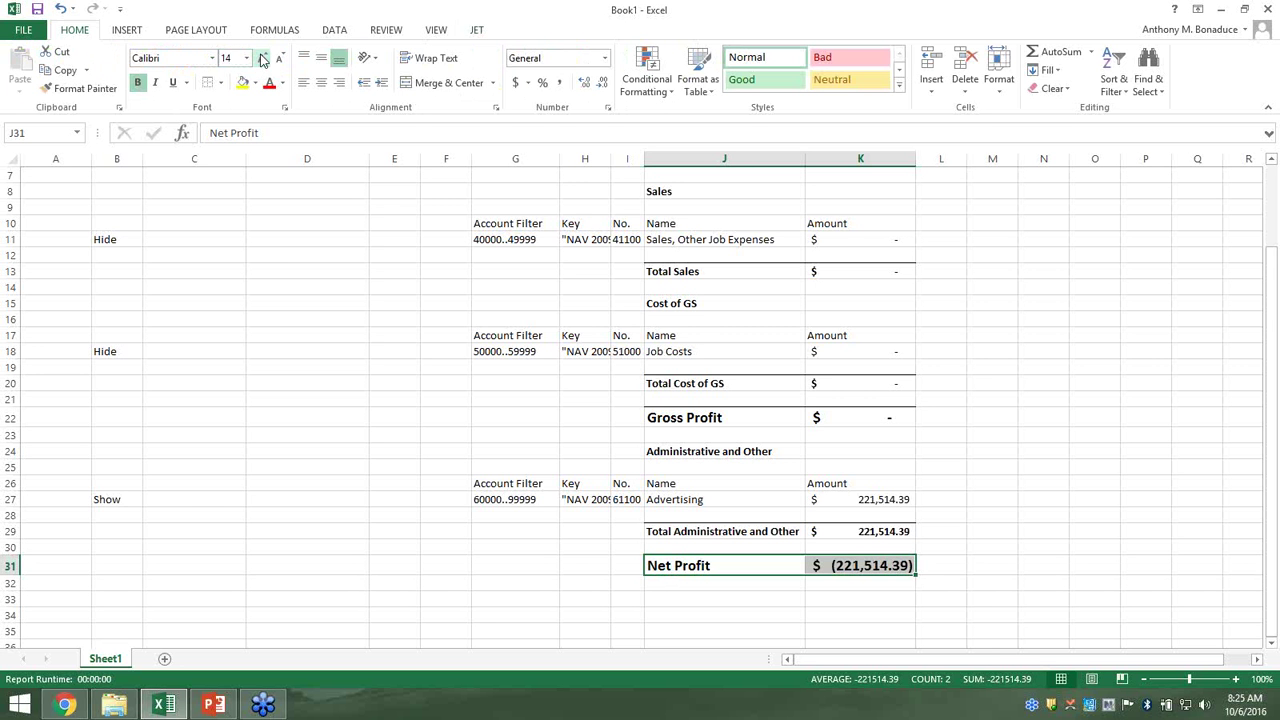
{"action": "left_click", "coordinate": [220, 83]}
{"action": "left_click", "coordinate": [284, 355]}
{"action": "left_click", "coordinate": [1060, 617]}
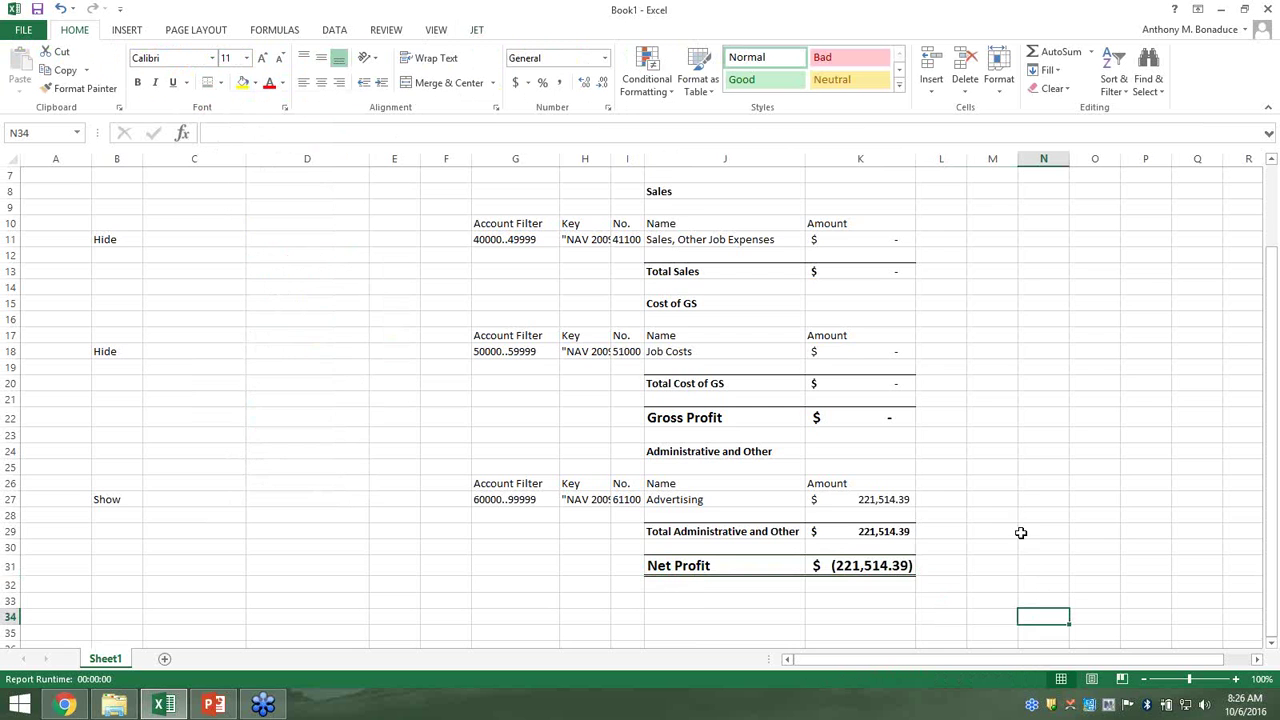
Refresh the Jet report and review the results, including Net Profit of 641,690.78
{"action": "scroll", "coordinate": [1025, 505], "scroll_direction": "up", "scroll_amount": 2}
{"action": "scroll", "coordinate": [1025, 505], "scroll_direction": "down", "scroll_amount": 2}
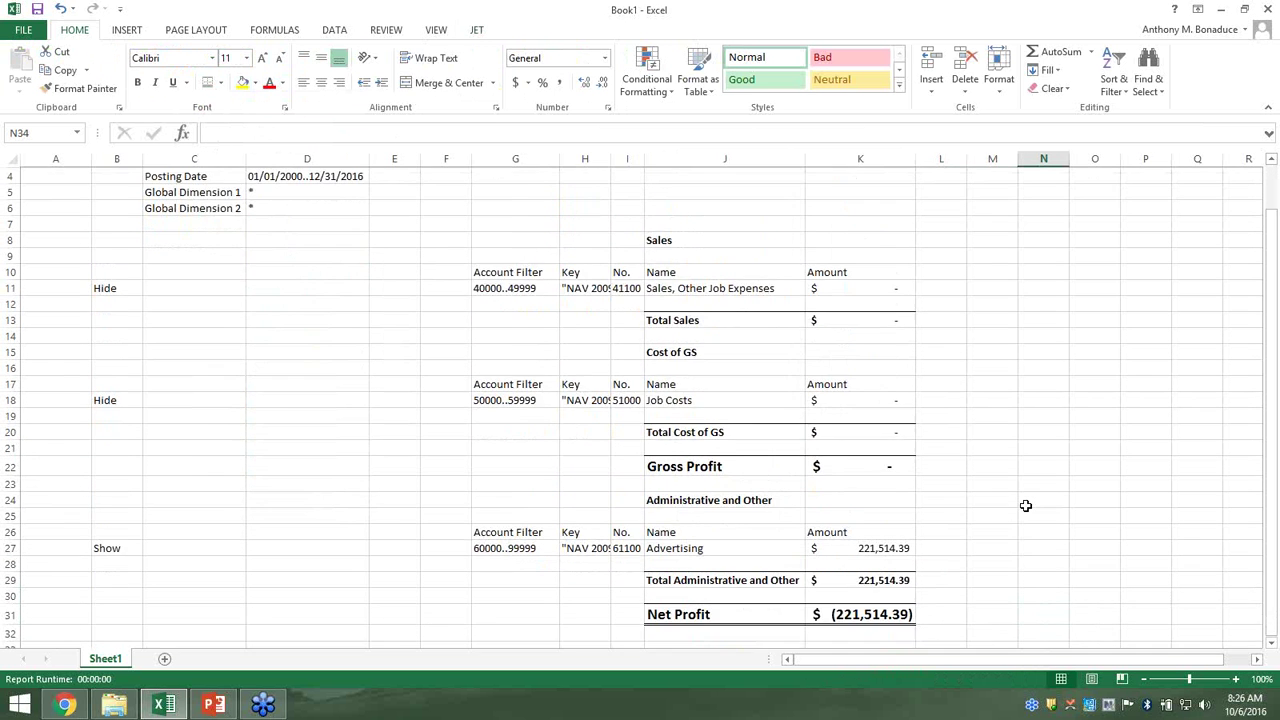
{"action": "scroll", "coordinate": [1027, 503], "scroll_direction": "up", "scroll_amount": 2}
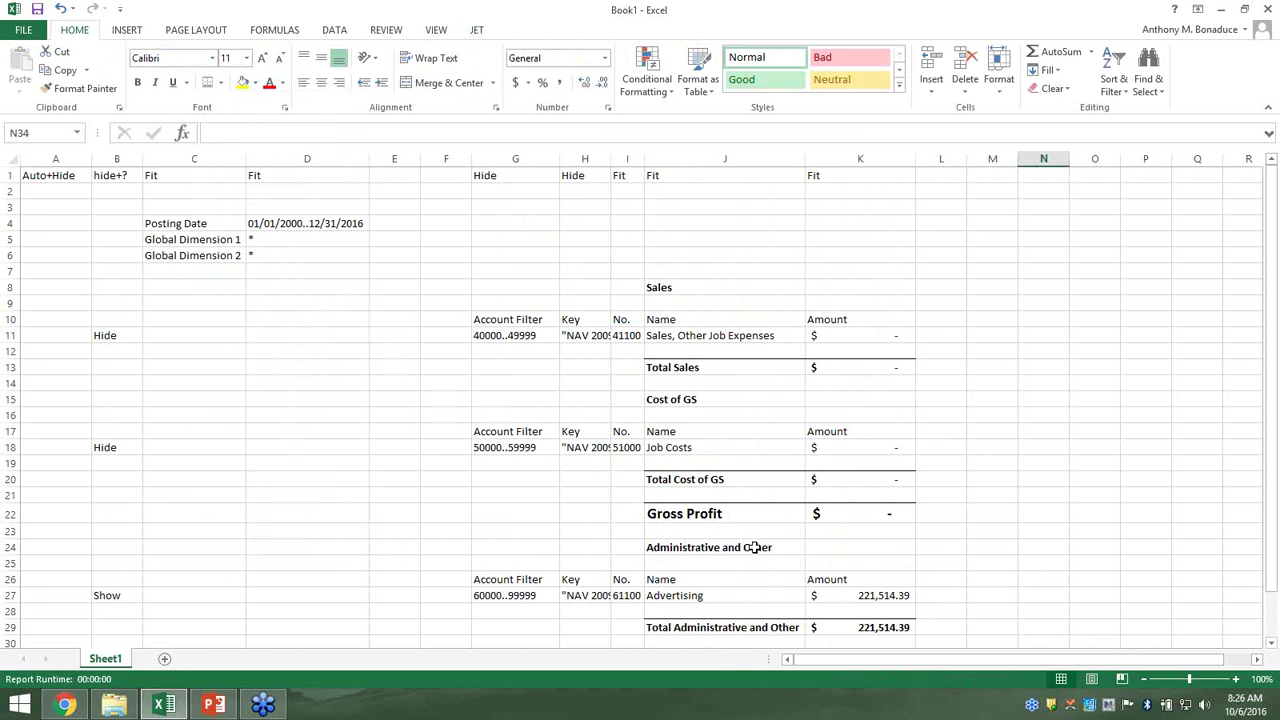
{"action": "scroll", "coordinate": [752, 540], "scroll_direction": "down", "scroll_amount": 1}
{"action": "scroll", "coordinate": [317, 326], "scroll_direction": "up", "scroll_amount": 1}
{"action": "left_click", "coordinate": [478, 30]}
{"action": "left_click", "coordinate": [54, 72]}
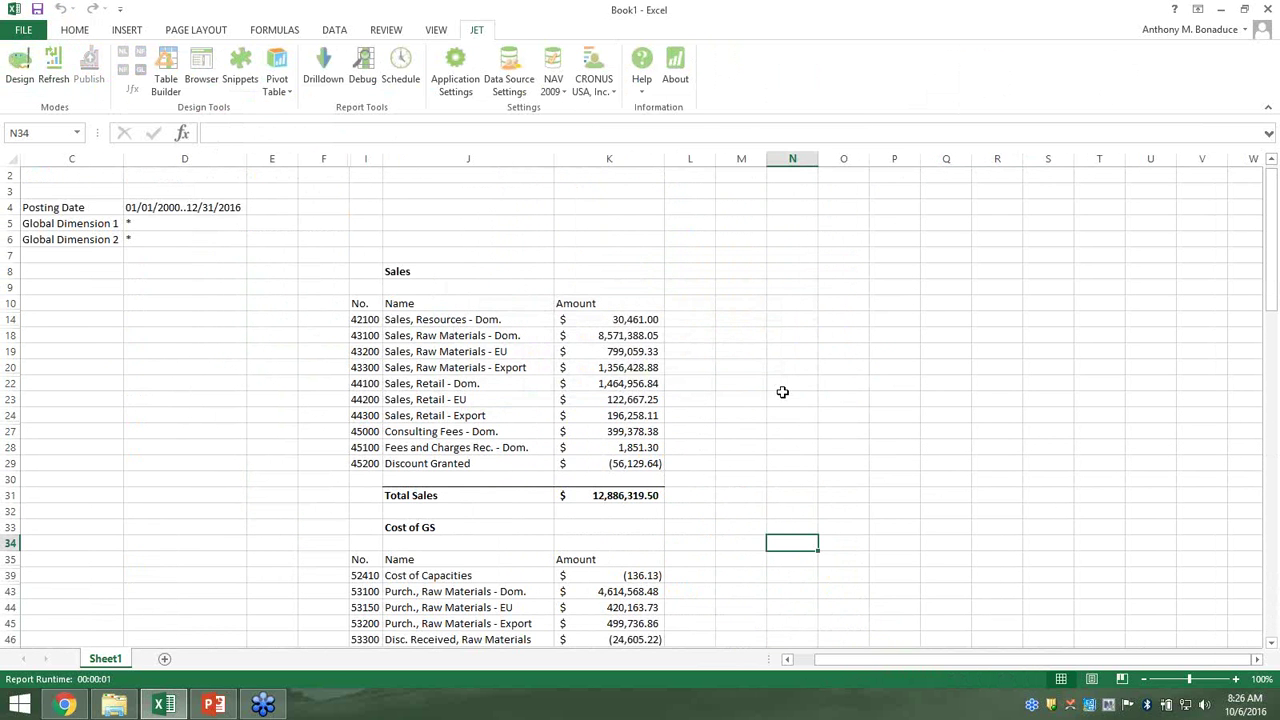
{"action": "left_click", "coordinate": [848, 382]}
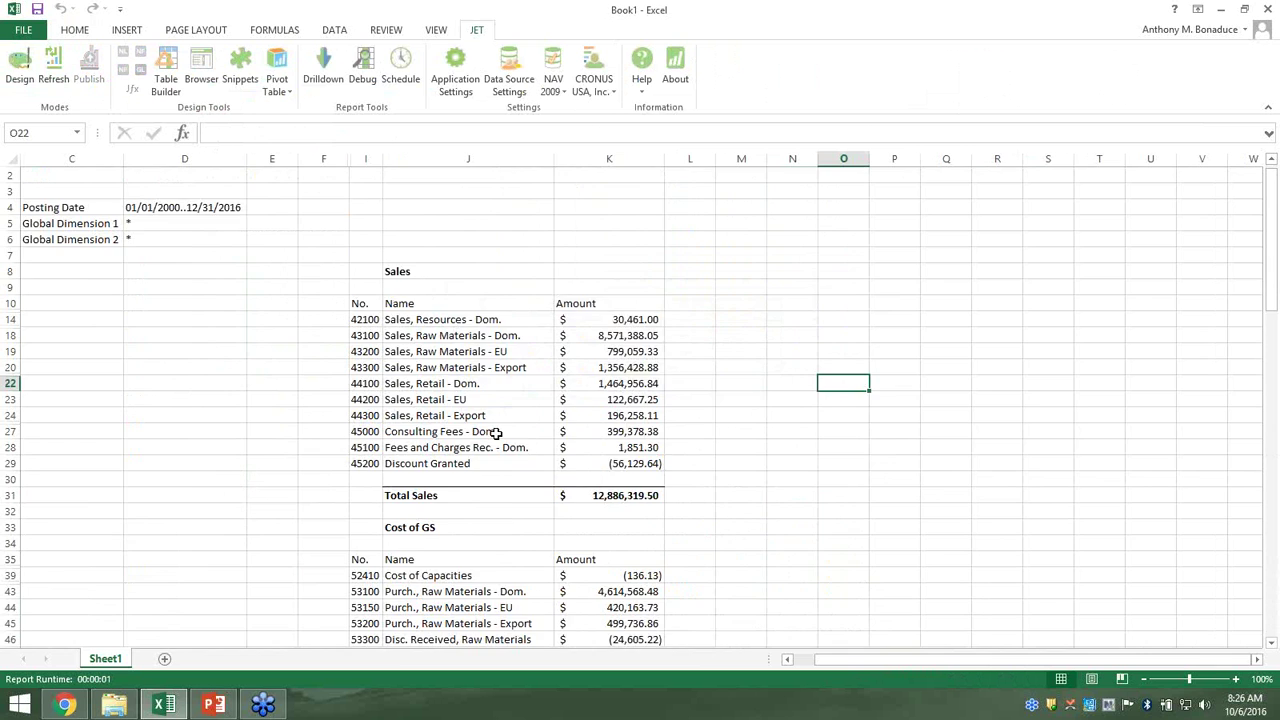
{"action": "scroll", "coordinate": [474, 438], "scroll_direction": "down", "scroll_amount": 3}
{"action": "scroll", "coordinate": [483, 433], "scroll_direction": "down", "scroll_amount": 8}
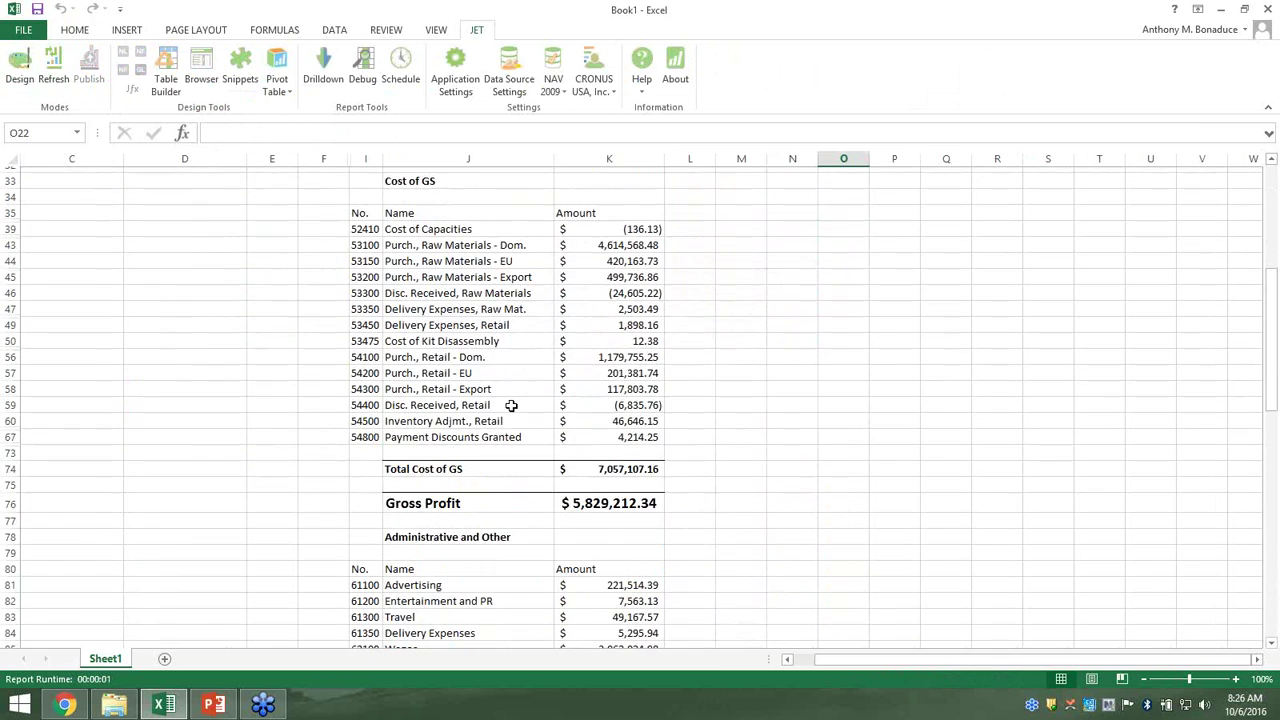
{"action": "scroll", "coordinate": [508, 402], "scroll_direction": "down", "scroll_amount": 10}
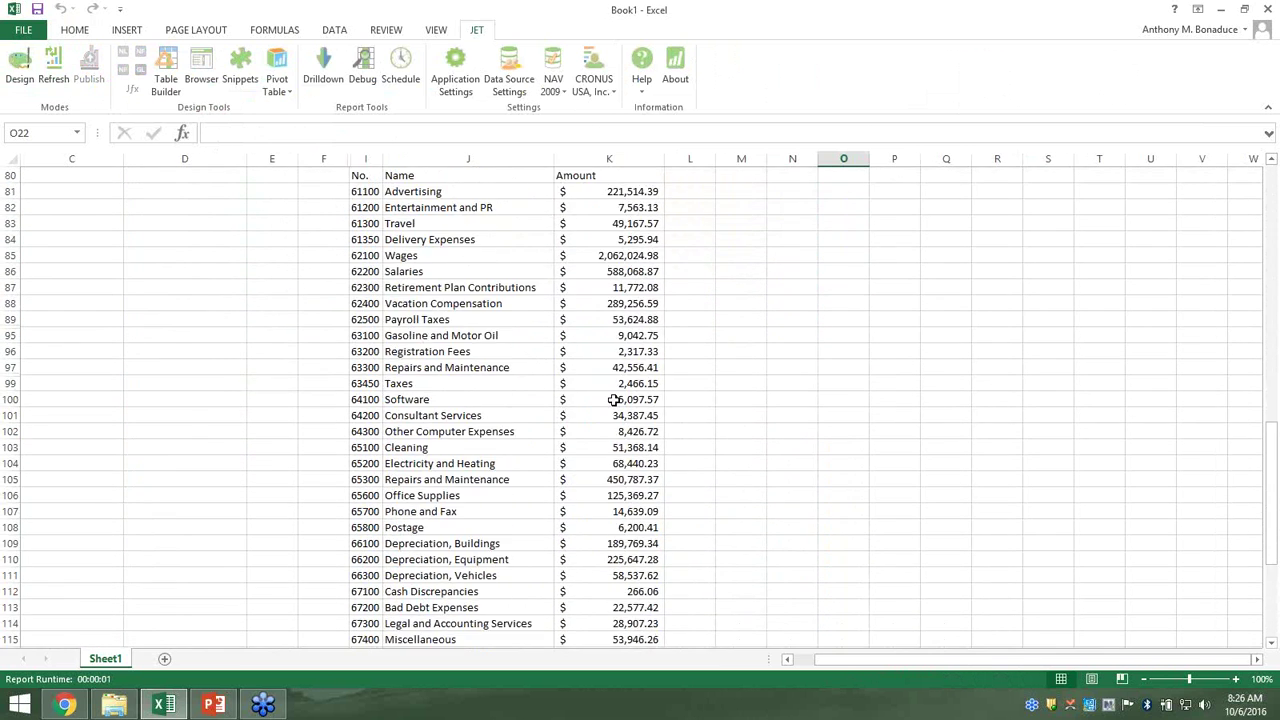
{"action": "scroll", "coordinate": [614, 400], "scroll_direction": "down", "scroll_amount": 2}
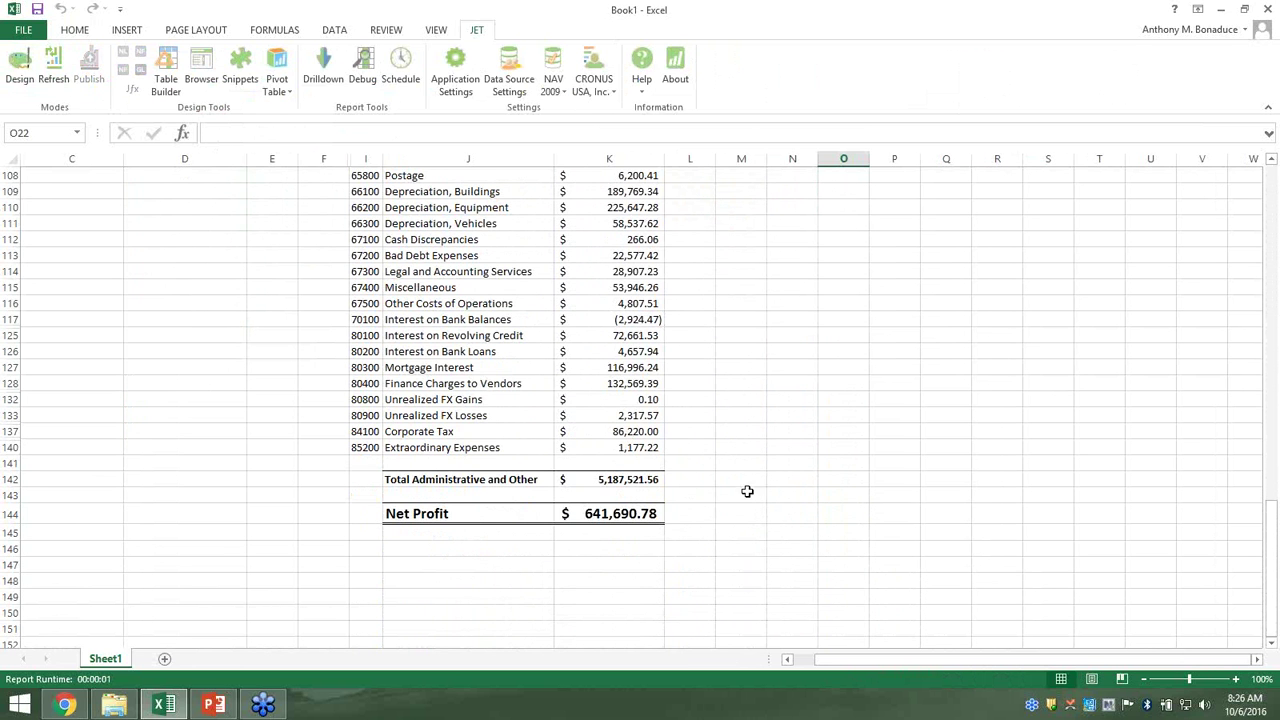
{"action": "scroll", "coordinate": [765, 498], "scroll_direction": "up", "scroll_amount": 1}
{"action": "scroll", "coordinate": [765, 498], "scroll_direction": "up", "scroll_amount": 3}
{"action": "scroll", "coordinate": [765, 494], "scroll_direction": "up", "scroll_amount": 8}
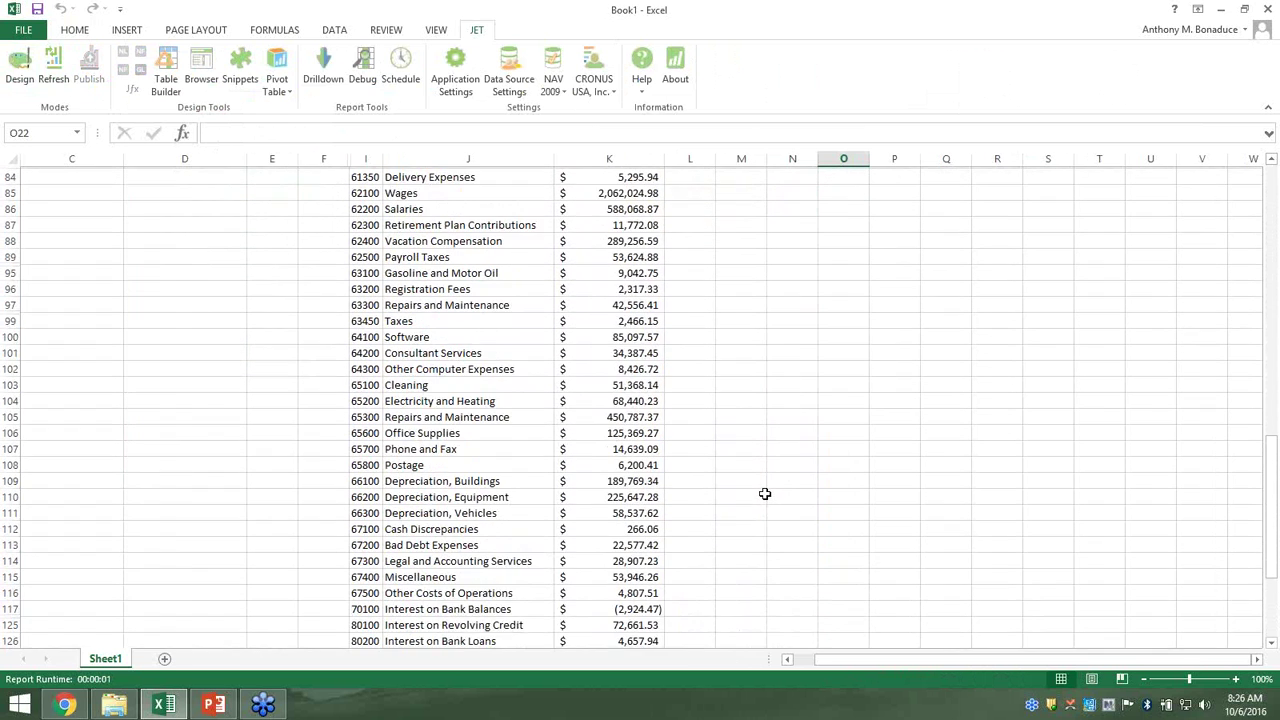
{"action": "scroll", "coordinate": [770, 492], "scroll_direction": "up", "scroll_amount": 12}
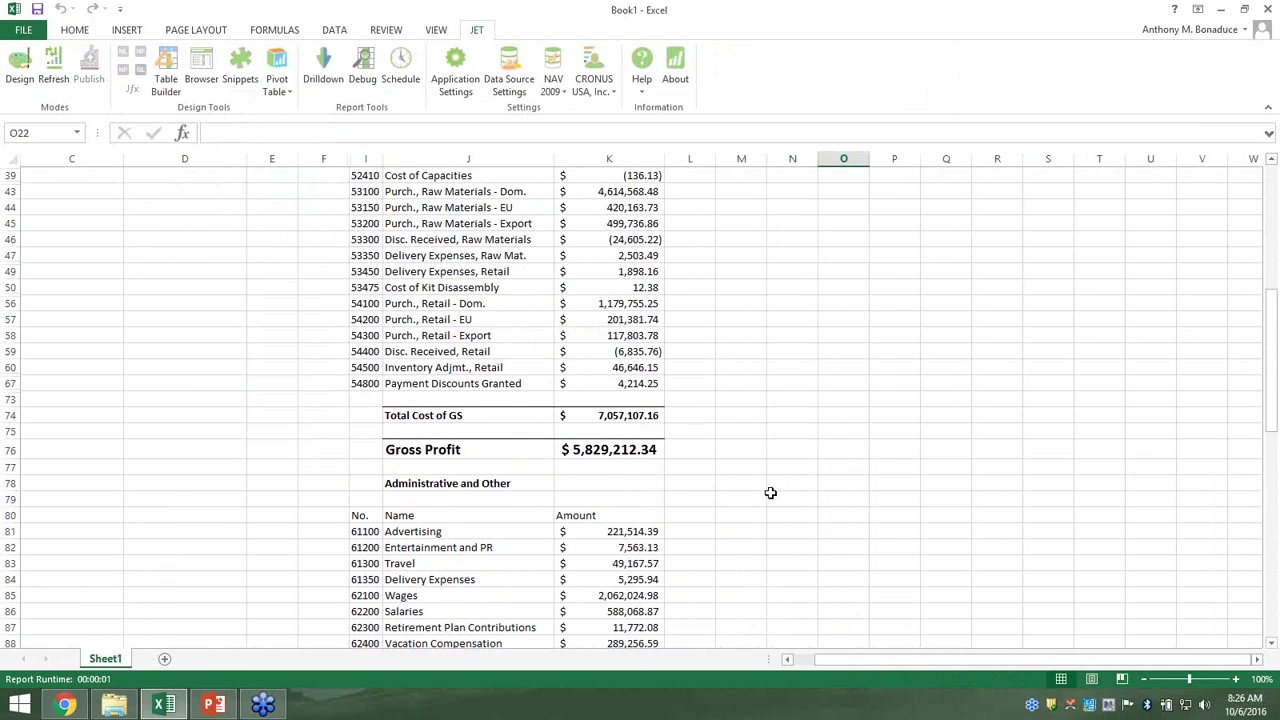
{"action": "scroll", "coordinate": [770, 492], "scroll_direction": "up", "scroll_amount": 1}
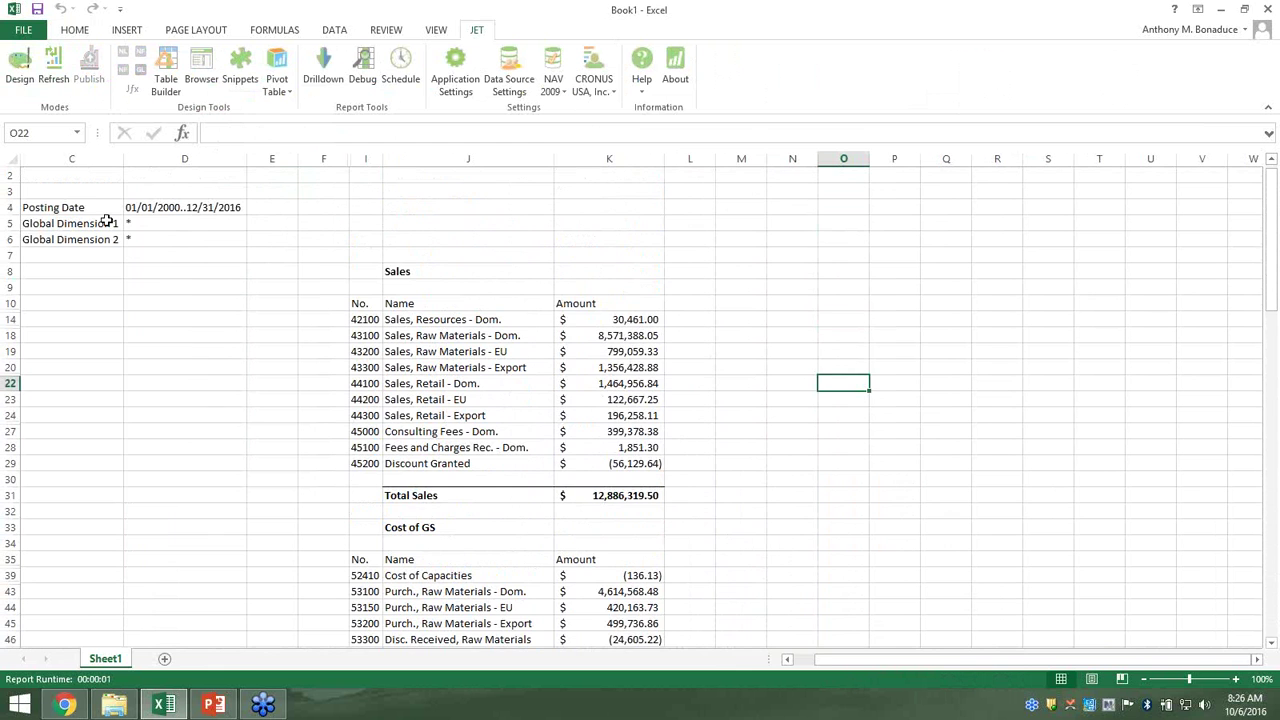
Return to Design mode and open '2 GL Consolidated P L by Company.xlsx'
{"action": "left_click", "coordinate": [30, 78]}
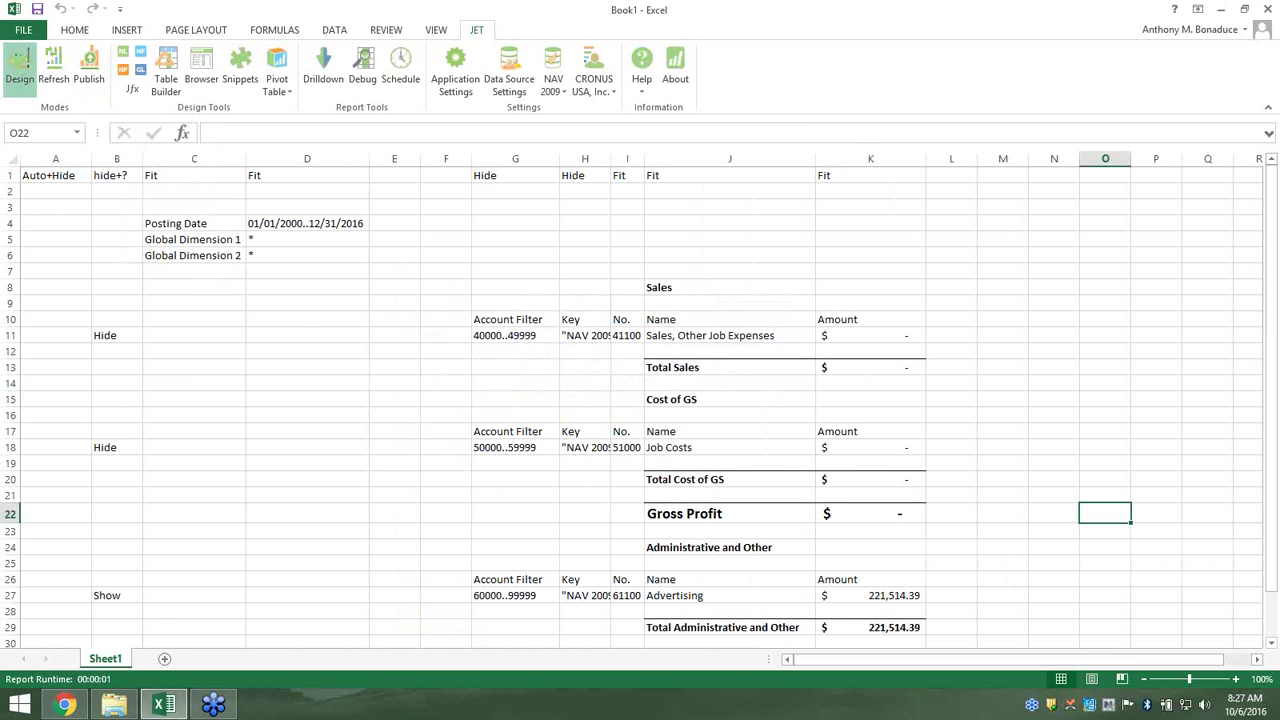
{"action": "left_click", "coordinate": [122, 700]}
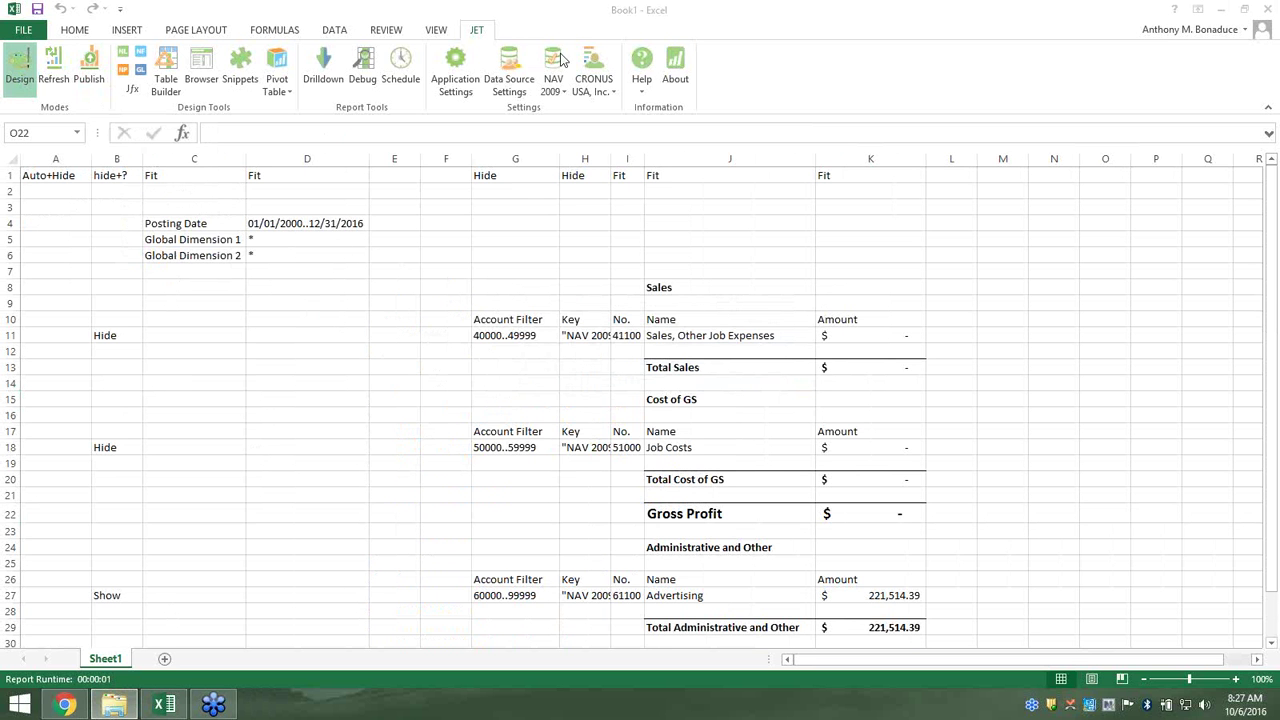
{"action": "left_click", "coordinate": [241, 6]}
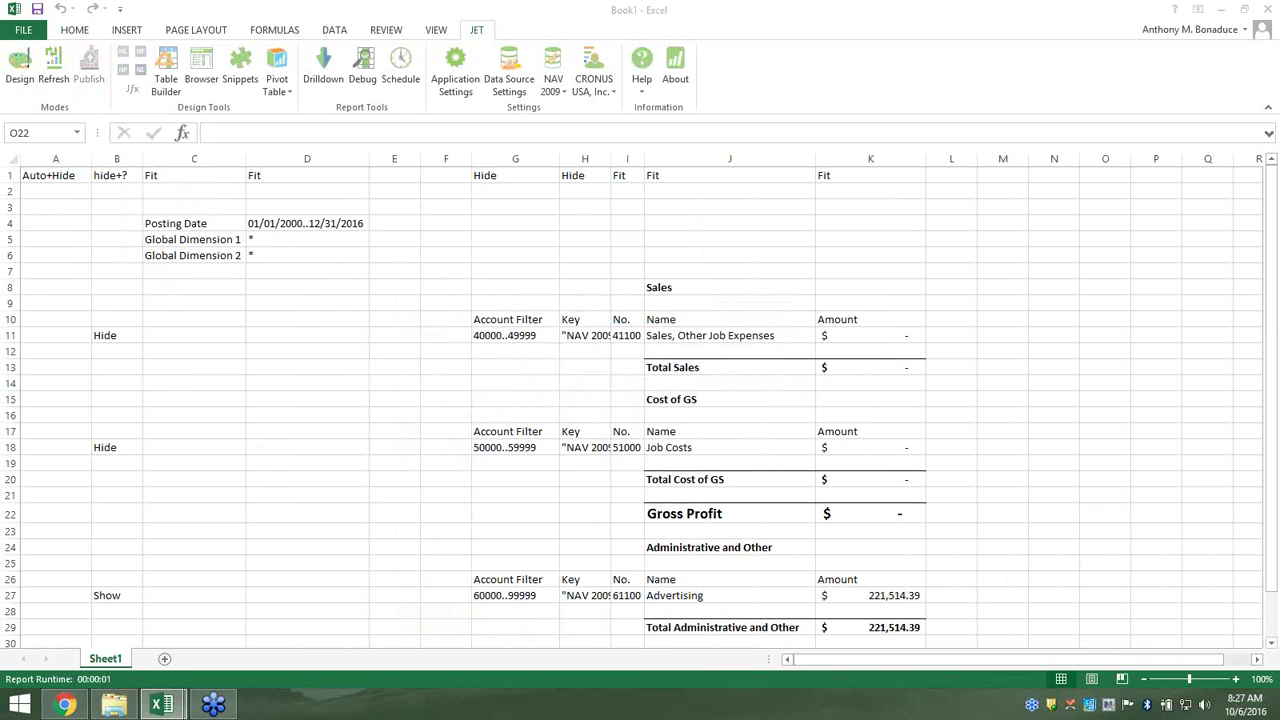
{"action": "left_click", "coordinate": [768, 403]}
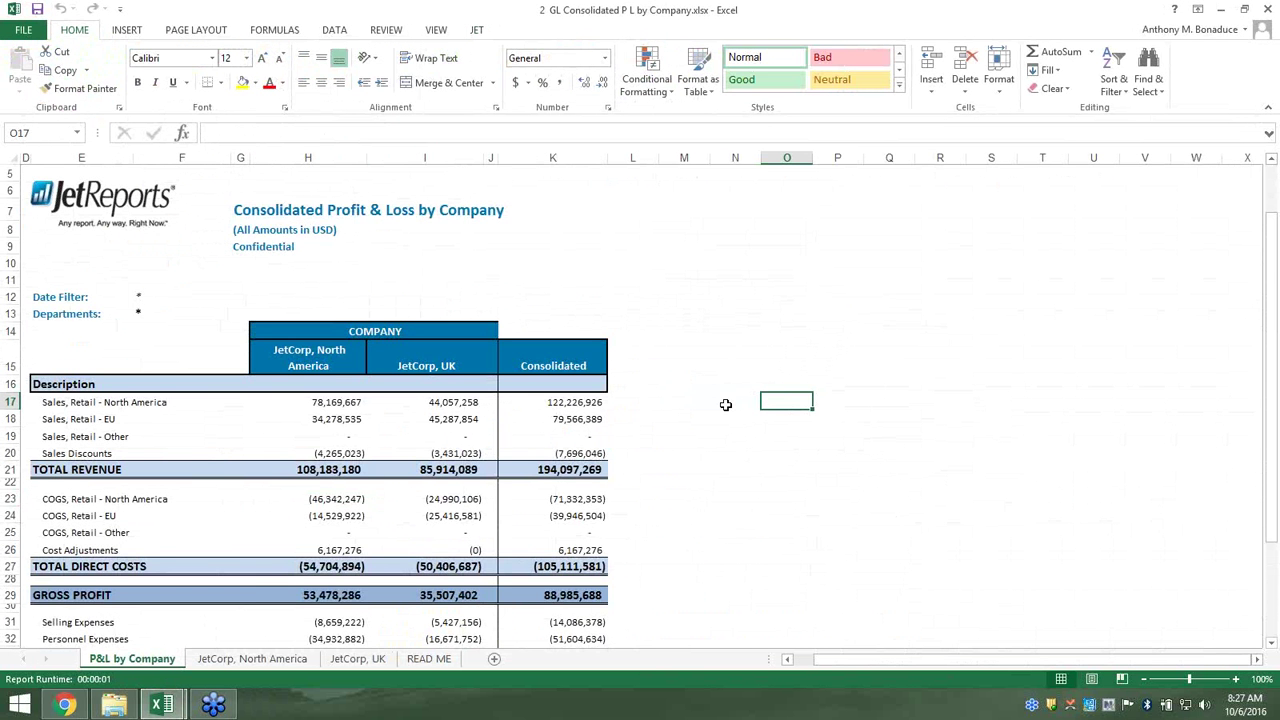
Set the Jet data source to NAV 2015 Demo
{"action": "scroll", "coordinate": [726, 406], "scroll_direction": "down", "scroll_amount": 3}
{"action": "left_click", "coordinate": [478, 30]}
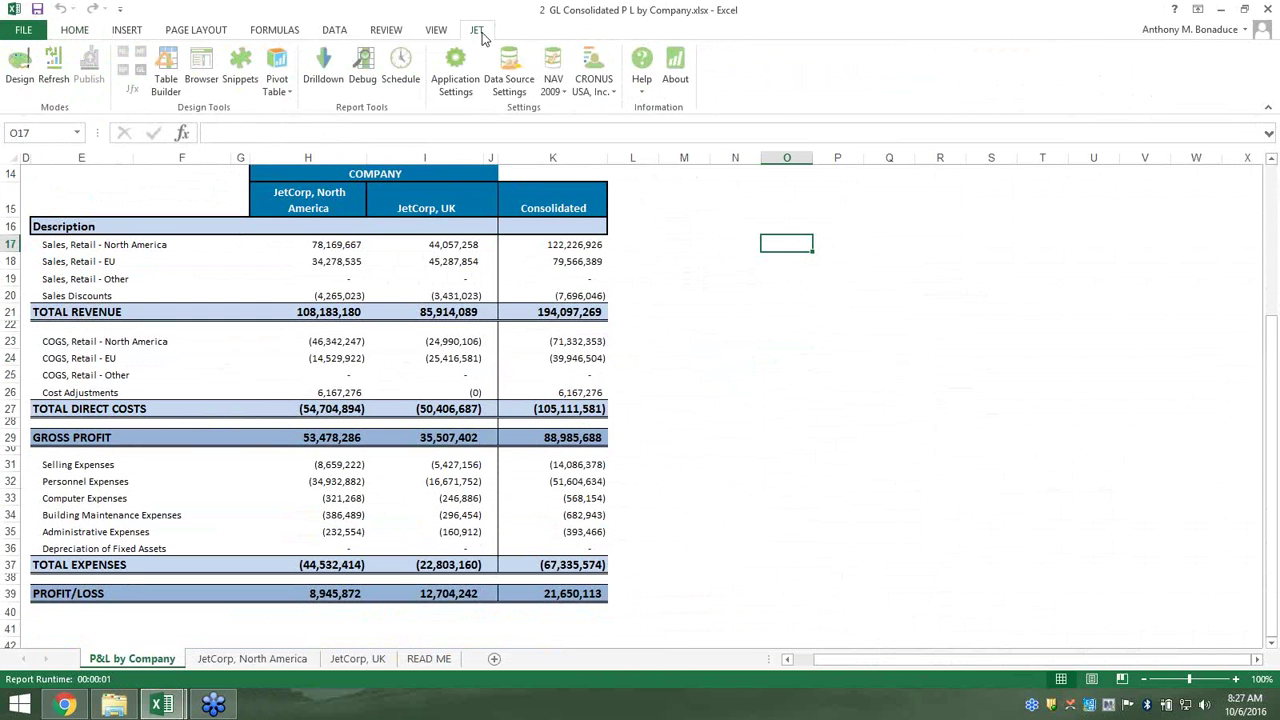
{"action": "left_click", "coordinate": [555, 68]}
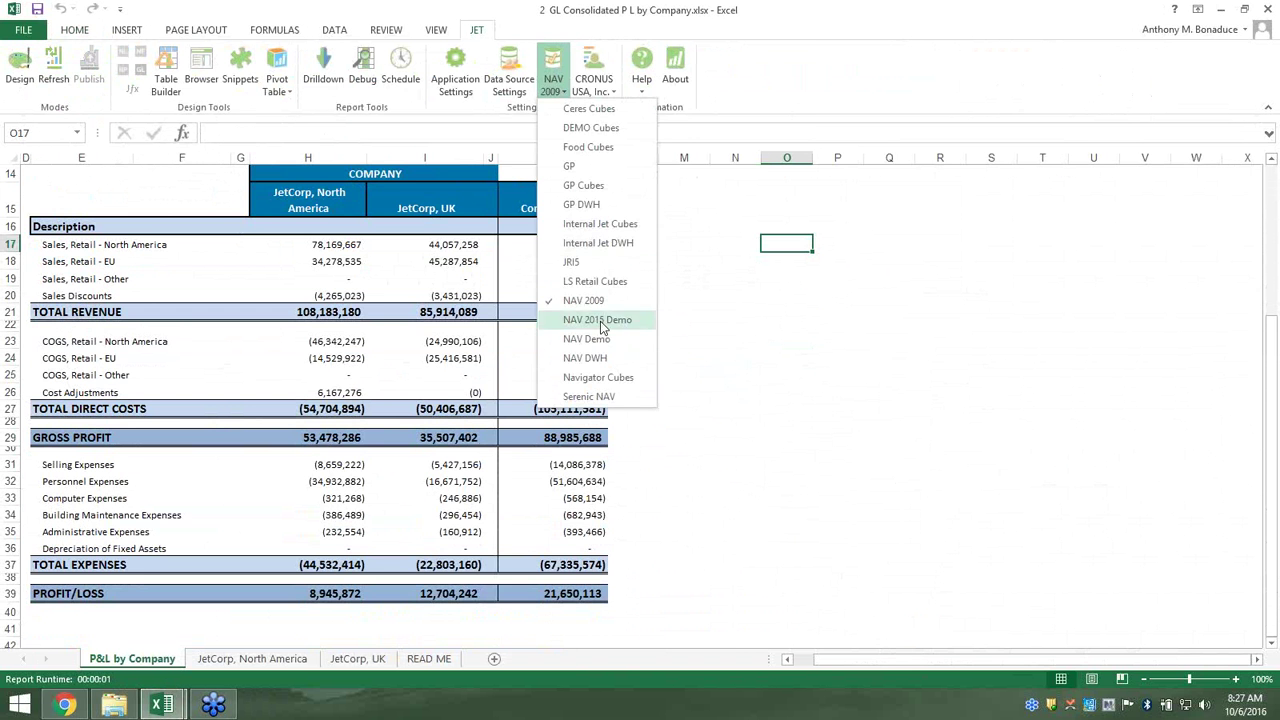
{"action": "left_click", "coordinate": [600, 324]}
{"action": "left_click", "coordinate": [722, 285]}
Scroll through the P&L by Company sheet down to PROFIT/LOSS and back
{"action": "scroll", "coordinate": [722, 285], "scroll_direction": "up", "scroll_amount": 3}
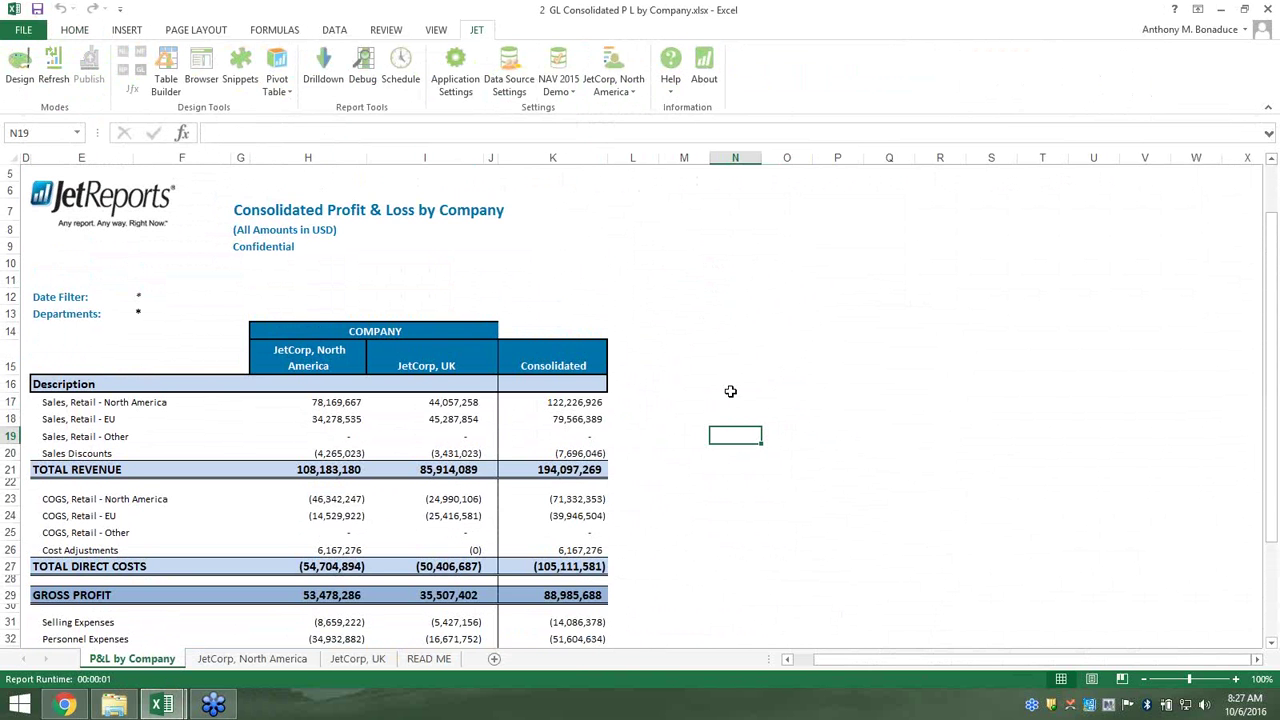
{"action": "scroll", "coordinate": [729, 391], "scroll_direction": "down", "scroll_amount": 3}
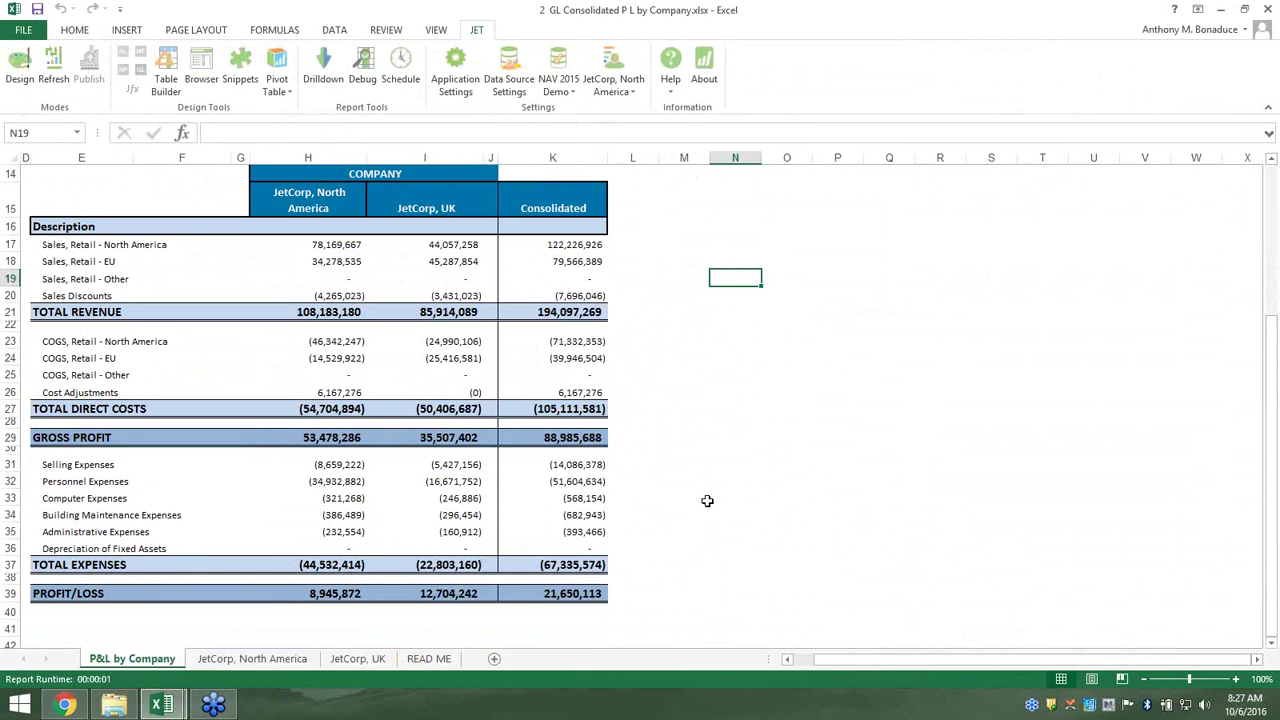
{"action": "scroll", "coordinate": [707, 500], "scroll_direction": "up", "scroll_amount": 1}
{"action": "scroll", "coordinate": [707, 500], "scroll_direction": "up", "scroll_amount": 1}
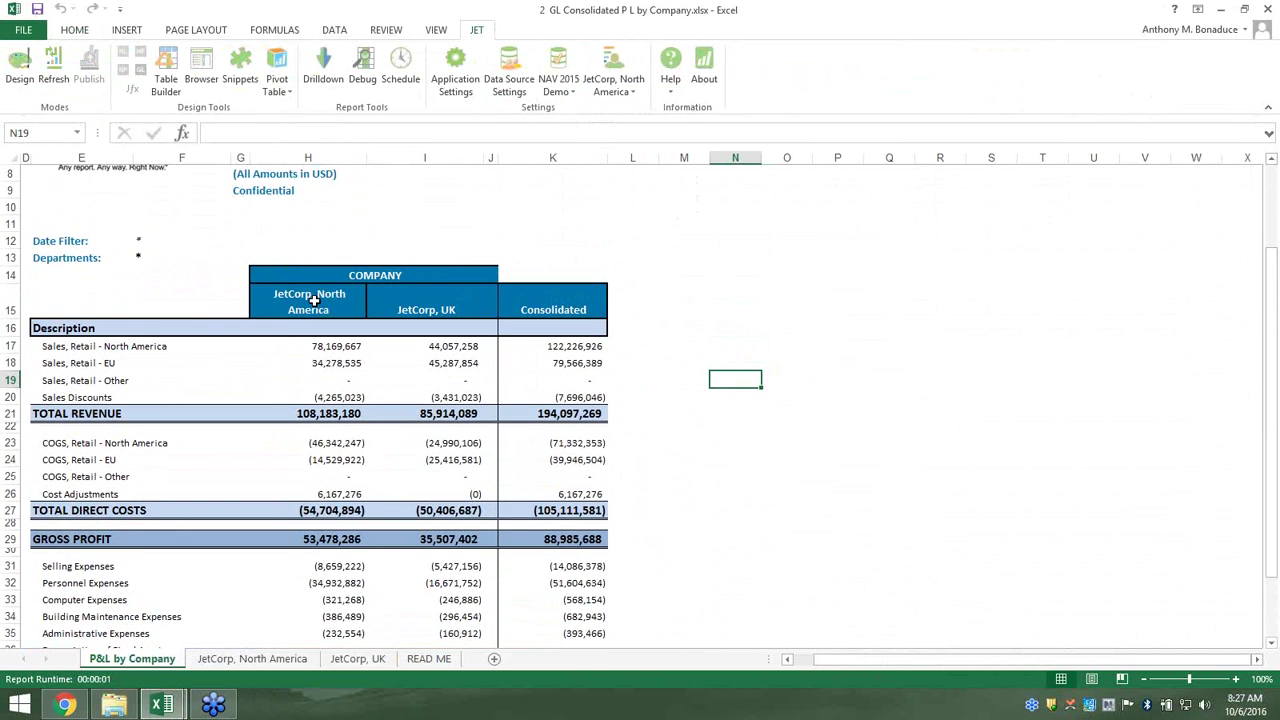
{"action": "scroll", "coordinate": [301, 322], "scroll_direction": "up", "scroll_amount": 1}
{"action": "scroll", "coordinate": [301, 322], "scroll_direction": "up", "scroll_amount": 1}
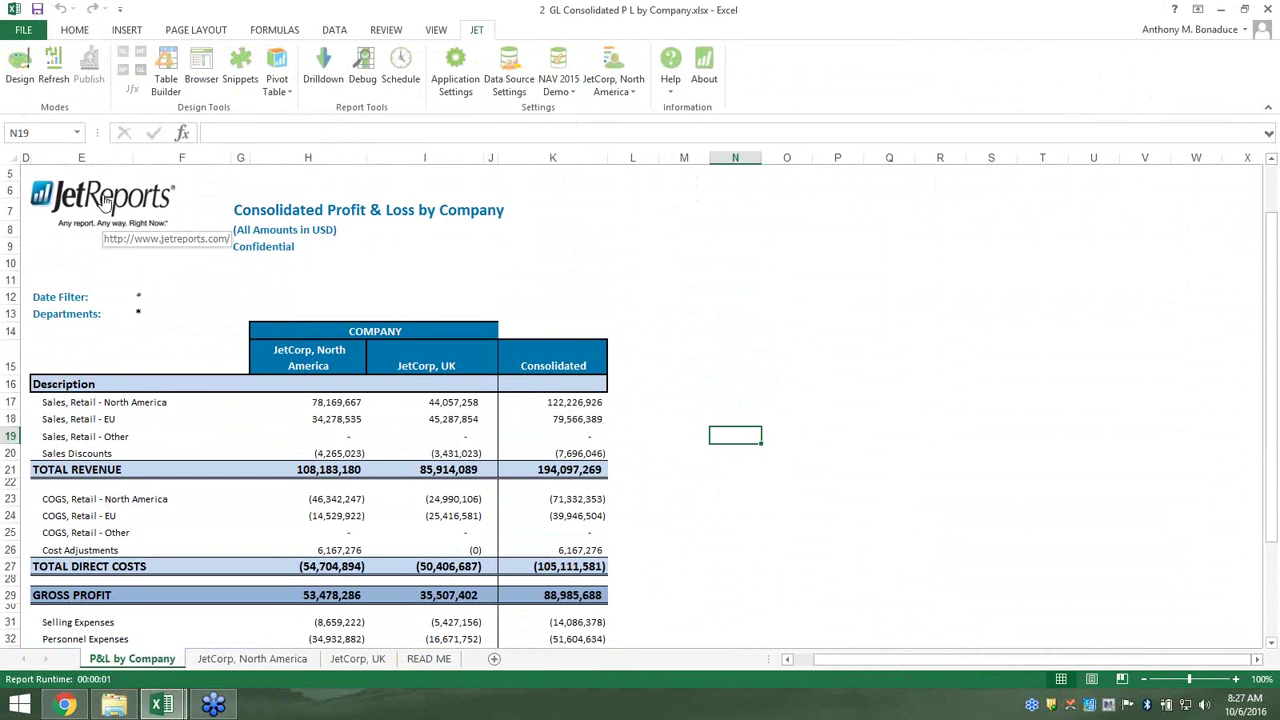
{"action": "left_click", "coordinate": [713, 365]}
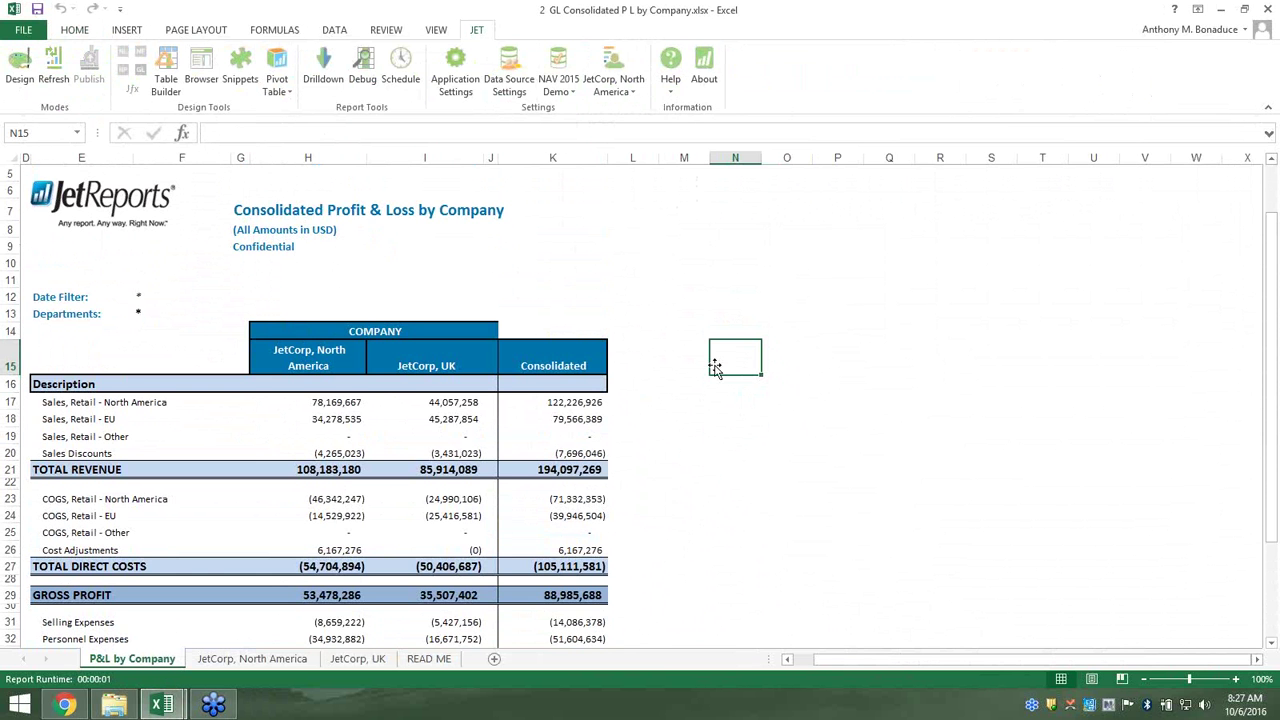
{"action": "scroll", "coordinate": [715, 432], "scroll_direction": "down", "scroll_amount": 4}
{"action": "scroll", "coordinate": [715, 432], "scroll_direction": "up", "scroll_amount": 1}
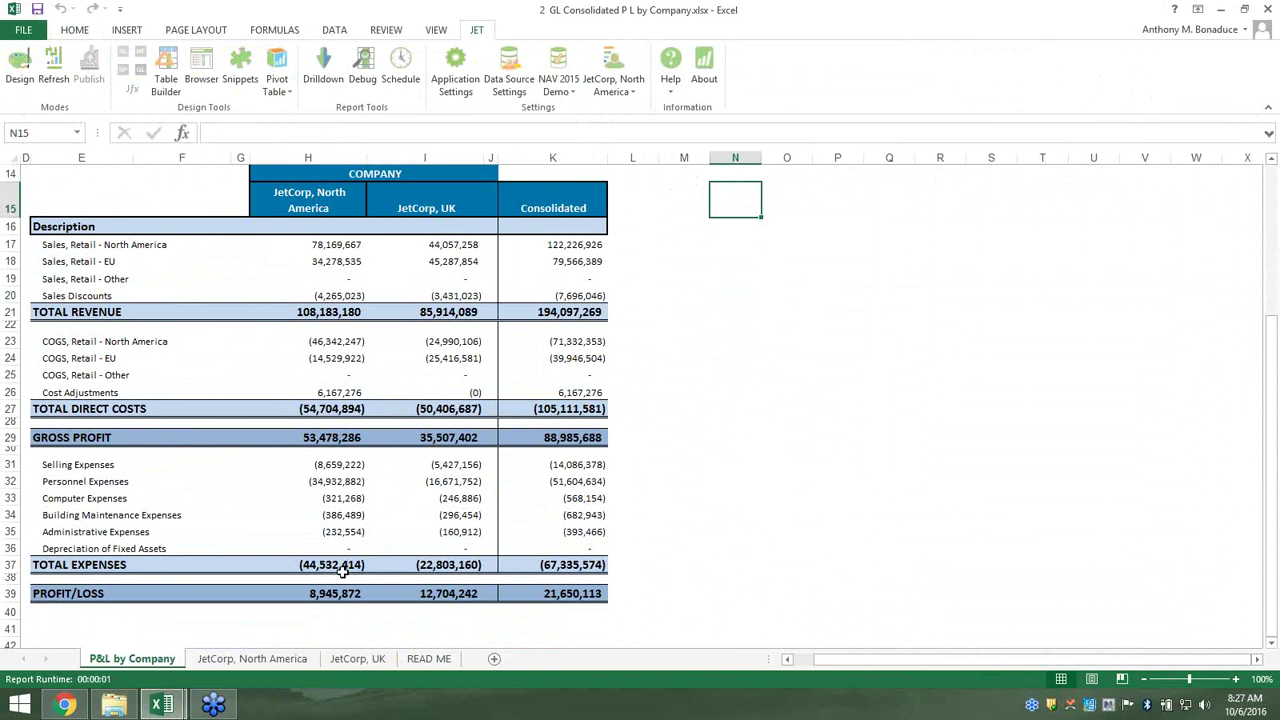
Review the JetCorp, North America sheet and its Business Group header
{"action": "left_click", "coordinate": [272, 661]}
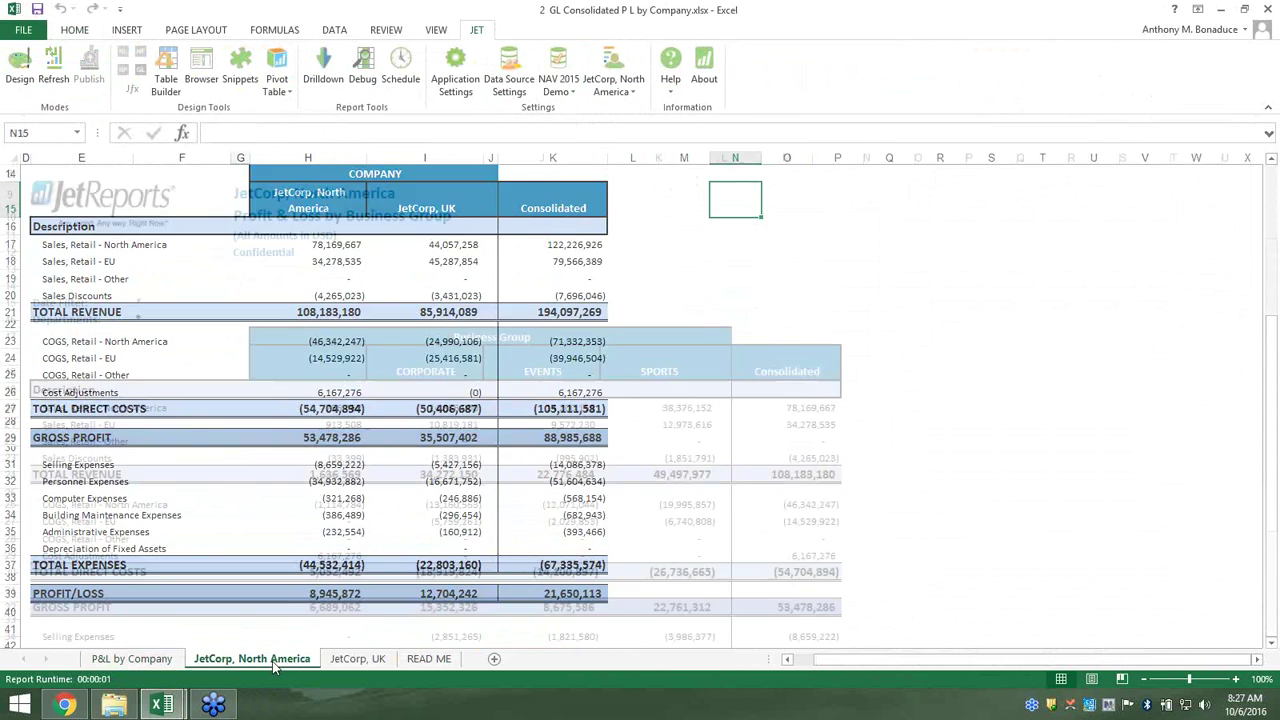
{"action": "scroll", "coordinate": [383, 566], "scroll_direction": "down", "scroll_amount": 3}
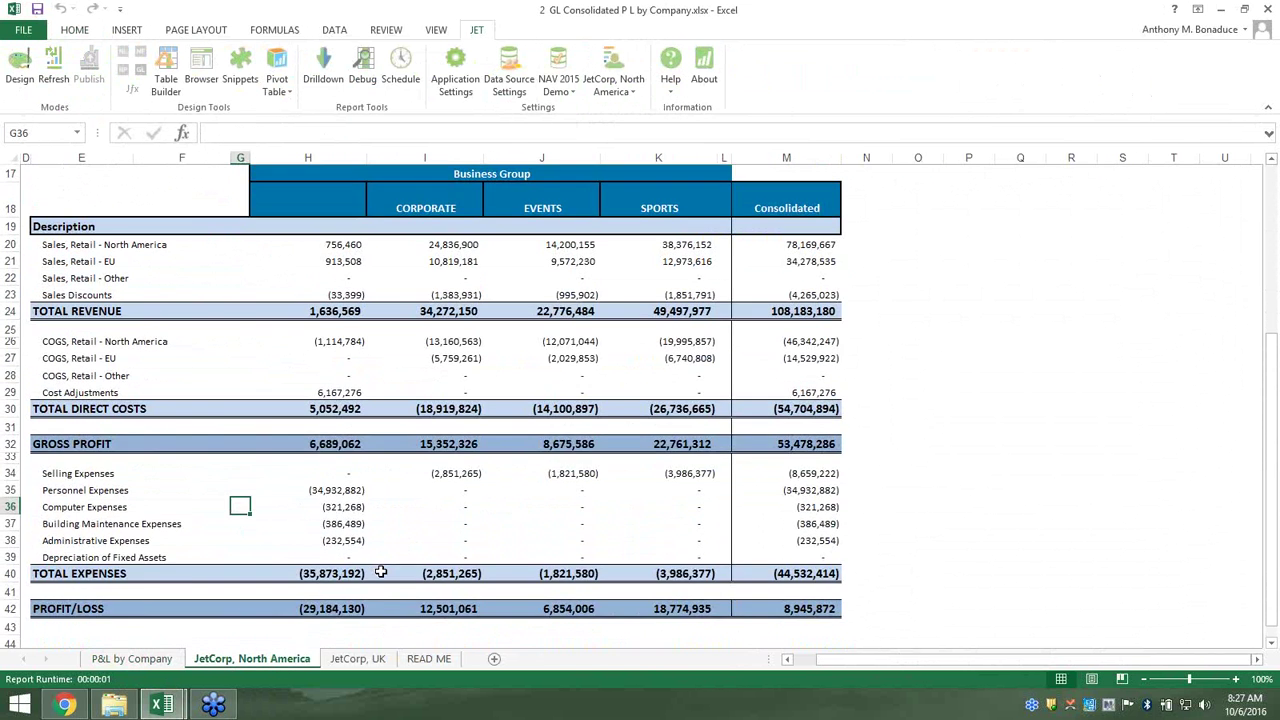
{"action": "scroll", "coordinate": [381, 572], "scroll_direction": "up", "scroll_amount": 3}
{"action": "left_click", "coordinate": [540, 337]}
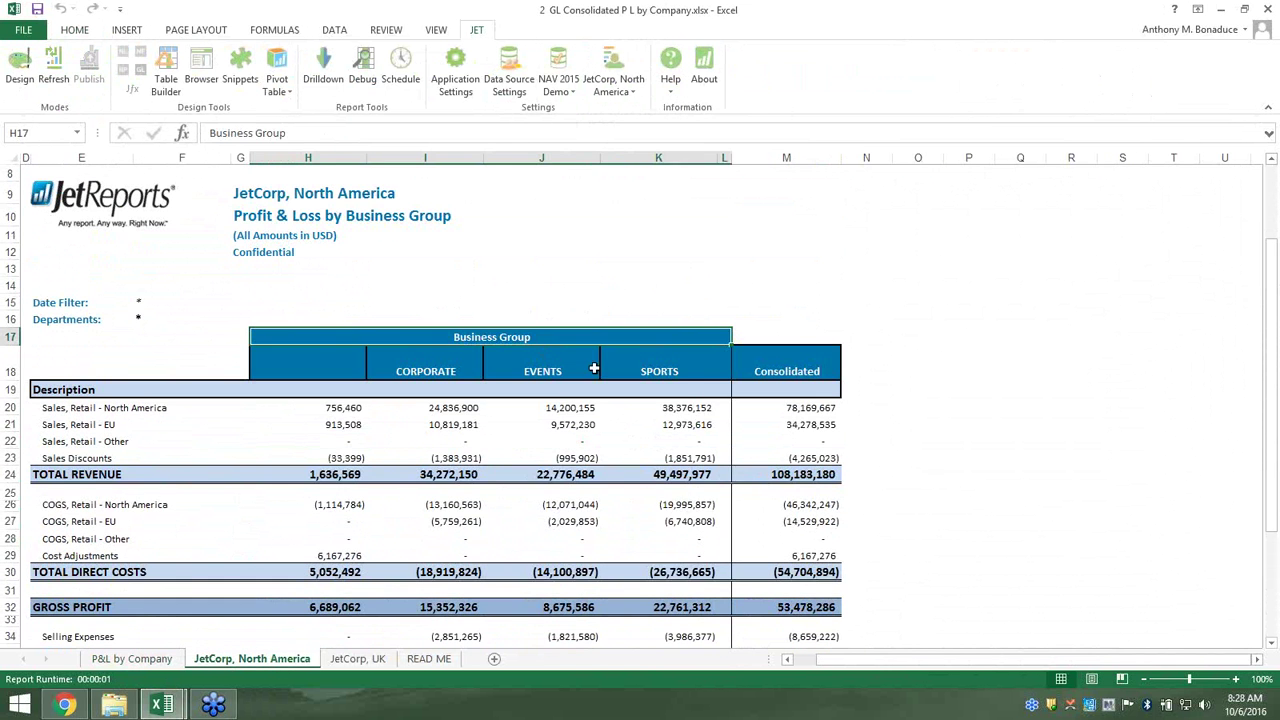
{"action": "left_click", "coordinate": [899, 407]}
{"action": "scroll", "coordinate": [593, 597], "scroll_direction": "down", "scroll_amount": 5}
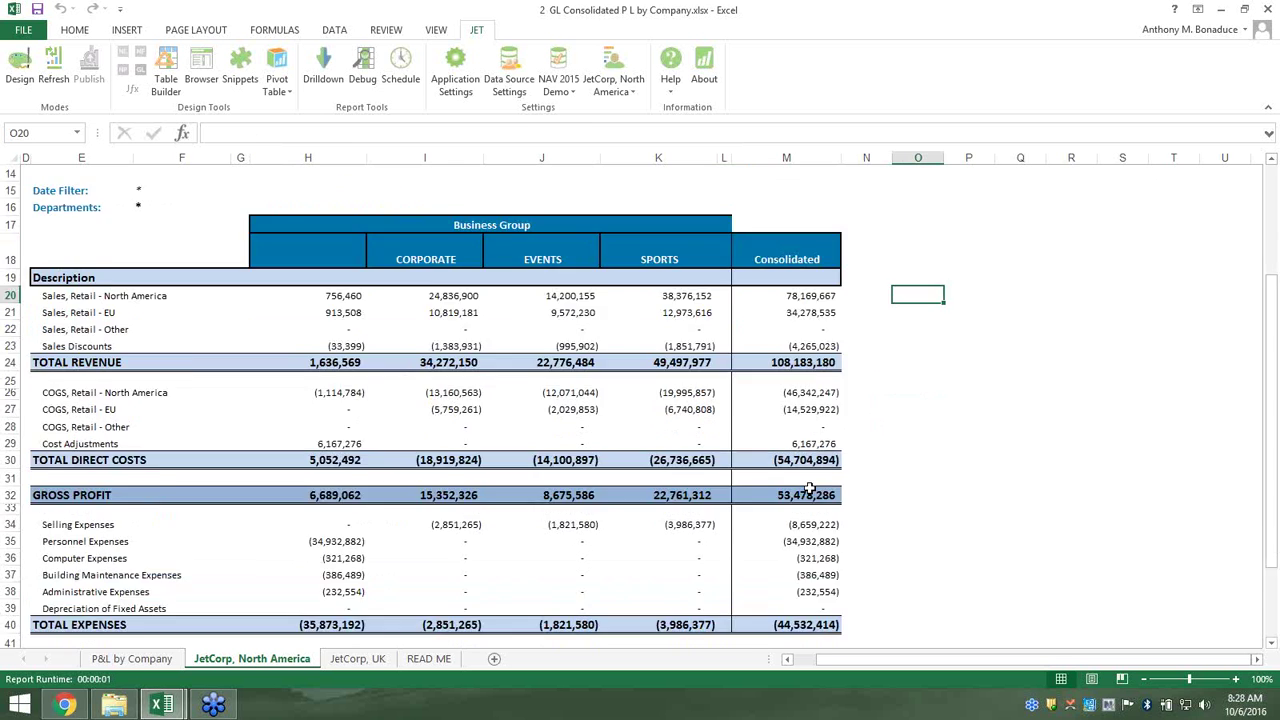
Review the JetCorp, UK sheet, then go back to P&L by Company
{"action": "left_click", "coordinate": [355, 659]}
{"action": "scroll", "coordinate": [629, 486], "scroll_direction": "up", "scroll_amount": 1}
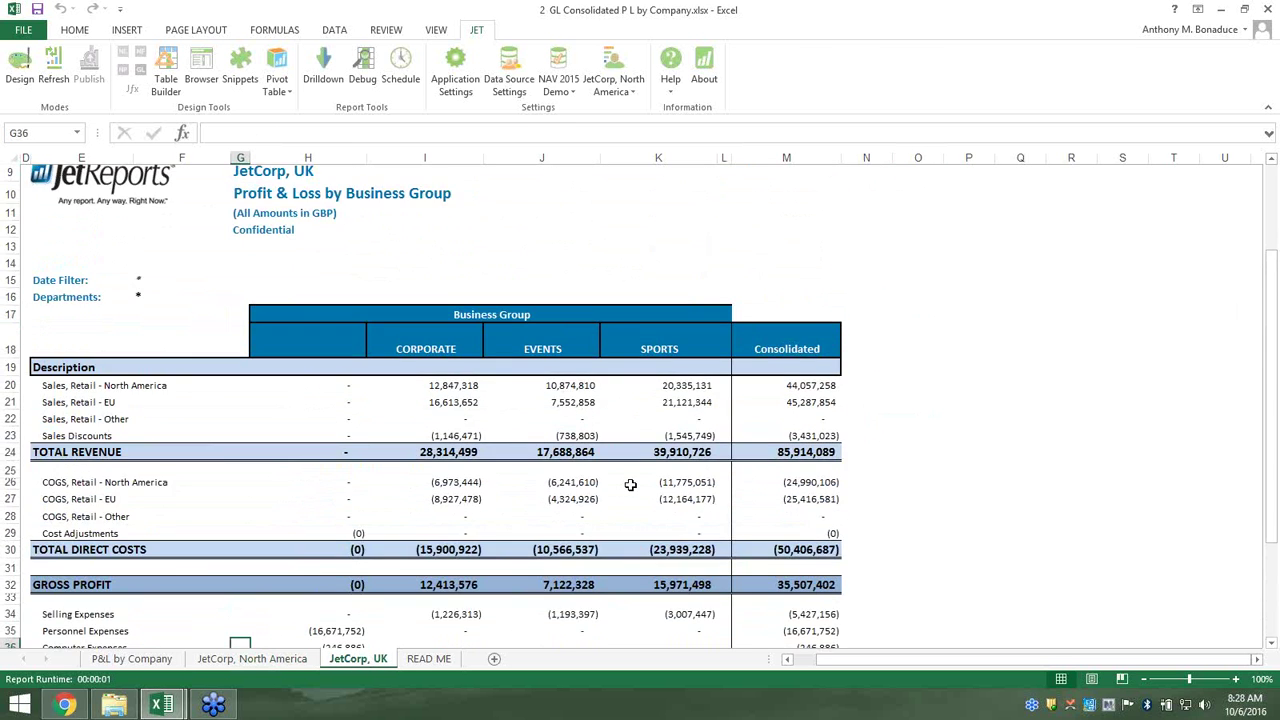
{"action": "scroll", "coordinate": [631, 486], "scroll_direction": "down", "scroll_amount": 4}
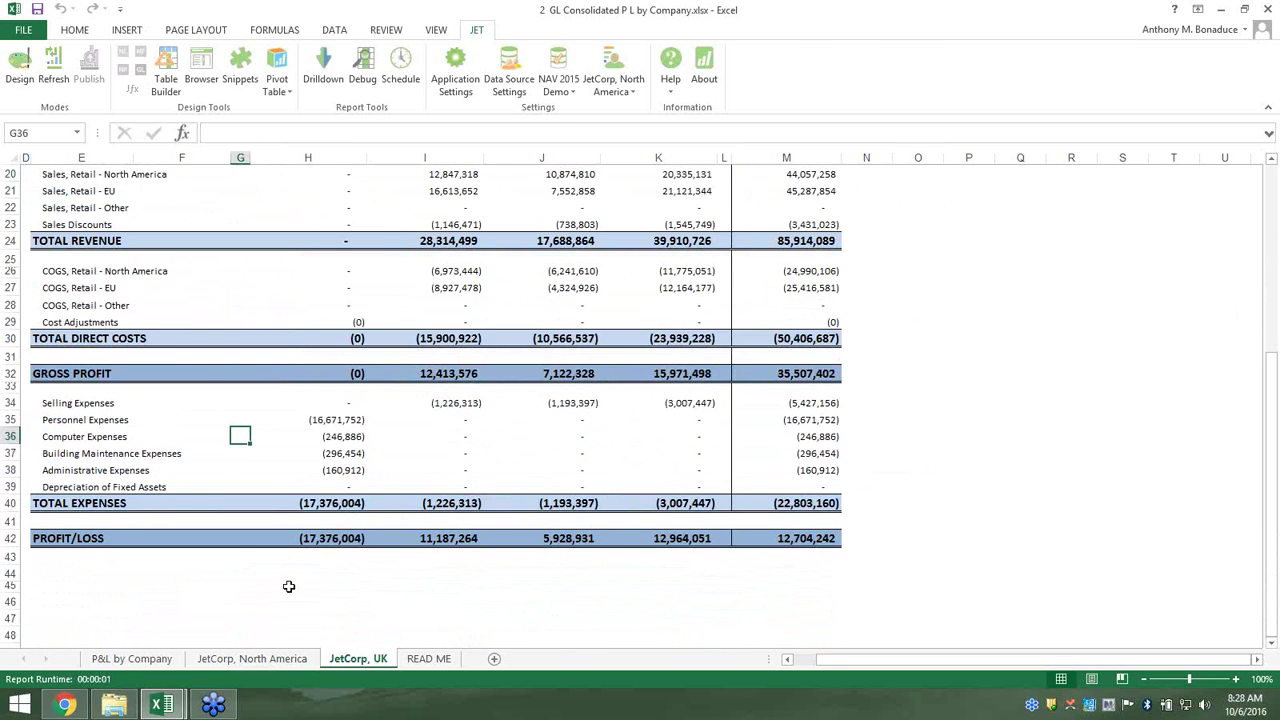
{"action": "left_click", "coordinate": [136, 655]}
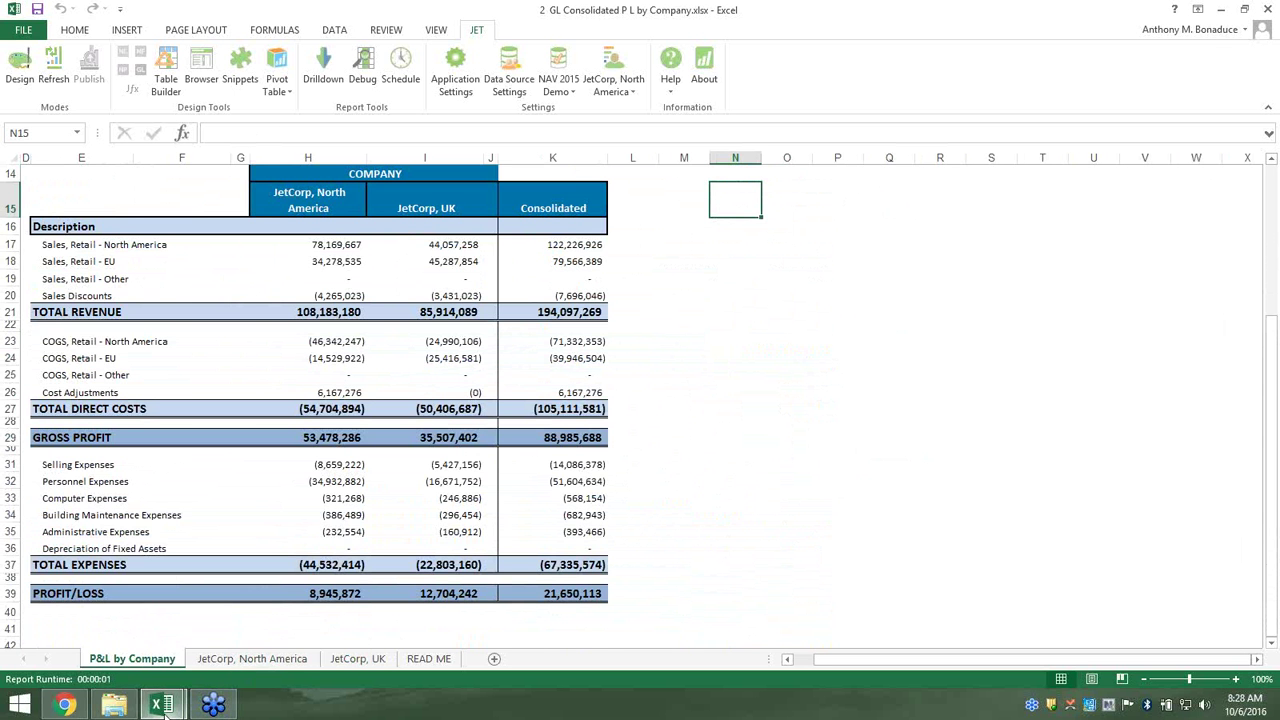
{"action": "mouse_move", "coordinate": [166, 708]}
{"action": "left_click", "coordinate": [776, 463]}
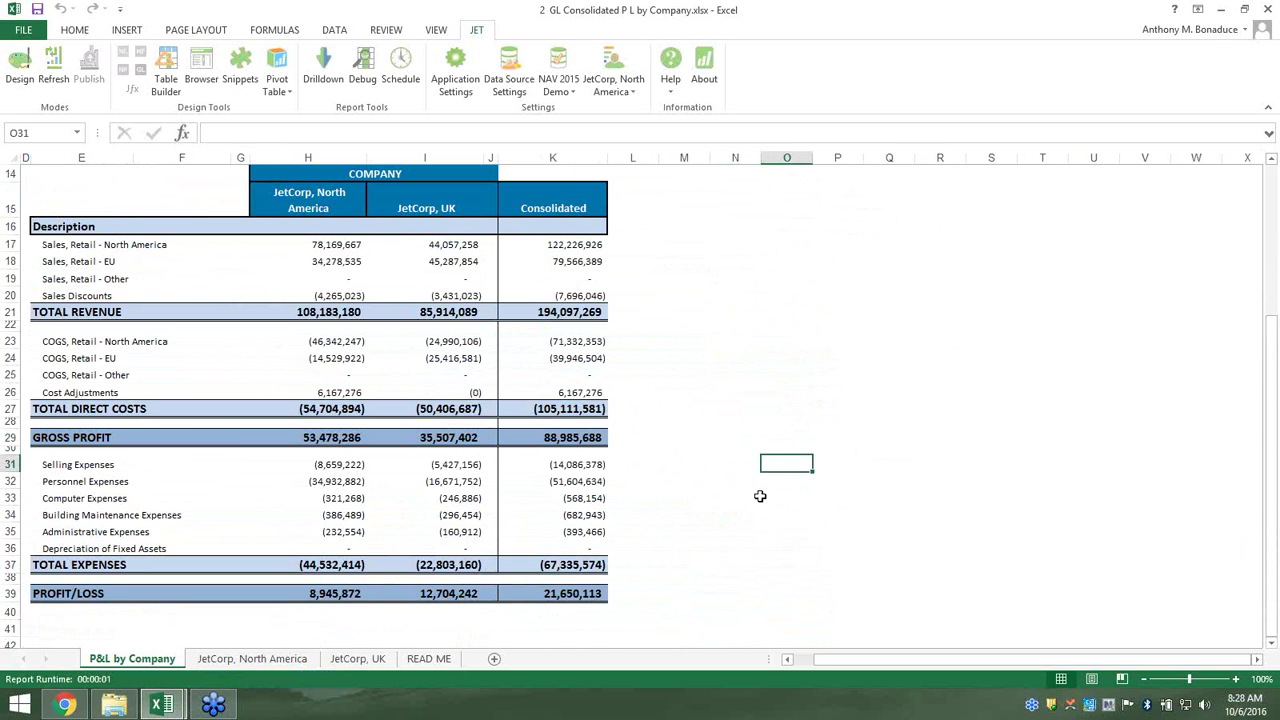
{"action": "scroll", "coordinate": [757, 500], "scroll_direction": "up", "scroll_amount": 3}
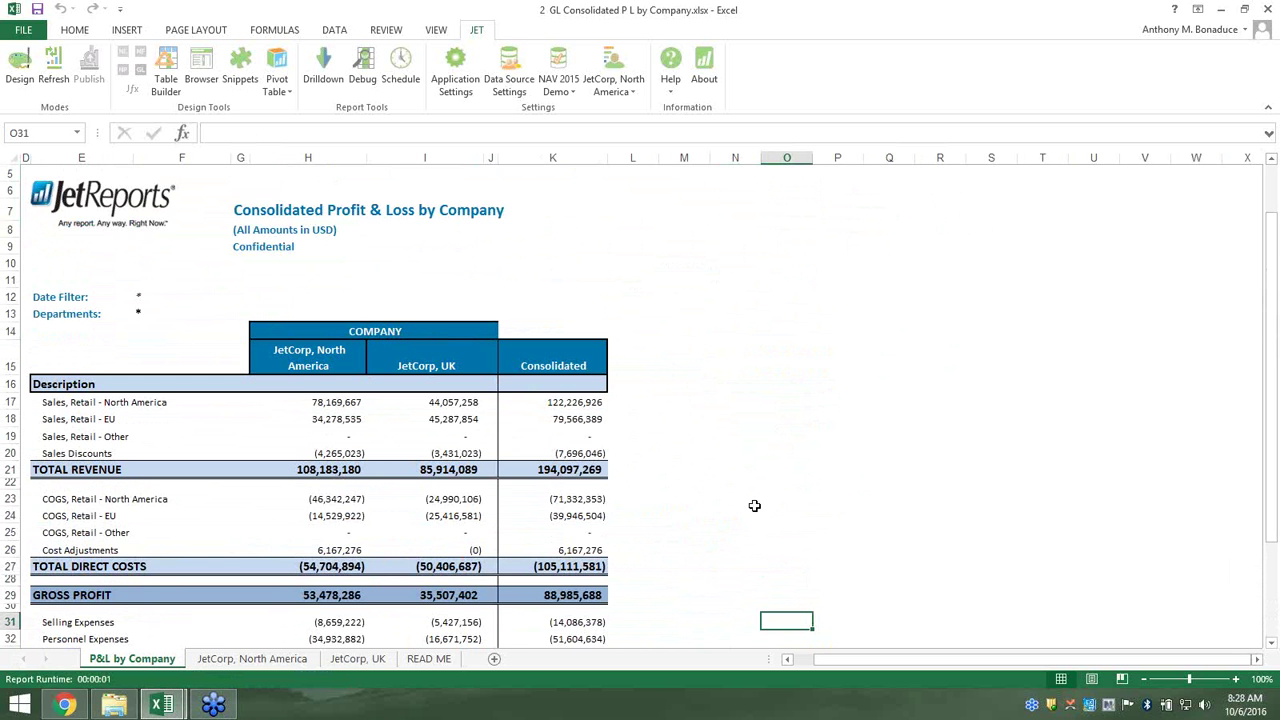
{"action": "left_click", "coordinate": [733, 382]}
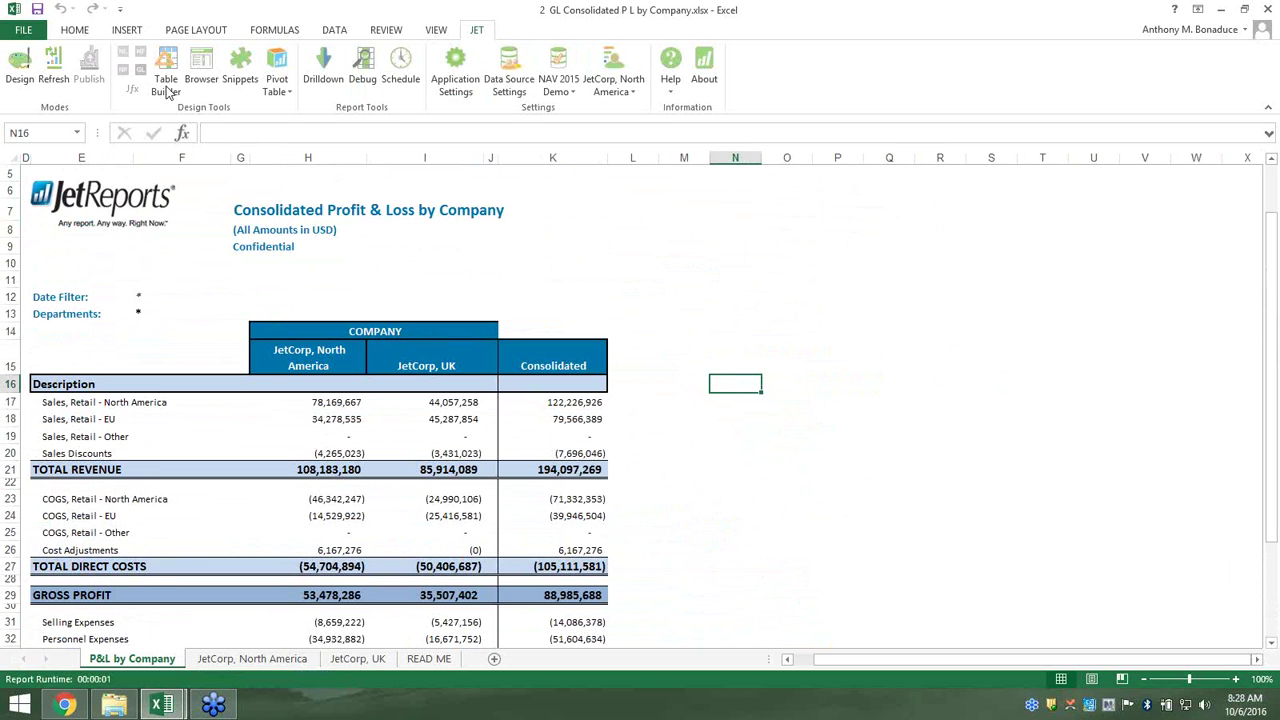
Rerun the report with Company Filter set to JetCorp, North America
{"action": "left_click", "coordinate": [57, 78]}
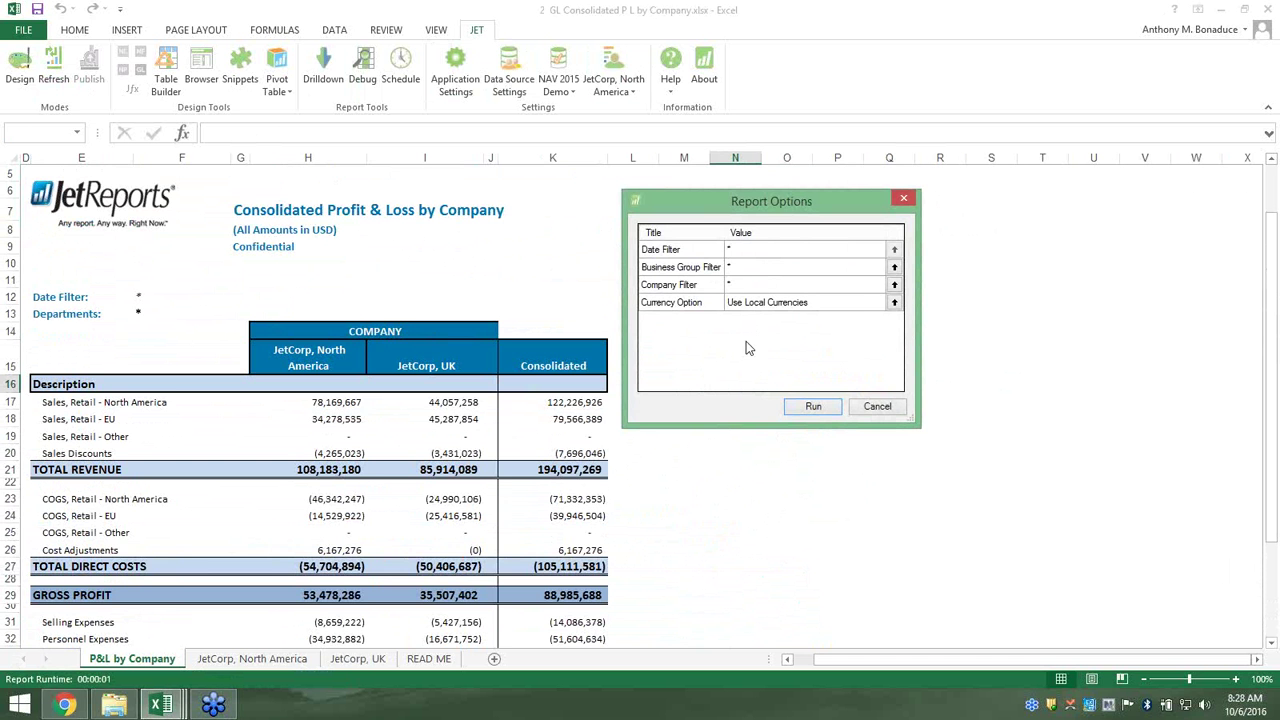
{"action": "left_click", "coordinate": [894, 285]}
{"action": "left_click", "coordinate": [894, 285]}
{"action": "left_click", "coordinate": [713, 190]}
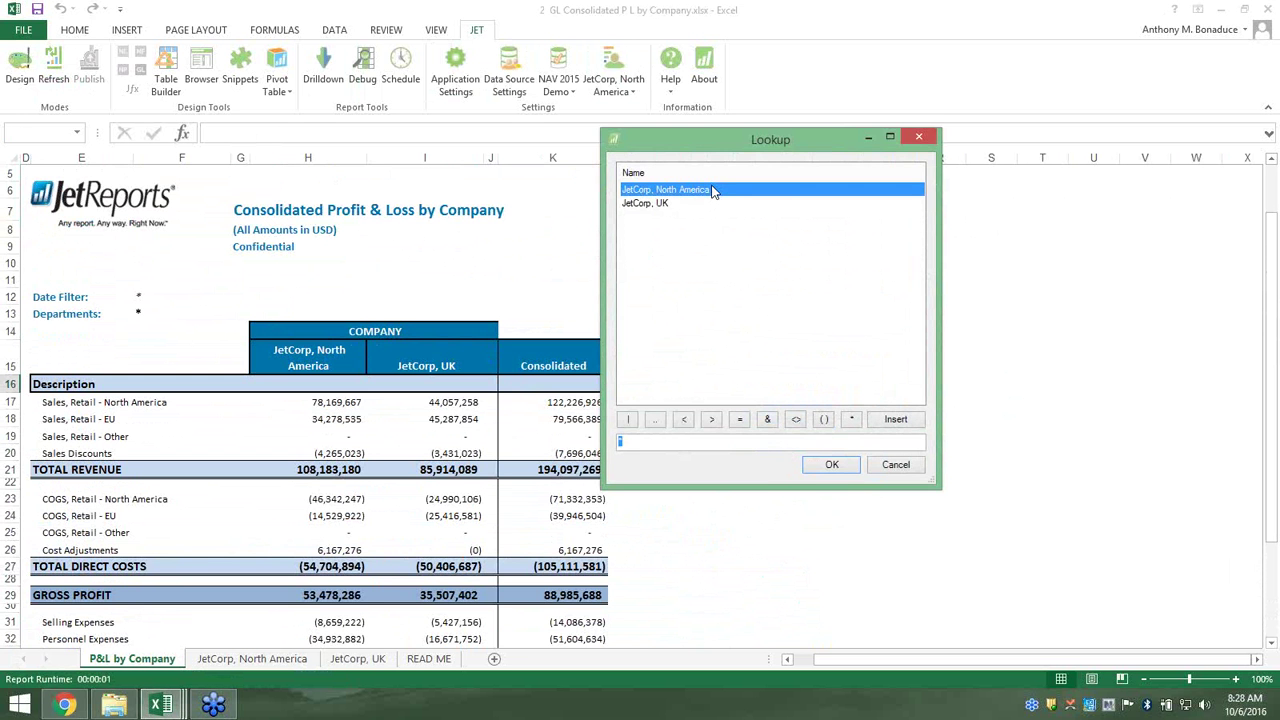
{"action": "left_click", "coordinate": [826, 467]}
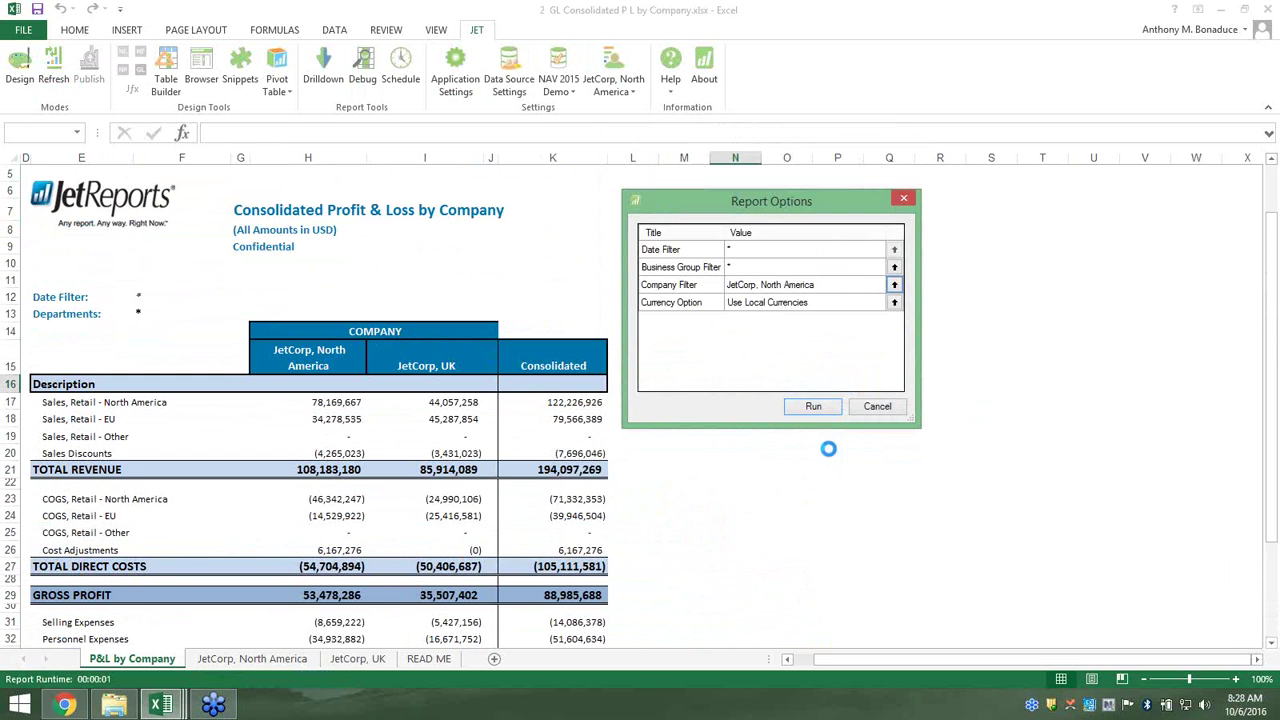
{"action": "left_click", "coordinate": [813, 407]}
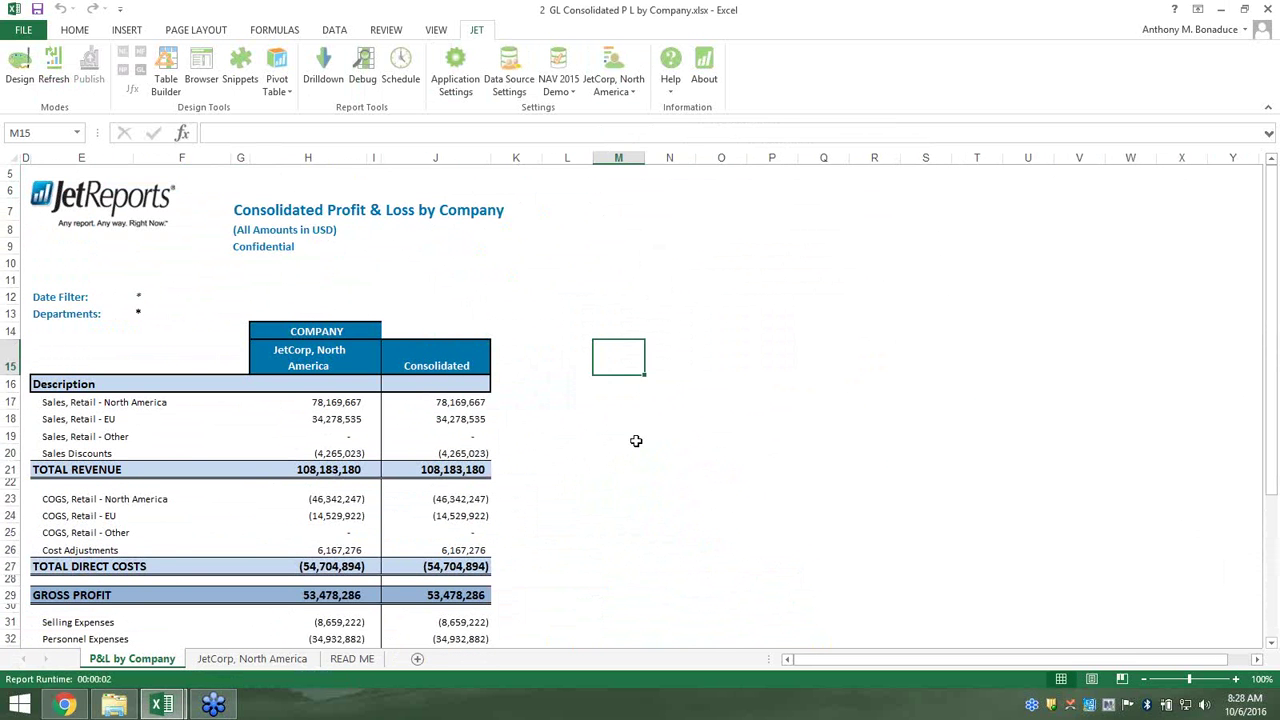
{"action": "scroll", "coordinate": [636, 441], "scroll_direction": "down", "scroll_amount": 4}
{"action": "scroll", "coordinate": [636, 441], "scroll_direction": "up", "scroll_amount": 3}
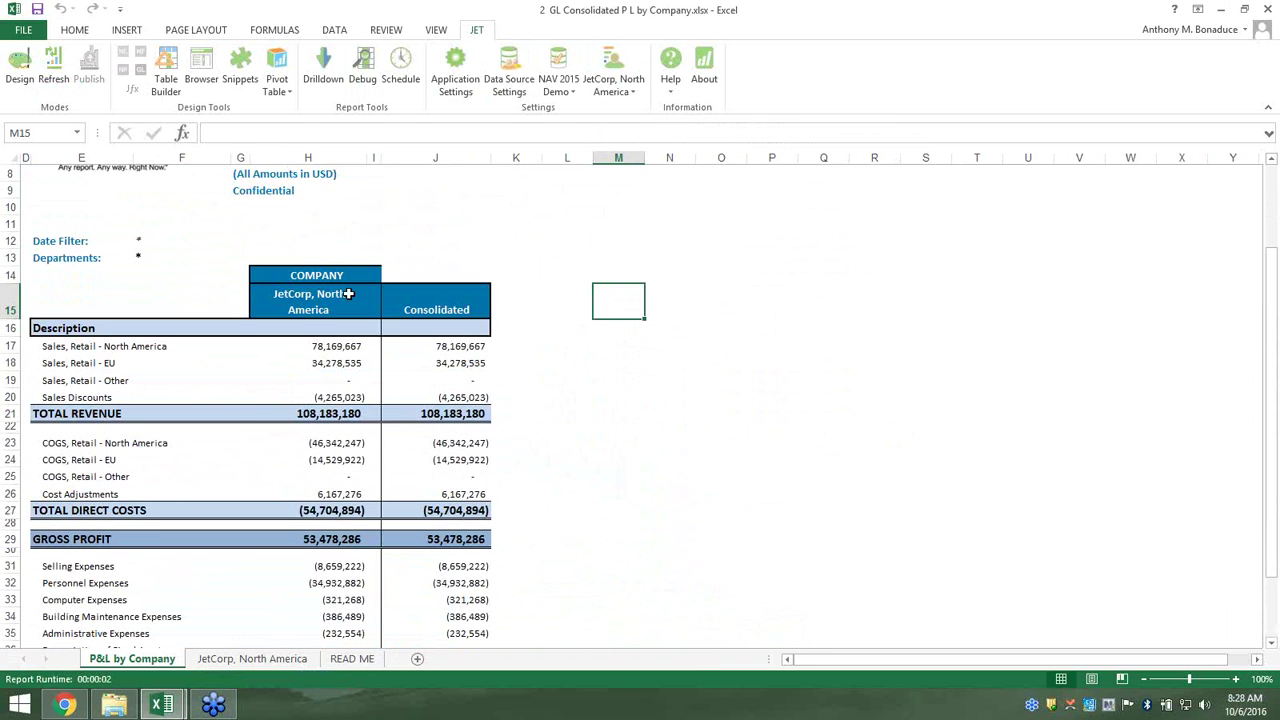
{"action": "scroll", "coordinate": [312, 503], "scroll_direction": "down", "scroll_amount": 4}
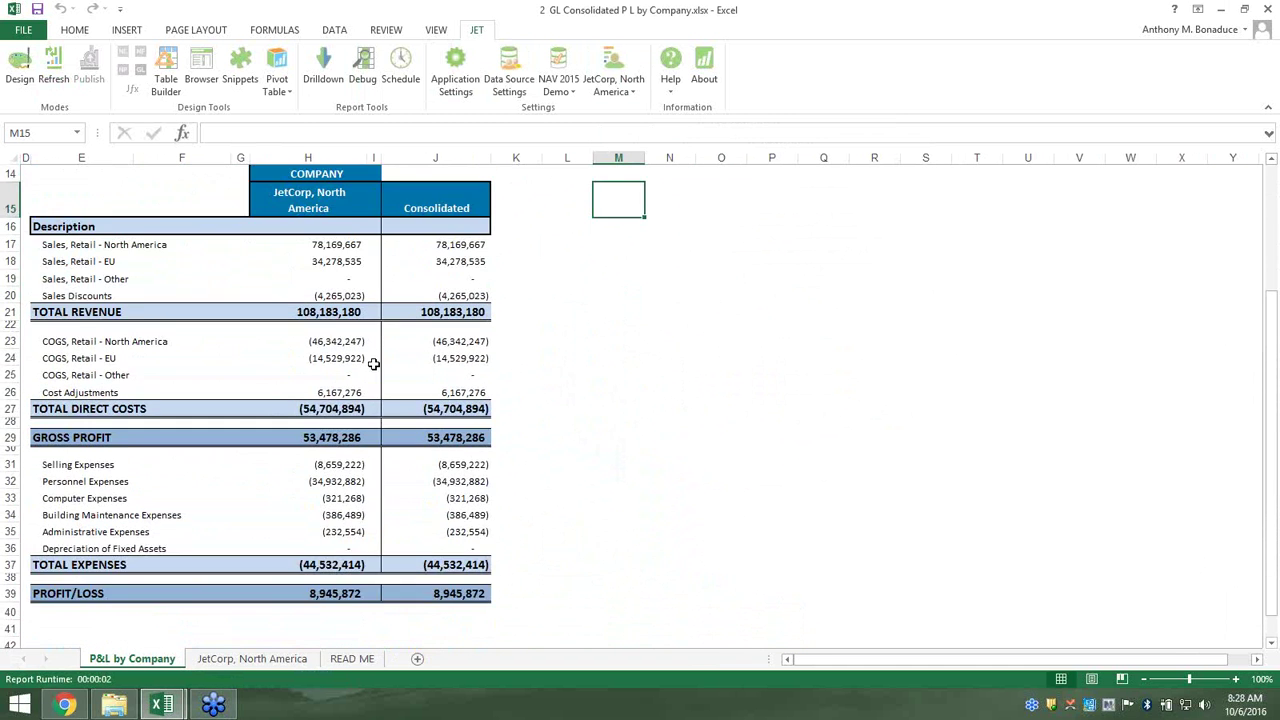
{"action": "left_click", "coordinate": [257, 658]}
{"action": "scroll", "coordinate": [660, 460], "scroll_direction": "up", "scroll_amount": 3}
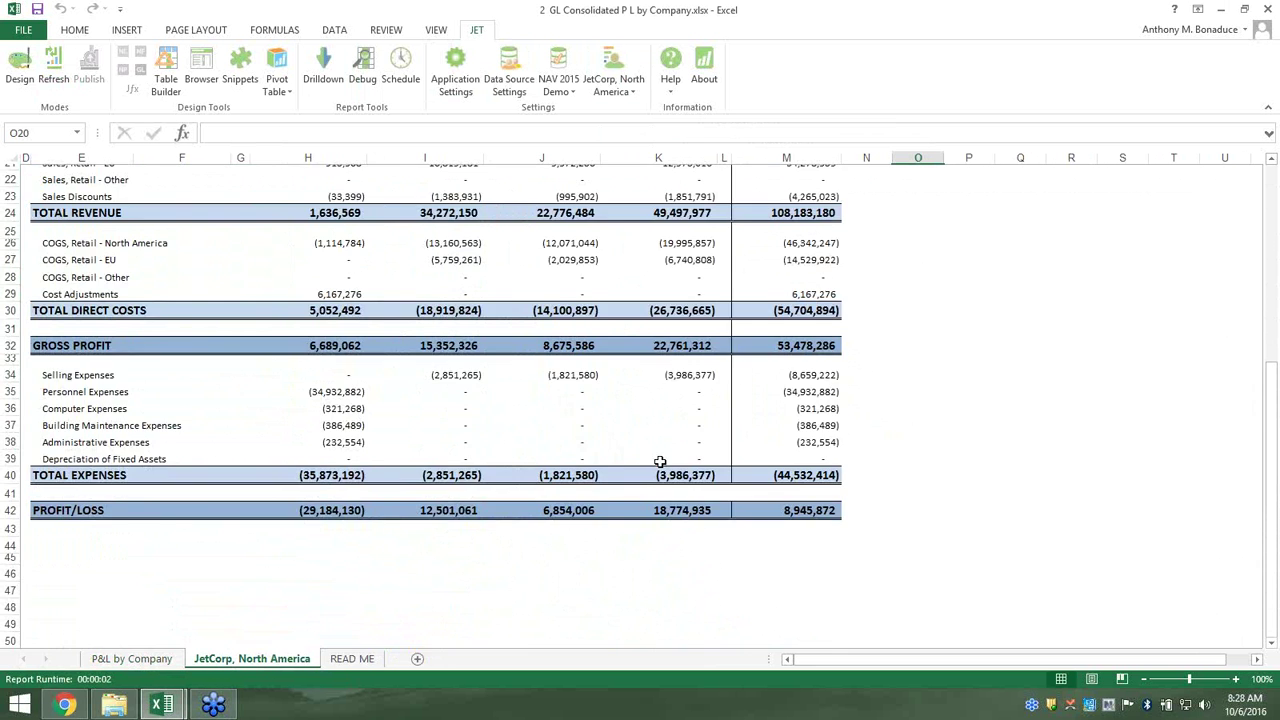
{"action": "scroll", "coordinate": [660, 460], "scroll_direction": "up", "scroll_amount": 2}
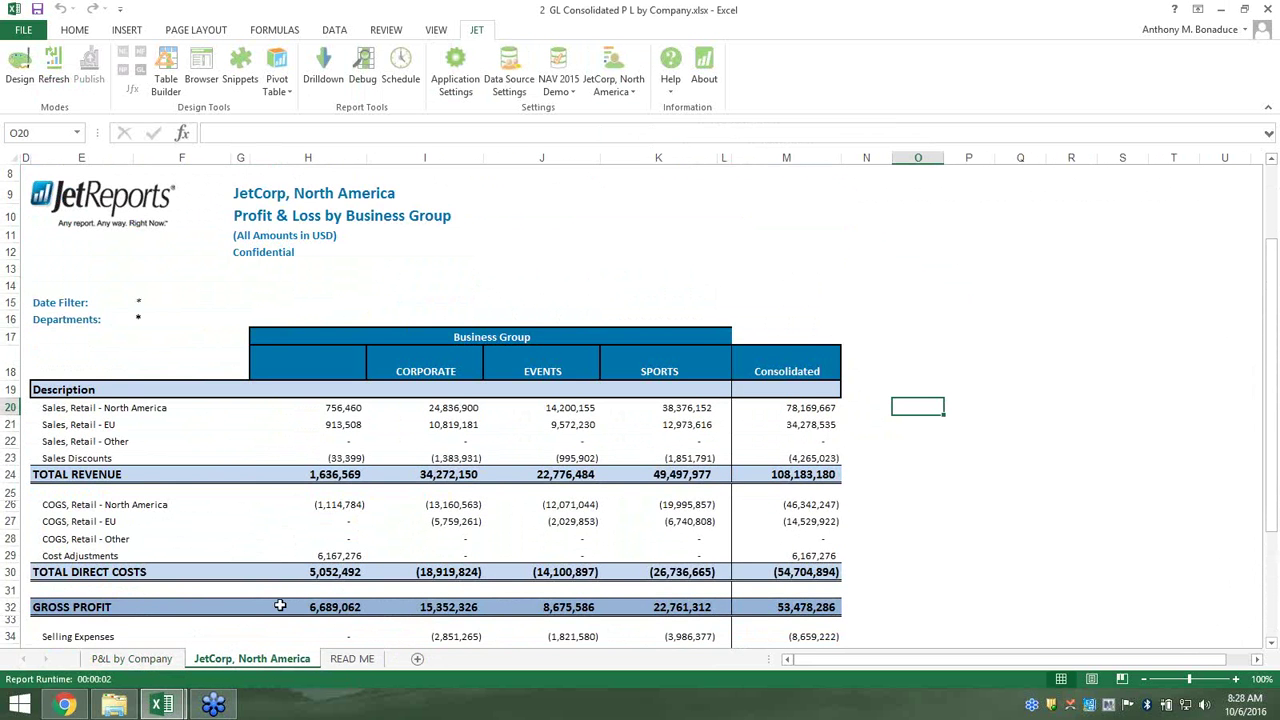
{"action": "left_click", "coordinate": [158, 662]}
{"action": "scroll", "coordinate": [500, 457], "scroll_direction": "up", "scroll_amount": 5}
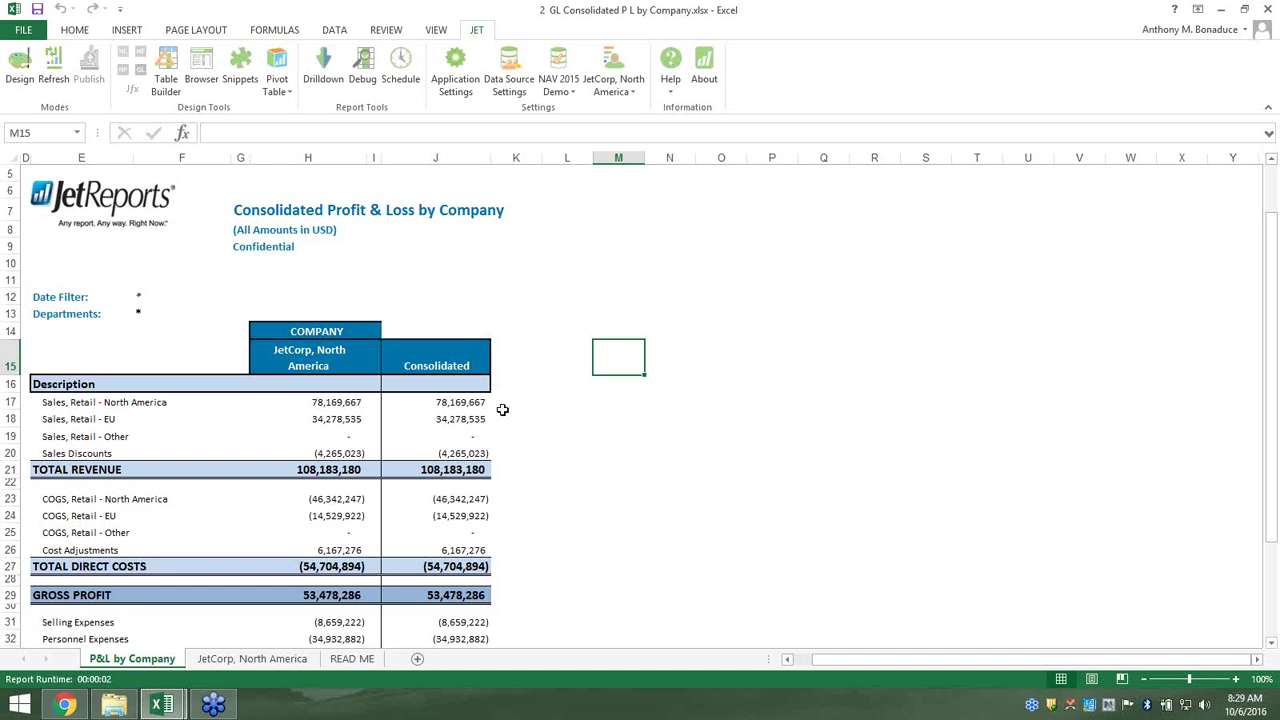
Select cell H17, the North America retail sales figure, for drilldown
{"action": "left_click", "coordinate": [346, 405]}
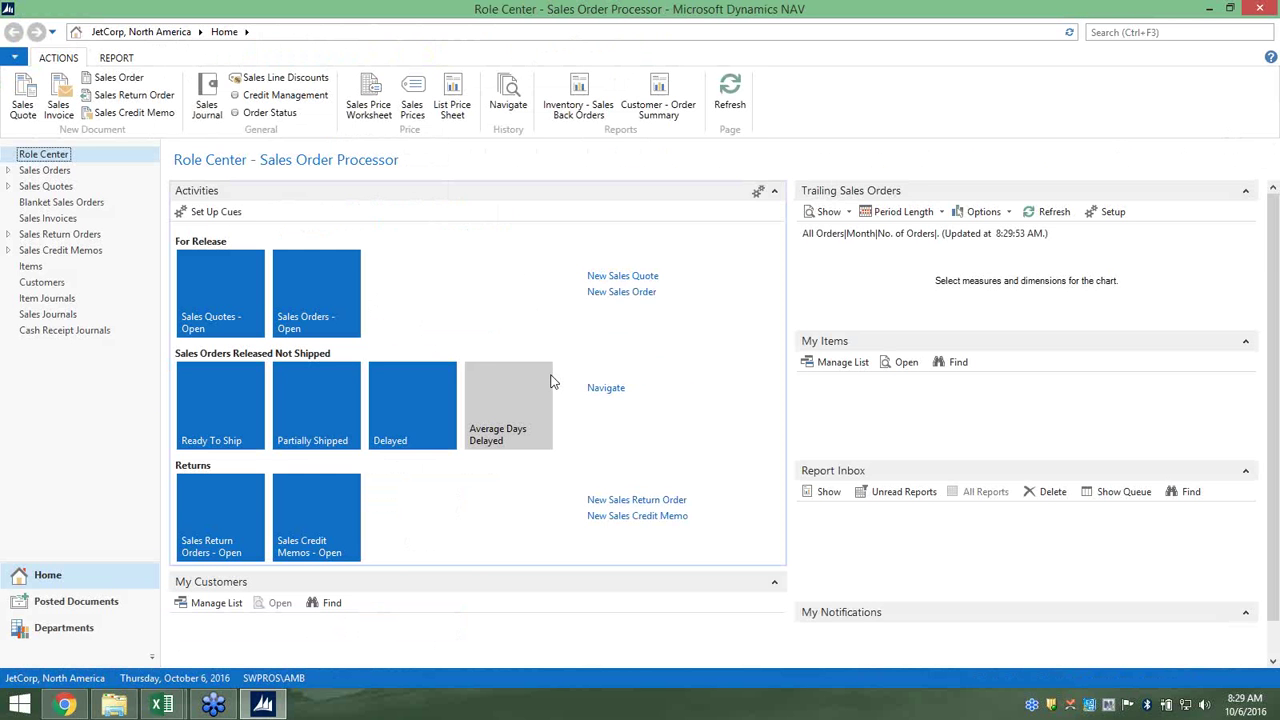
{"action": "left_click", "coordinate": [550, 381]}
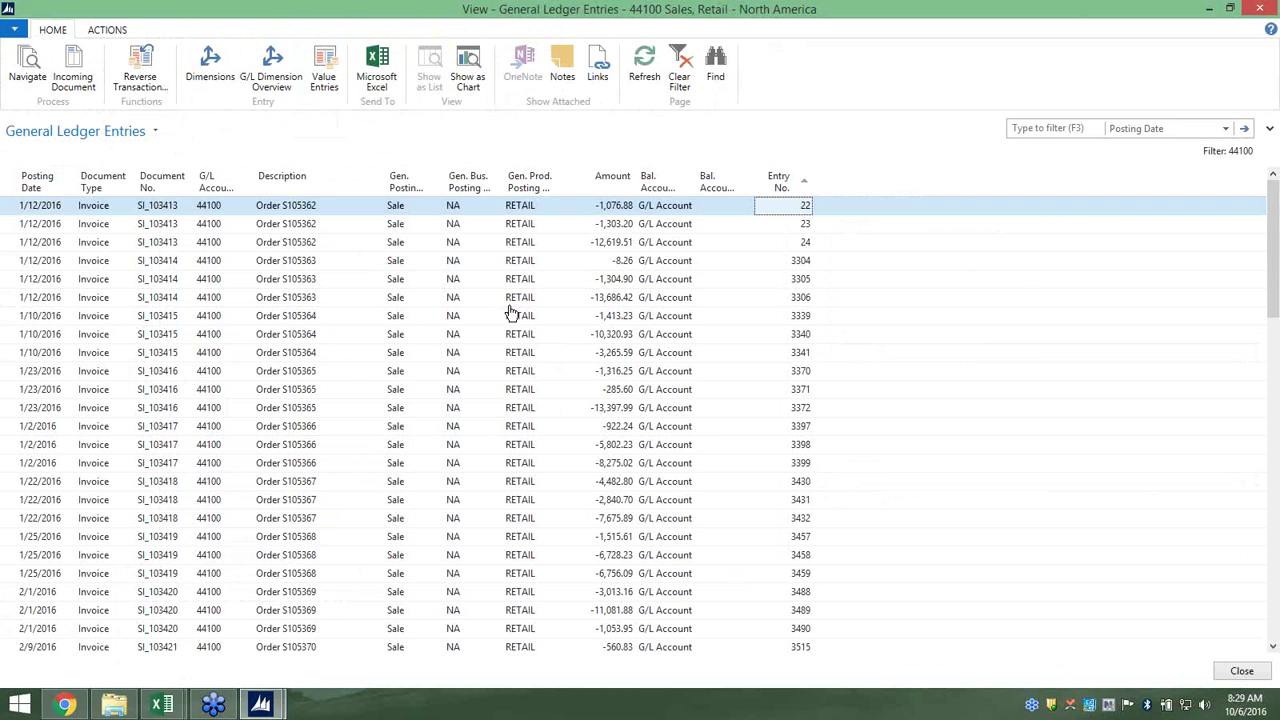
{"action": "scroll", "coordinate": [510, 313], "scroll_direction": "down", "scroll_amount": 1}
{"action": "scroll", "coordinate": [510, 313], "scroll_direction": "down", "scroll_amount": 5}
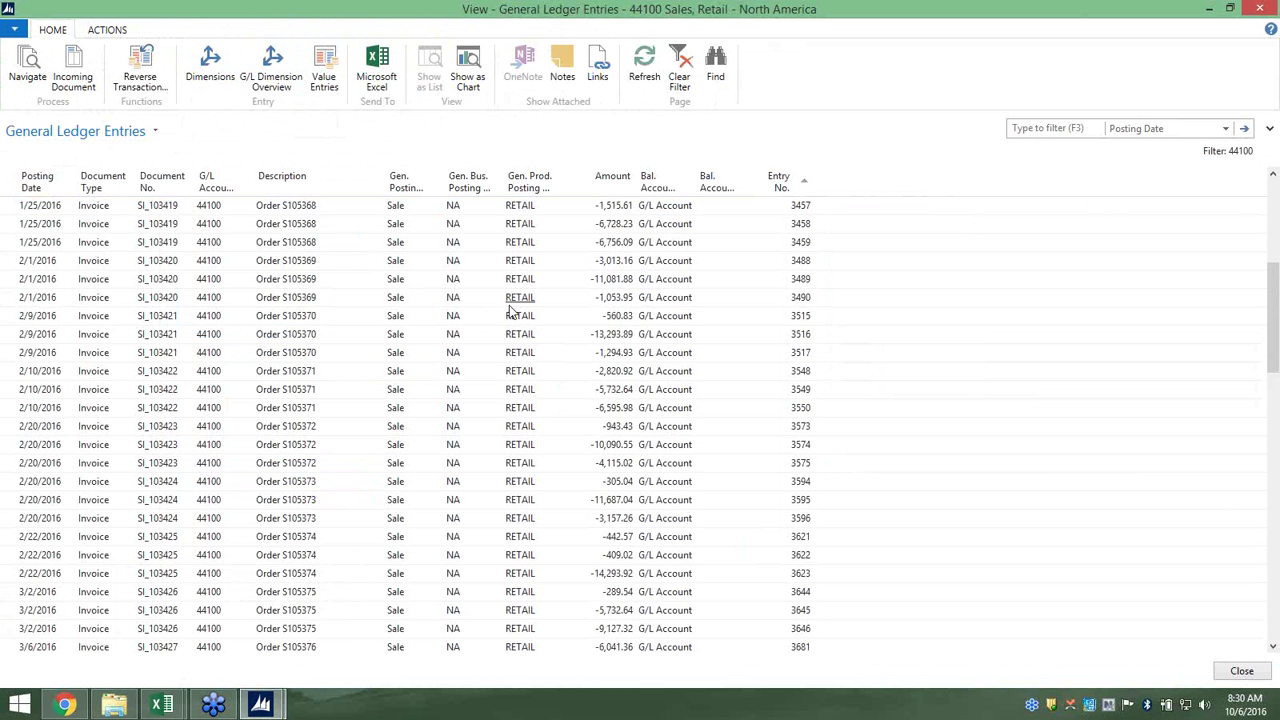
{"action": "scroll", "coordinate": [510, 313], "scroll_direction": "down", "scroll_amount": 3}
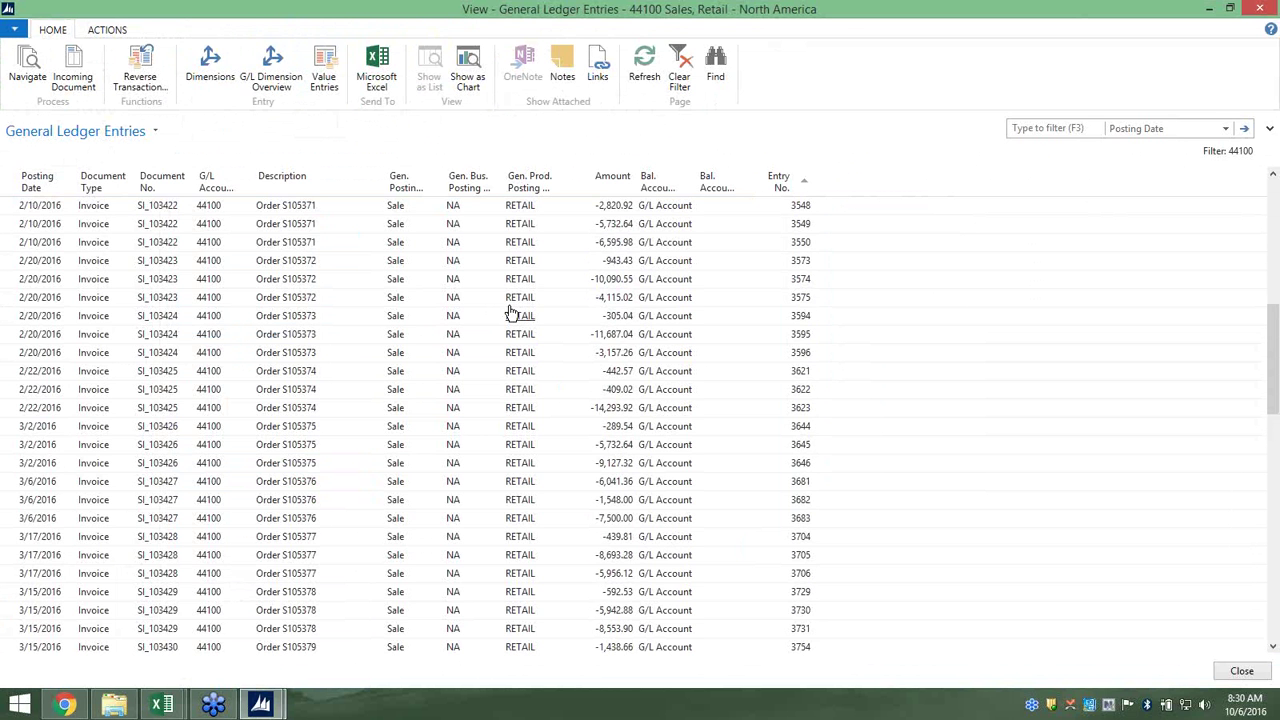
{"action": "scroll", "coordinate": [537, 312], "scroll_direction": "up", "scroll_amount": 8}
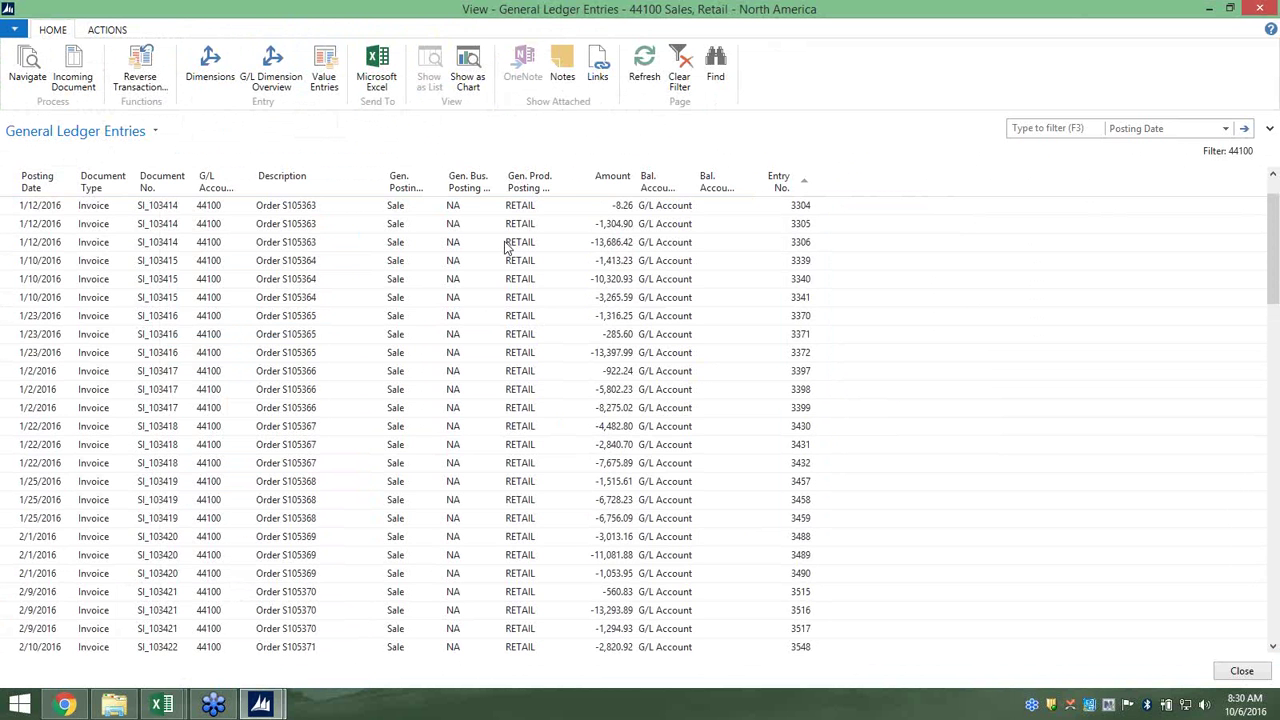
{"action": "scroll", "coordinate": [340, 420], "scroll_direction": "down", "scroll_amount": 14}
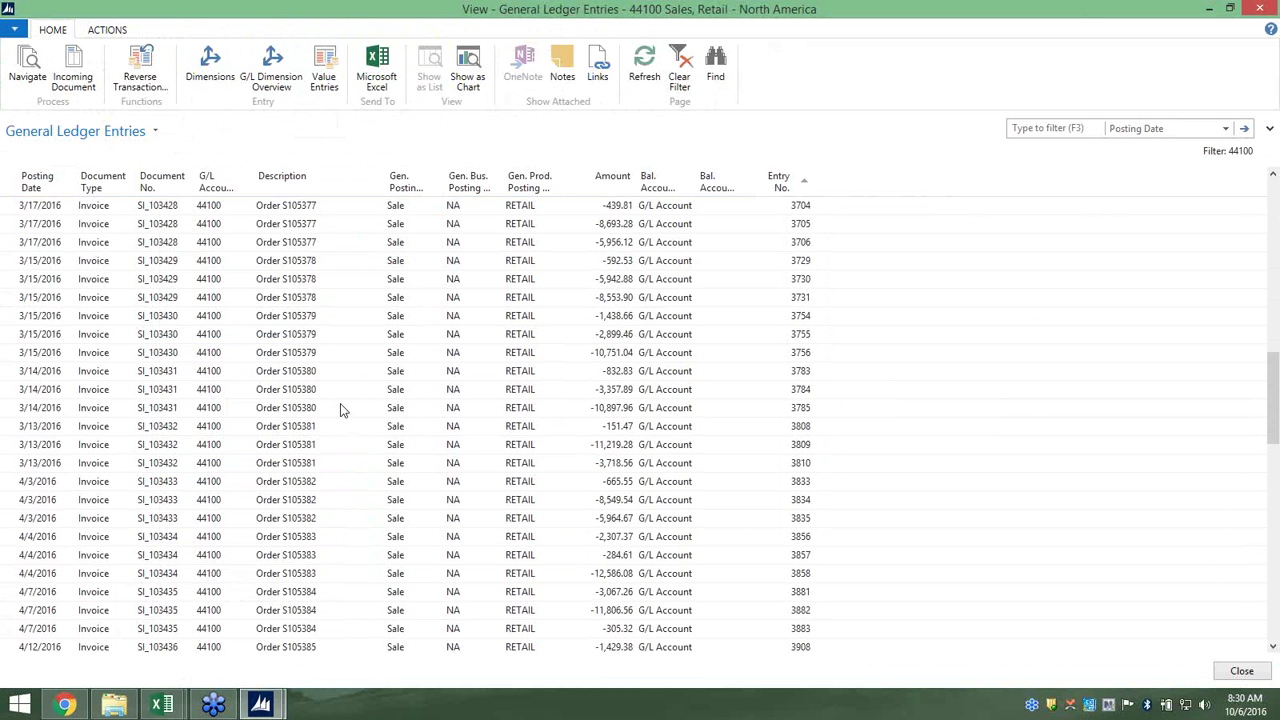
{"action": "scroll", "coordinate": [340, 410], "scroll_direction": "down", "scroll_amount": 3}
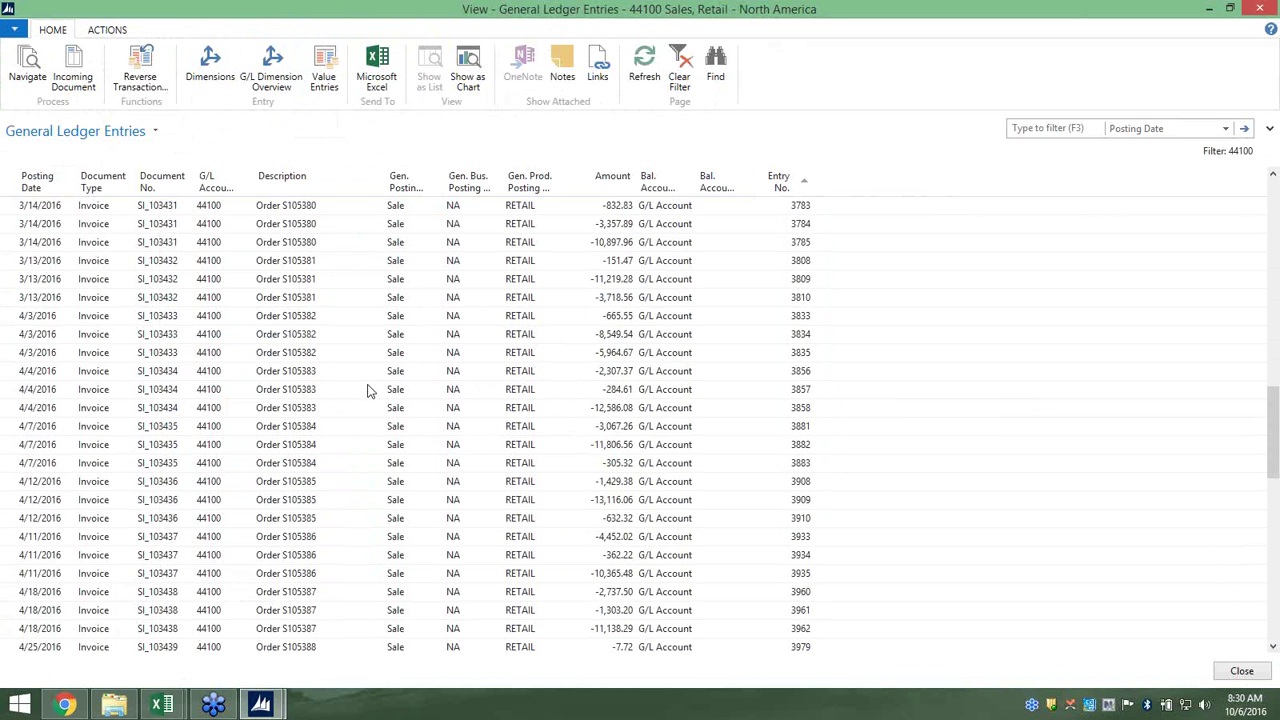
{"action": "left_click", "coordinate": [1259, 8]}
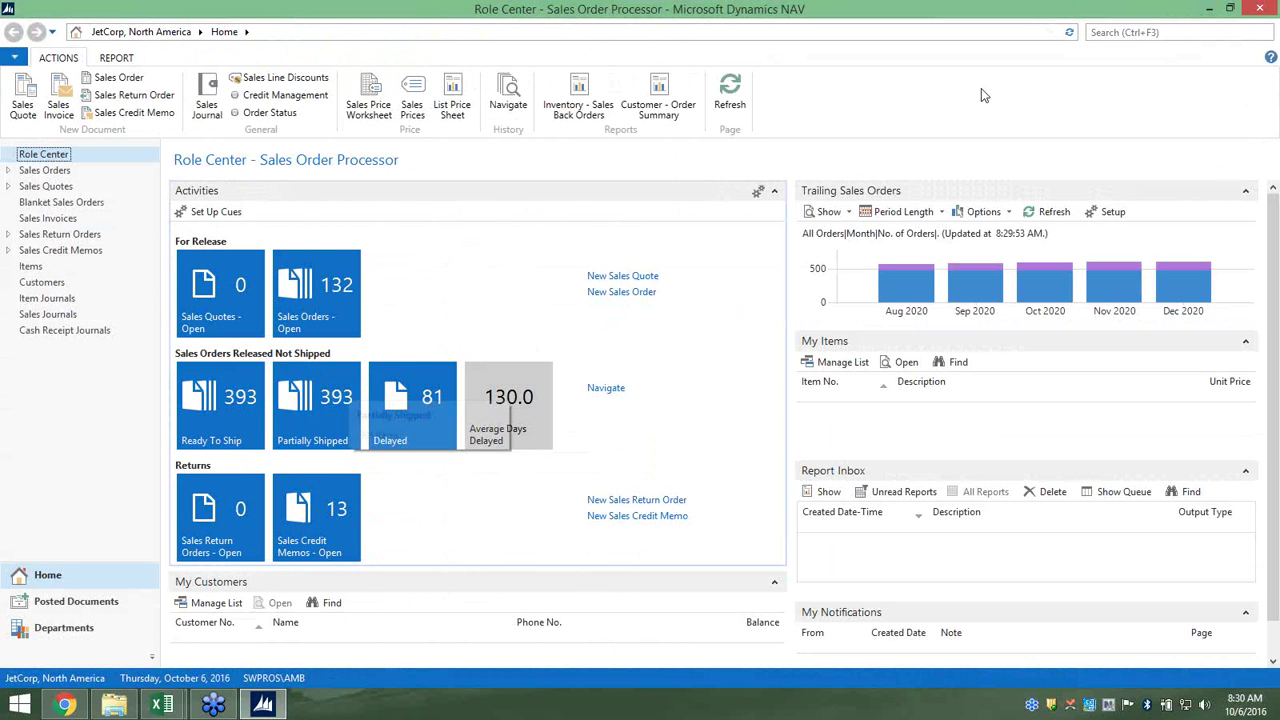
{"action": "left_click", "coordinate": [1259, 8]}
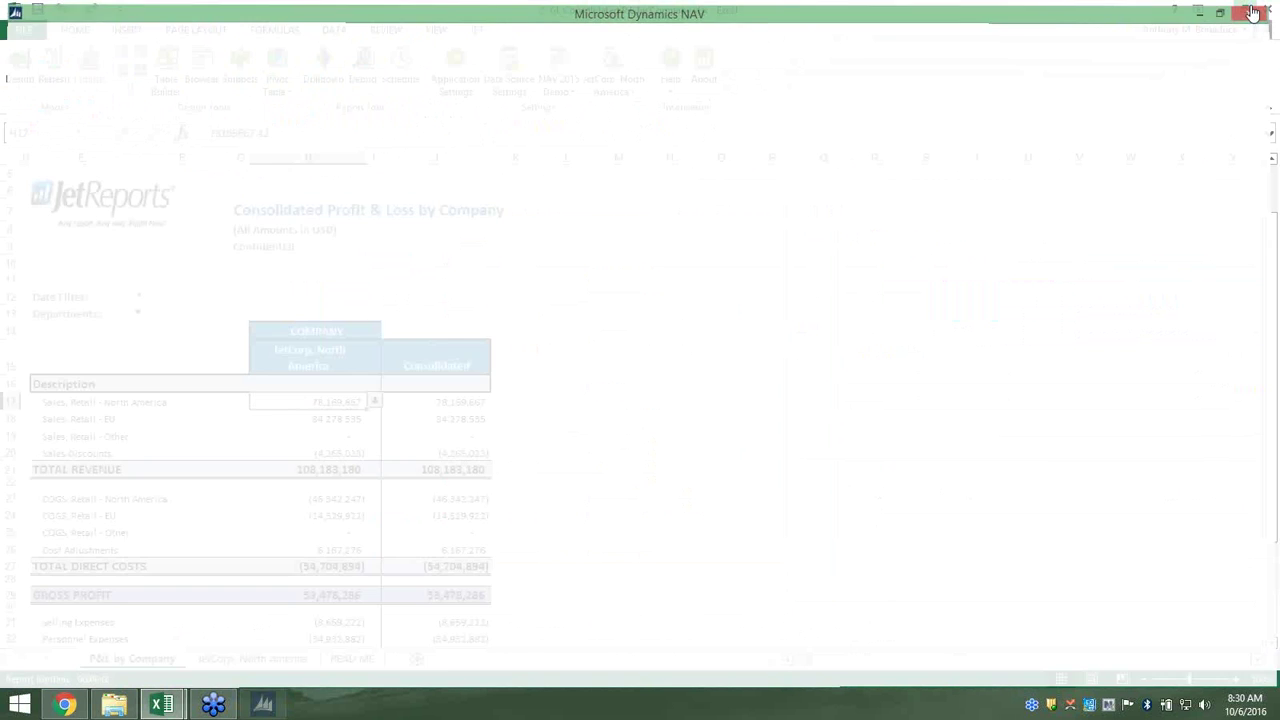
Return to the top of the North America report and open the Jet Scheduler
{"action": "scroll", "coordinate": [499, 327], "scroll_direction": "down", "scroll_amount": 1}
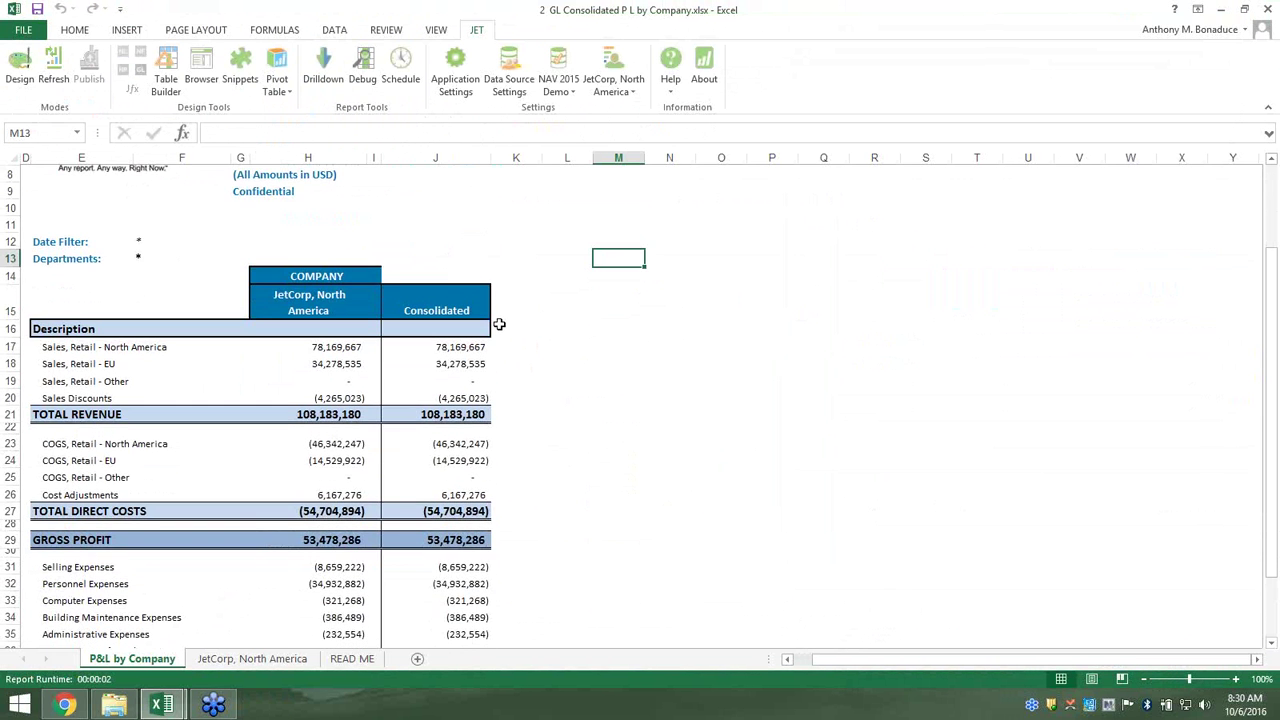
{"action": "scroll", "coordinate": [499, 326], "scroll_direction": "up", "scroll_amount": 1}
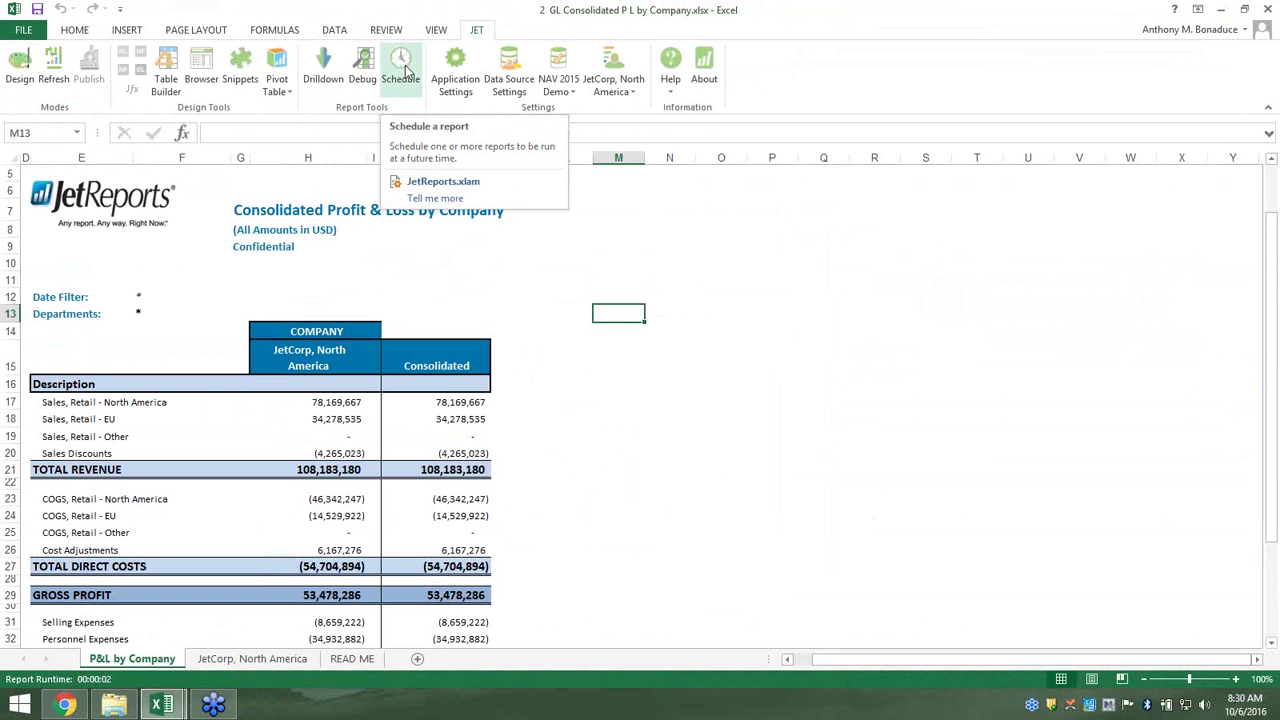
{"action": "left_click", "coordinate": [598, 356]}
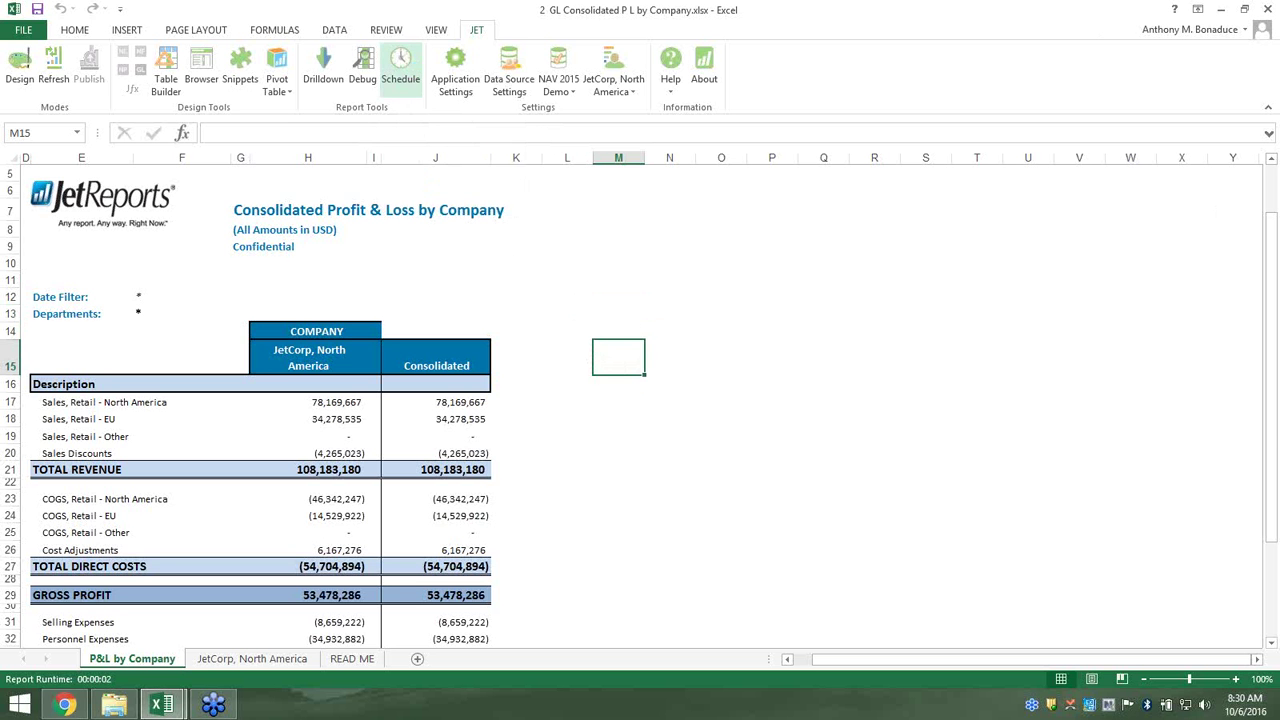
{"action": "left_click", "coordinate": [402, 72]}
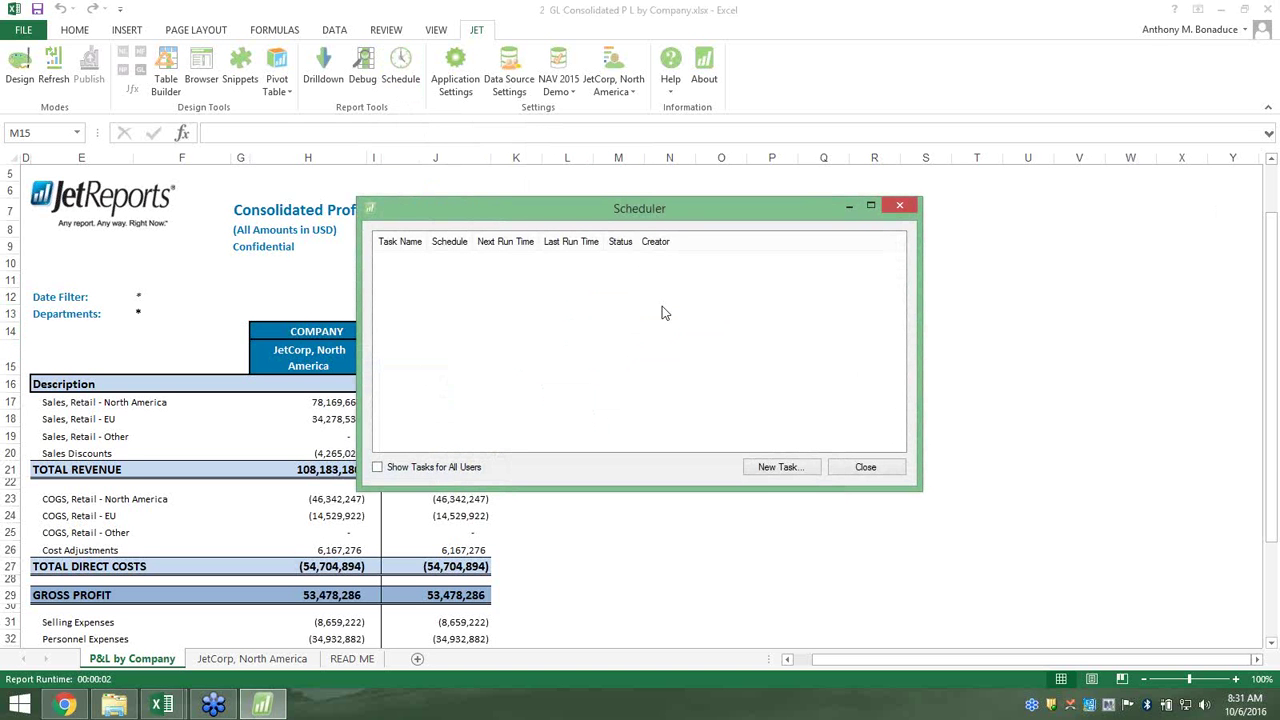
{"action": "left_click", "coordinate": [781, 468]}
{"action": "left_click_drag", "start_coordinate": [628, 233], "coordinate": [504, 228]}
{"action": "left_click", "coordinate": [466, 216]}
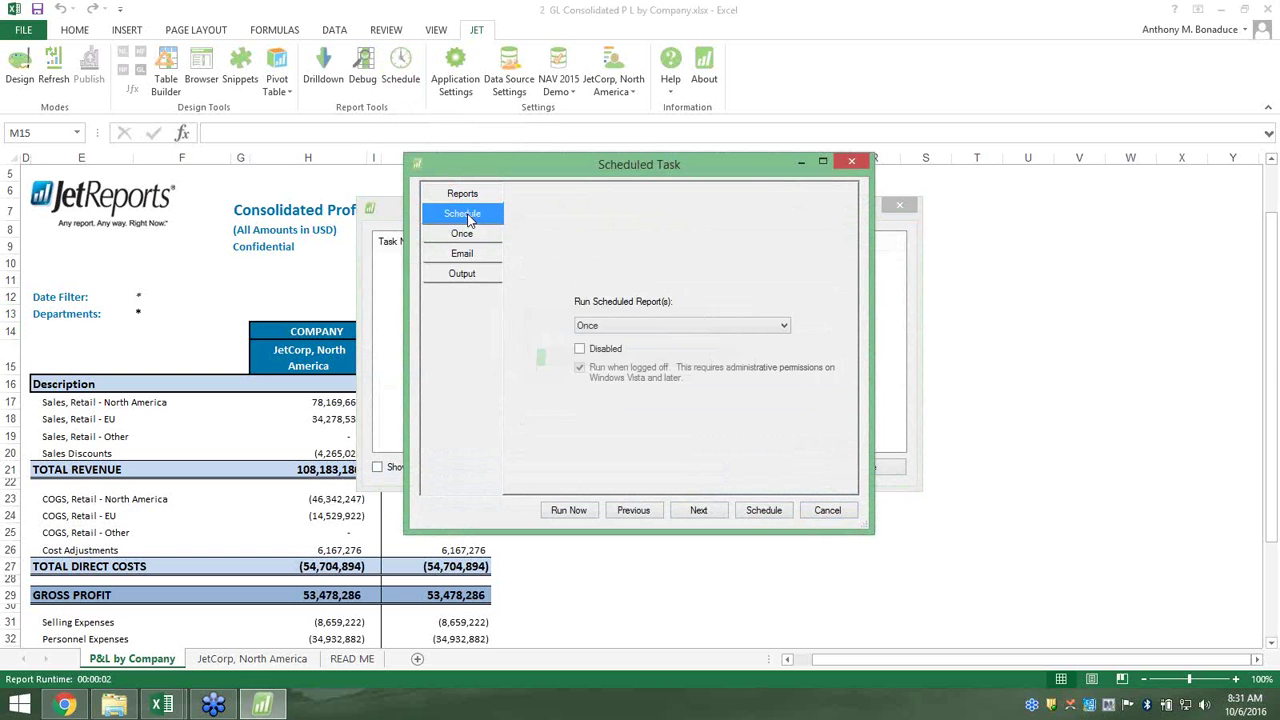
{"action": "left_click", "coordinate": [728, 327]}
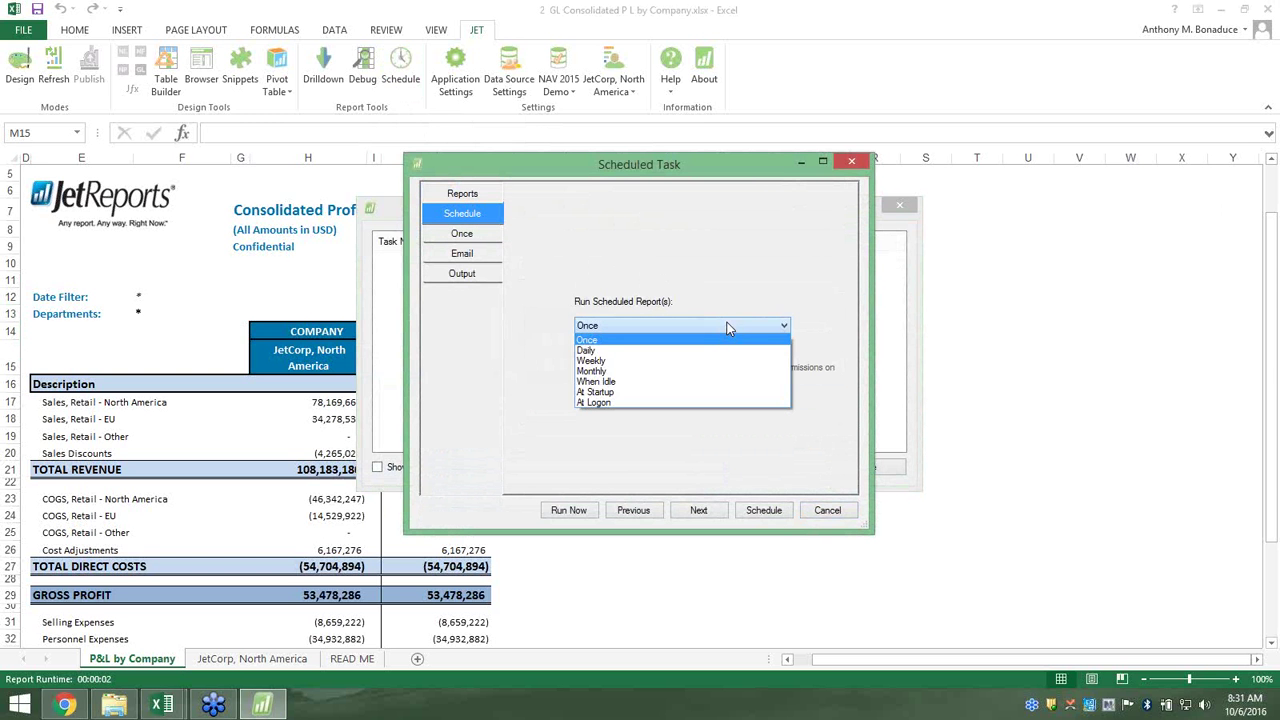
{"action": "left_click", "coordinate": [693, 369]}
{"action": "left_click", "coordinate": [475, 236]}
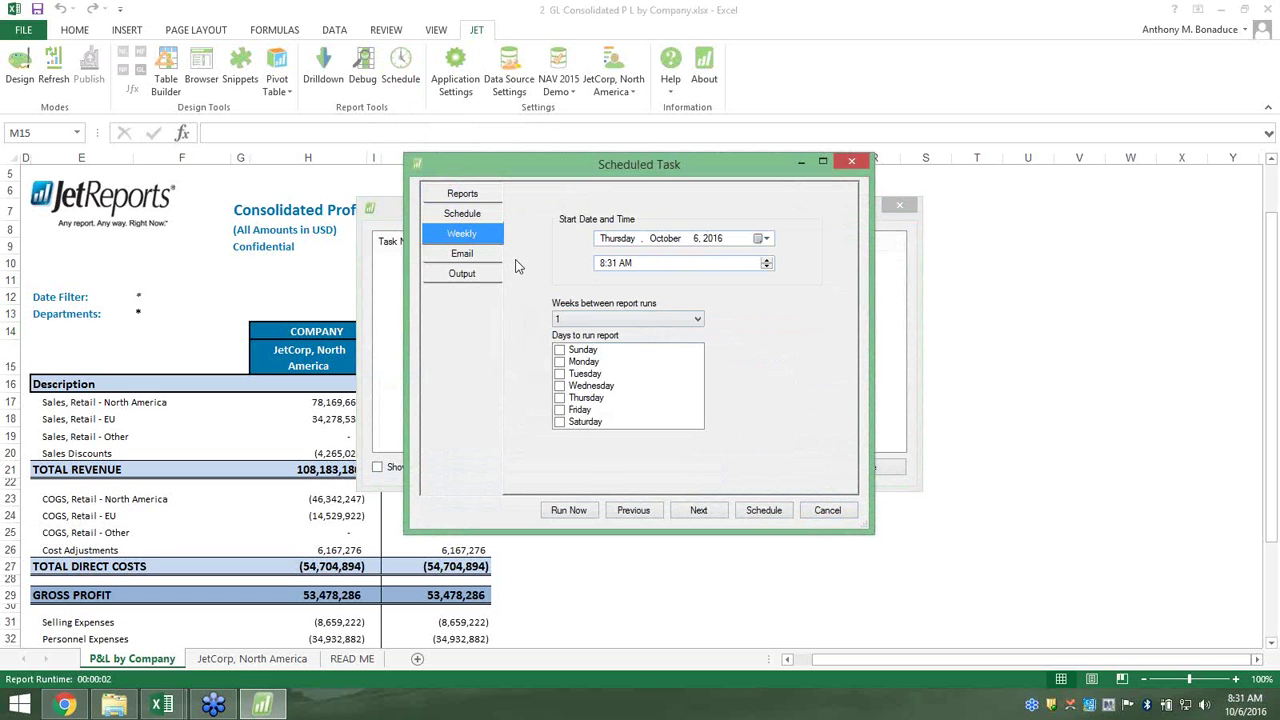
{"action": "left_click", "coordinate": [482, 256]}
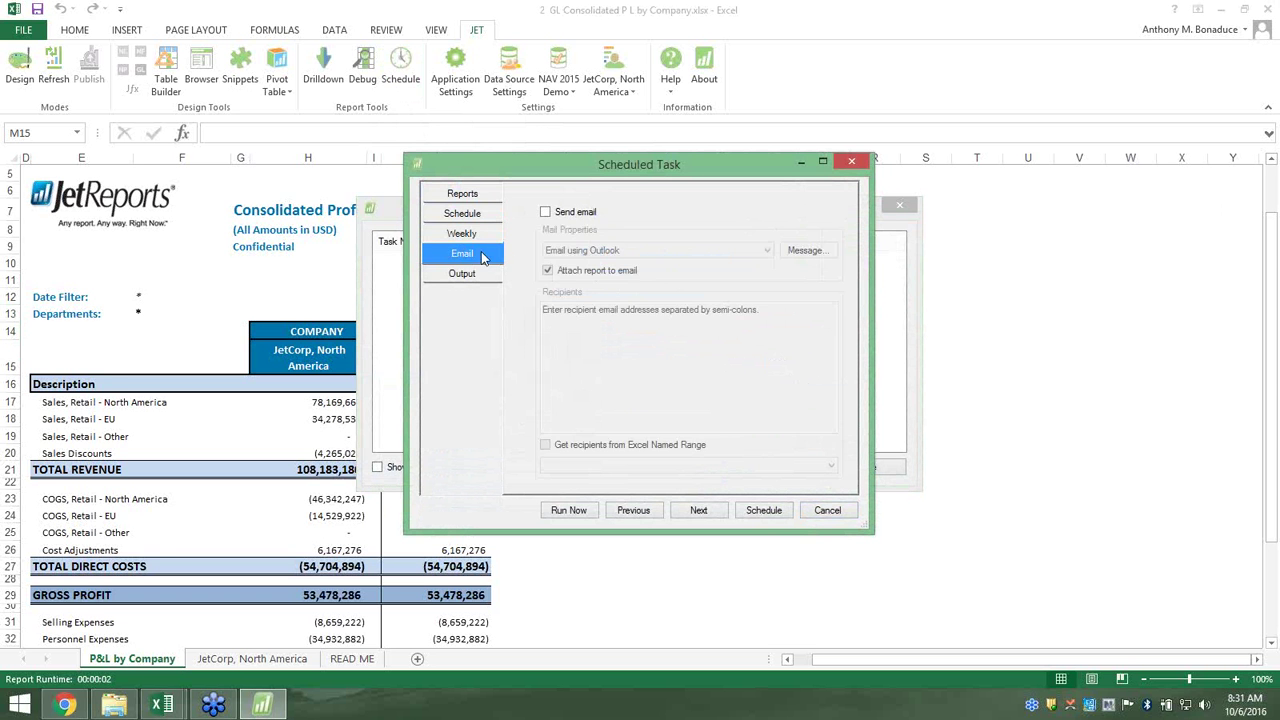
{"action": "left_click", "coordinate": [546, 213]}
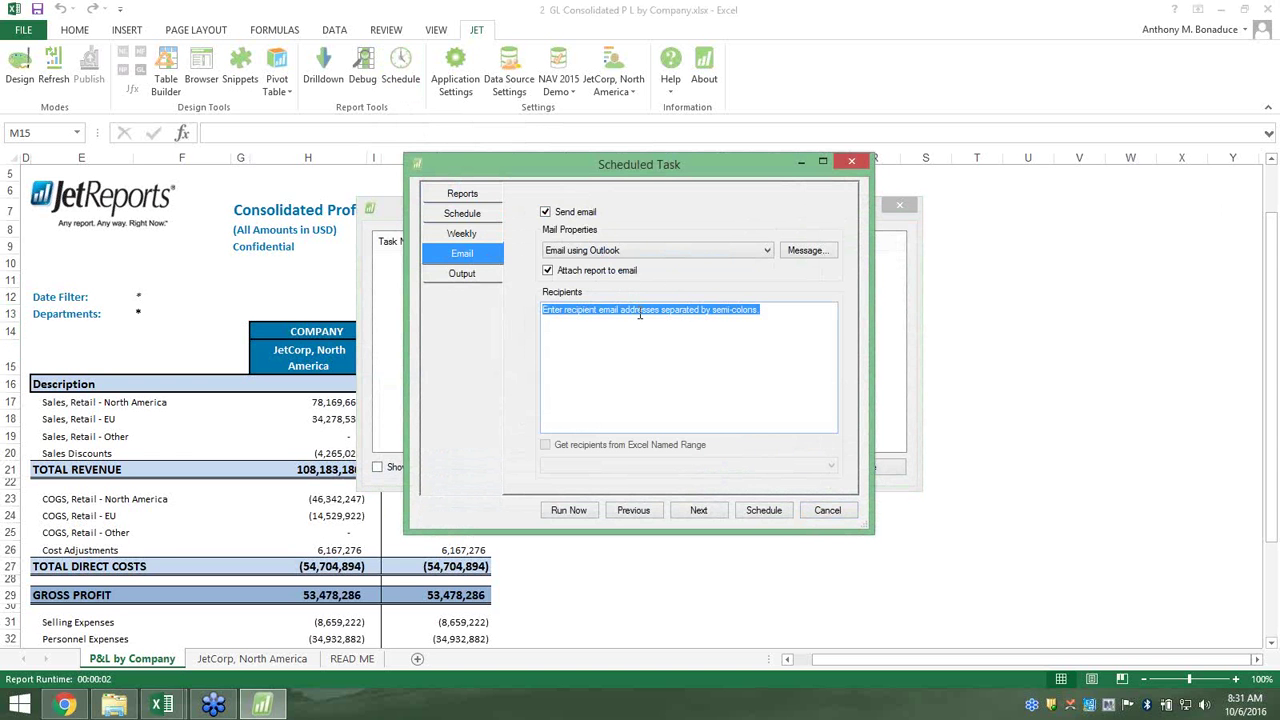
{"action": "left_click", "coordinate": [462, 273]}
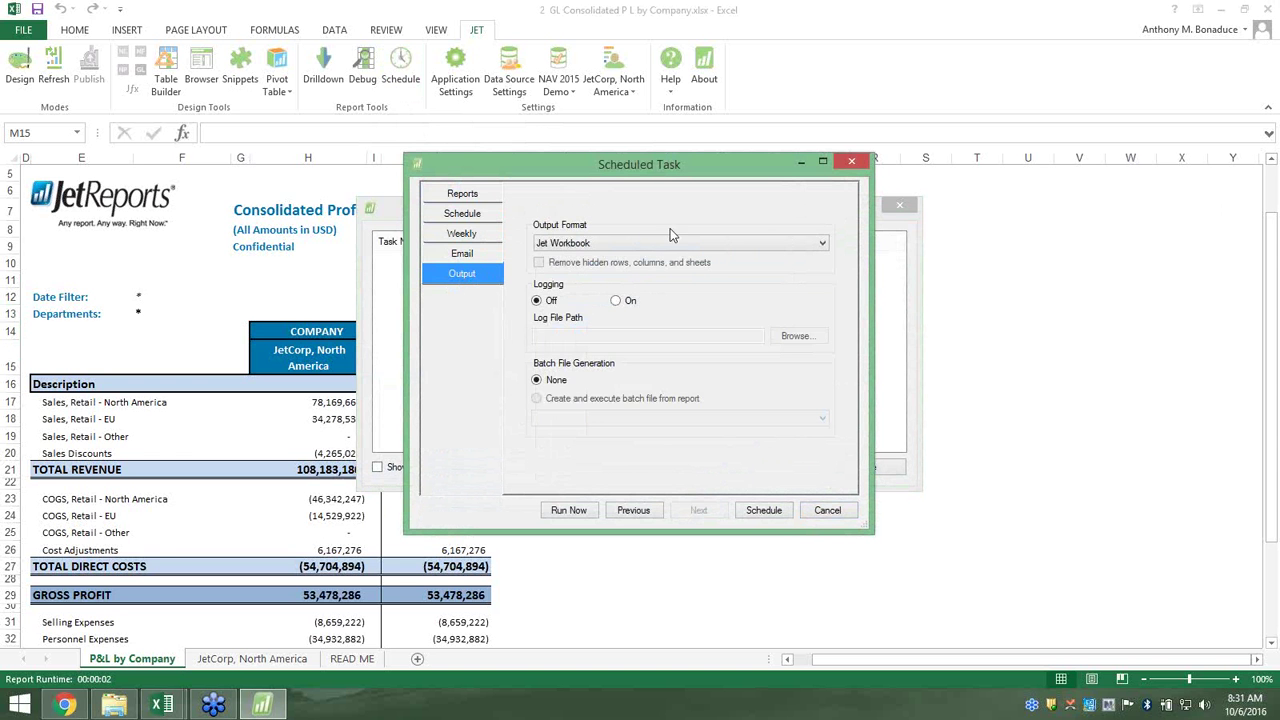
{"action": "left_click", "coordinate": [725, 246]}
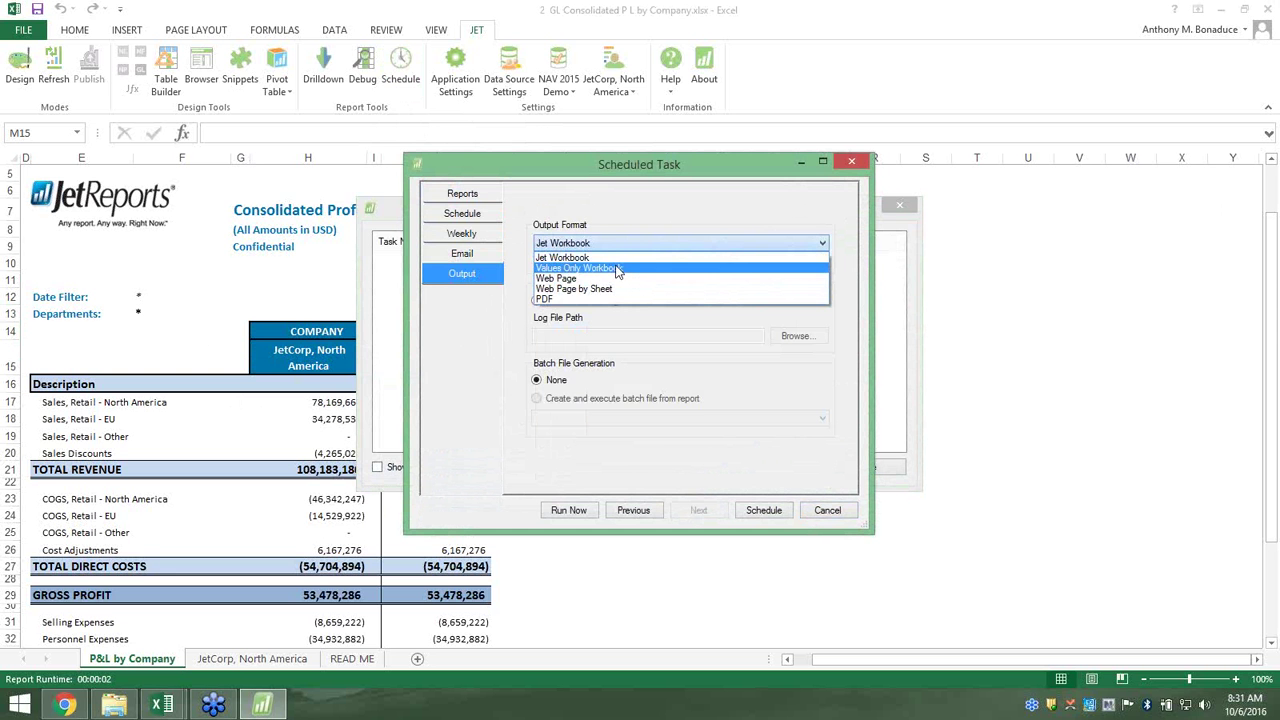
{"action": "left_click", "coordinate": [786, 256]}
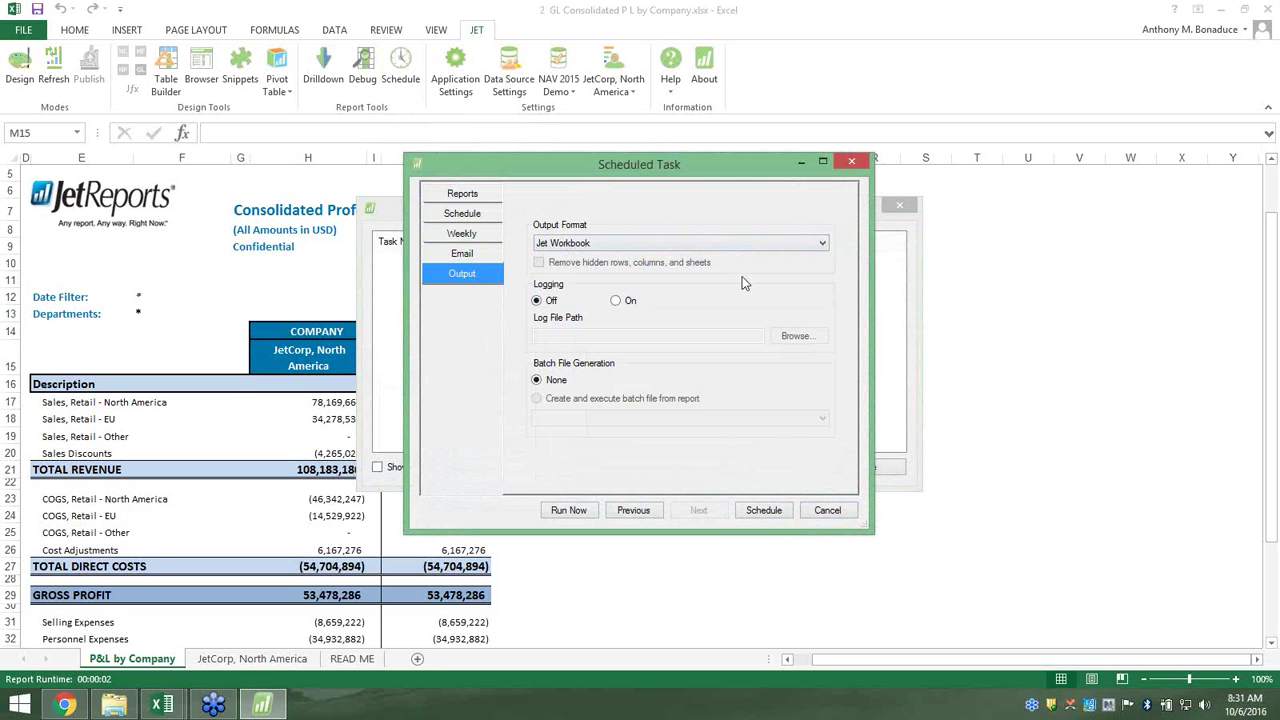
{"action": "left_click", "coordinate": [778, 513]}
{"action": "left_click", "coordinate": [855, 160]}
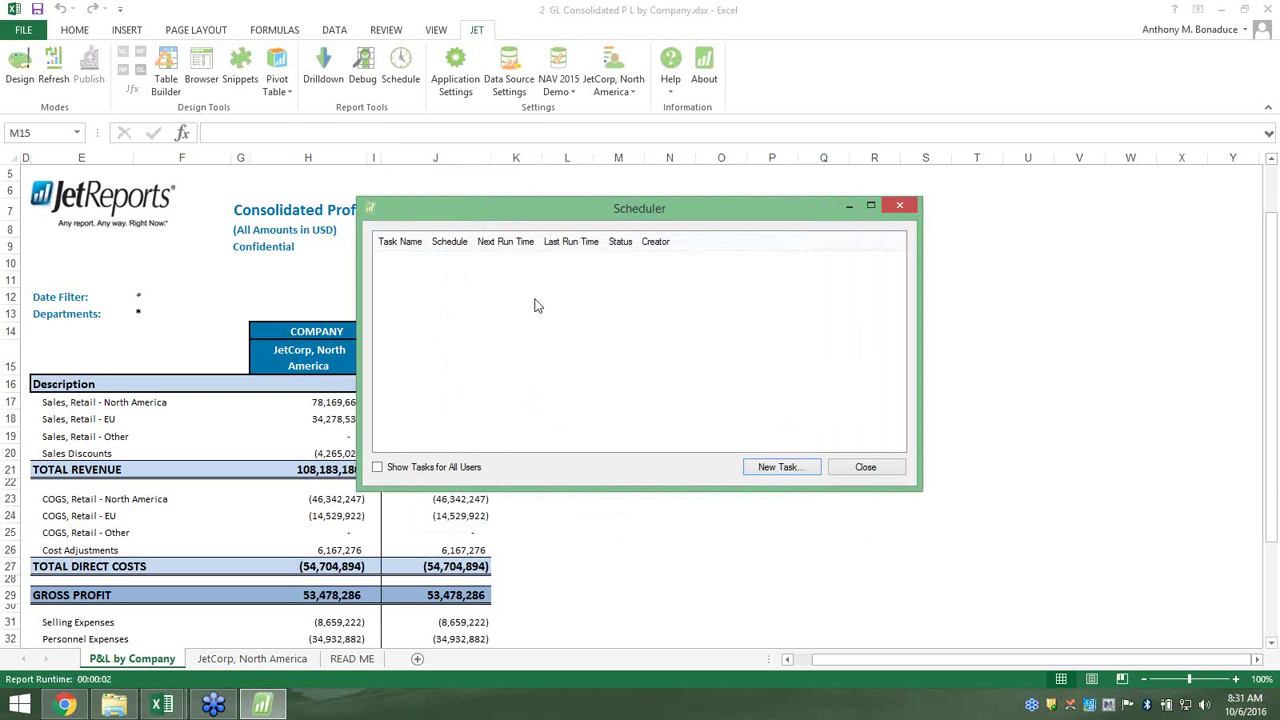
{"action": "left_click", "coordinate": [900, 208]}
Switch to Design mode and publish, overwriting the '2 GL Consolidated P L by Company' report
{"action": "left_click", "coordinate": [574, 362]}
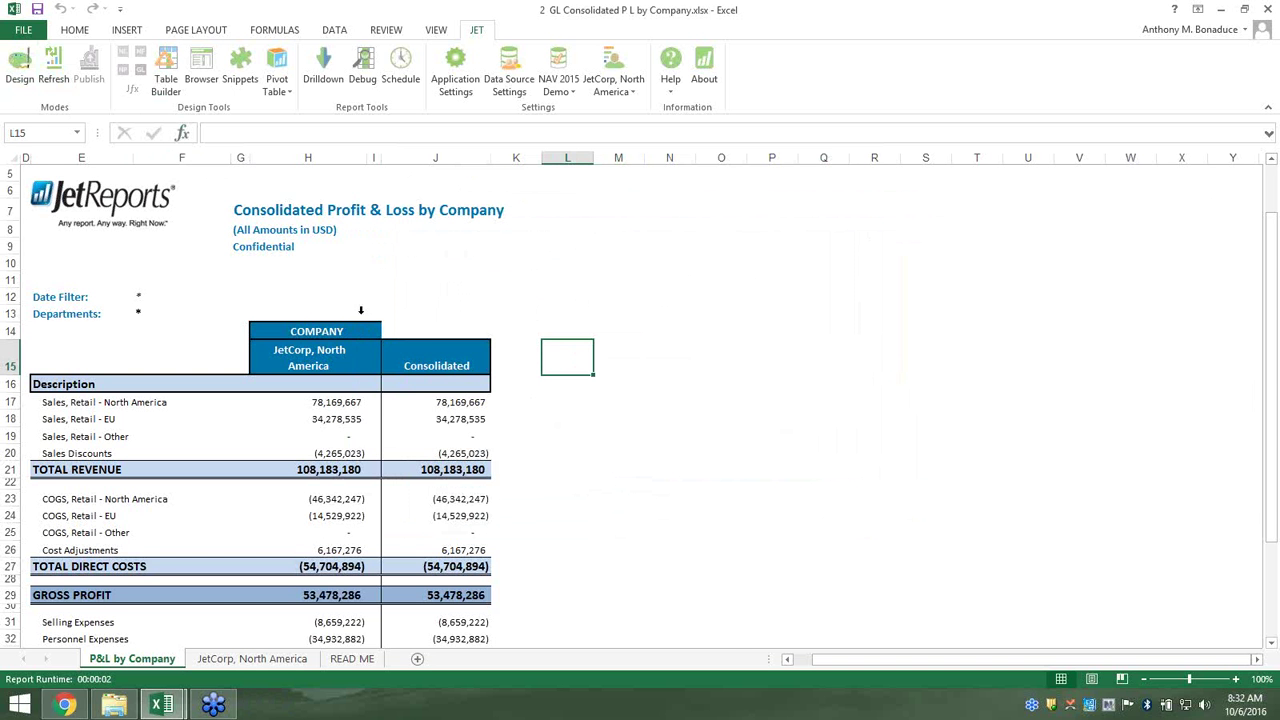
{"action": "left_click", "coordinate": [21, 70]}
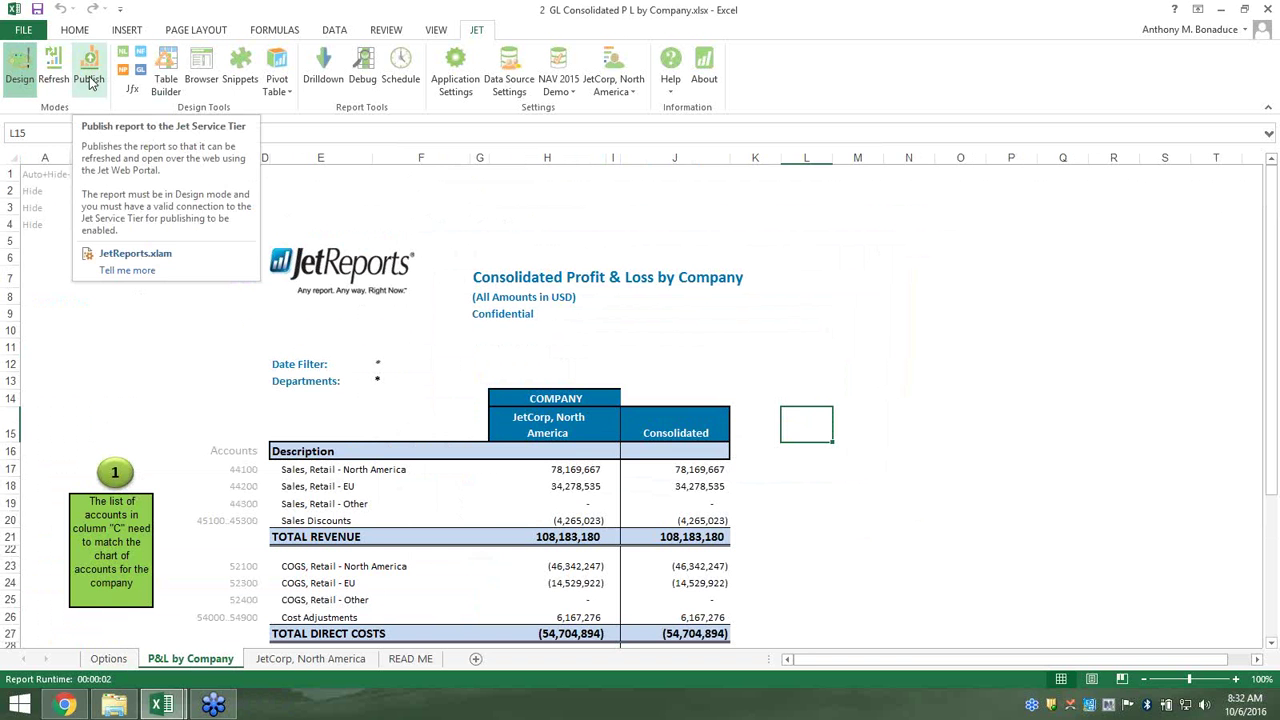
{"action": "left_click", "coordinate": [89, 80]}
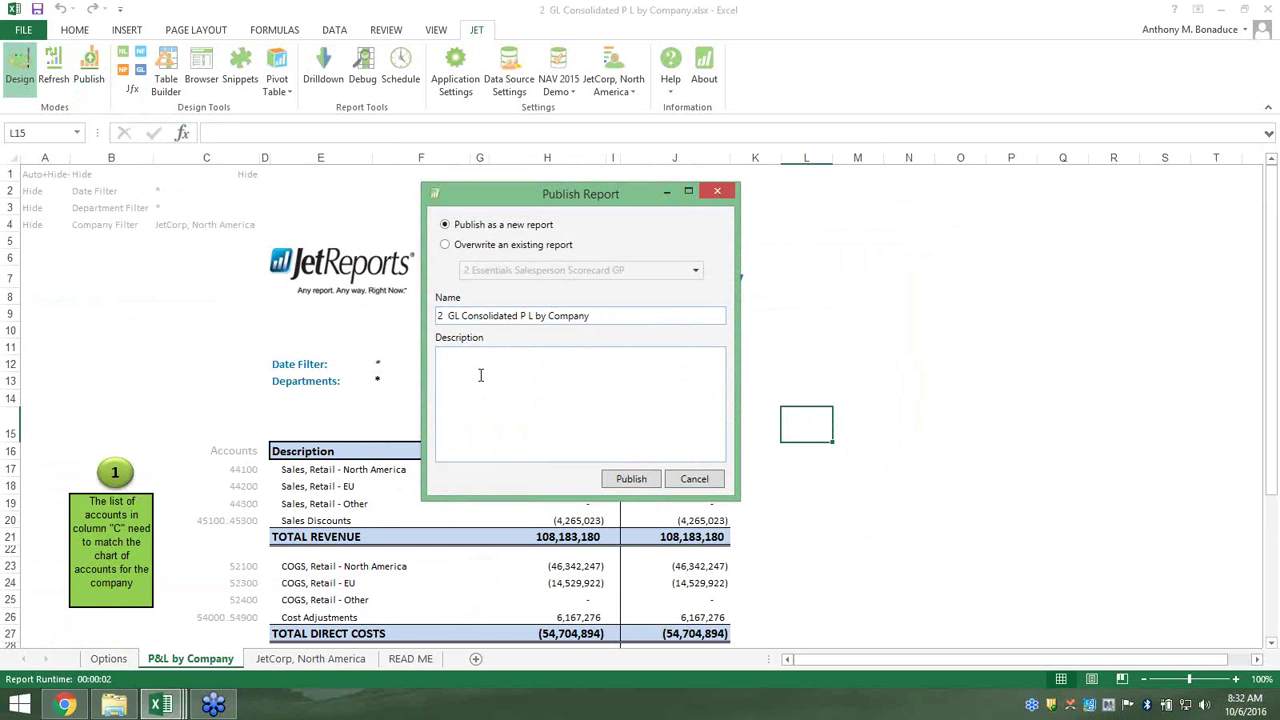
{"action": "left_click", "coordinate": [463, 248]}
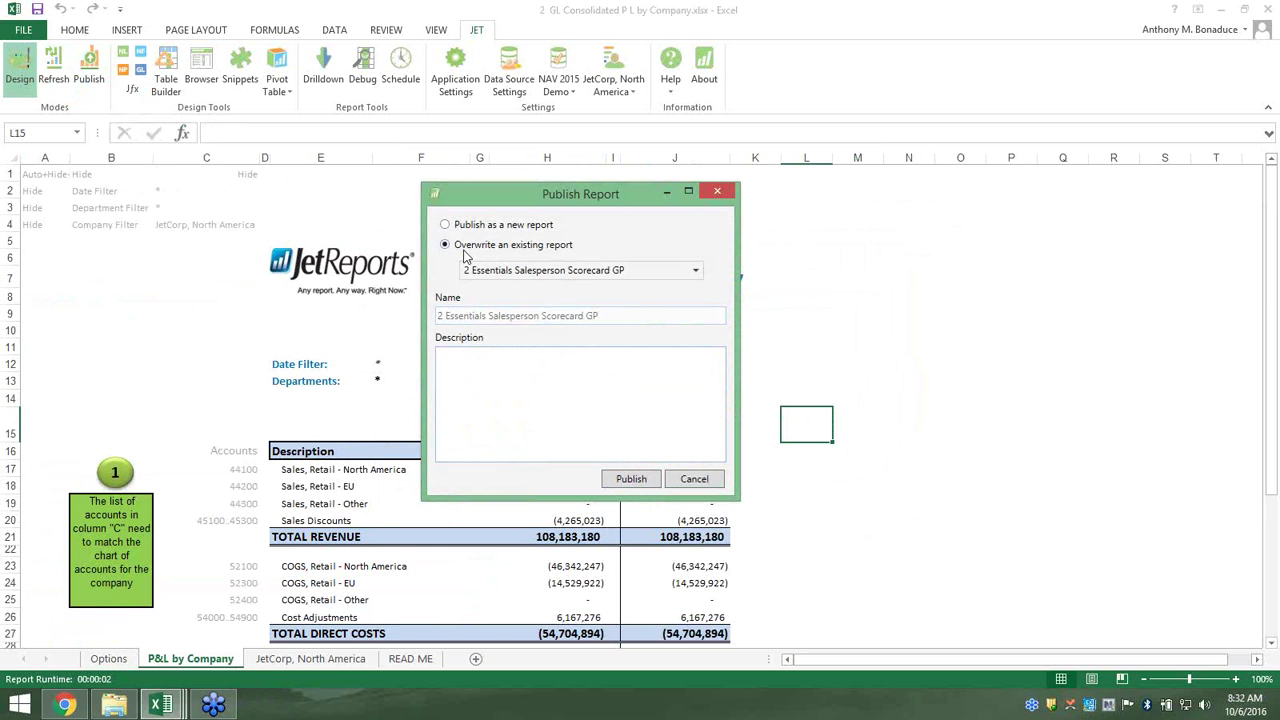
{"action": "left_click", "coordinate": [695, 272]}
{"action": "left_click", "coordinate": [634, 405]}
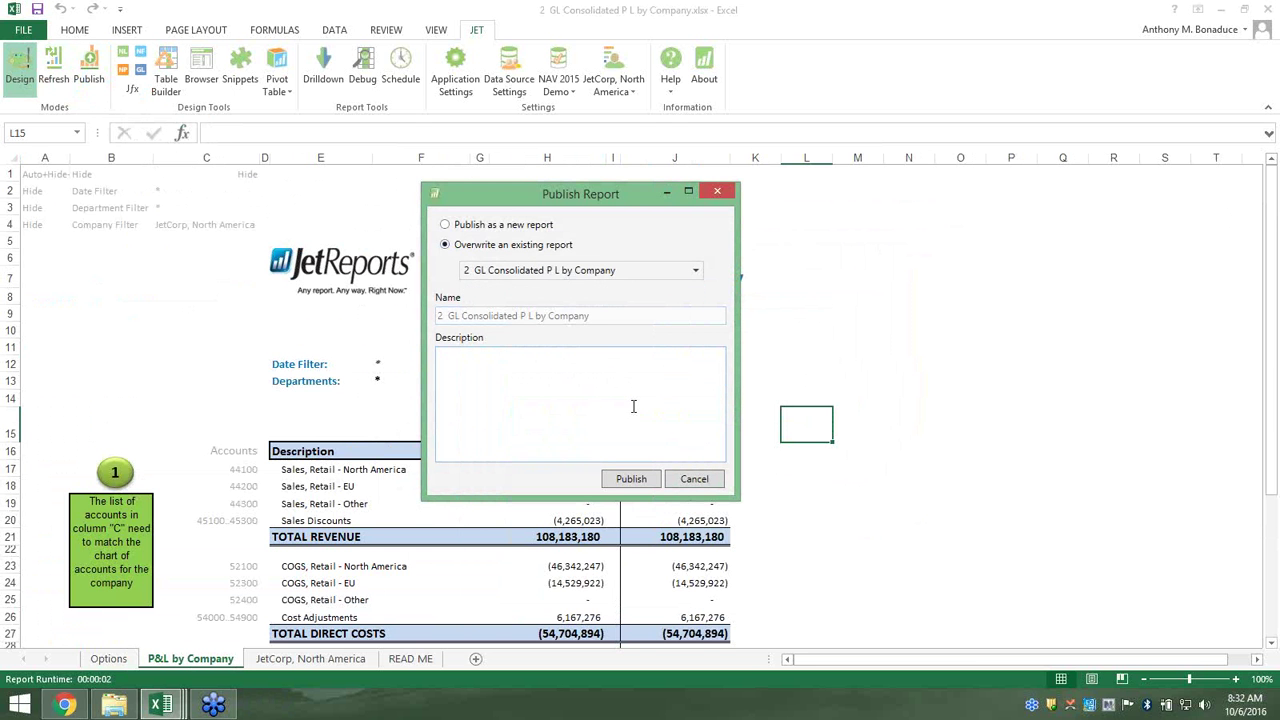
{"action": "left_click", "coordinate": [631, 479]}
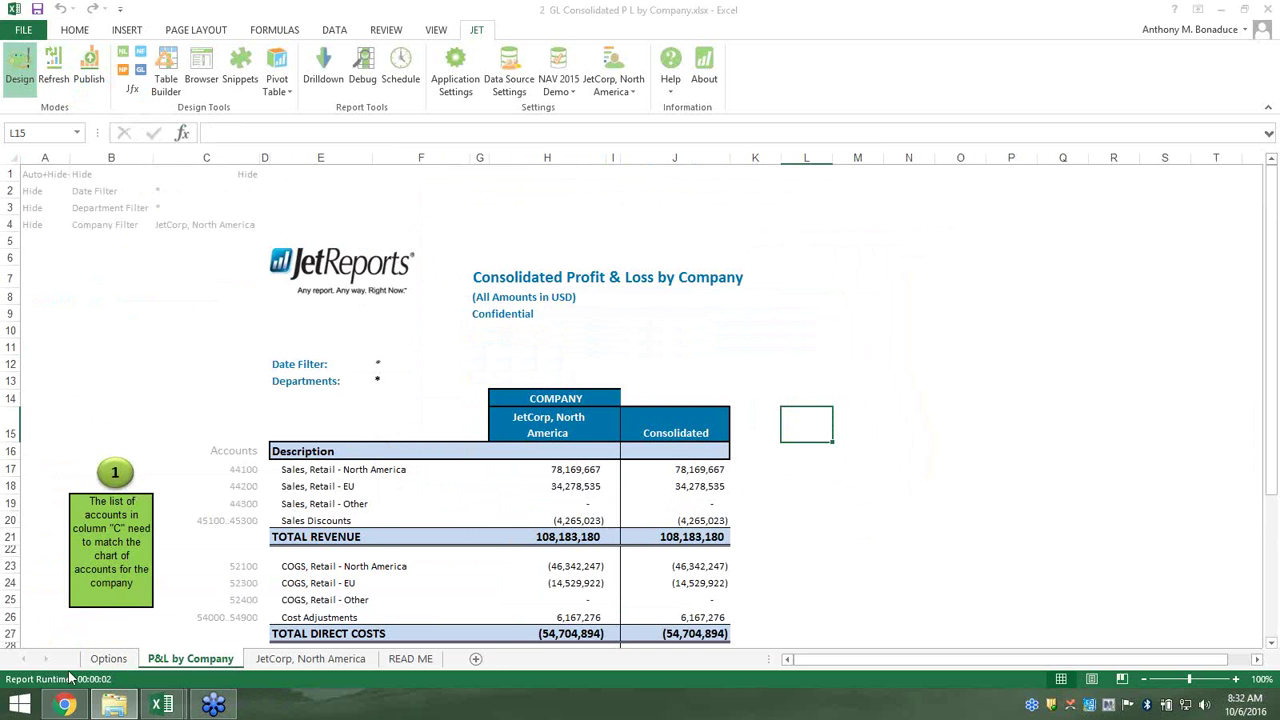
Resubmit the portal sign-in with the password, then load the Jet Web Portal bookmark
{"action": "left_click", "coordinate": [64, 705]}
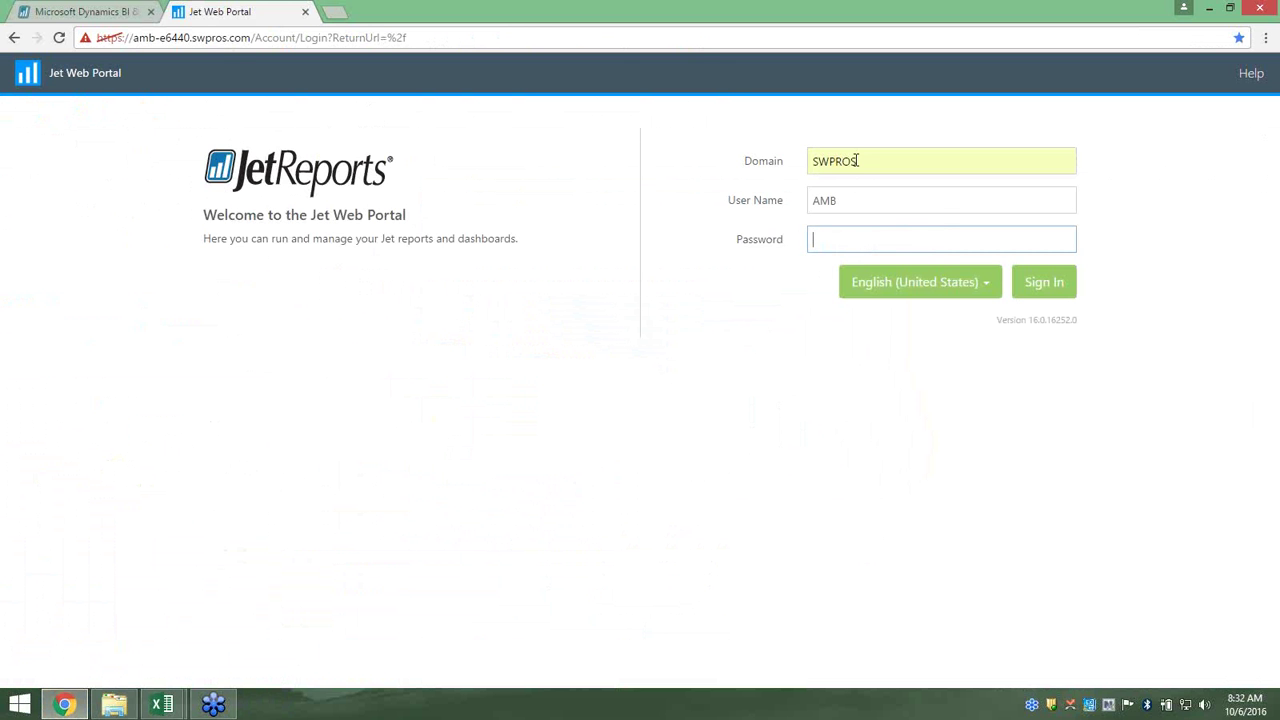
{"action": "type", "text": "••••••••"}
{"action": "key", "text": "Return"}
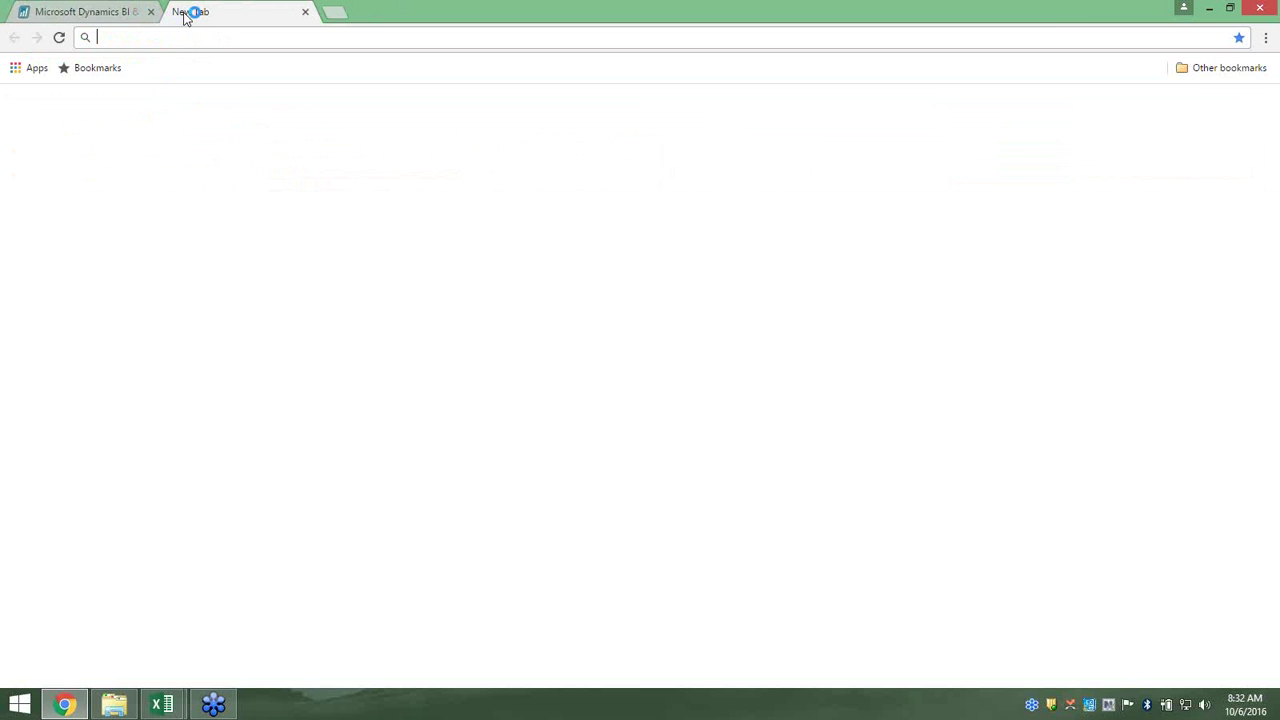
{"action": "left_click", "coordinate": [1194, 68]}
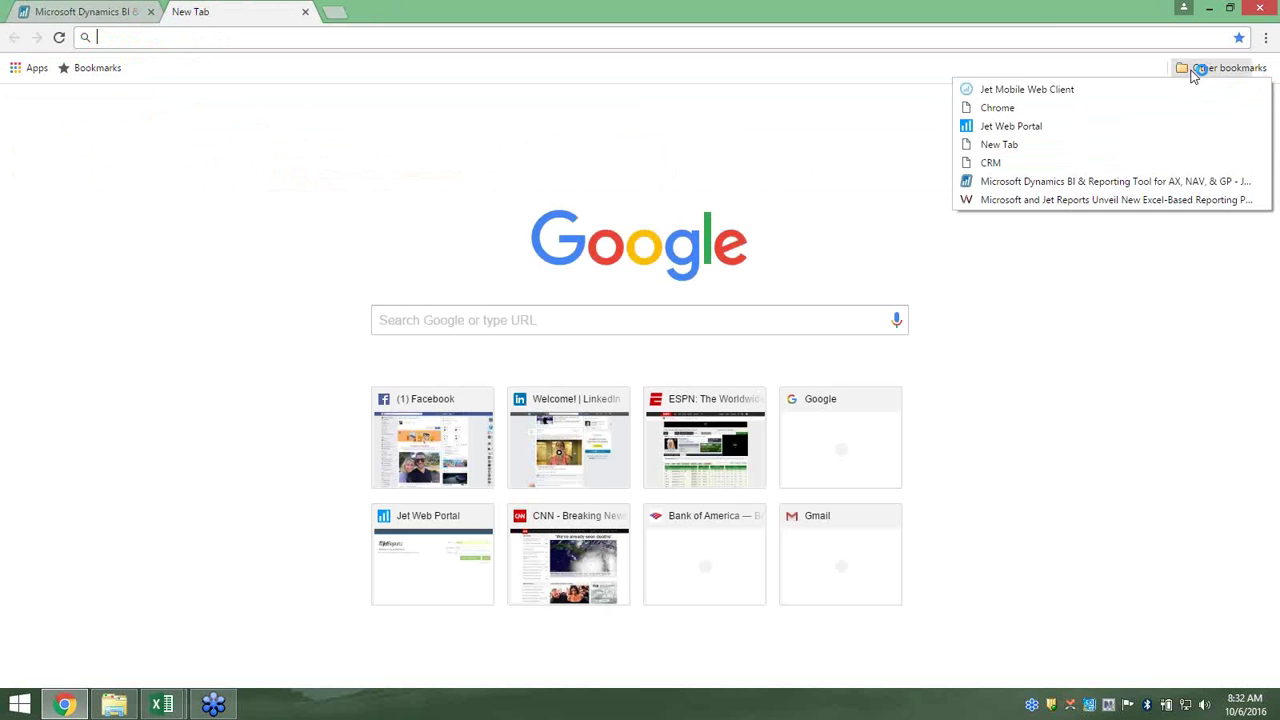
{"action": "left_click", "coordinate": [1010, 126]}
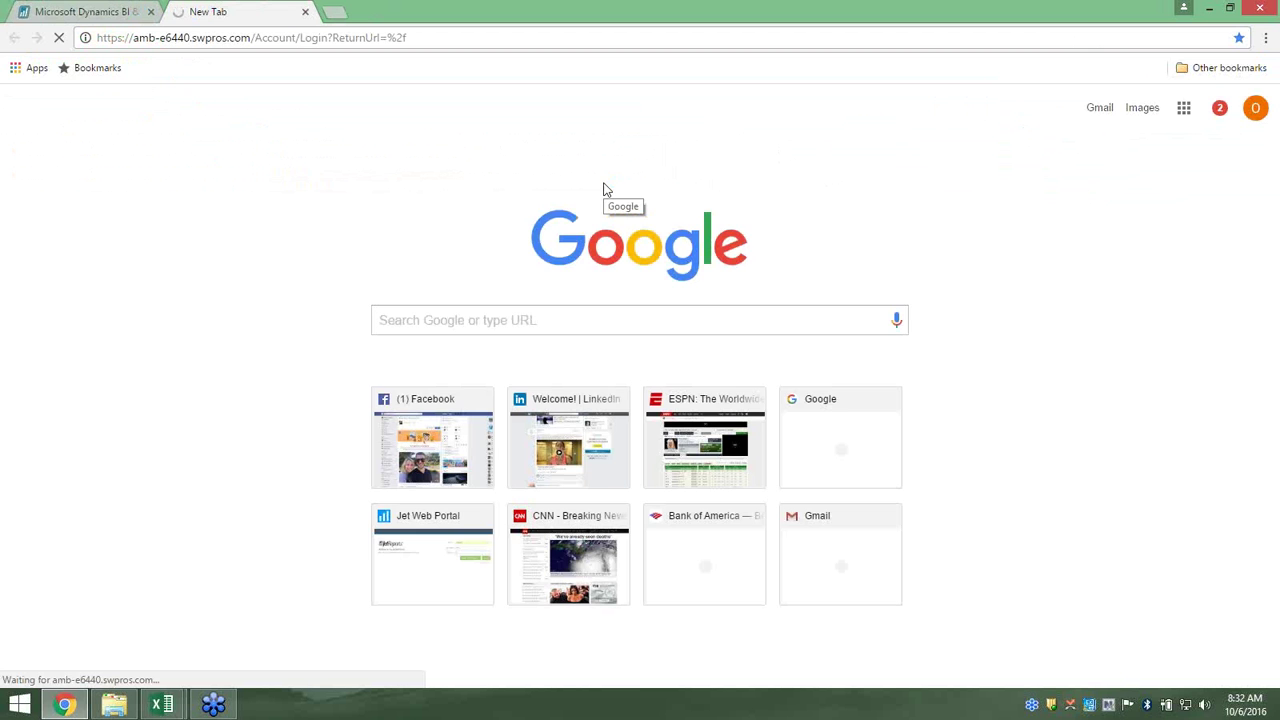
Sign in to Jet Web Portal with domain SWPRO, the user name and password
{"action": "left_click", "coordinate": [885, 161]}
{"action": "type", "text": "SWPROS"}
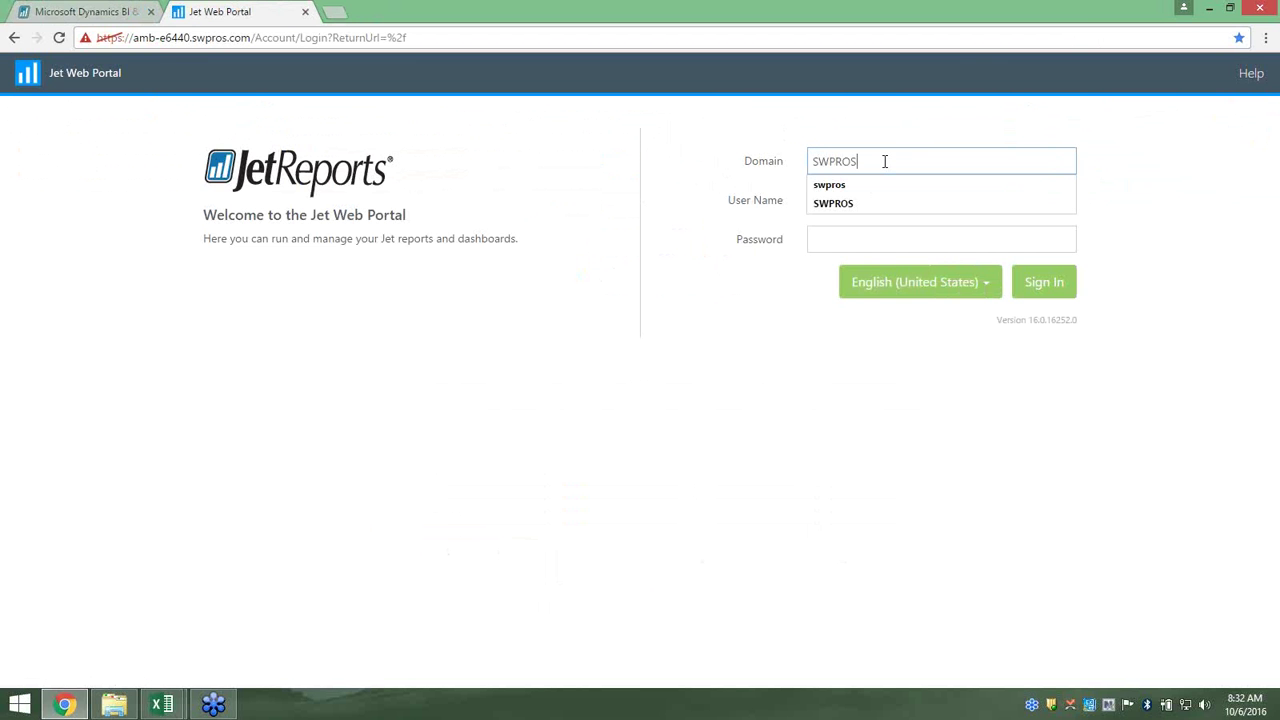
{"action": "left_click", "coordinate": [885, 203]}
{"action": "left_click", "coordinate": [886, 205]}
{"action": "type", "text": "AMB"}
{"action": "key", "text": "Tab"}
{"action": "type", "text": "***"}
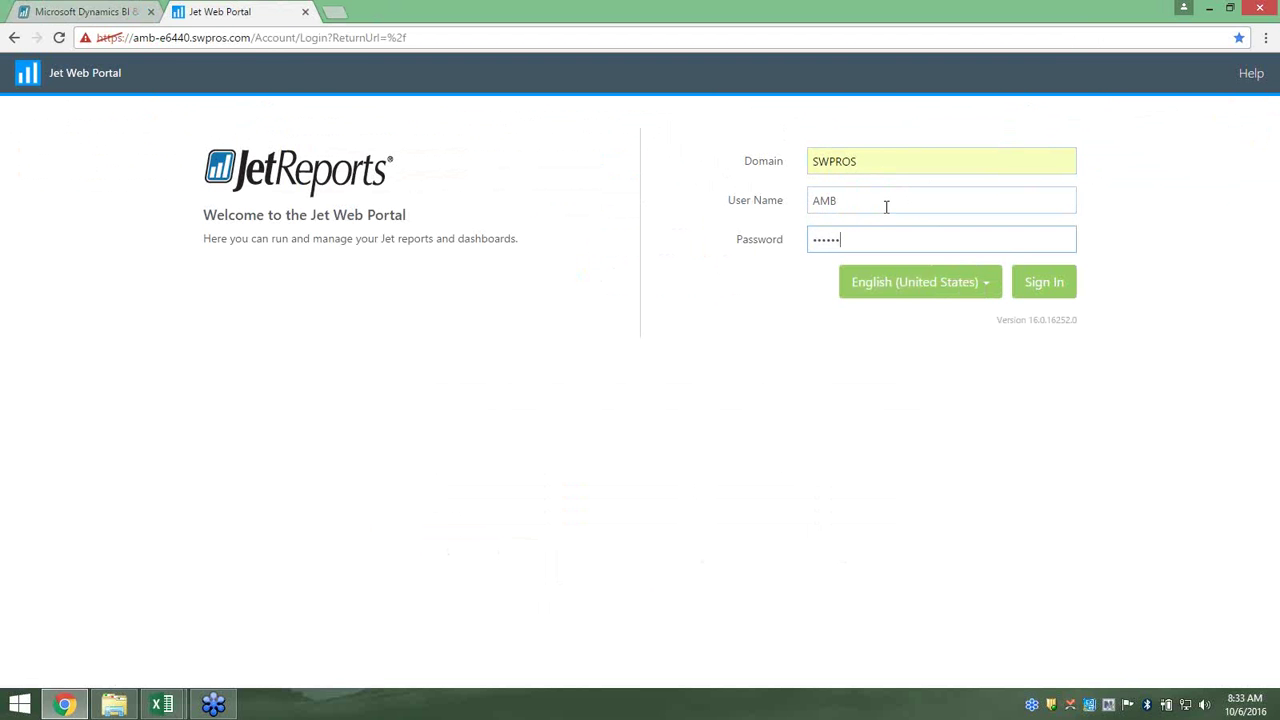
{"action": "type", "text": "*****"}
{"action": "key", "text": "Return"}
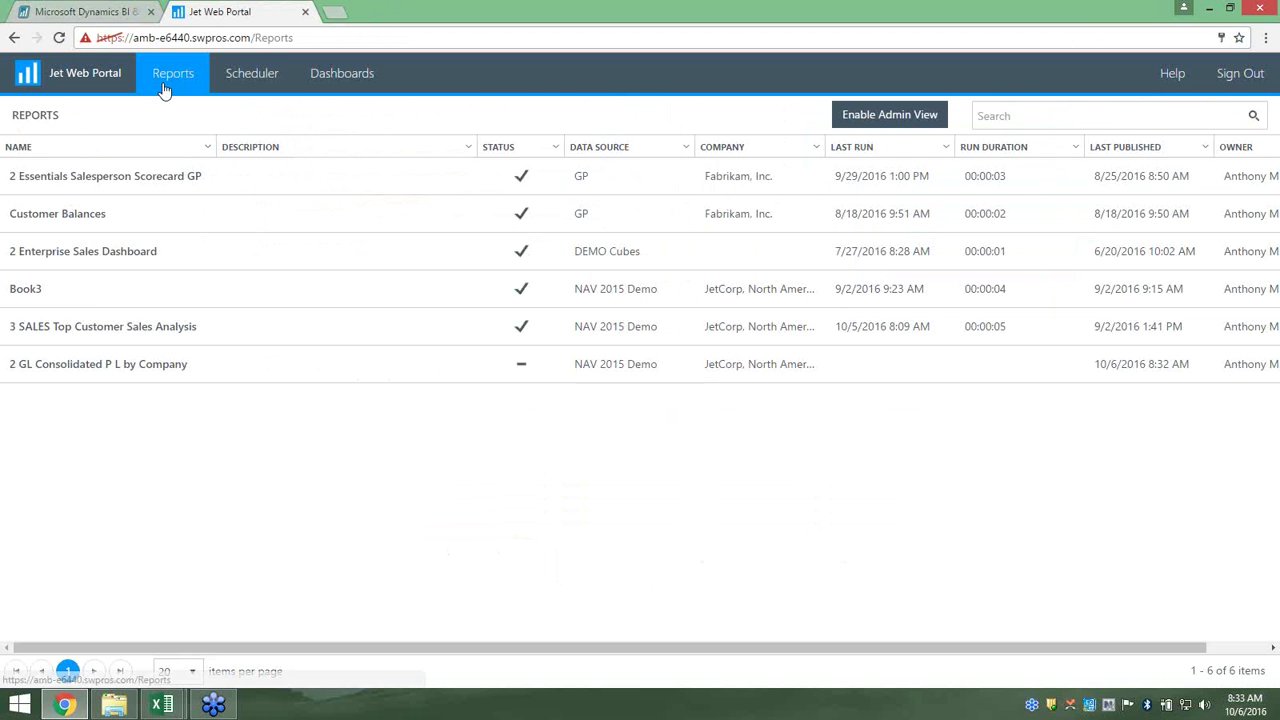
Select the 3 SALES Top Customer Sales Analysis report in the Reports list
{"action": "left_click", "coordinate": [249, 82]}
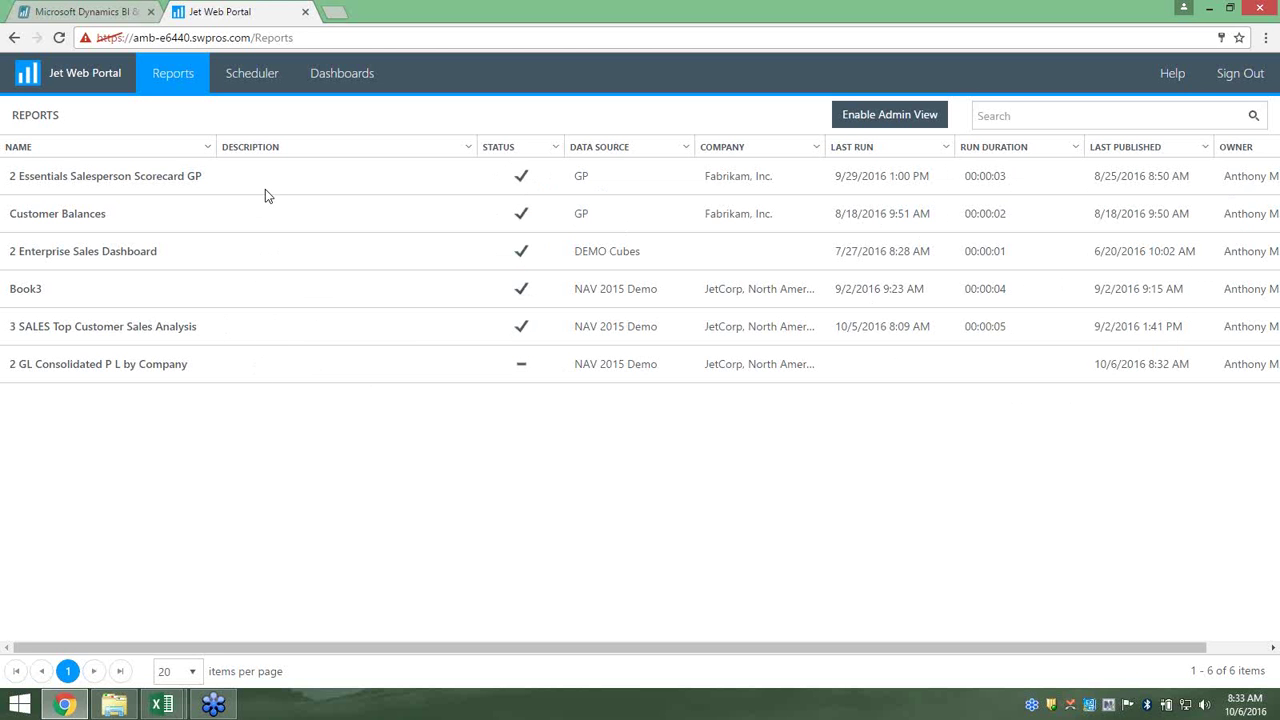
{"action": "left_click", "coordinate": [240, 259]}
{"action": "left_click", "coordinate": [257, 325]}
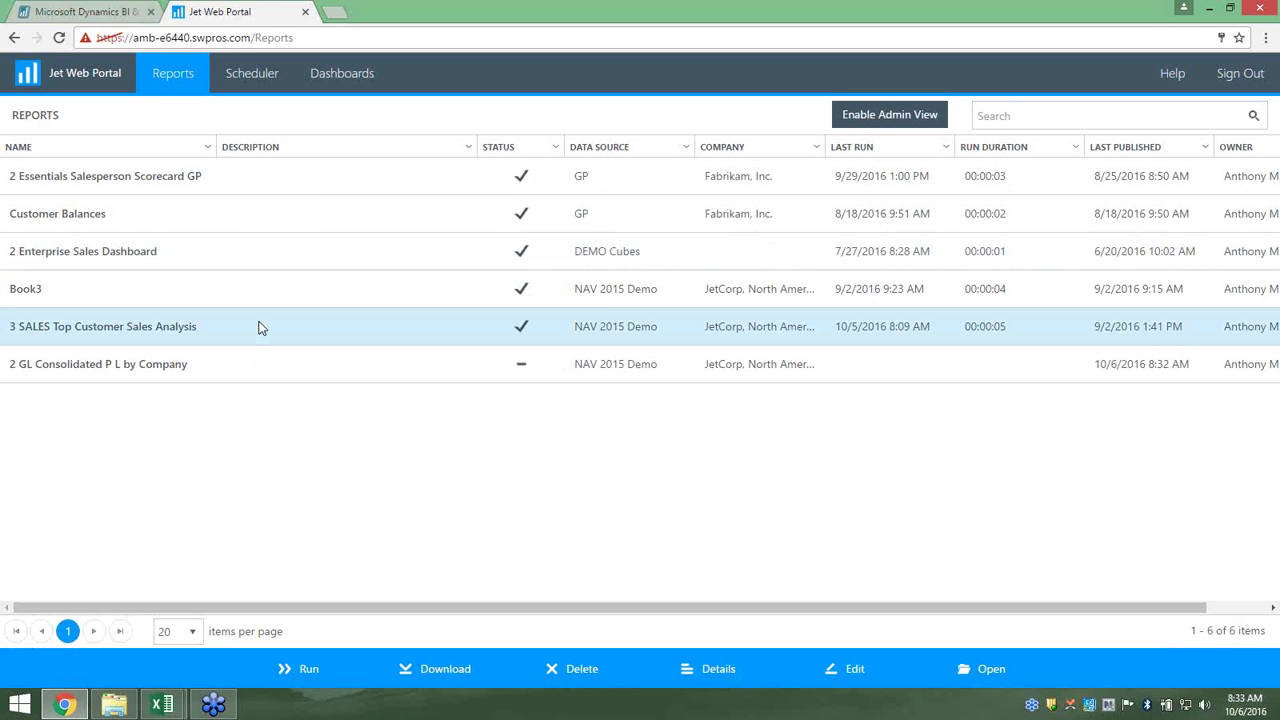
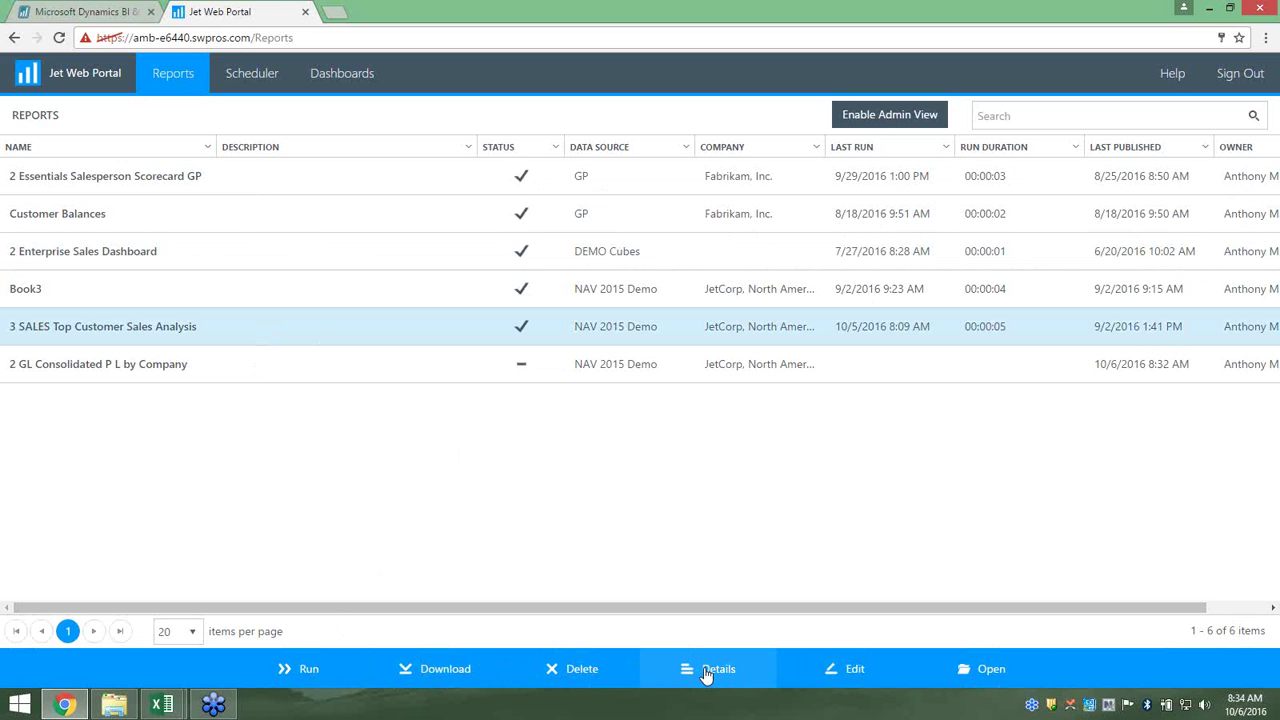
View the report's details and its Sharing page, which lists only the owner
{"action": "left_click", "coordinate": [712, 669]}
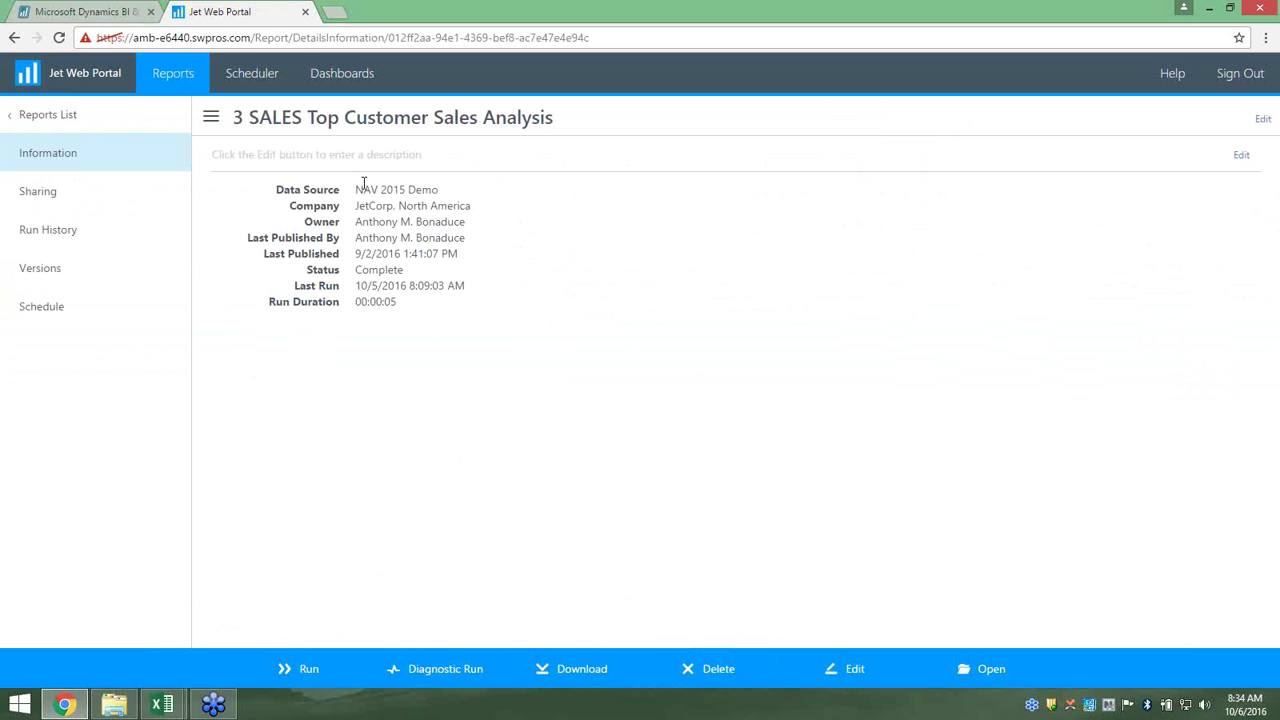
{"action": "left_click", "coordinate": [70, 195]}
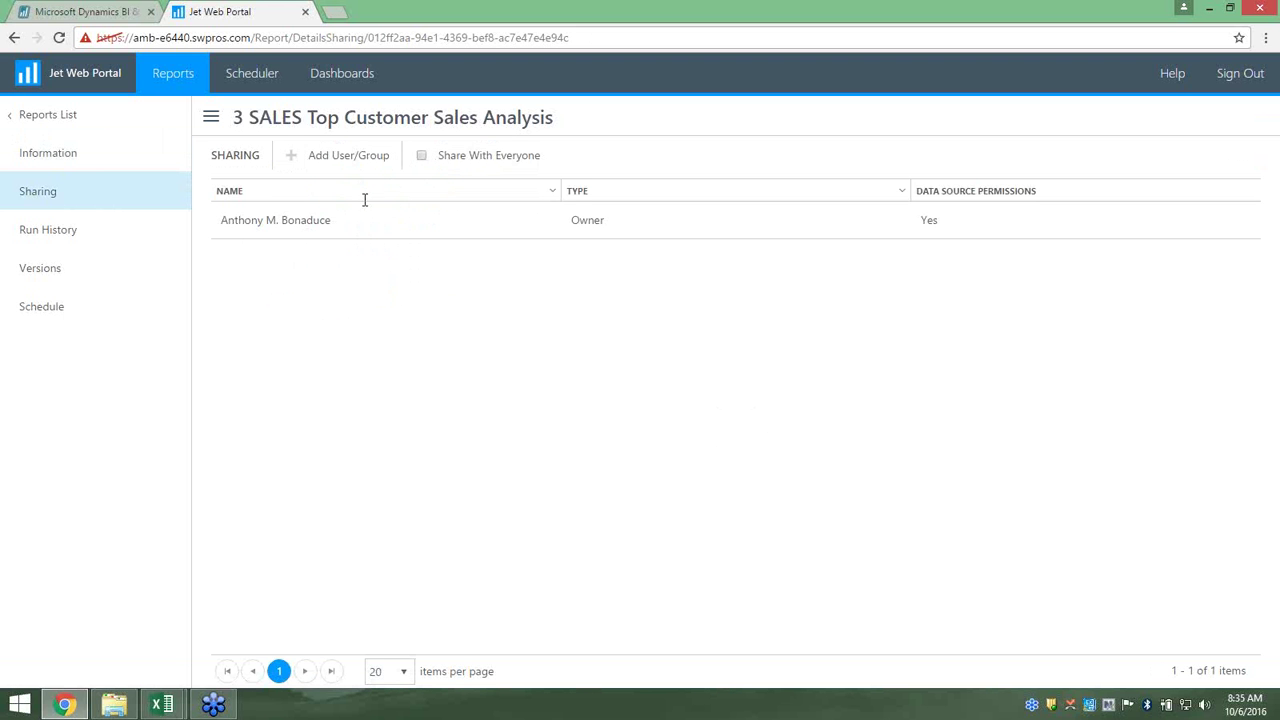
Show the report's Run History, with four successful version-1 runs from 9/20/2016 to 10/5/2016
{"action": "left_click", "coordinate": [77, 240]}
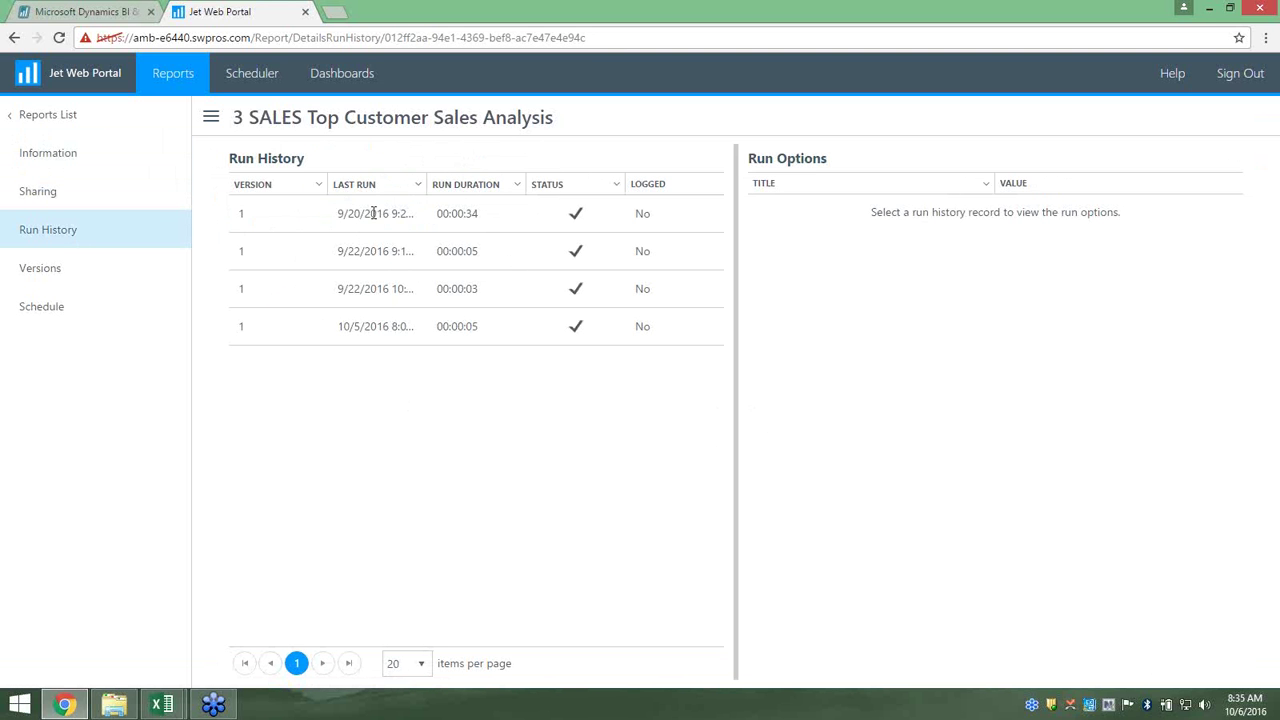
Inspect the first run's Run Options, then list the report's versions (version 1, published 9/2/2016)
{"action": "left_click", "coordinate": [523, 212]}
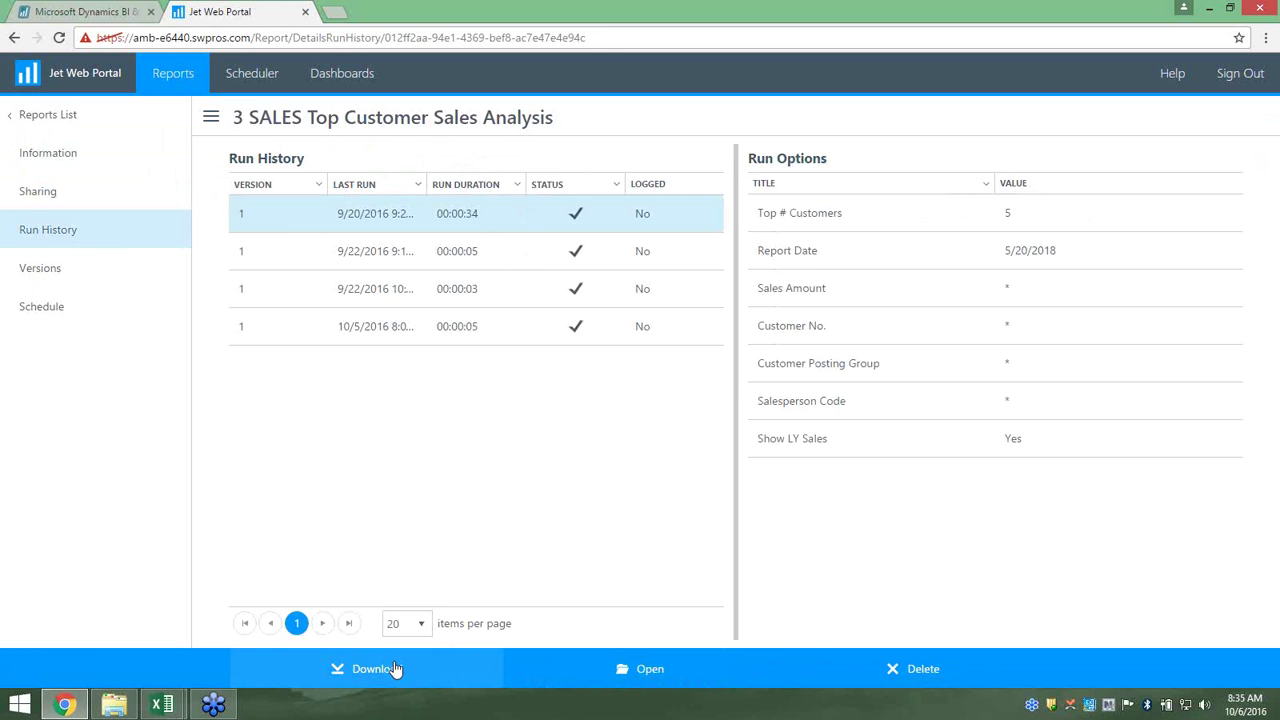
{"action": "left_click", "coordinate": [86, 268]}
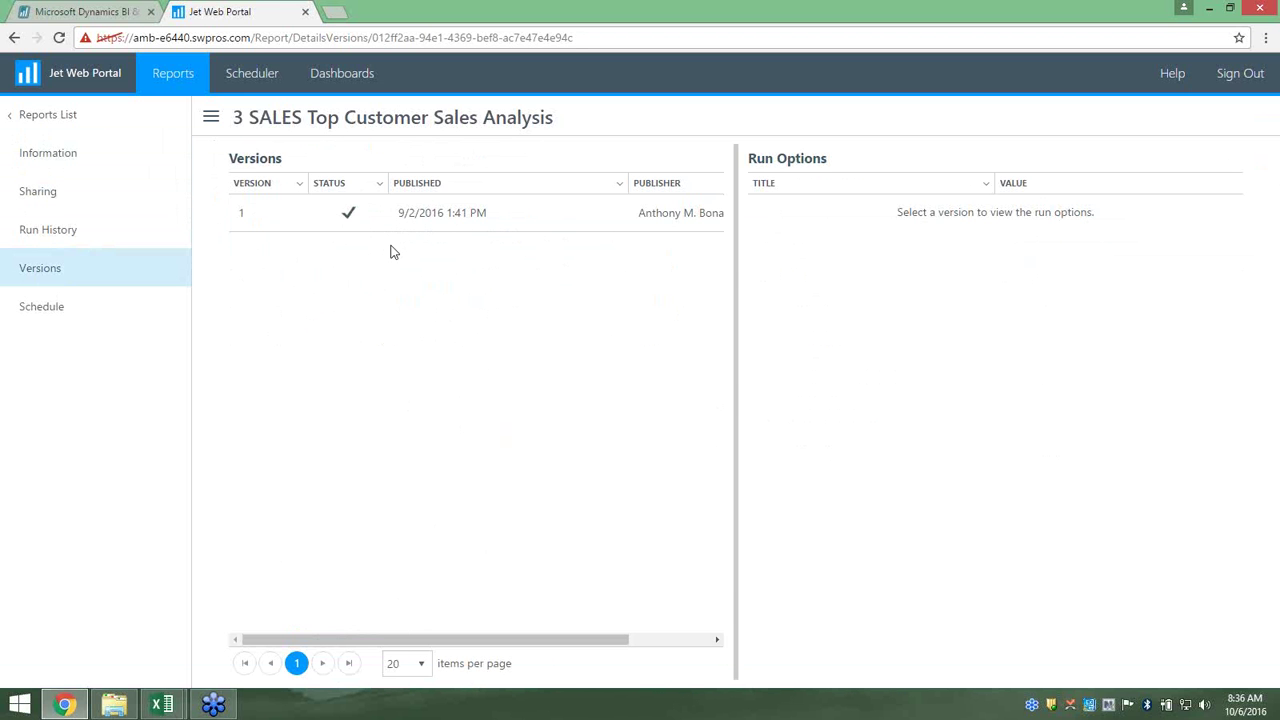
Review version 1's Run Options, then go to the empty Scheduler page
{"action": "left_click", "coordinate": [517, 214]}
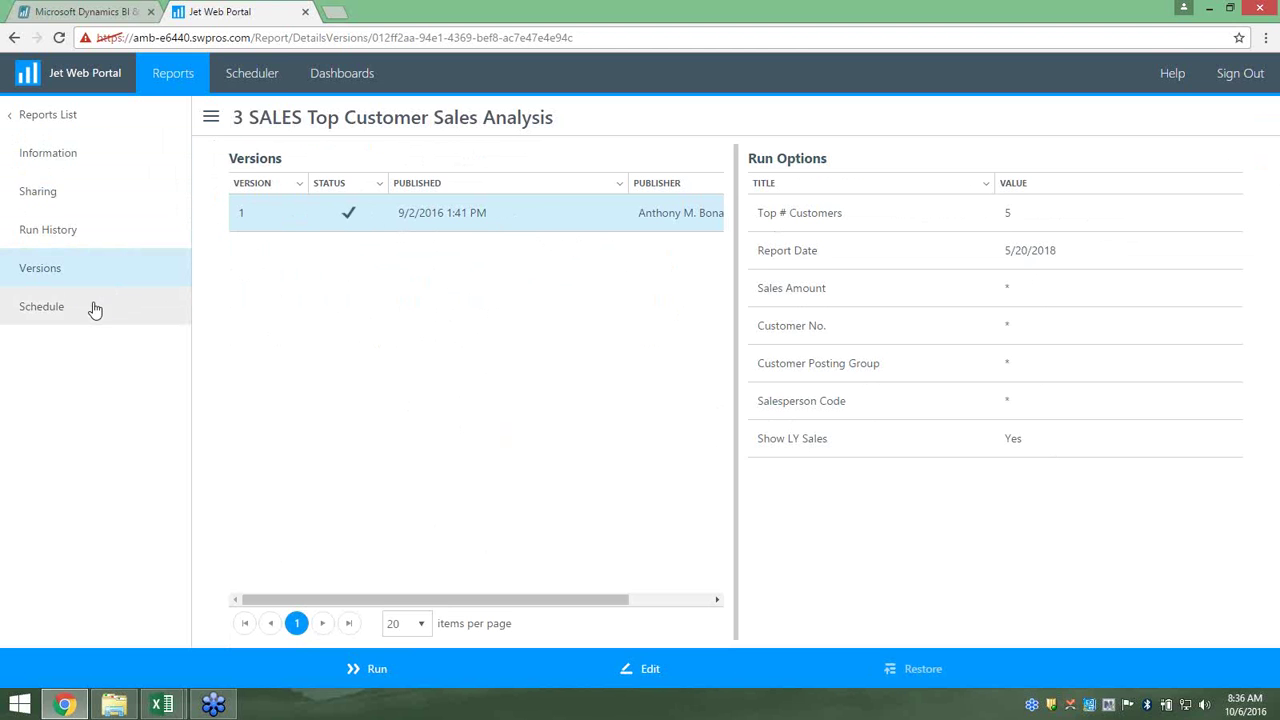
{"action": "left_click", "coordinate": [253, 75]}
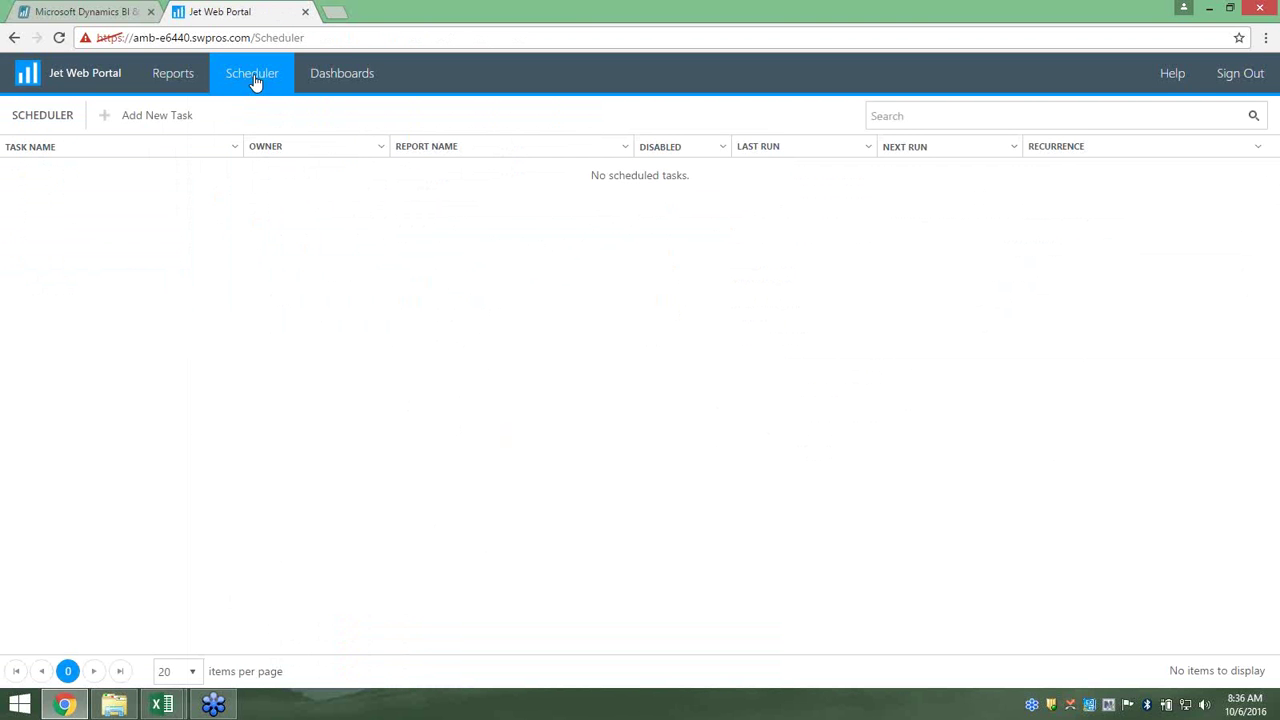
Begin a daily scheduled task, discard it unsaved, and select the Top Customer Sales Analysis report
{"action": "left_click", "coordinate": [157, 116]}
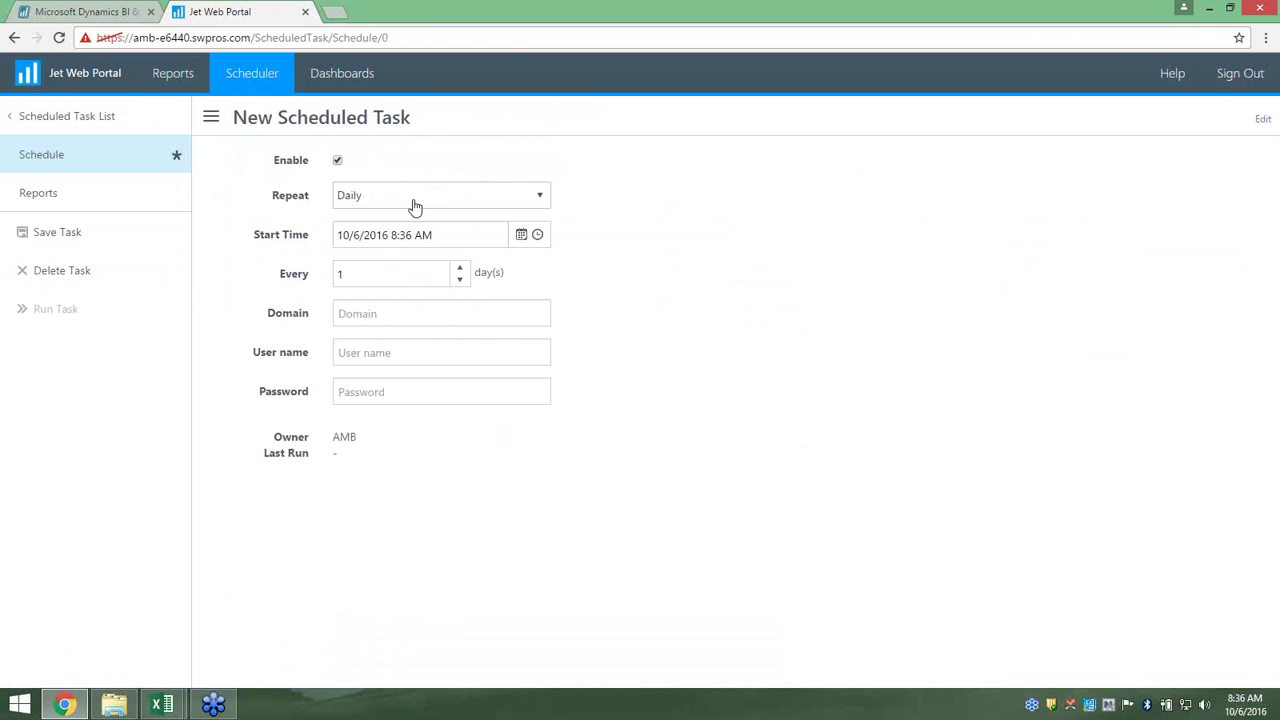
{"action": "left_click", "coordinate": [541, 196]}
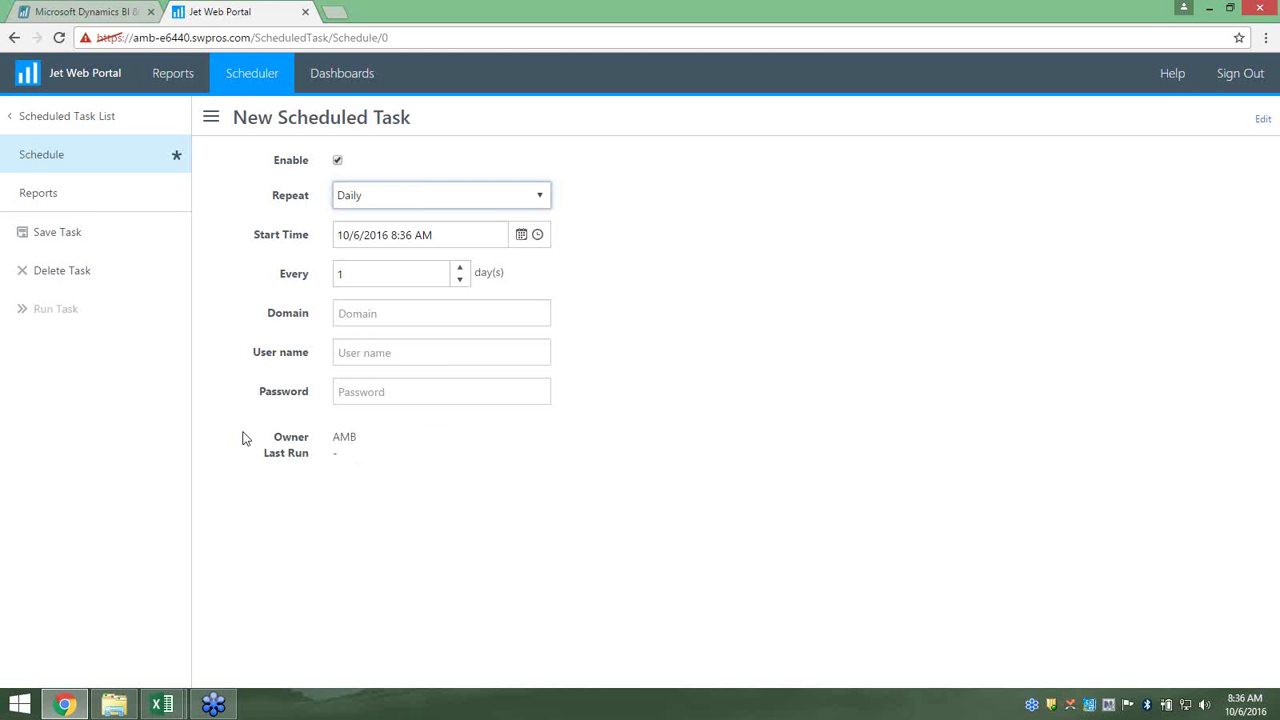
{"action": "left_click", "coordinate": [186, 75]}
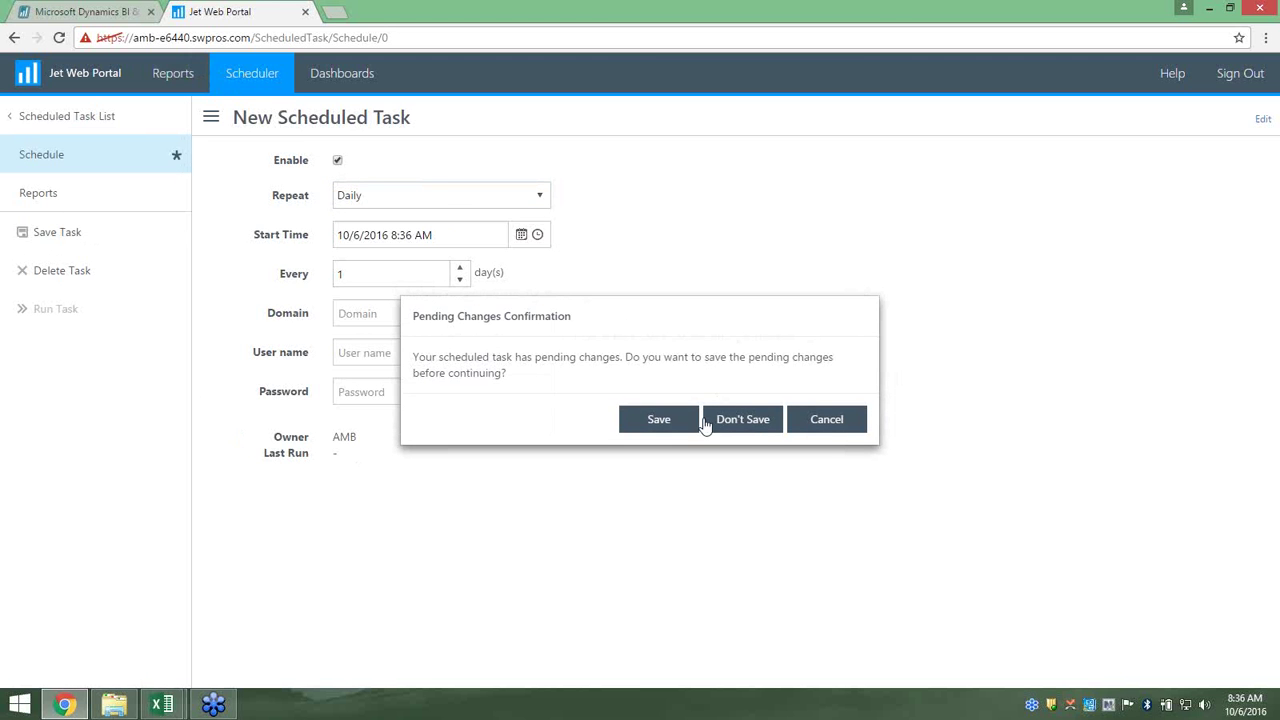
{"action": "left_click", "coordinate": [753, 424]}
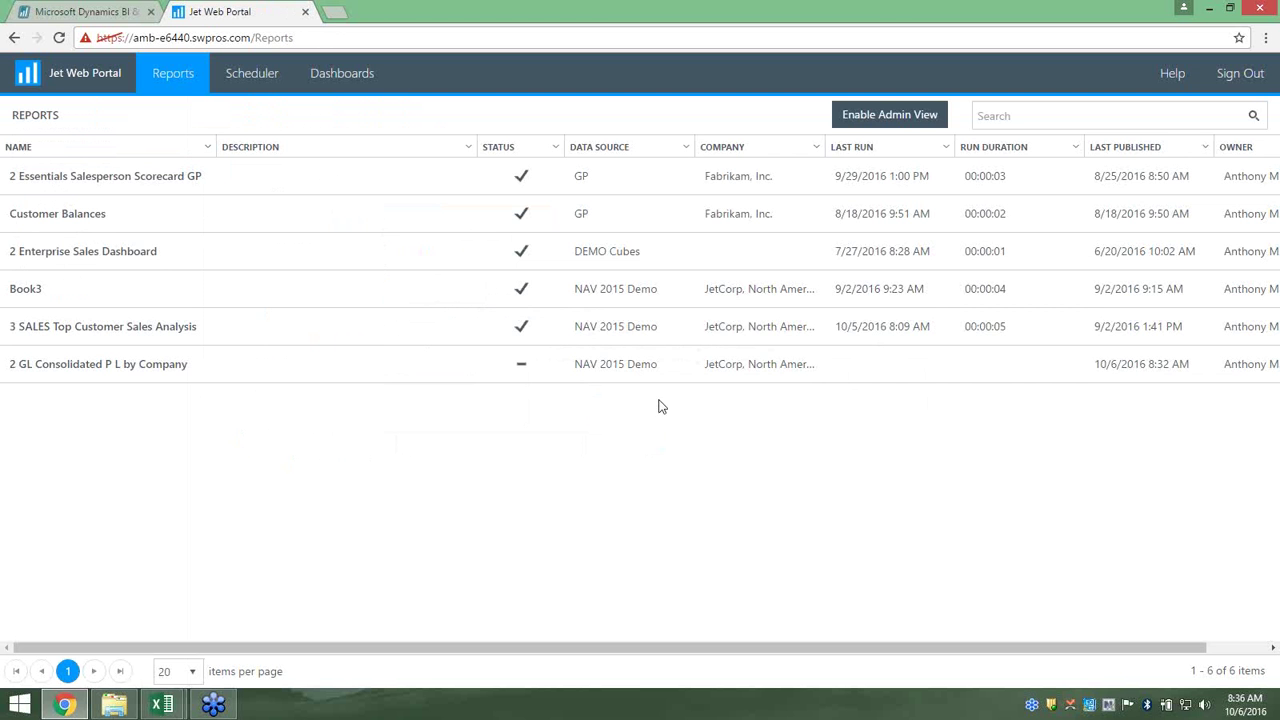
{"action": "left_click", "coordinate": [333, 334]}
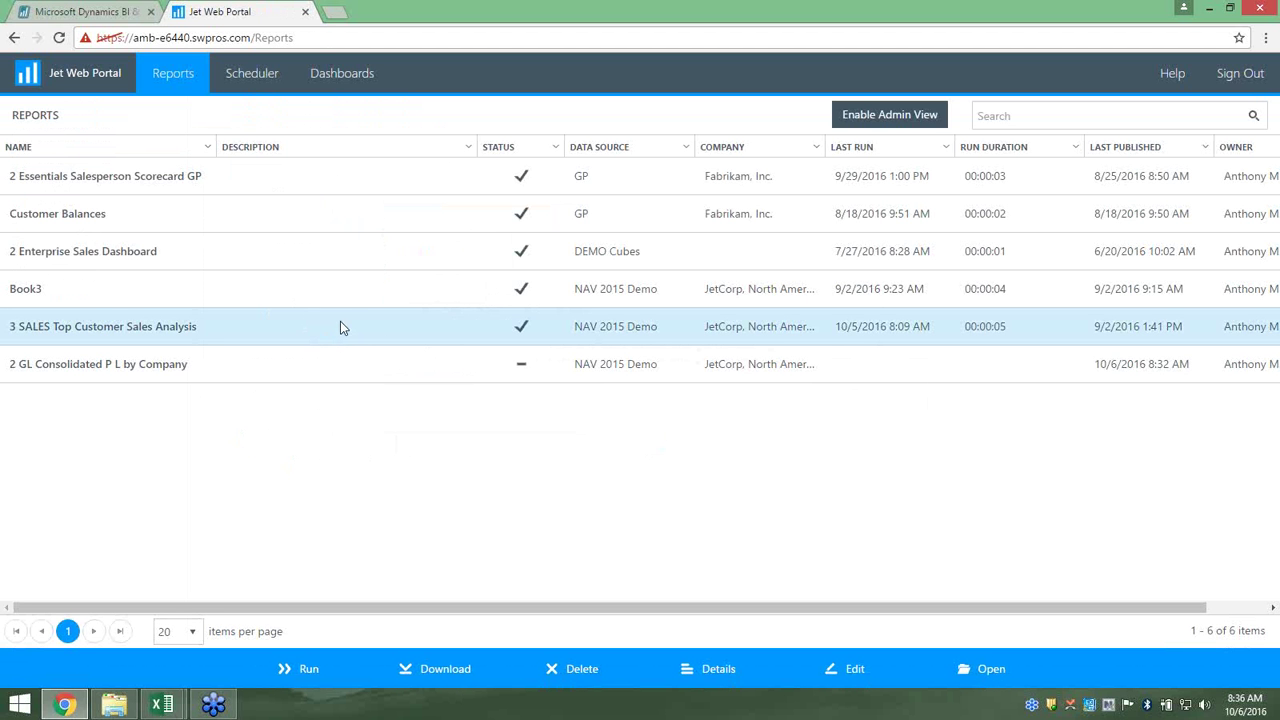
Run the Top Customer Sales Analysis report with Top # Customers changed from 5 to 10
{"action": "left_click", "coordinate": [300, 679]}
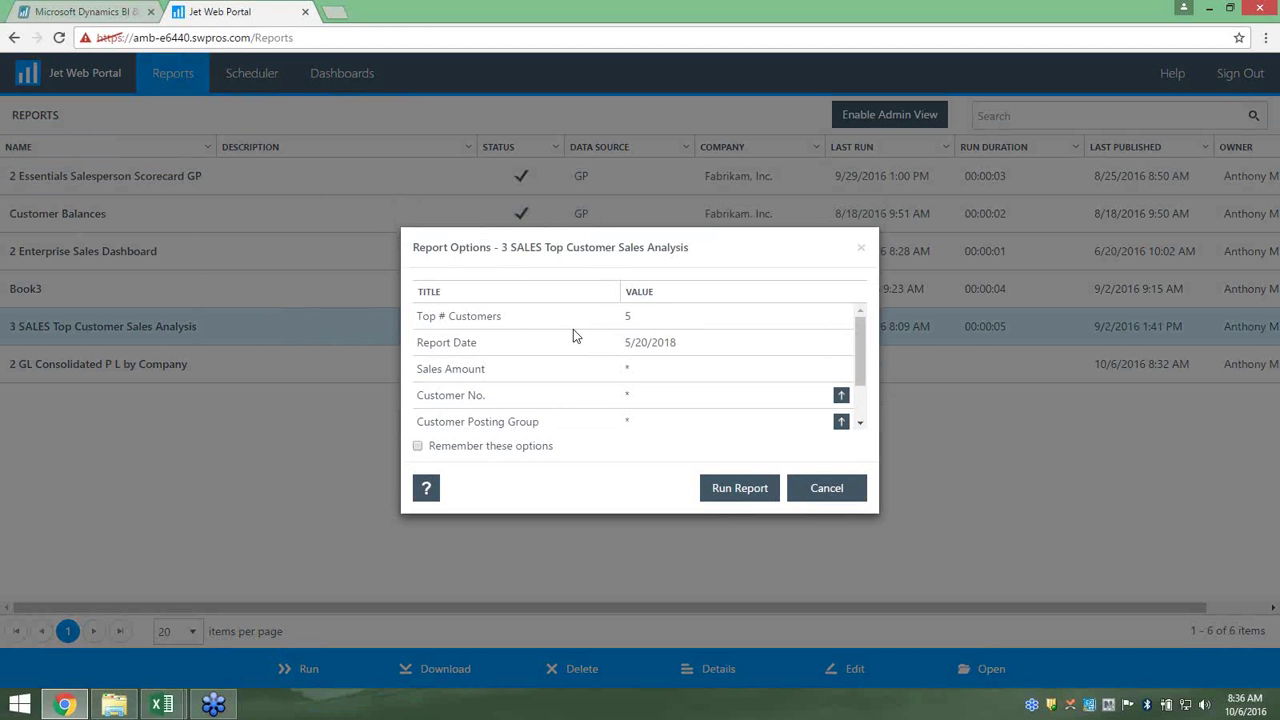
{"action": "left_click", "coordinate": [645, 317]}
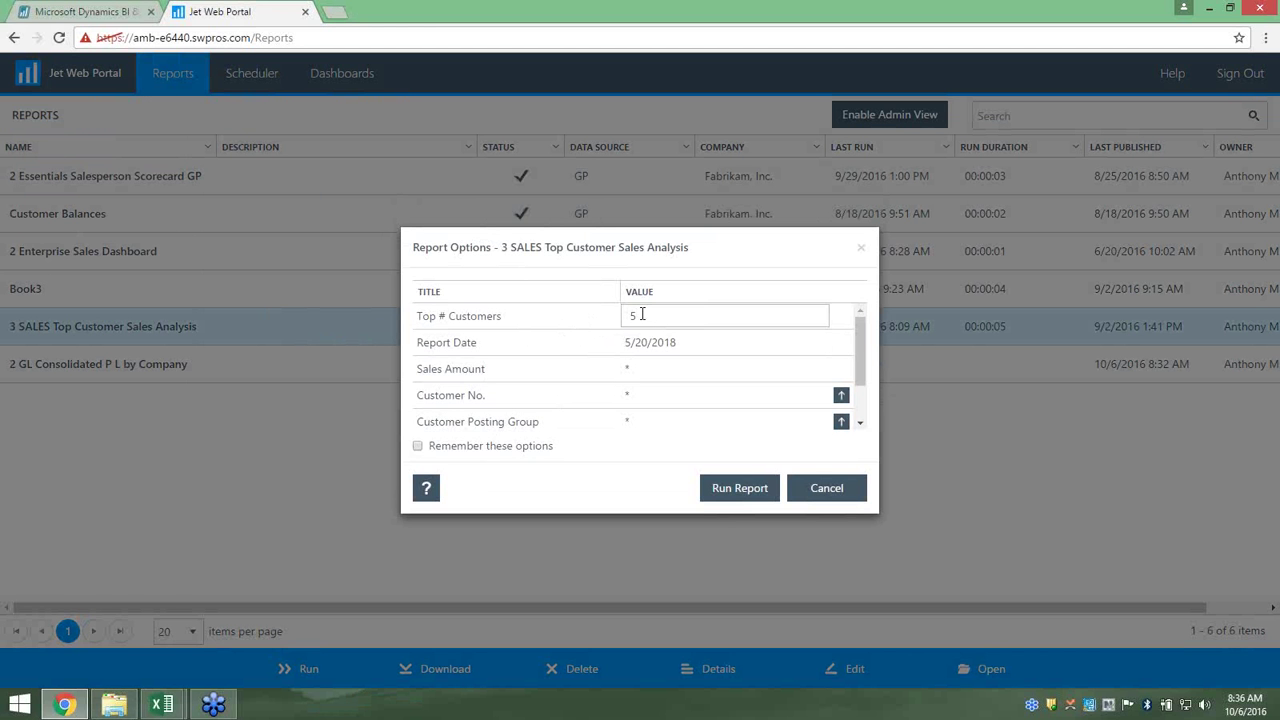
{"action": "key", "text": "BackSpace"}
{"action": "type", "text": "10"}
{"action": "left_click", "coordinate": [752, 488]}
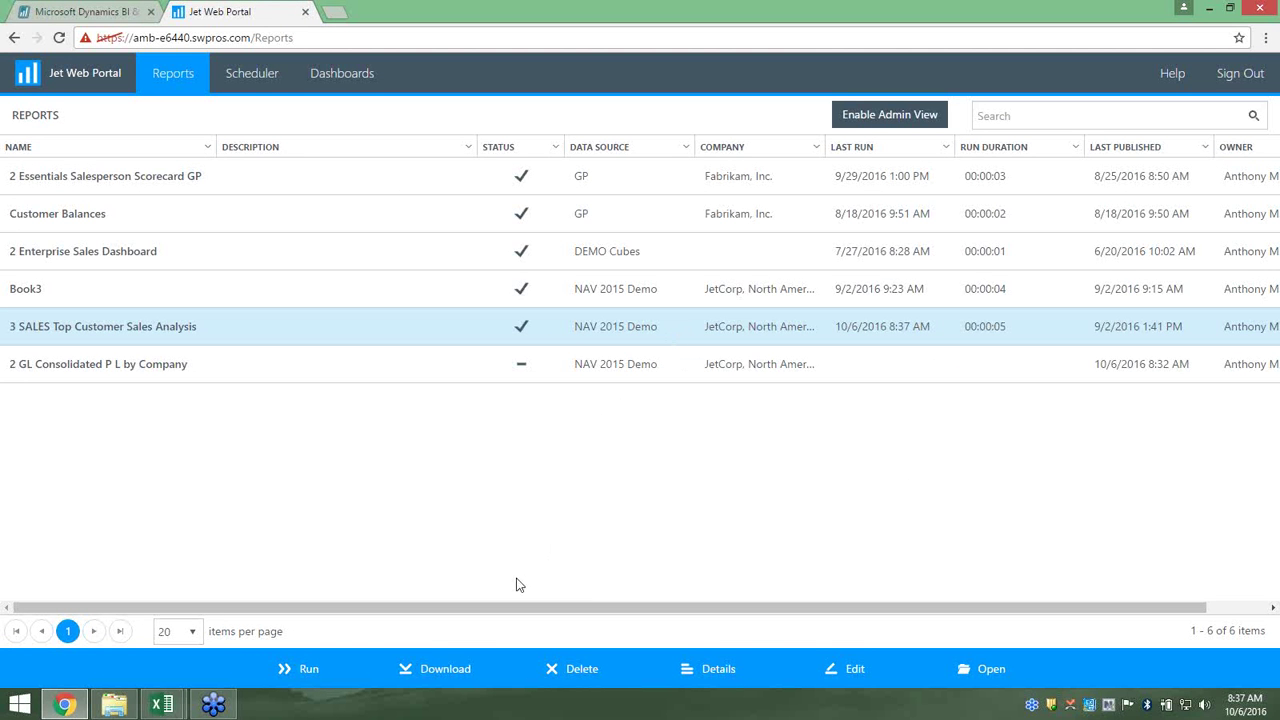
Open the Top 10 Customer Report in Excel Online, review its YTD pie chart, then close it
{"action": "left_click", "coordinate": [993, 679]}
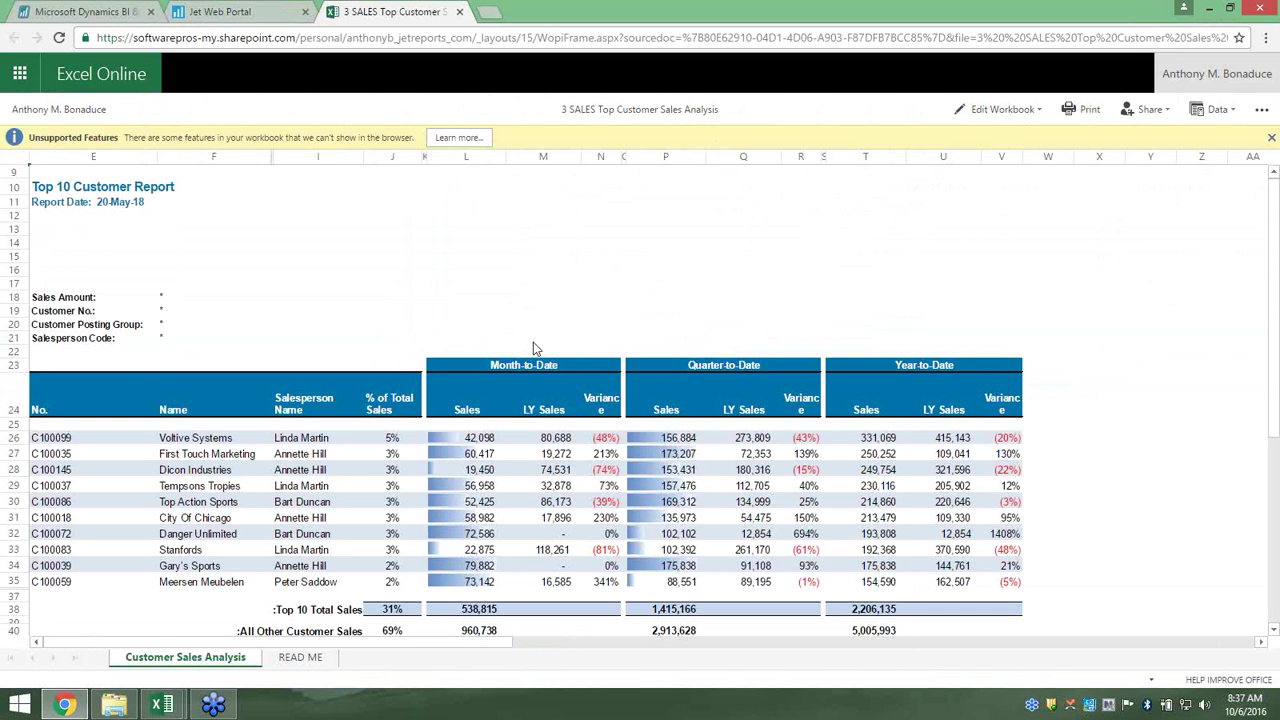
{"action": "left_click", "coordinate": [1156, 396]}
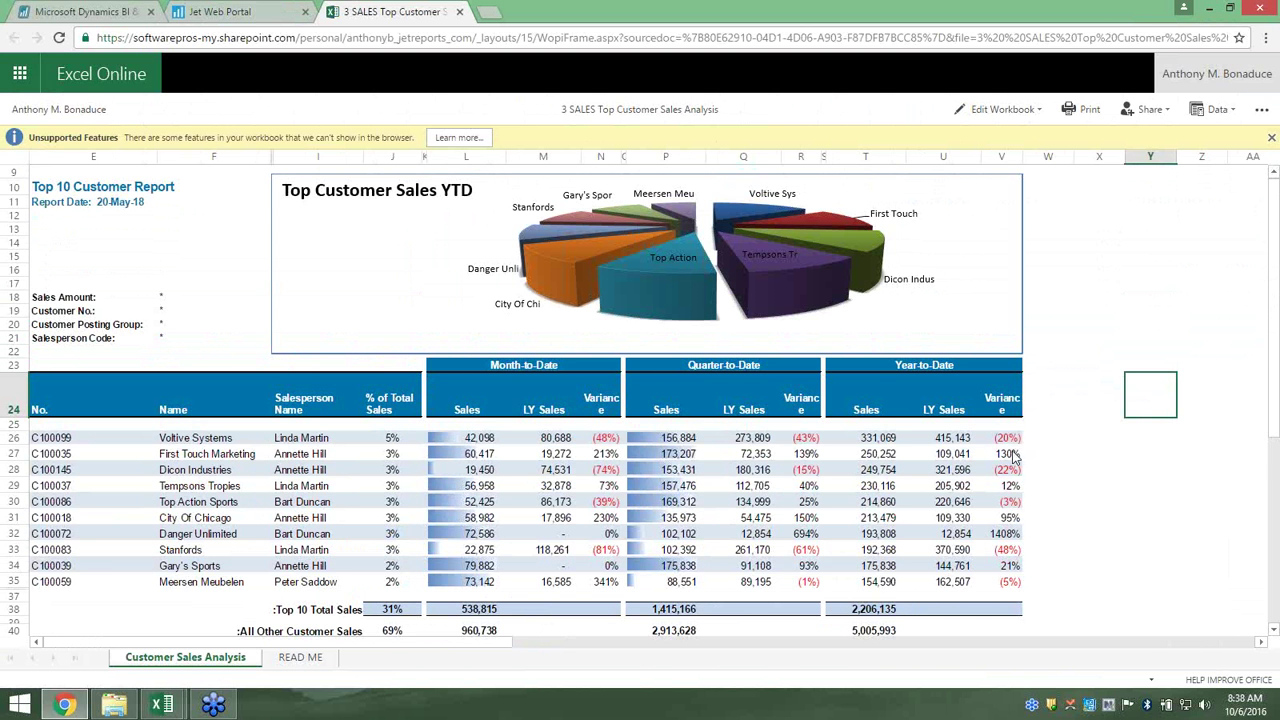
{"action": "left_click", "coordinate": [459, 12]}
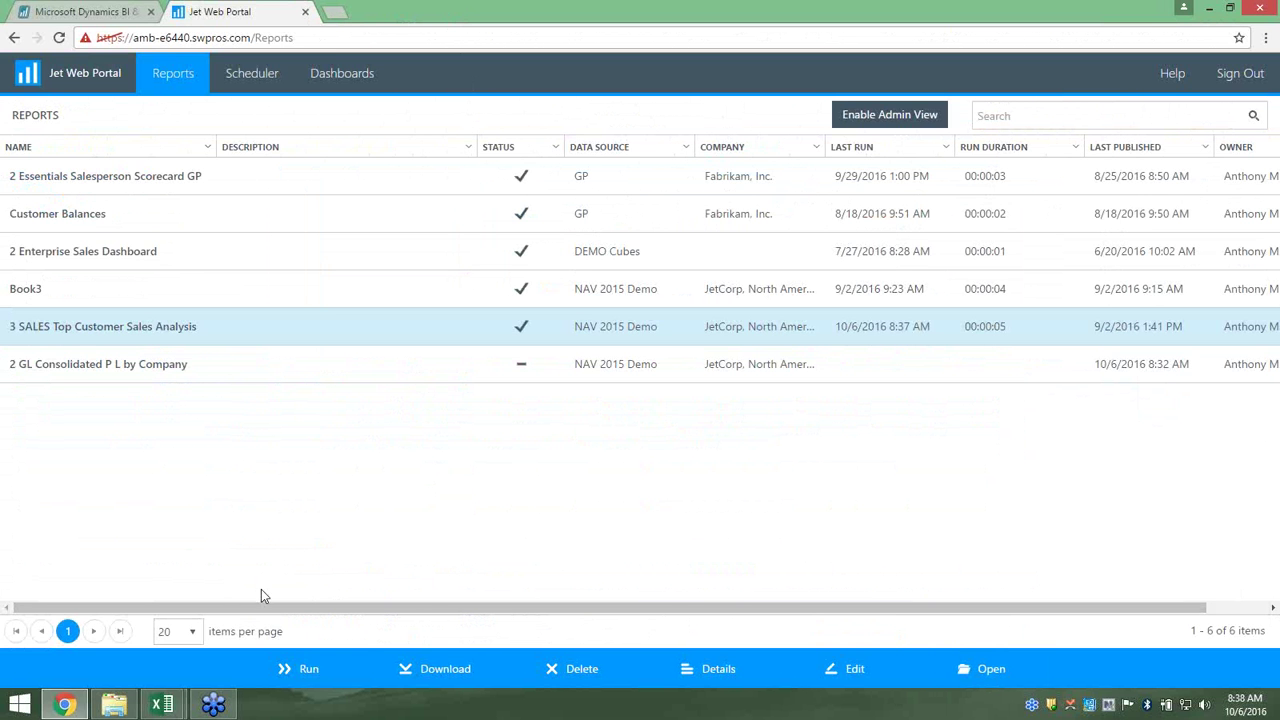
Close the Book1 workbook without saving
{"action": "mouse_move", "coordinate": [163, 705]}
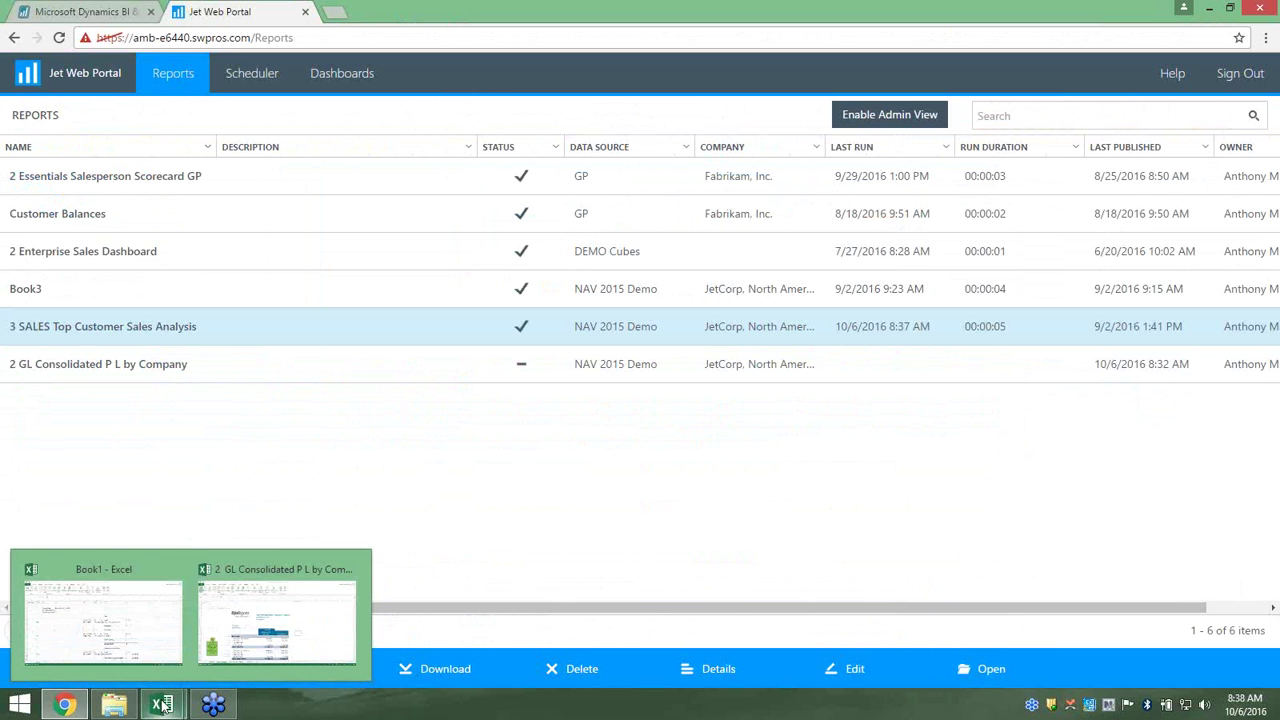
{"action": "left_click", "coordinate": [170, 617]}
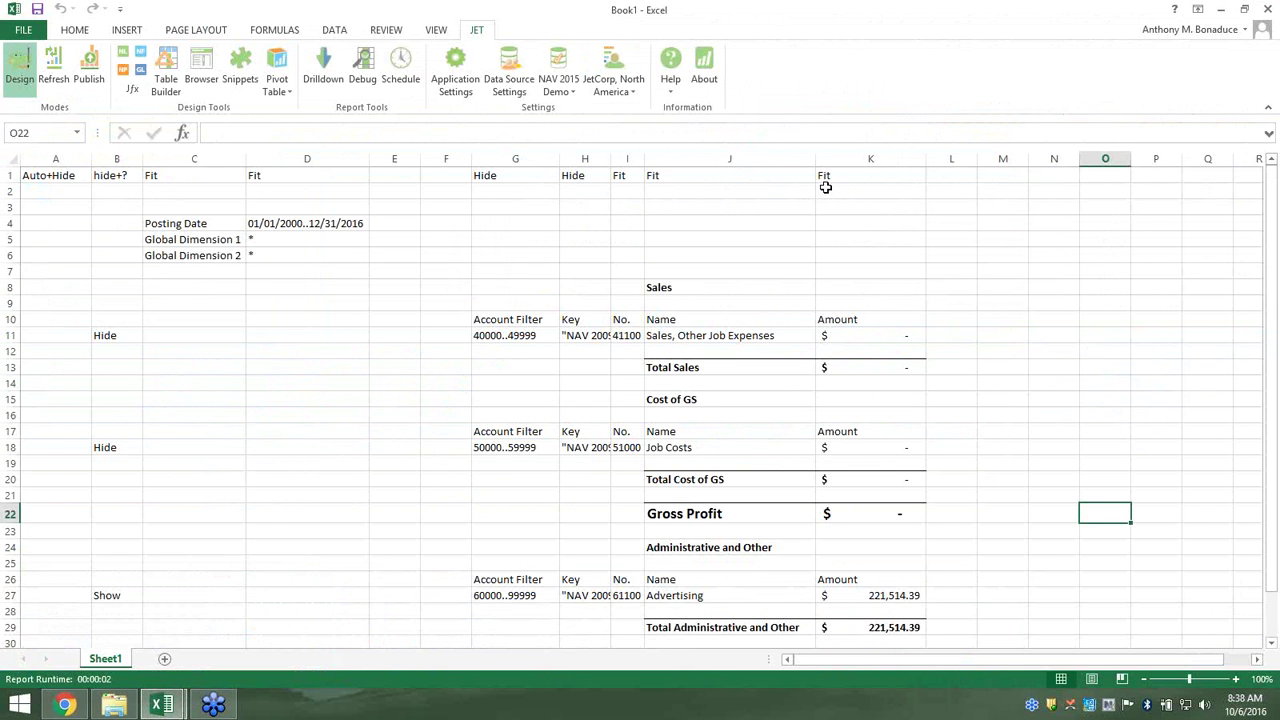
{"action": "key", "text": "ctrl+n"}
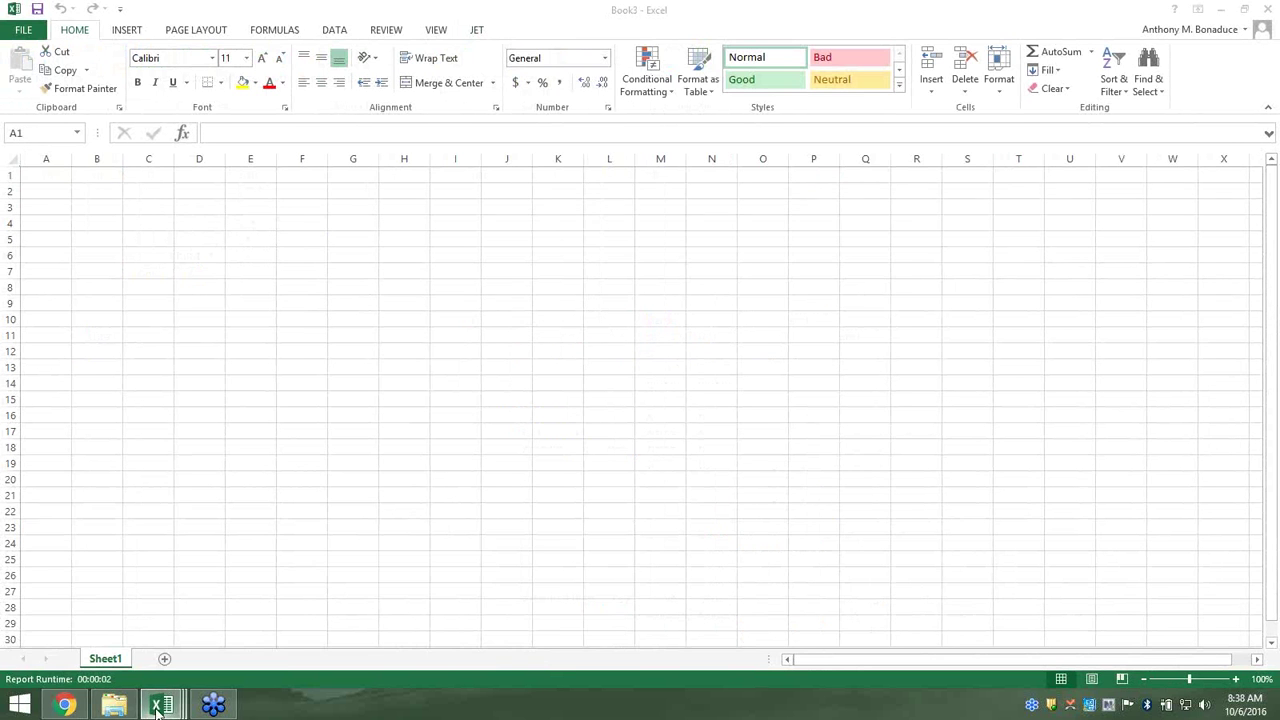
{"action": "mouse_move", "coordinate": [160, 705]}
{"action": "left_click", "coordinate": [150, 605]}
{"action": "left_click", "coordinate": [1267, 9]}
{"action": "left_click", "coordinate": [628, 388]}
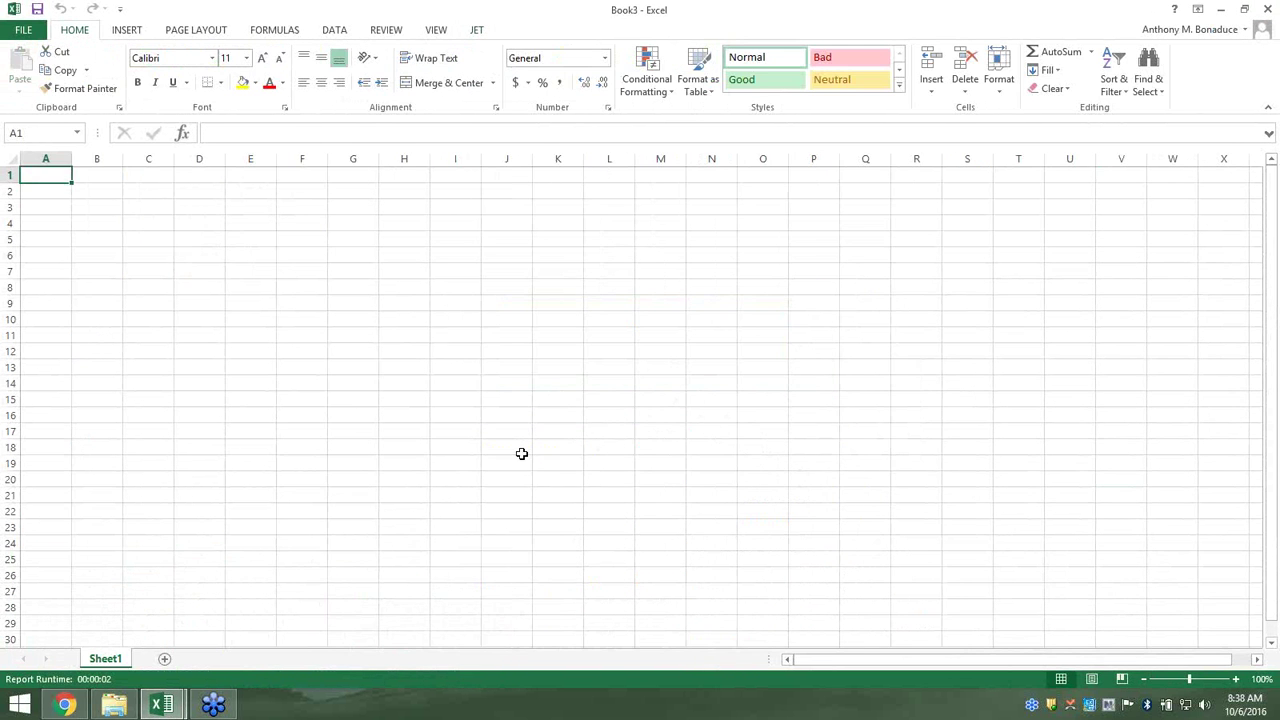
Close the consolidated P L workbook, discarding its changes
{"action": "mouse_move", "coordinate": [160, 705]}
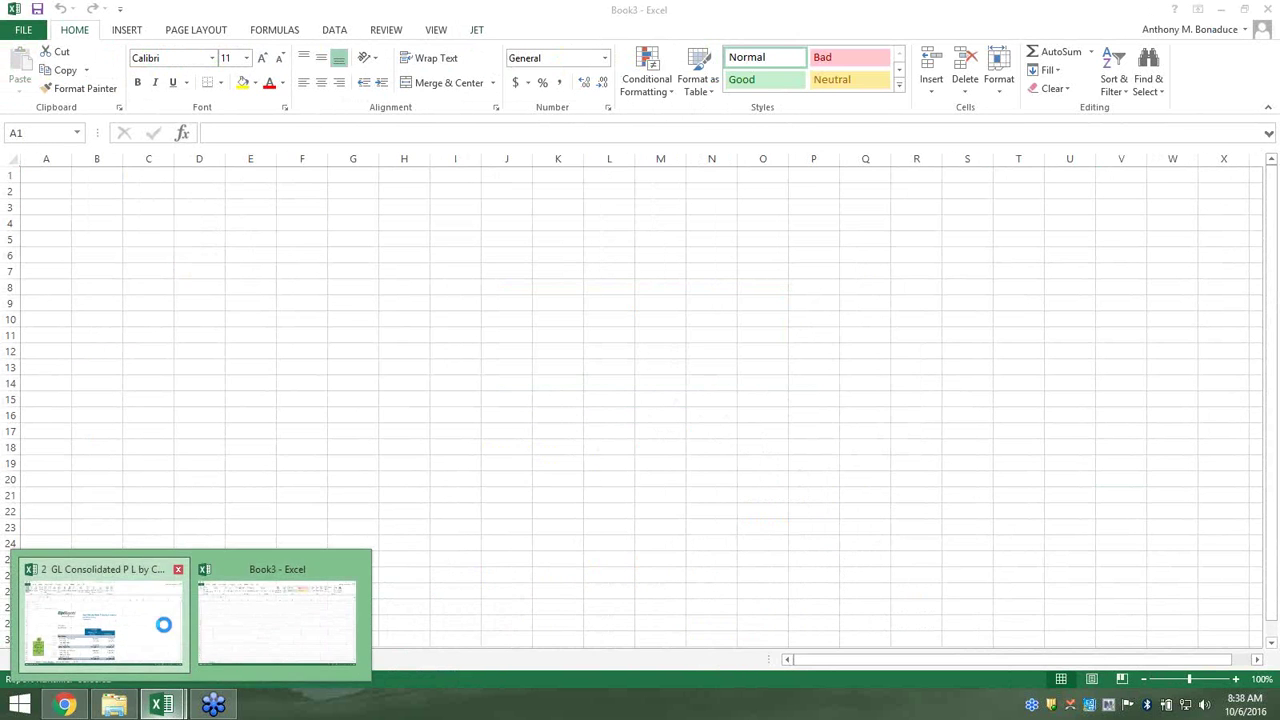
{"action": "left_click", "coordinate": [171, 630]}
{"action": "left_click", "coordinate": [1267, 9]}
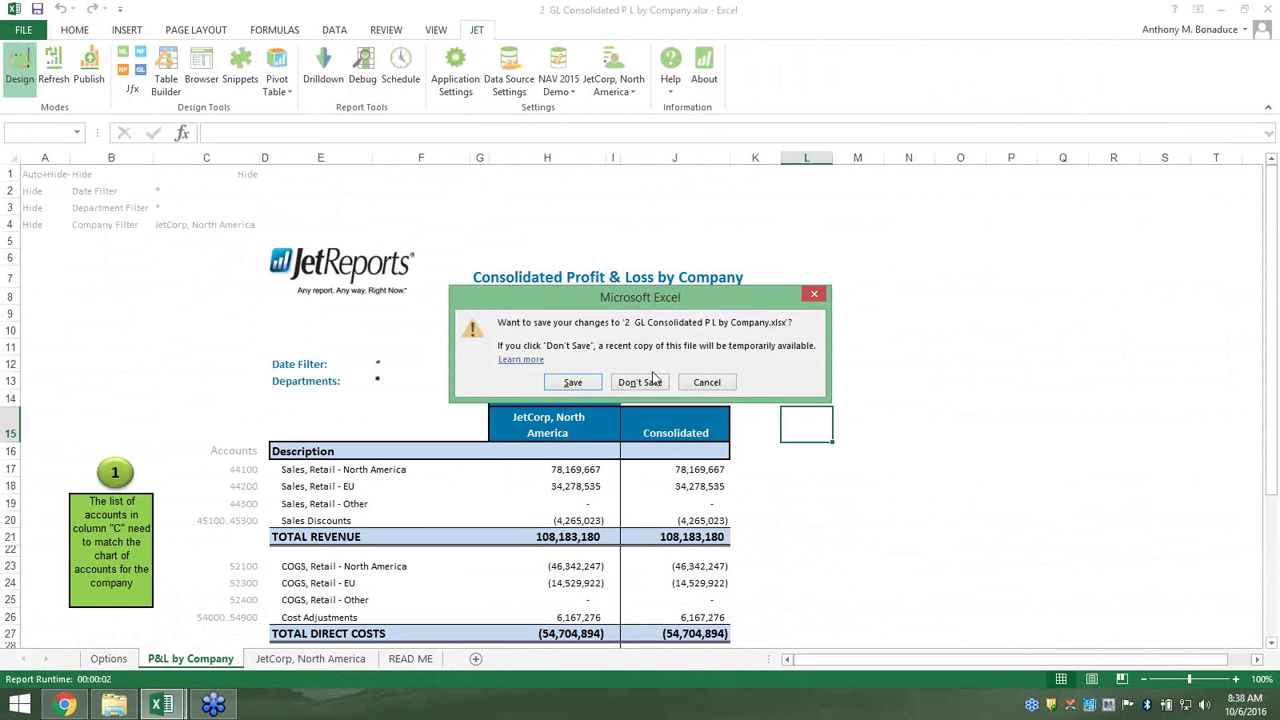
{"action": "left_click", "coordinate": [640, 384]}
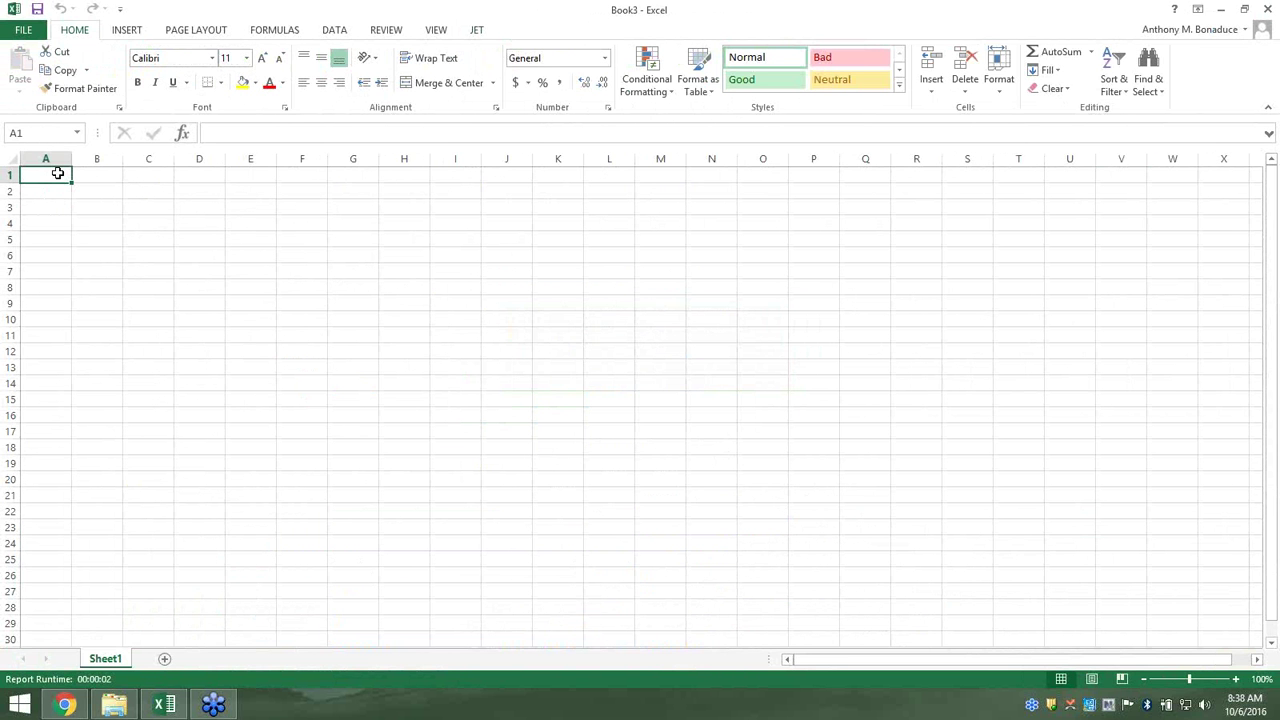
Show the demo presentation's Jet Enterprise sheet zoomed to 120%
{"action": "left_click", "coordinate": [58, 173]}
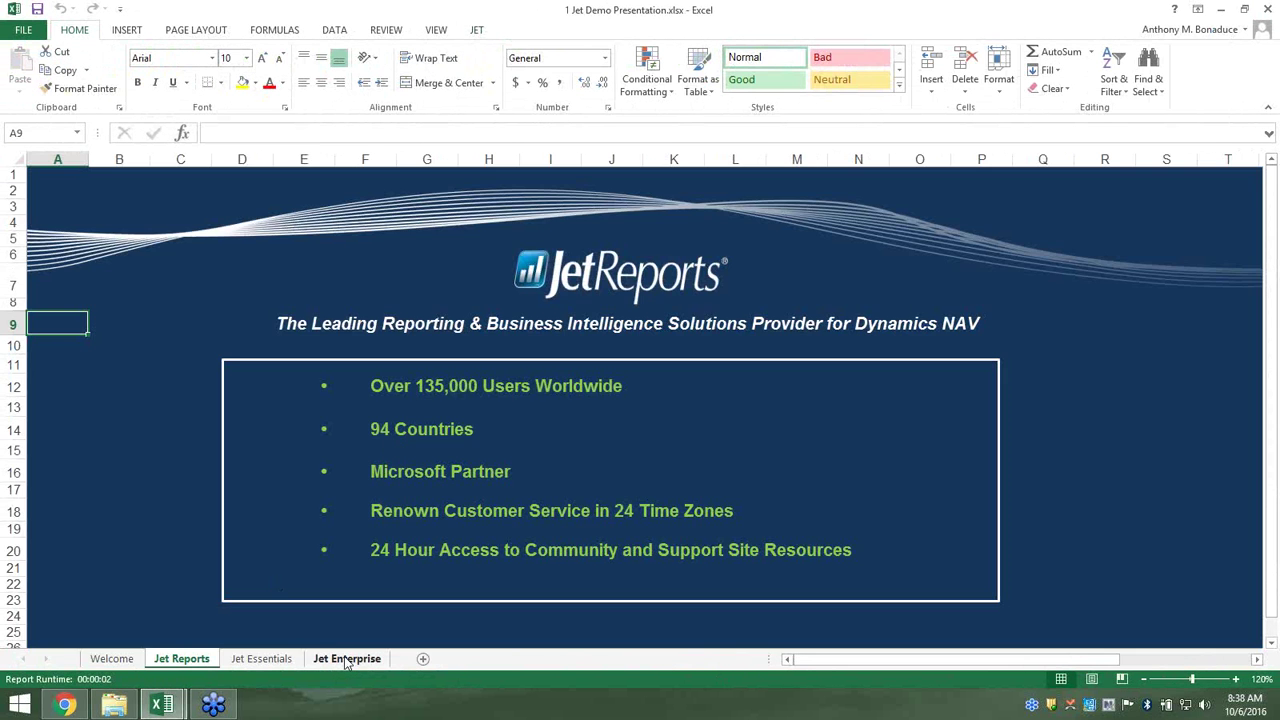
{"action": "left_click", "coordinate": [347, 658]}
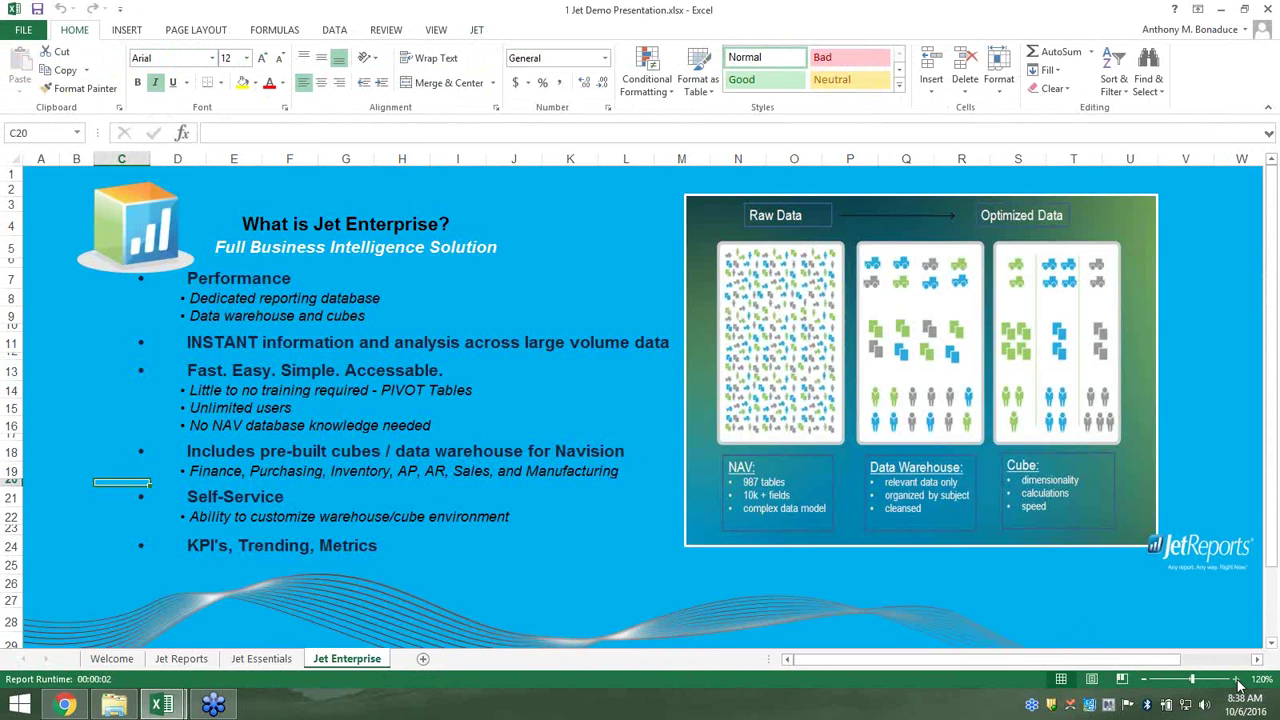
{"action": "left_click", "coordinate": [1236, 679]}
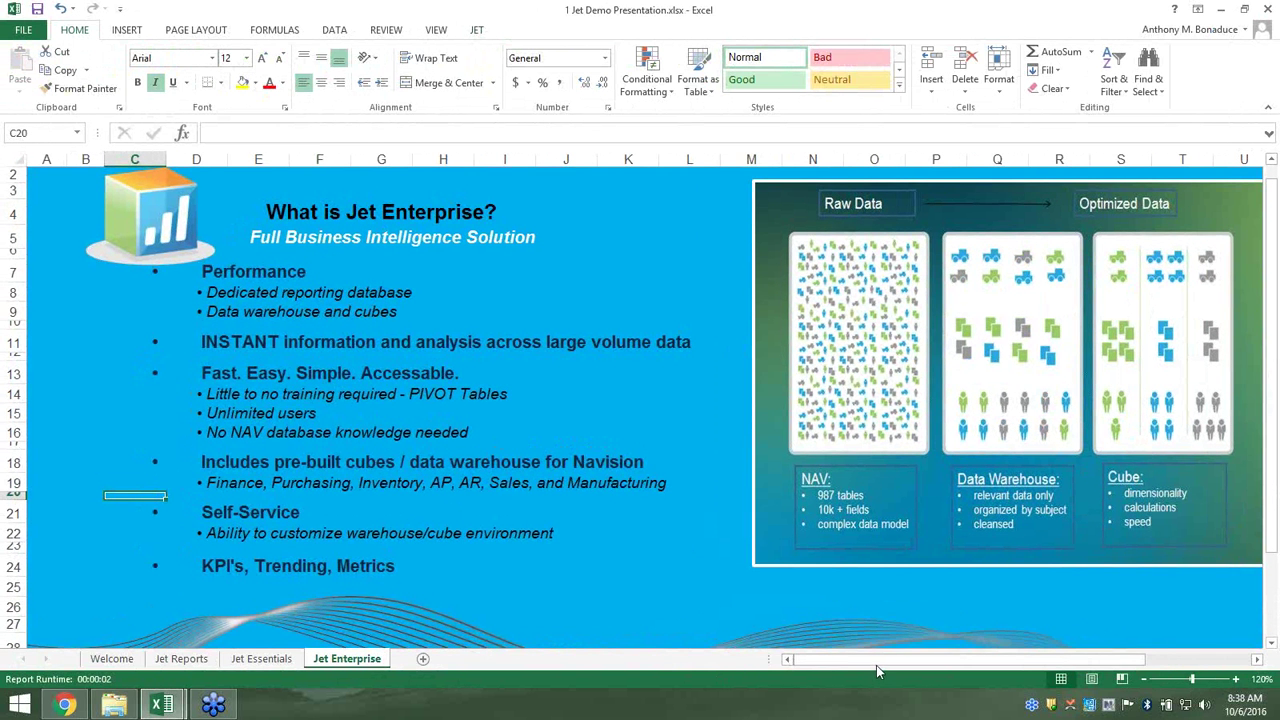
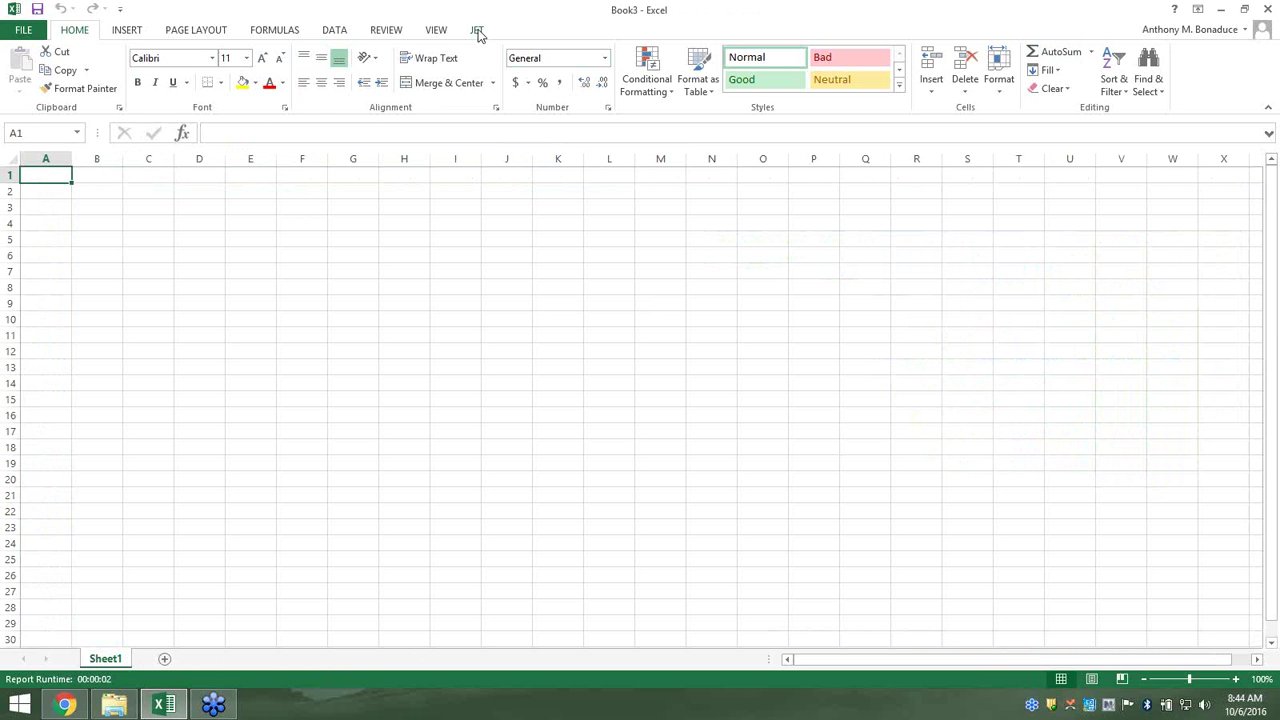
On the Jet Reports tab, set the cube data source to DEMO Cubes
{"action": "left_click", "coordinate": [477, 30]}
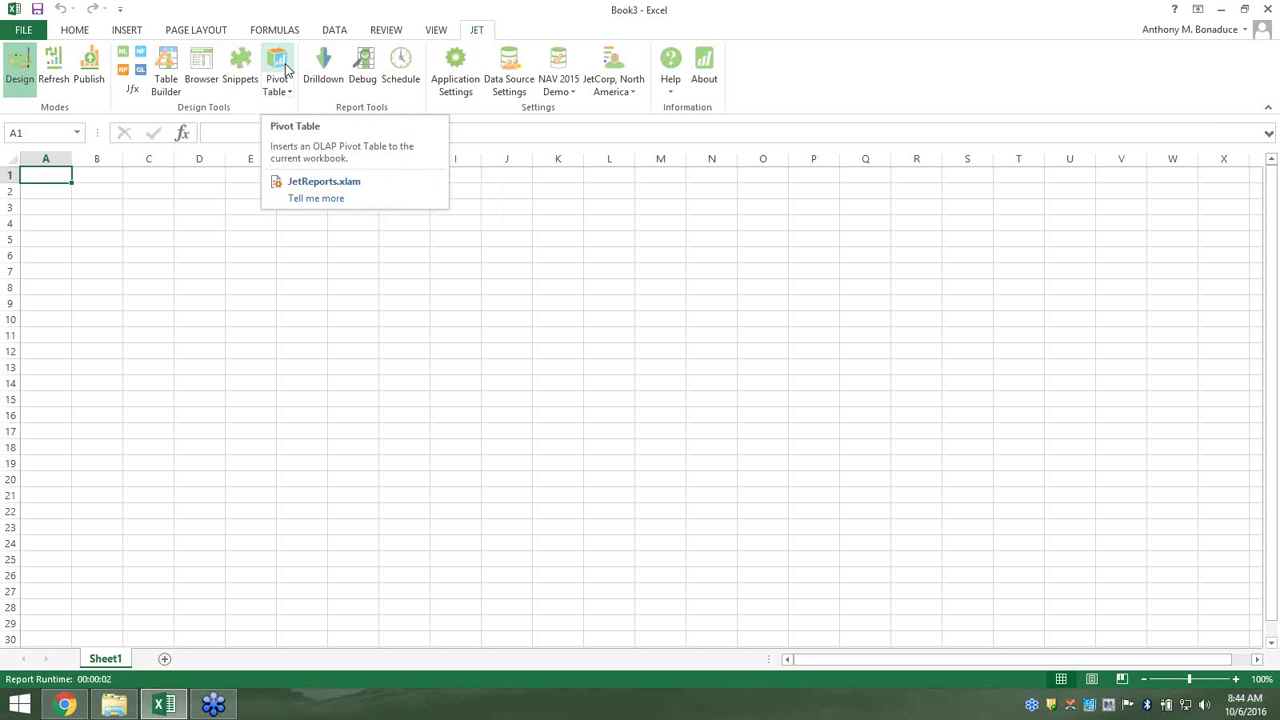
{"action": "left_click", "coordinate": [278, 70]}
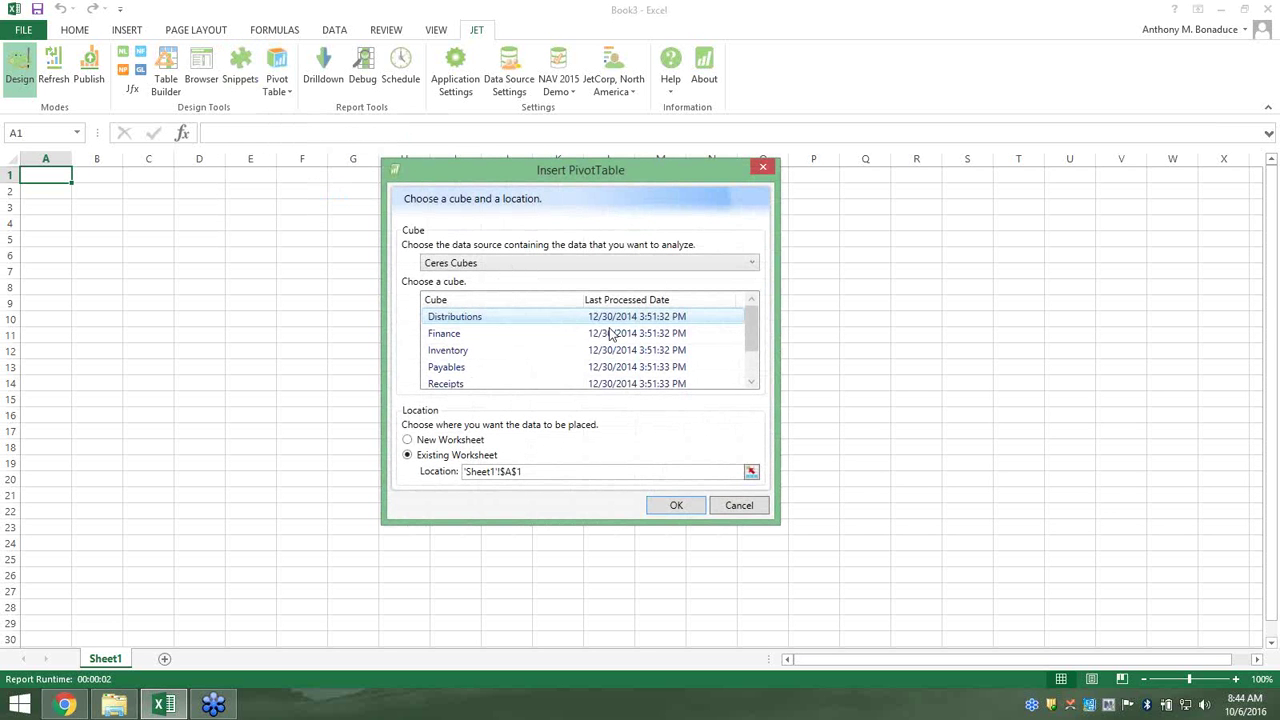
{"action": "left_click", "coordinate": [762, 167]}
{"action": "left_click", "coordinate": [558, 85]}
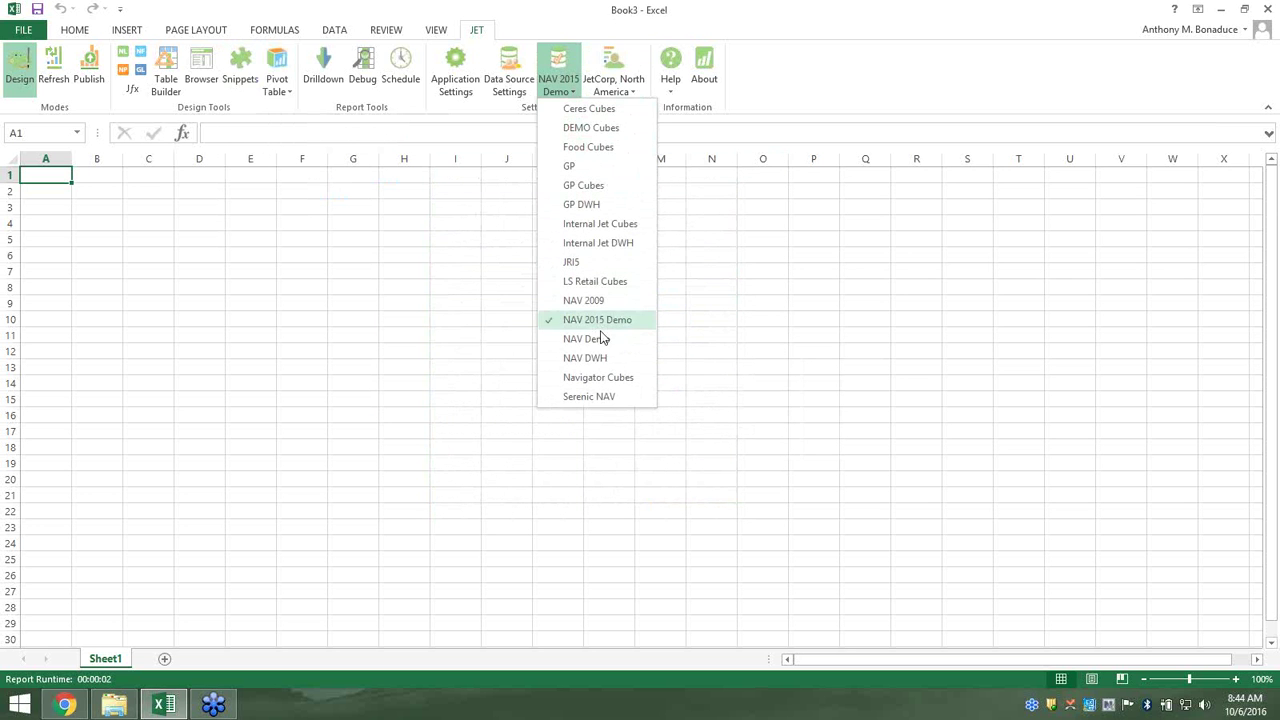
{"action": "left_click", "coordinate": [583, 128]}
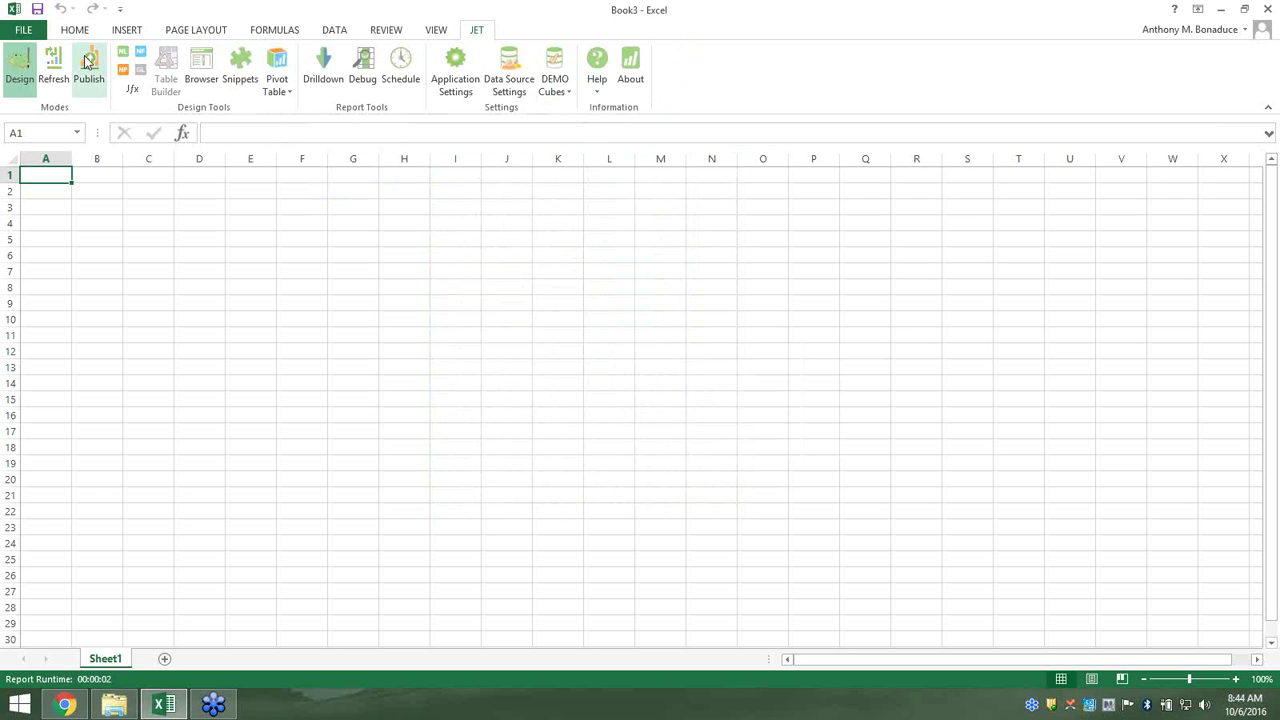
Insert an OLAP PivotTable at Sheet1!A1 from the Sales cube
{"action": "left_click", "coordinate": [275, 62]}
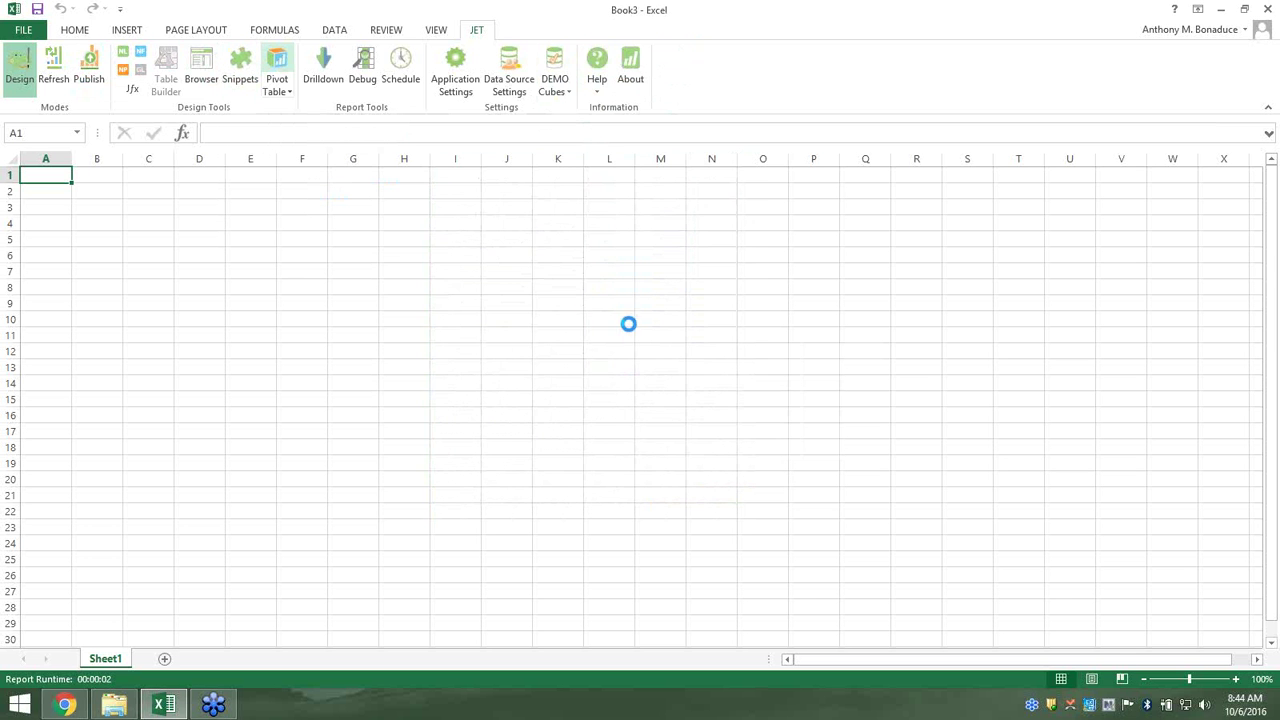
{"action": "left_click_drag", "start_coordinate": [607, 526], "coordinate": [609, 566]}
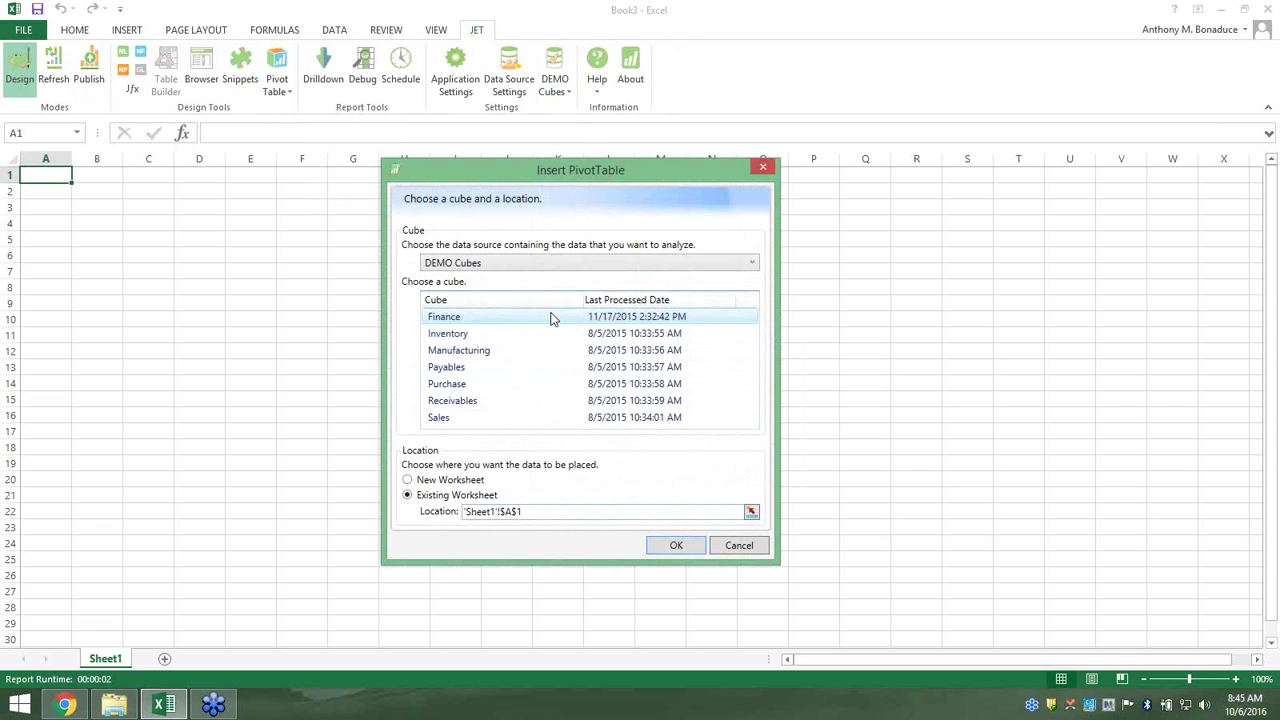
{"action": "left_click", "coordinate": [540, 418]}
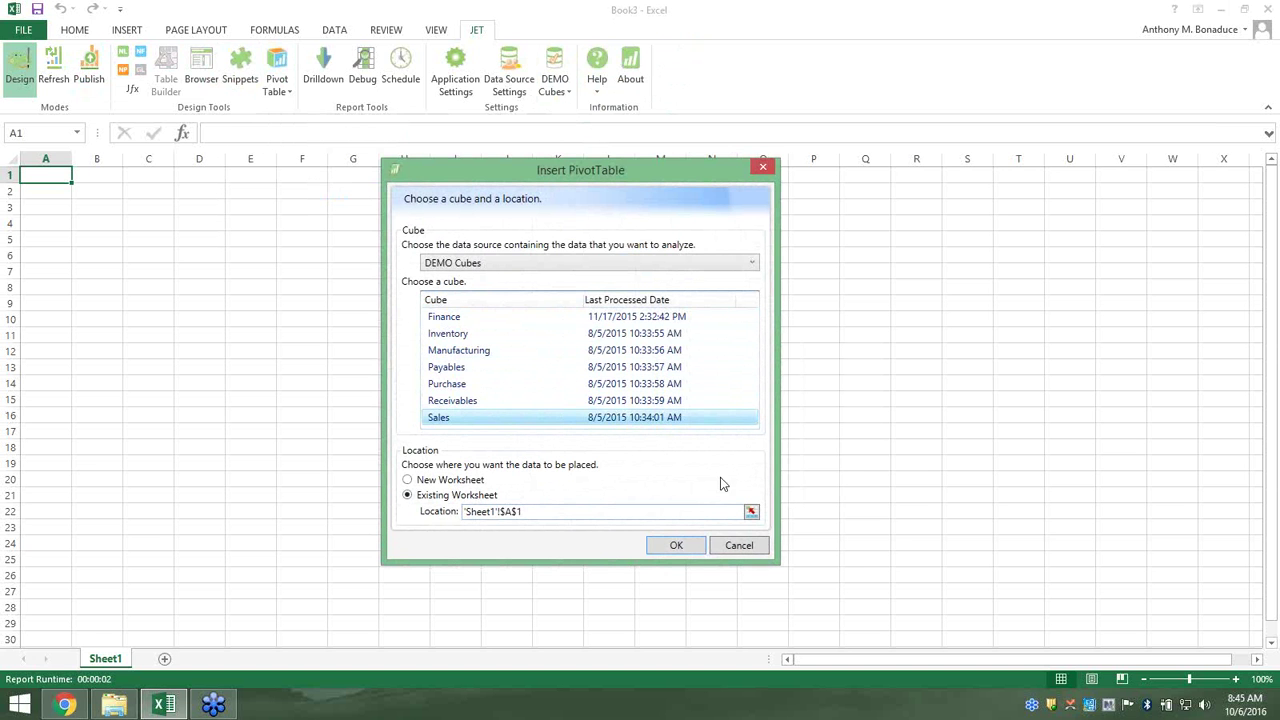
{"action": "left_click", "coordinate": [676, 548]}
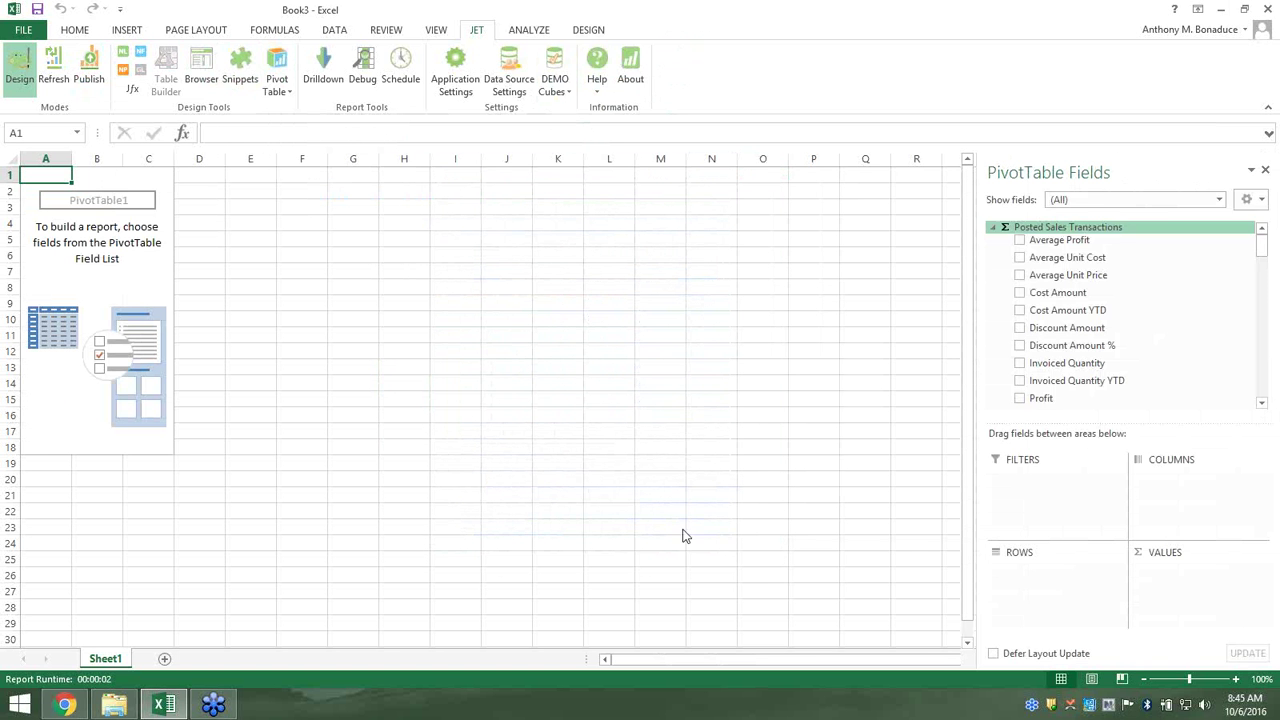
Browse the PivotTable Fields list, expanding the Sell-to Customer and Posting Date groups
{"action": "scroll", "coordinate": [1098, 258], "scroll_direction": "down", "scroll_amount": 4}
{"action": "scroll", "coordinate": [1099, 258], "scroll_direction": "up", "scroll_amount": 4}
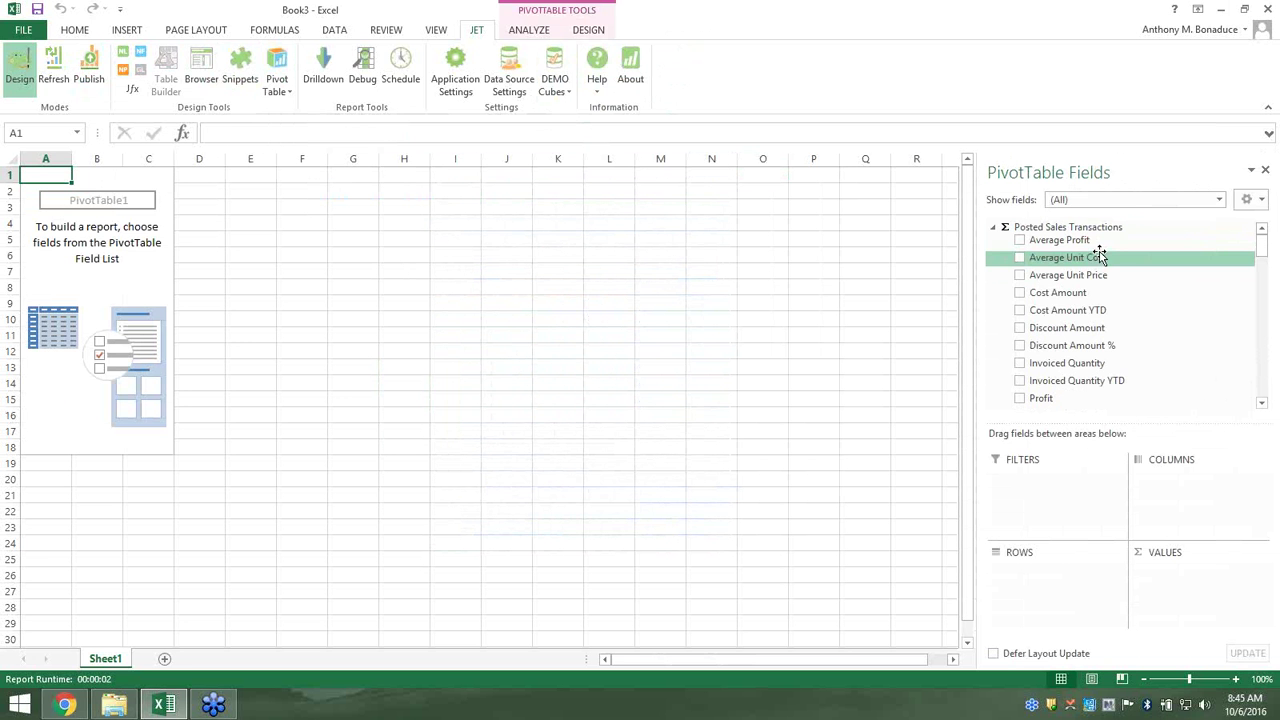
{"action": "scroll", "coordinate": [1073, 293], "scroll_direction": "down", "scroll_amount": 3}
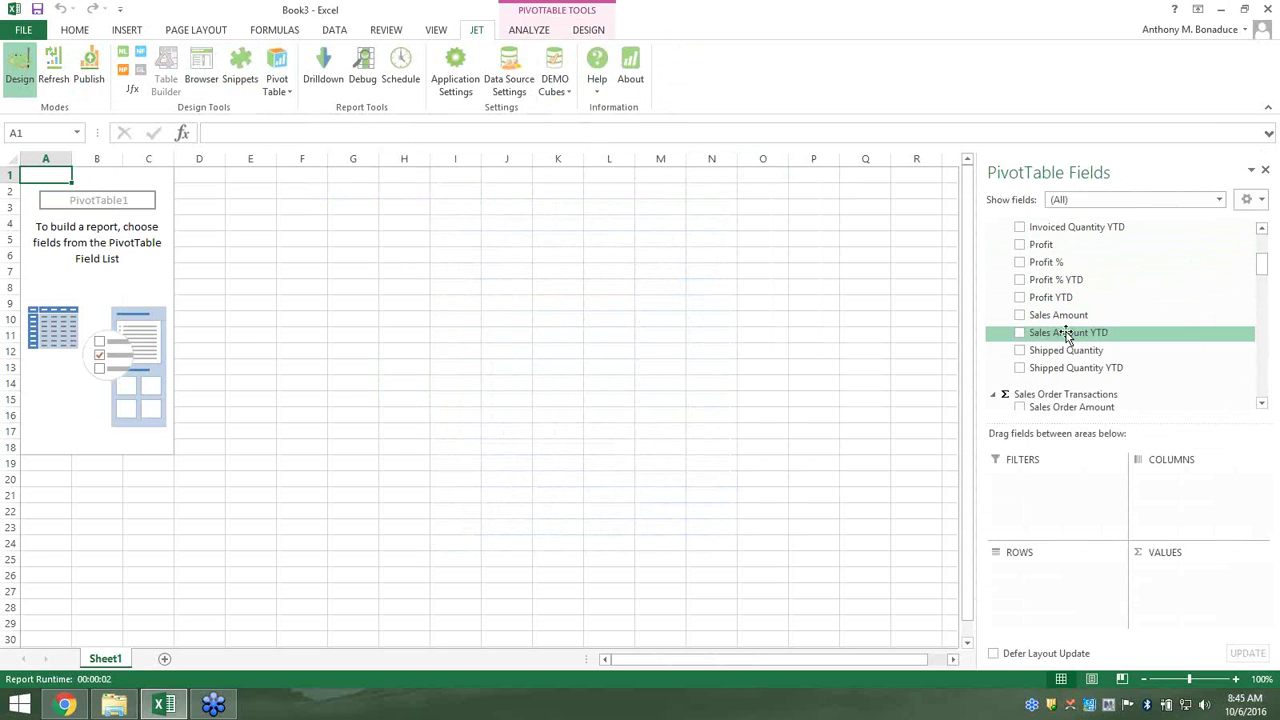
{"action": "scroll", "coordinate": [1138, 330], "scroll_direction": "down", "scroll_amount": 2}
{"action": "scroll", "coordinate": [1140, 350], "scroll_direction": "down", "scroll_amount": 3}
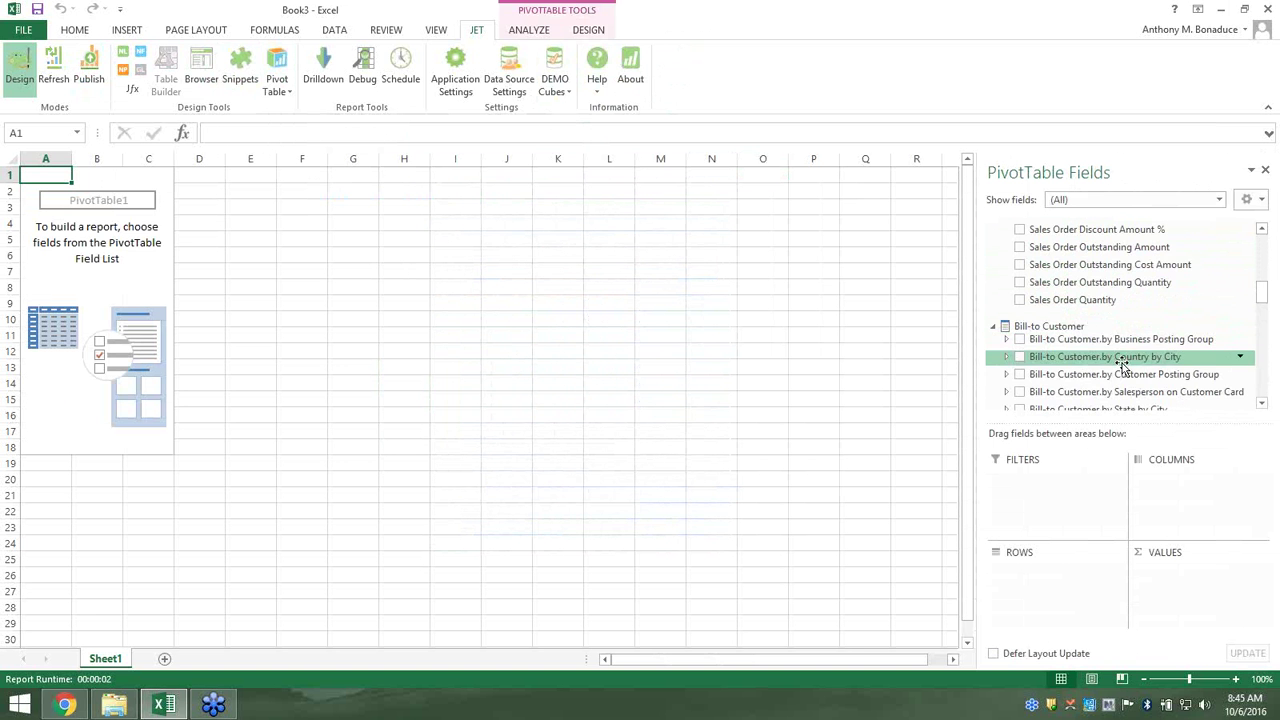
{"action": "scroll", "coordinate": [1123, 360], "scroll_direction": "down", "scroll_amount": 1}
{"action": "scroll", "coordinate": [1123, 360], "scroll_direction": "down", "scroll_amount": 3}
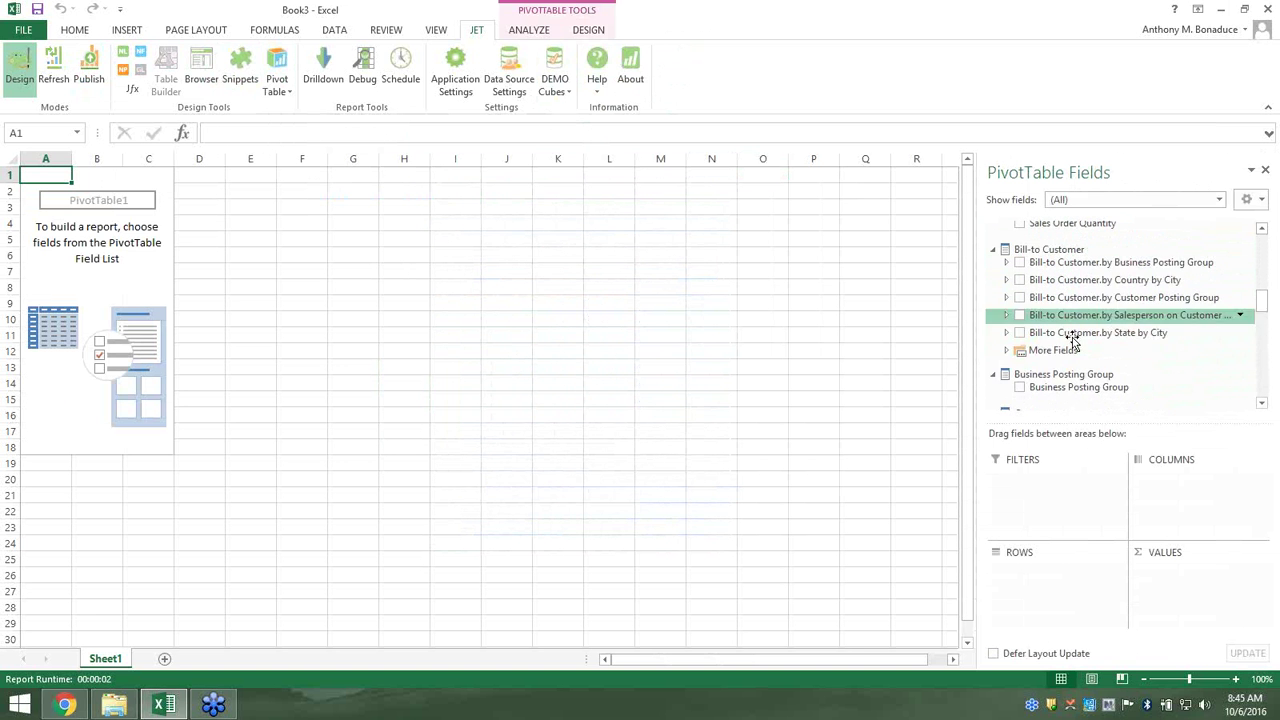
{"action": "scroll", "coordinate": [1115, 360], "scroll_direction": "down", "scroll_amount": 3}
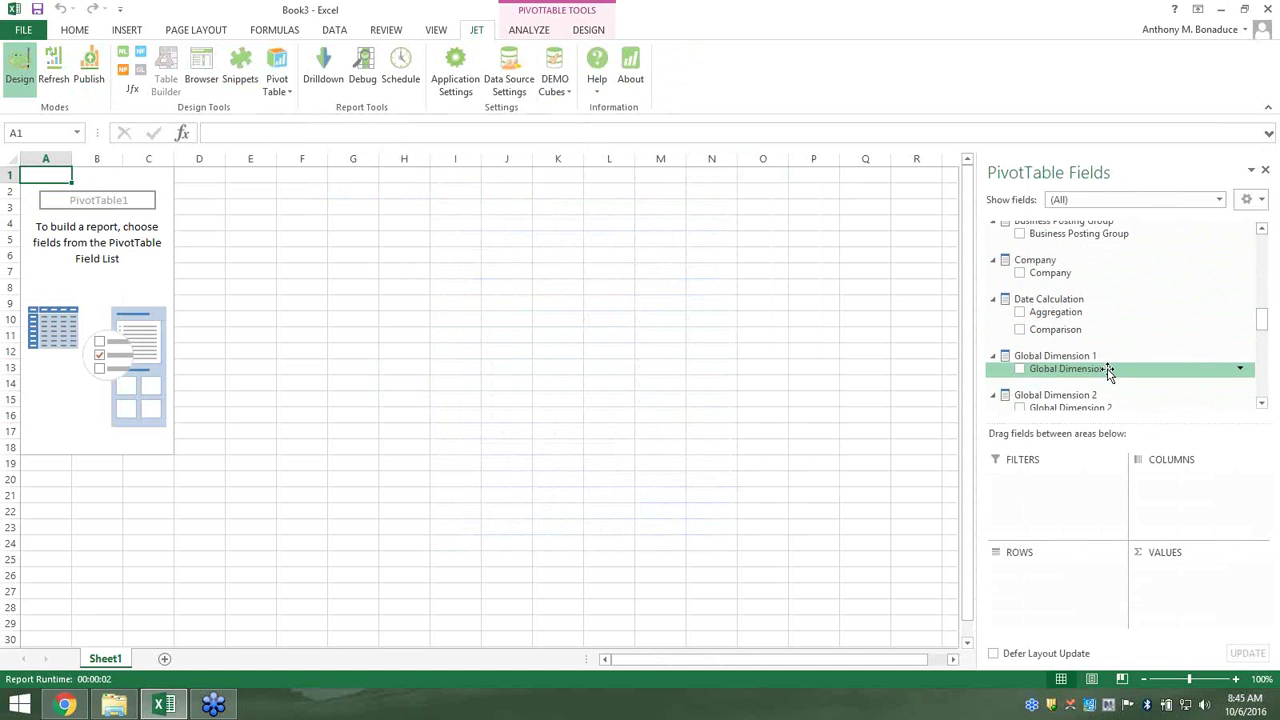
{"action": "scroll", "coordinate": [1135, 375], "scroll_direction": "down", "scroll_amount": 5}
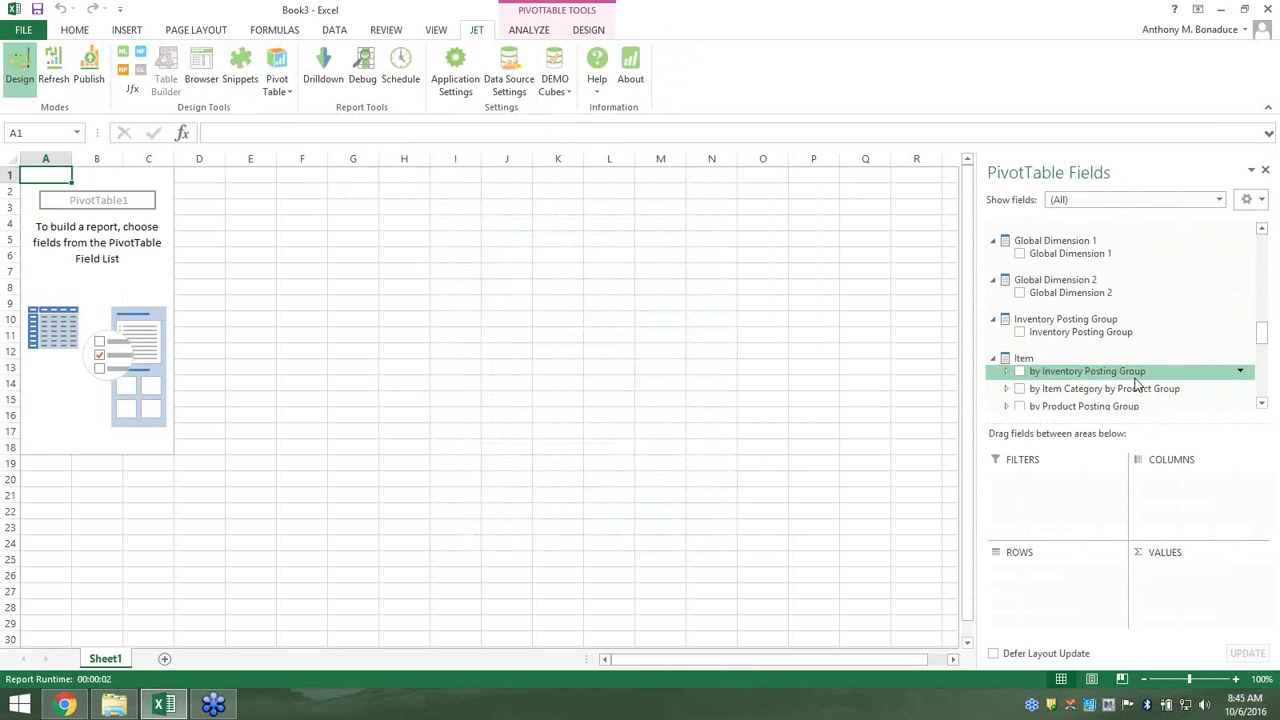
{"action": "scroll", "coordinate": [1090, 366], "scroll_direction": "down", "scroll_amount": 4}
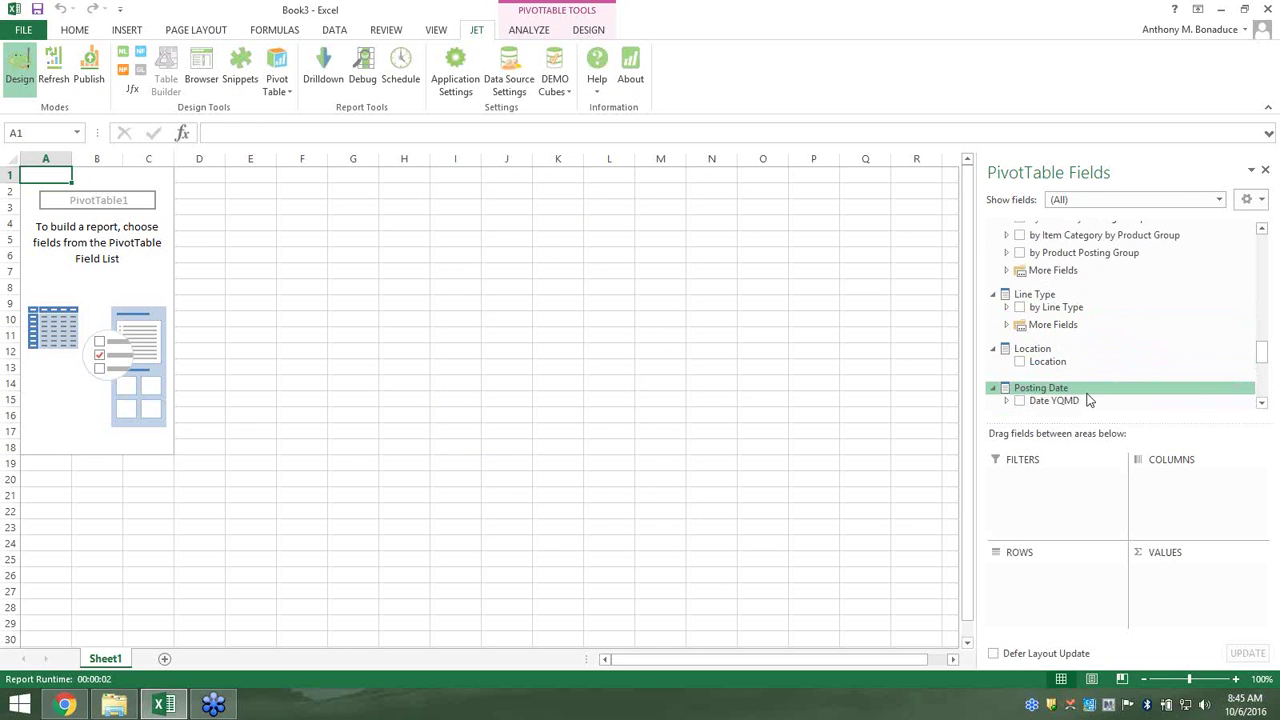
{"action": "scroll", "coordinate": [1078, 390], "scroll_direction": "down", "scroll_amount": 3}
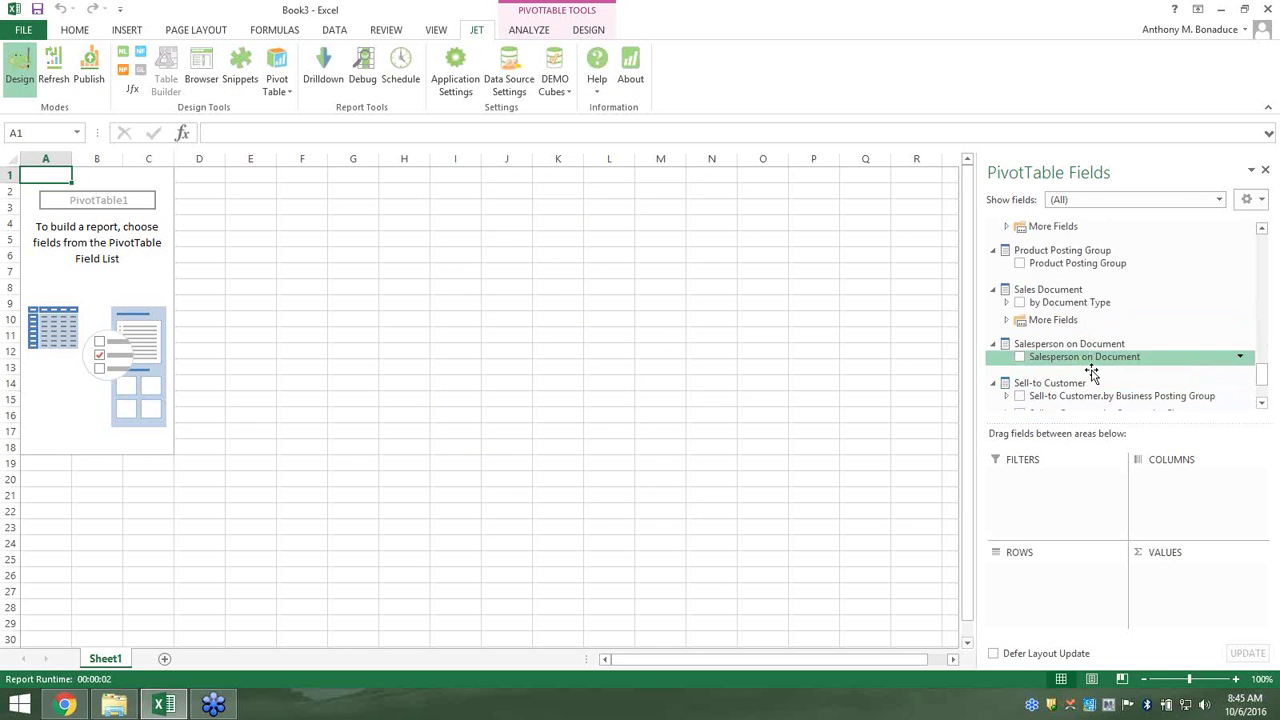
{"action": "scroll", "coordinate": [1070, 378], "scroll_direction": "down", "scroll_amount": 1}
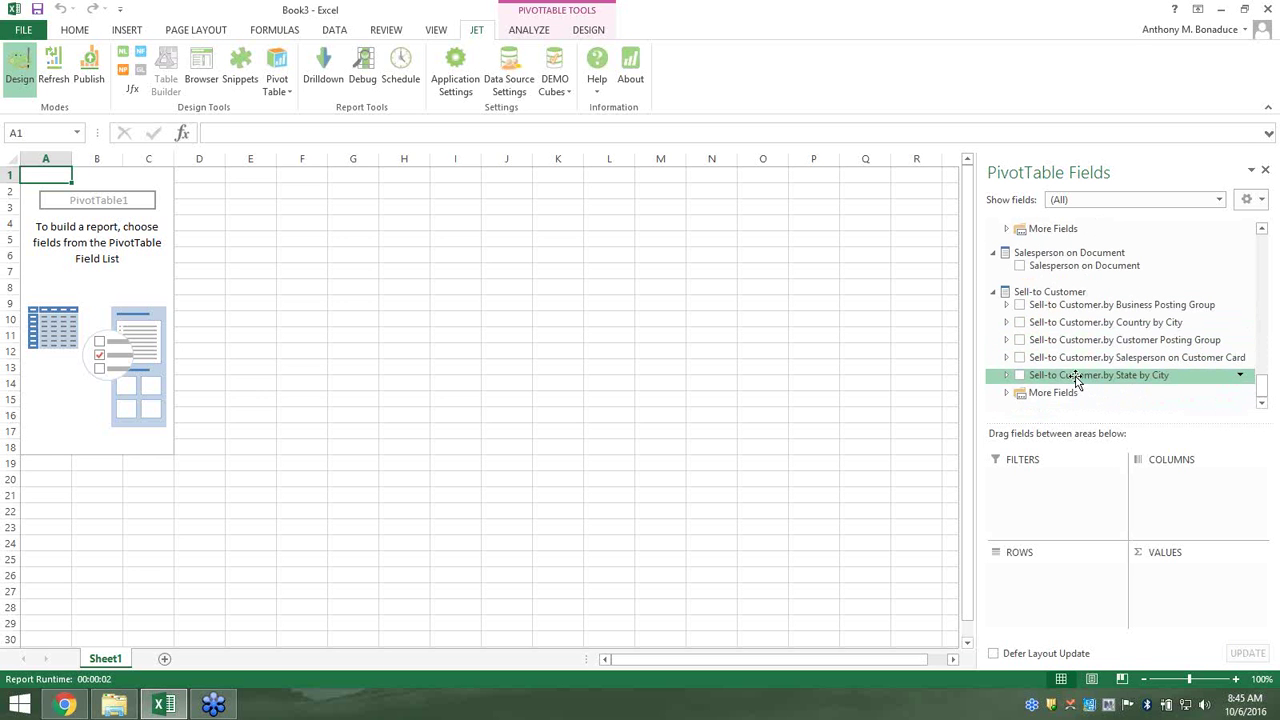
{"action": "left_click", "coordinate": [1007, 393]}
{"action": "scroll", "coordinate": [1087, 362], "scroll_direction": "up", "scroll_amount": 3}
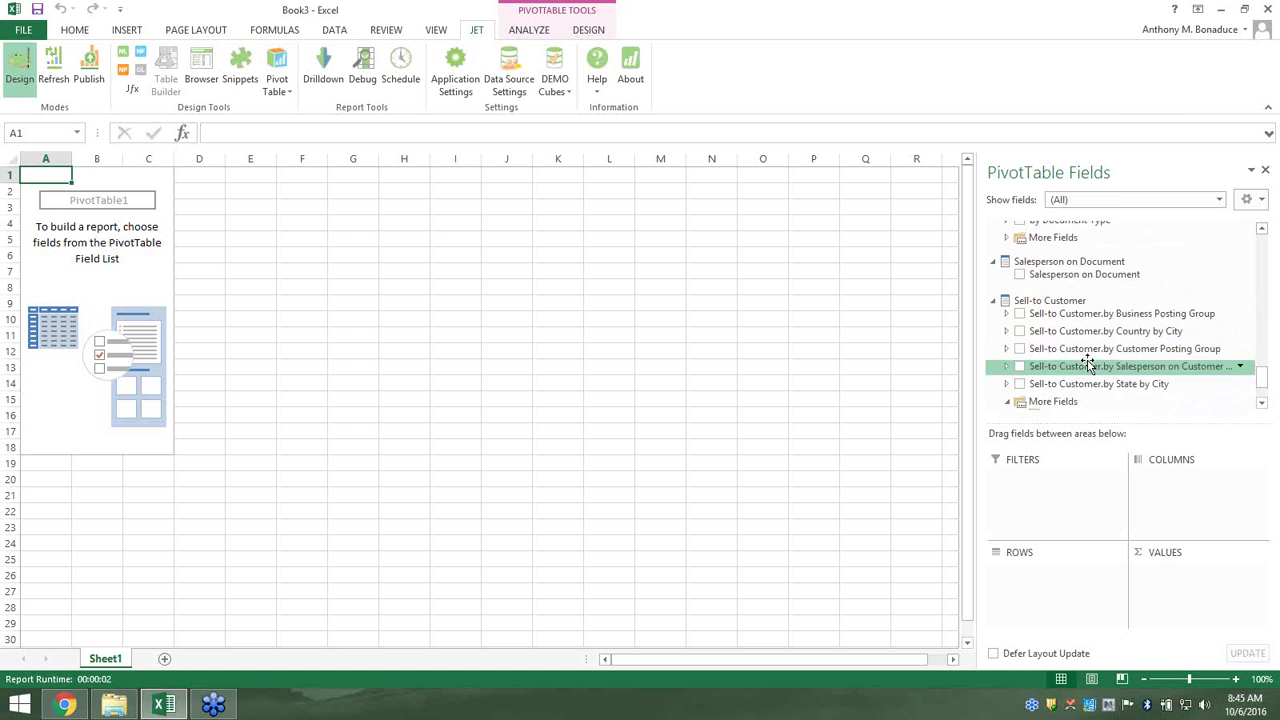
{"action": "scroll", "coordinate": [1100, 352], "scroll_direction": "up", "scroll_amount": 5}
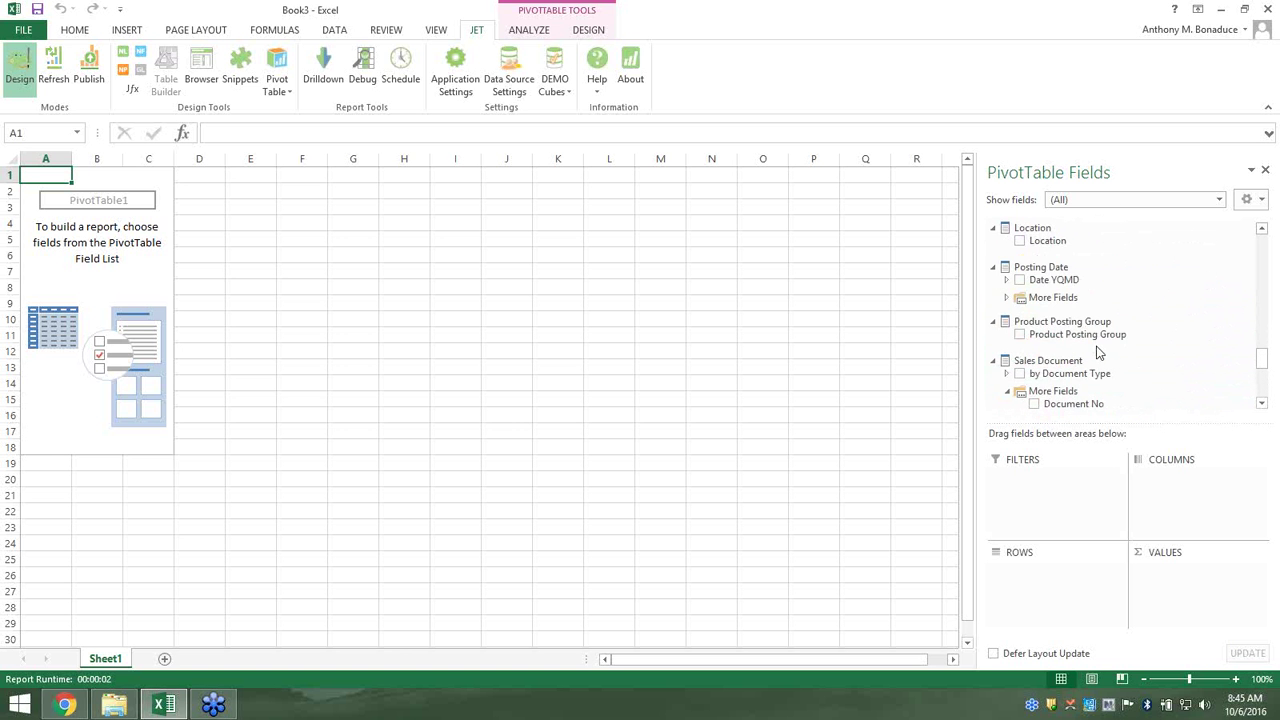
{"action": "left_click", "coordinate": [1008, 338]}
Add Sales Amount to Values, showing a total of 194,097,269
{"action": "scroll", "coordinate": [1108, 340], "scroll_direction": "up", "scroll_amount": 10}
{"action": "scroll", "coordinate": [1113, 338], "scroll_direction": "up", "scroll_amount": 15}
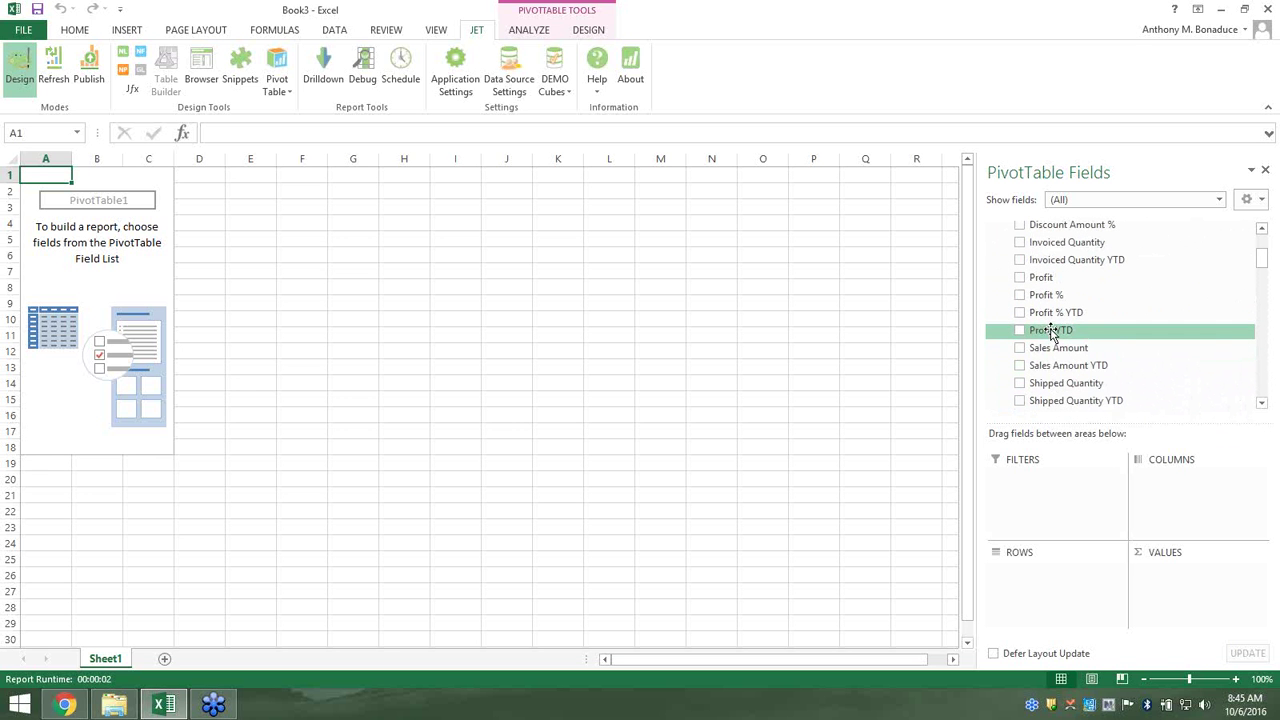
{"action": "left_click", "coordinate": [1019, 347]}
{"action": "scroll", "coordinate": [1060, 330], "scroll_direction": "up", "scroll_amount": 4}
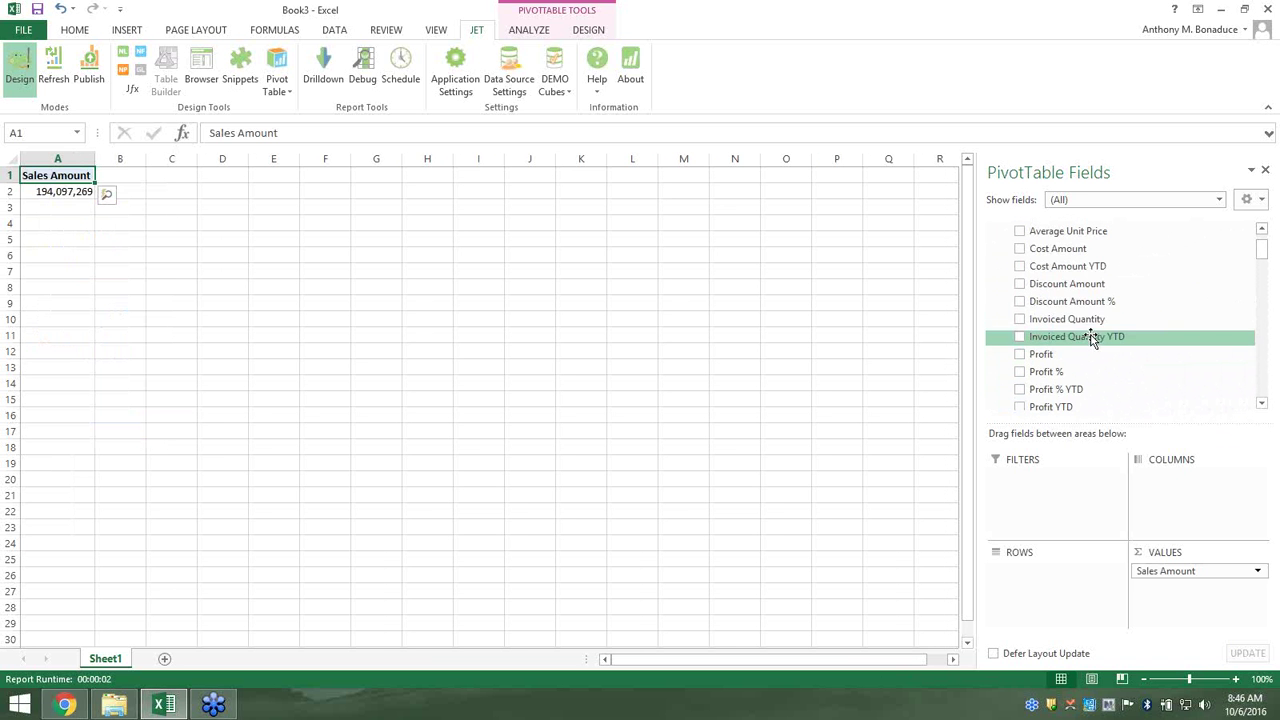
Add Cost Amount, Profit and Profit % to the pivot values
{"action": "left_click", "coordinate": [1019, 248]}
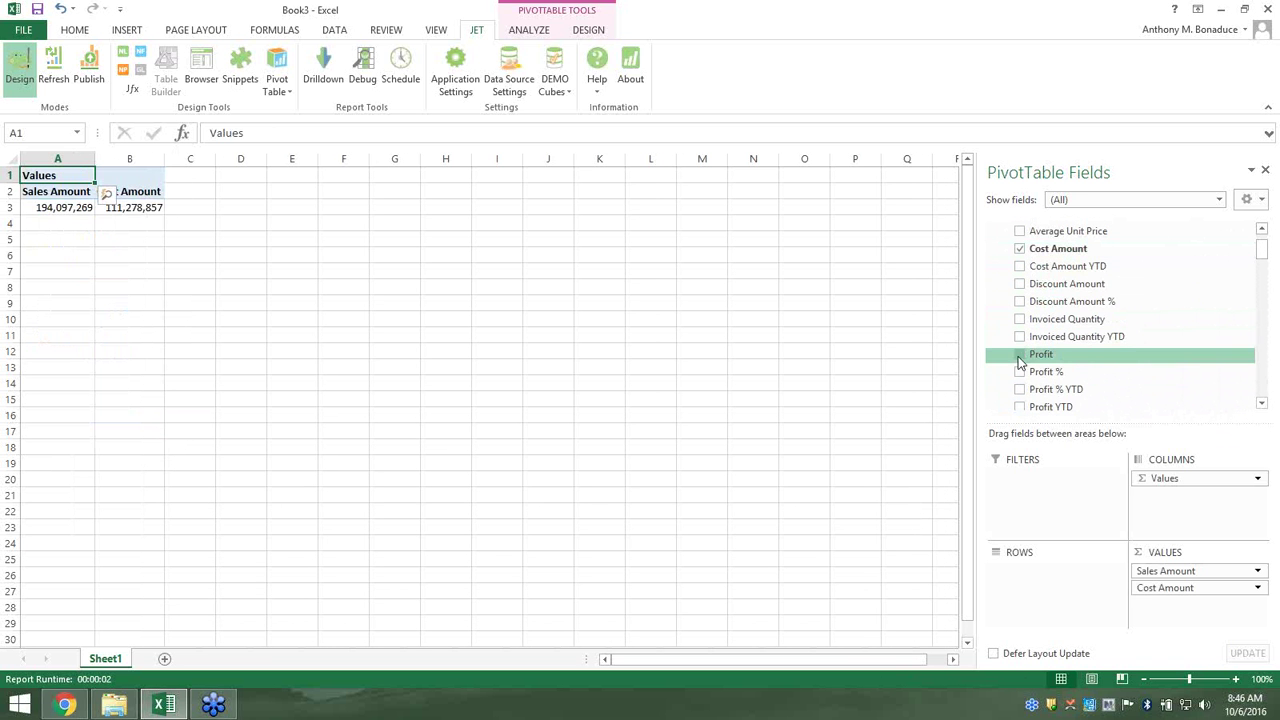
{"action": "left_click", "coordinate": [1019, 354]}
{"action": "left_click", "coordinate": [1020, 372]}
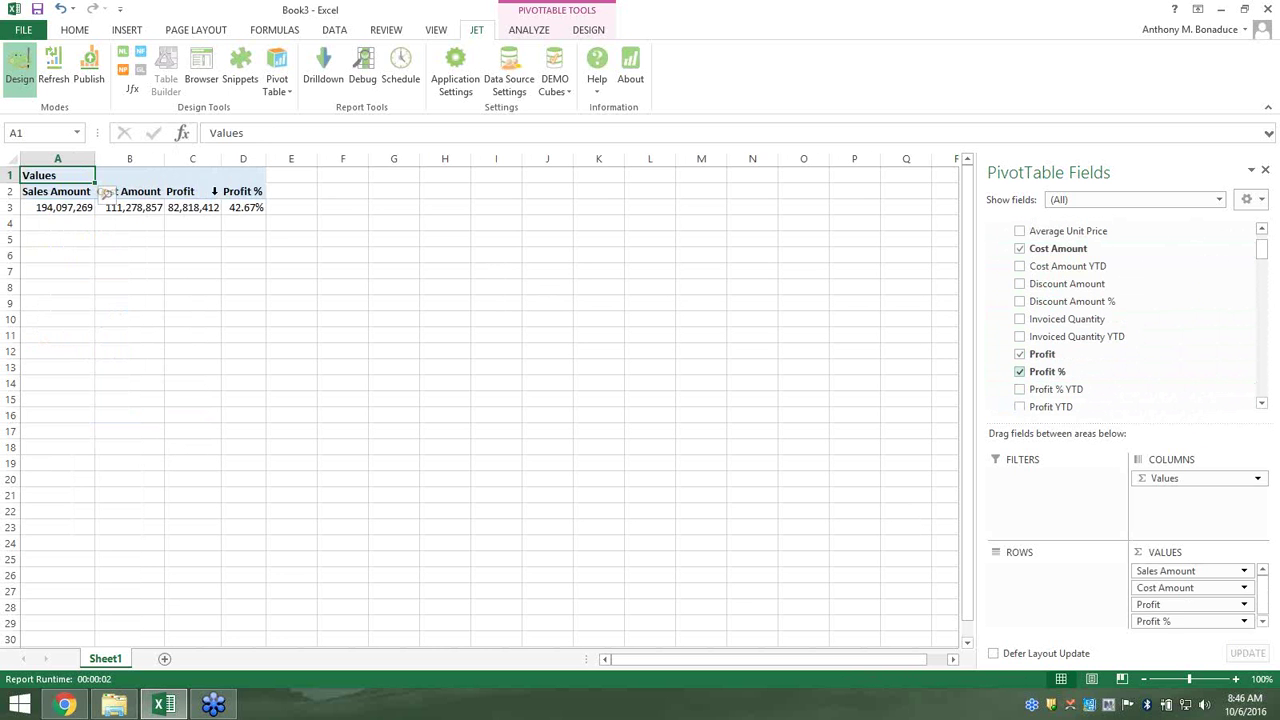
Put the 'by Item Category by Product Group' hierarchy in Rows, listing eight categories
{"action": "scroll", "coordinate": [1110, 352], "scroll_direction": "down", "scroll_amount": 1}
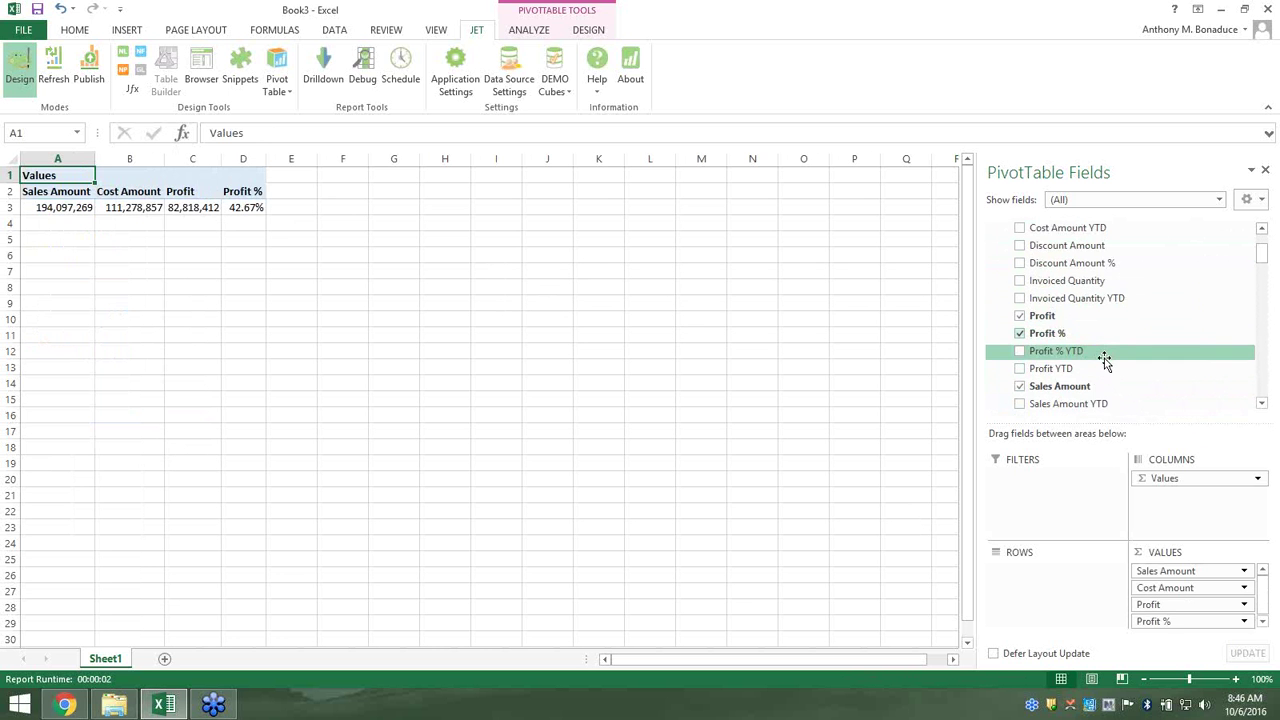
{"action": "scroll", "coordinate": [1104, 360], "scroll_direction": "down", "scroll_amount": 6}
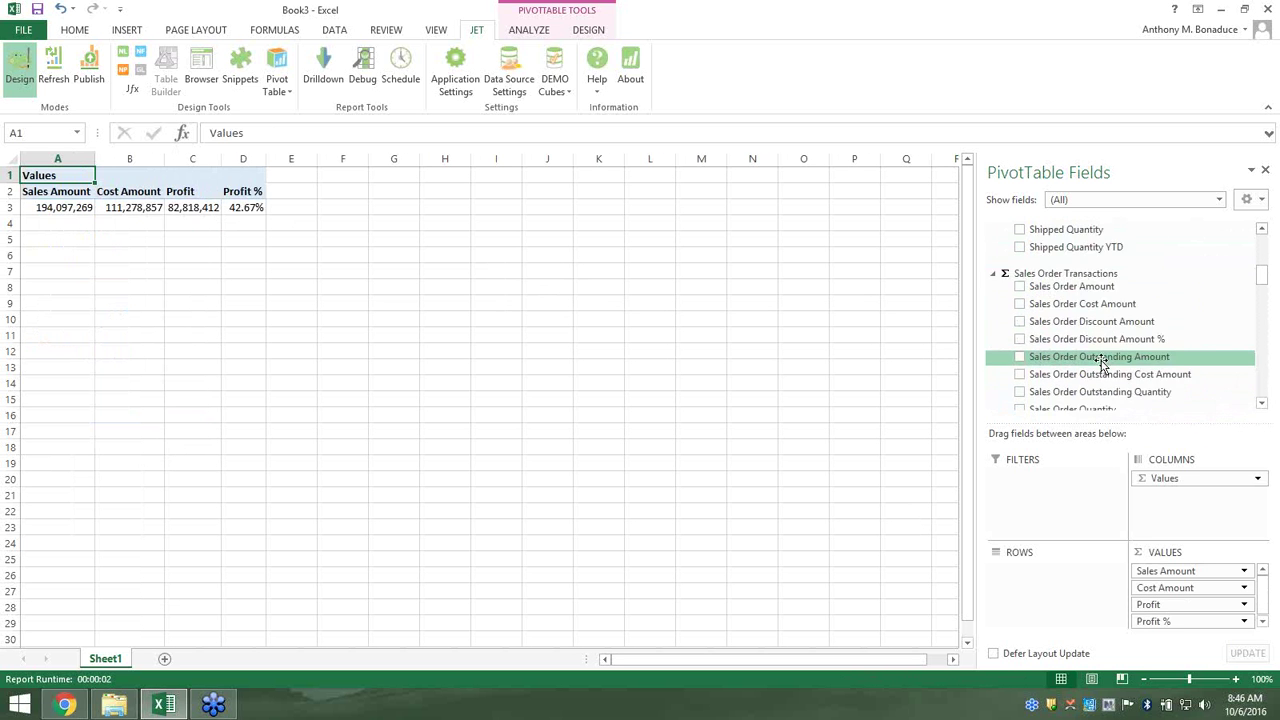
{"action": "scroll", "coordinate": [1100, 362], "scroll_direction": "down", "scroll_amount": 5}
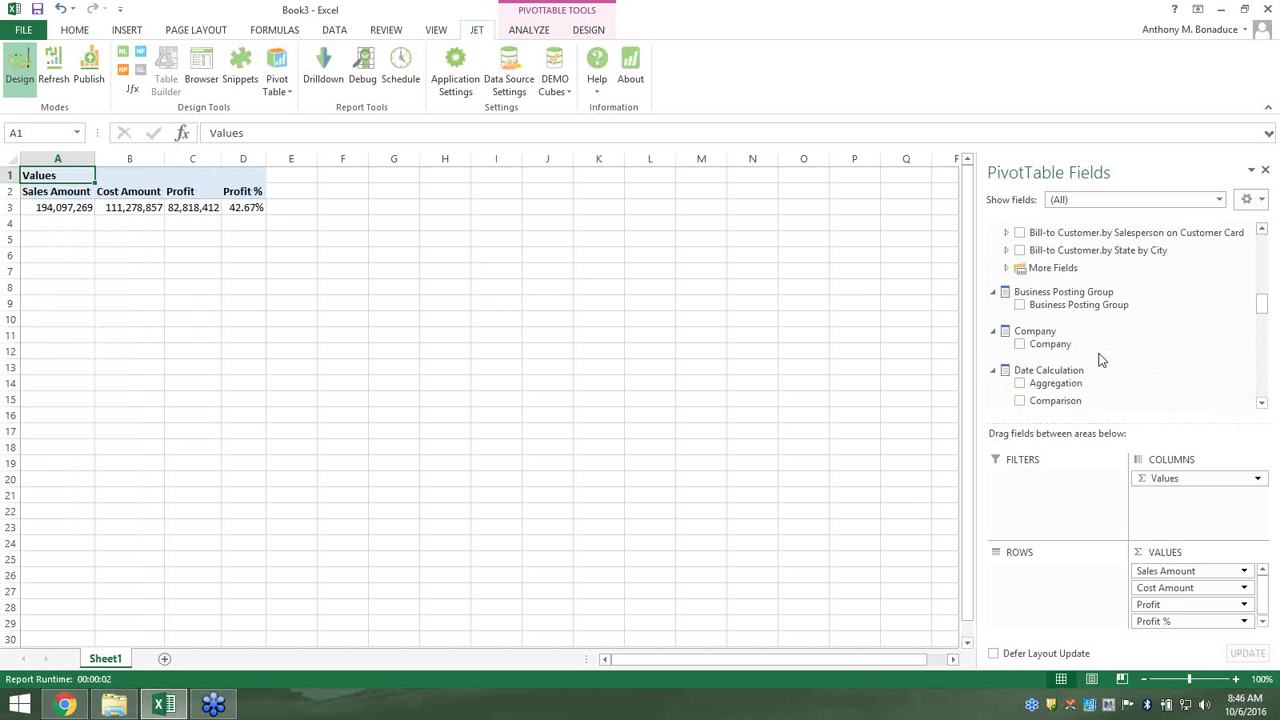
{"action": "scroll", "coordinate": [1100, 360], "scroll_direction": "down", "scroll_amount": 3}
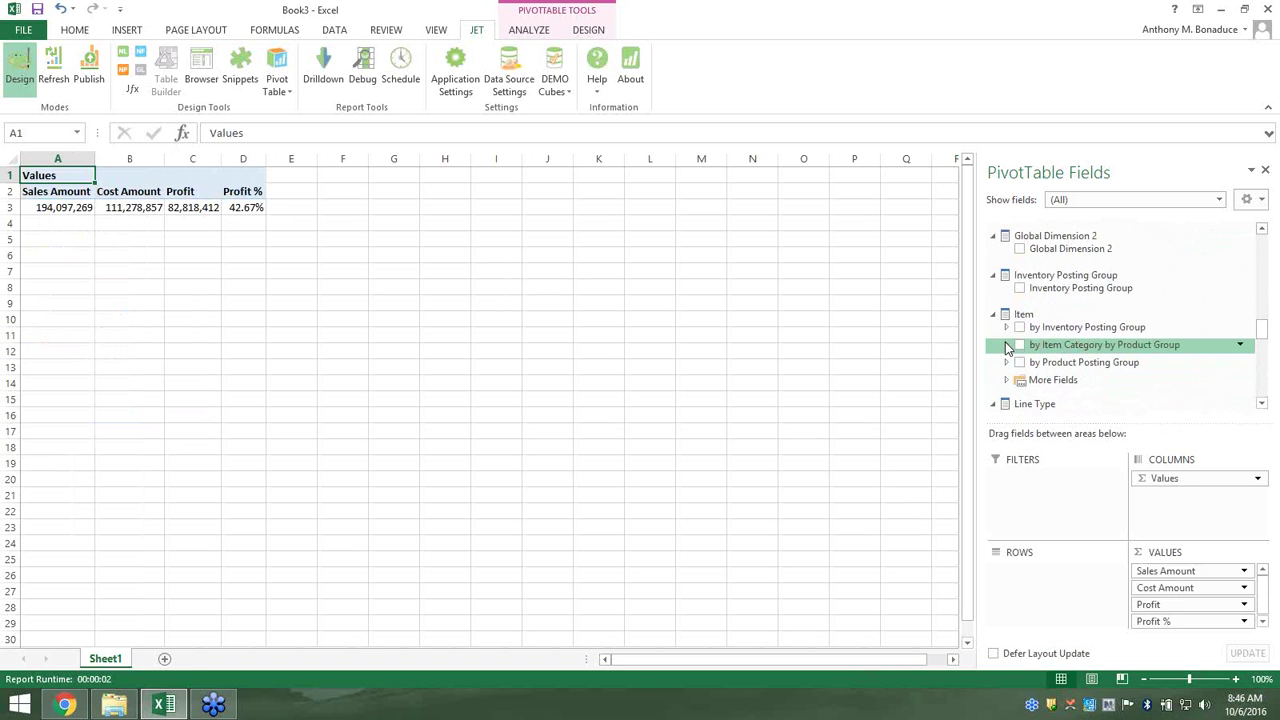
{"action": "left_click", "coordinate": [1007, 345]}
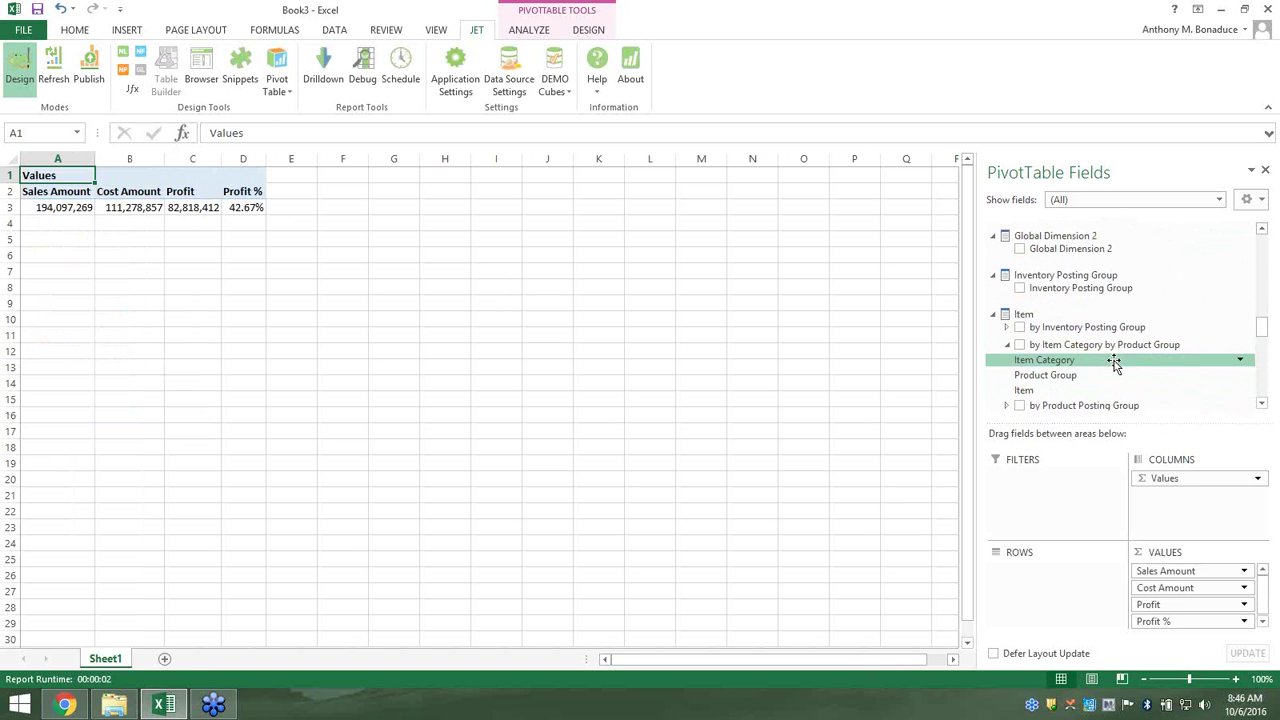
{"action": "left_click", "coordinate": [1019, 345]}
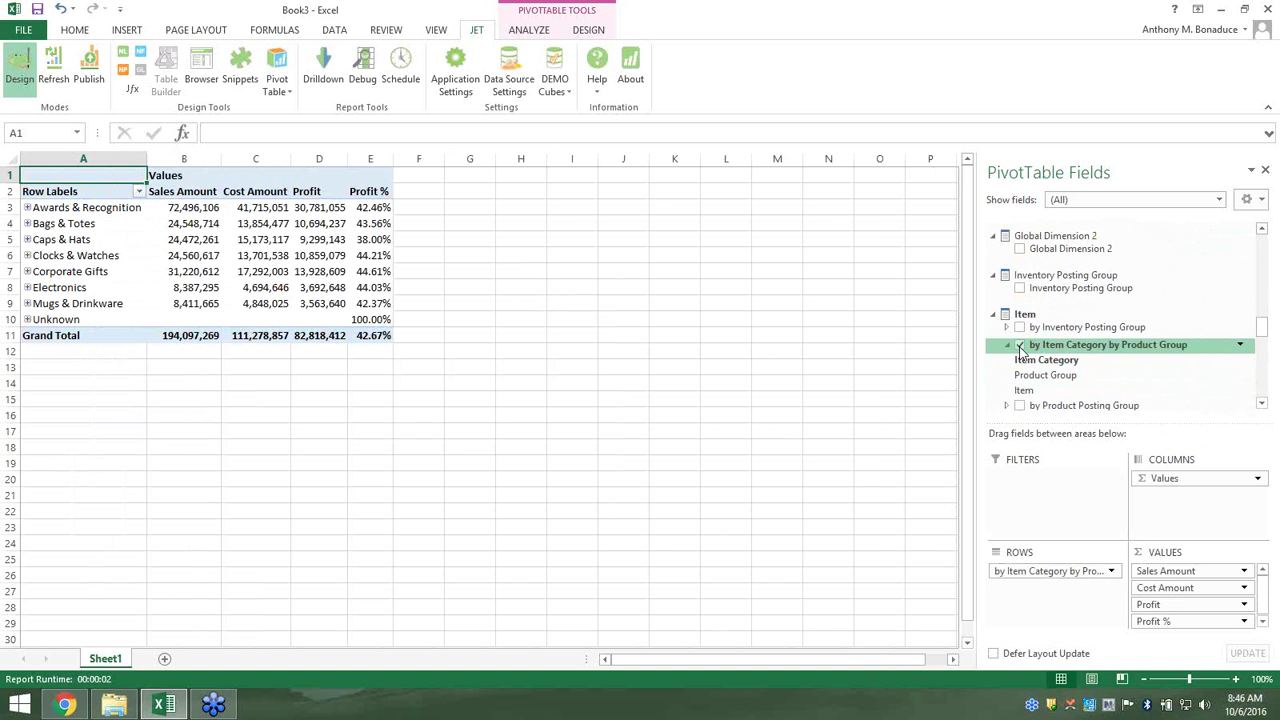
Expand Bags & Totes, Business Bags and Plastic, then collapse Bags & Totes again
{"action": "left_click", "coordinate": [27, 223]}
{"action": "left_click", "coordinate": [37, 240]}
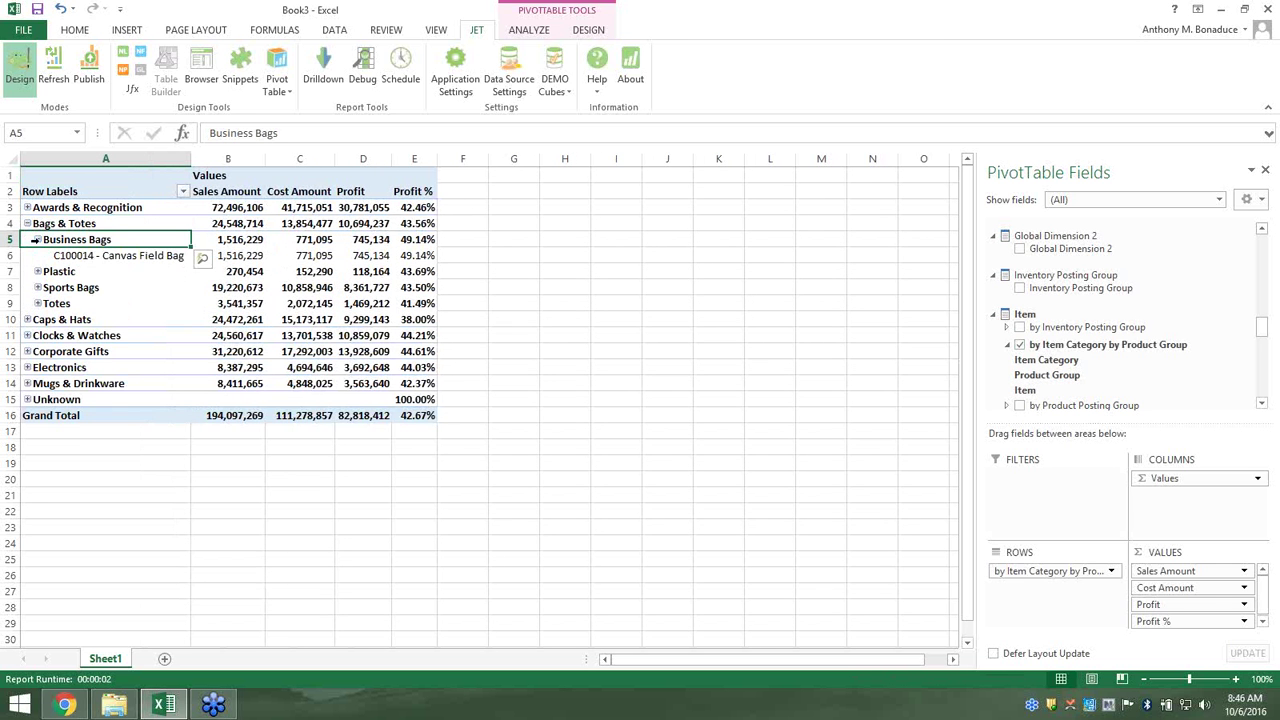
{"action": "left_click", "coordinate": [37, 271]}
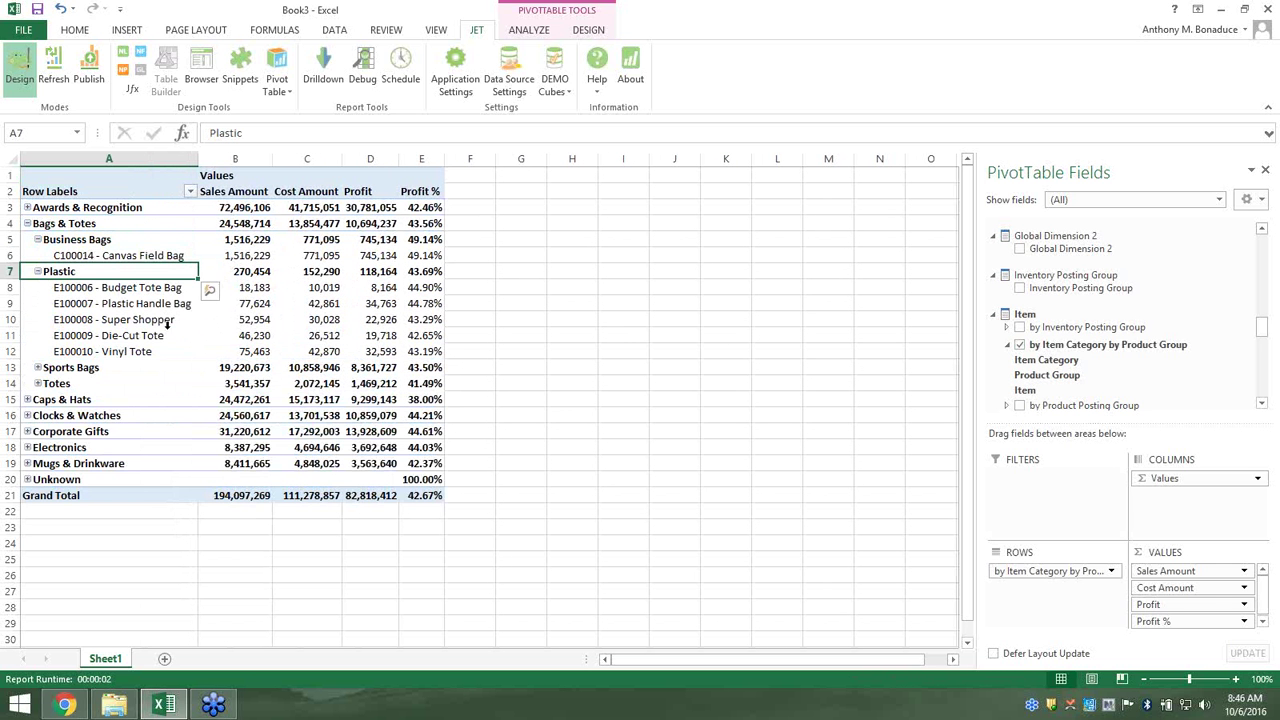
{"action": "left_click", "coordinate": [27, 223]}
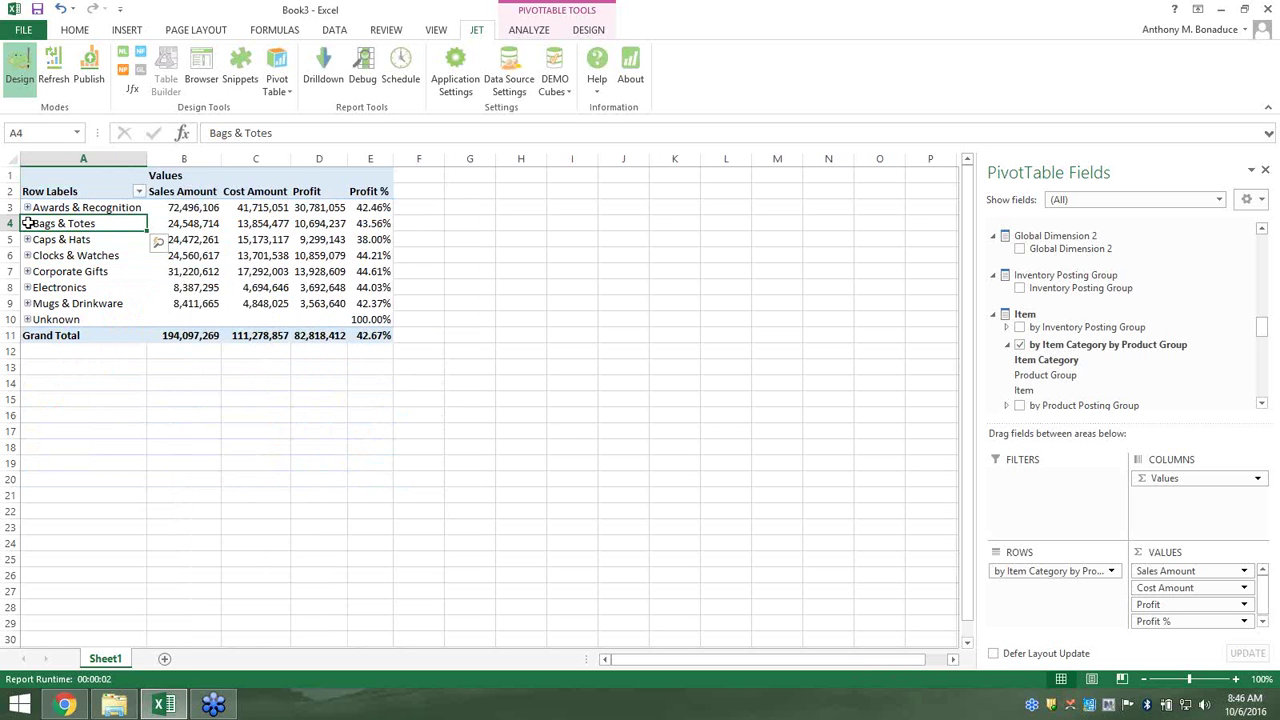
{"action": "left_click", "coordinate": [85, 177]}
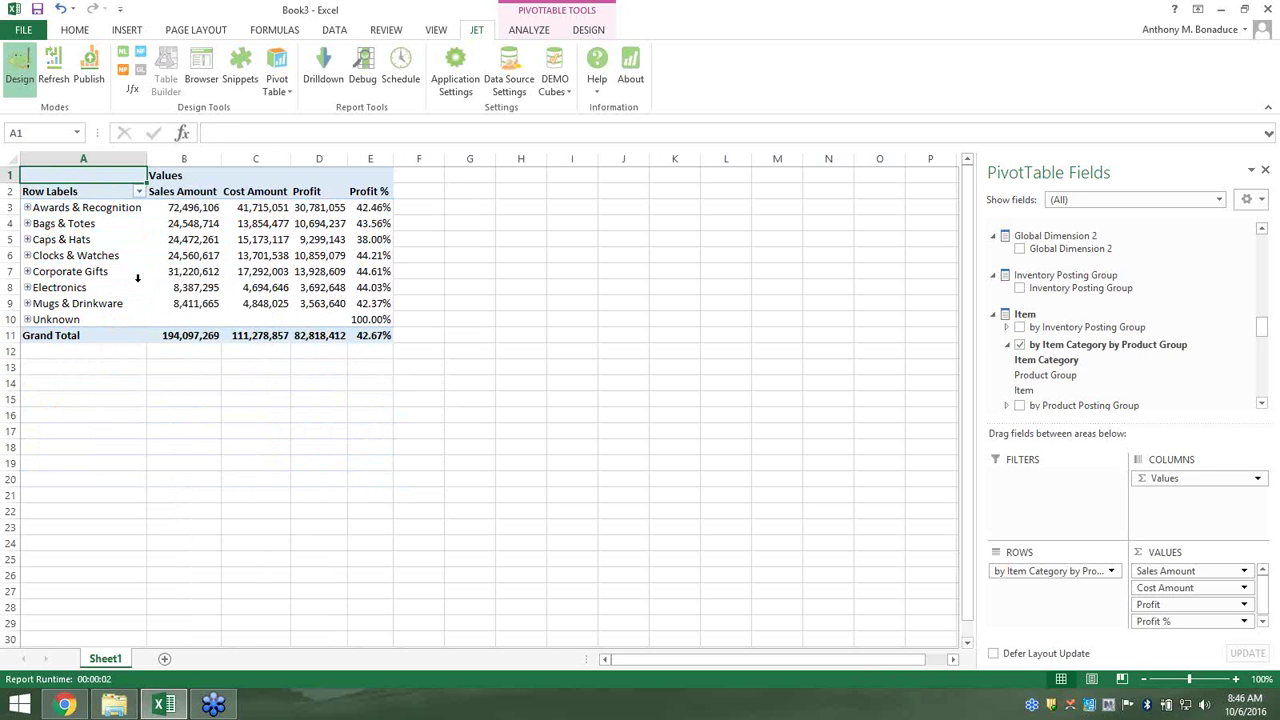
Add Posting Date's Date YQMD to Columns, showing years 2016 to 2019
{"action": "mouse_move", "coordinate": [199, 290]}
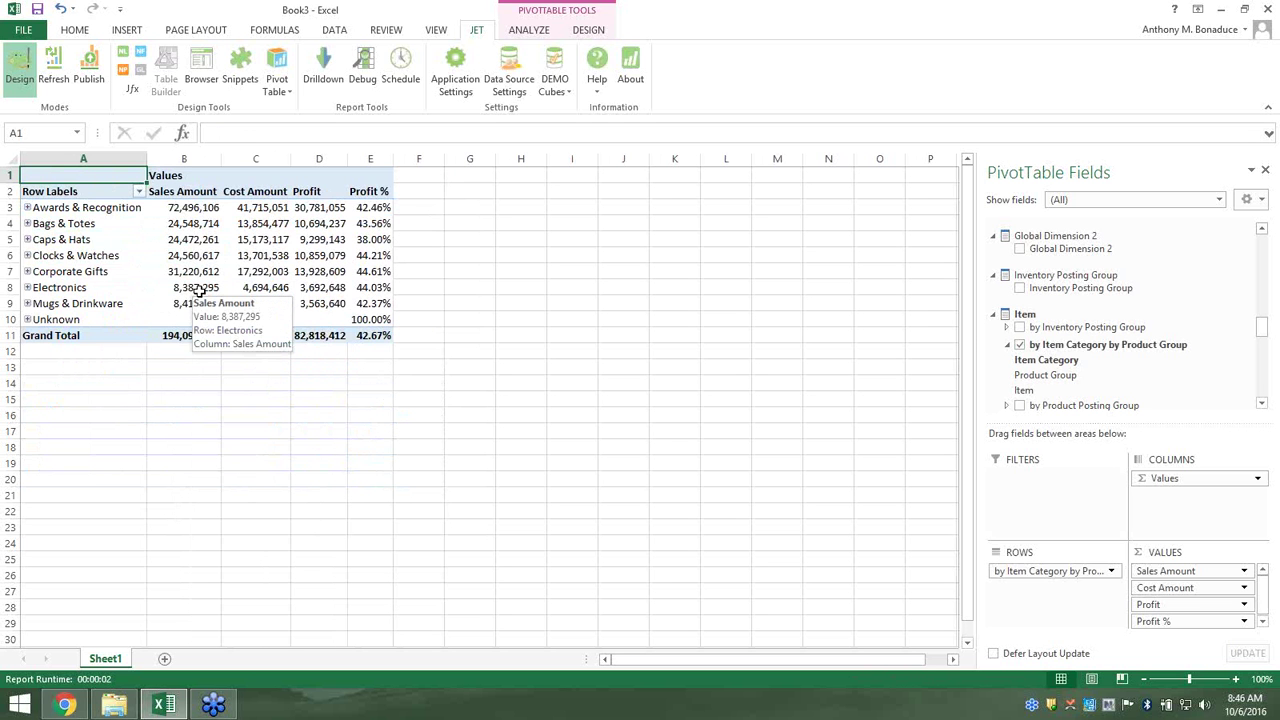
{"action": "left_click", "coordinate": [1137, 328]}
{"action": "scroll", "coordinate": [1137, 328], "scroll_direction": "down", "scroll_amount": 5}
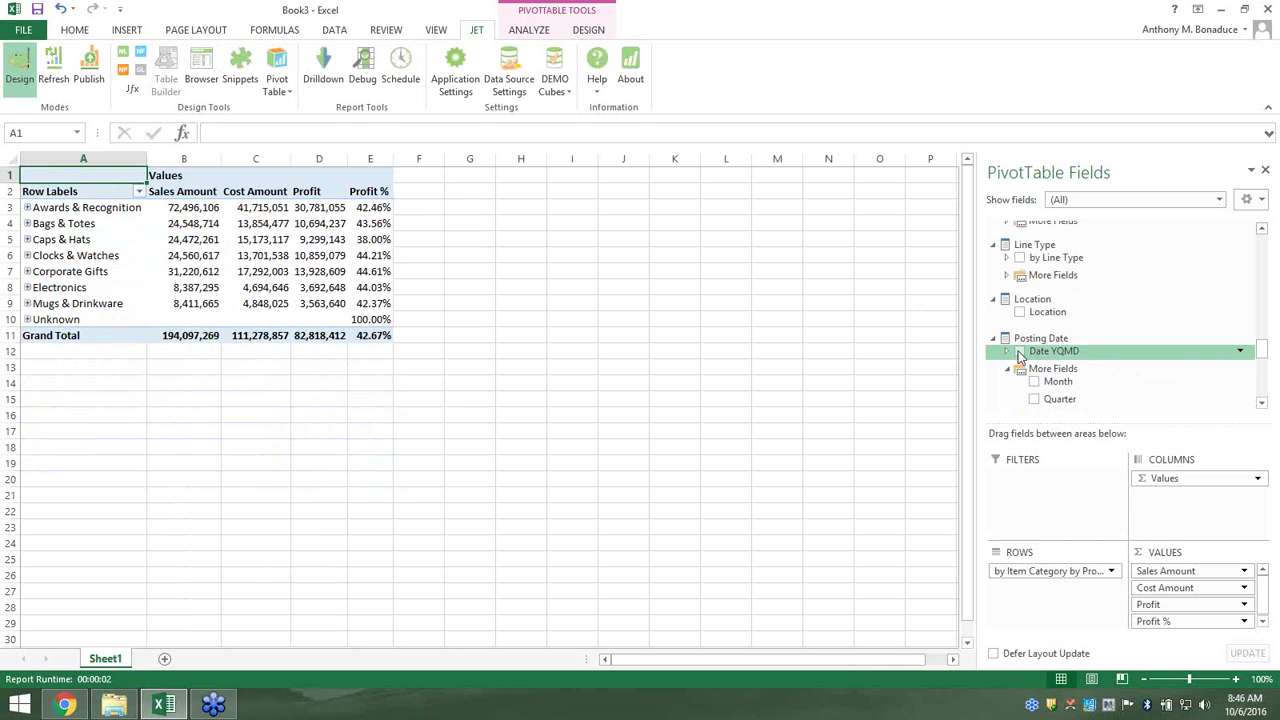
{"action": "left_click", "coordinate": [1019, 352]}
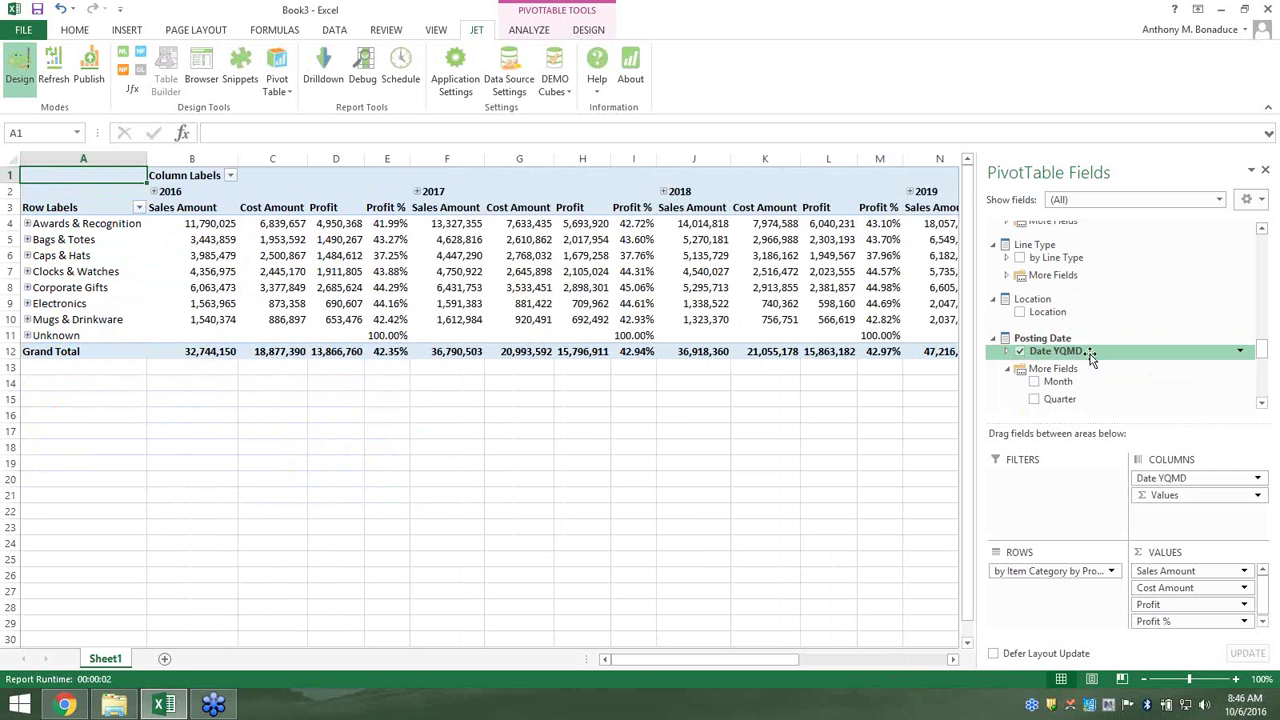
{"action": "left_click", "coordinate": [417, 191]}
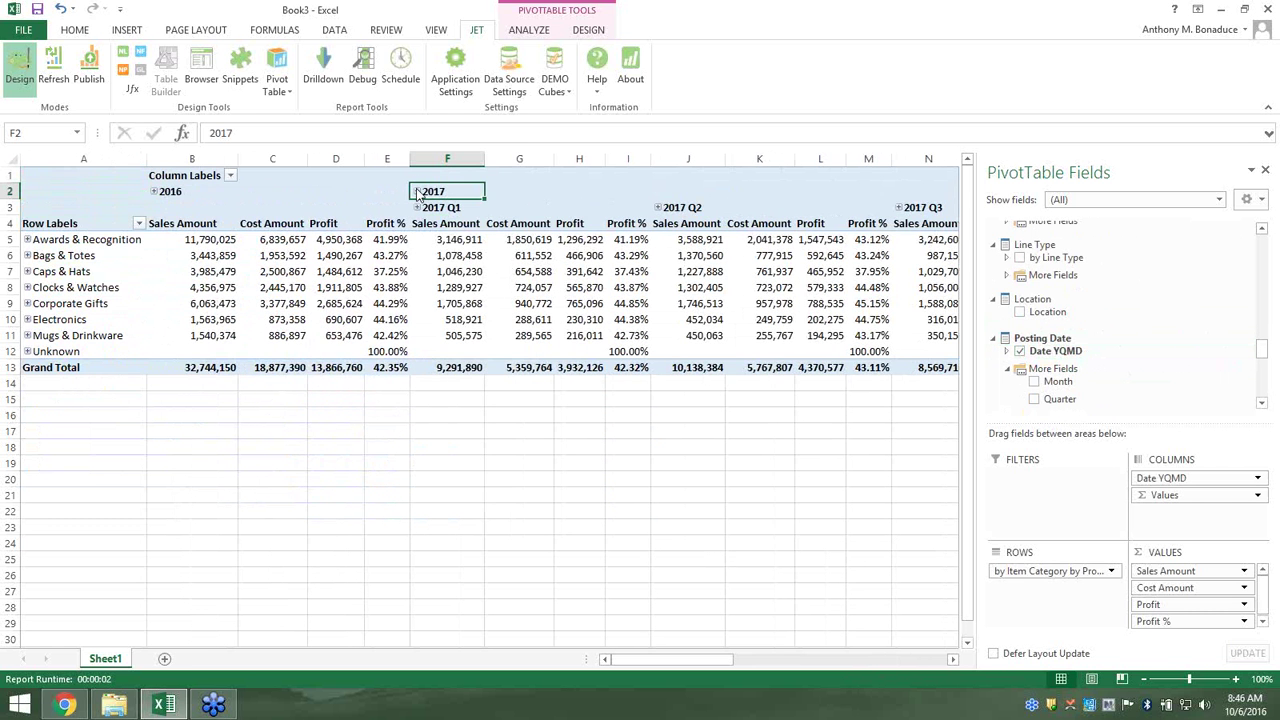
{"action": "left_click", "coordinate": [417, 207]}
{"action": "left_click", "coordinate": [417, 207]}
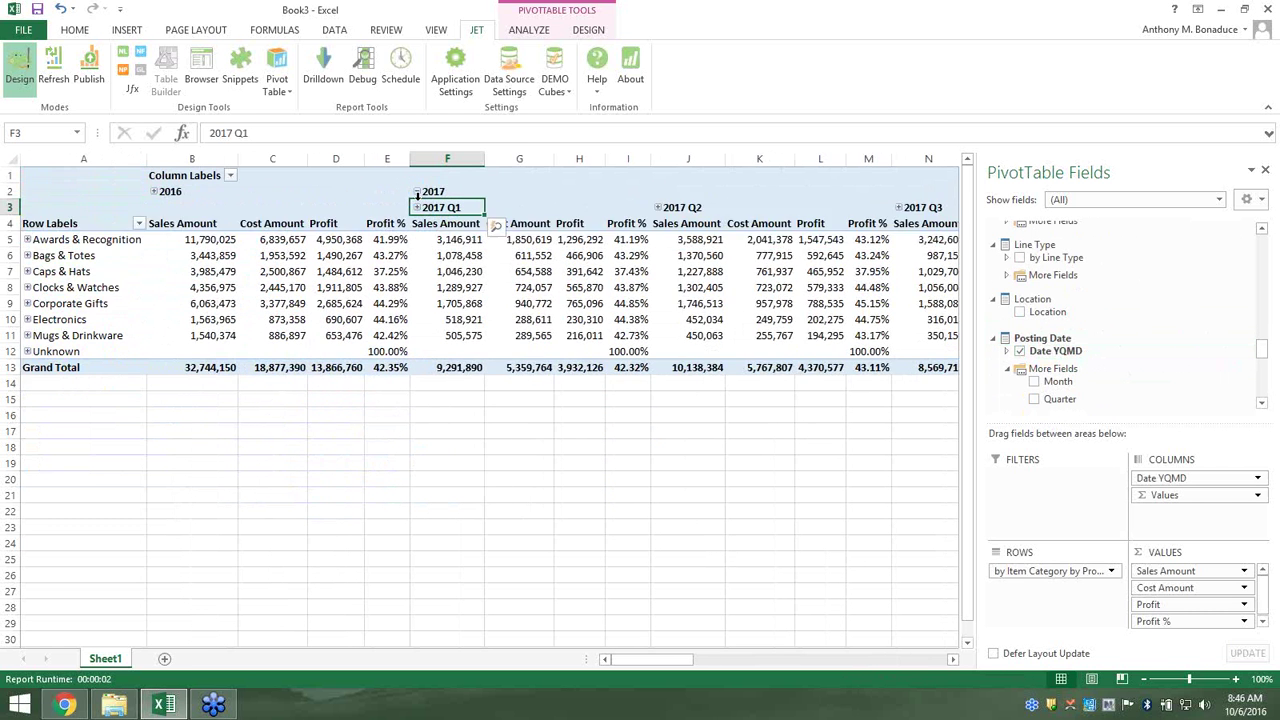
{"action": "left_click", "coordinate": [417, 191]}
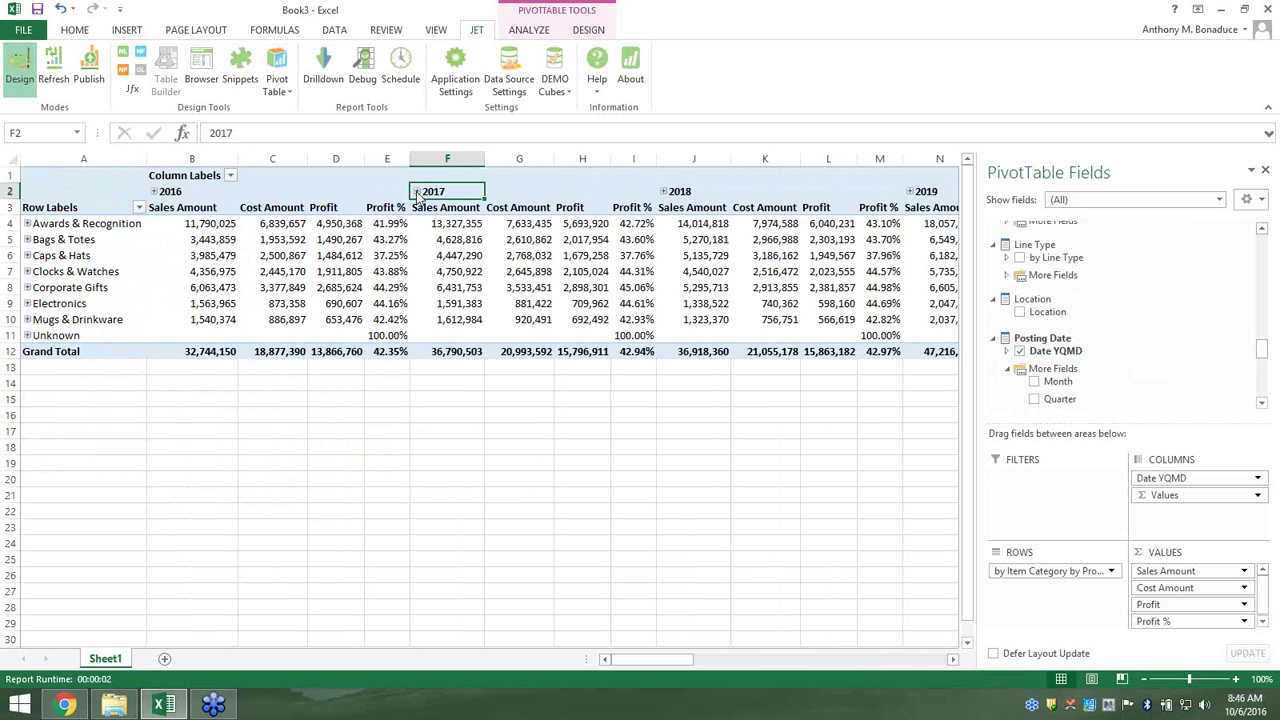
{"action": "left_click", "coordinate": [72, 178]}
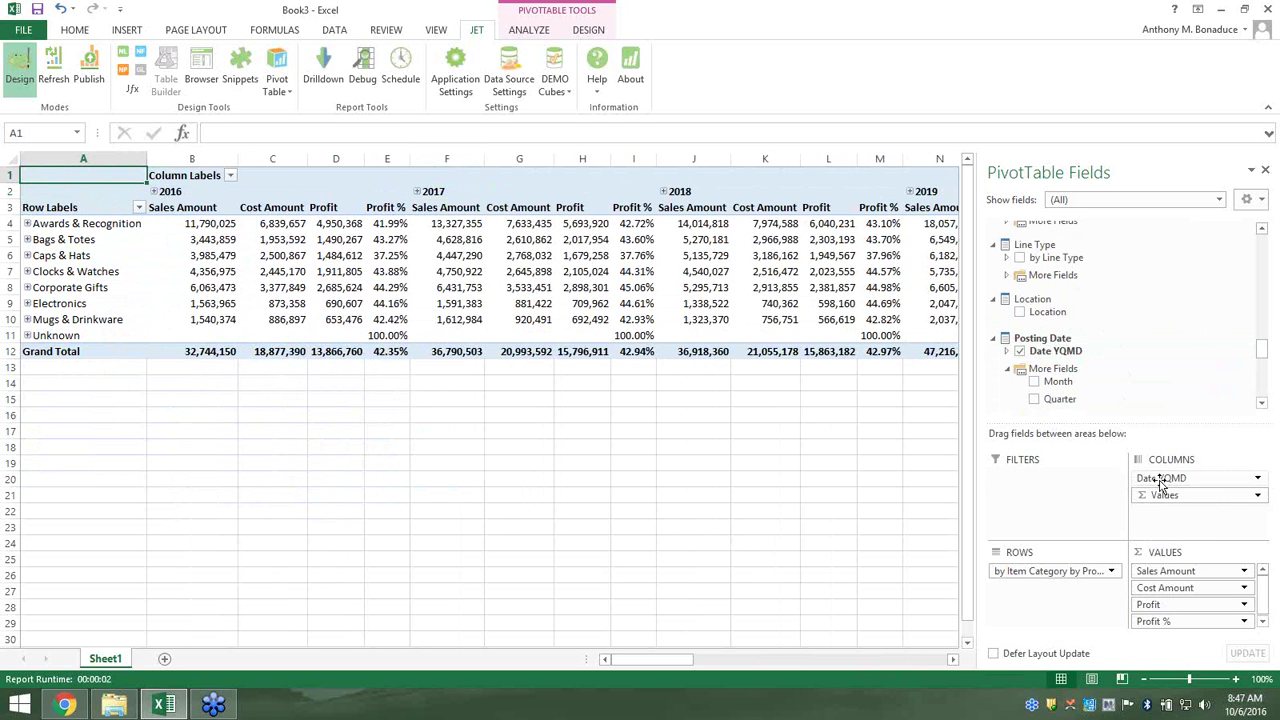
{"action": "left_click_drag", "start_coordinate": [1172, 480], "coordinate": [1050, 572]}
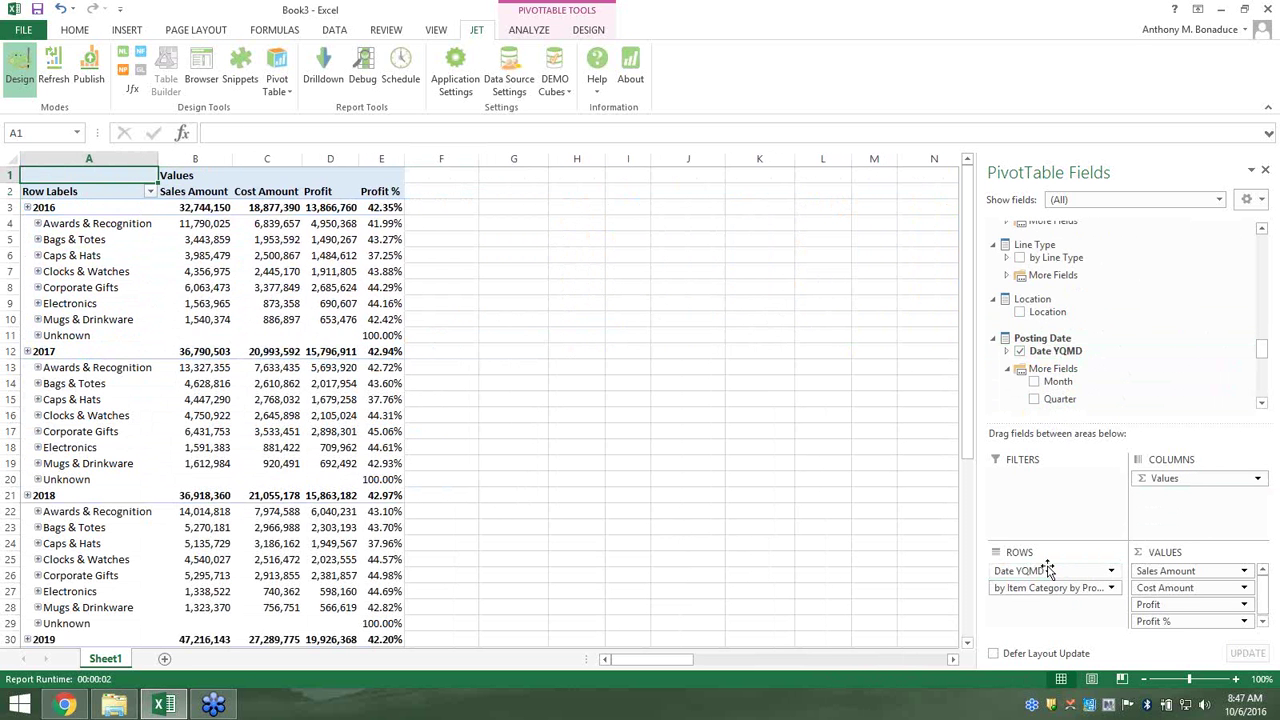
{"action": "left_click_drag", "start_coordinate": [1050, 570], "coordinate": [1200, 480]}
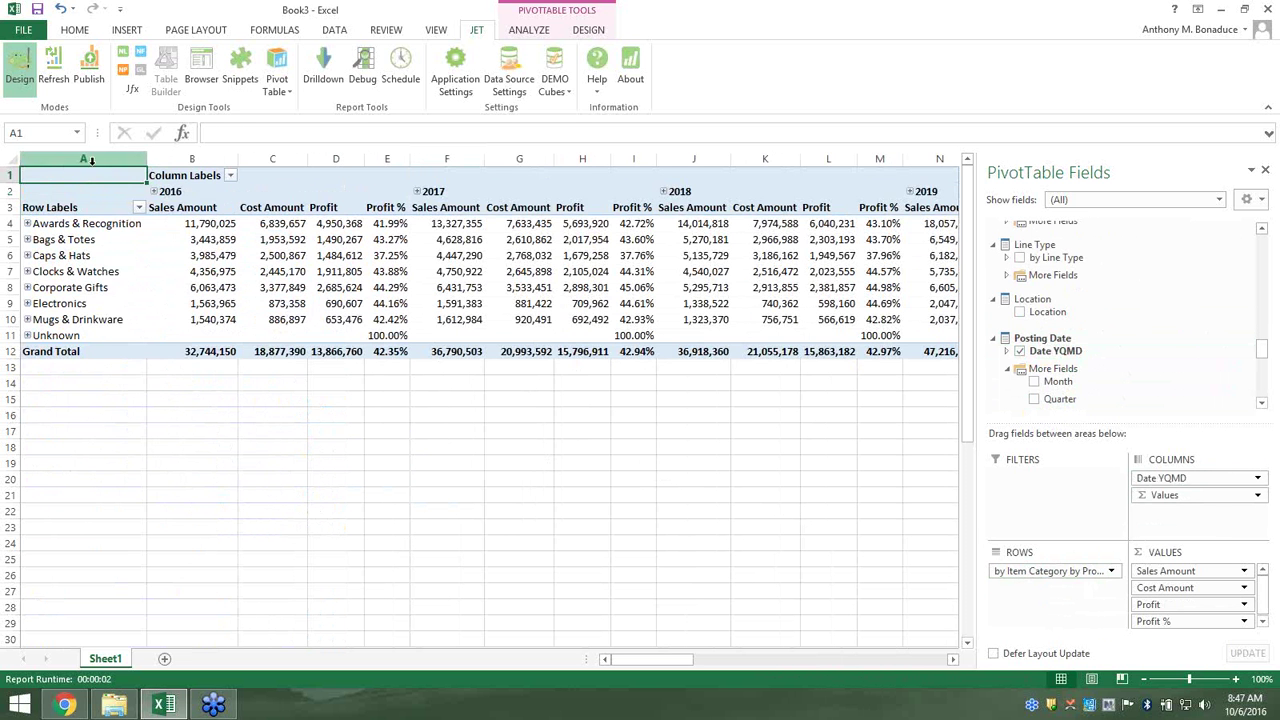
Add Year, Location and Salesperson on Document slicers from the field list
{"action": "left_click", "coordinate": [1190, 347]}
{"action": "left_click", "coordinate": [1166, 341]}
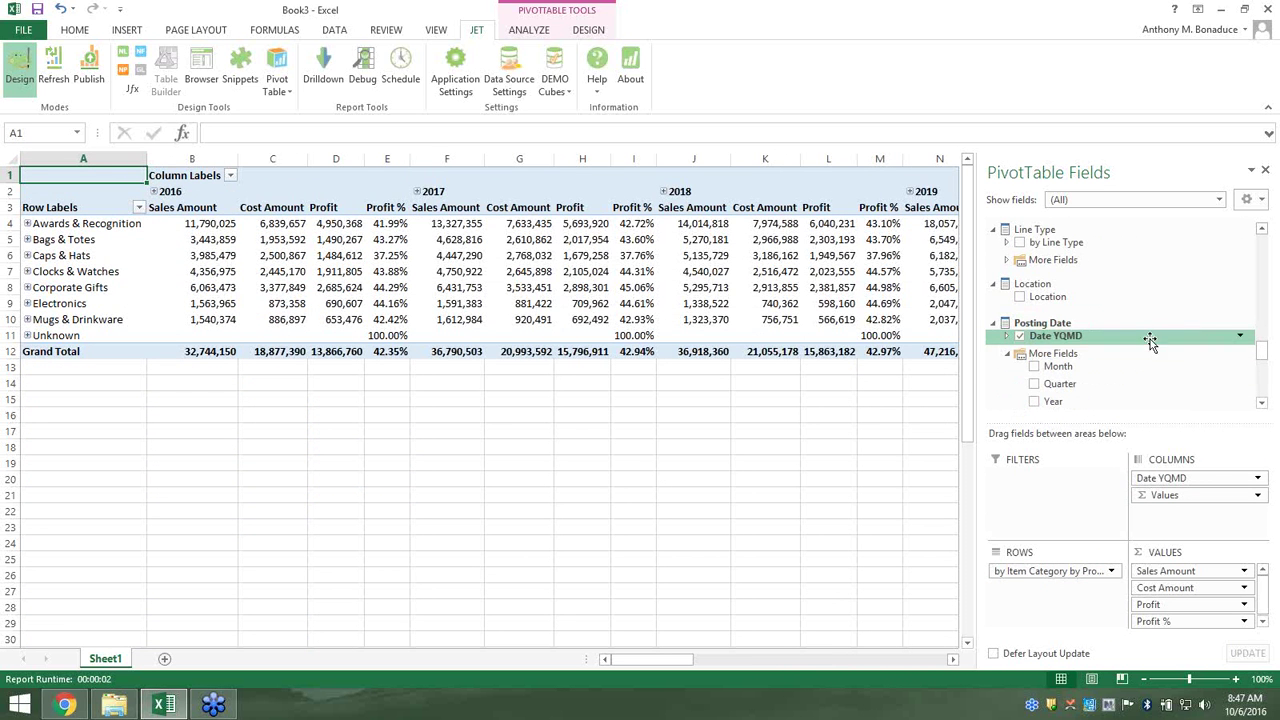
{"action": "right_click", "coordinate": [1104, 402]}
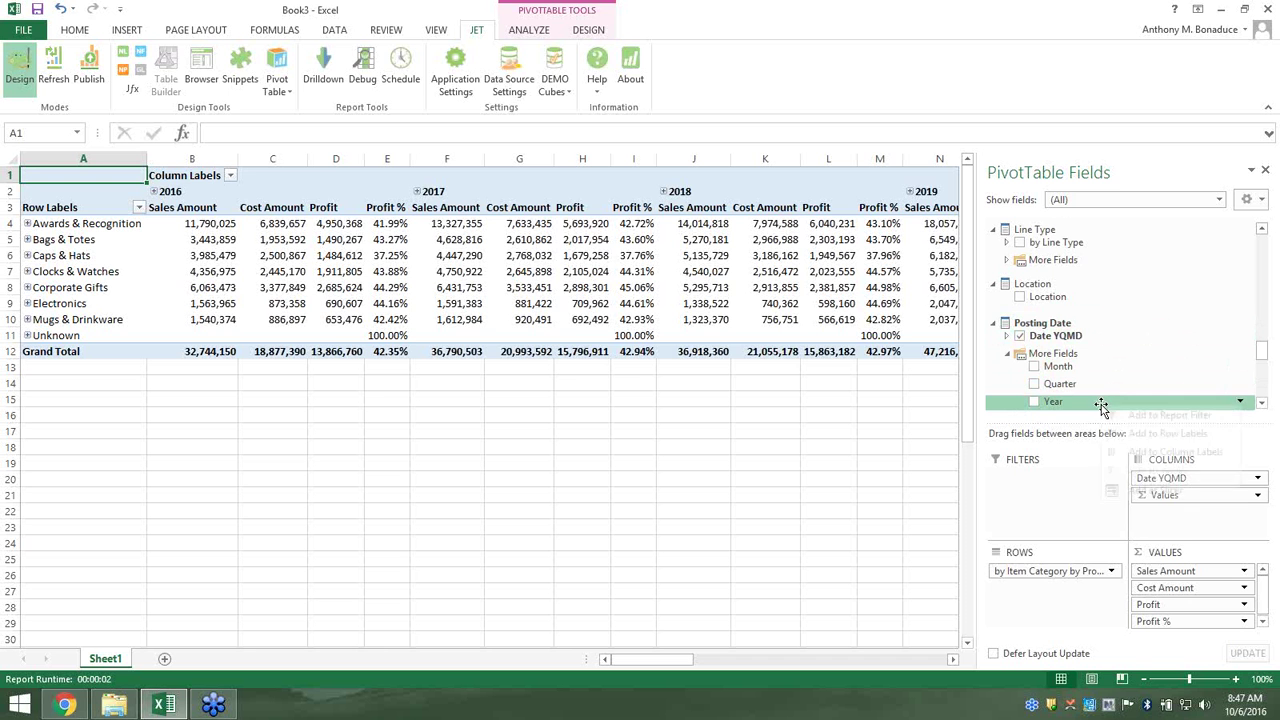
{"action": "left_click", "coordinate": [1169, 490]}
{"action": "right_click", "coordinate": [1108, 296]}
{"action": "left_click", "coordinate": [1167, 385]}
{"action": "scroll", "coordinate": [1110, 345], "scroll_direction": "down", "scroll_amount": 10}
{"action": "scroll", "coordinate": [1100, 340], "scroll_direction": "up", "scroll_amount": 2}
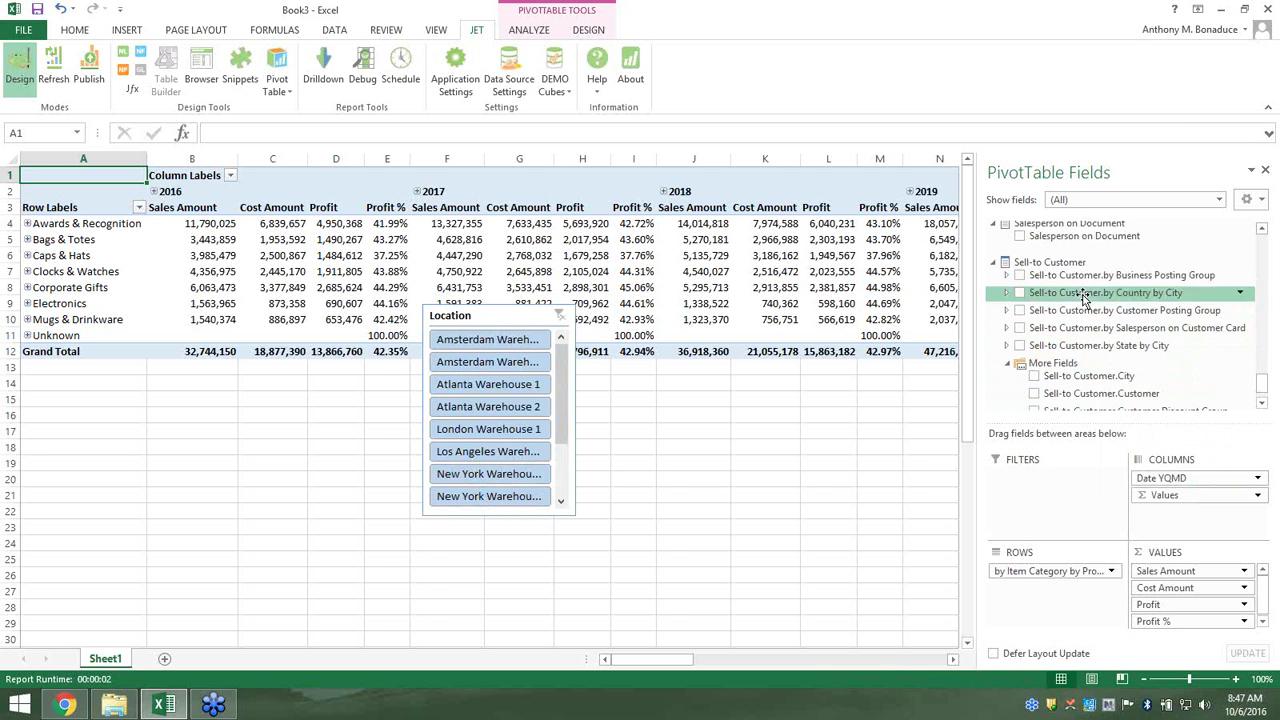
{"action": "right_click", "coordinate": [1070, 278]}
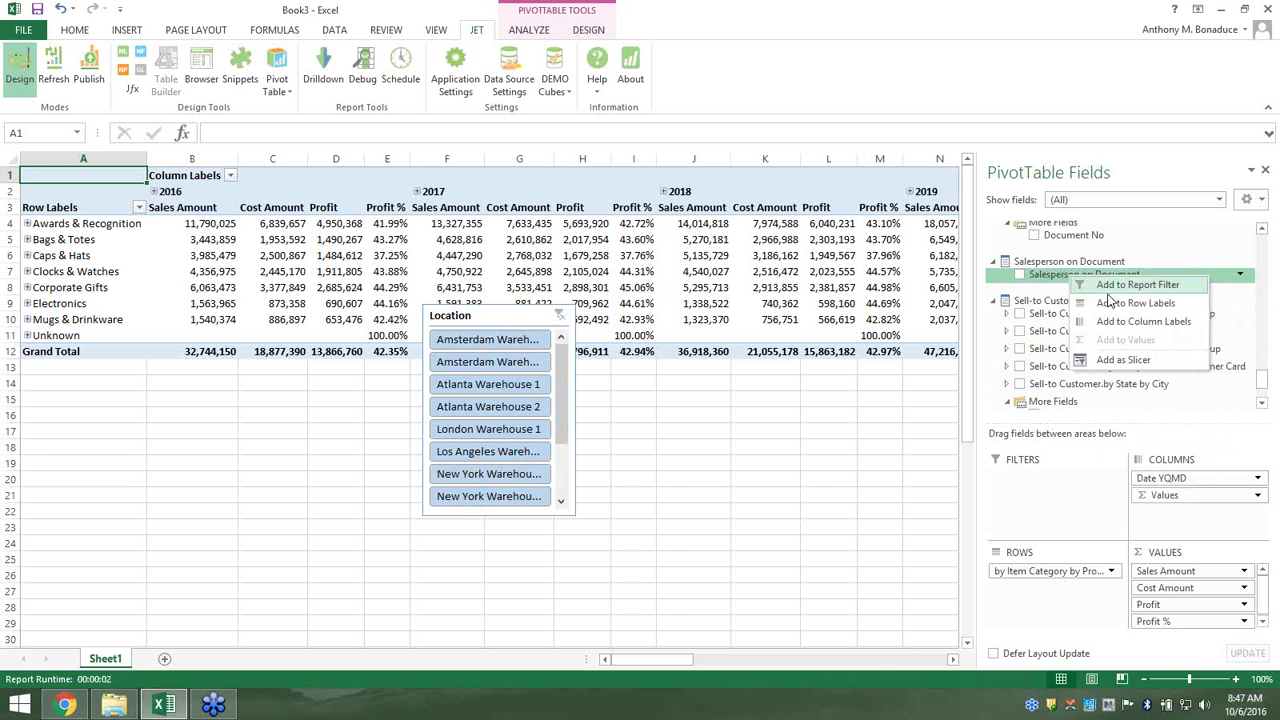
{"action": "left_click", "coordinate": [1160, 363]}
Filter the pivot to 2017 and line the three slicers up below it
{"action": "left_click_drag", "start_coordinate": [500, 318], "coordinate": [535, 455]}
{"action": "left_click", "coordinate": [489, 362]}
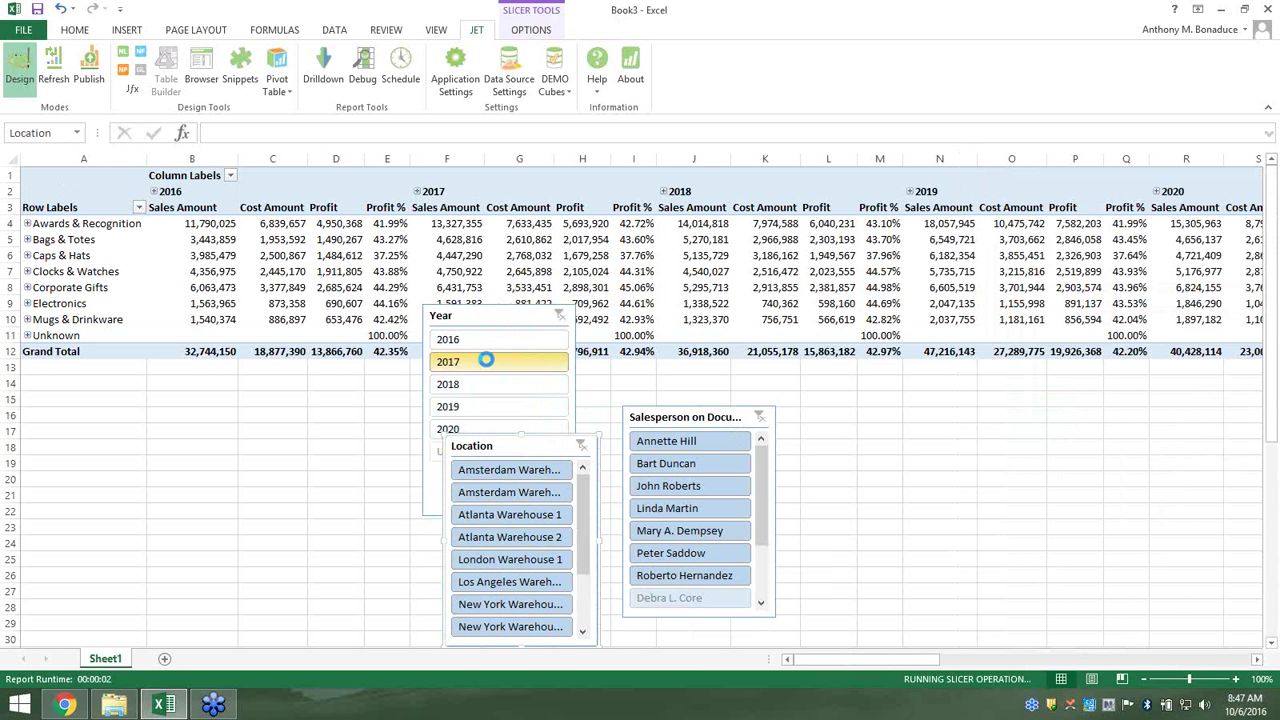
{"action": "left_click_drag", "start_coordinate": [498, 326], "coordinate": [80, 374]}
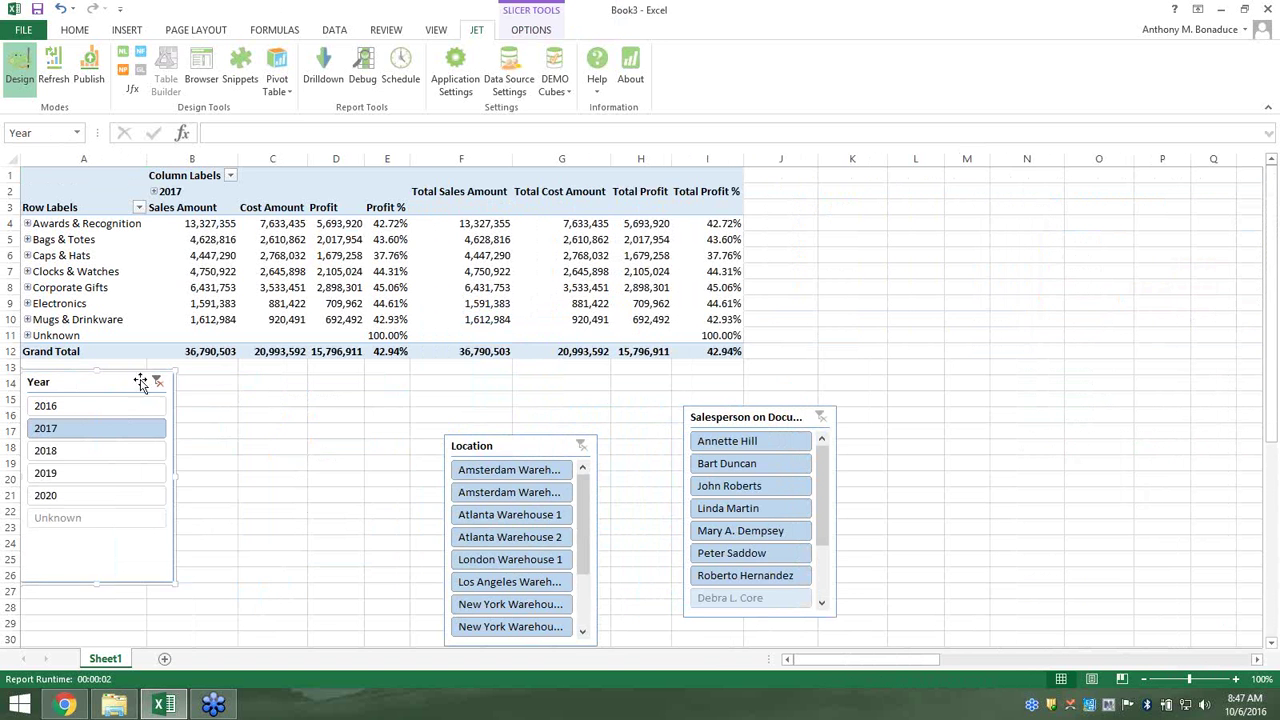
{"action": "left_click_drag", "start_coordinate": [532, 447], "coordinate": [268, 382]}
{"action": "left_click_drag", "start_coordinate": [767, 414], "coordinate": [420, 382]}
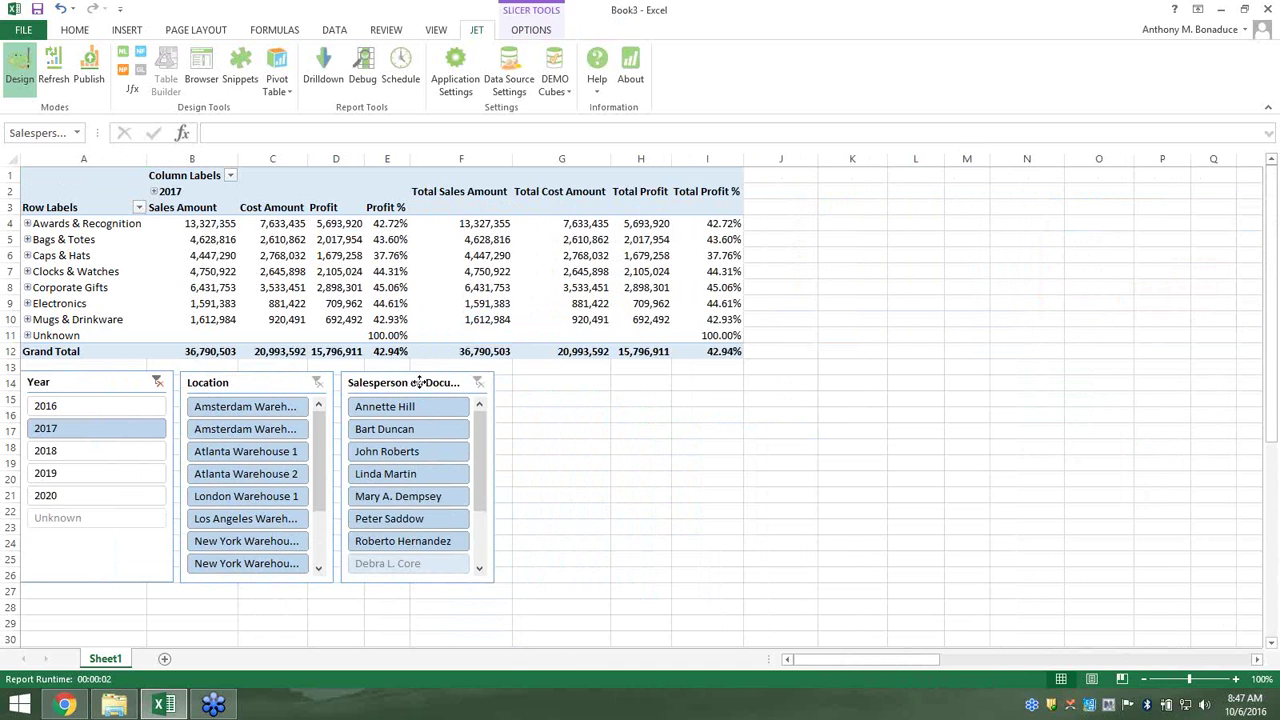
{"action": "left_click", "coordinate": [576, 406]}
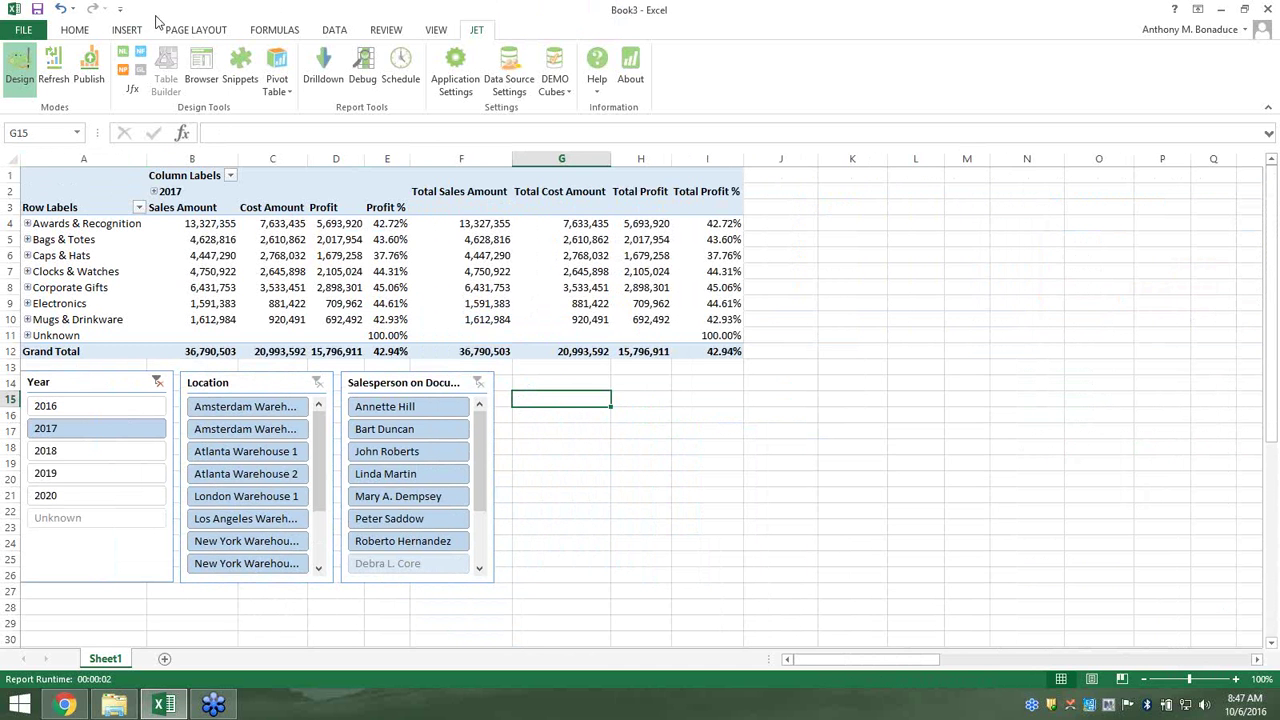
Insert a clustered column PivotChart and place it beside the slicers
{"action": "left_click", "coordinate": [122, 31]}
{"action": "left_click", "coordinate": [438, 30]}
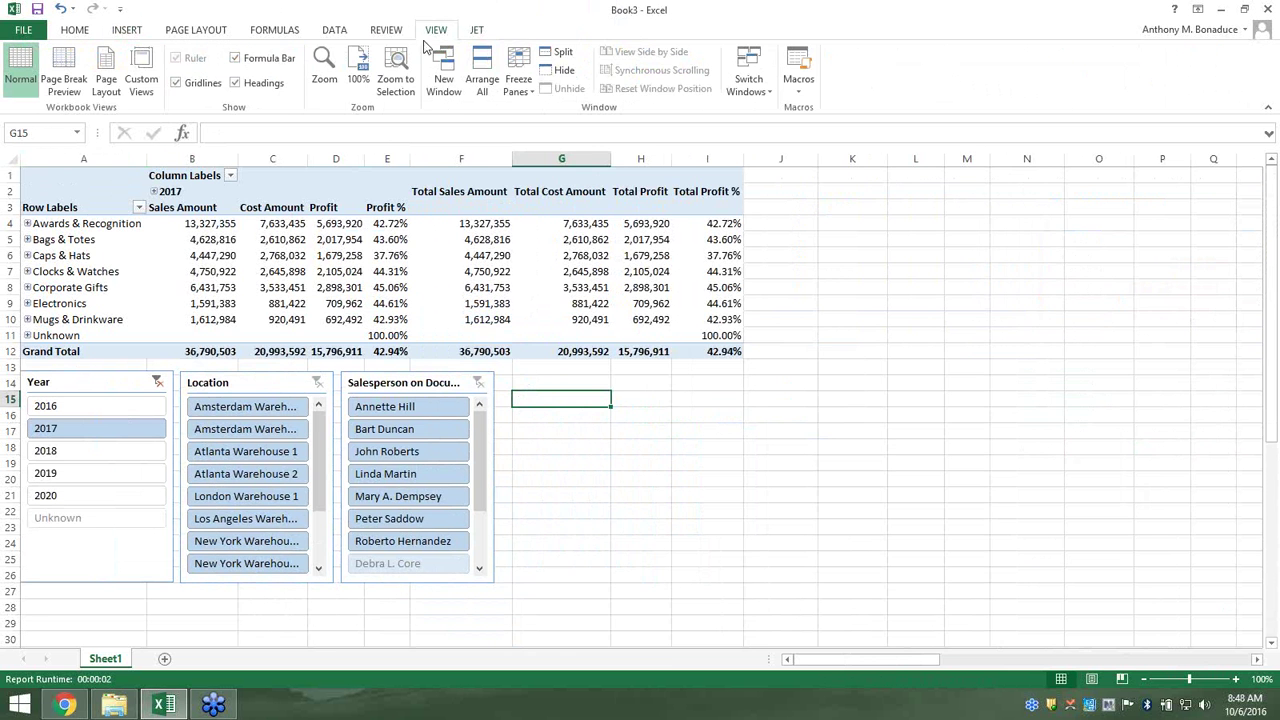
{"action": "left_click", "coordinate": [55, 176]}
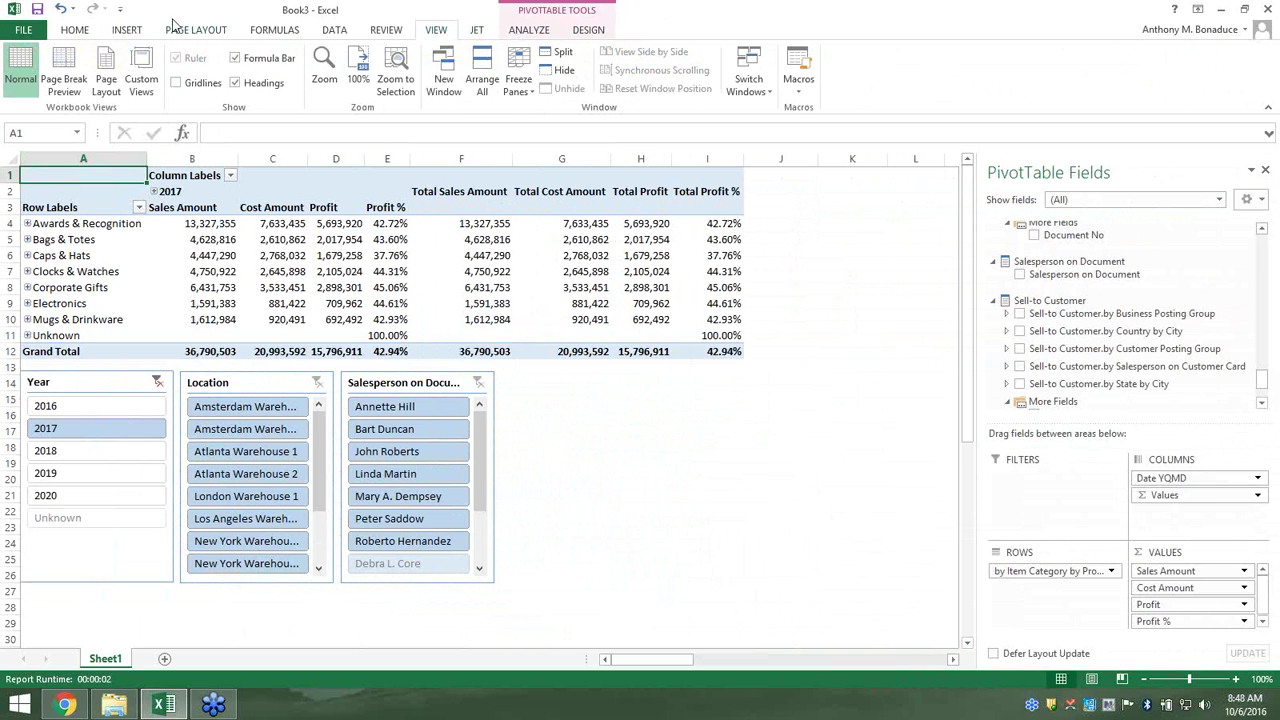
{"action": "left_click", "coordinate": [130, 30]}
{"action": "left_click", "coordinate": [605, 58]}
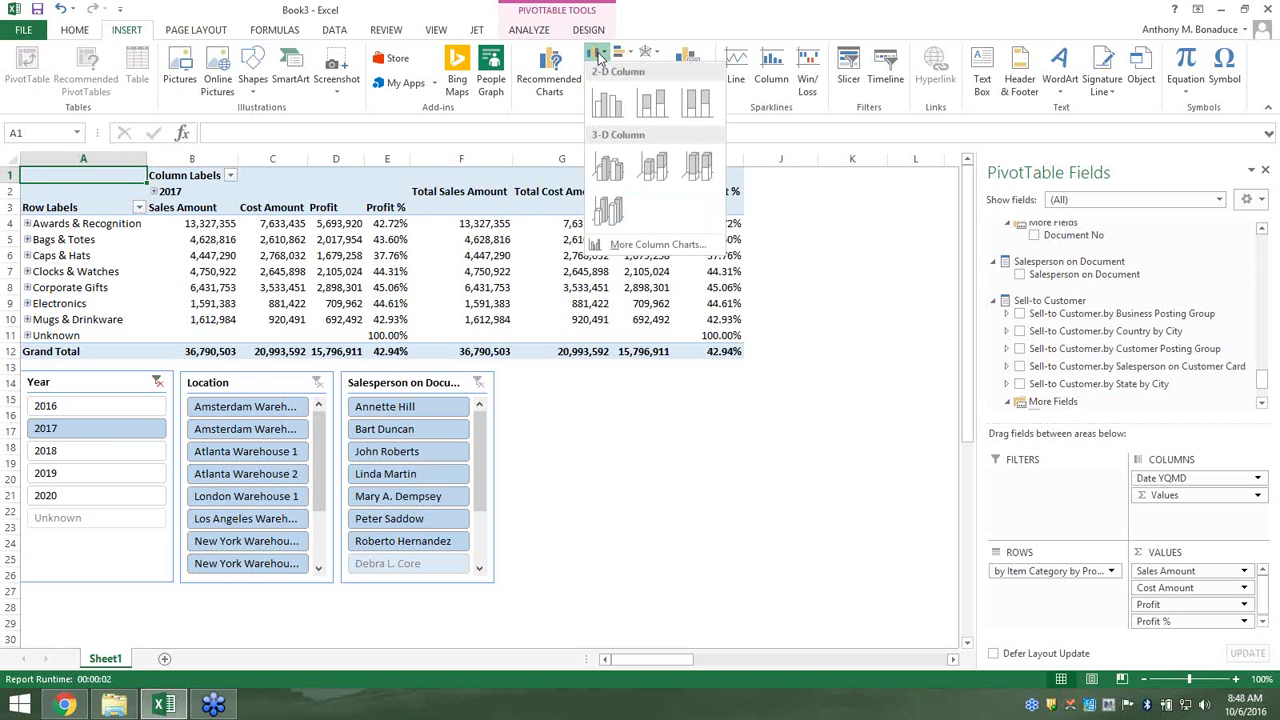
{"action": "left_click", "coordinate": [604, 88]}
{"action": "left_click_drag", "start_coordinate": [610, 328], "coordinate": [810, 398]}
Recolour the chart with the monochromatic blue palette
{"action": "left_click", "coordinate": [909, 412]}
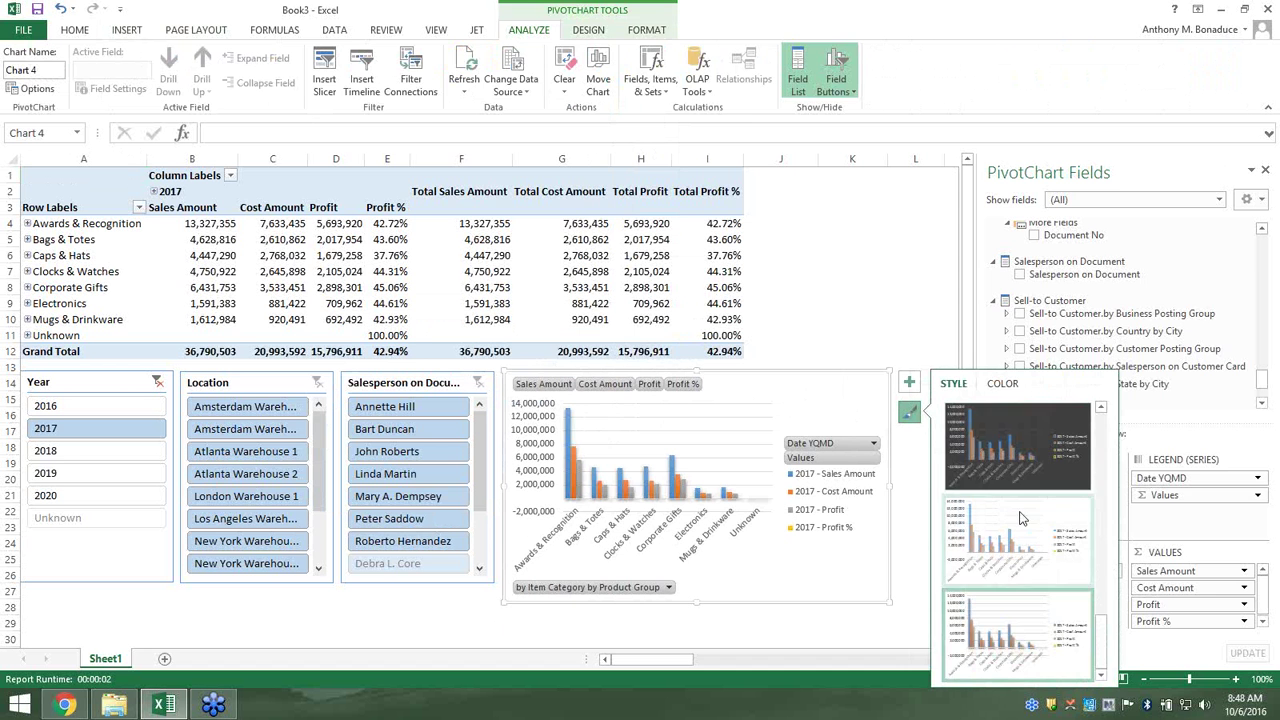
{"action": "left_click", "coordinate": [1004, 384]}
{"action": "left_click", "coordinate": [1006, 550]}
{"action": "left_click", "coordinate": [872, 289]}
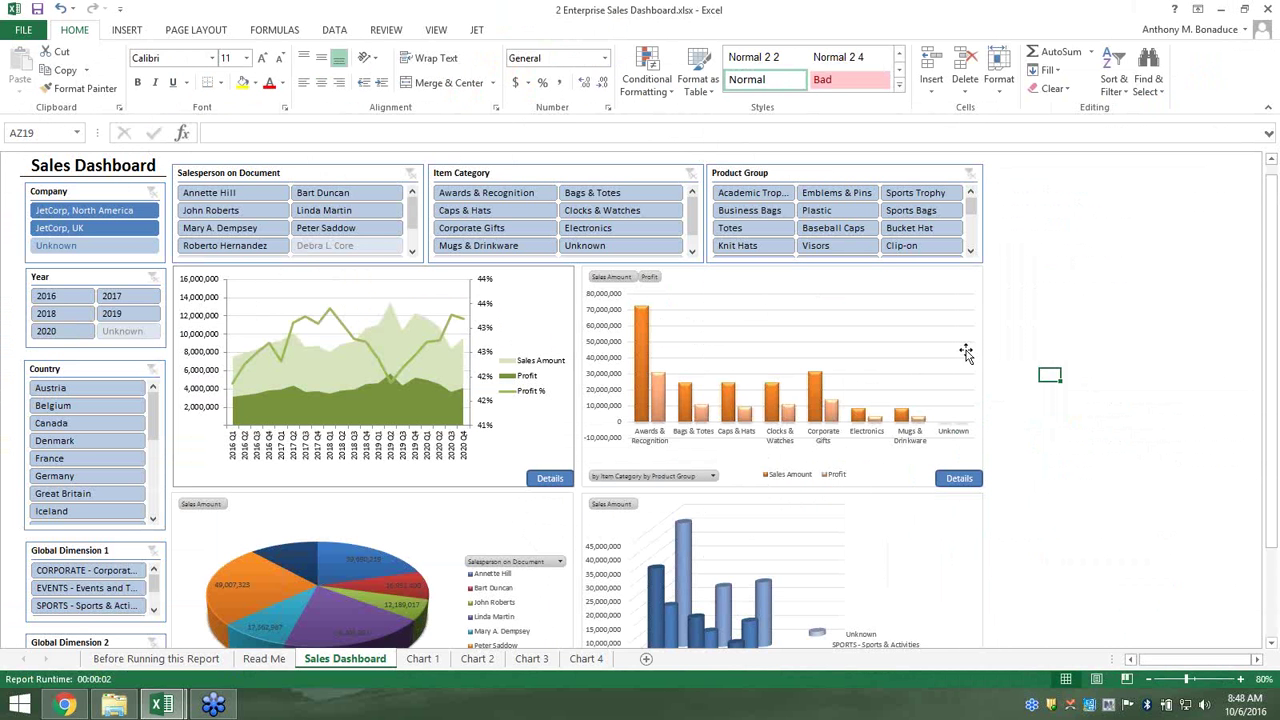
Open 2 Enterprise Sales Dashboard.xlsx and scroll through the dashboard
{"action": "left_click", "coordinate": [1096, 287]}
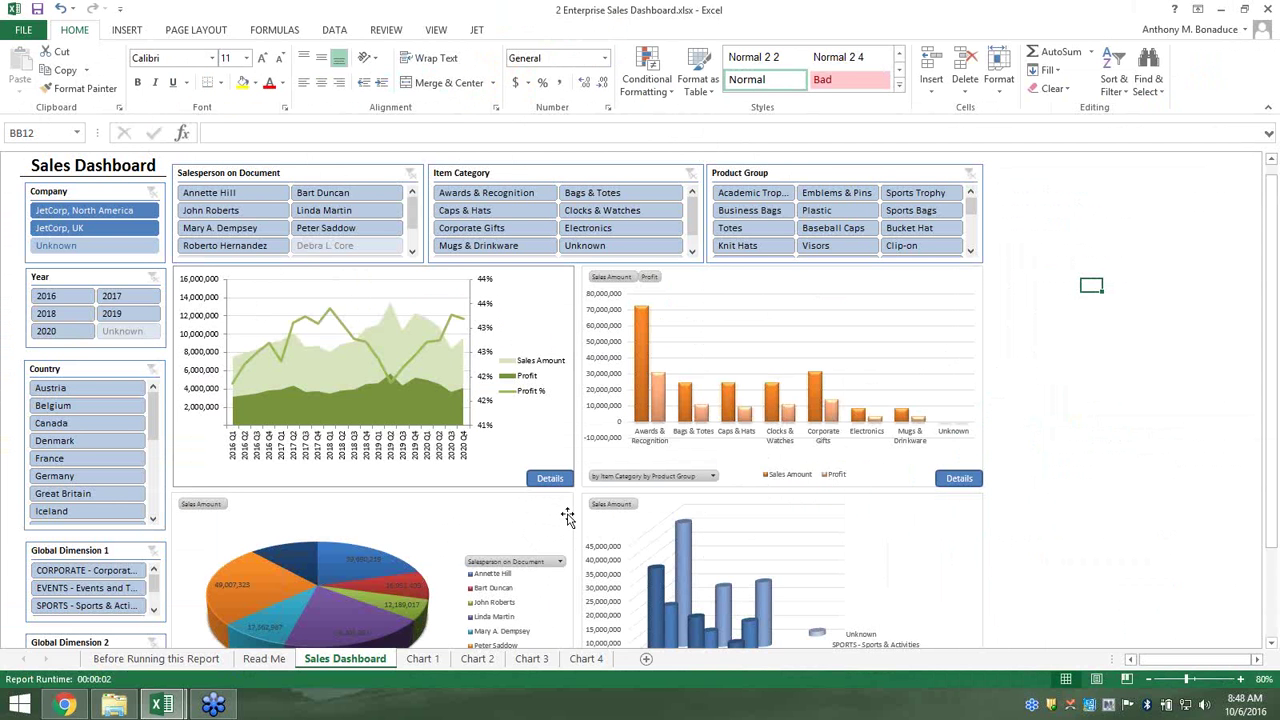
{"action": "scroll", "coordinate": [566, 514], "scroll_direction": "down", "scroll_amount": 1}
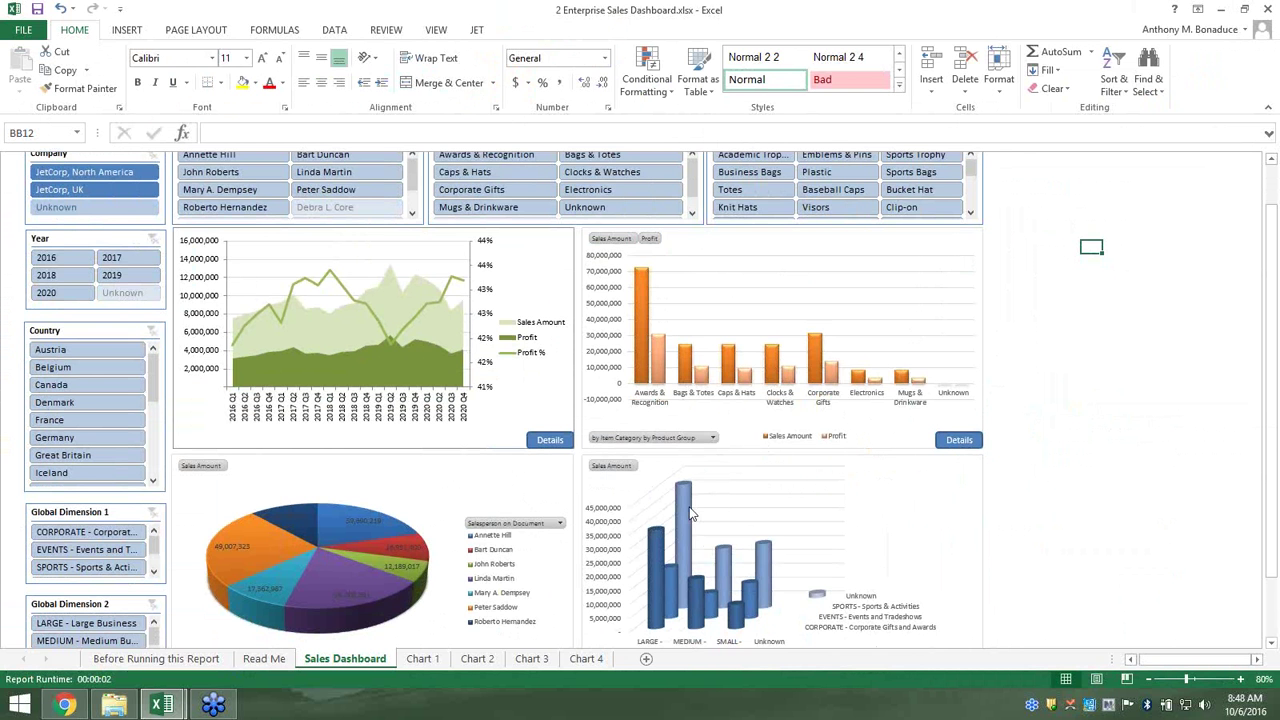
{"action": "mouse_move", "coordinate": [690, 513]}
Include JetCorp, UK in the Company slicer and go to the Chart 1 sheet
{"action": "scroll", "coordinate": [630, 470], "scroll_direction": "down", "scroll_amount": 3}
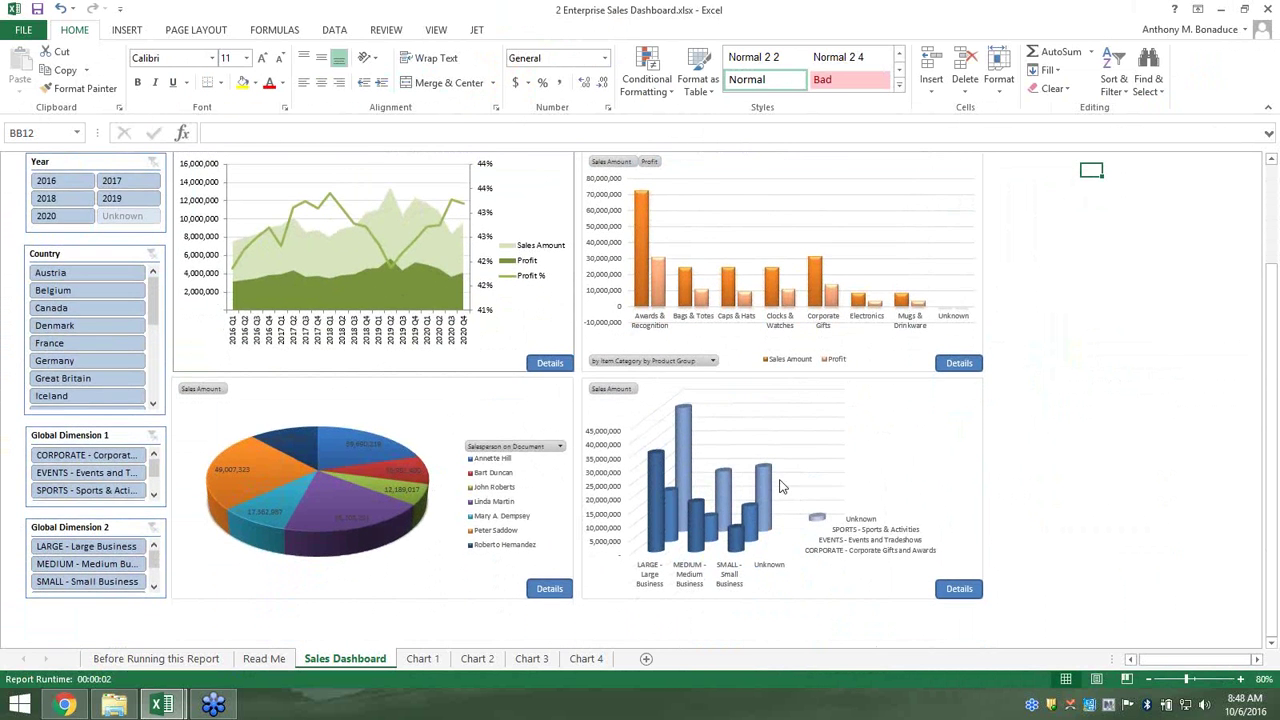
{"action": "scroll", "coordinate": [780, 485], "scroll_direction": "up", "scroll_amount": 3}
{"action": "left_click", "coordinate": [83, 226], "text": "ctrl"}
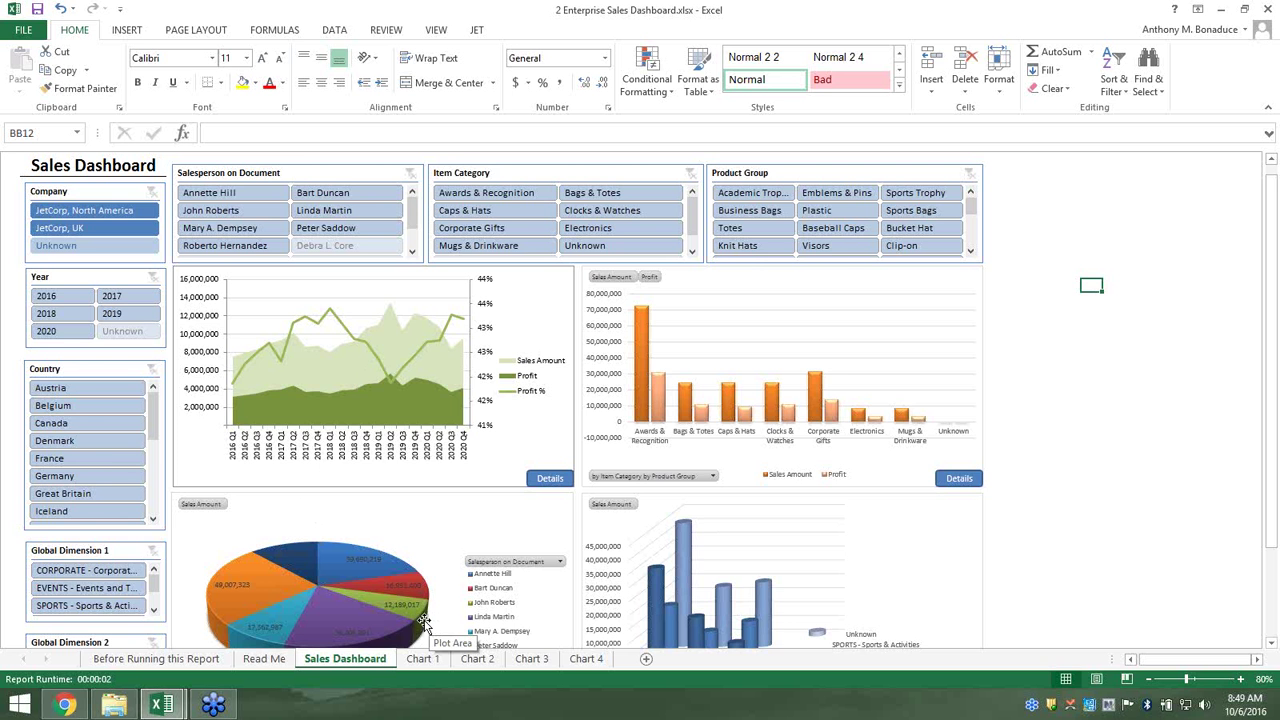
{"action": "left_click", "coordinate": [421, 660]}
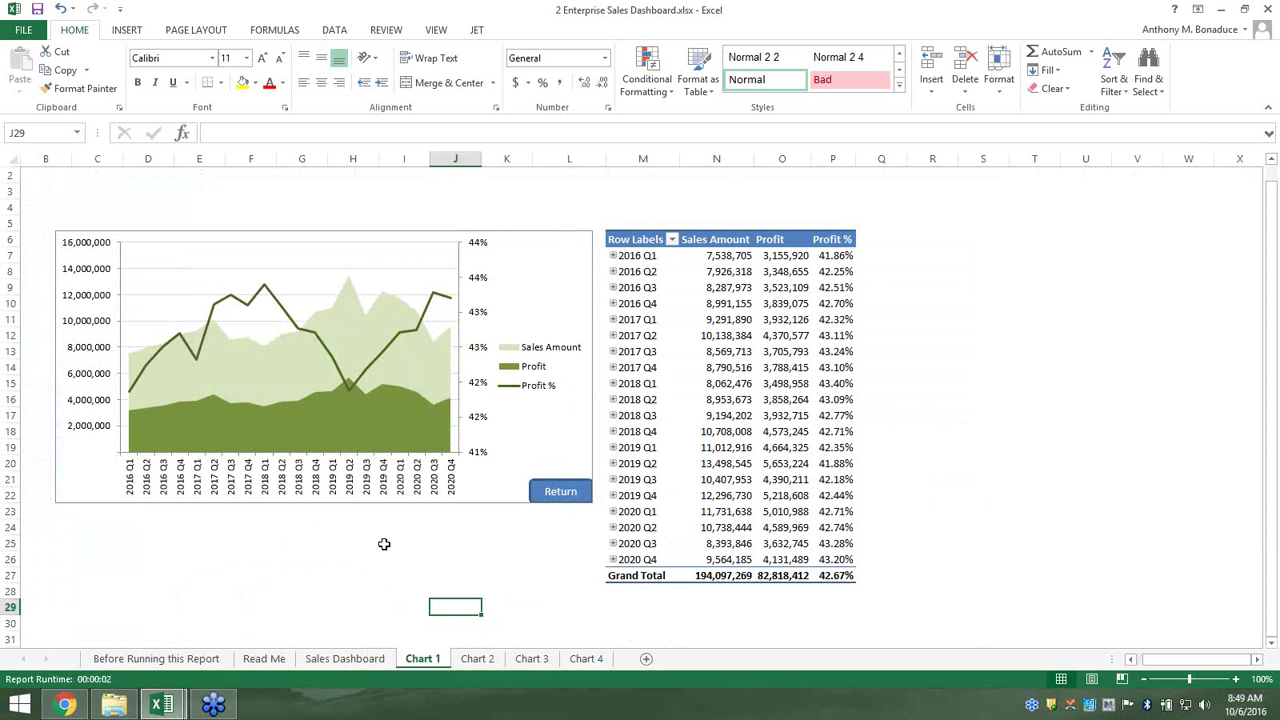
Look through the Chart 2, 3 and 4 sheets and return to Chart 1
{"action": "left_click", "coordinate": [479, 656]}
{"action": "left_click", "coordinate": [531, 665]}
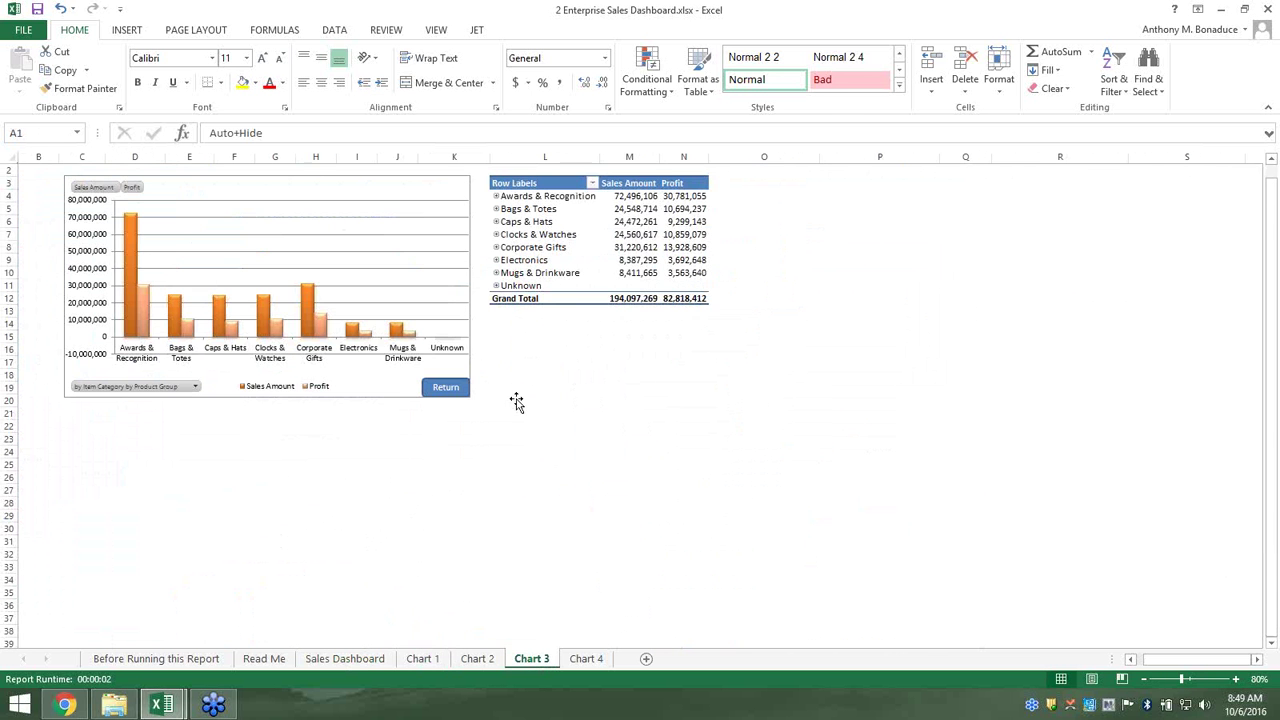
{"action": "left_click", "coordinate": [586, 660]}
{"action": "left_click", "coordinate": [422, 658]}
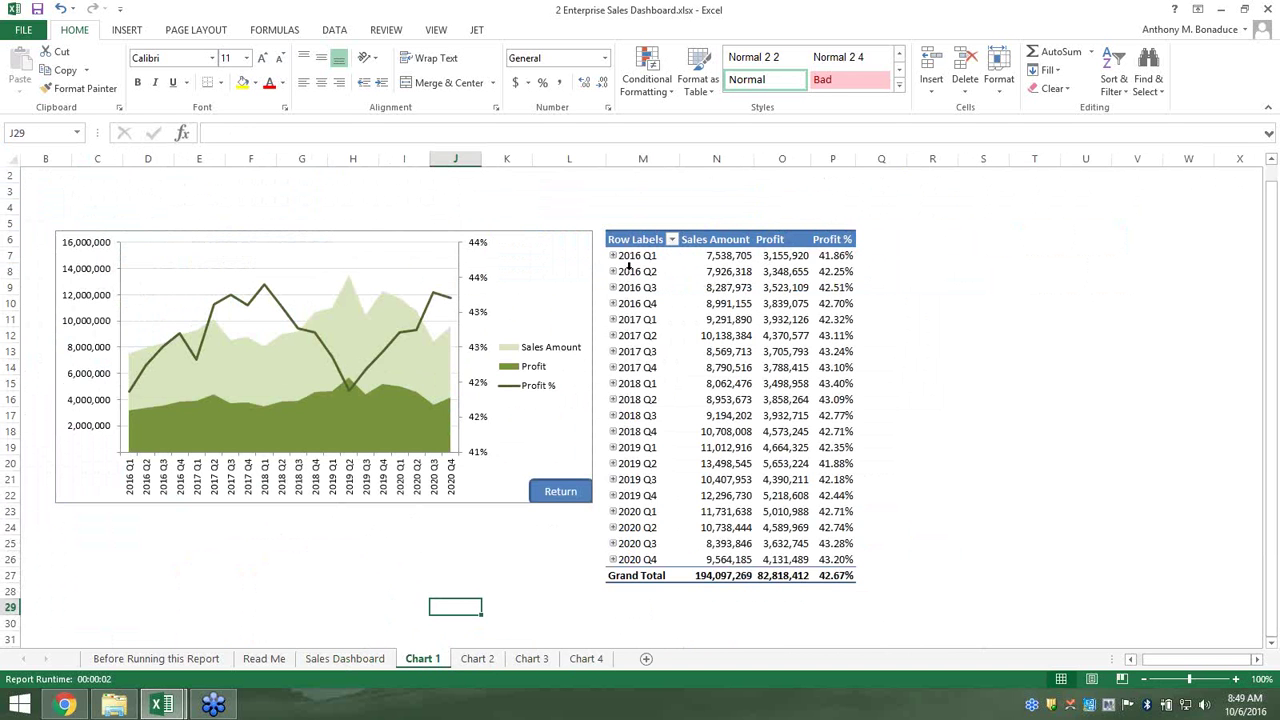
Expand 2016 Q2 and 2016 Apr to daily rows, then collapse back to quarters
{"action": "mouse_move", "coordinate": [716, 278]}
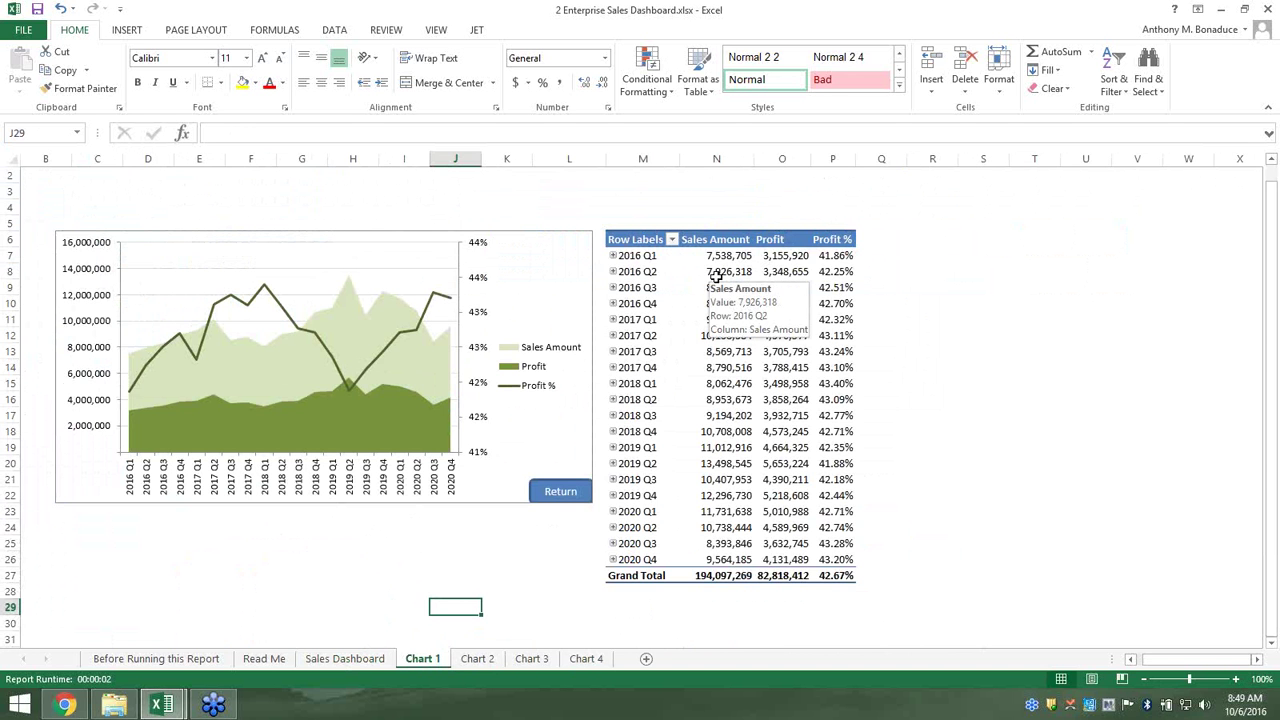
{"action": "left_click", "coordinate": [612, 271]}
{"action": "left_click", "coordinate": [616, 287]}
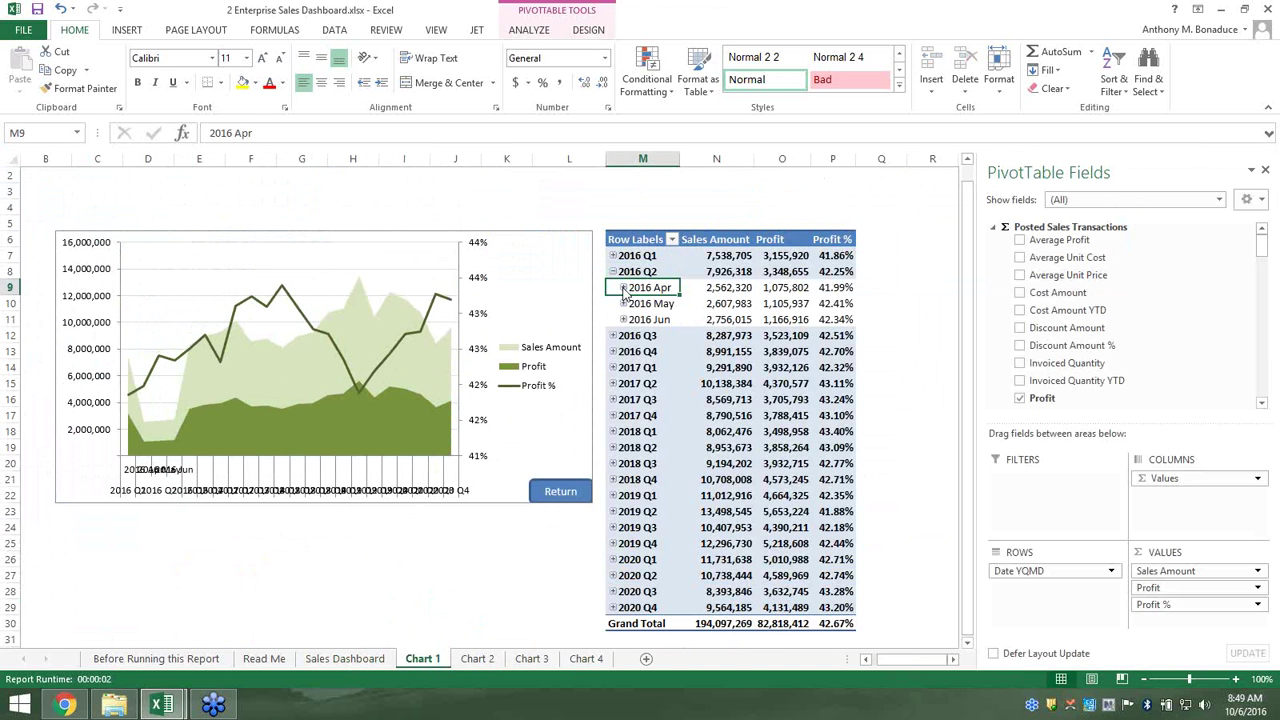
{"action": "left_click", "coordinate": [750, 350]}
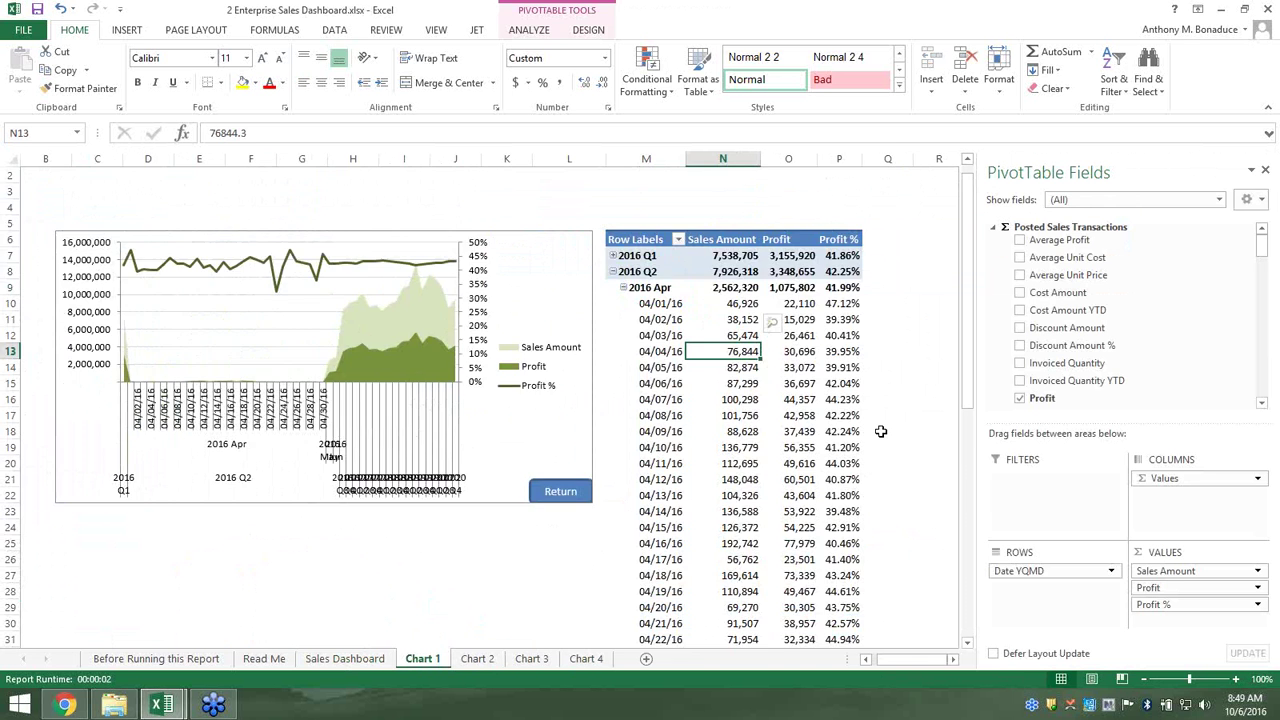
{"action": "scroll", "coordinate": [880, 431], "scroll_direction": "down", "scroll_amount": 7}
{"action": "scroll", "coordinate": [884, 430], "scroll_direction": "up", "scroll_amount": 7}
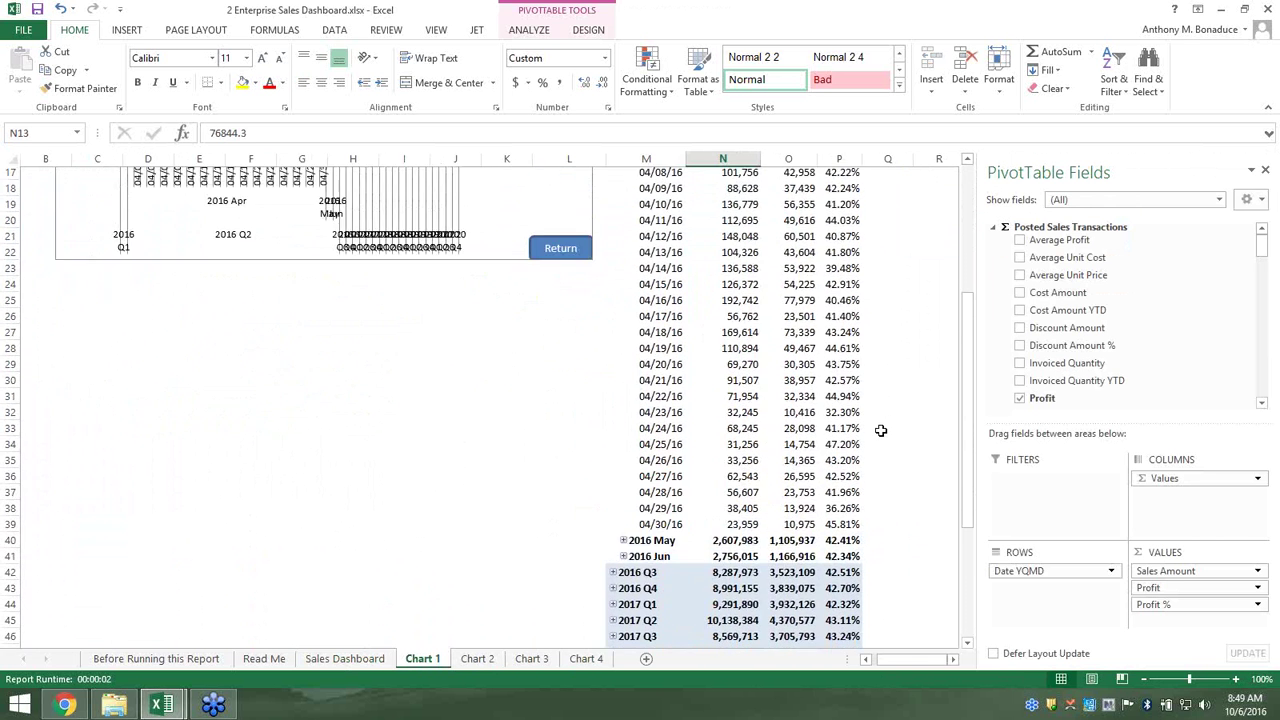
{"action": "left_click", "coordinate": [623, 288]}
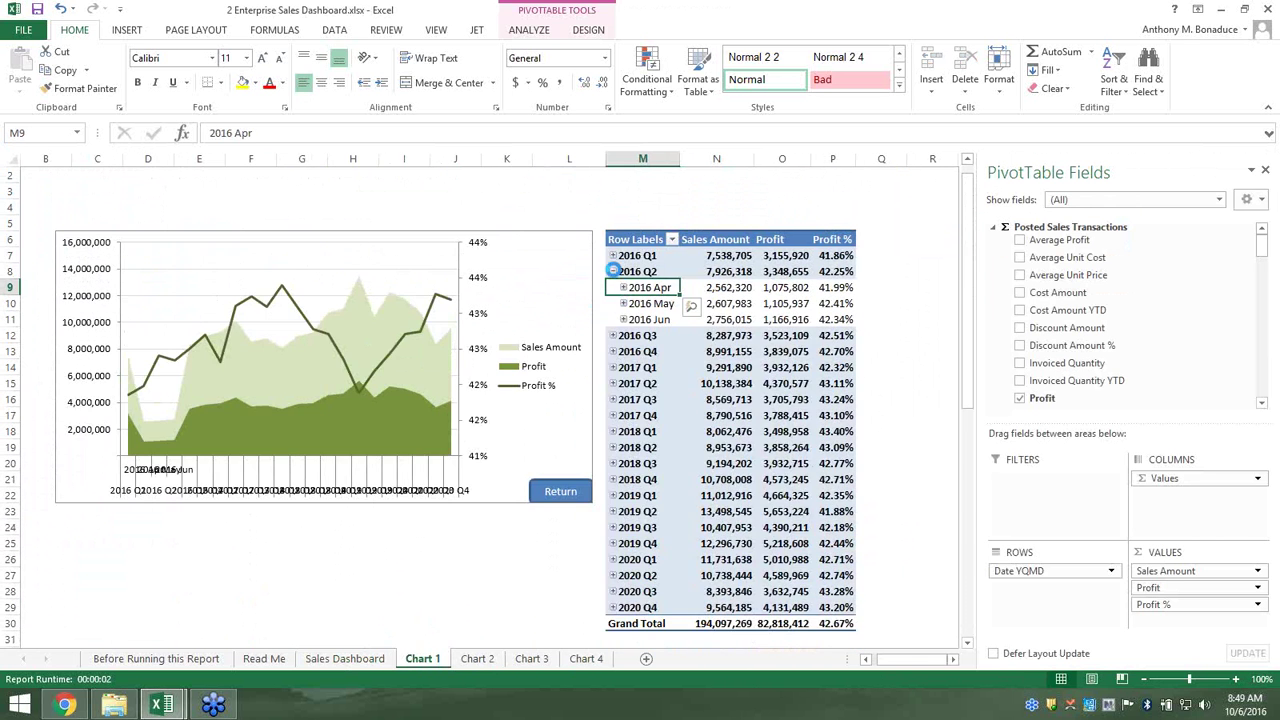
{"action": "left_click", "coordinate": [613, 271]}
Drill through the 2016 Q2 Sales Amount to list its transactions on a new sheet
{"action": "left_click", "coordinate": [490, 590]}
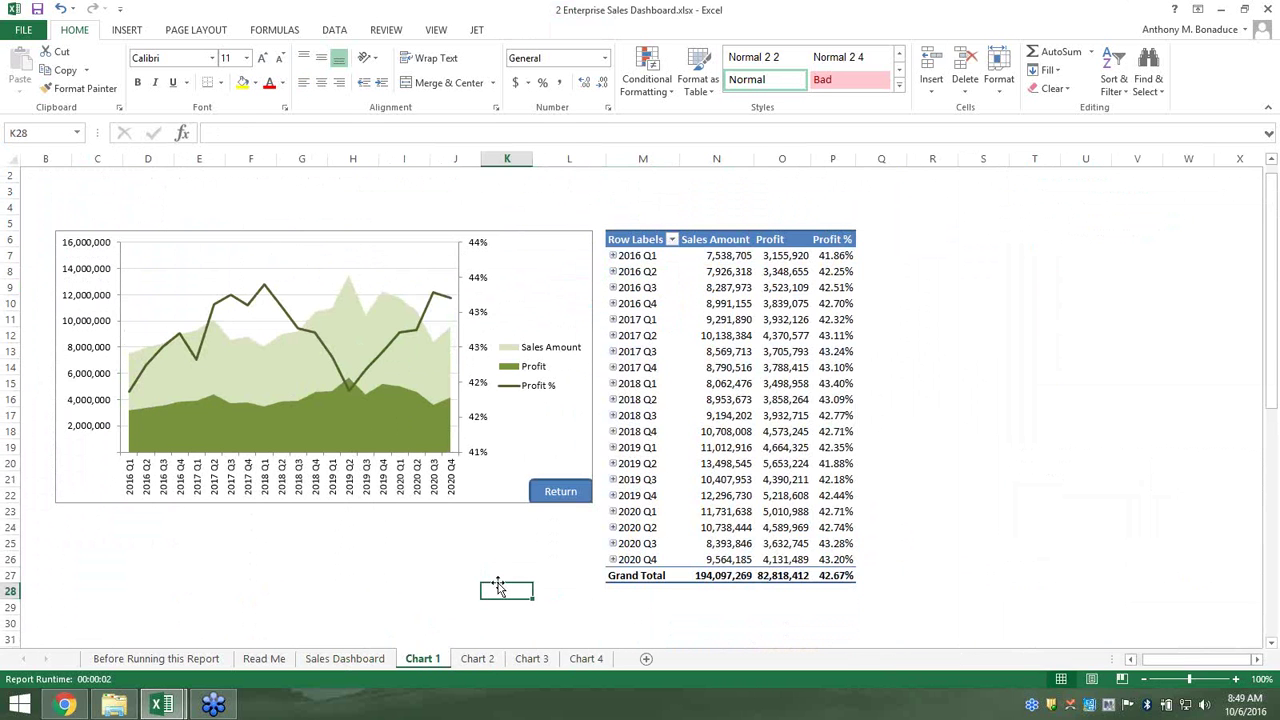
{"action": "left_click", "coordinate": [728, 271]}
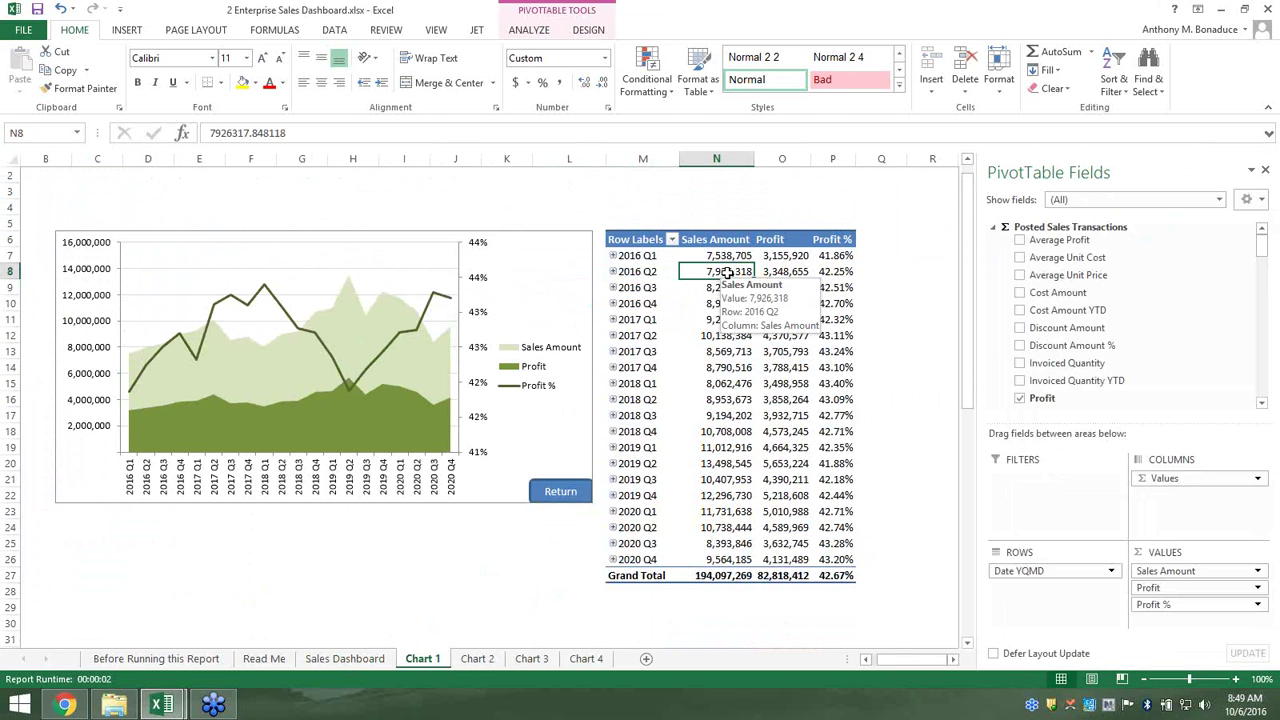
{"action": "double_click", "coordinate": [728, 271]}
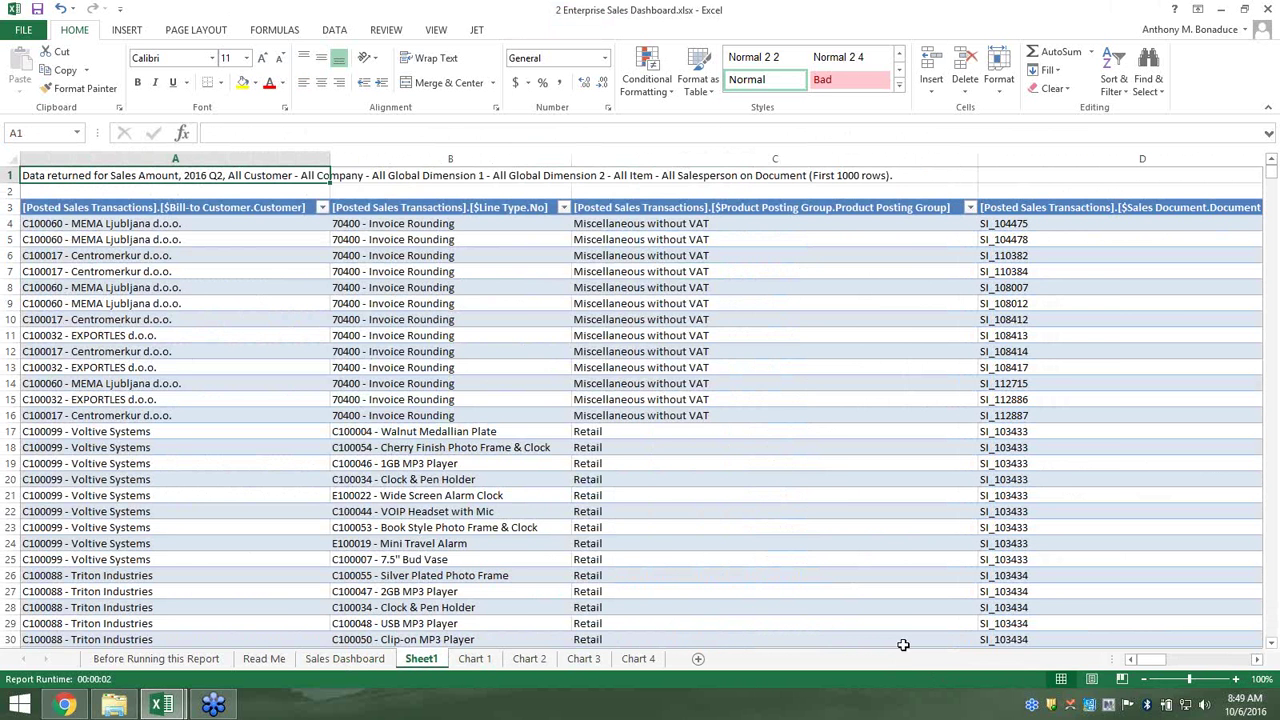
Leave the drill-through sheet, go back via Chart 1 and switch to the Sales Dashboard sheet
{"action": "mouse_move", "coordinate": [1155, 663]}
{"action": "left_mouse_down"}
{"action": "mouse_move", "coordinate": [1245, 665]}
{"action": "mouse_move", "coordinate": [1146, 672]}
{"action": "left_mouse_up"}
{"action": "left_click", "coordinate": [479, 660]}
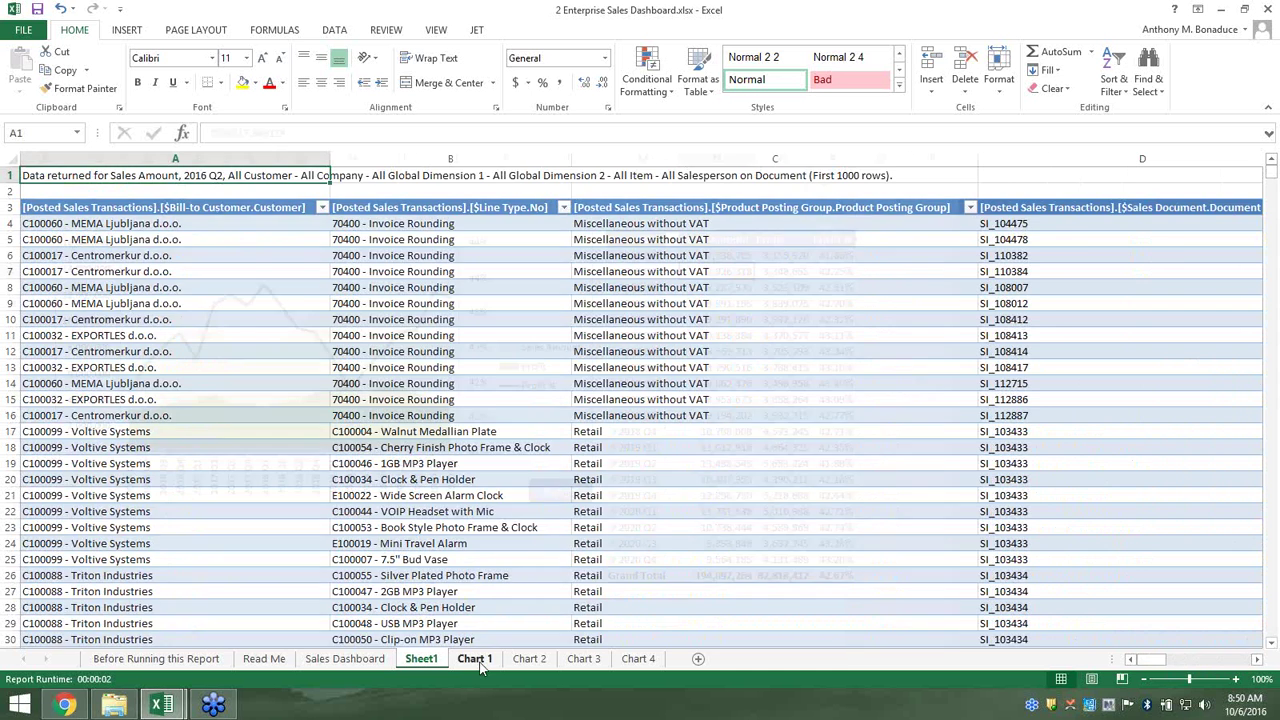
{"action": "left_click", "coordinate": [451, 558]}
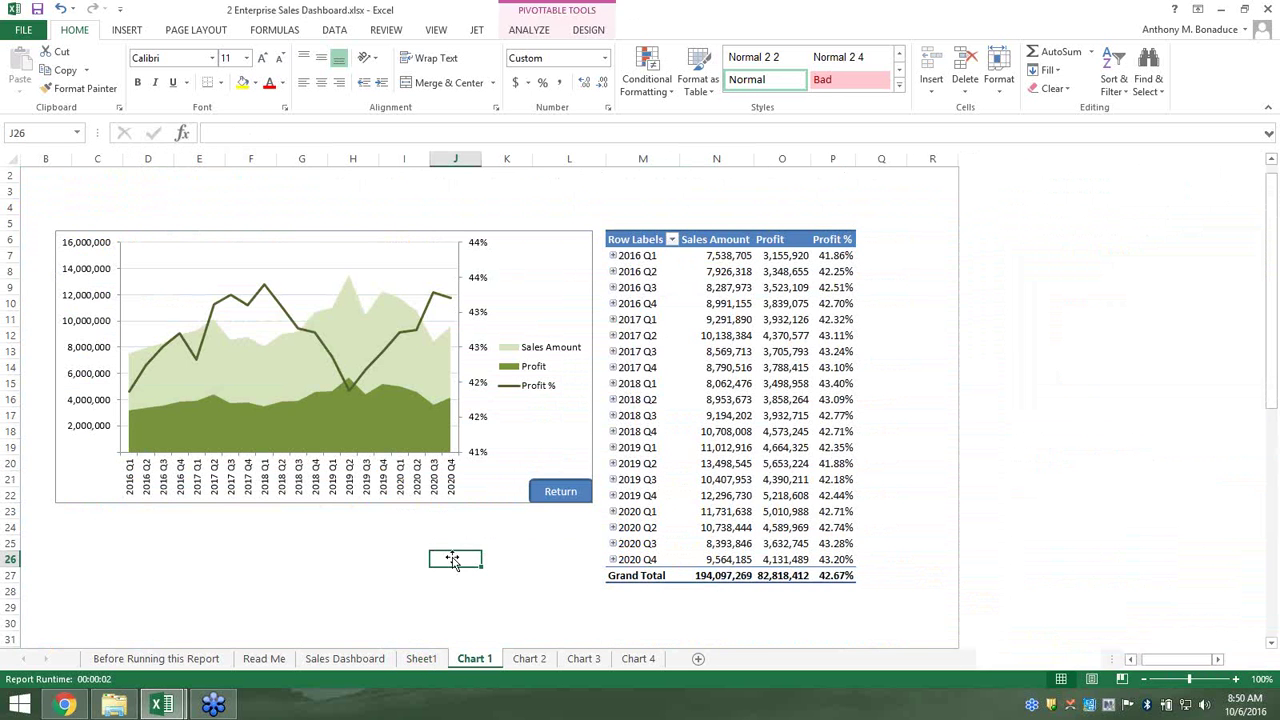
{"action": "left_click", "coordinate": [345, 659]}
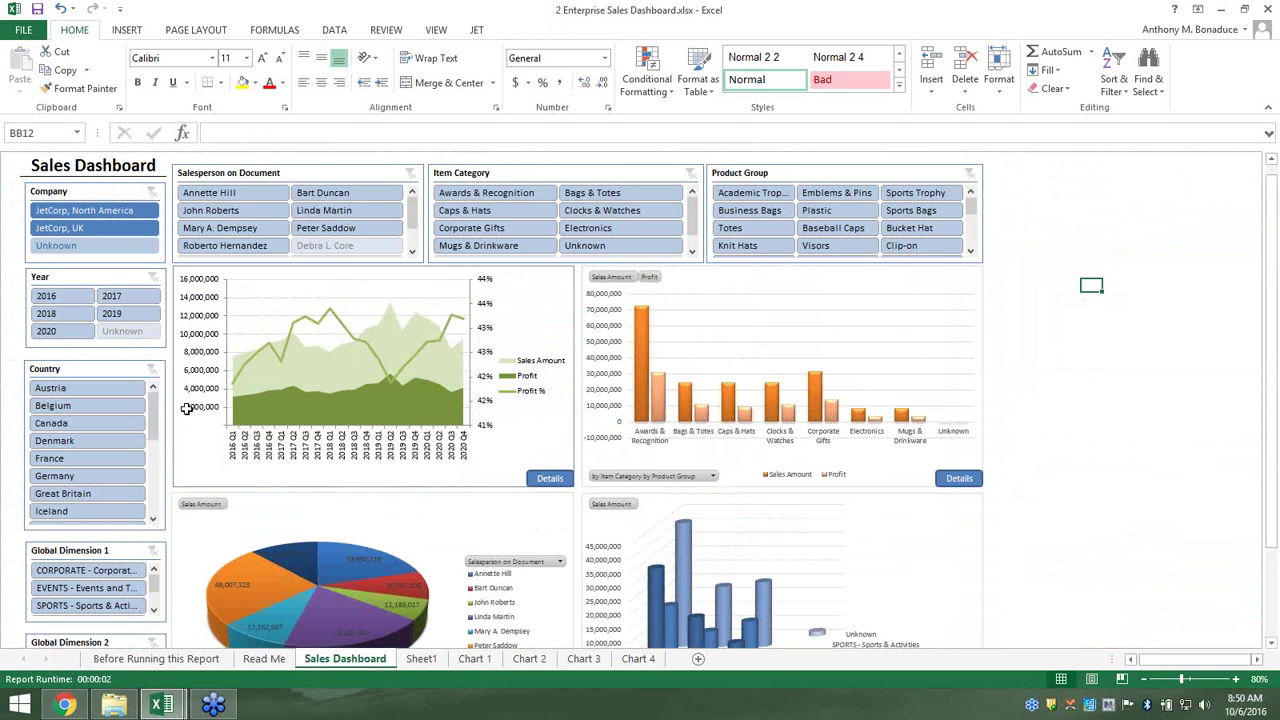
Filter the dashboard to JetCorp, North America, four salespeople and the year 2018
{"action": "left_click", "coordinate": [85, 212]}
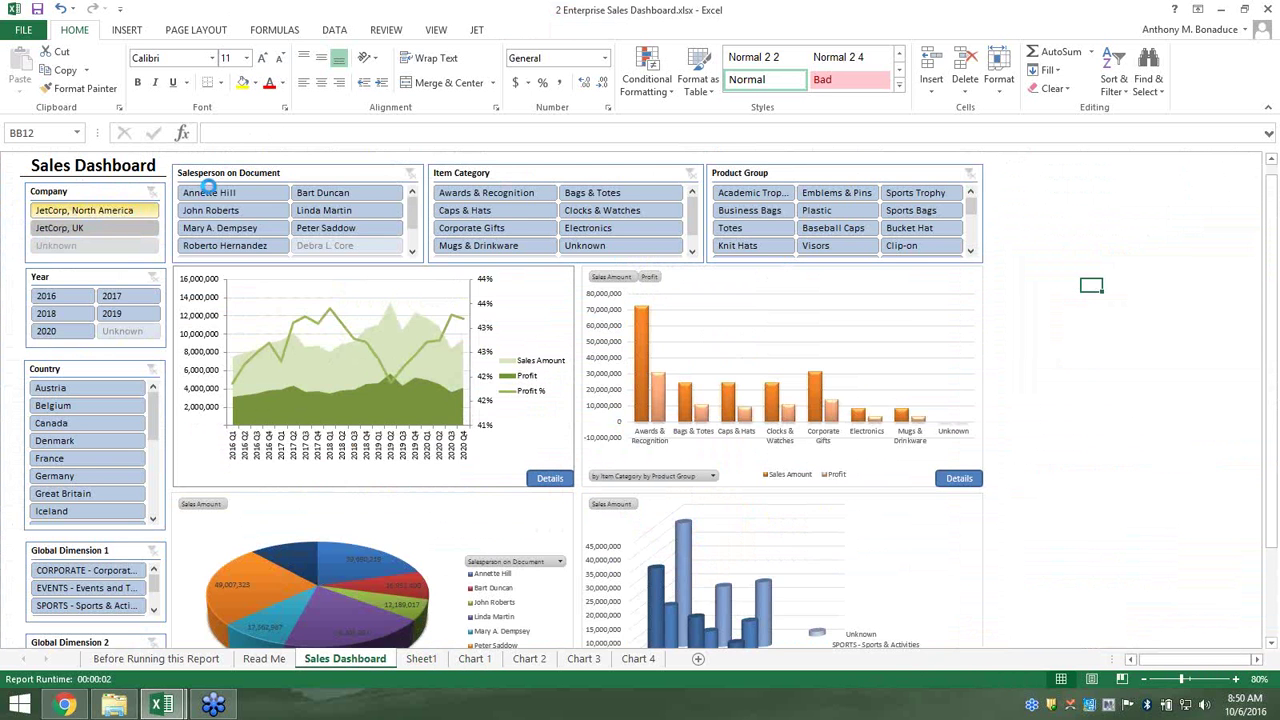
{"action": "left_click", "coordinate": [213, 193]}
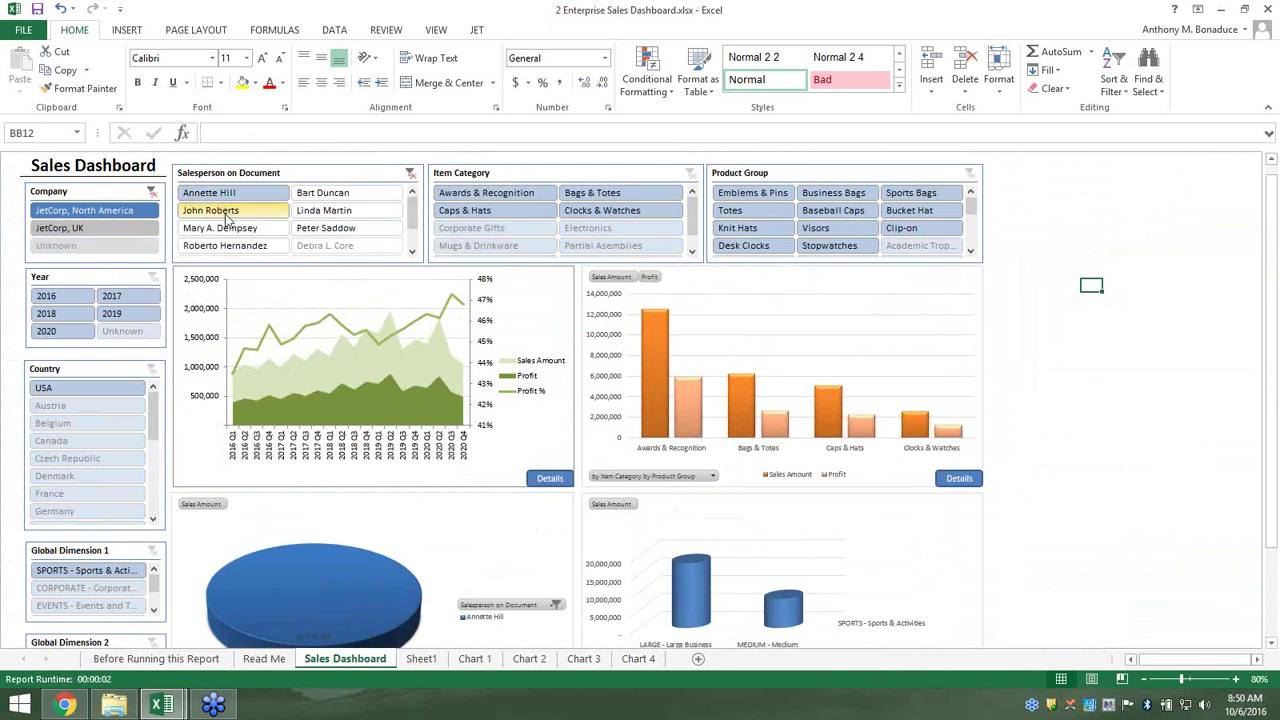
{"action": "left_click", "coordinate": [211, 210], "text": "ctrl"}
{"action": "left_click", "coordinate": [220, 228], "text": "ctrl"}
{"action": "left_click", "coordinate": [225, 245], "text": "ctrl"}
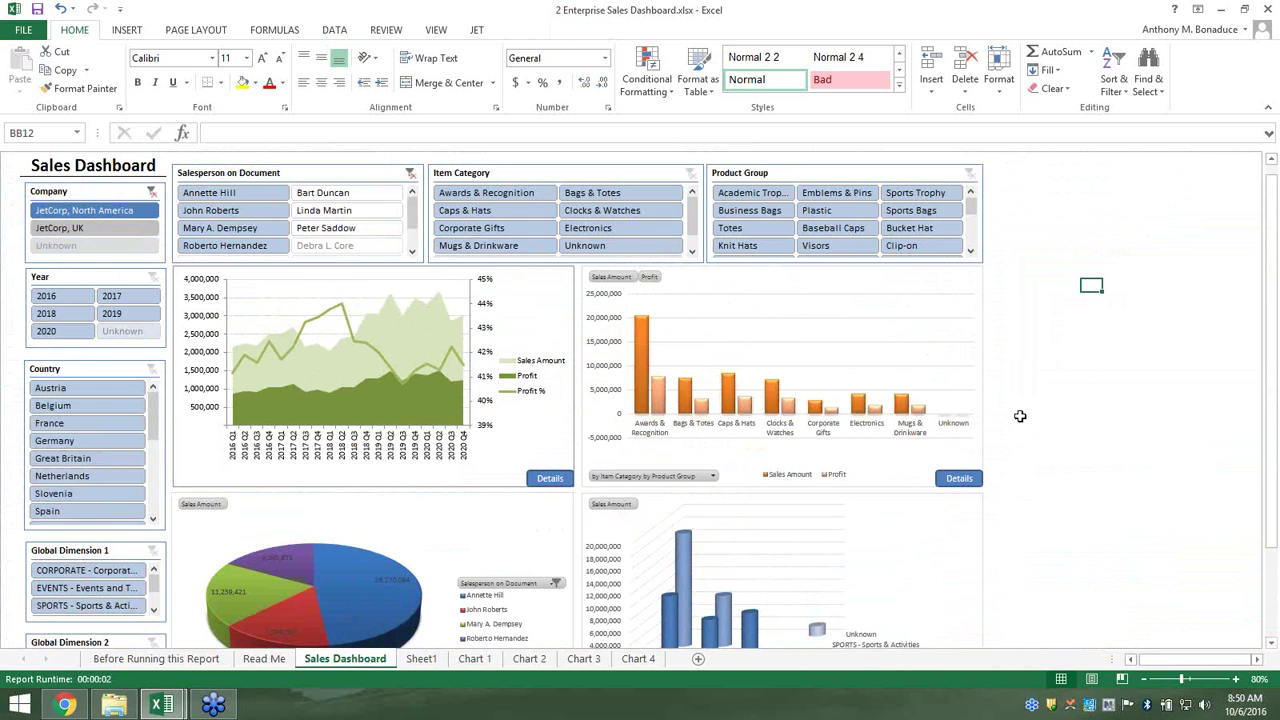
{"action": "scroll", "coordinate": [531, 534], "scroll_direction": "down", "scroll_amount": 2}
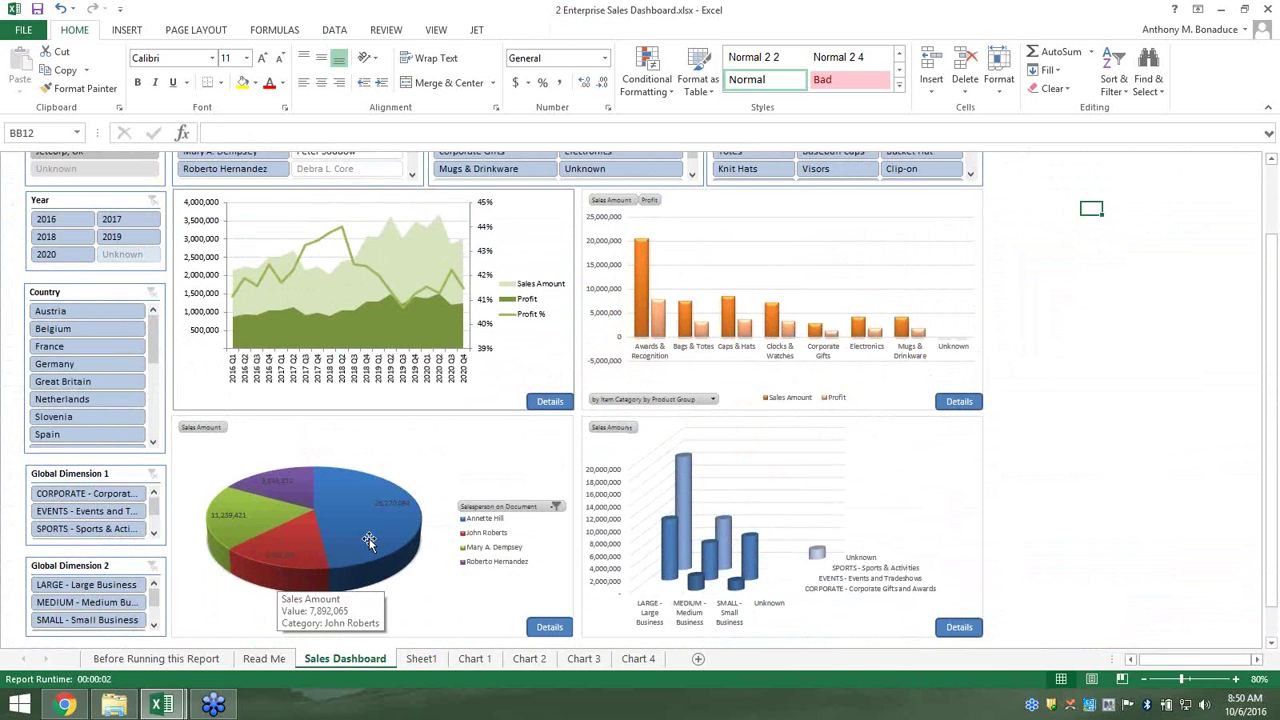
{"action": "mouse_move", "coordinate": [372, 540]}
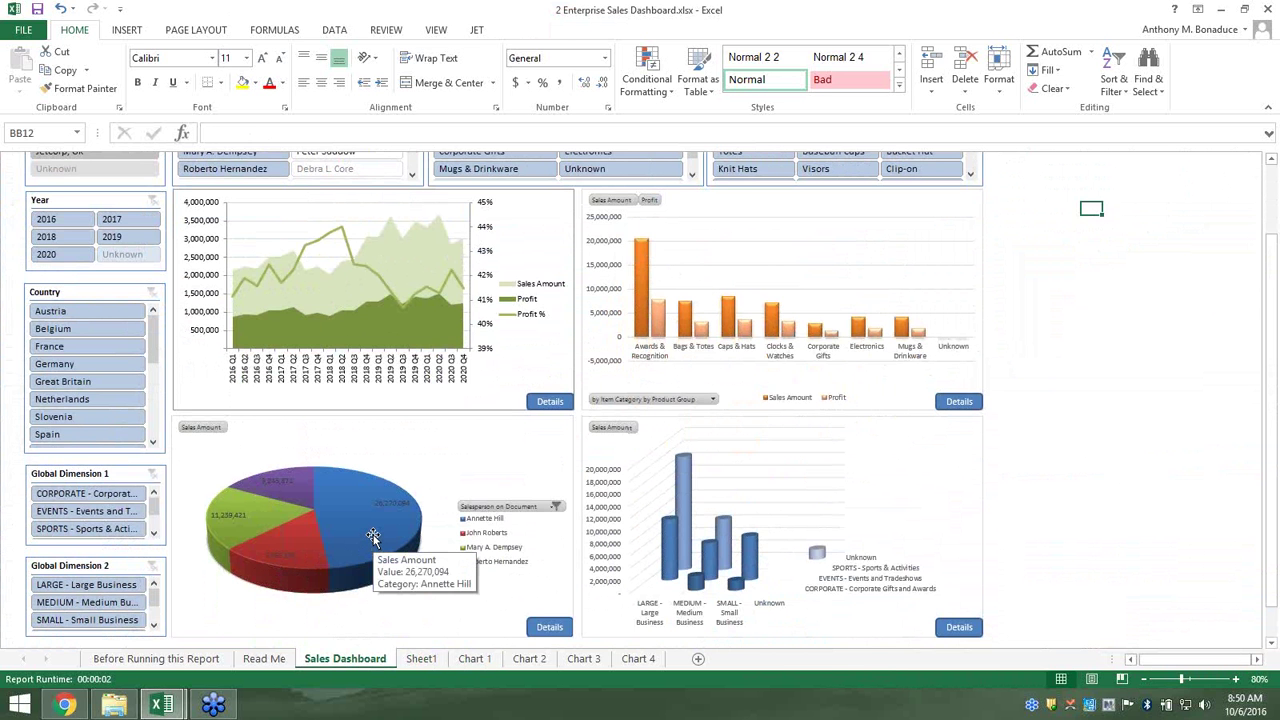
{"action": "left_click", "coordinate": [77, 238]}
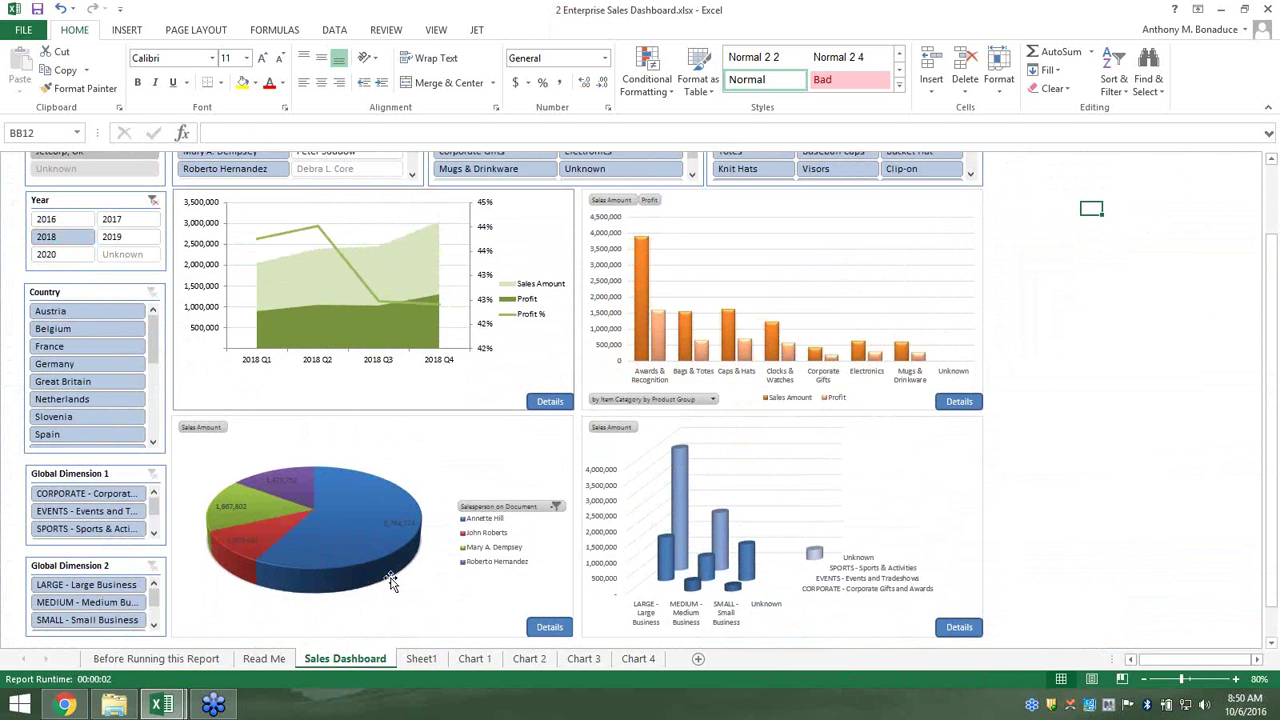
Close the dashboard workbook without saving changes
{"action": "left_click", "coordinate": [1134, 489]}
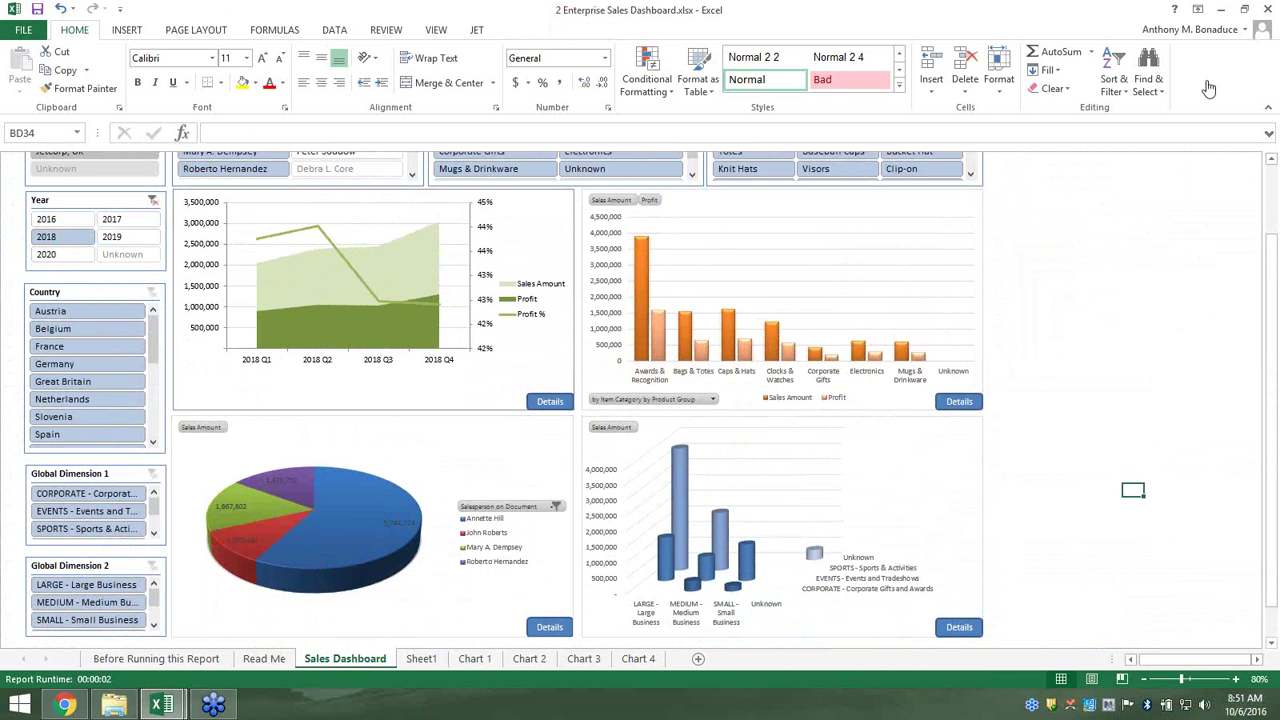
{"action": "left_click", "coordinate": [1268, 9]}
{"action": "left_click", "coordinate": [658, 372]}
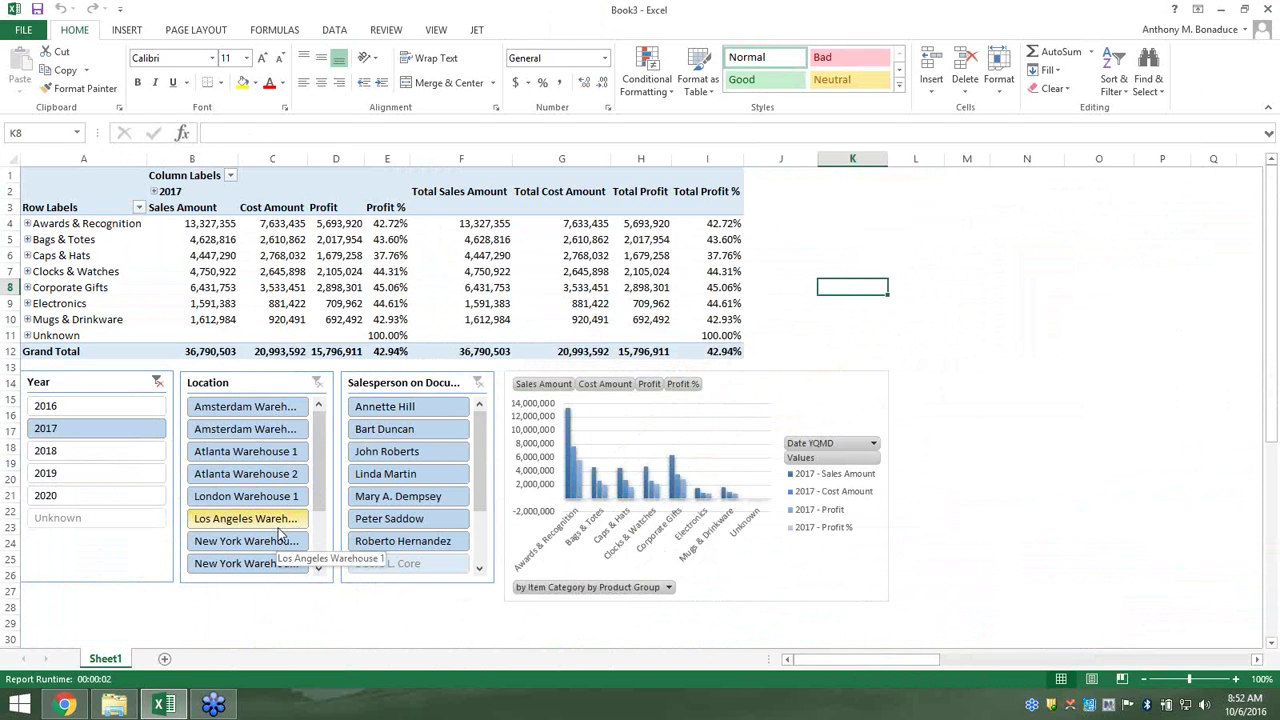
{"action": "left_click", "coordinate": [292, 609]}
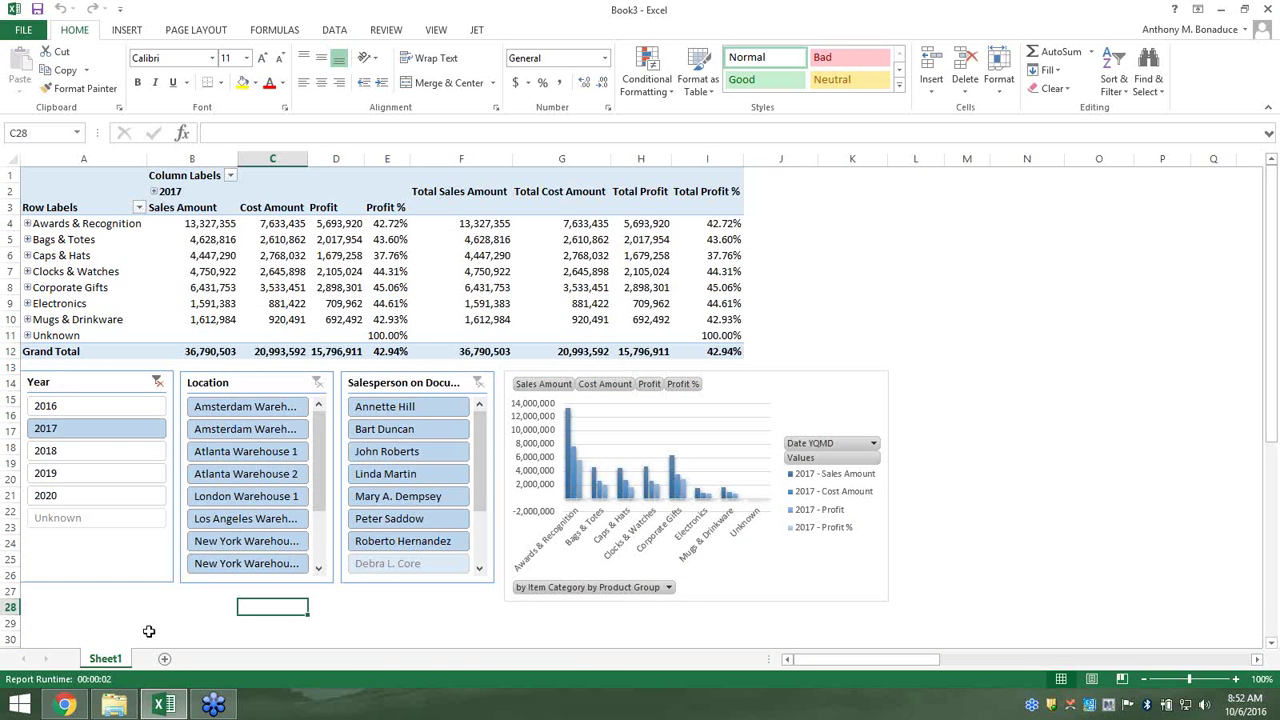
Search the Windows 8 Start screen for 'power' and launch Power BI Desktop
{"action": "left_click", "coordinate": [22, 706]}
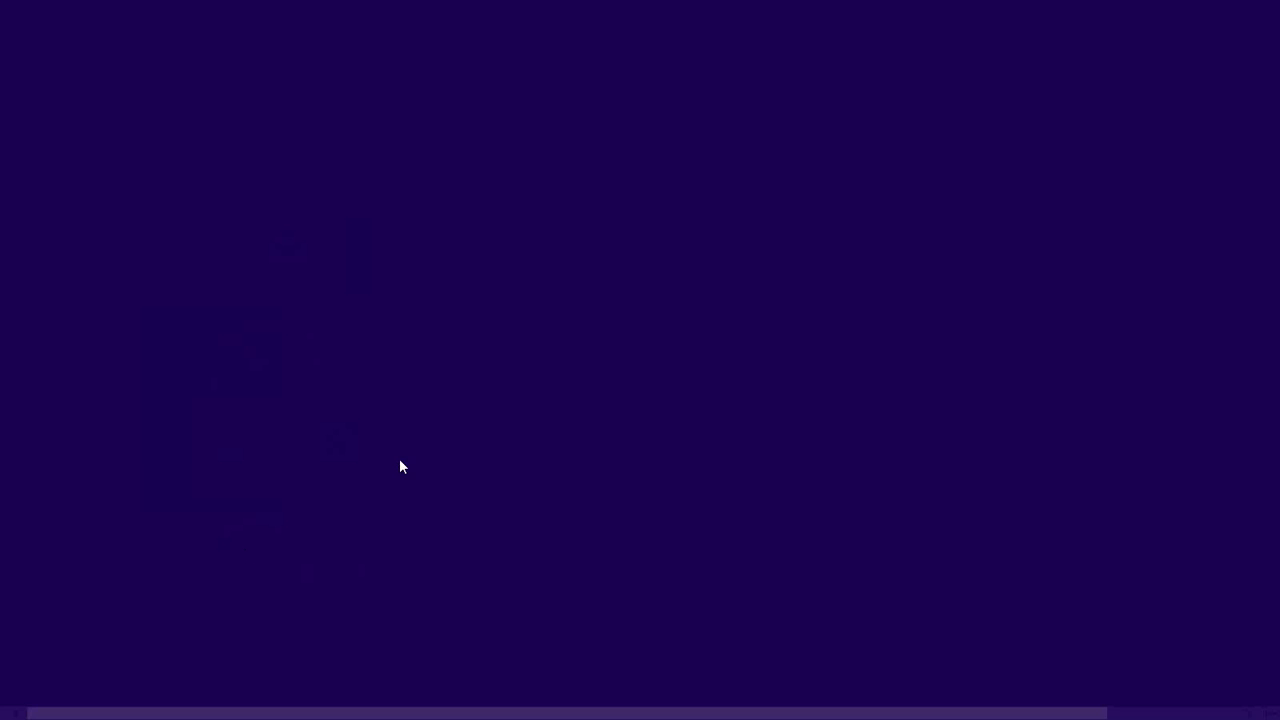
{"action": "type", "text": "powerPoint 2013"}
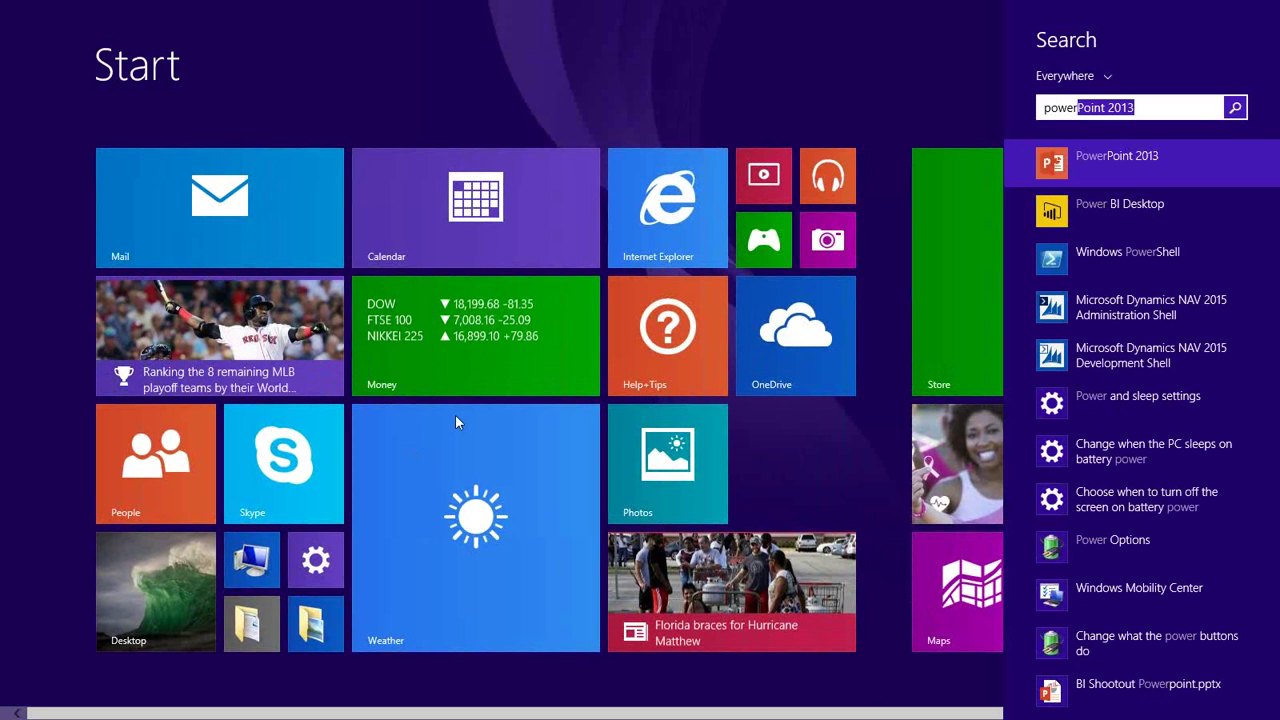
{"action": "left_click", "coordinate": [1119, 212]}
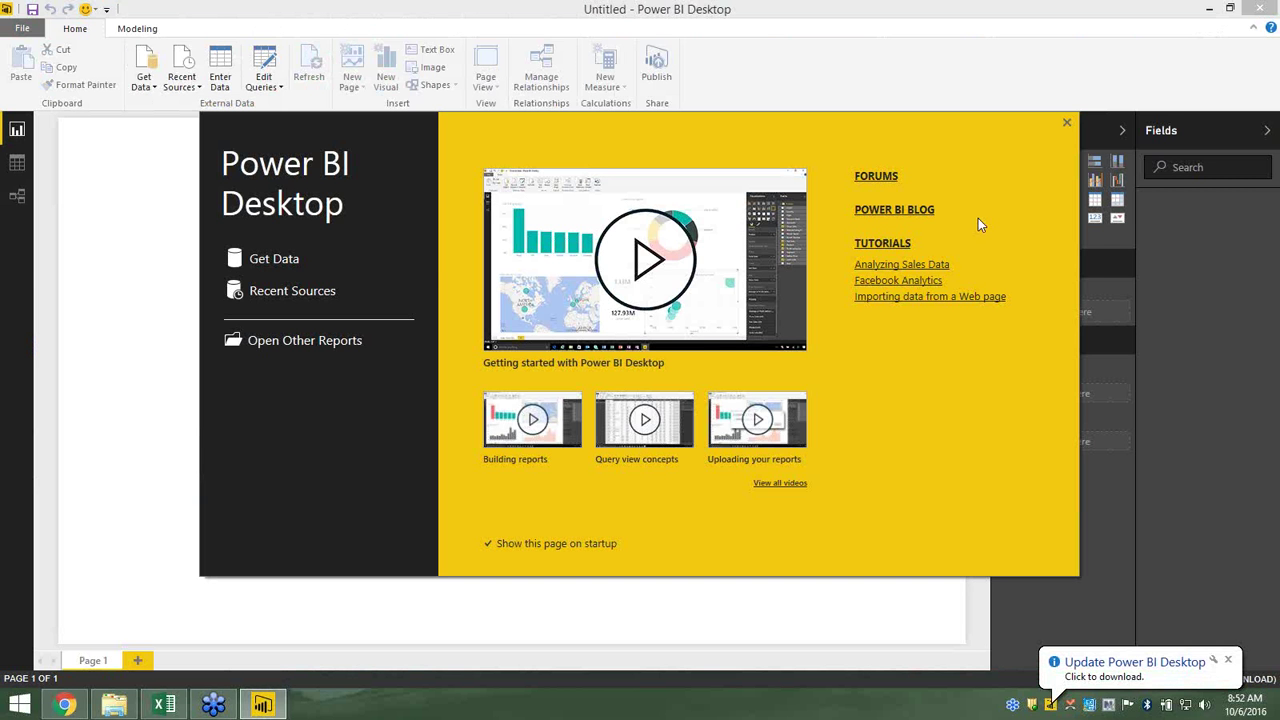
Open Get Data from the Power BI Desktop welcome screen to list available sources
{"action": "left_click", "coordinate": [287, 263]}
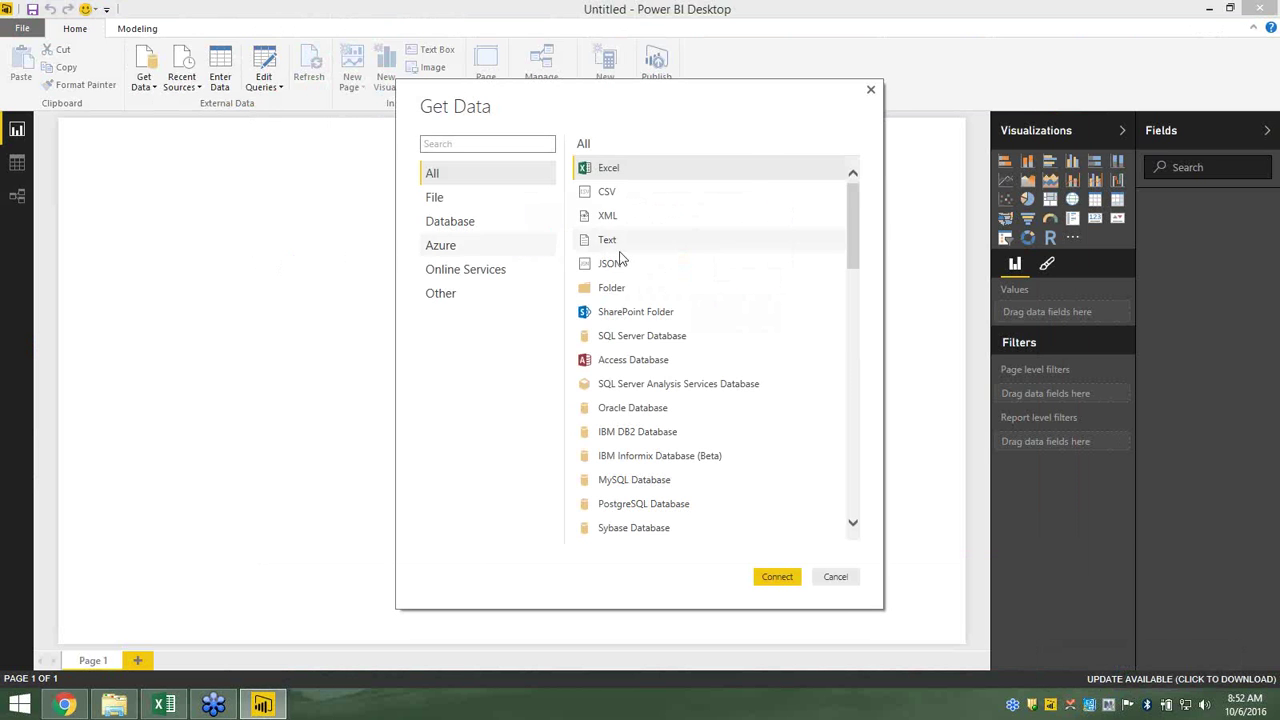
Connect to a SQL Server Database source on server localhost
{"action": "left_click", "coordinate": [676, 340]}
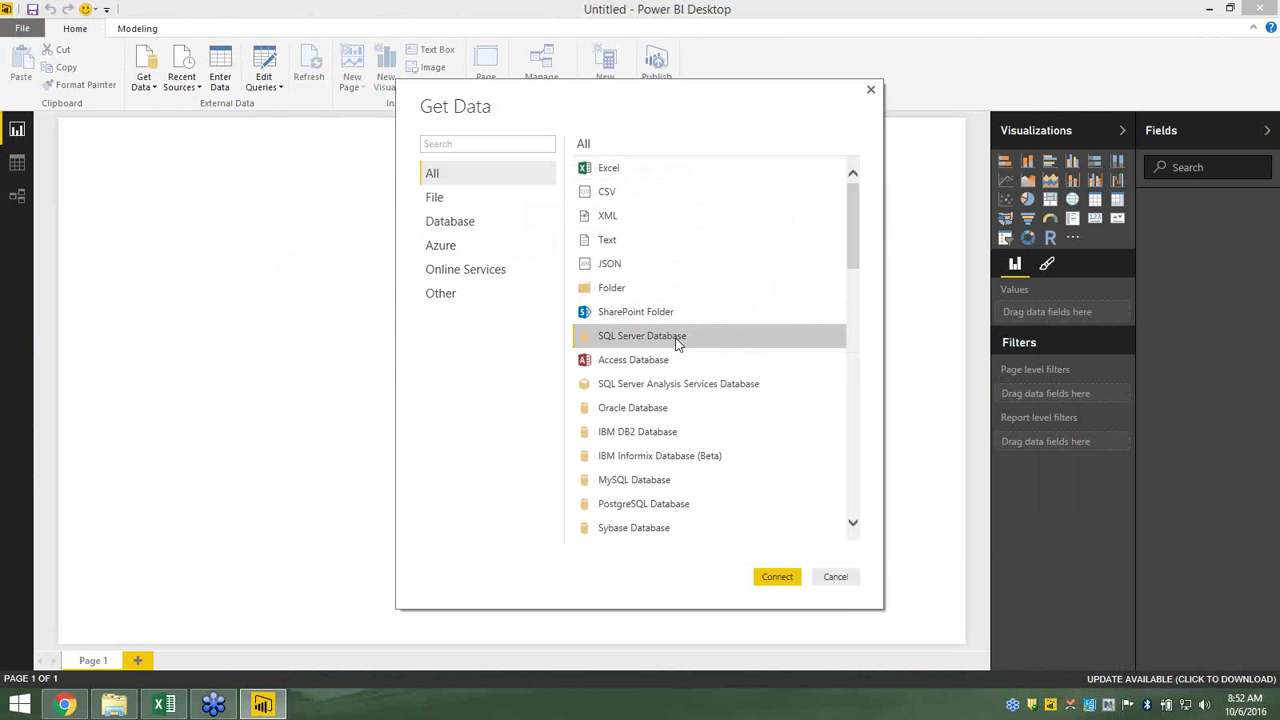
{"action": "left_click", "coordinate": [777, 578]}
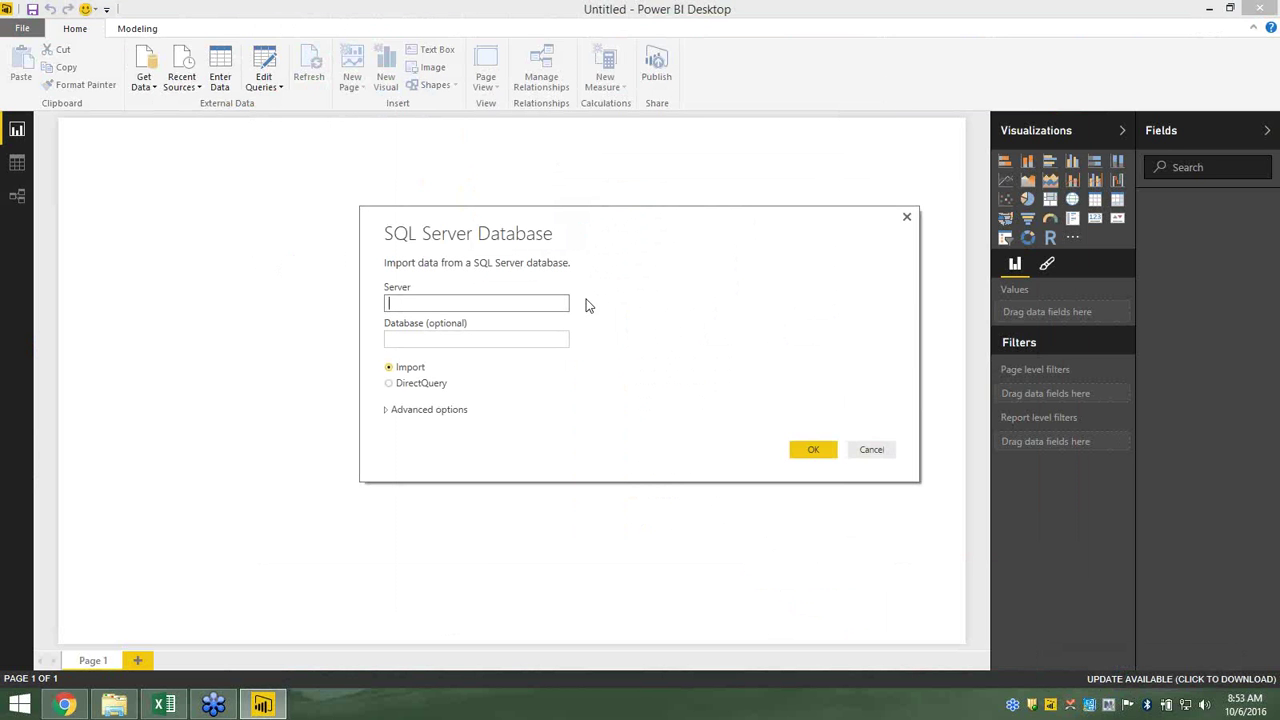
{"action": "type", "text": "localhost"}
{"action": "key", "text": "Return"}
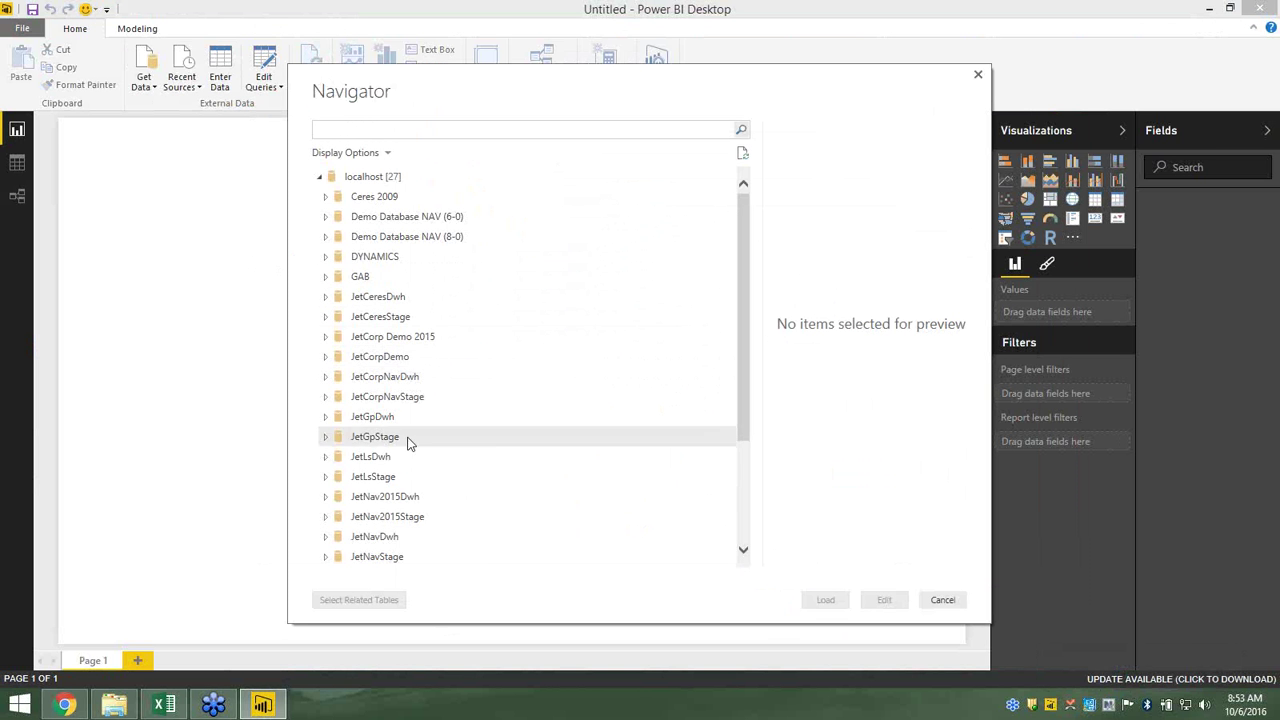
Browse the JetCorp Demo 2015 tables in Navigator, then cancel the import
{"action": "left_click", "coordinate": [325, 337]}
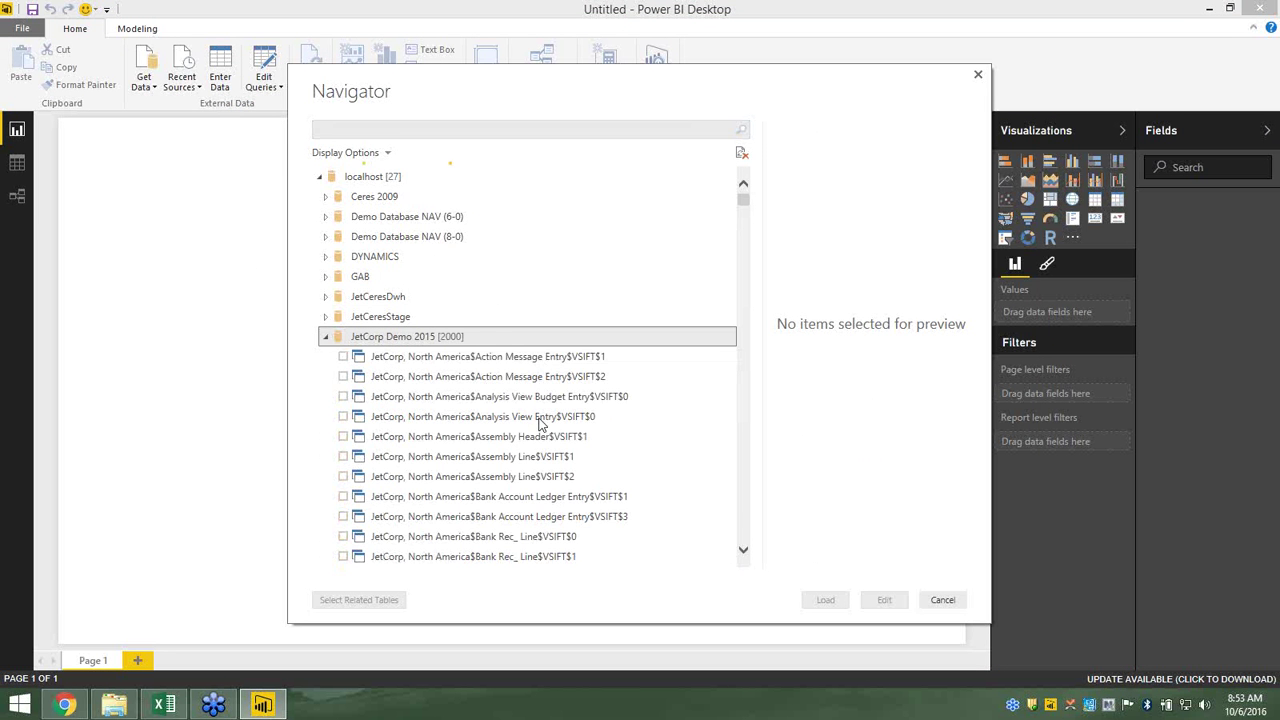
{"action": "scroll", "coordinate": [540, 424], "scroll_direction": "down", "scroll_amount": 10}
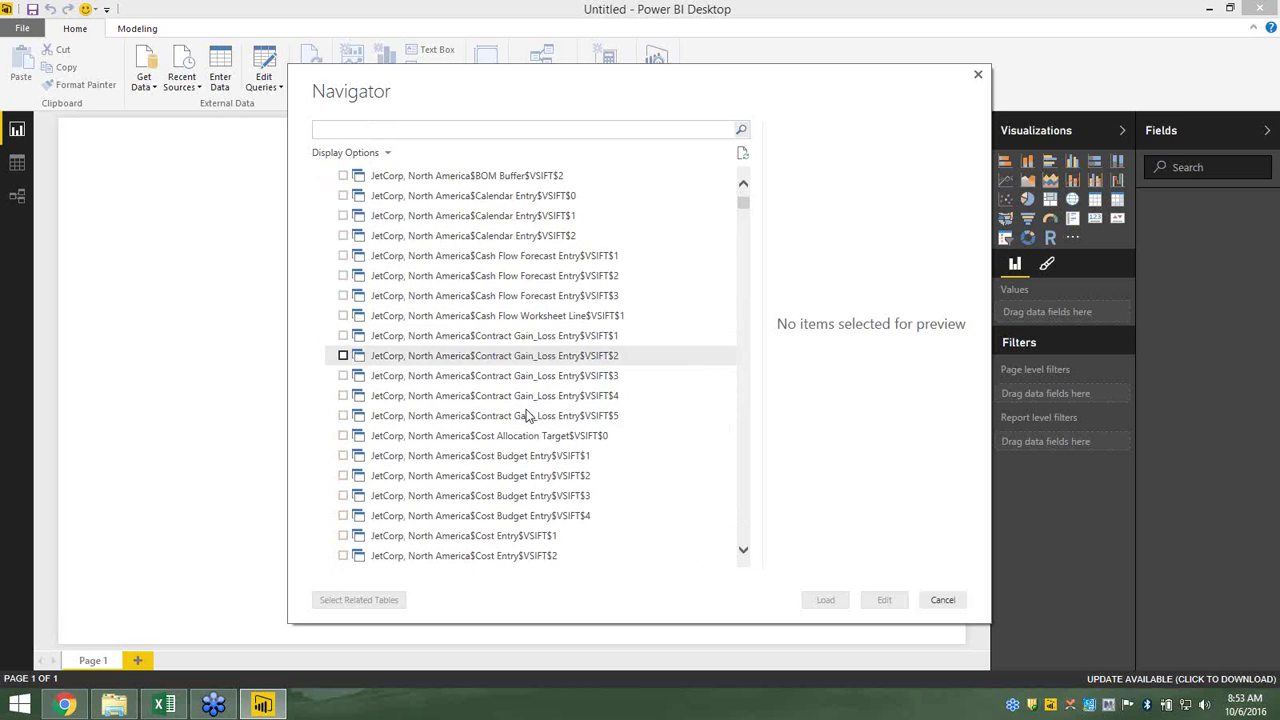
{"action": "scroll", "coordinate": [528, 415], "scroll_direction": "down", "scroll_amount": 20}
{"action": "scroll", "coordinate": [528, 410], "scroll_direction": "down", "scroll_amount": 20}
{"action": "scroll", "coordinate": [528, 400], "scroll_direction": "down", "scroll_amount": 20}
{"action": "scroll", "coordinate": [528, 395], "scroll_direction": "down", "scroll_amount": 20}
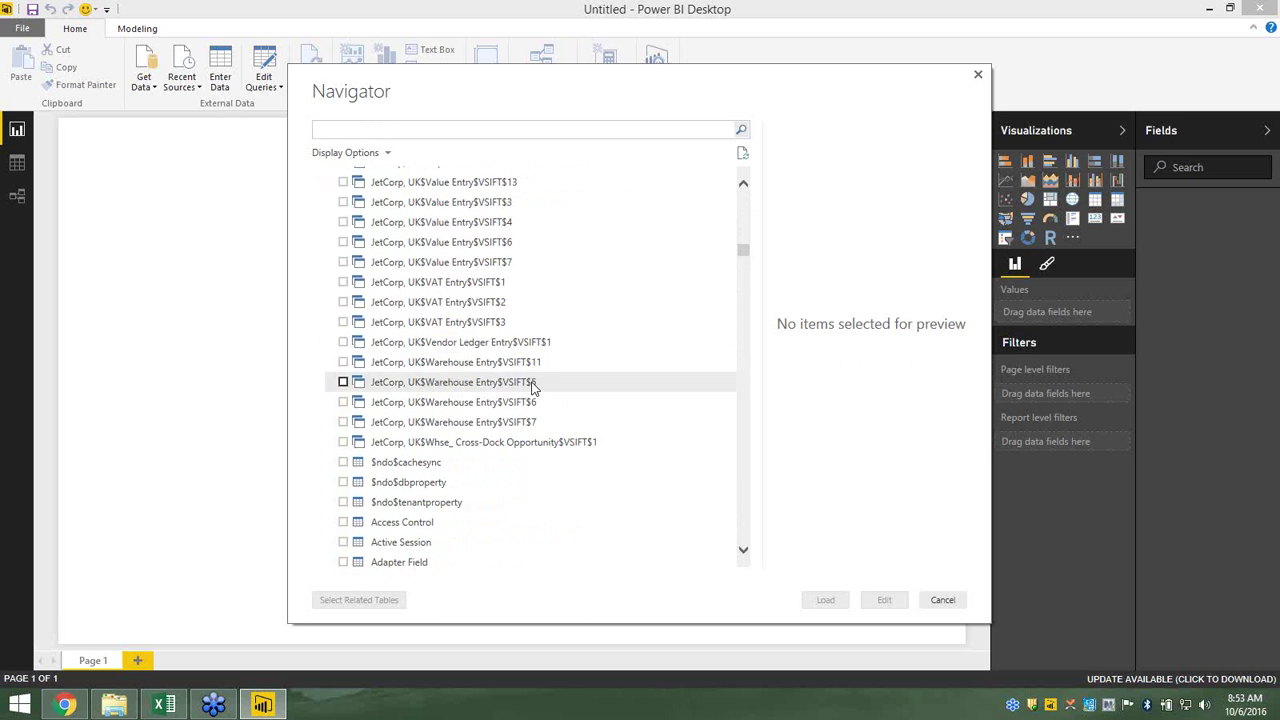
{"action": "scroll", "coordinate": [533, 388], "scroll_direction": "down", "scroll_amount": 20}
{"action": "scroll", "coordinate": [535, 390], "scroll_direction": "down", "scroll_amount": 20}
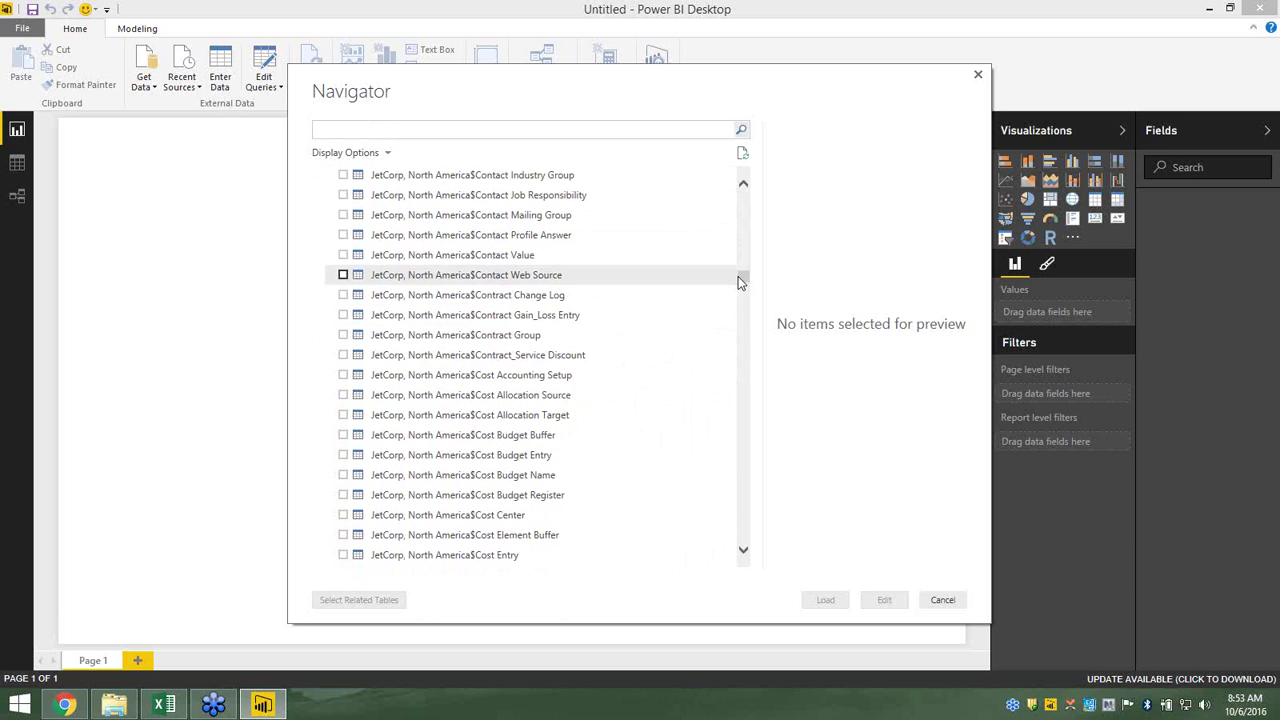
{"action": "left_click_drag", "start_coordinate": [741, 277], "coordinate": [738, 495]}
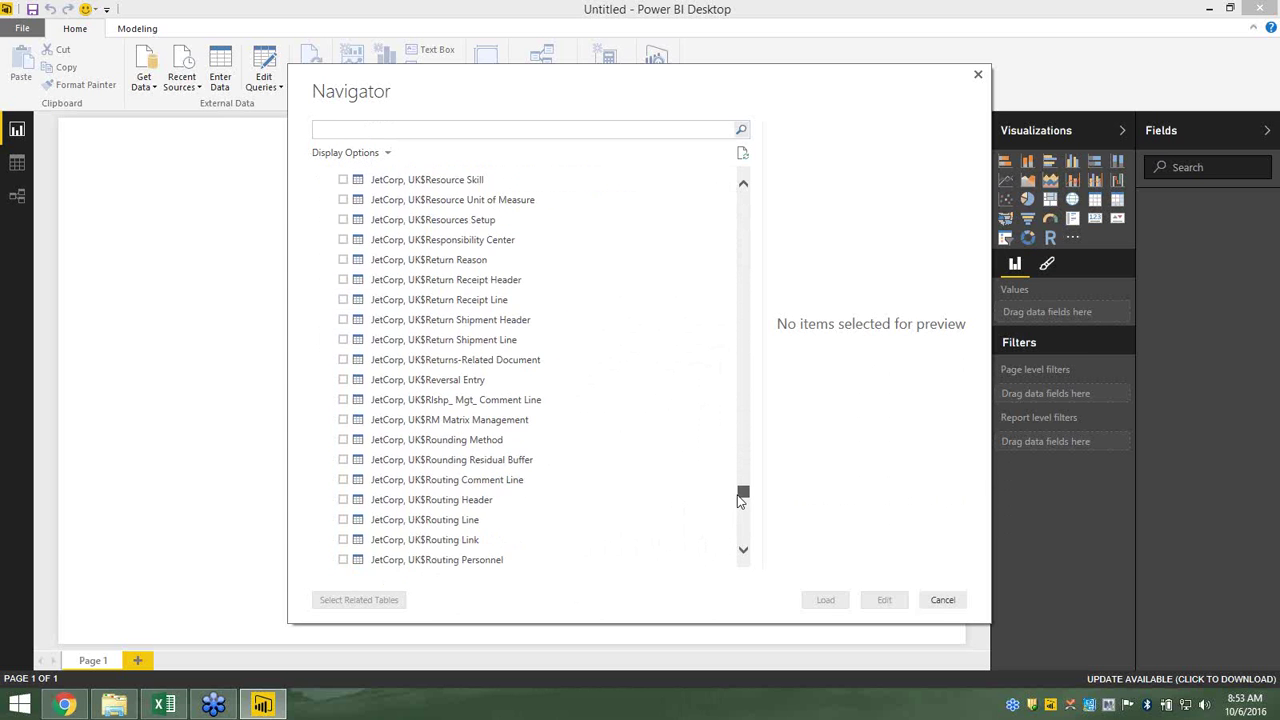
{"action": "left_click", "coordinate": [940, 602]}
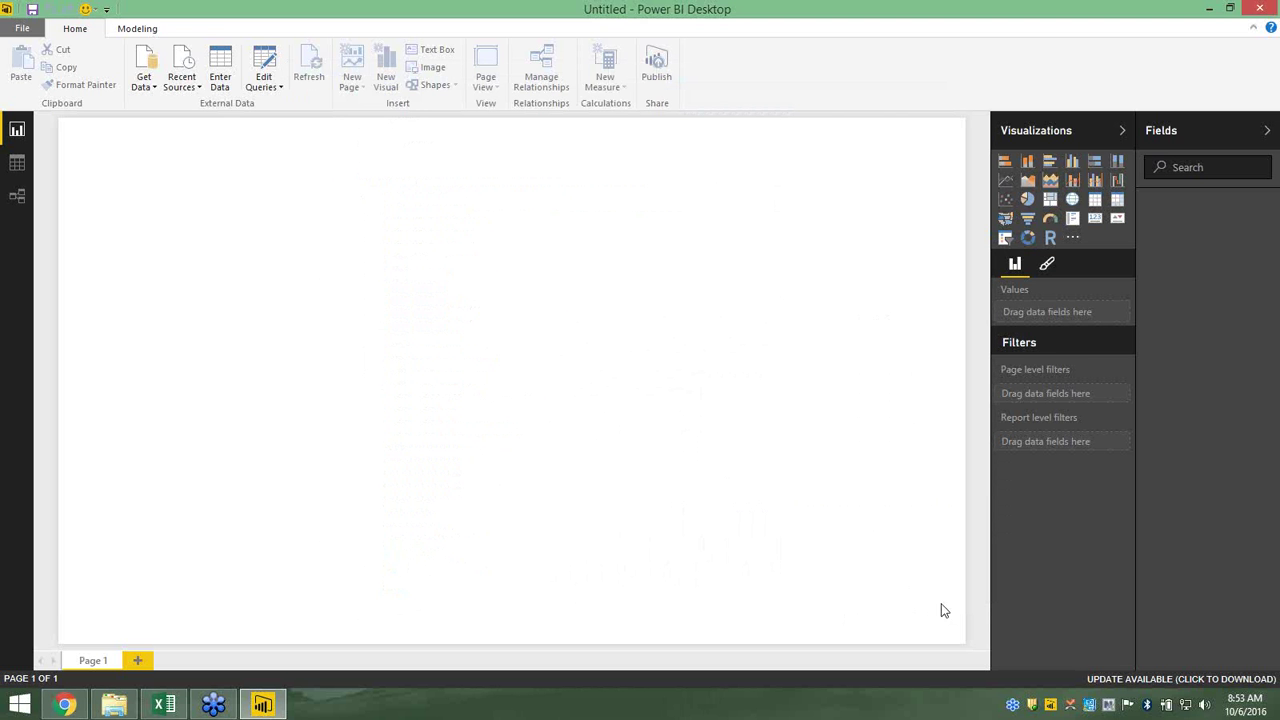
Connect to SQL Server Analysis Services on localhost and load the JetNav2015Olap Sales cube
{"action": "left_click", "coordinate": [148, 58]}
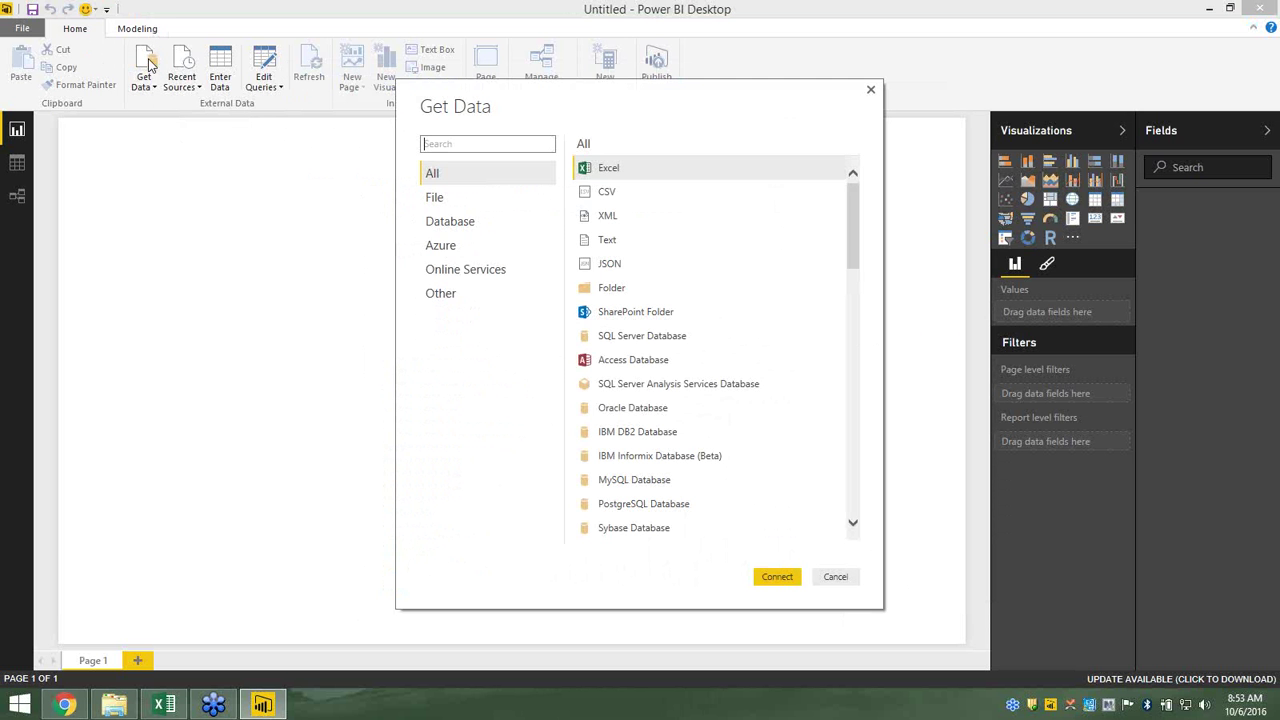
{"action": "left_click", "coordinate": [689, 383]}
{"action": "left_click", "coordinate": [779, 578]}
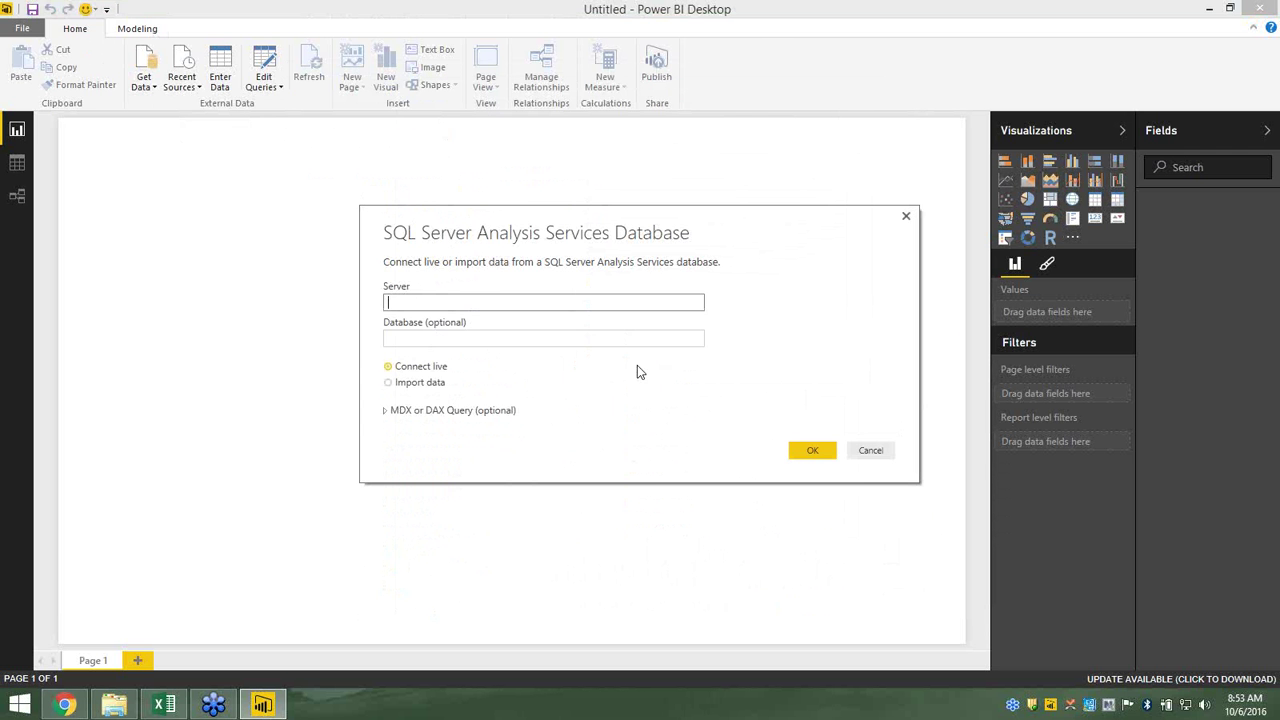
{"action": "type", "text": "localhost"}
{"action": "key", "text": "Return"}
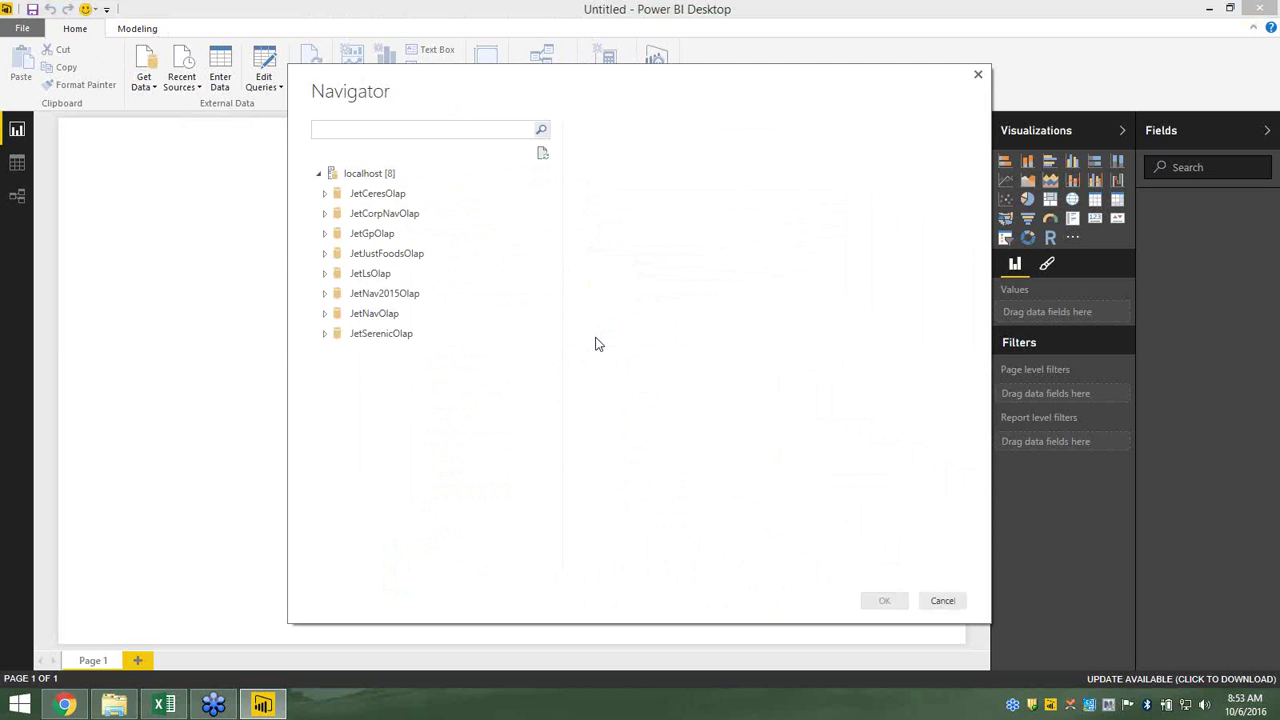
{"action": "left_click", "coordinate": [325, 298]}
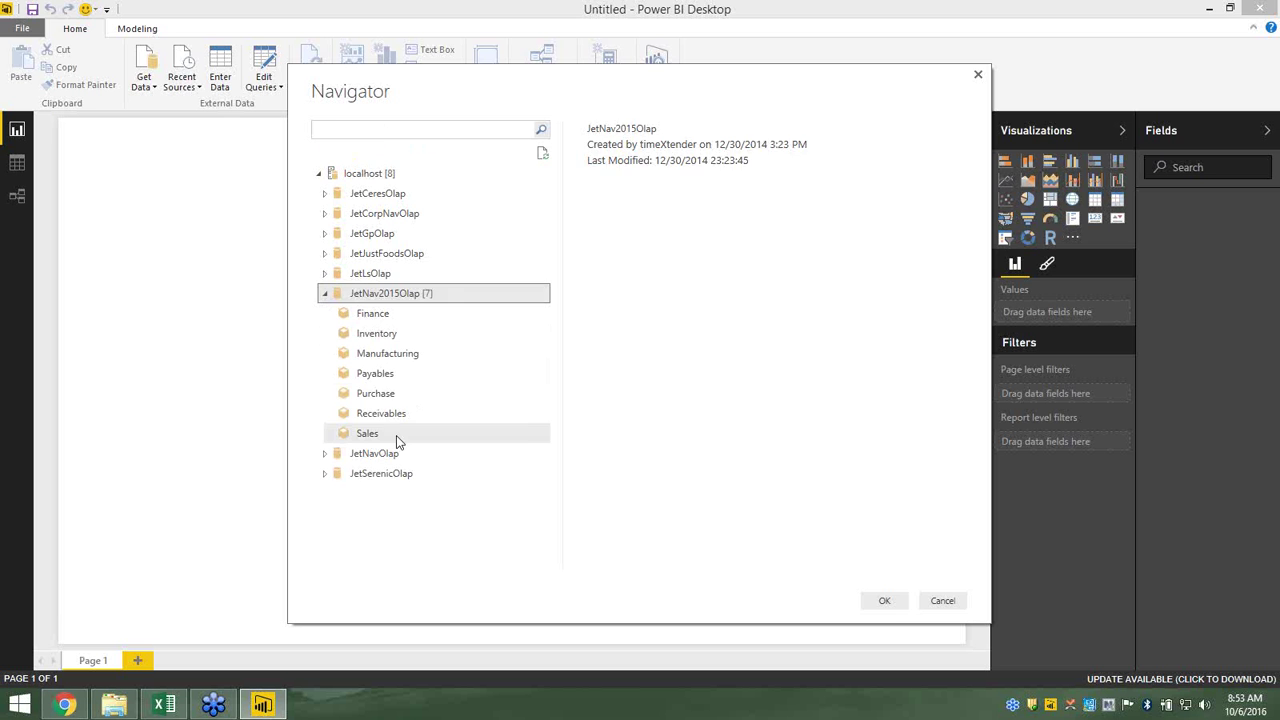
{"action": "left_click", "coordinate": [393, 433]}
{"action": "left_click", "coordinate": [885, 601]}
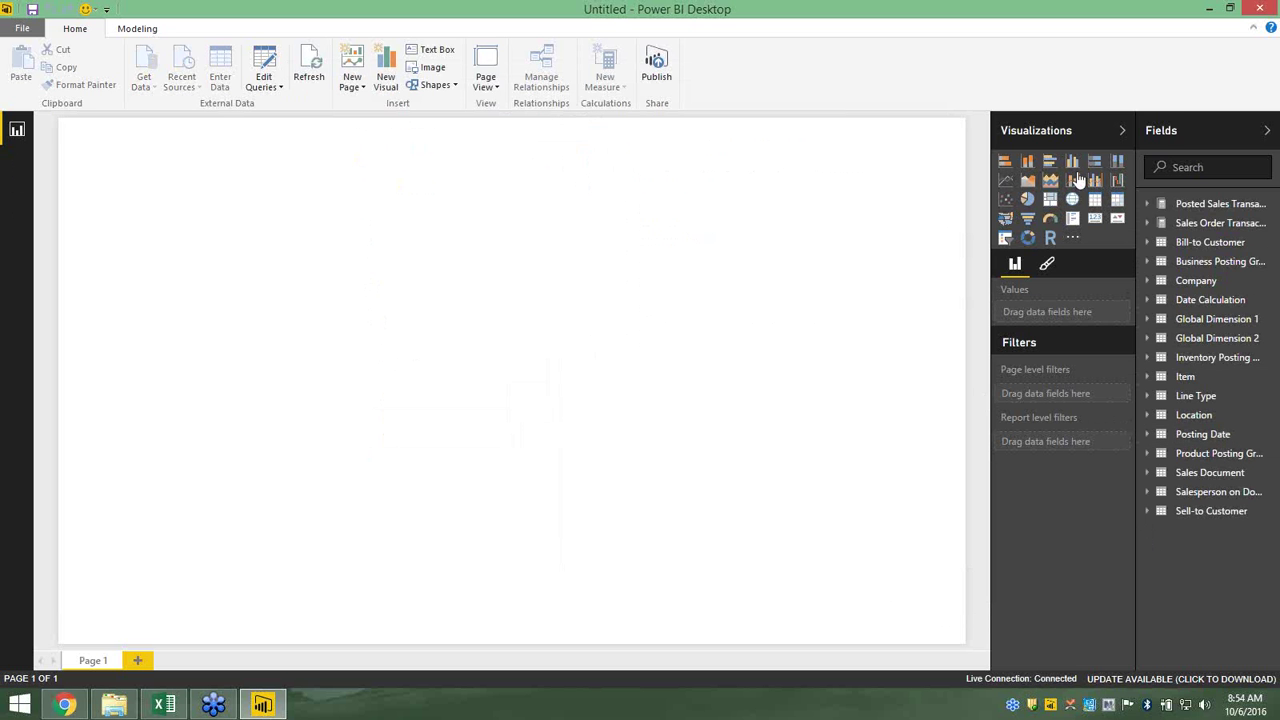
Create a widened Sales Amount by Salesperson on Document column chart
{"action": "left_click", "coordinate": [1150, 206]}
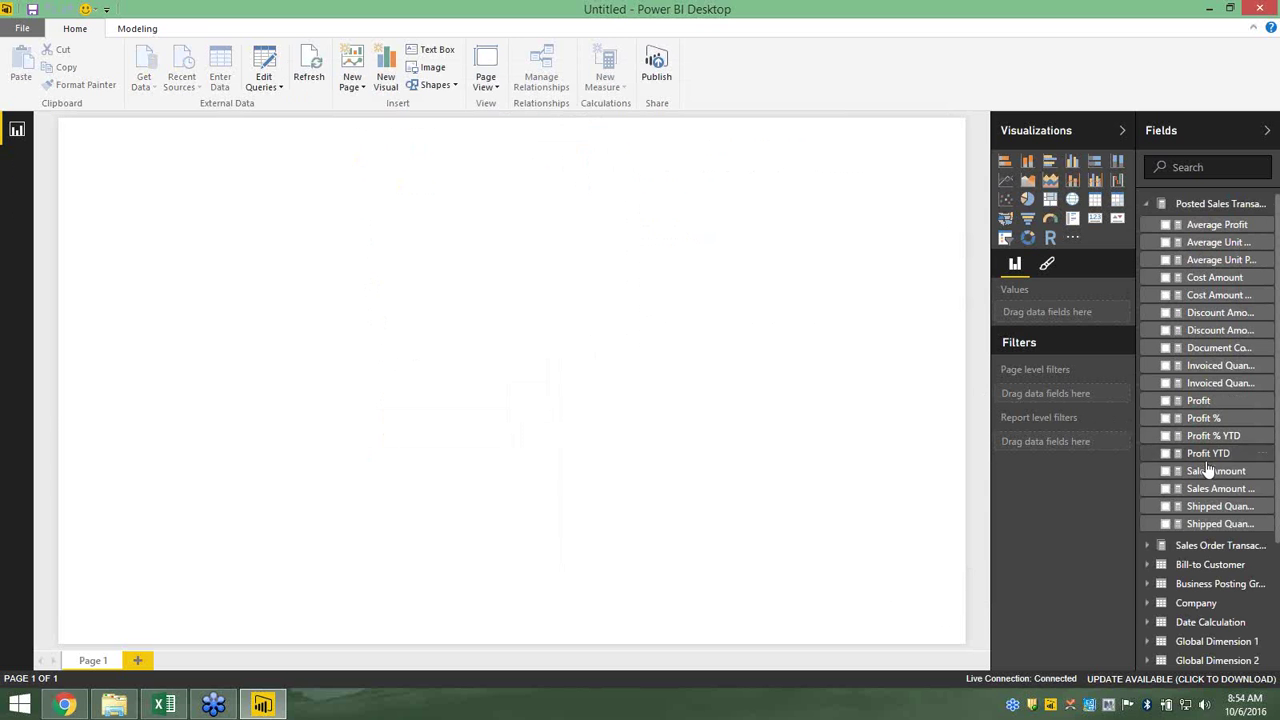
{"action": "left_click_drag", "start_coordinate": [1214, 471], "coordinate": [121, 567]}
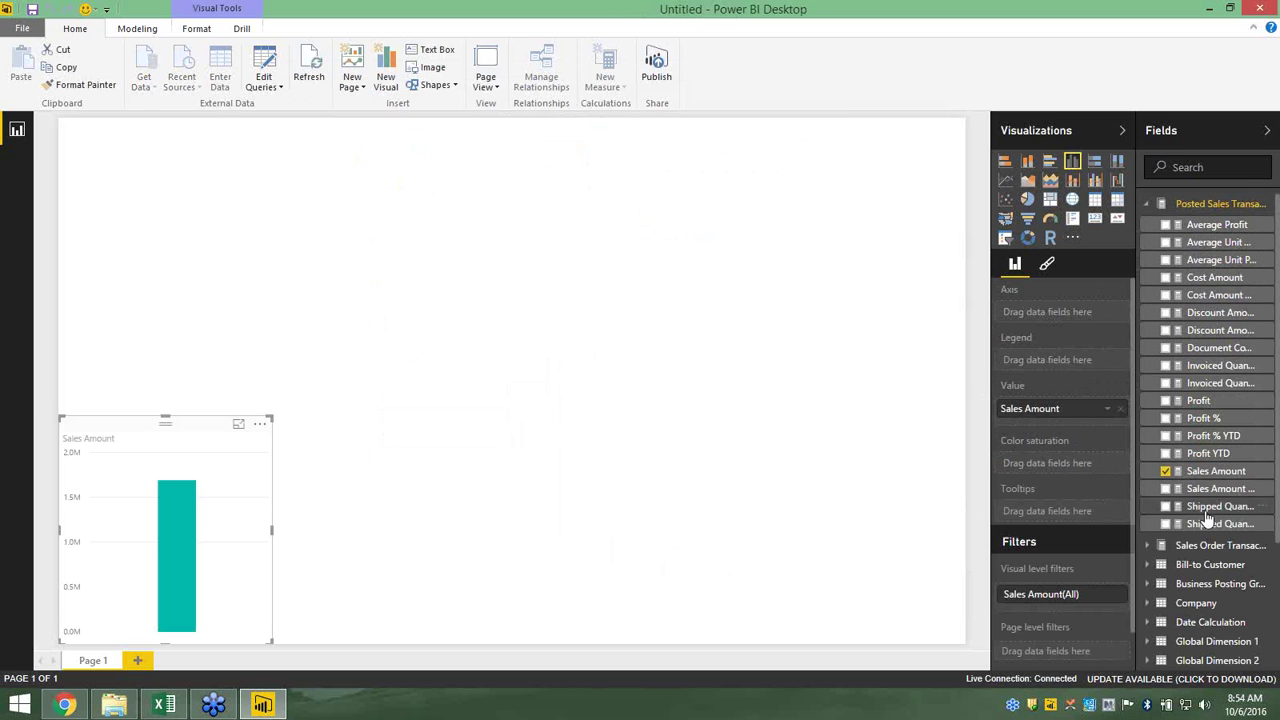
{"action": "scroll", "coordinate": [1206, 525], "scroll_direction": "down", "scroll_amount": 3}
{"action": "left_click", "coordinate": [1159, 645]}
{"action": "left_click_drag", "start_coordinate": [1200, 663], "coordinate": [200, 495]}
{"action": "left_click_drag", "start_coordinate": [270, 642], "coordinate": [429, 647]}
{"action": "left_click", "coordinate": [429, 636]}
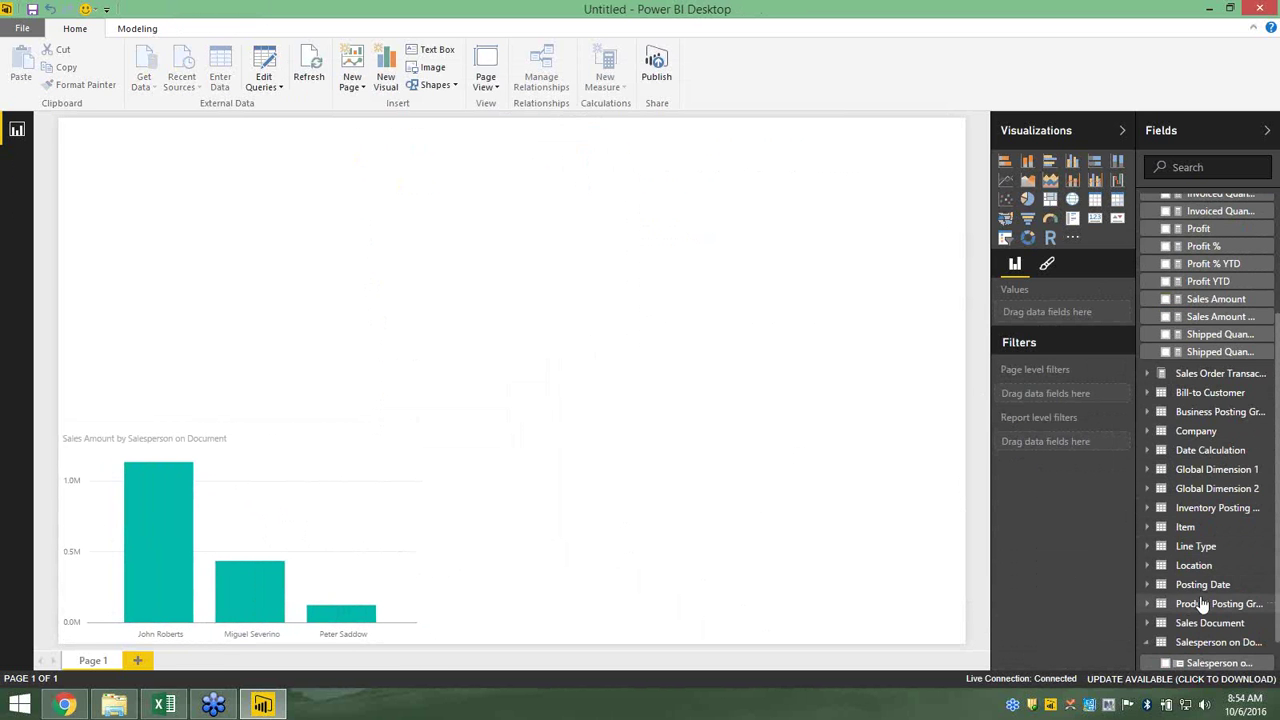
Build an enlarged Profit by Item Category column chart at top-left, then add another Sales Amount chart
{"action": "left_click_drag", "start_coordinate": [1198, 229], "coordinate": [268, 244]}
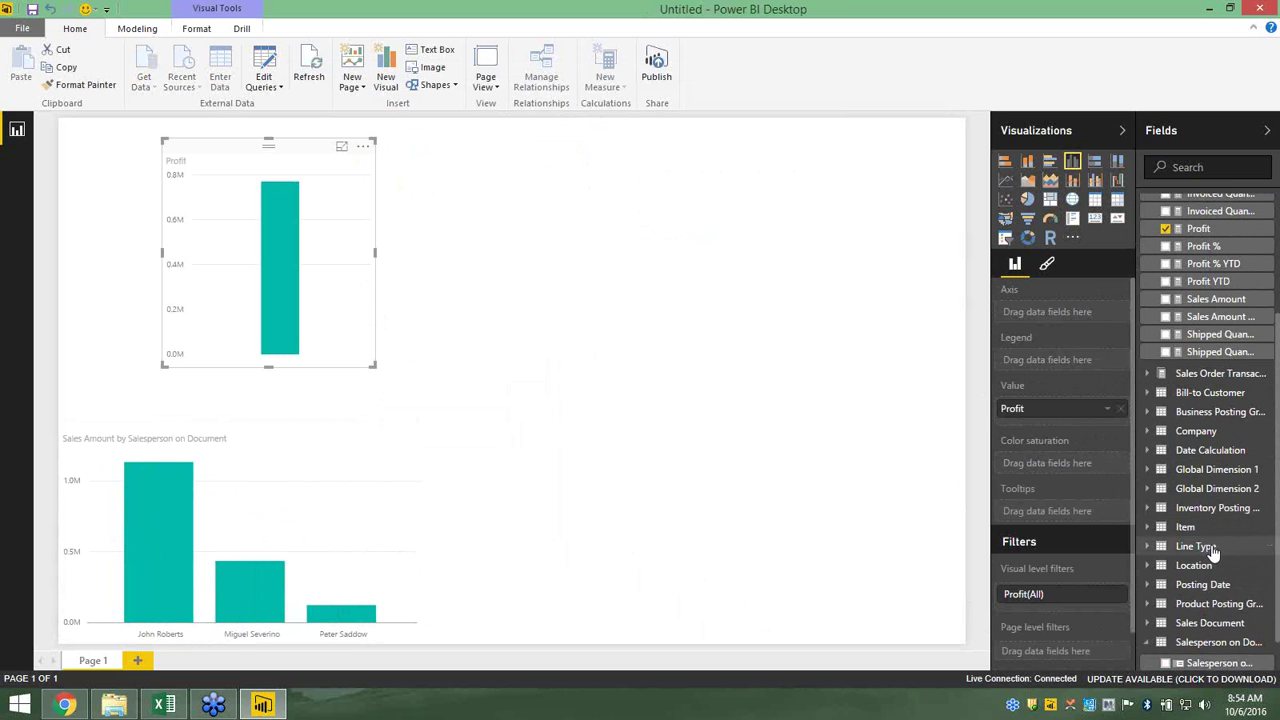
{"action": "scroll", "coordinate": [1215, 558], "scroll_direction": "down", "scroll_amount": 1}
{"action": "scroll", "coordinate": [1215, 560], "scroll_direction": "up", "scroll_amount": 4}
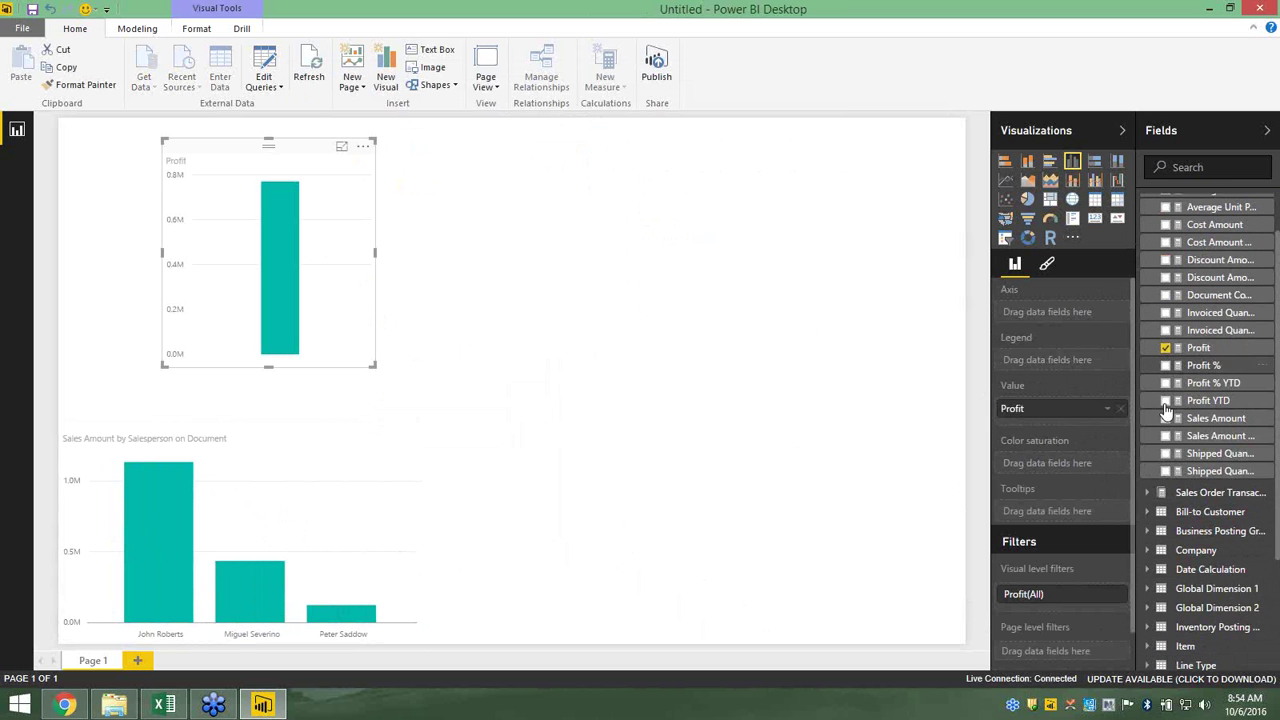
{"action": "scroll", "coordinate": [1161, 625], "scroll_direction": "down", "scroll_amount": 2}
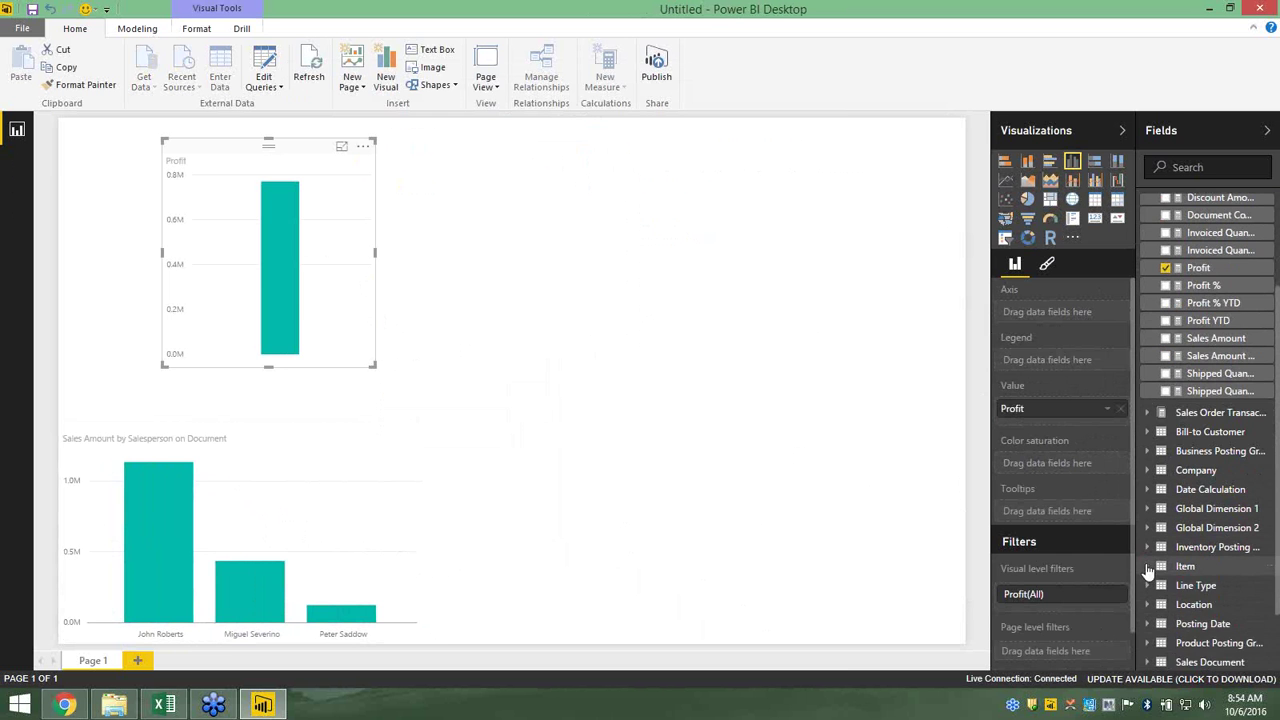
{"action": "left_click", "coordinate": [1149, 566]}
{"action": "left_click_drag", "start_coordinate": [1215, 606], "coordinate": [300, 218]}
{"action": "left_click_drag", "start_coordinate": [369, 370], "coordinate": [518, 366]}
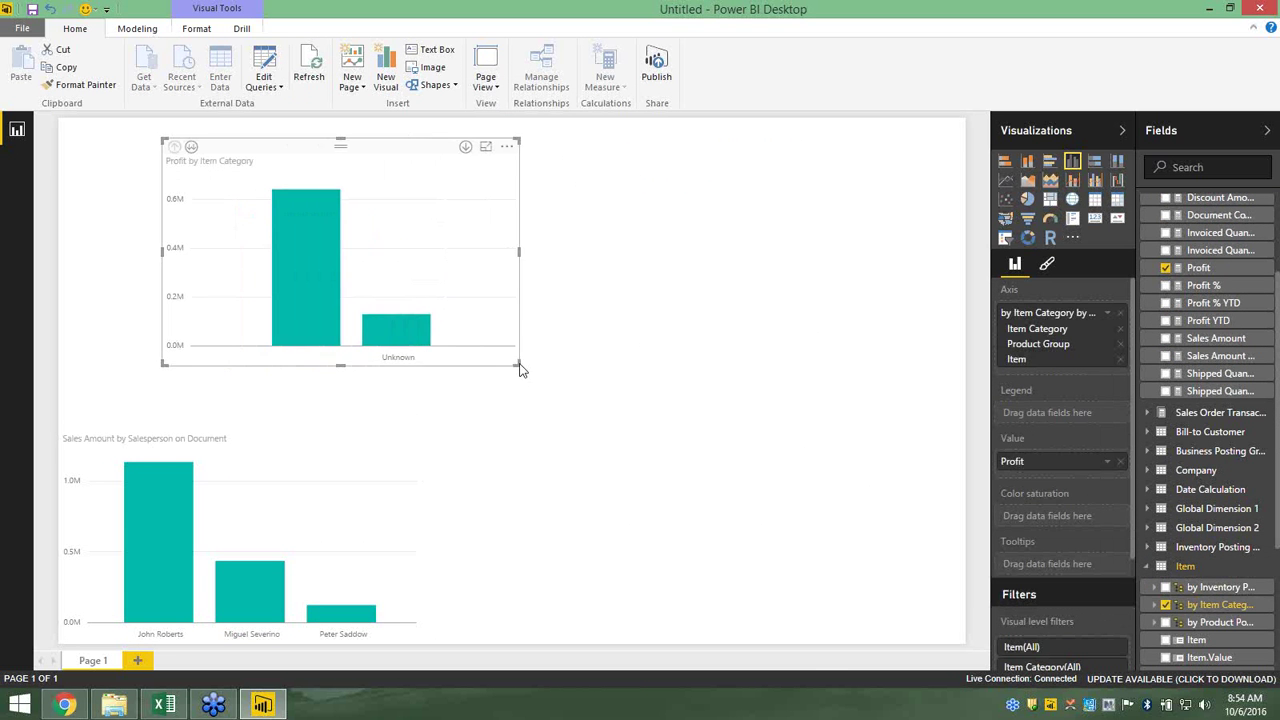
{"action": "left_click_drag", "start_coordinate": [404, 157], "coordinate": [283, 133]}
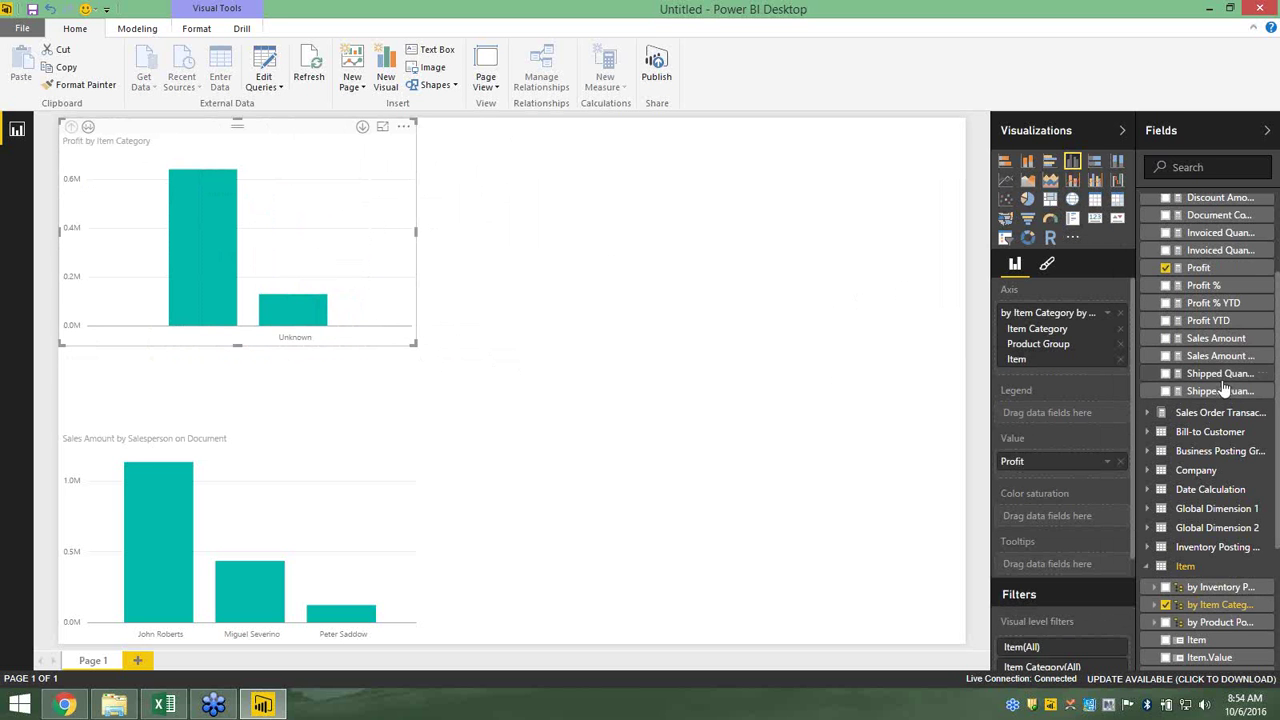
{"action": "left_click_drag", "start_coordinate": [1214, 342], "coordinate": [614, 294]}
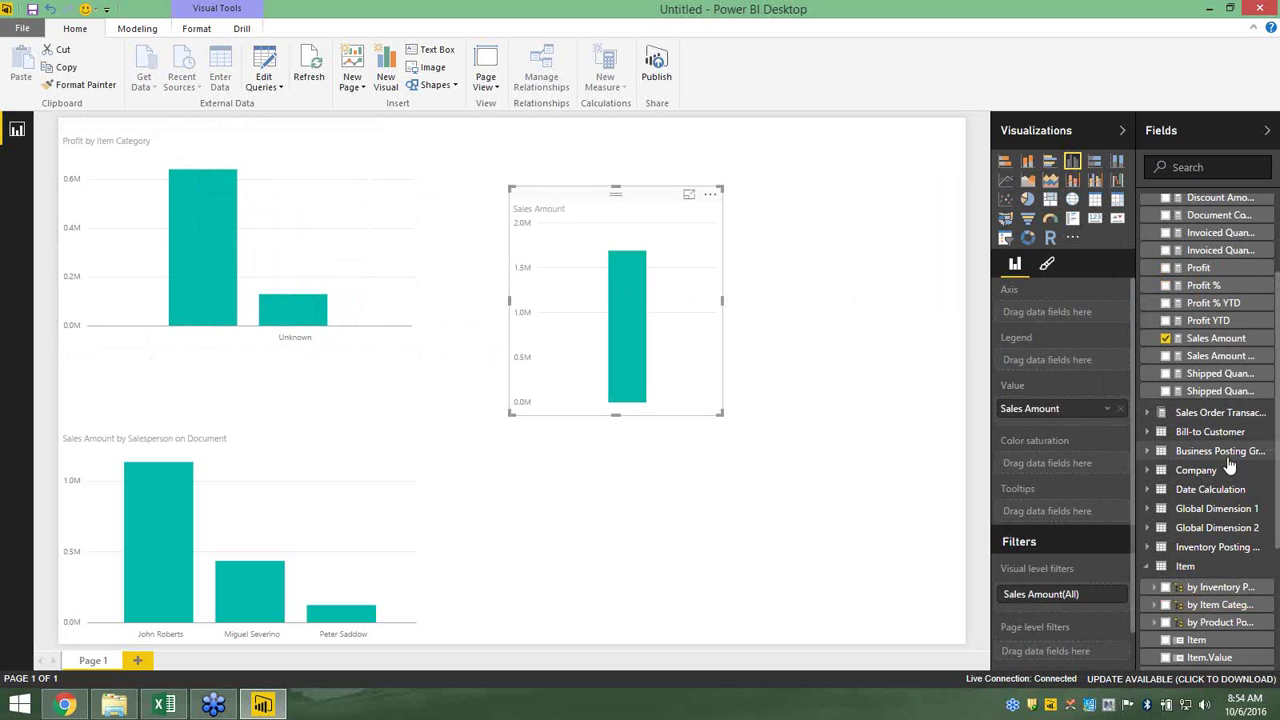
Turn the new chart into a Sales Amount by Location bubble map filling the right half
{"action": "scroll", "coordinate": [1230, 460], "scroll_direction": "down", "scroll_amount": 3}
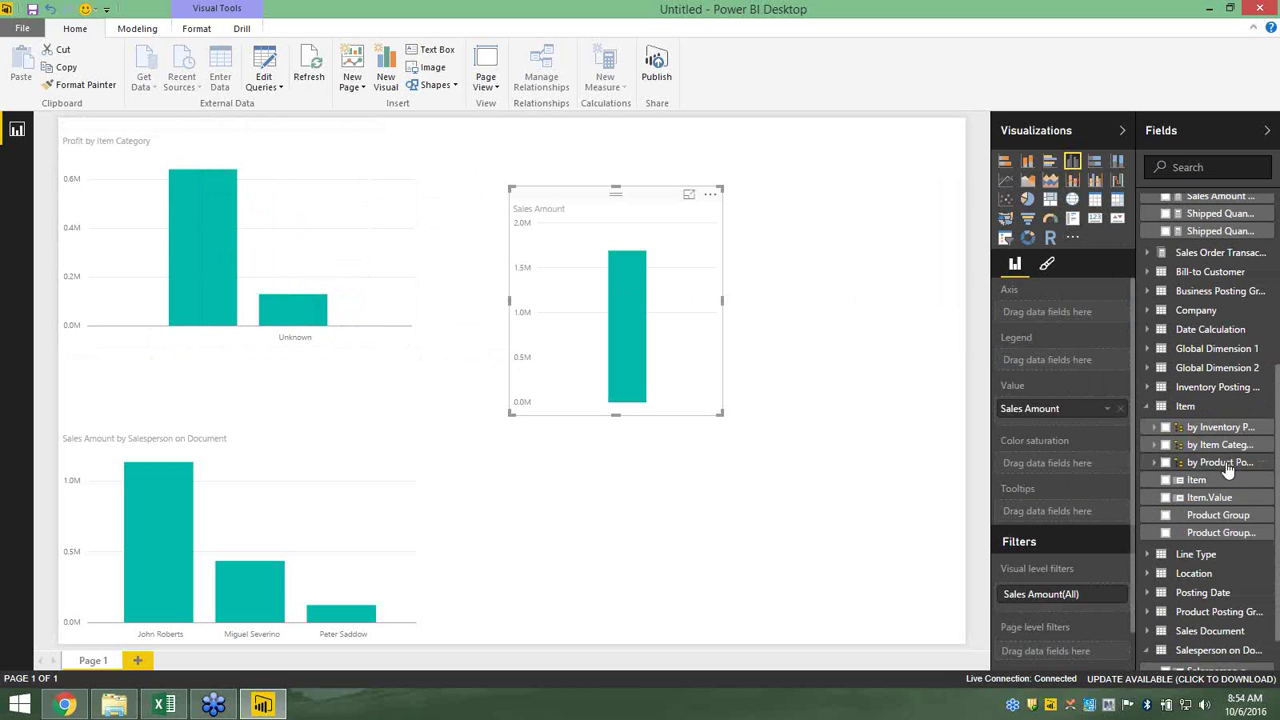
{"action": "left_click", "coordinate": [1157, 574]}
{"action": "left_click_drag", "start_coordinate": [1215, 600], "coordinate": [662, 290]}
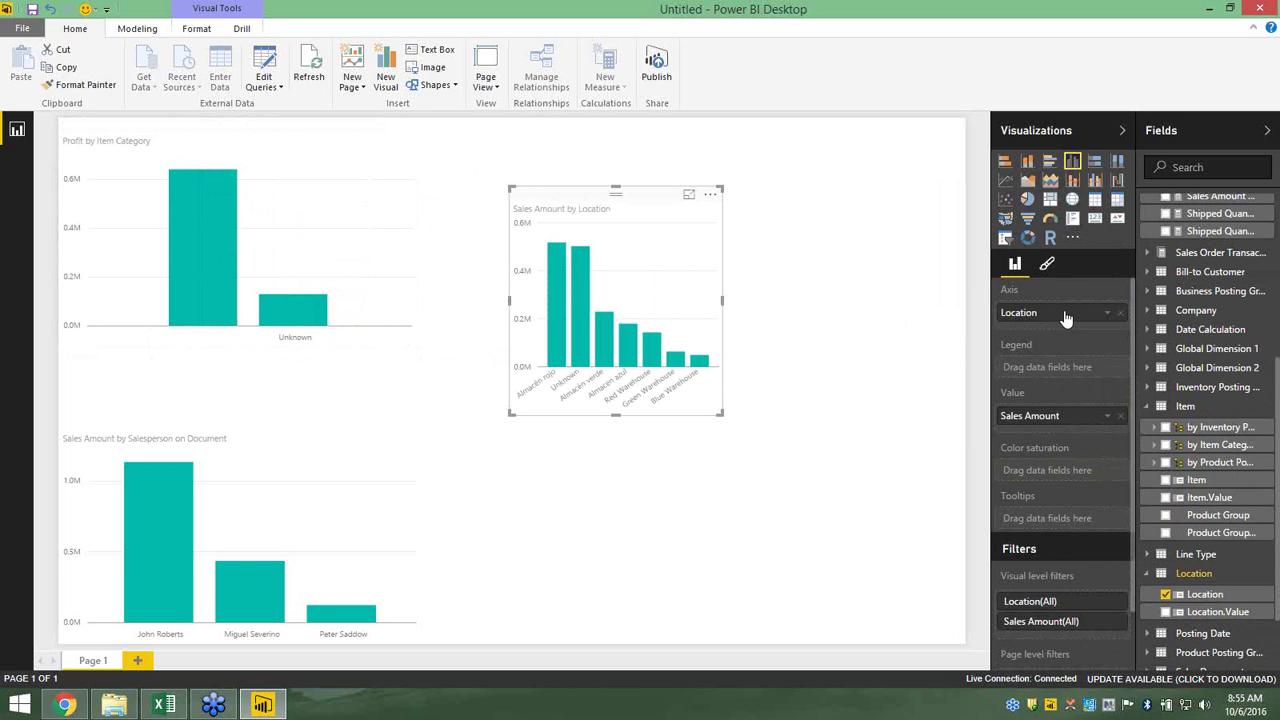
{"action": "mouse_move", "coordinate": [1066, 317]}
{"action": "left_mouse_down"}
{"action": "mouse_move", "coordinate": [1068, 366]}
{"action": "mouse_move", "coordinate": [1067, 320]}
{"action": "left_mouse_up"}
{"action": "left_click", "coordinate": [1072, 199]}
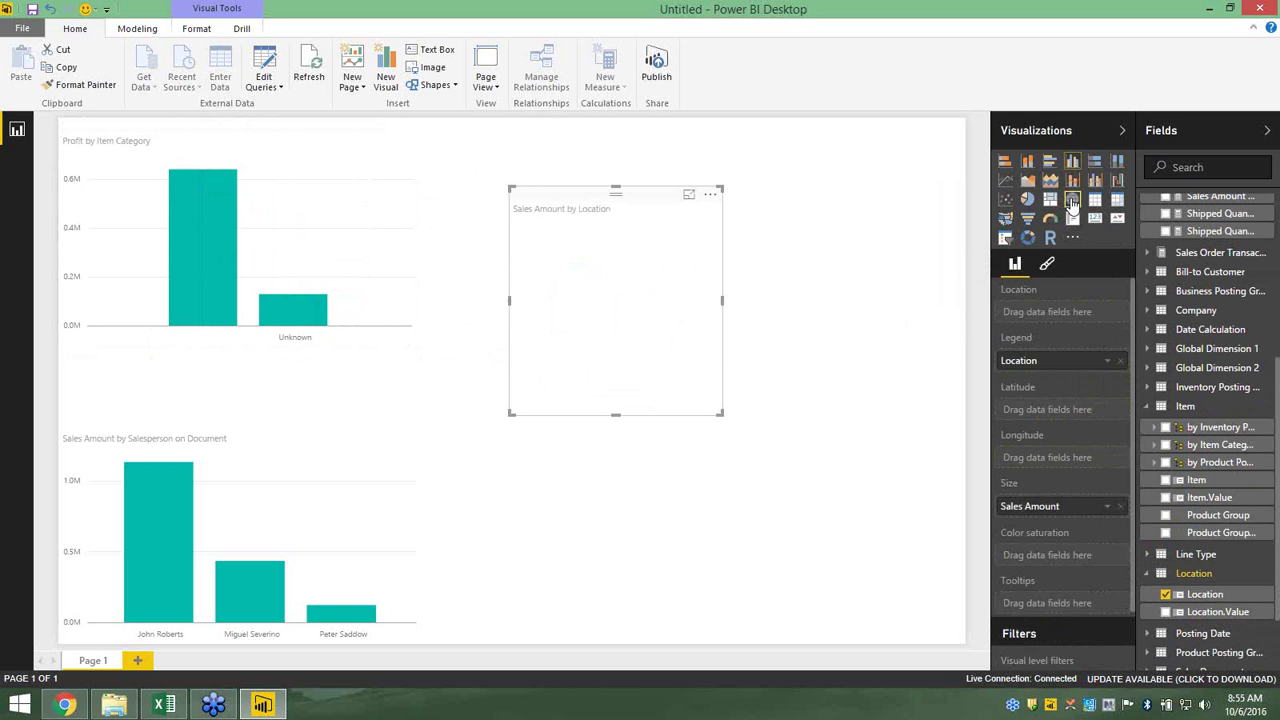
{"action": "left_click_drag", "start_coordinate": [1047, 368], "coordinate": [1049, 318]}
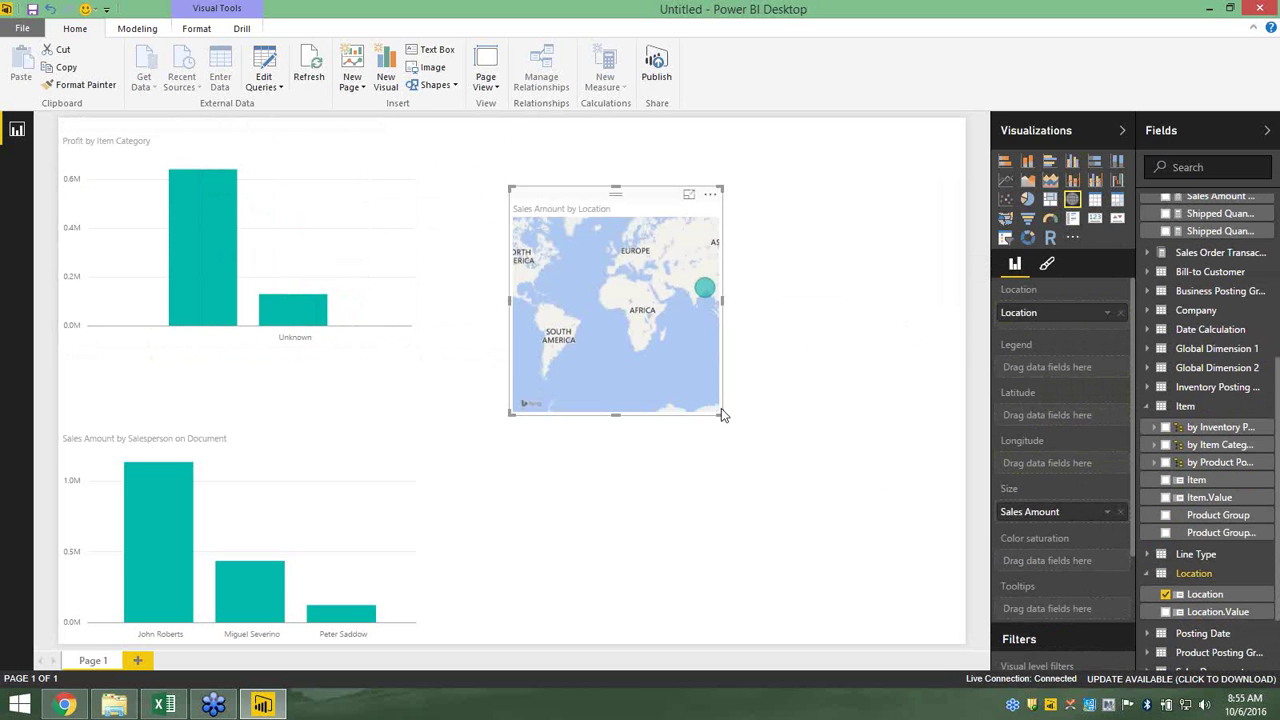
{"action": "left_click_drag", "start_coordinate": [720, 411], "coordinate": [962, 640]}
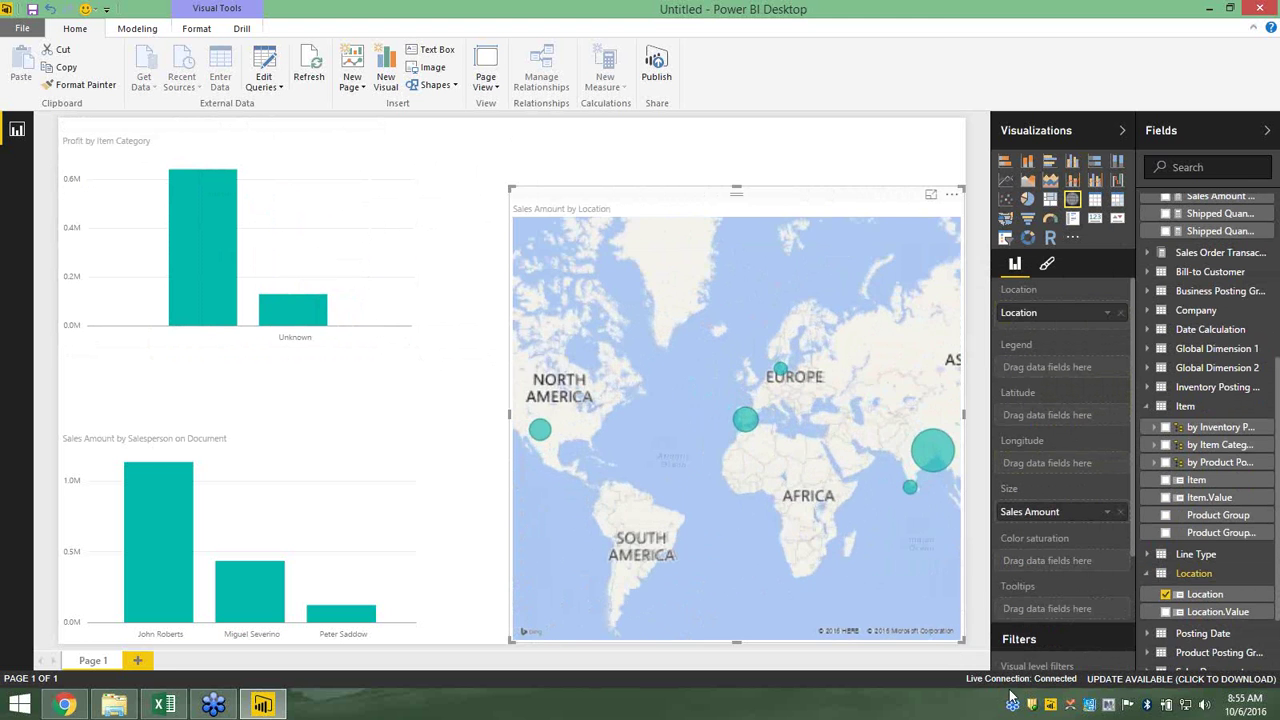
{"action": "left_click_drag", "start_coordinate": [668, 198], "coordinate": [600, 129]}
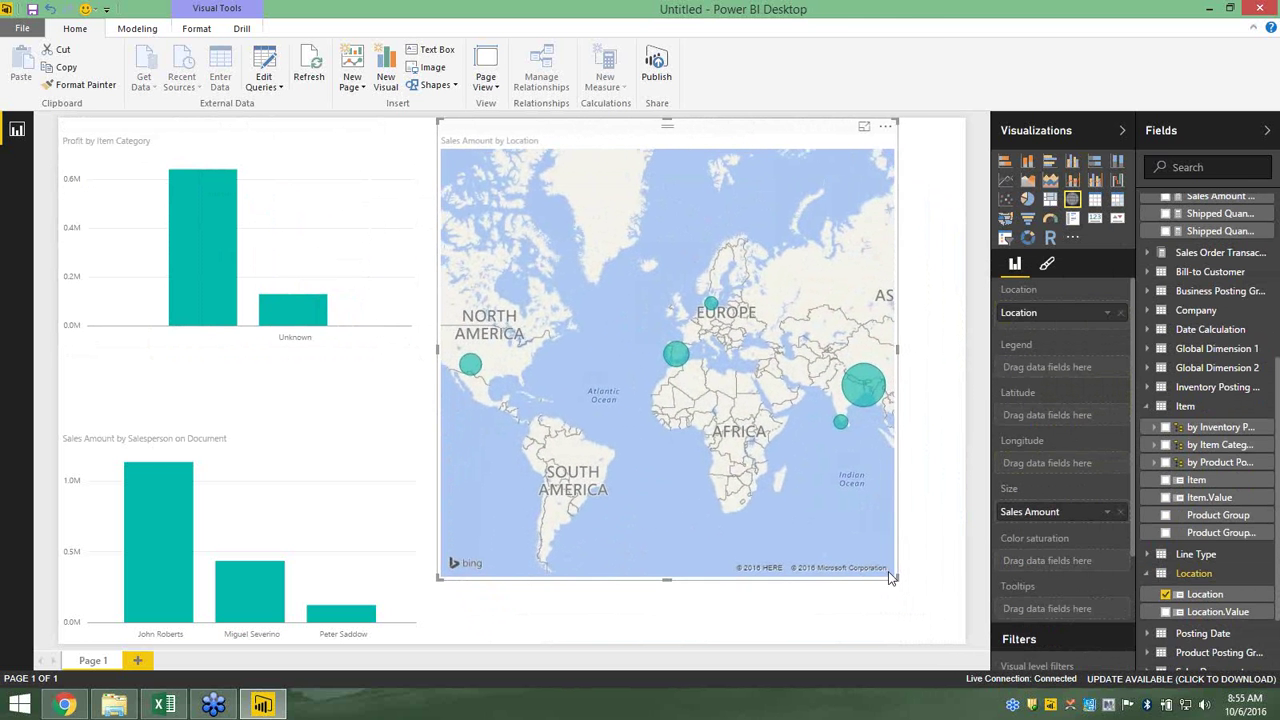
{"action": "left_click_drag", "start_coordinate": [896, 572], "coordinate": [1010, 690]}
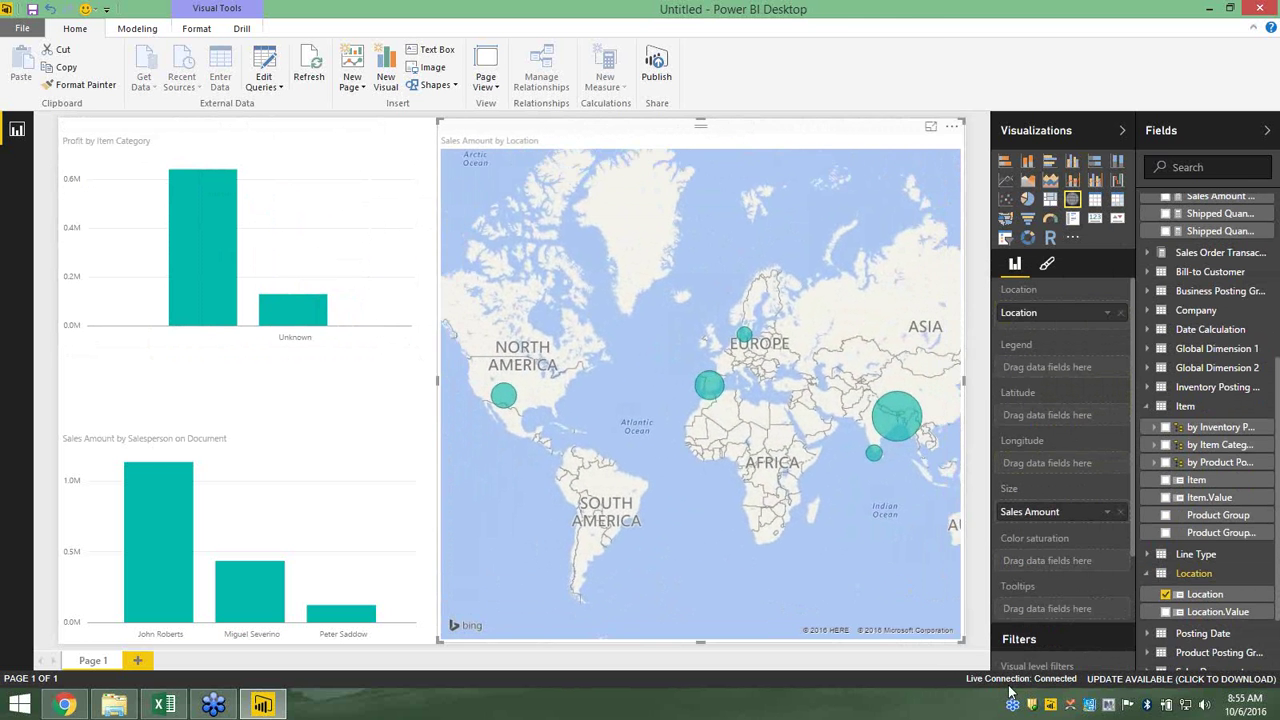
Cross-filter the report by the North America and Europe map locations, then clear the selection
{"action": "left_click", "coordinate": [502, 398]}
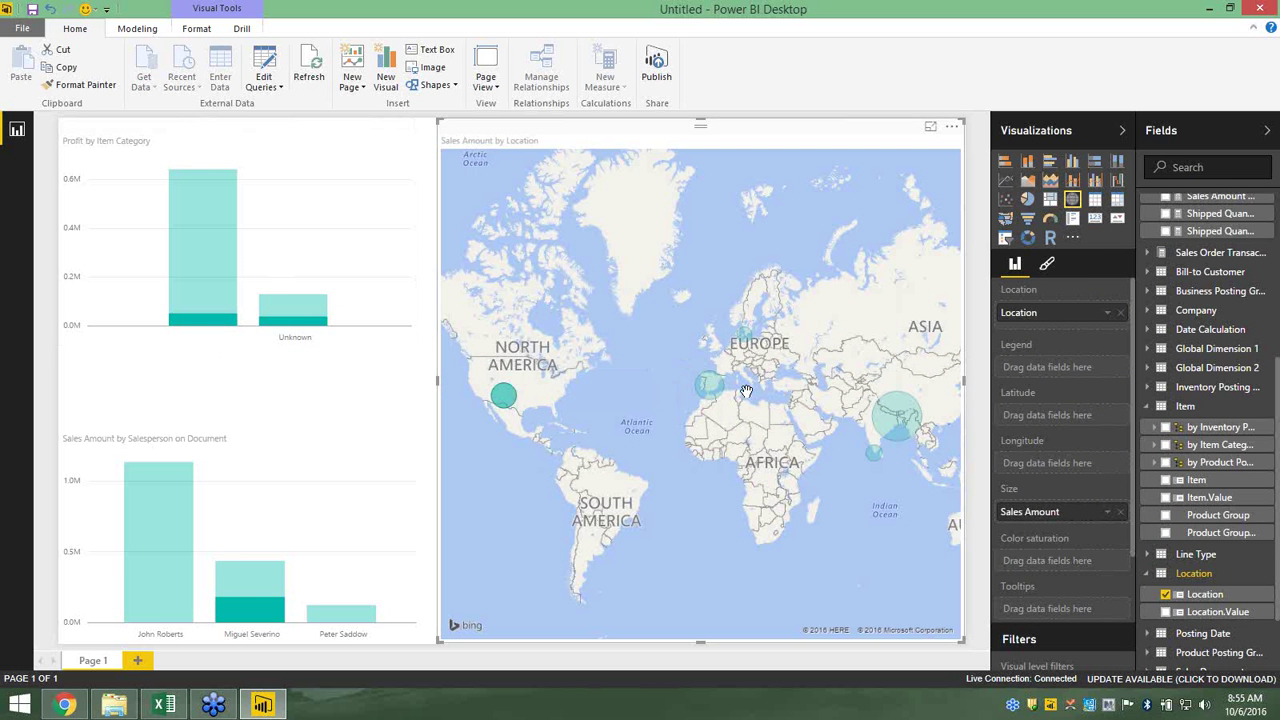
{"action": "left_click", "coordinate": [706, 388]}
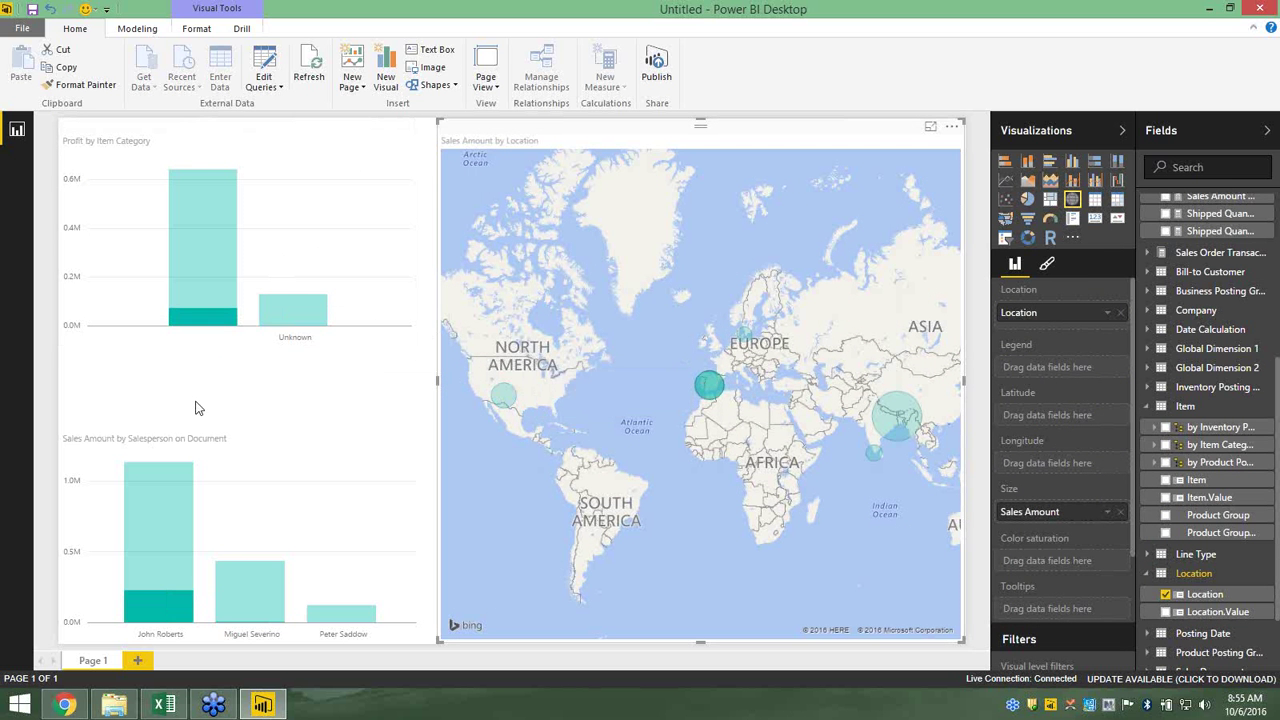
{"action": "left_click", "coordinate": [408, 403]}
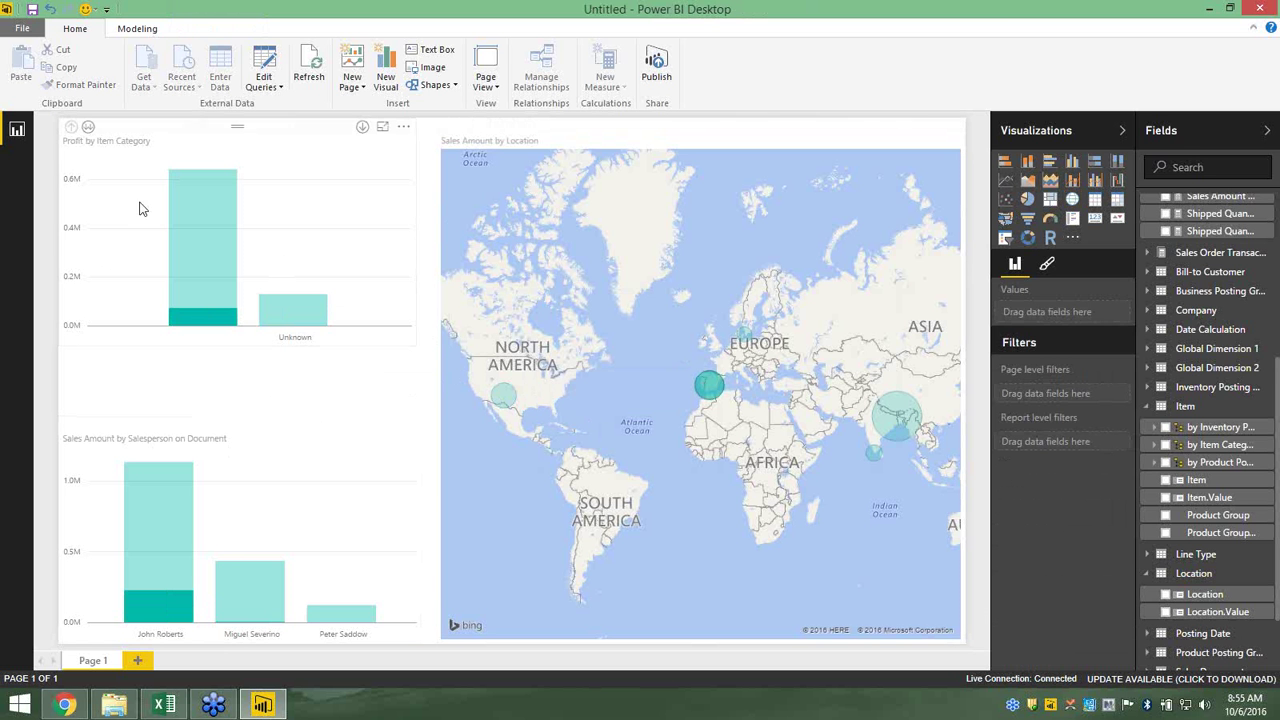
Convert the Profit by Item Category chart to a pie chart and make it taller and wider
{"action": "left_click", "coordinate": [309, 154]}
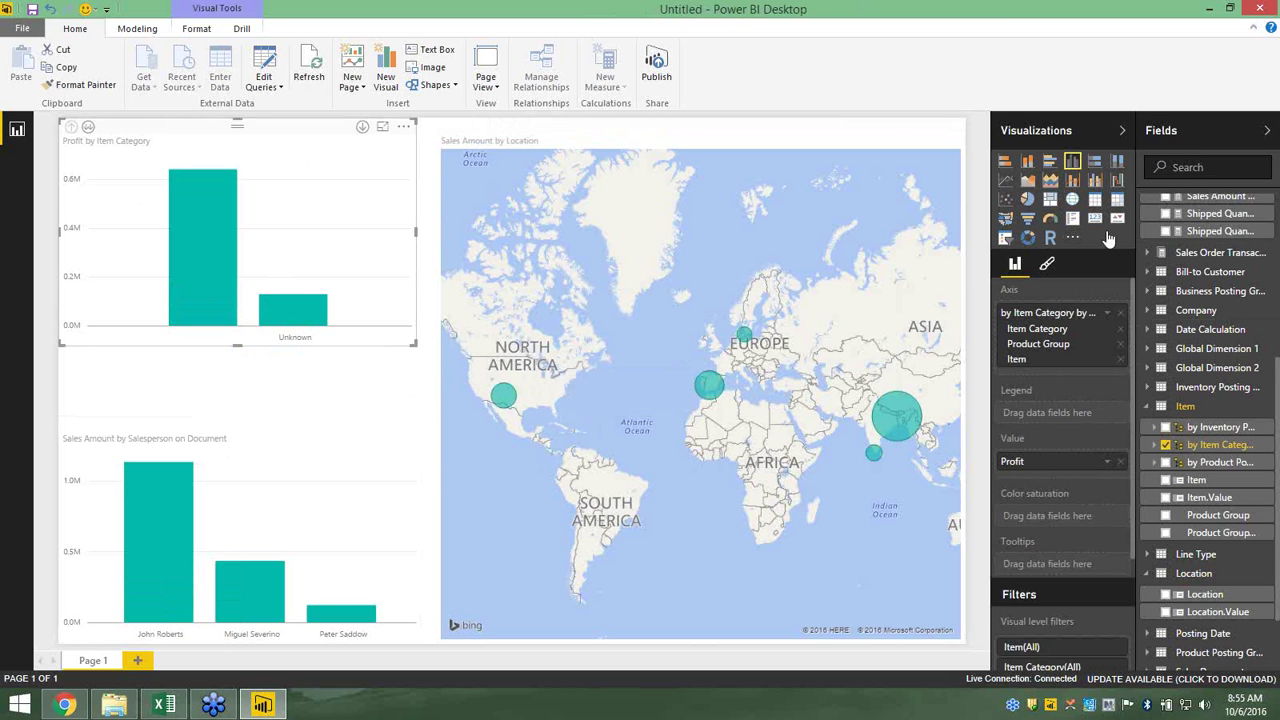
{"action": "left_click", "coordinate": [1028, 199]}
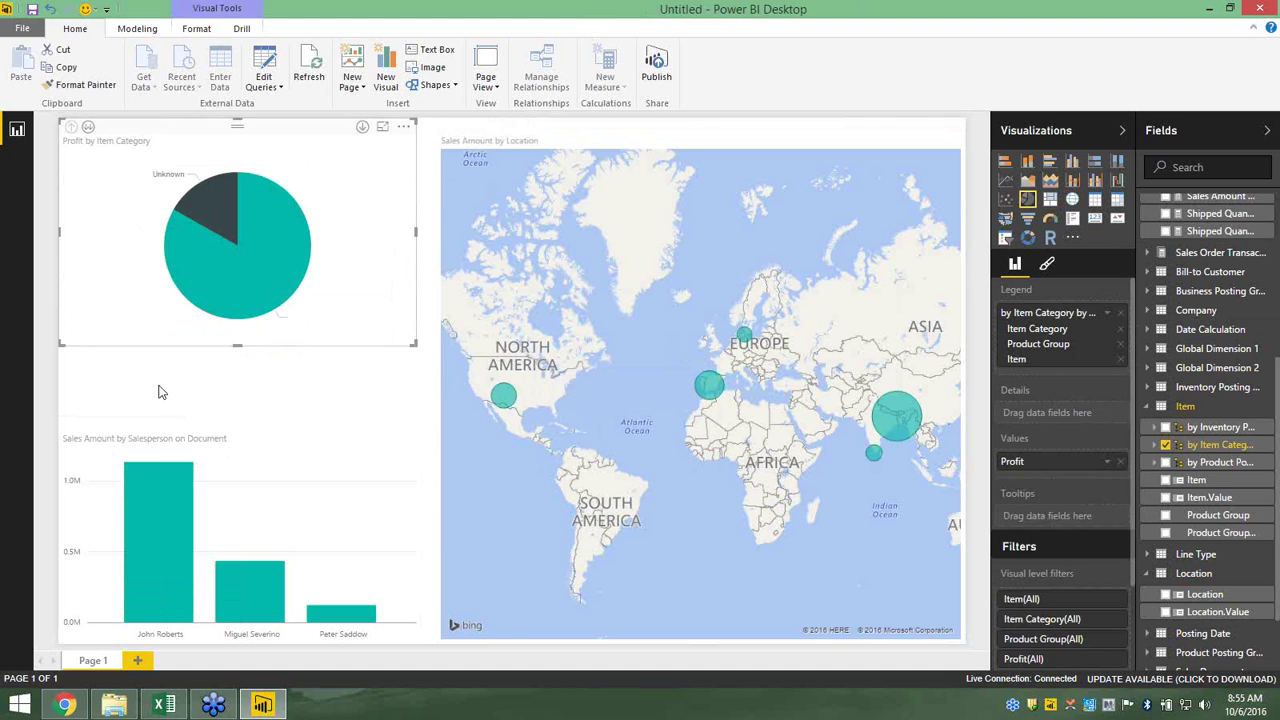
{"action": "left_click", "coordinate": [195, 385]}
{"action": "left_click", "coordinate": [234, 343]}
{"action": "left_click_drag", "start_coordinate": [234, 349], "coordinate": [235, 408]}
{"action": "left_click_drag", "start_coordinate": [416, 261], "coordinate": [434, 262]}
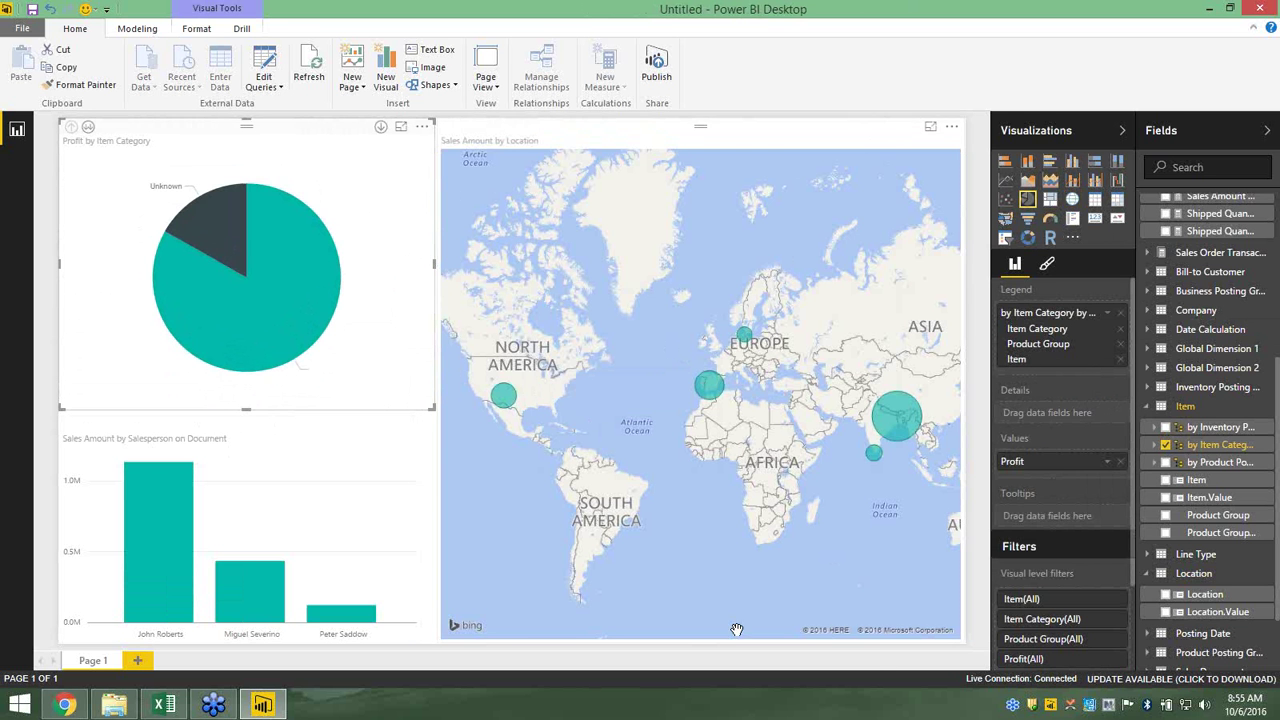
{"action": "left_click", "coordinate": [584, 508]}
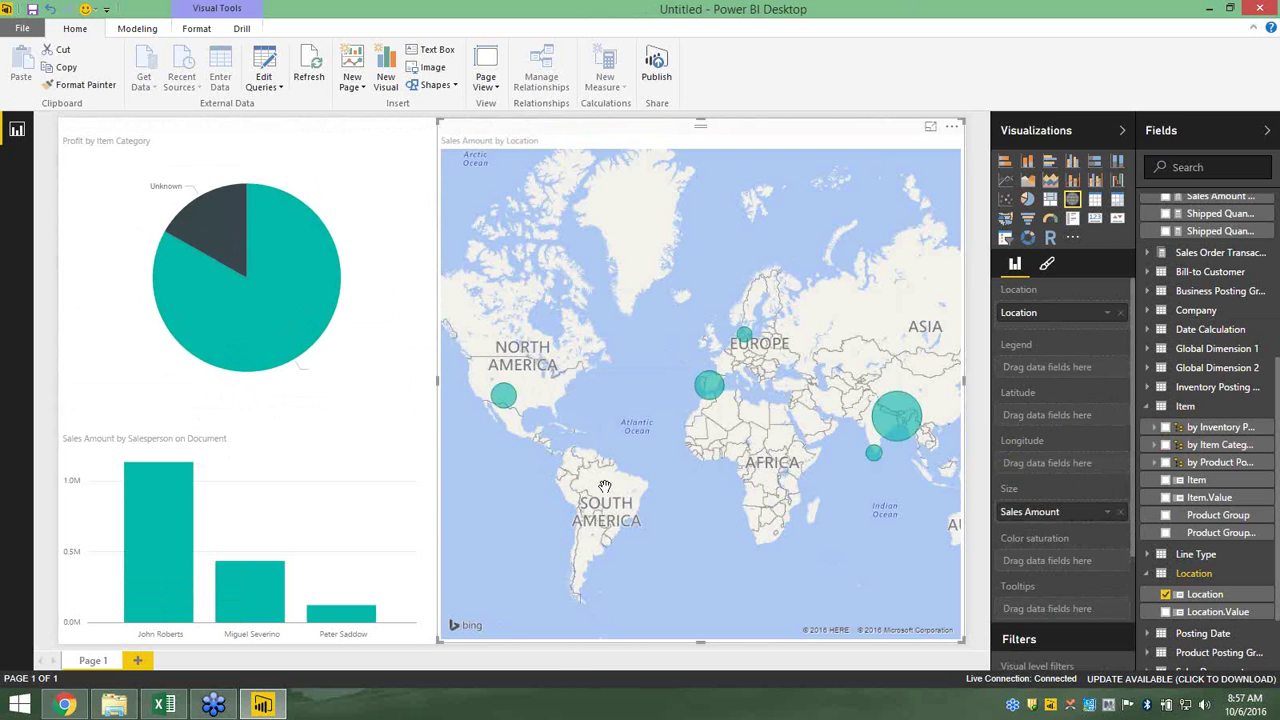
Switch from Power BI Desktop back to the Excel workbook Book3 via the taskbar
{"action": "left_click", "coordinate": [168, 706]}
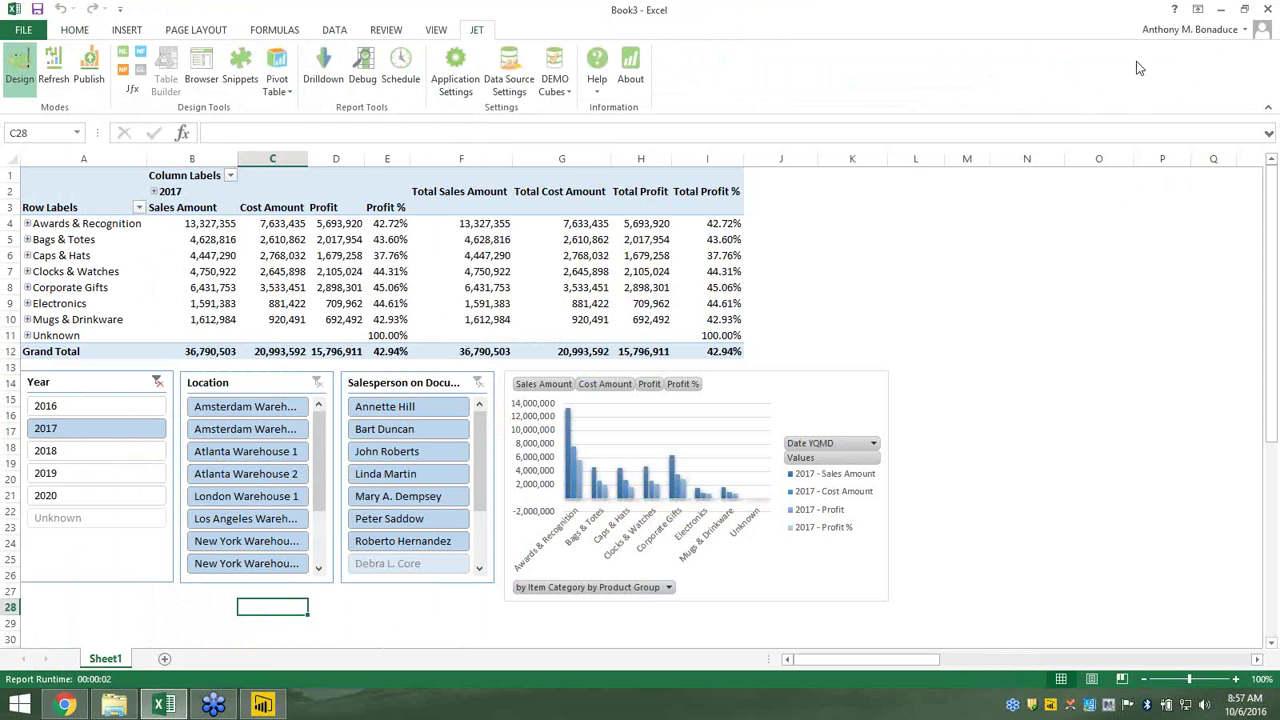
{"action": "left_click", "coordinate": [1263, 44]}
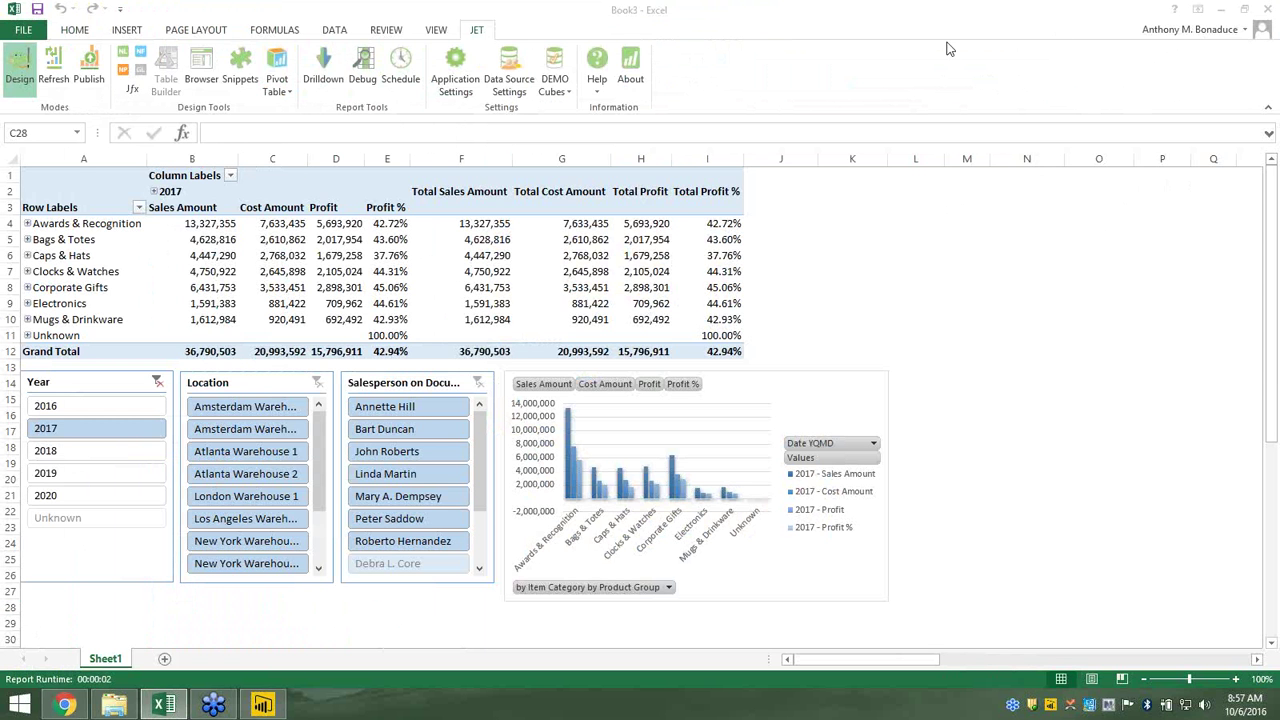
{"action": "left_click", "coordinate": [800, 20]}
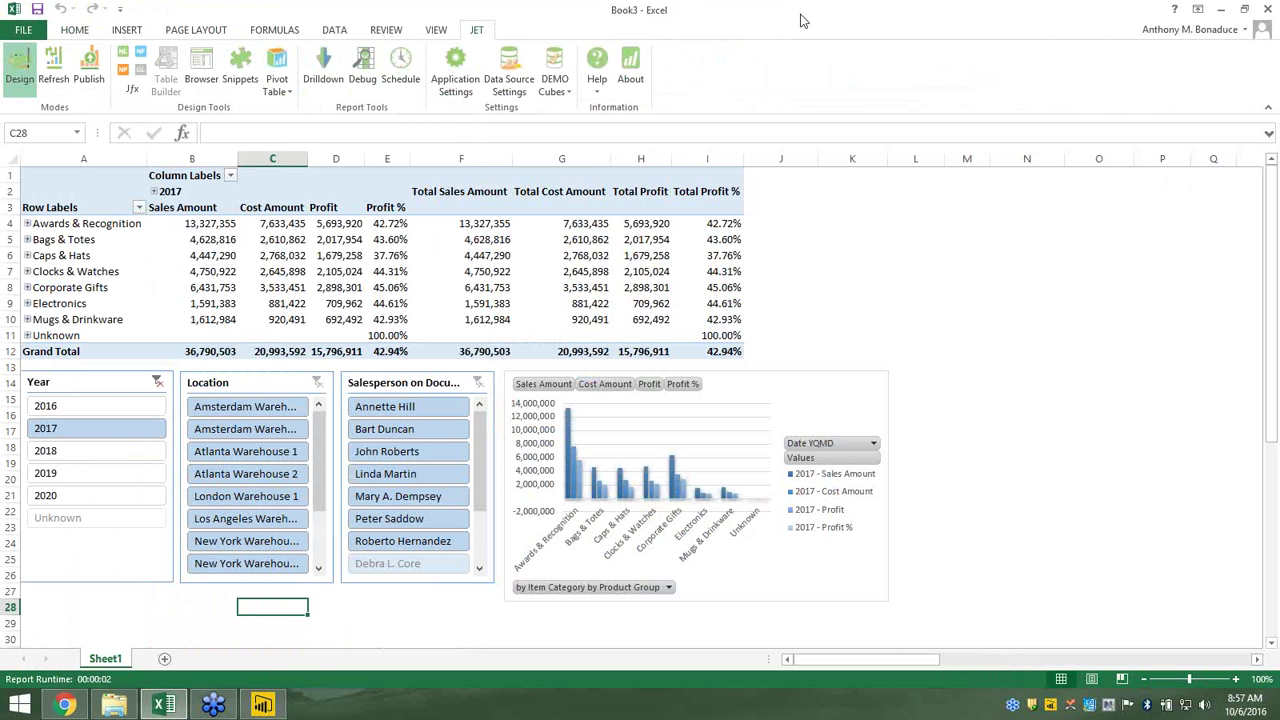